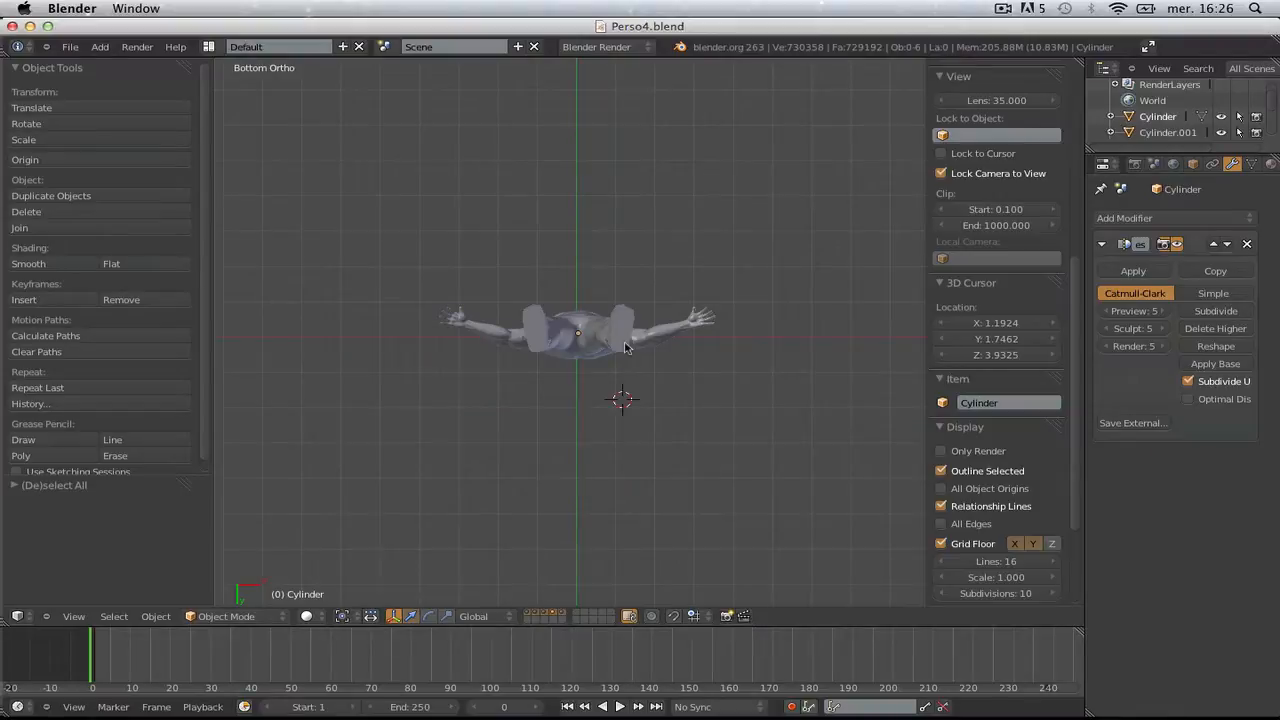
- Isolate the feet object by hiding every other object in the scene
{"action": "scroll", "coordinate": [625, 347], "scroll_direction": "up", "scroll_amount": 5}
{"action": "right_click", "coordinate": [678, 362]}
{"action": "key", "text": "h"}
{"action": "scroll", "coordinate": [684, 362], "scroll_direction": "down", "scroll_amount": 2}
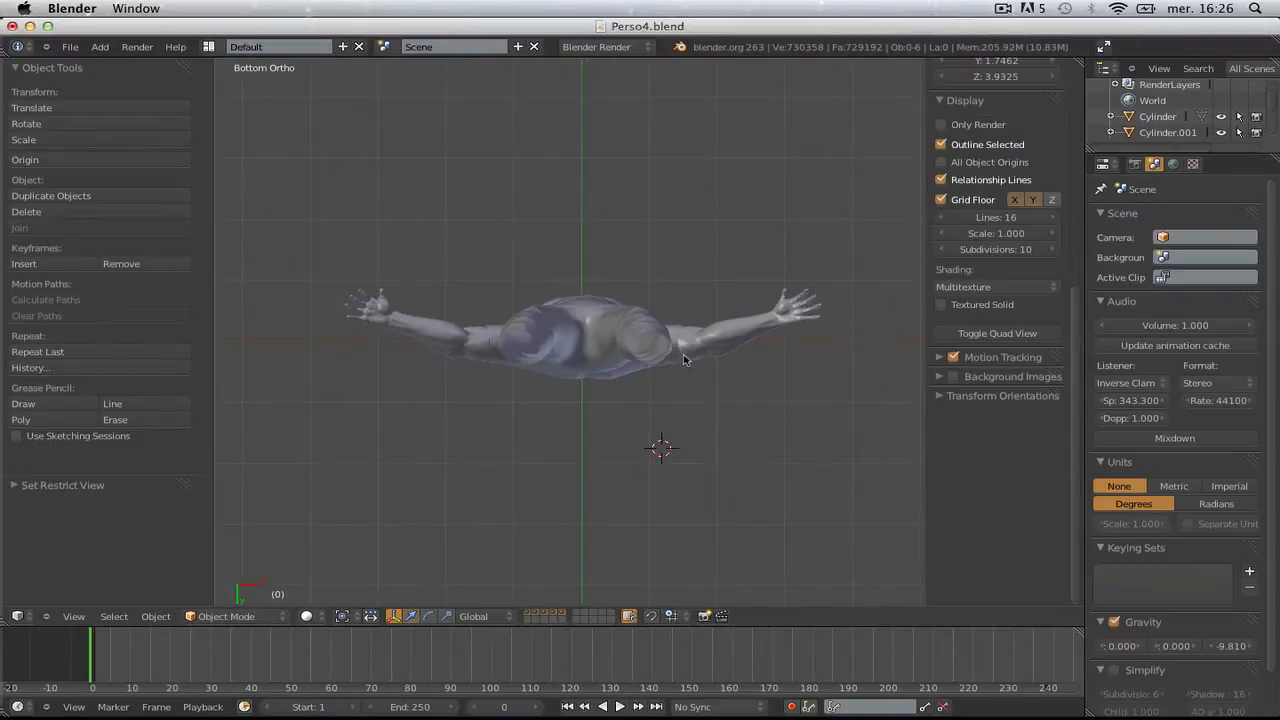
{"action": "key", "text": "alt+h"}
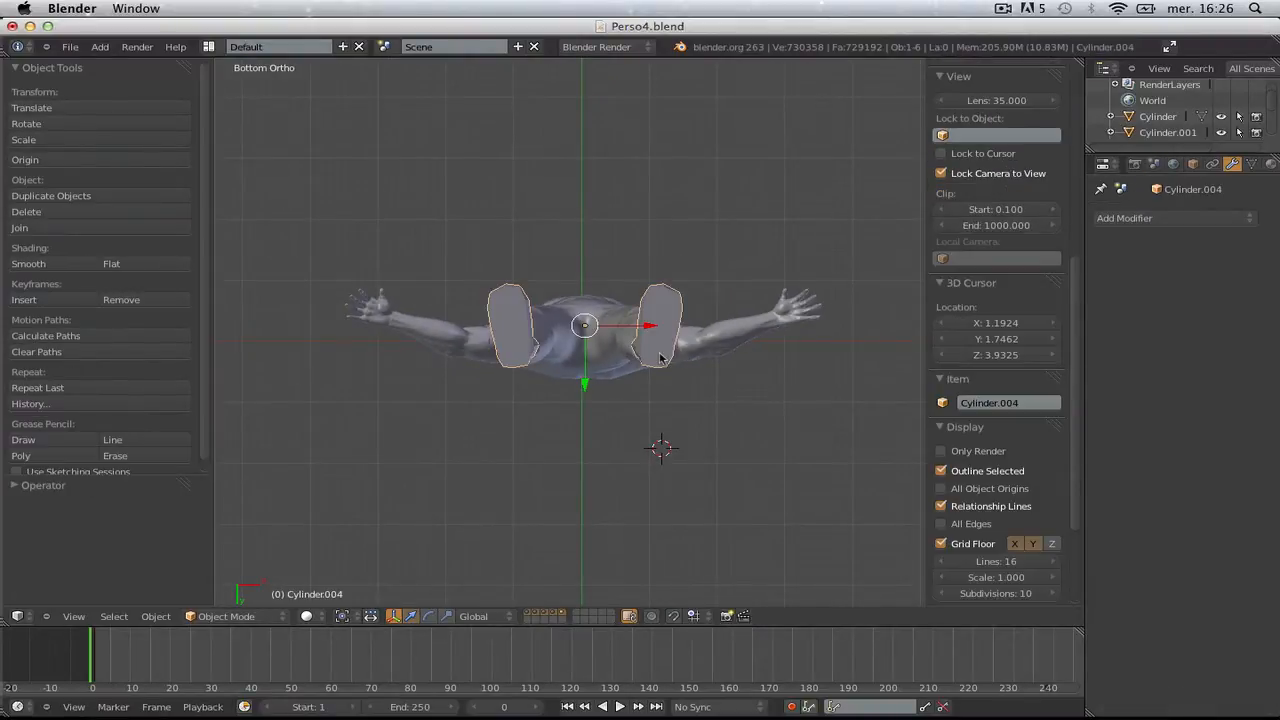
{"action": "key", "text": "shift+h"}
- Delete the mesh of the foot on the negative X side, keeping only the other foot
{"action": "scroll", "coordinate": [659, 359], "scroll_direction": "up", "scroll_amount": 3}
{"action": "key", "text": "Tab"}
{"action": "scroll", "coordinate": [483, 360], "scroll_direction": "up", "scroll_amount": 2}
{"action": "mouse_move", "coordinate": [746, 354]}
{"action": "middle_mouse_down", "text": "shift"}
{"action": "mouse_move", "coordinate": [497, 360]}
{"action": "mouse_move", "coordinate": [665, 354]}
{"action": "middle_mouse_up", "text": "shift"}
{"action": "scroll", "coordinate": [483, 360], "scroll_direction": "down", "scroll_amount": 2}
{"action": "key", "text": "z"}
{"action": "key", "text": "a"}
{"action": "key", "text": "b"}
{"action": "left_click_drag", "start_coordinate": [423, 400], "coordinate": [249, 196]}
{"action": "key", "text": "x"}
{"action": "left_click", "coordinate": [379, 262]}
{"action": "key", "text": "Tab"}
{"action": "key", "text": "Tab"}
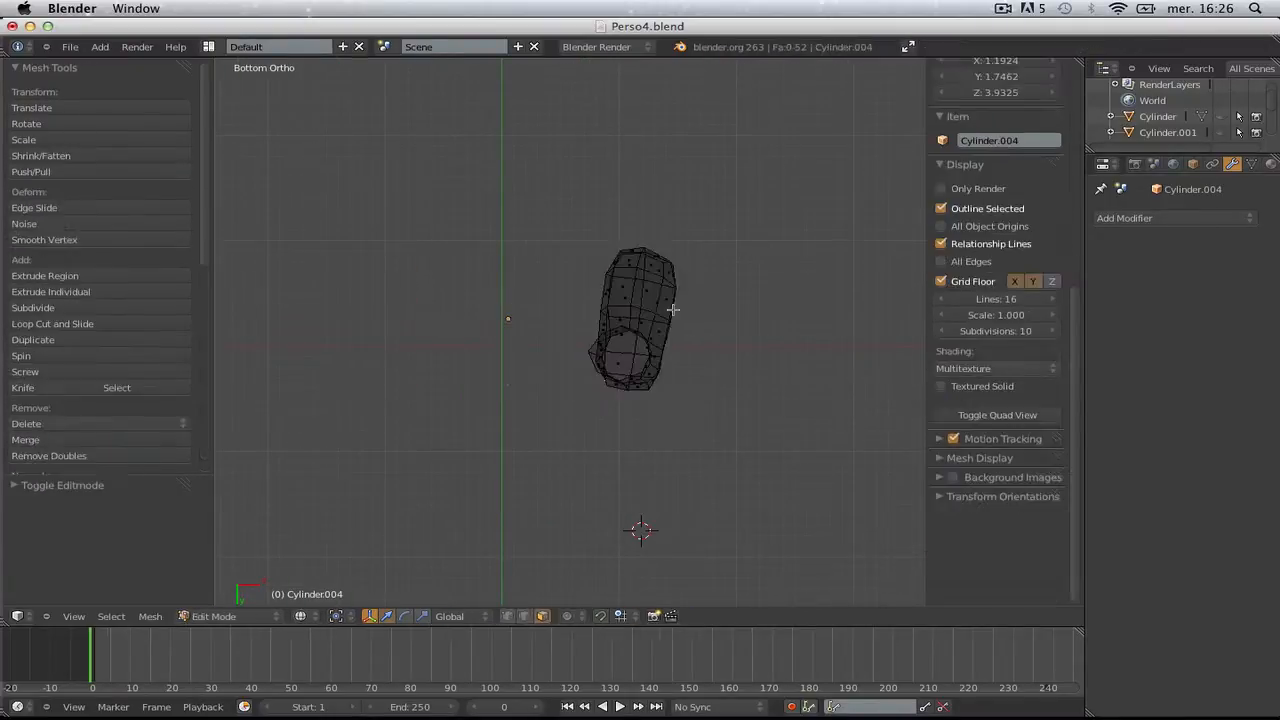
- Move the remaining foot's geometry to its origin and clear the object's location
{"action": "key", "text": "Tab"}
{"action": "key", "text": "ctrl+shift+alt+c"}
{"action": "left_click", "coordinate": [674, 315]}
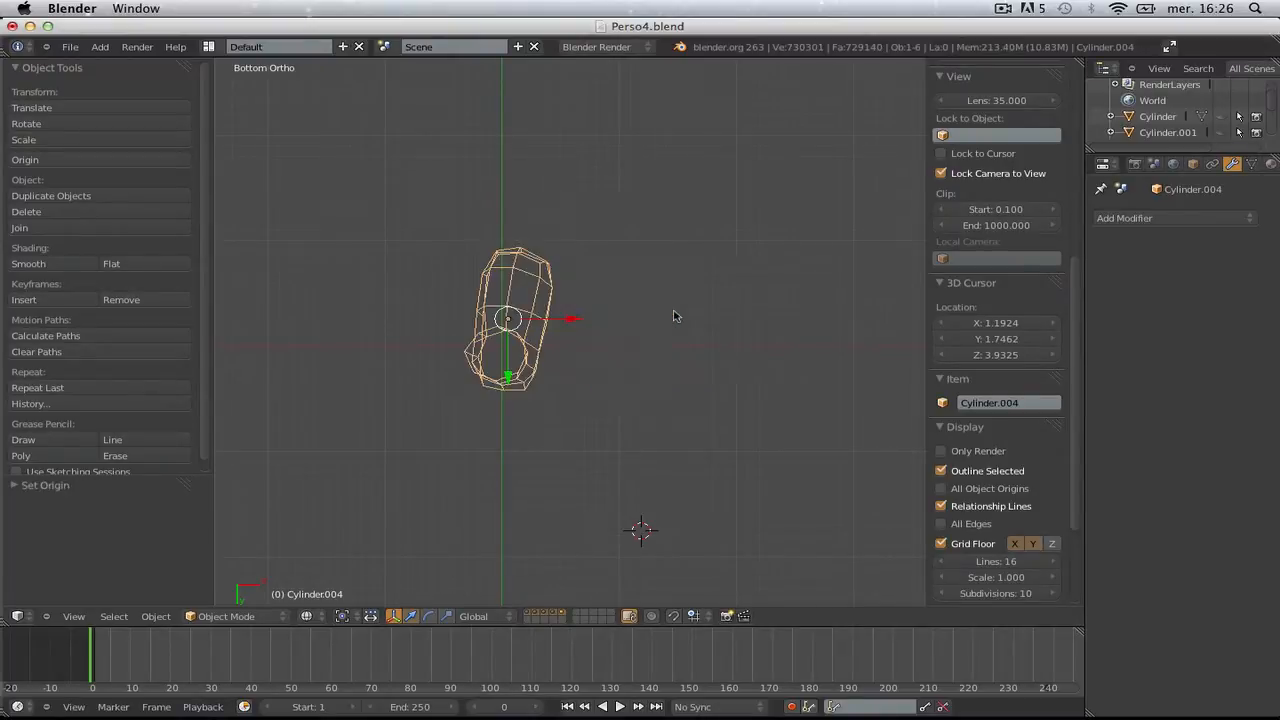
{"action": "key", "text": "alt+g"}
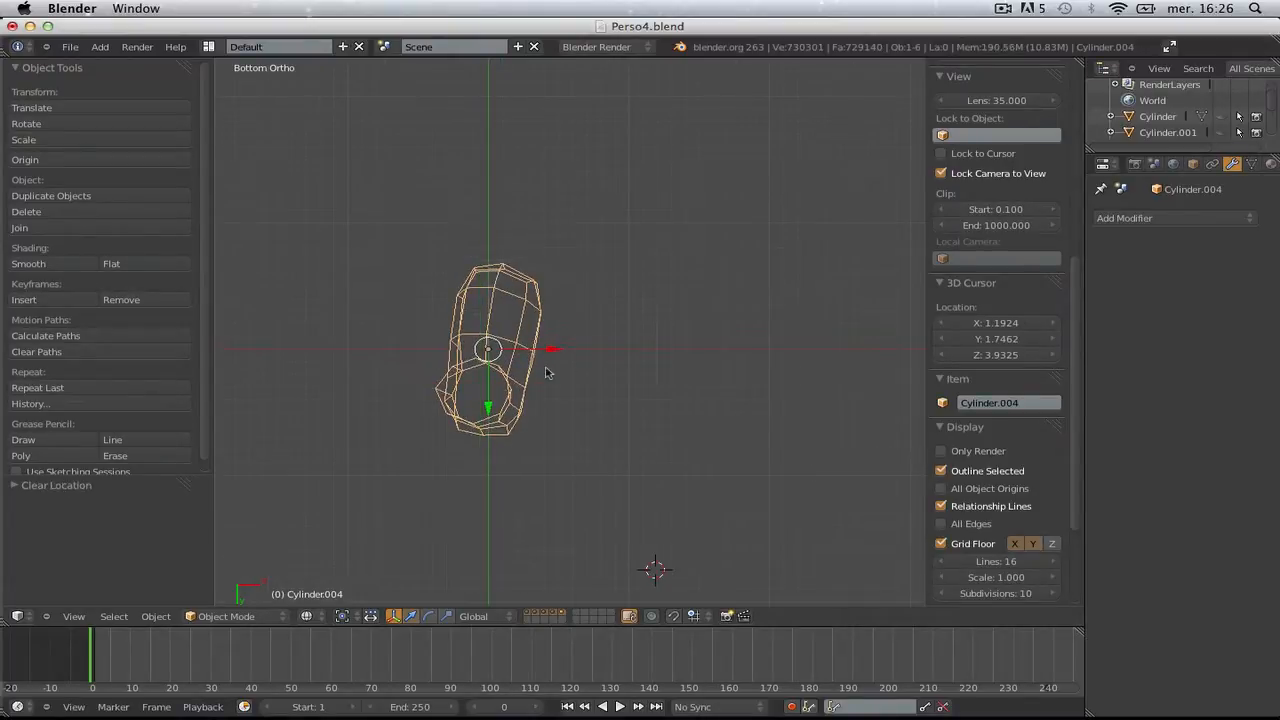
- Rotate the foot about -7° in the bottom view so it points straight along the Y axis, and return to solid shading
{"action": "key", "text": "r"}
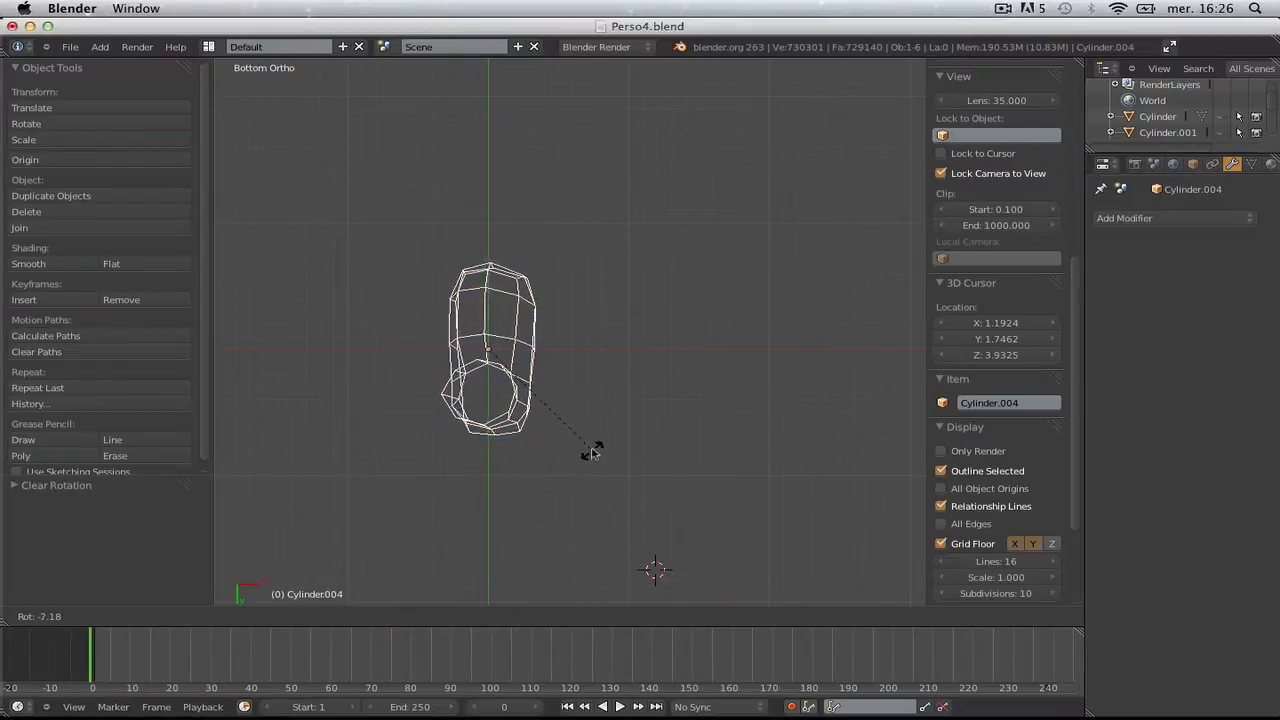
{"action": "left_click", "coordinate": [592, 451]}
{"action": "key", "text": "z"}
- Examine the foot's mesh from the side, the front and underneath
{"action": "scroll", "coordinate": [612, 483], "scroll_direction": "down", "scroll_amount": 2}
{"action": "middle_click_drag", "start_coordinate": [557, 426], "coordinate": [549, 551]}
{"action": "key", "text": "KP_3"}
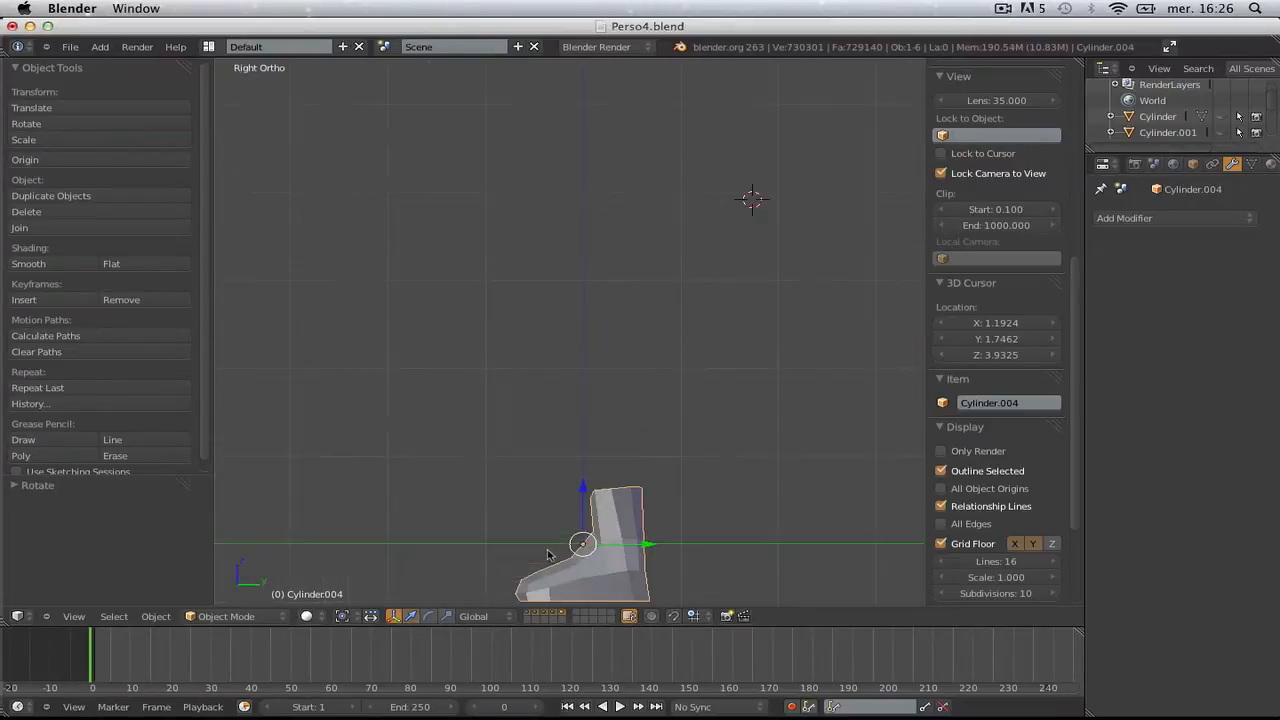
{"action": "key", "text": "KP_1"}
{"action": "key", "text": "KP_Decimal"}
{"action": "key", "text": "Tab"}
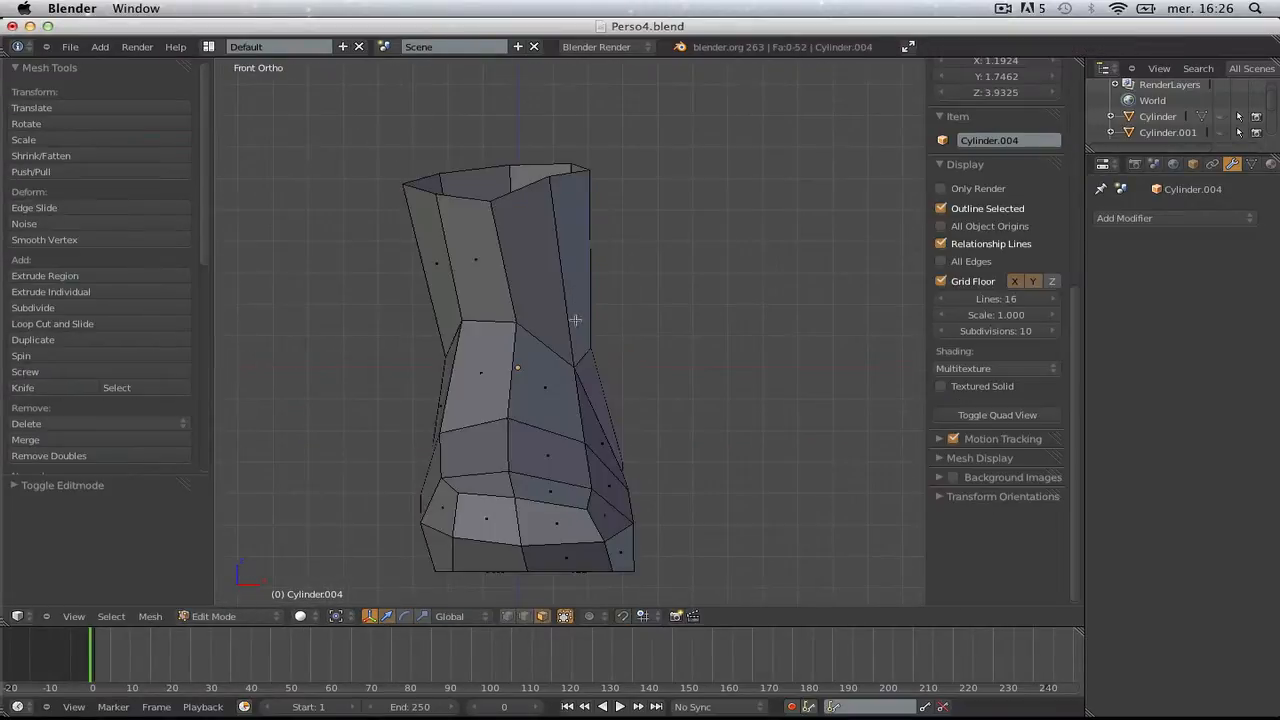
{"action": "key", "text": "Tab"}
{"action": "key", "text": "ctrl+KP_1"}
{"action": "key", "text": "ctrl+KP_7"}
{"action": "key", "text": "Tab"}
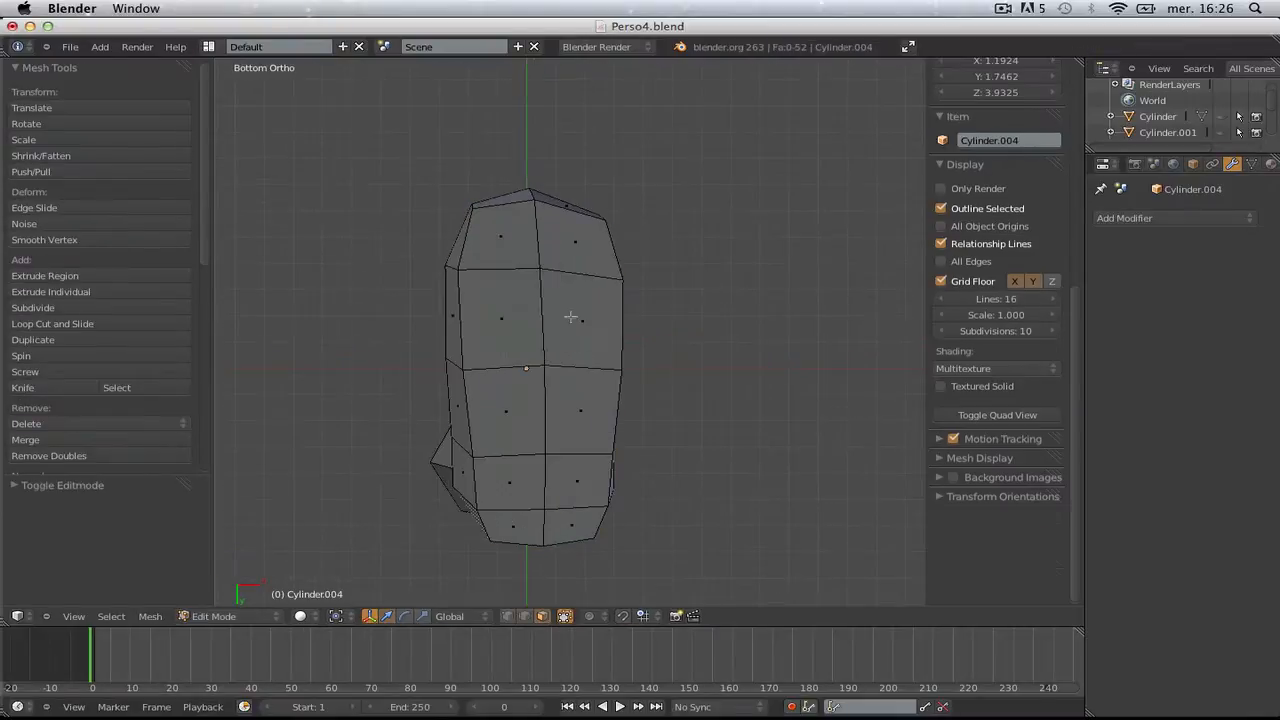
{"action": "key", "text": "a"}
{"action": "key", "text": "a"}
{"action": "scroll", "coordinate": [545, 278], "scroll_direction": "up", "scroll_amount": 1}
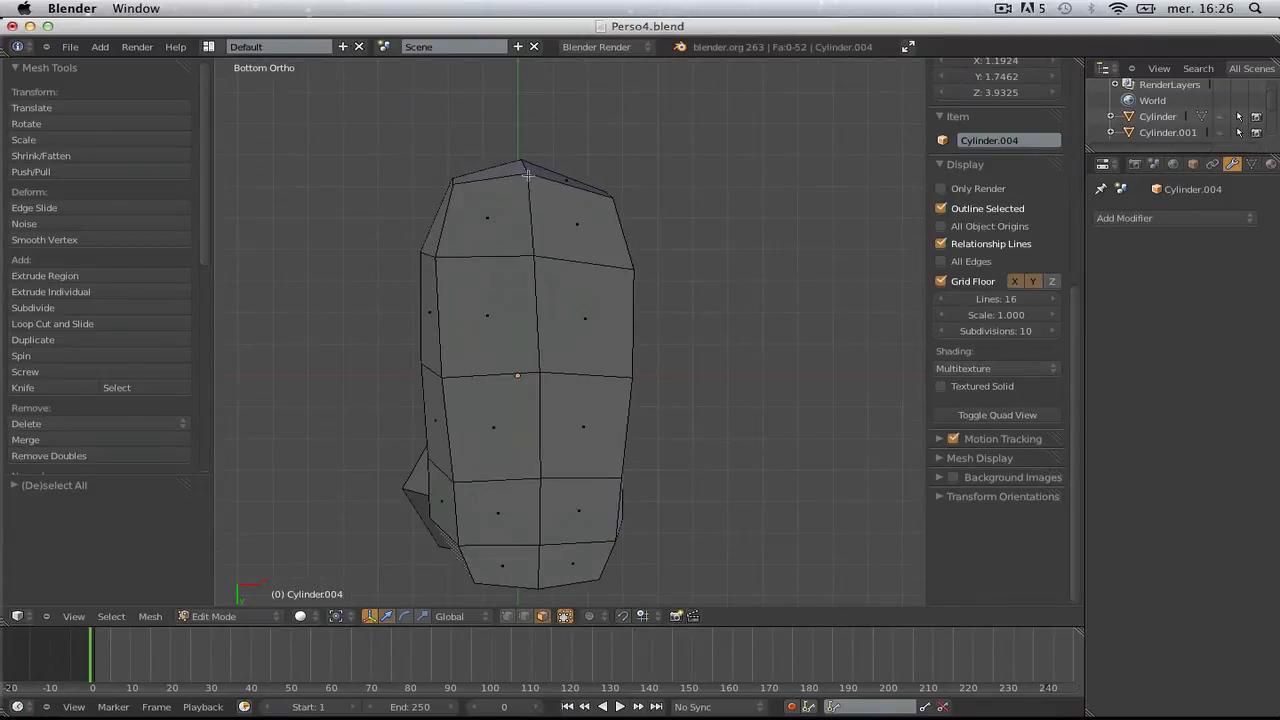
- Select the four faces at the tip of the toes and shift them slightly toward the heel with proportional editing
{"action": "key", "text": "z"}
{"action": "key", "text": "z"}
{"action": "key", "text": "z"}
{"action": "key", "text": "b"}
{"action": "left_click_drag", "start_coordinate": [469, 123], "coordinate": [606, 183]}
{"action": "key", "text": "z"}
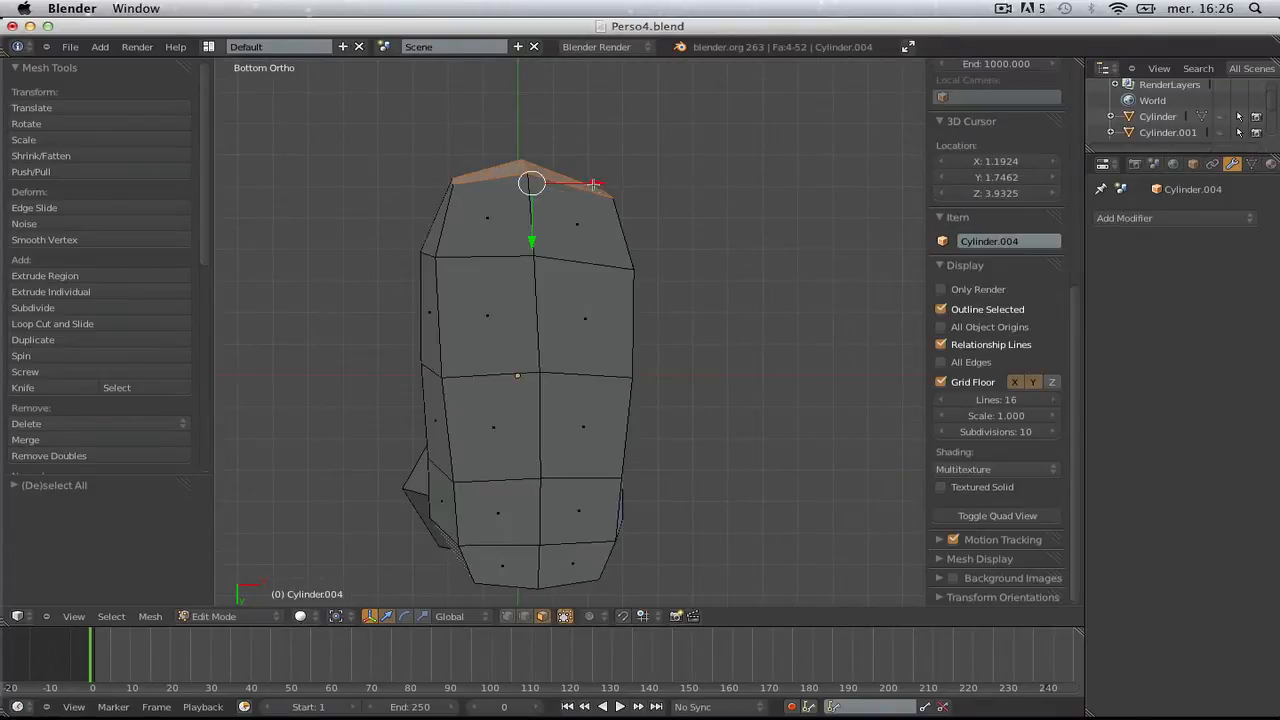
{"action": "key", "text": "g"}
{"action": "scroll", "coordinate": [583, 203], "scroll_direction": "up", "scroll_amount": 5}
{"action": "left_click", "coordinate": [583, 203]}
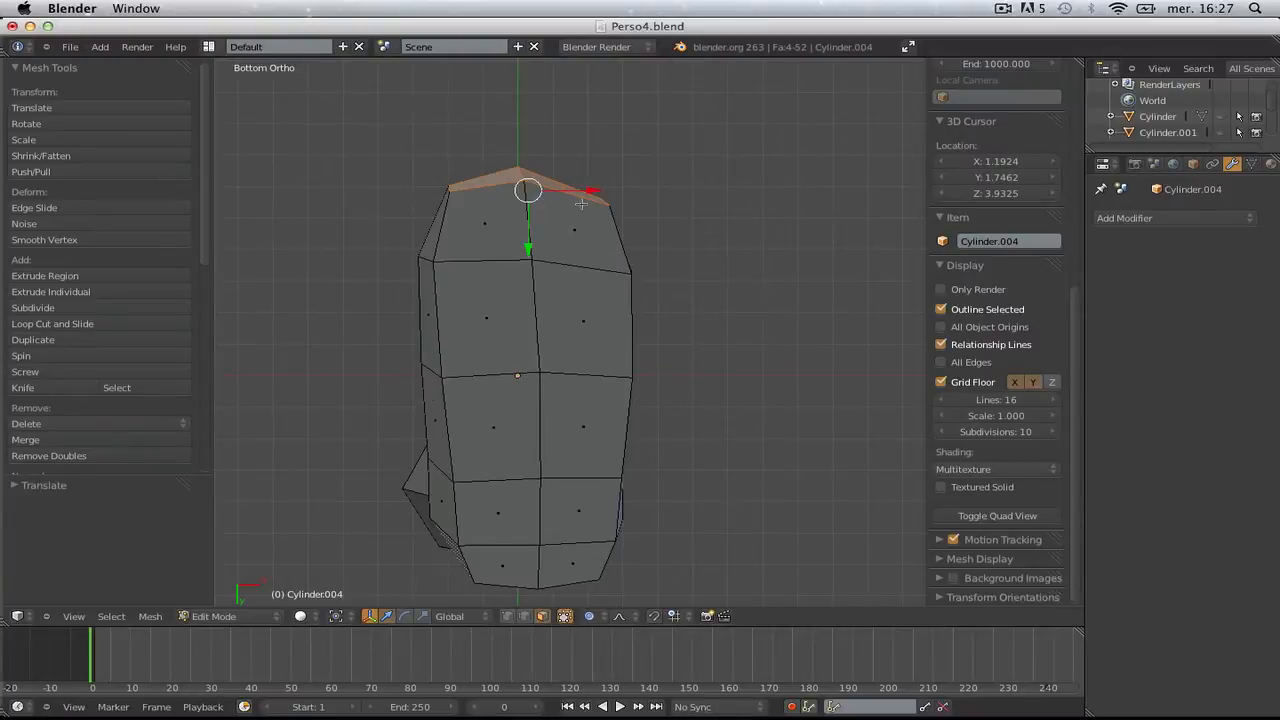
{"action": "scroll", "coordinate": [583, 203], "scroll_direction": "down", "scroll_amount": 4}
{"action": "key", "text": "g"}
{"action": "left_click", "coordinate": [581, 203]}
- Scale the toe tip faces down with proportional editing to taper the front of the foot
{"action": "scroll", "coordinate": [615, 251], "scroll_direction": "up", "scroll_amount": 3}
{"action": "key", "text": "s"}
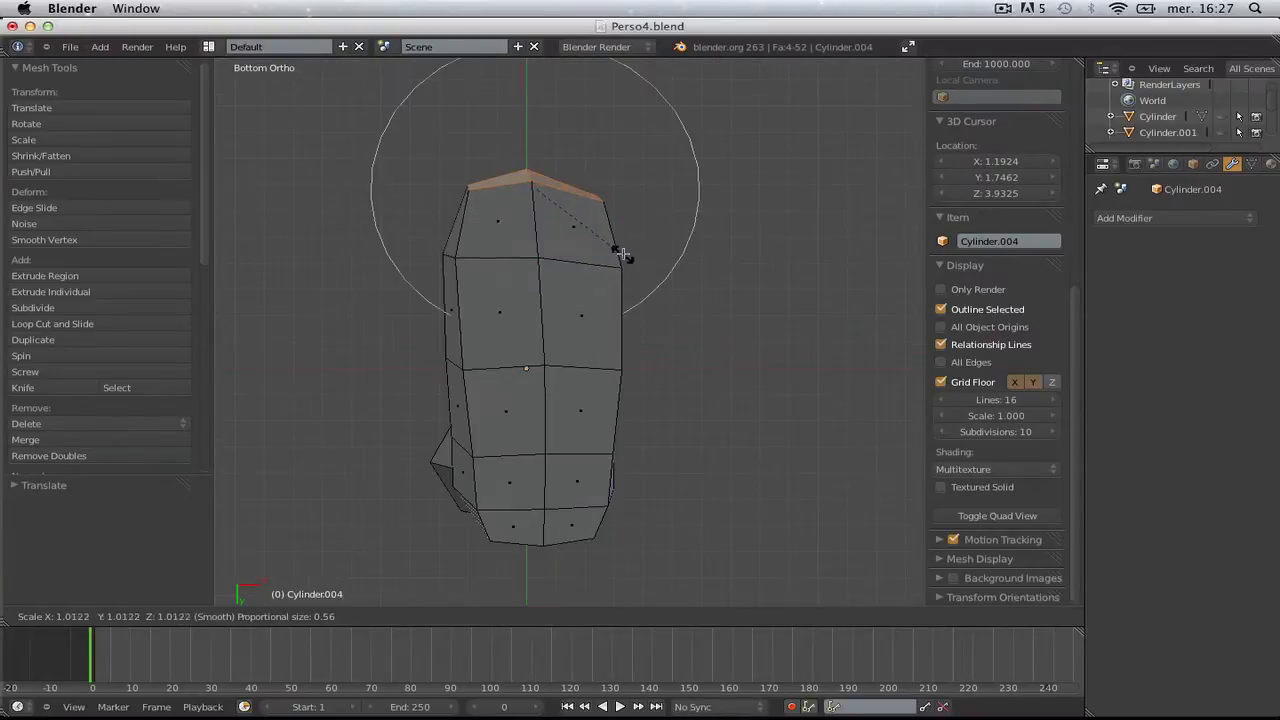
{"action": "left_click", "coordinate": [636, 252]}
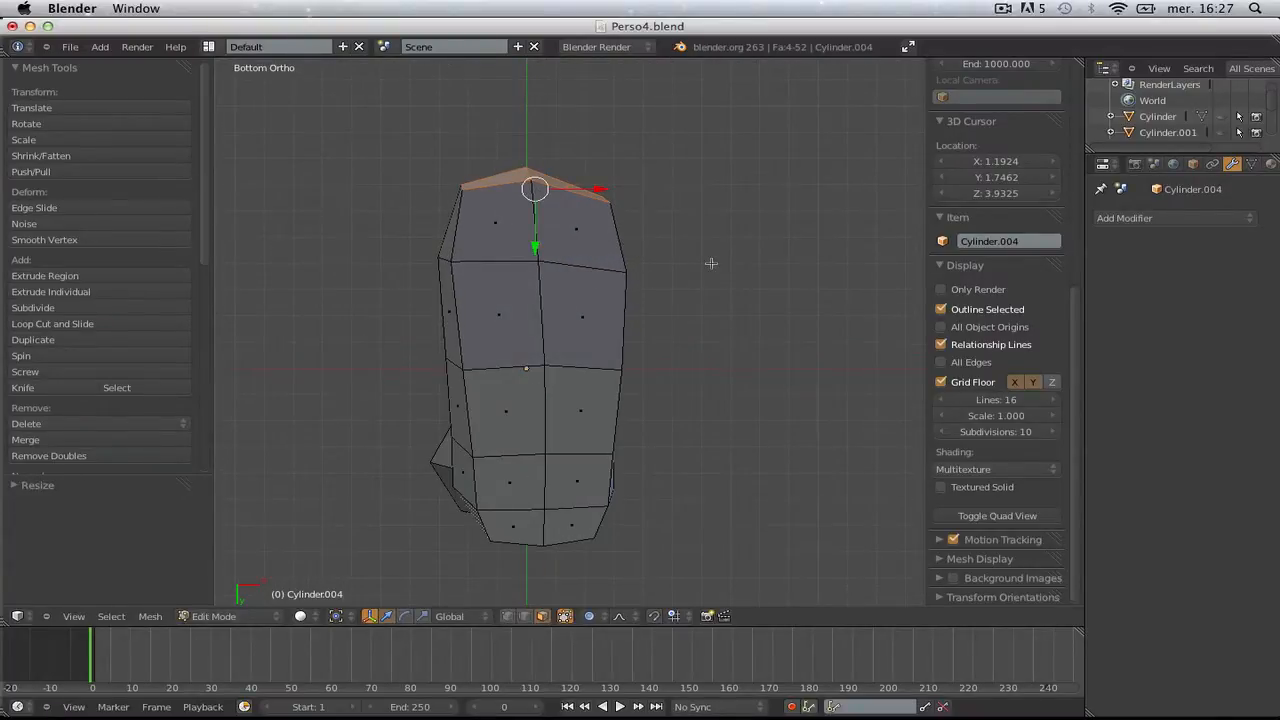
{"action": "key", "text": "s"}
{"action": "left_click", "coordinate": [657, 253]}
{"action": "key", "text": "a"}
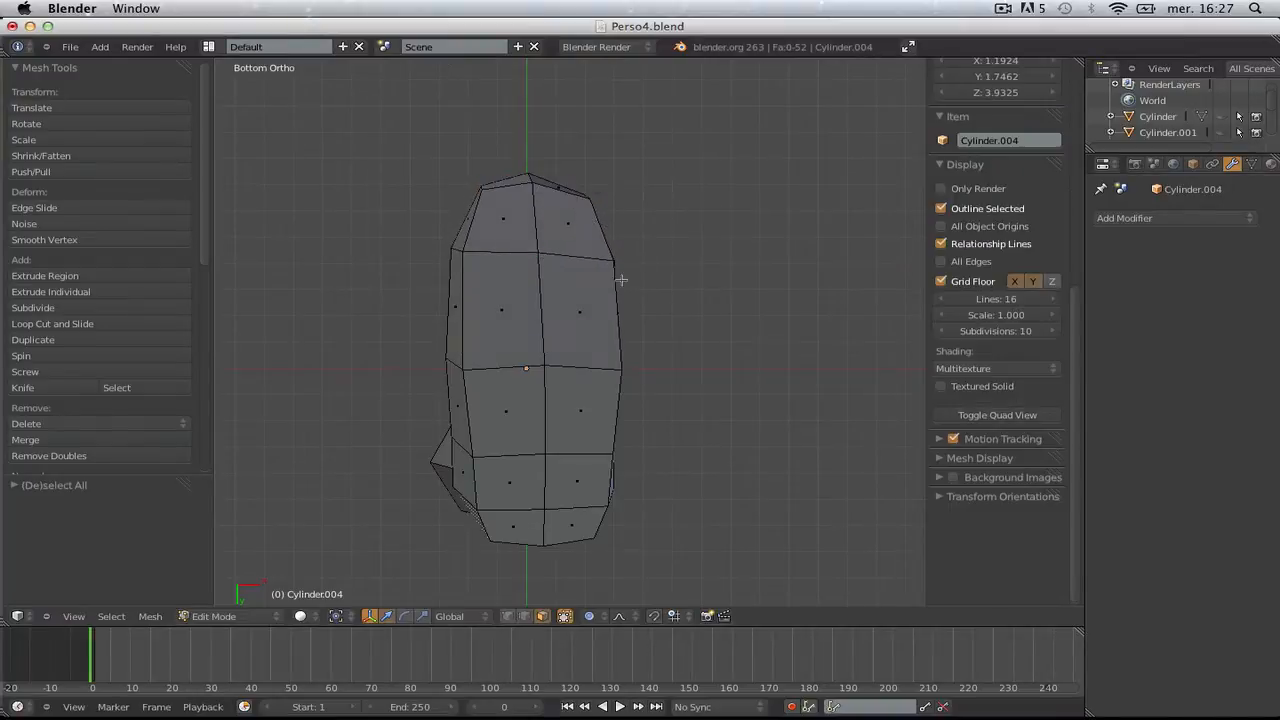
- Add a loop cut across the forefoot, close behind the toes
{"action": "key", "text": "ctrl+r"}
{"action": "left_click", "coordinate": [612, 281]}
{"action": "left_click", "coordinate": [614, 266]}
{"action": "key", "text": "s"}
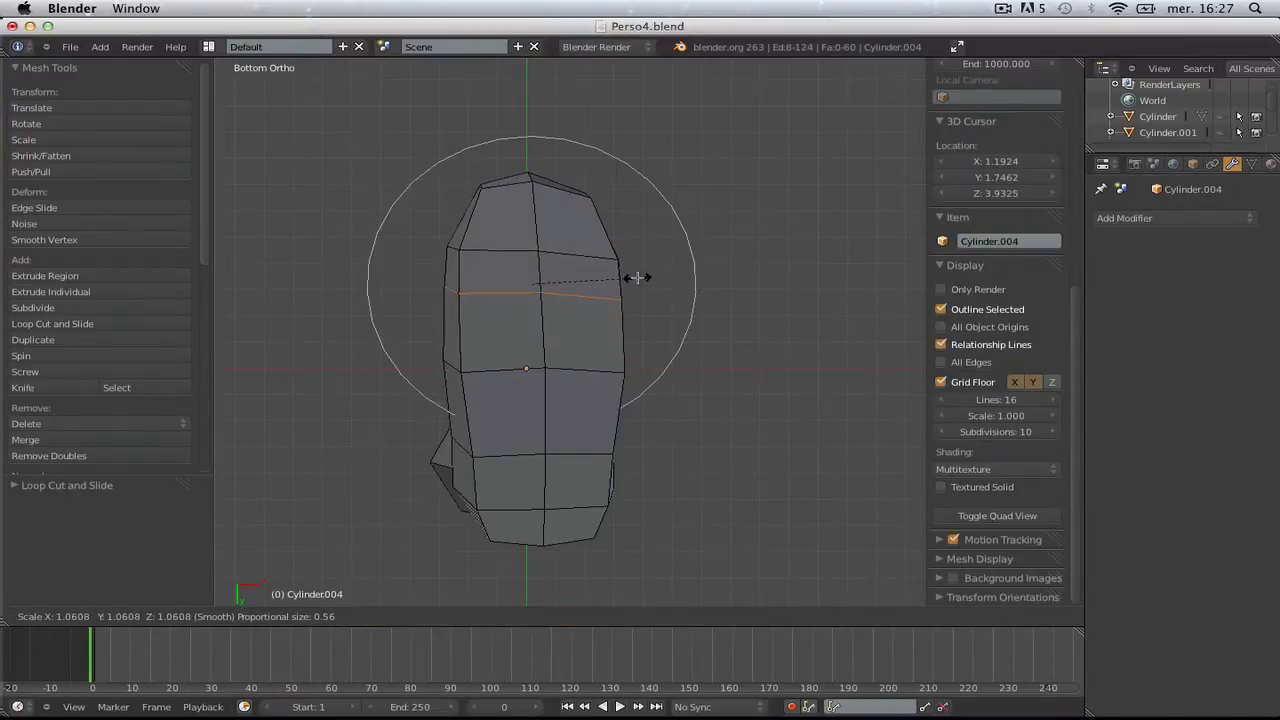
{"action": "left_click", "coordinate": [637, 277]}
{"action": "key", "text": "ctrl+z"}
- Scale the new edge loop along X with proportional editing to widen the ball of the foot
{"action": "key", "text": "s"}
{"action": "key", "text": "x"}
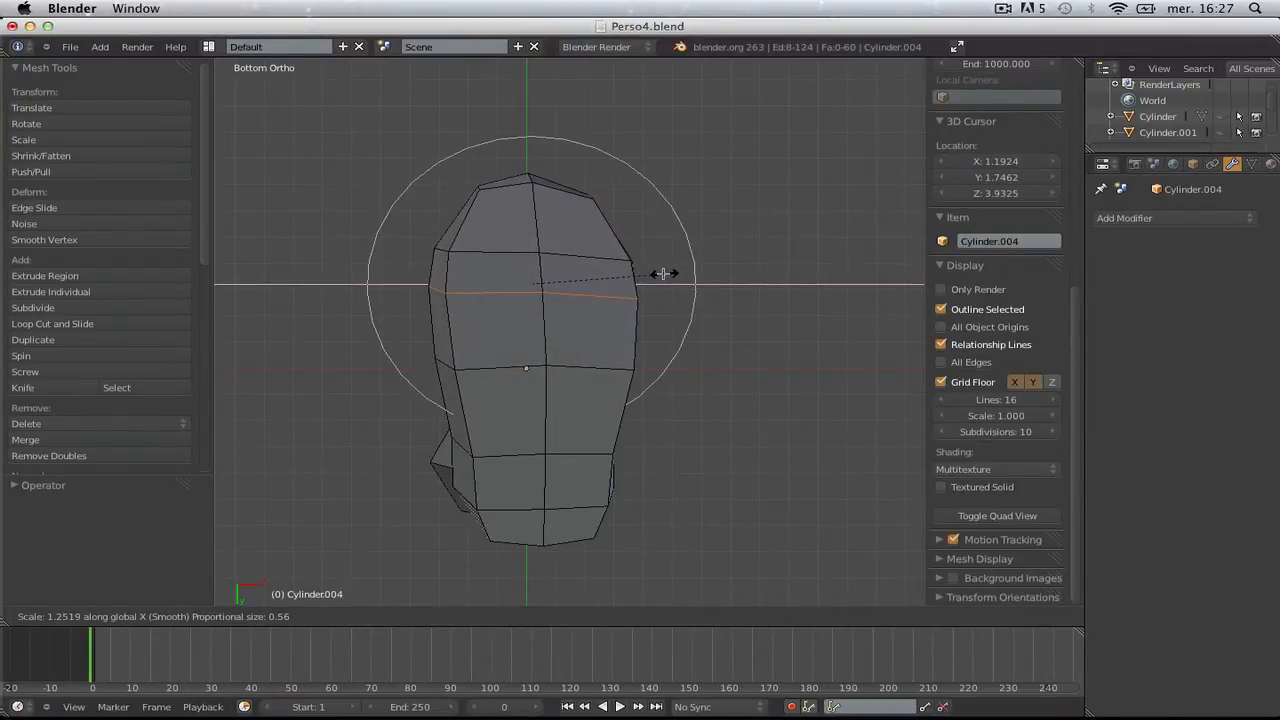
{"action": "key", "text": "Escape"}
{"action": "key", "text": "a"}
- Select the two vertices on the inner edge of the arch and pull them inward about 0.08 with proportional editing
{"action": "key", "text": "ctrl+Tab"}
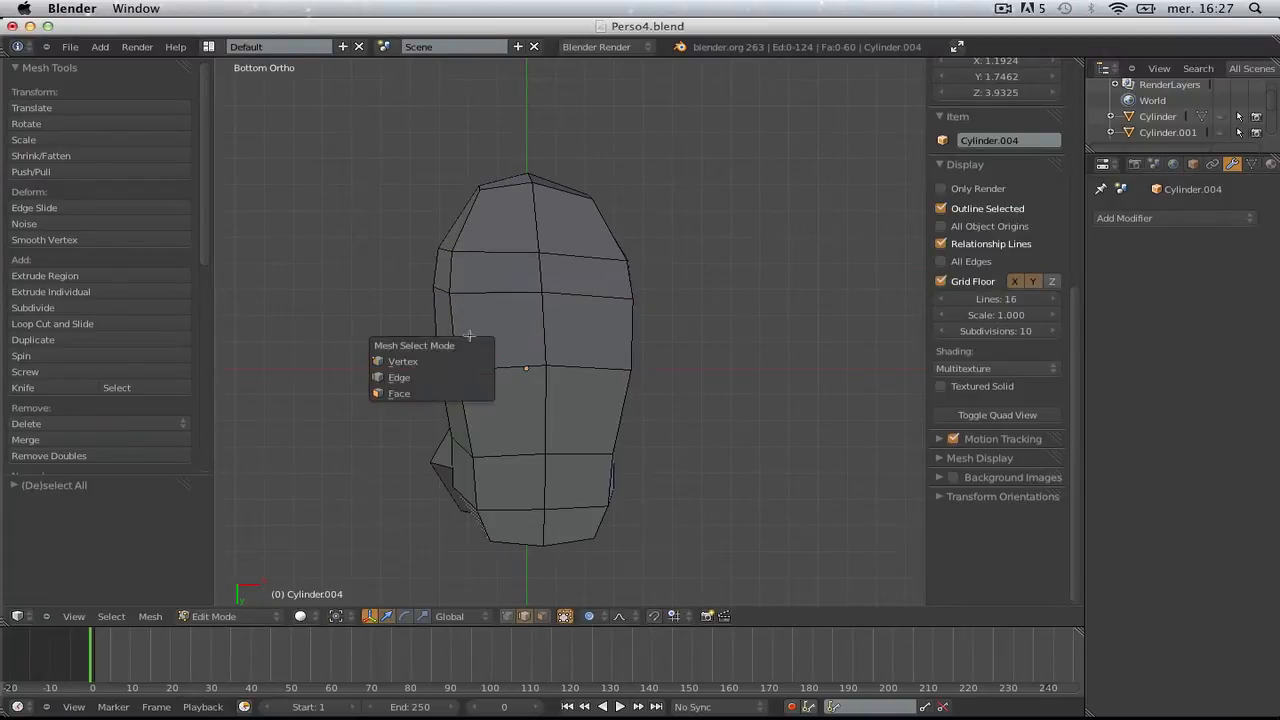
{"action": "left_click", "coordinate": [403, 361]}
{"action": "right_click", "coordinate": [444, 354]}
{"action": "key", "text": "g"}
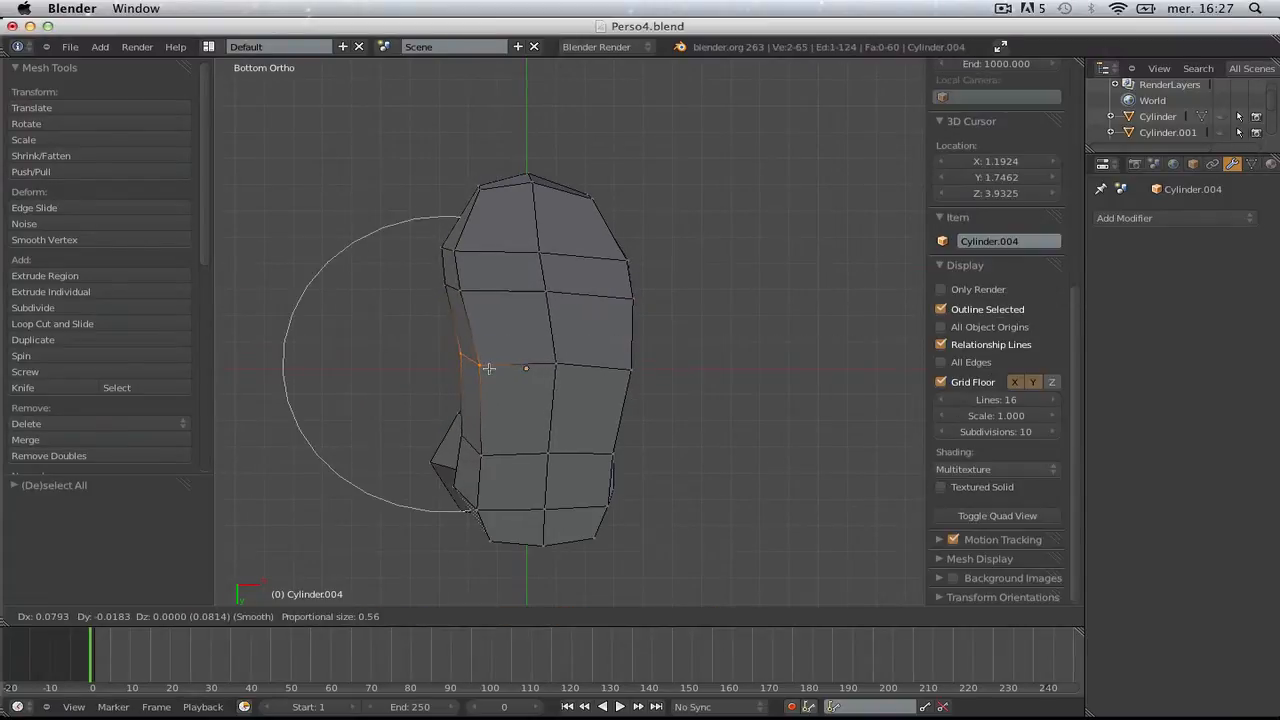
{"action": "key", "text": "Escape"}
- Shift the side vertices of the forefoot edge loop slightly toward the heel with proportional editing
{"action": "key", "text": "a"}
{"action": "key", "text": "g"}
{"action": "left_click_drag", "start_coordinate": [500, 316], "coordinate": [646, 340]}
{"action": "left_click", "coordinate": [488, 335]}
{"action": "key", "text": "a"}
{"action": "scroll", "coordinate": [494, 334], "scroll_direction": "down", "scroll_amount": 2}
{"action": "key", "text": "b"}
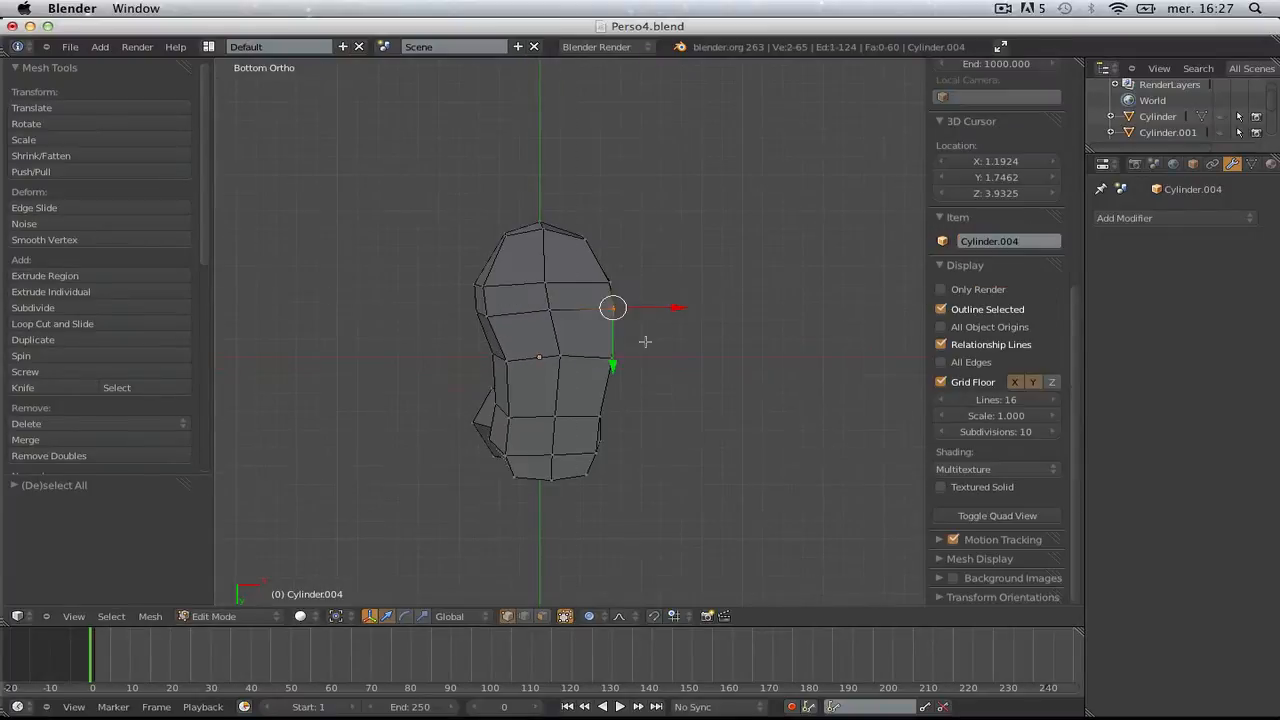
{"action": "key", "text": "z"}
{"action": "key", "text": "g"}
{"action": "left_click", "coordinate": [674, 351]}
{"action": "key", "text": "z"}
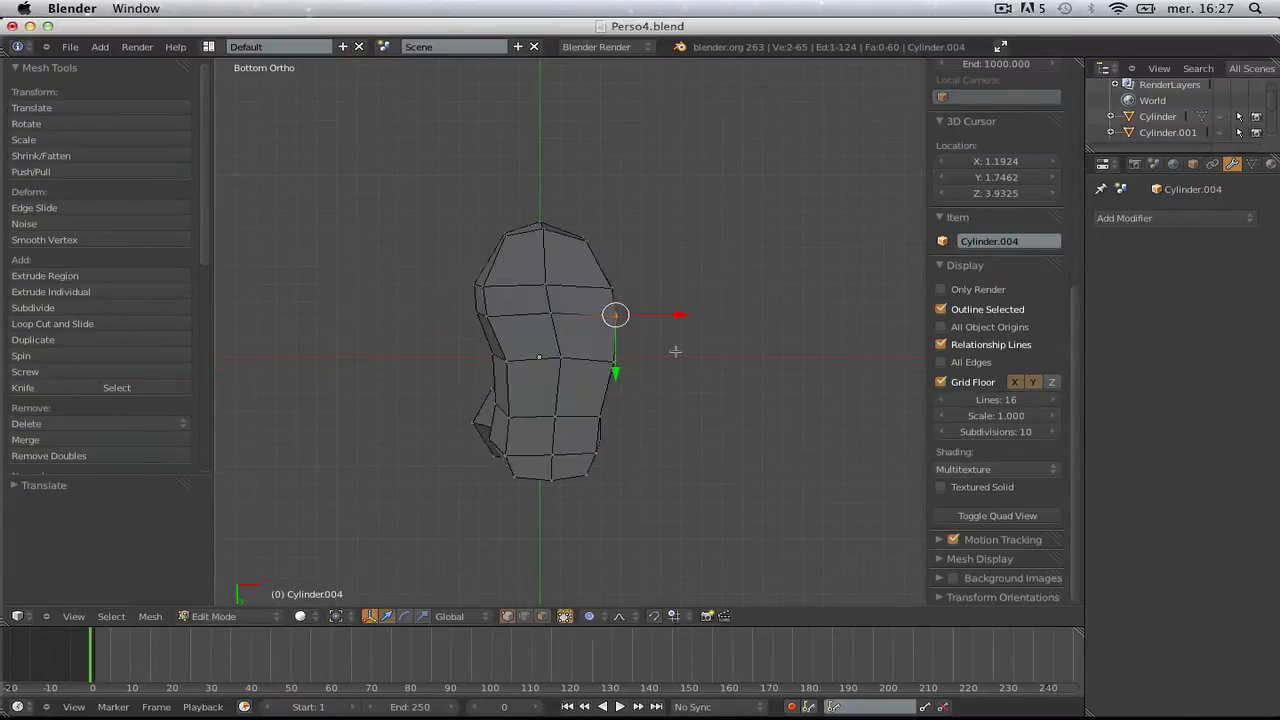
- Move the outer side vertices at the front of the heel inward to narrow the sole there
{"action": "key", "text": "Tab"}
{"action": "scroll", "coordinate": [654, 366], "scroll_direction": "down", "scroll_amount": 2}
{"action": "middle_click_drag", "start_coordinate": [652, 366], "coordinate": [648, 332], "text": "shift"}
{"action": "scroll", "coordinate": [647, 331], "scroll_direction": "up", "scroll_amount": 3}
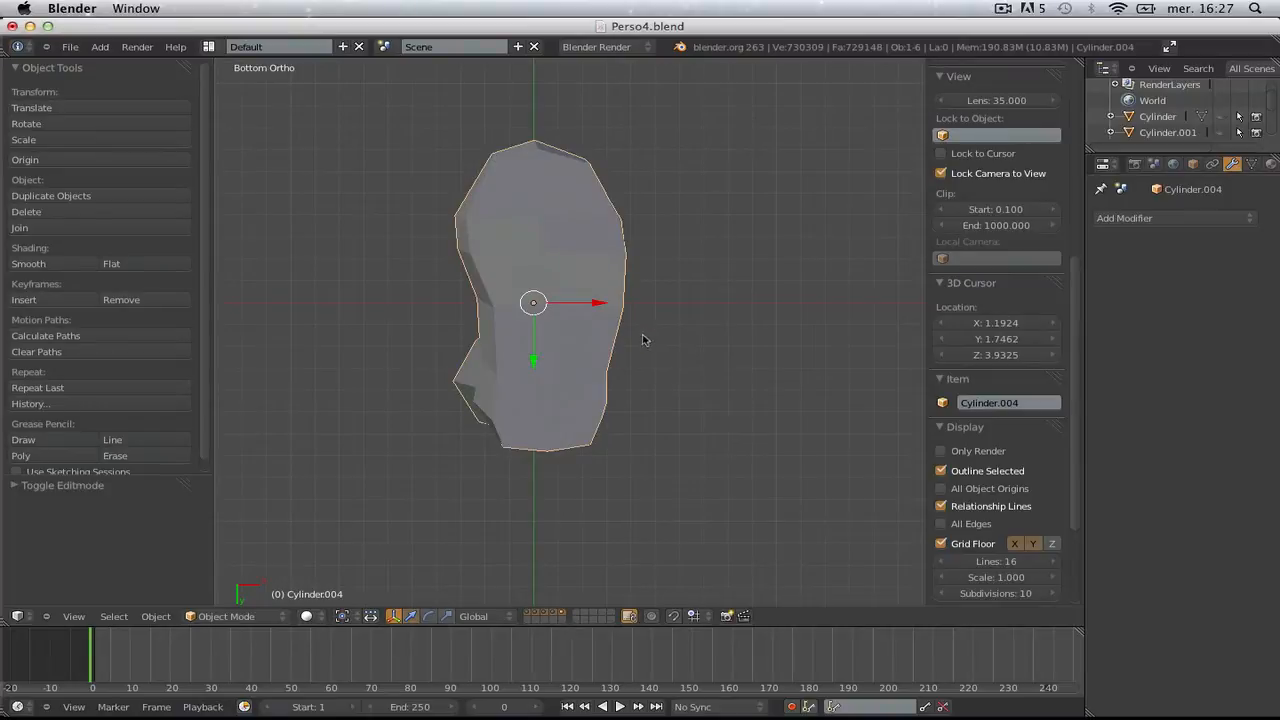
{"action": "scroll", "coordinate": [583, 341], "scroll_direction": "up", "scroll_amount": 2}
{"action": "key", "text": "Tab"}
{"action": "key", "text": "z"}
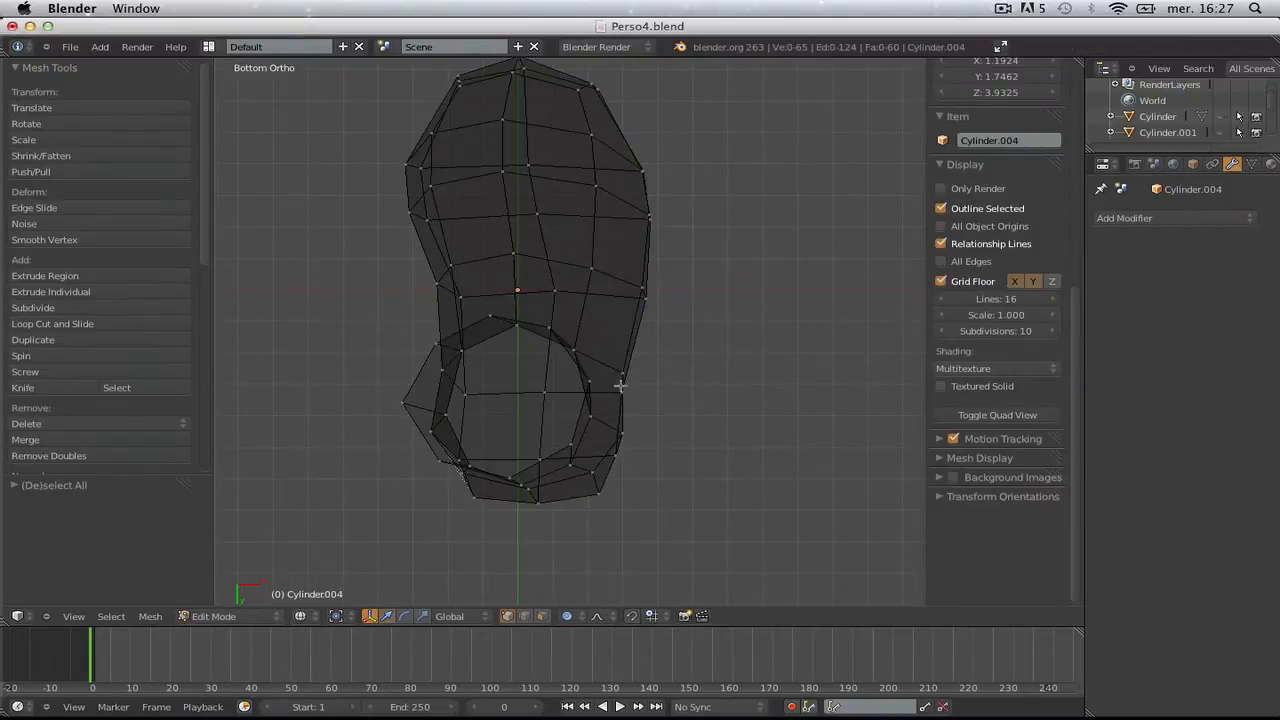
{"action": "left_click_drag", "start_coordinate": [636, 396], "coordinate": [637, 396]}
{"action": "key", "text": "g"}
{"action": "left_click", "coordinate": [611, 391]}
{"action": "key", "text": "a"}
- Move the inner side vertex beside the heel slightly toward the middle of the sole
{"action": "key", "text": "b"}
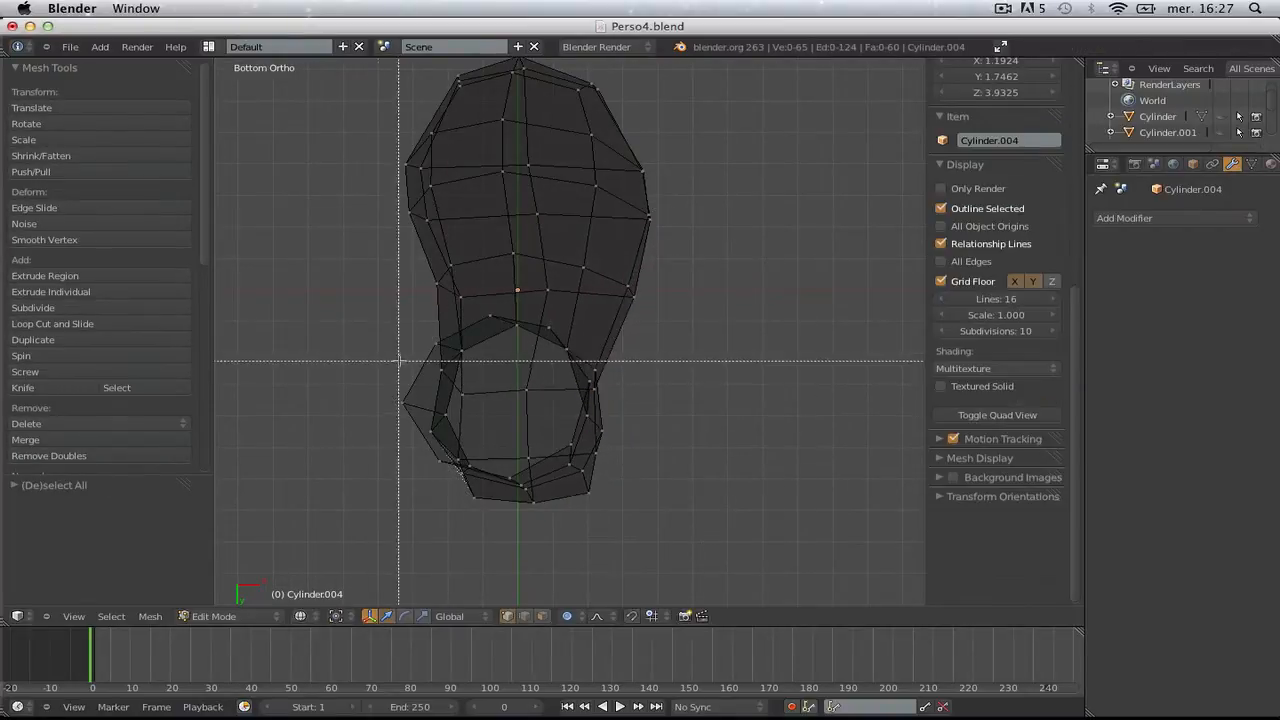
{"action": "left_click_drag", "start_coordinate": [462, 393], "coordinate": [463, 393]}
{"action": "key", "text": "g"}
{"action": "left_click", "coordinate": [473, 392]}
{"action": "key", "text": "z"}
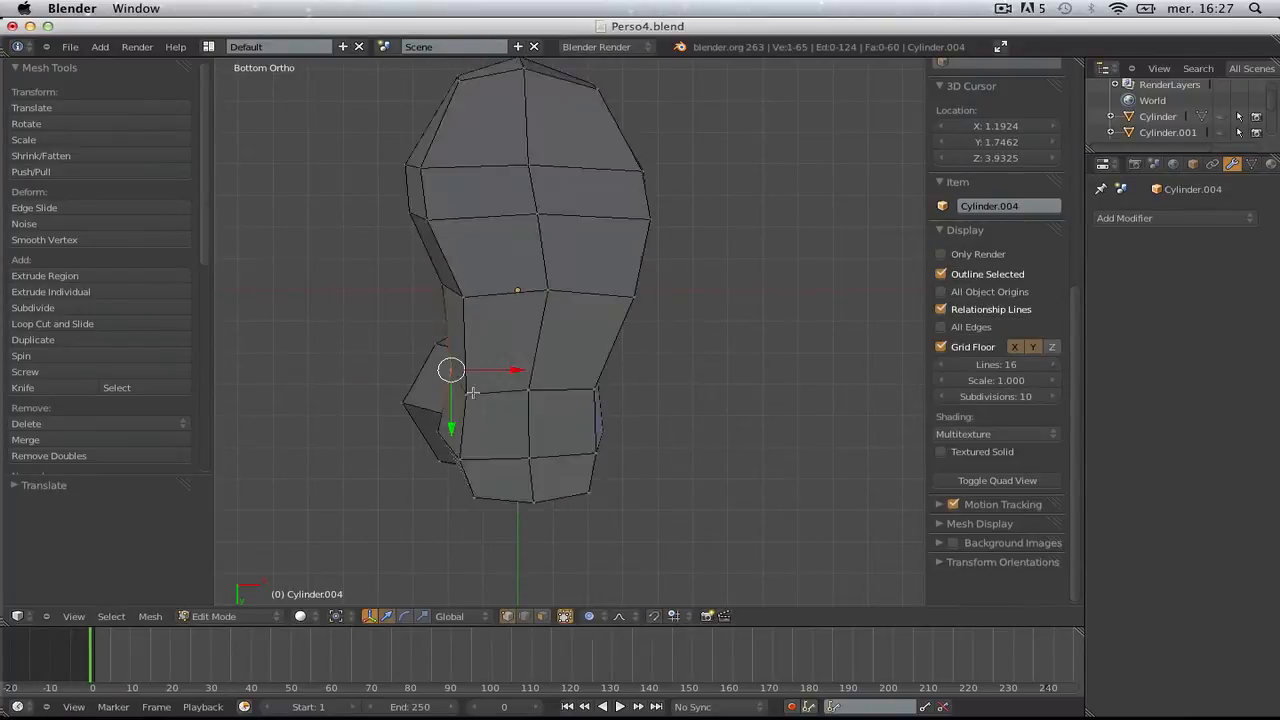
- Select the two middle vertices at the back of the heel and shift them slightly backward with proportional editing
{"action": "key", "text": "Tab"}
{"action": "scroll", "coordinate": [474, 391], "scroll_direction": "down", "scroll_amount": 3}
{"action": "mouse_move", "coordinate": [474, 391]}
{"action": "middle_mouse_down"}
{"action": "mouse_move", "coordinate": [424, 476]}
{"action": "mouse_move", "coordinate": [465, 445]}
{"action": "mouse_move", "coordinate": [529, 320]}
{"action": "mouse_move", "coordinate": [520, 229]}
{"action": "mouse_move", "coordinate": [563, 281]}
{"action": "middle_mouse_up"}
{"action": "scroll", "coordinate": [564, 280], "scroll_direction": "up", "scroll_amount": 5}
{"action": "key", "text": "Tab"}
{"action": "key", "text": "a"}
{"action": "right_click", "coordinate": [708, 214]}
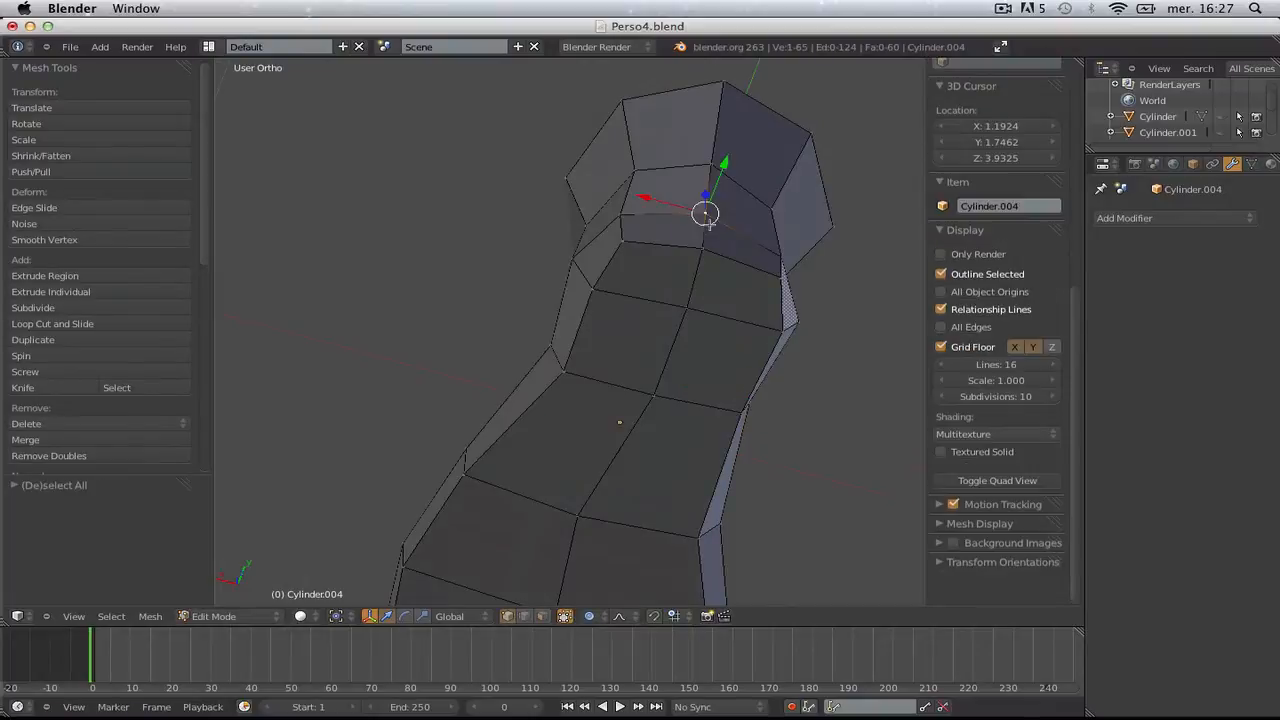
{"action": "right_click", "coordinate": [707, 251], "text": "shift"}
{"action": "key", "text": "g"}
{"action": "left_click", "coordinate": [716, 248]}
{"action": "key", "text": "g"}
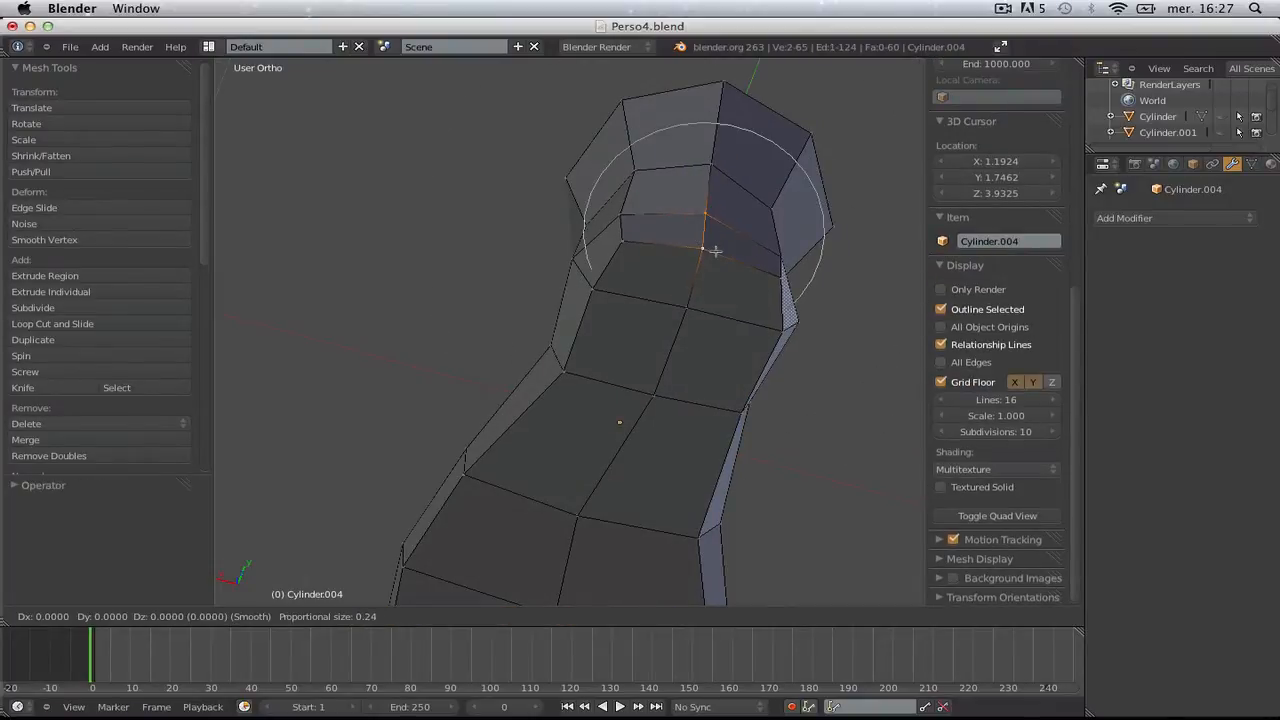
{"action": "left_click", "coordinate": [717, 235]}
- Examine the foot's overall shape from several angles and from the front
{"action": "key", "text": "Tab"}
{"action": "scroll", "coordinate": [712, 234], "scroll_direction": "down", "scroll_amount": 3}
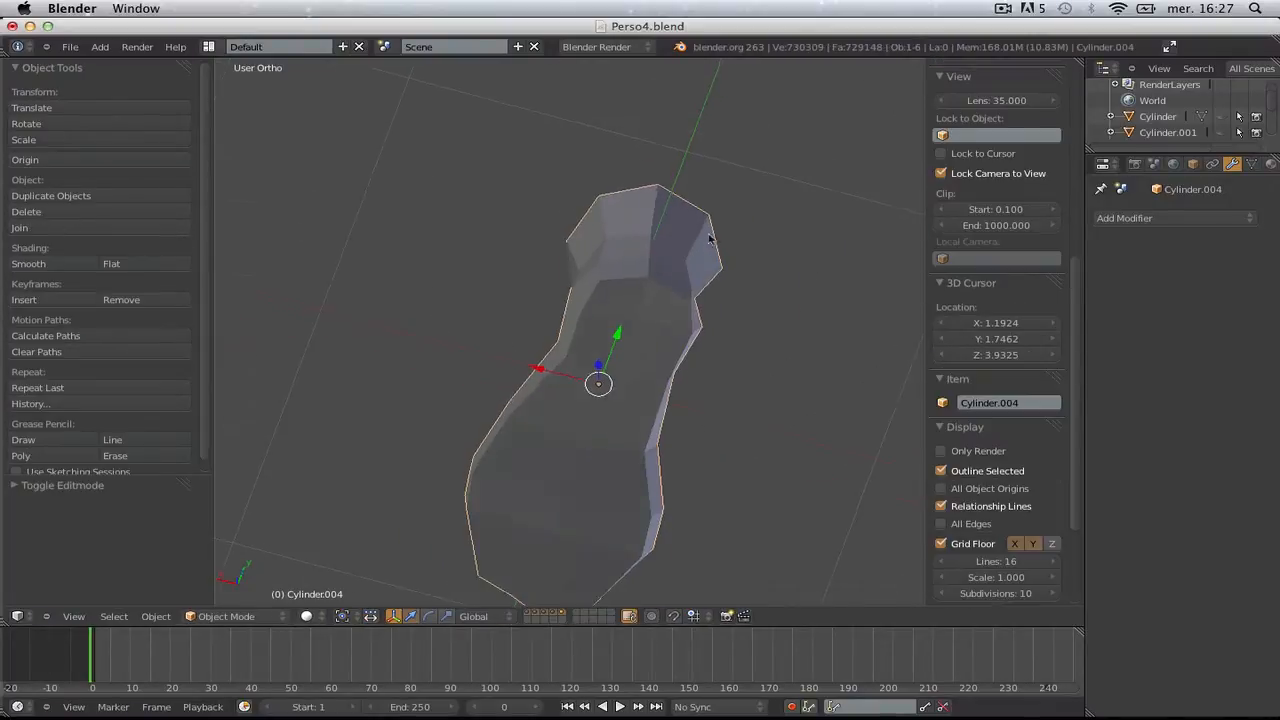
{"action": "middle_click_drag", "start_coordinate": [711, 232], "coordinate": [769, 370]}
{"action": "key", "text": "Right"}
{"action": "key", "text": "KP_1"}
{"action": "key", "text": "Tab"}
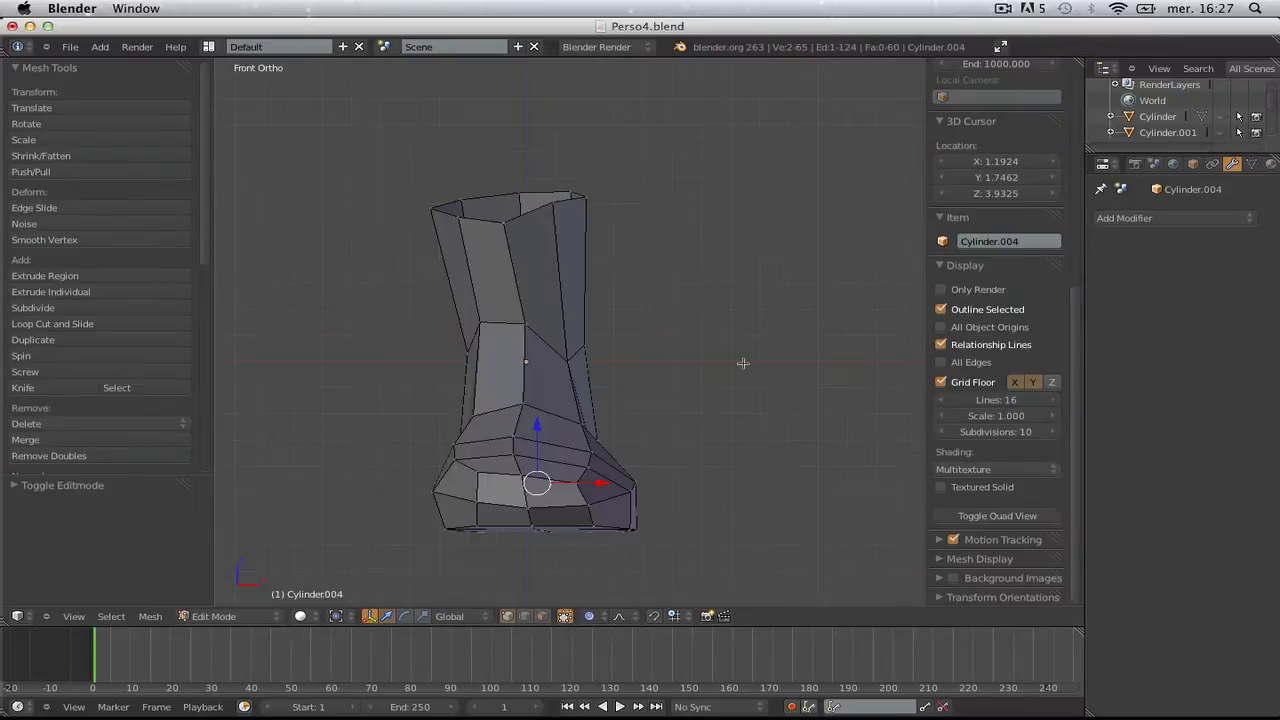
{"action": "key", "text": "a"}
{"action": "scroll", "coordinate": [597, 309], "scroll_direction": "down", "scroll_amount": 2}
{"action": "middle_click_drag", "start_coordinate": [650, 368], "coordinate": [660, 434]}
{"action": "key", "text": "KP_1"}
{"action": "key", "text": "Tab"}
{"action": "key", "text": "Tab"}
{"action": "key", "text": "a"}
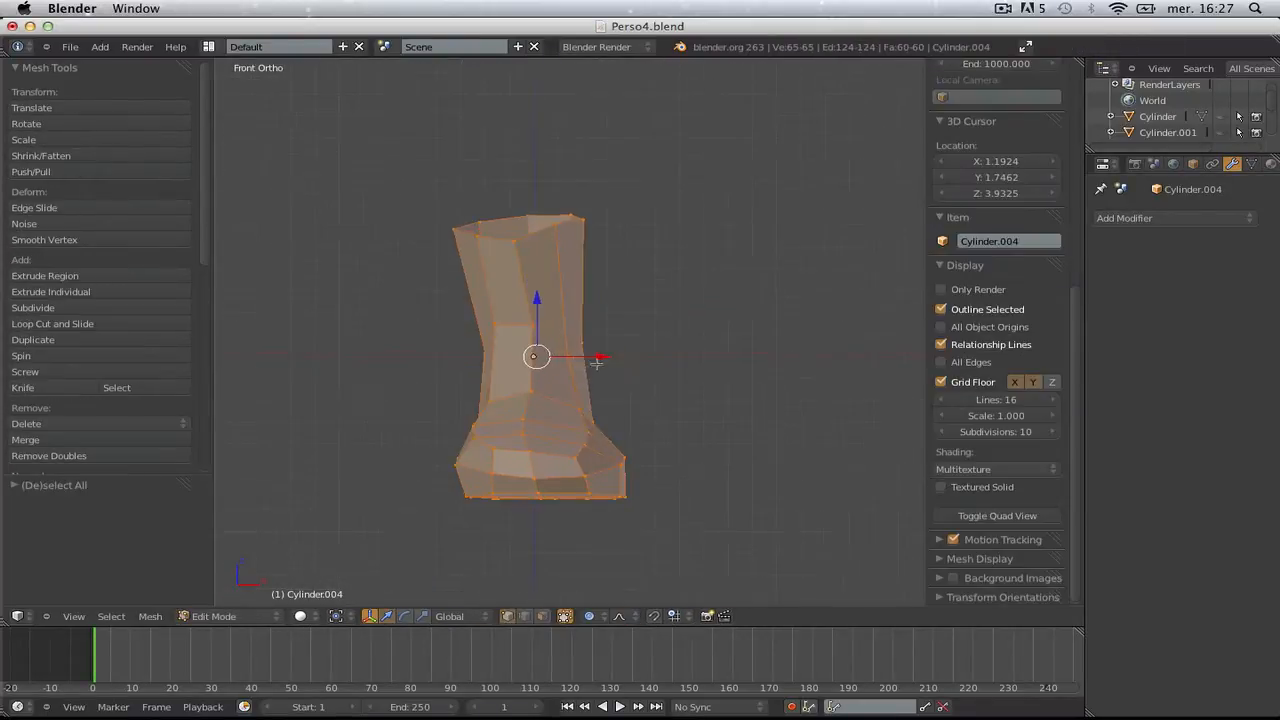
- Select two vertices on the inner side of the instep and raise them with proportional editing
{"action": "key", "text": "a"}
{"action": "middle_click_drag", "start_coordinate": [728, 407], "coordinate": [575, 408]}
{"action": "right_click", "coordinate": [607, 433], "text": "shift"}
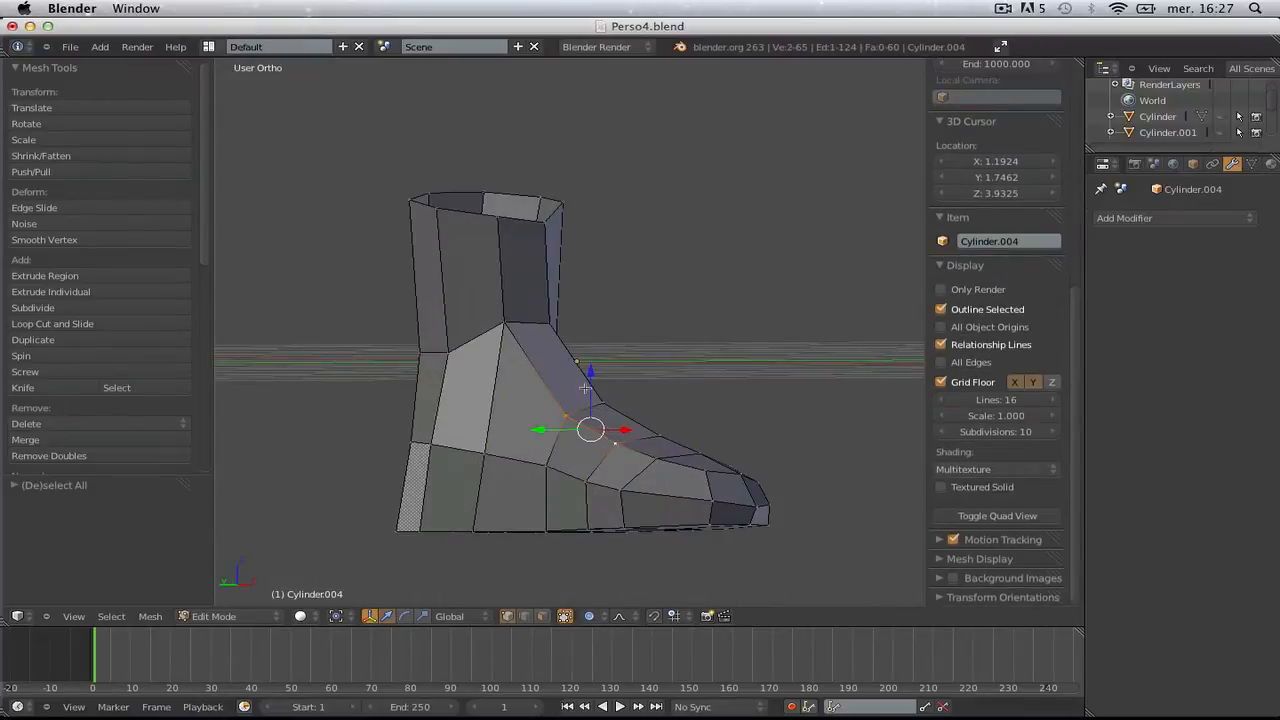
{"action": "key", "text": "g"}
{"action": "scroll", "coordinate": [585, 388], "scroll_direction": "down", "scroll_amount": 7}
{"action": "left_click", "coordinate": [585, 388]}
{"action": "left_click_drag", "start_coordinate": [591, 376], "coordinate": [591, 355]}
- Examine the reshaped foot in an angled view and its mesh from the right side
{"action": "scroll", "coordinate": [740, 376], "scroll_direction": "down", "scroll_amount": 3, "text": "alt"}
{"action": "middle_click_drag", "start_coordinate": [740, 376], "coordinate": [587, 428]}
{"action": "key", "text": "Tab"}
{"action": "scroll", "coordinate": [383, 486], "scroll_direction": "down", "scroll_amount": 2}
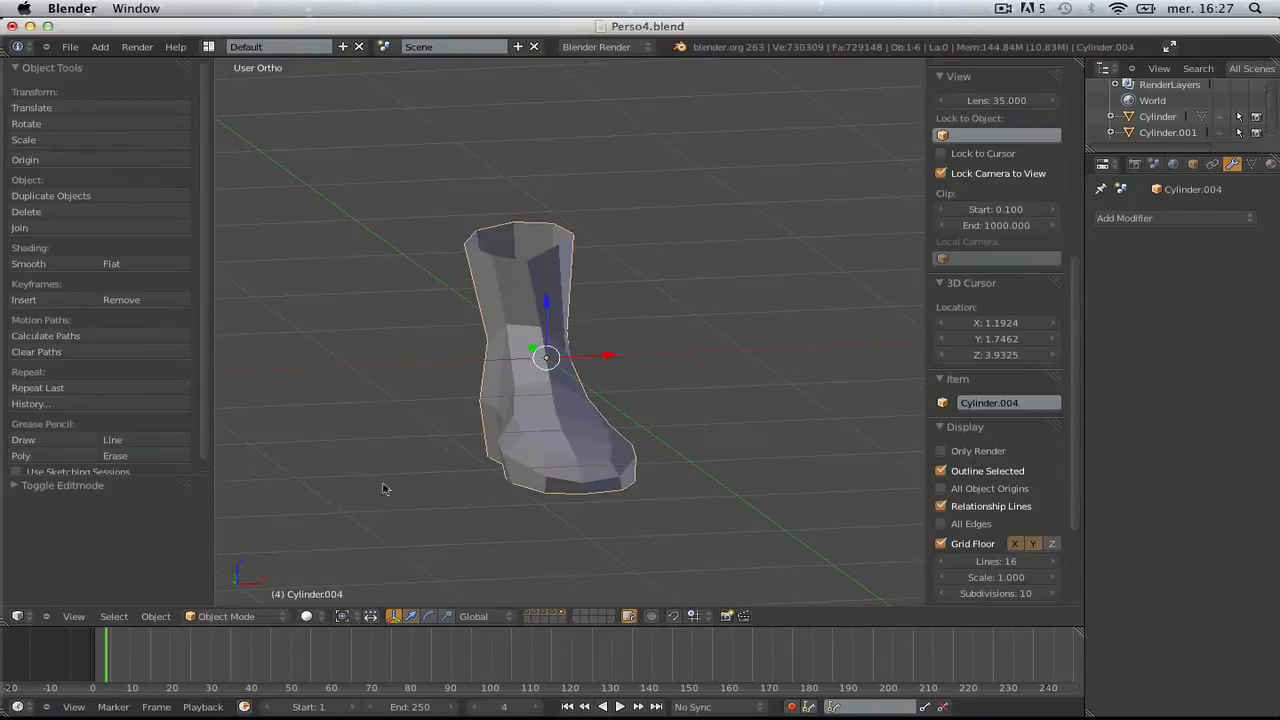
{"action": "key", "text": "a"}
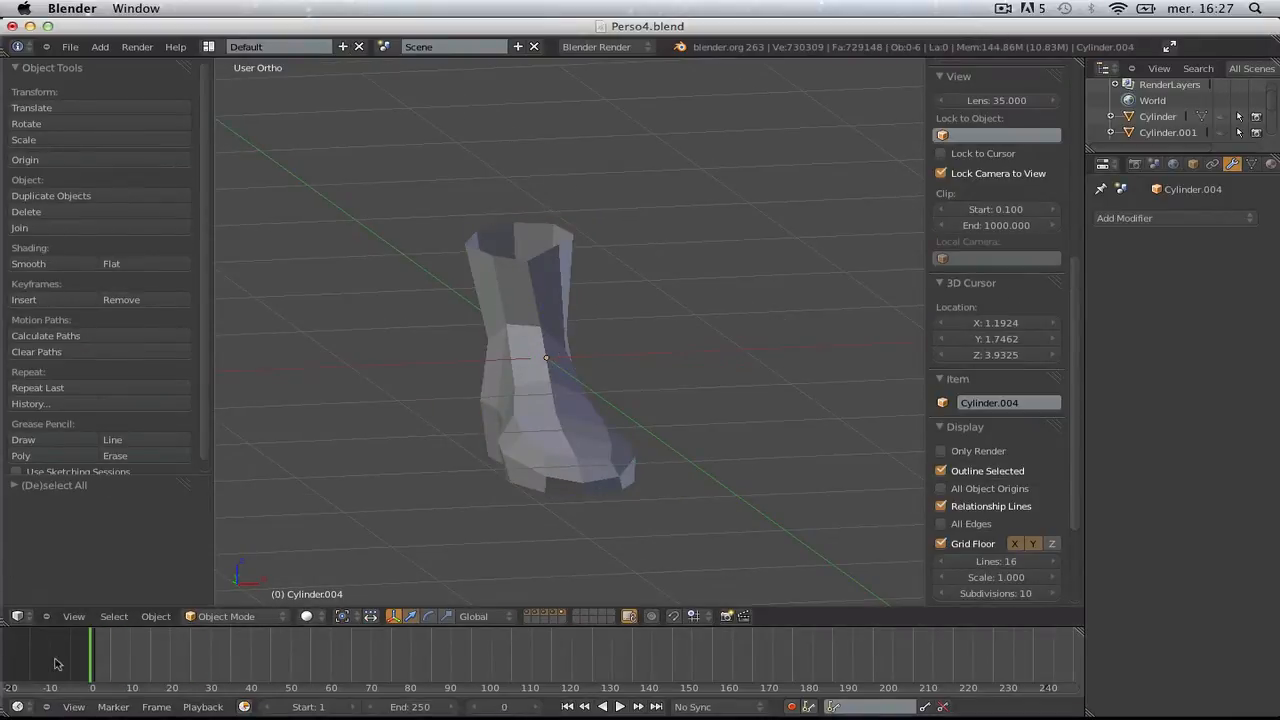
{"action": "scroll", "coordinate": [55, 665], "scroll_direction": "up", "scroll_amount": 2}
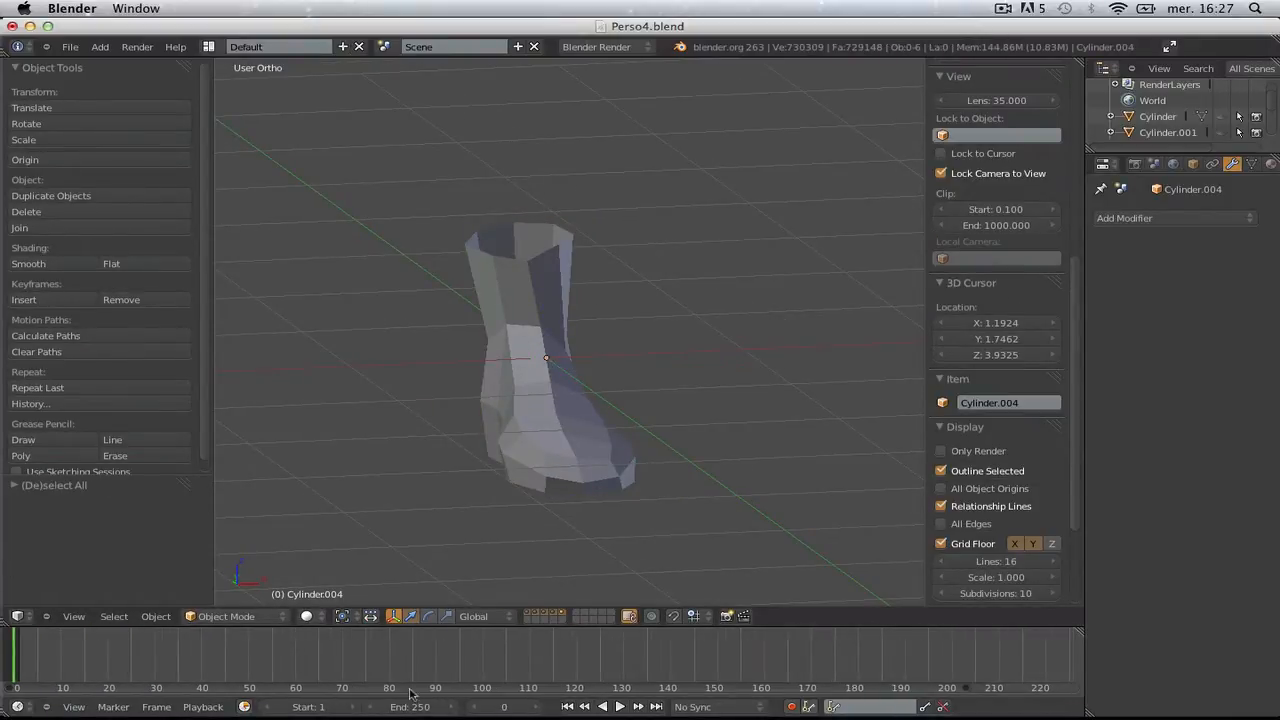
{"action": "scroll", "coordinate": [583, 498], "scroll_direction": "up", "scroll_amount": 2}
{"action": "key", "text": "KP_3"}
{"action": "key", "text": "Tab"}
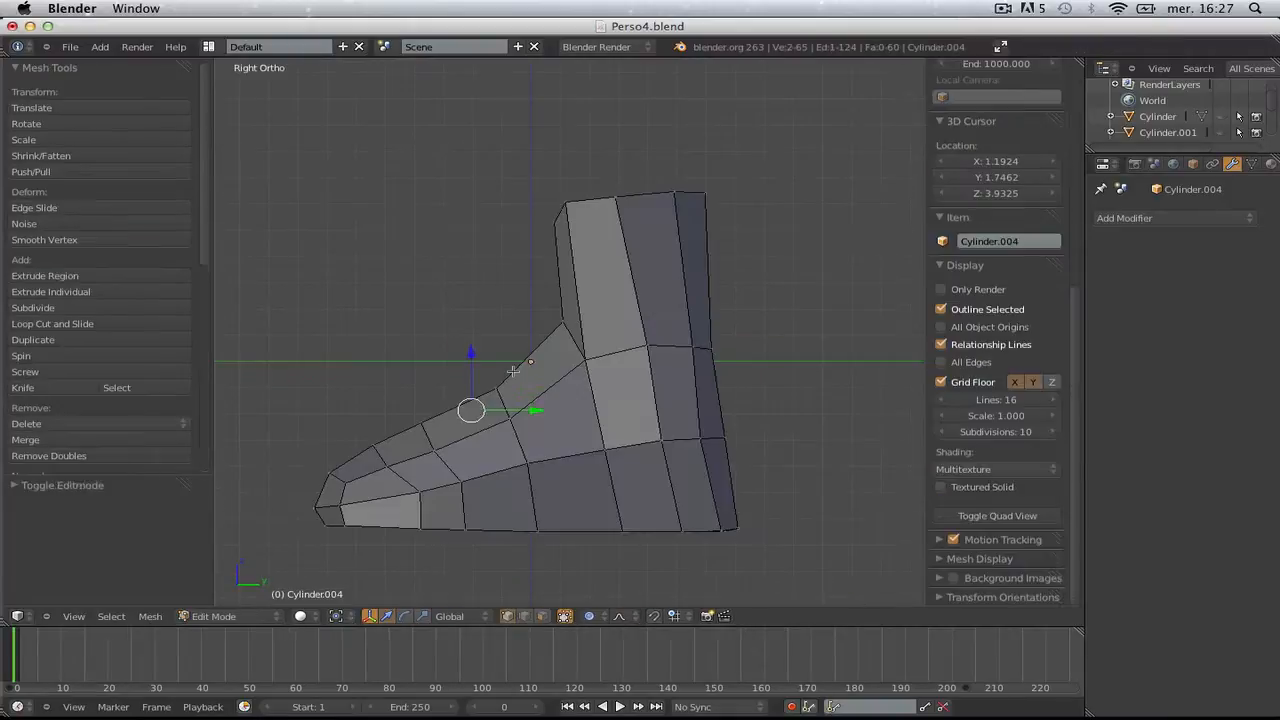
- Select all the sole vertices in the side view and try flattening them with a scale of 0 along Z
{"action": "middle_click_drag", "start_coordinate": [487, 404], "coordinate": [560, 332], "text": "shift"}
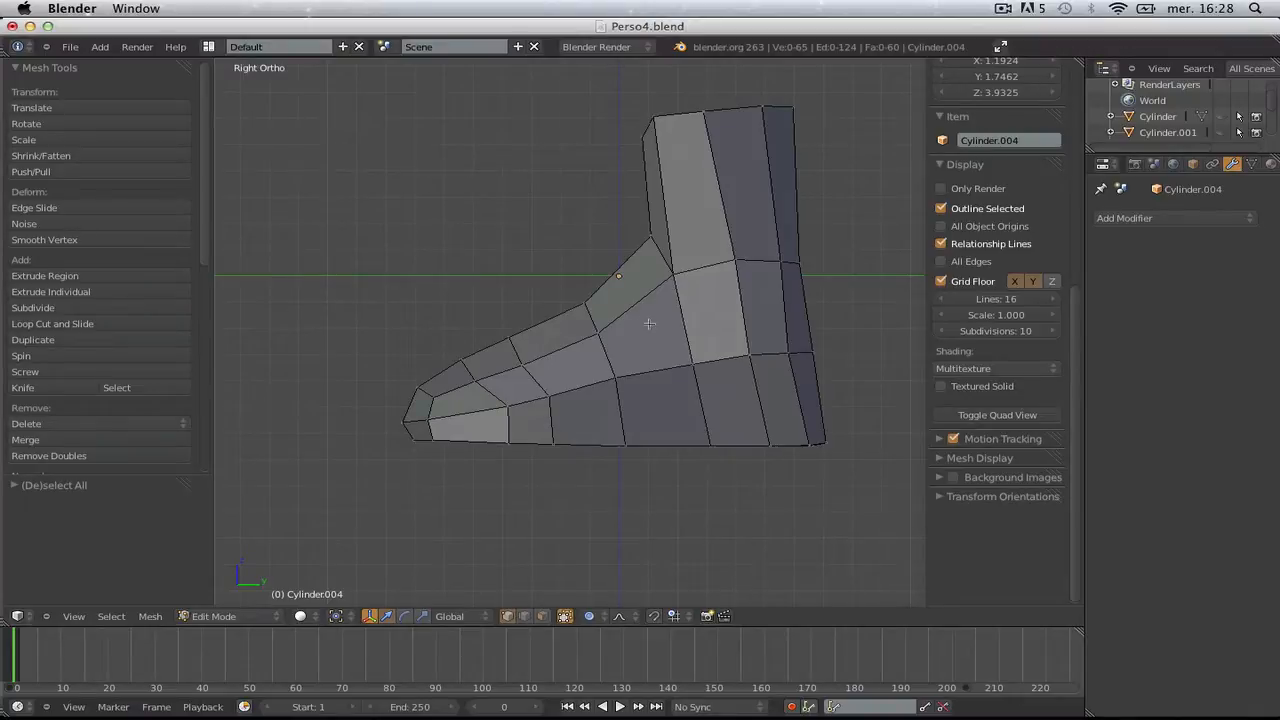
{"action": "key", "text": "z"}
{"action": "left_click_drag", "start_coordinate": [390, 428], "coordinate": [922, 494]}
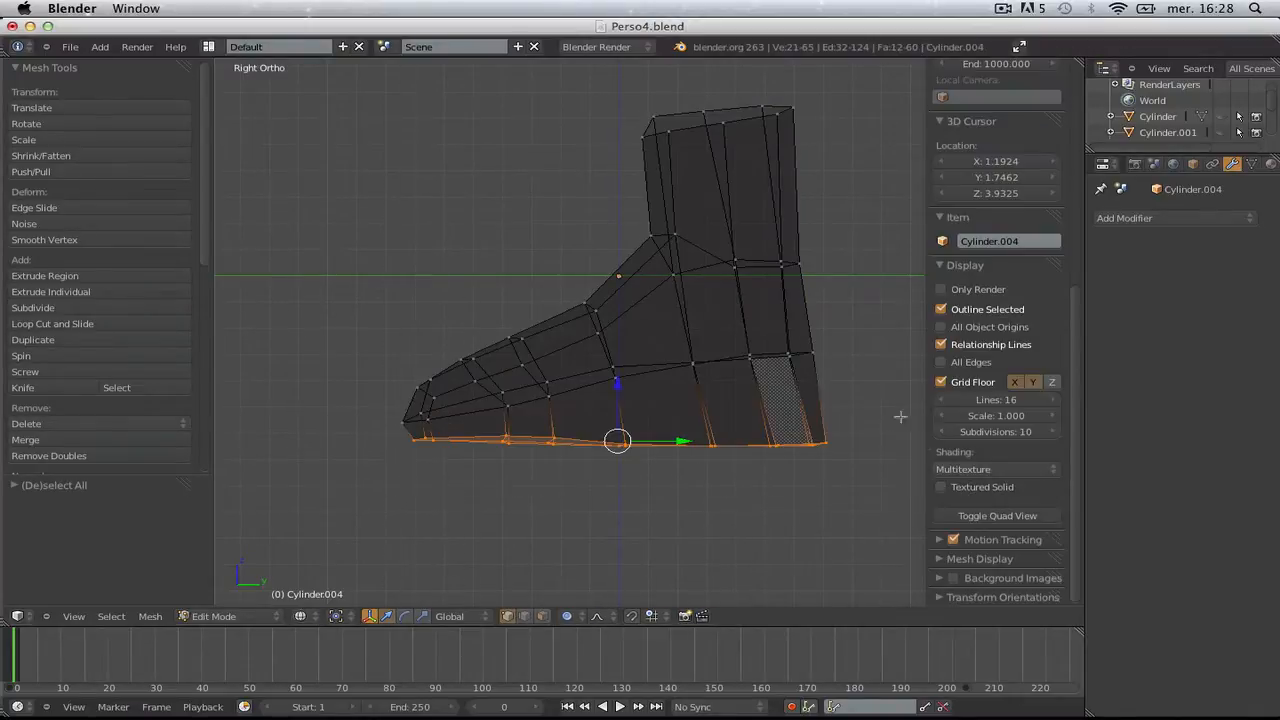
{"action": "key", "text": "s"}
{"action": "key", "text": "z"}
{"action": "key", "text": "0"}
{"action": "key", "text": "Return"}
{"action": "left_click", "coordinate": [887, 409]}
{"action": "key", "text": "ctrl+z"}
- Try separating the selected sole geometry into its own object and undo it
{"action": "key", "text": "p"}
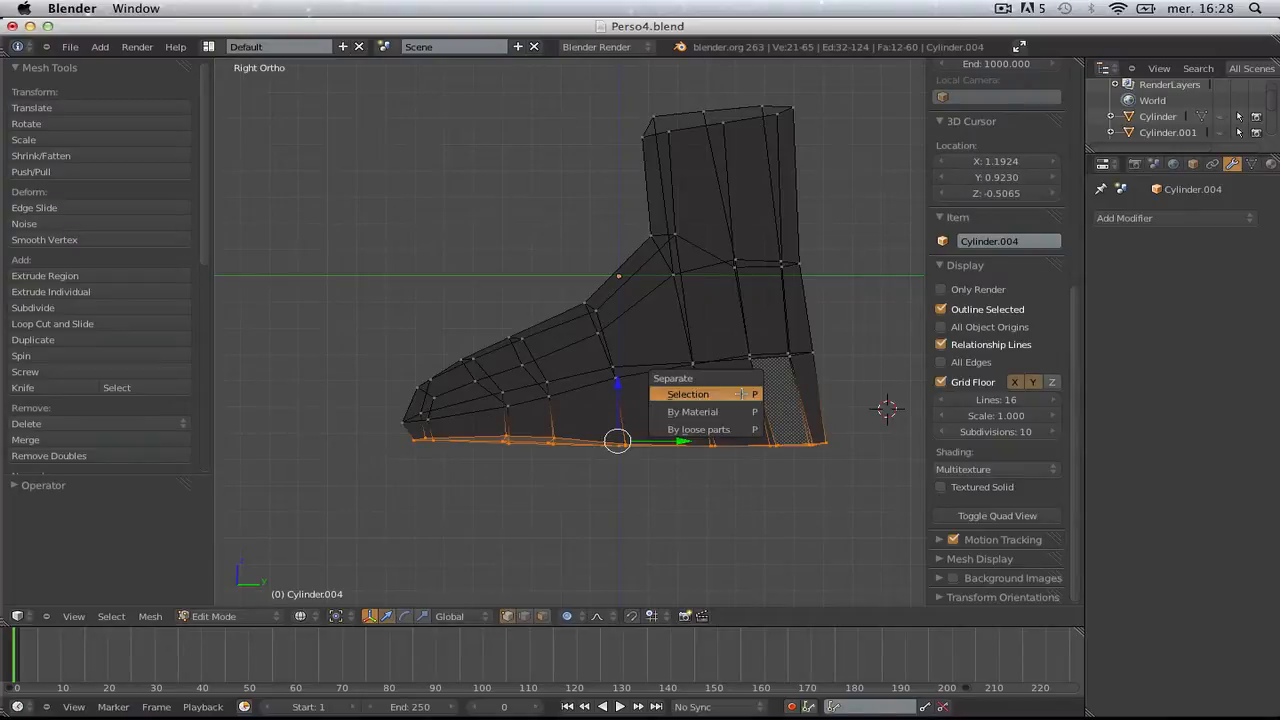
{"action": "left_click", "coordinate": [741, 393]}
{"action": "key", "text": "ctrl+z"}
- Flatten the still-selected sole geometry by scaling it to 0 along Z
{"action": "key", "text": "z"}
{"action": "middle_click_drag", "start_coordinate": [683, 431], "coordinate": [681, 400]}
{"action": "key", "text": "s"}
{"action": "key", "text": "z"}
{"action": "key", "text": "0"}
{"action": "key", "text": "Escape"}
{"action": "left_click", "coordinate": [681, 400]}
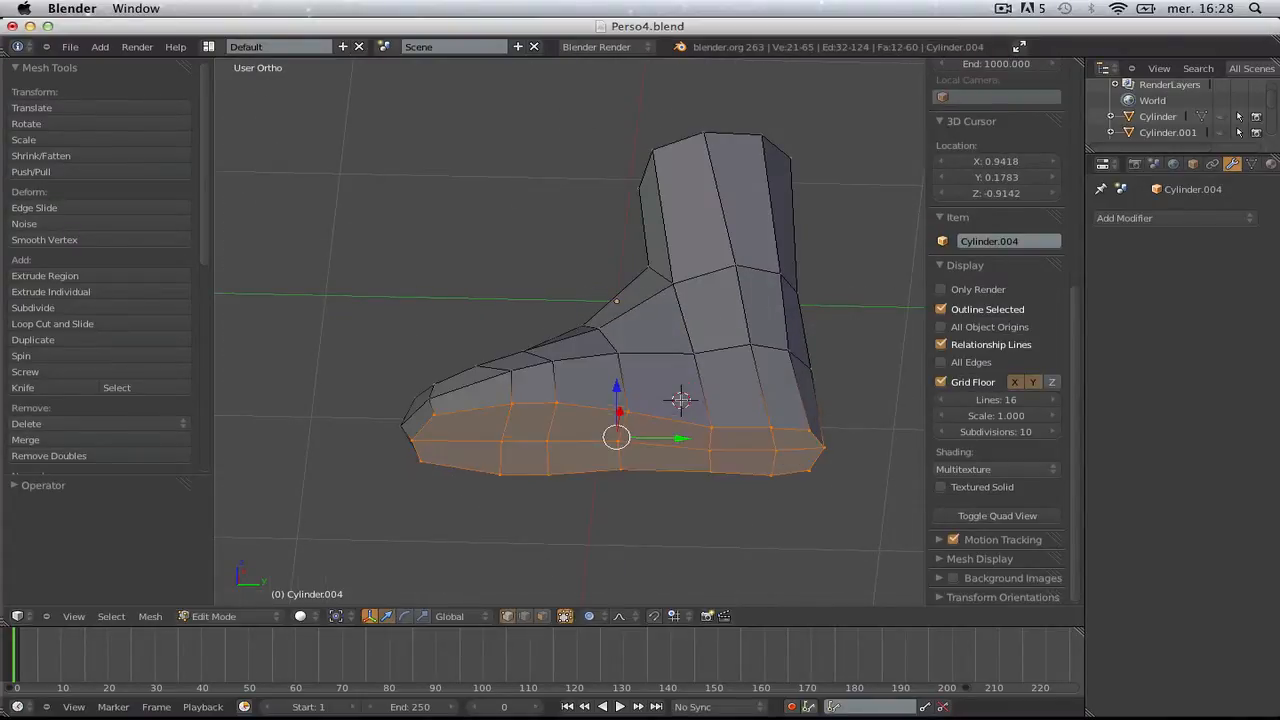
{"action": "key", "text": "s"}
{"action": "key", "text": "z"}
{"action": "key", "text": "0"}
{"action": "key", "text": "Return"}
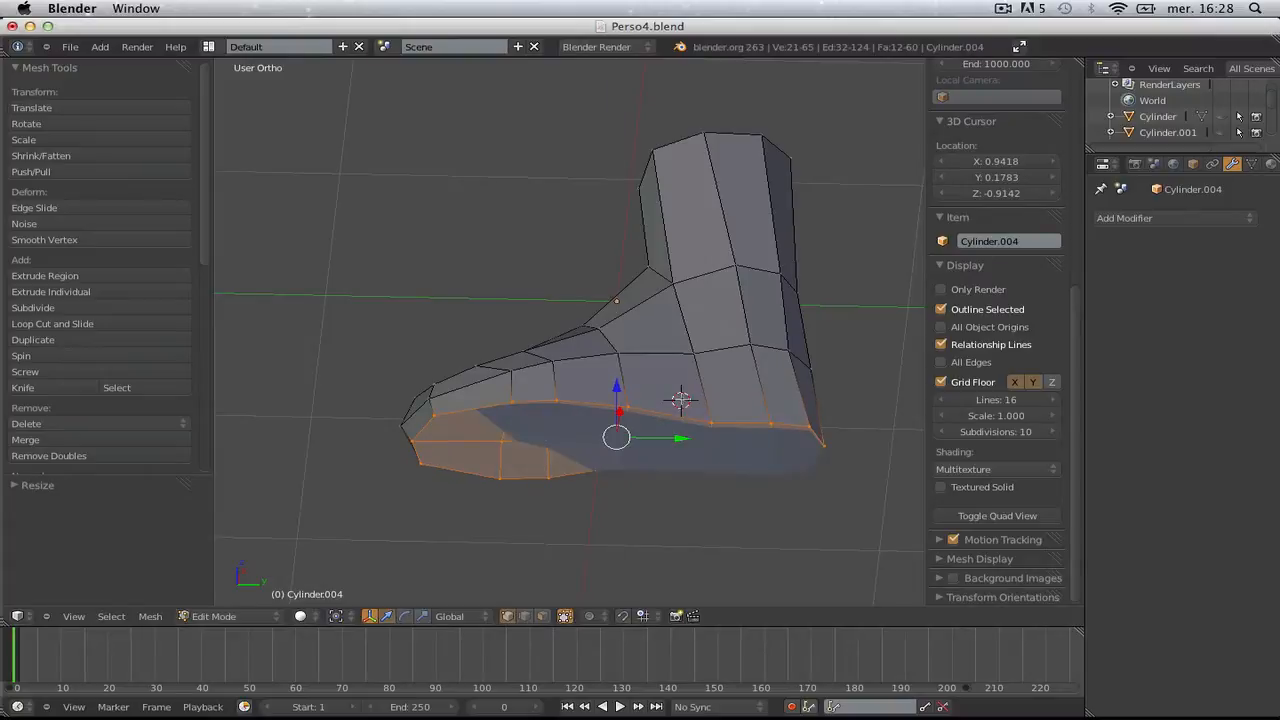
- Check the flattened sole in shaded and wireframe display, and undo the latest sole edits
{"action": "key", "text": "z"}
{"action": "key", "text": "z"}
{"action": "key", "text": "g"}
{"action": "left_click", "coordinate": [681, 400]}
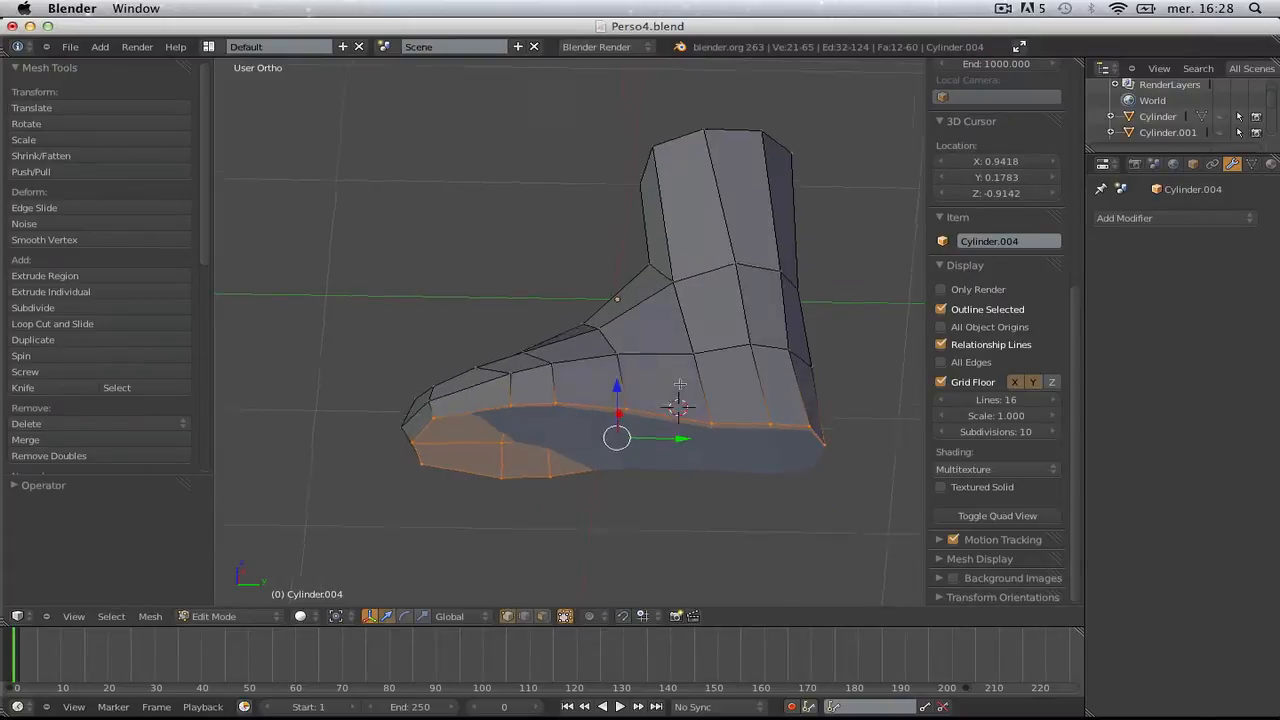
{"action": "middle_click_drag", "start_coordinate": [681, 400], "coordinate": [646, 437]}
{"action": "key", "text": "a"}
{"action": "key", "text": "z"}
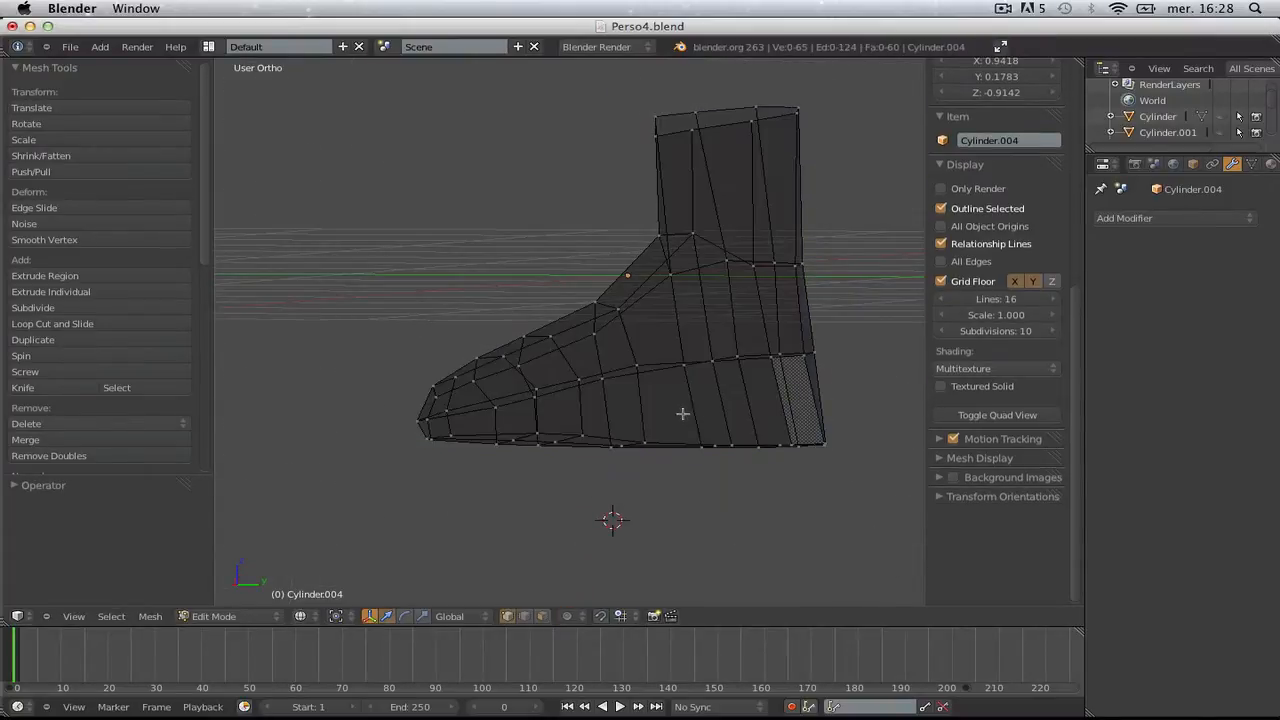
{"action": "key", "text": "ctrl+z"}
{"action": "key", "text": "ctrl+z"}
{"action": "key", "text": "a"}
{"action": "key", "text": "z"}
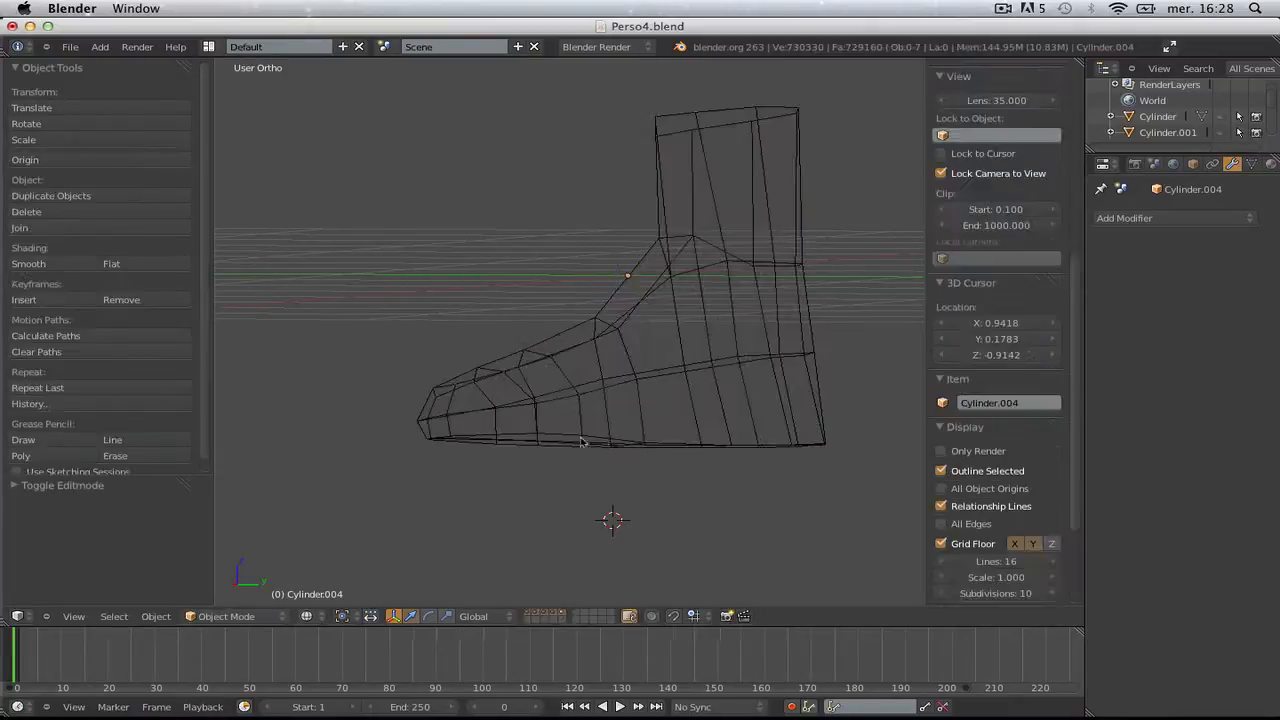
- Select the sole vertices, scale them to 0 along Z, and move them down clear of the overlapping stray sole
{"action": "key", "text": "z"}
{"action": "left_click_drag", "start_coordinate": [562, 463], "coordinate": [987, 505]}
{"action": "key", "text": "s"}
{"action": "key", "text": "z"}
{"action": "key", "text": "0"}
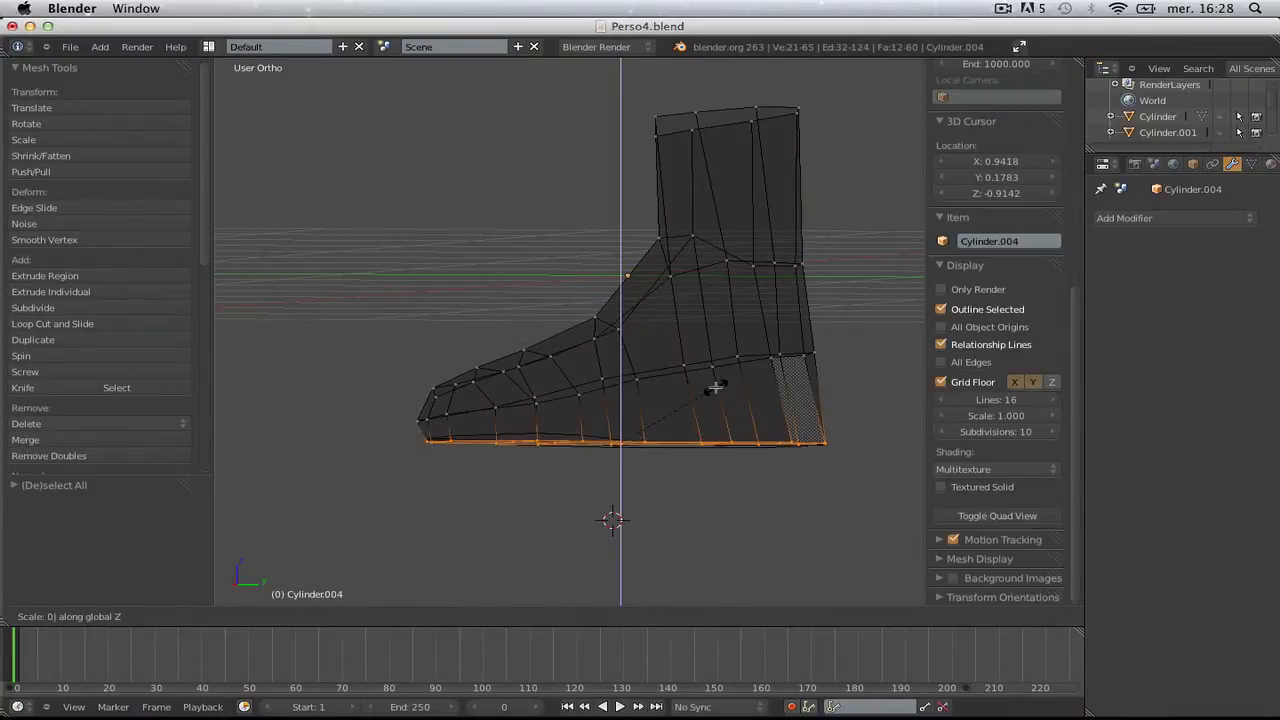
{"action": "key", "text": "Return"}
{"action": "key", "text": "g"}
{"action": "left_click", "coordinate": [720, 439]}
{"action": "key", "text": "Tab"}
- Delete the stray separate sole object and reopen the foot mesh for editing
{"action": "right_click", "coordinate": [676, 447]}
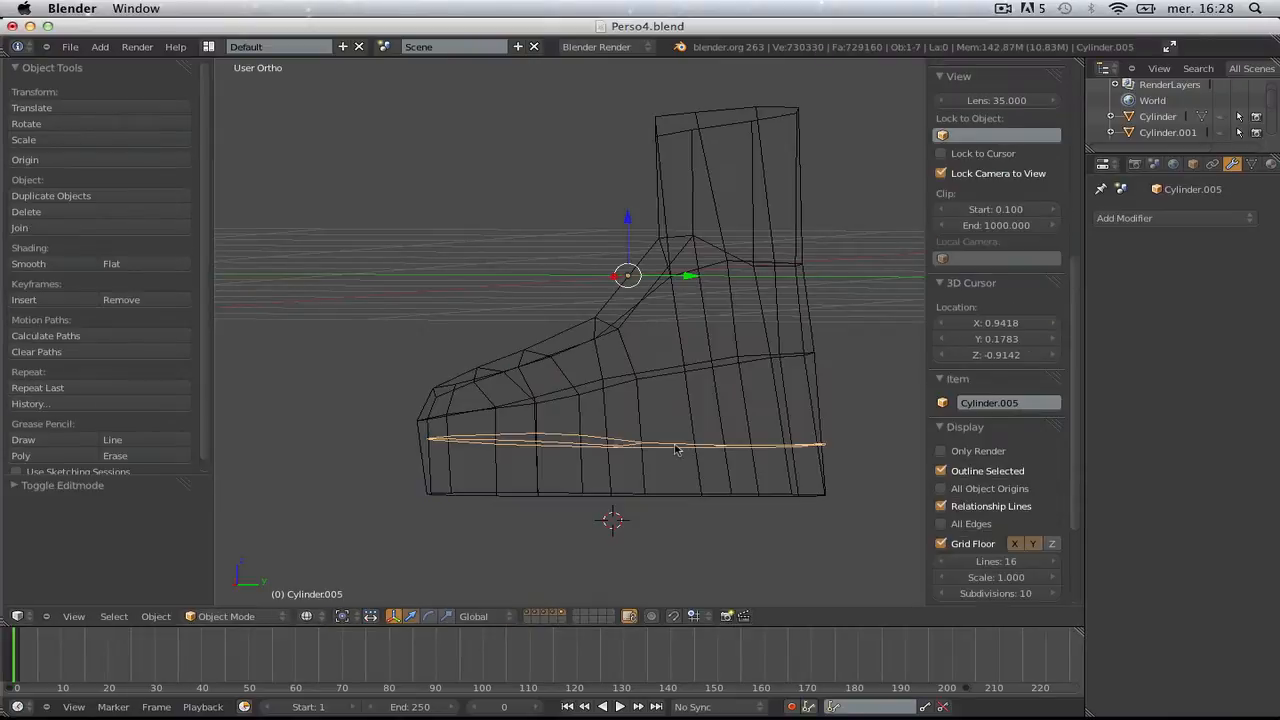
{"action": "key", "text": "x"}
{"action": "left_click", "coordinate": [664, 466]}
{"action": "right_click", "coordinate": [466, 490]}
{"action": "key", "text": "Tab"}
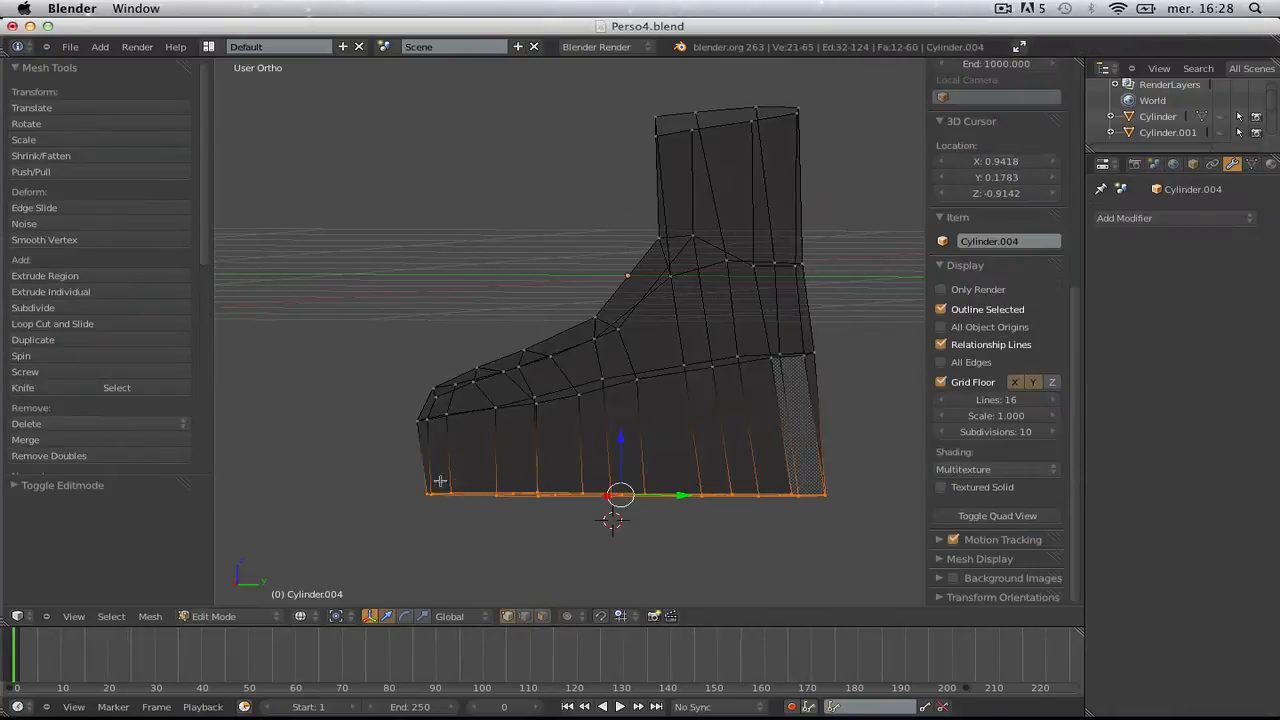
- Move the flattened sole back up to its original height under the foot
{"action": "left_click_drag", "start_coordinate": [616, 421], "coordinate": [624, 390]}
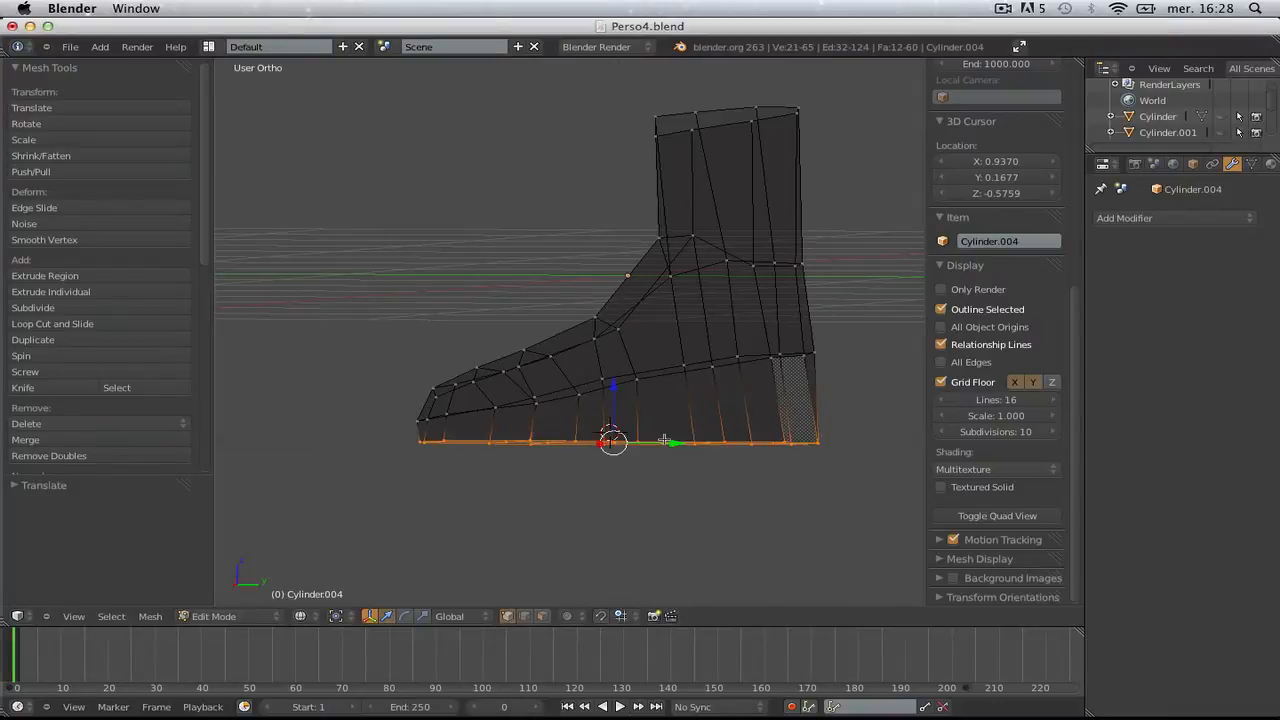
{"action": "key", "text": "Tab"}
{"action": "mouse_move", "coordinate": [697, 517]}
{"action": "middle_mouse_down"}
{"action": "mouse_move", "coordinate": [731, 322]}
{"action": "mouse_move", "coordinate": [737, 446]}
{"action": "middle_mouse_up"}
- Add a loop cut around the midfoot between the instep and the ankle, placed close to the ankle
{"action": "key", "text": "Tab"}
{"action": "key", "text": "a"}
{"action": "scroll", "coordinate": [731, 322], "scroll_direction": "up", "scroll_amount": 2}
{"action": "key", "text": "ctrl+e"}
{"action": "key", "text": "ctrl+r"}
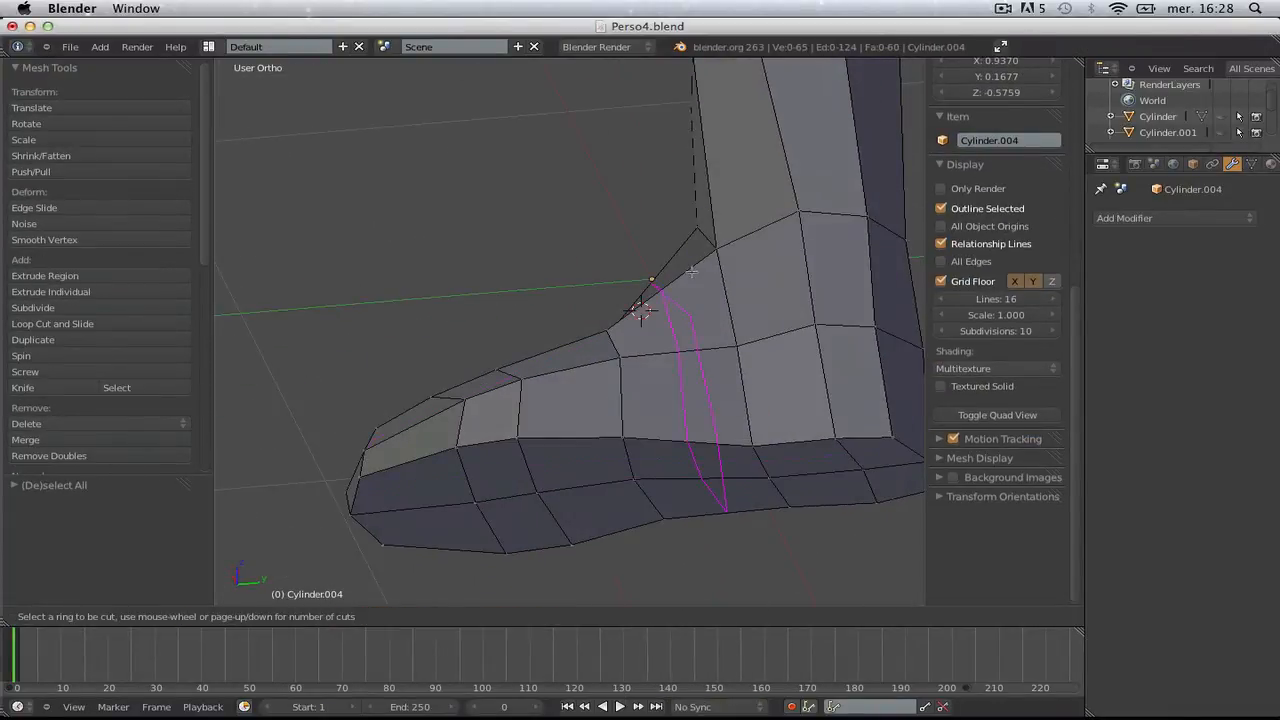
{"action": "left_click", "coordinate": [691, 270]}
{"action": "left_click", "coordinate": [727, 264]}
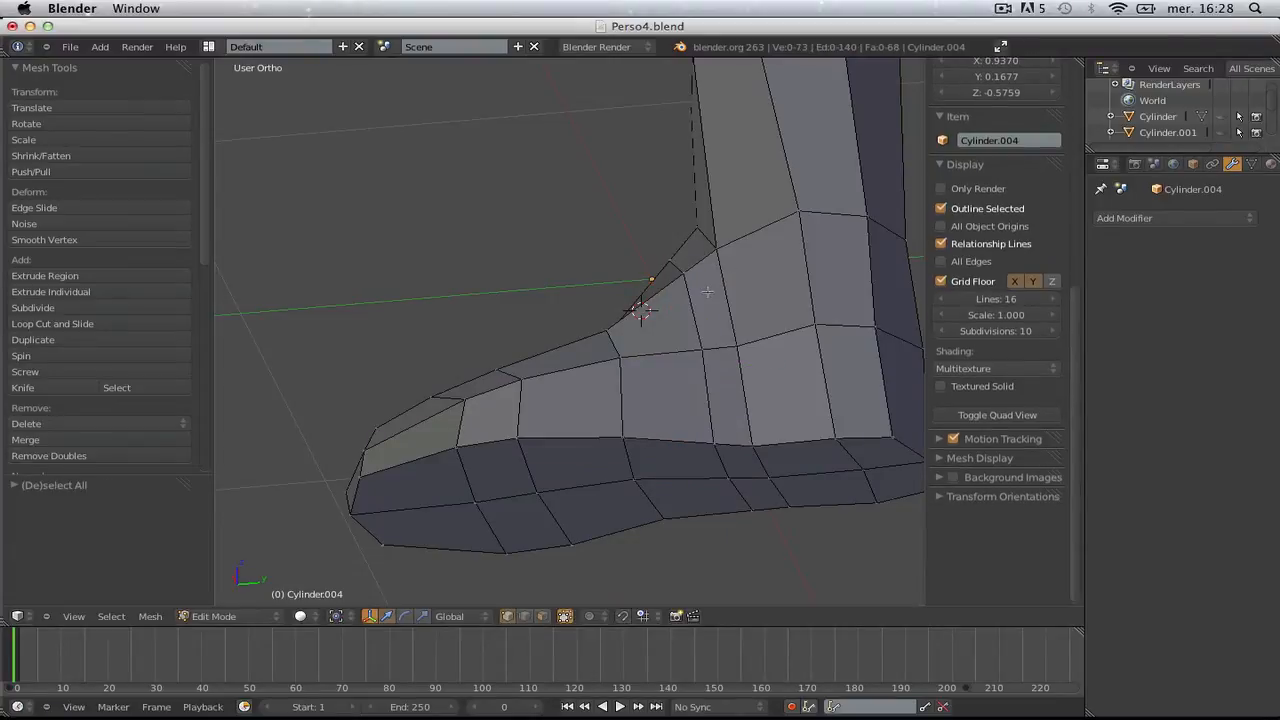
- Edge-slide the new midfoot loop slightly forward toward the toes
{"action": "middle_click_drag", "start_coordinate": [722, 270], "coordinate": [707, 291]}
{"action": "key", "text": "KP_3"}
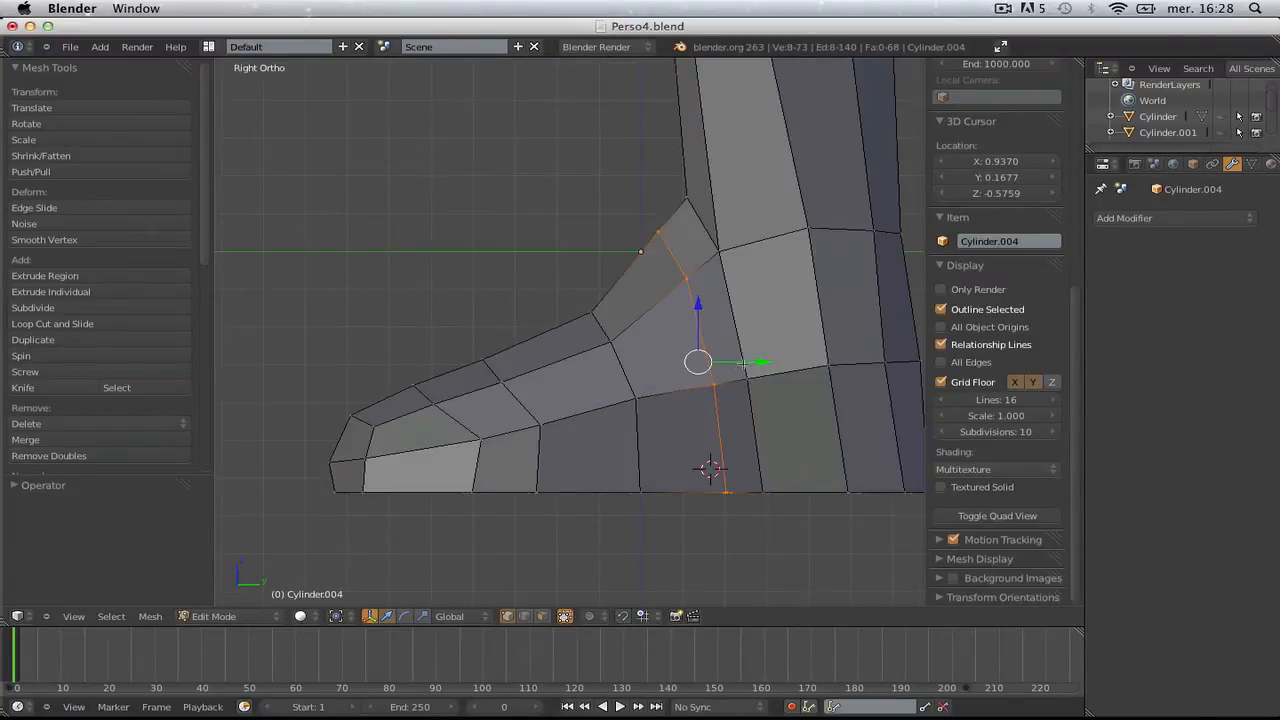
{"action": "key", "text": "z"}
{"action": "key", "text": "ctrl+e"}
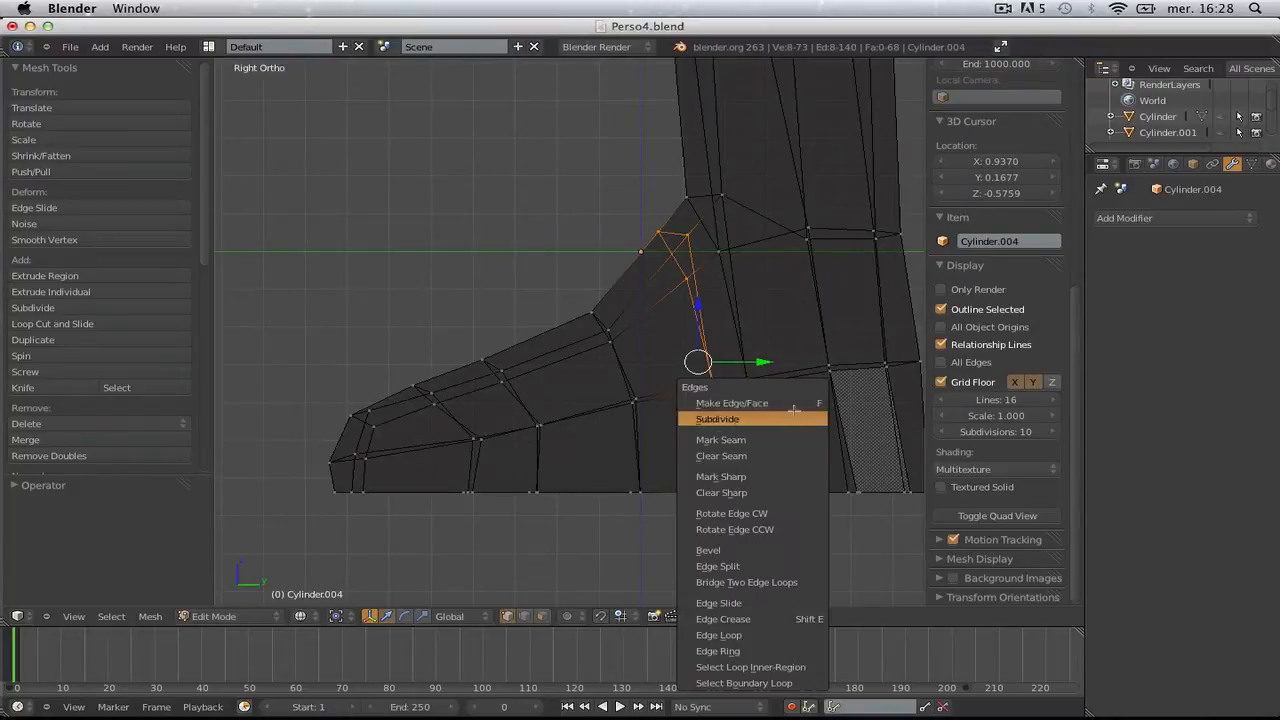
{"action": "left_click", "coordinate": [760, 604]}
{"action": "left_click", "coordinate": [748, 578]}
{"action": "key", "text": "a"}
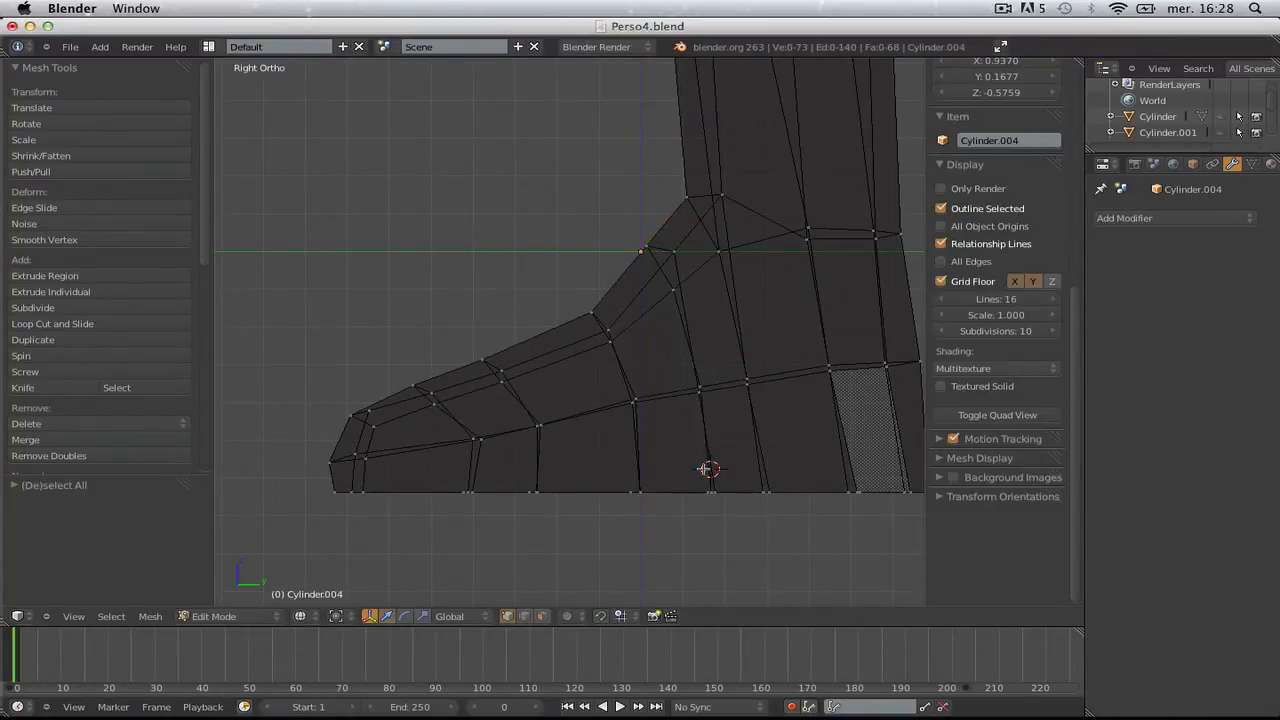
- Select the midfoot loop's three sole vertices, raise them to form an arch, and check the shape
{"action": "left_click_drag", "start_coordinate": [731, 522], "coordinate": [731, 522]}
{"action": "key", "text": "g"}
{"action": "left_click", "coordinate": [734, 484]}
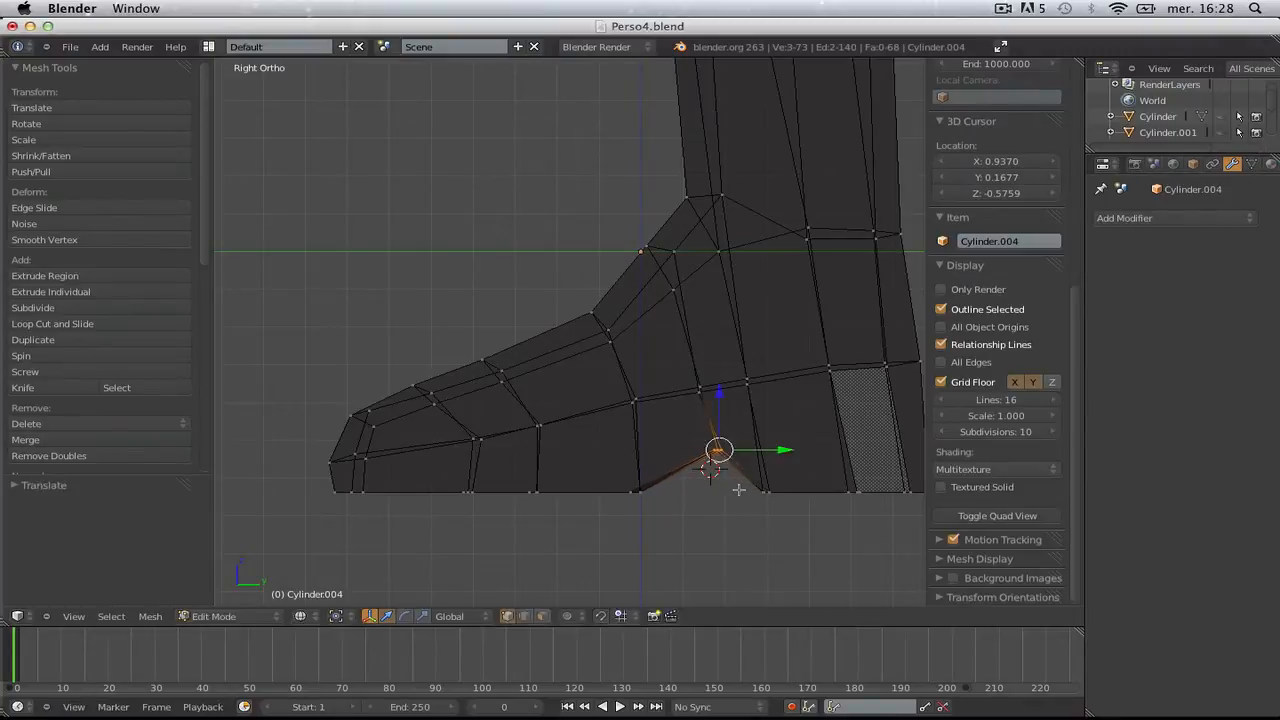
{"action": "key", "text": "Tab"}
{"action": "scroll", "coordinate": [737, 492], "scroll_direction": "down", "scroll_amount": 7}
{"action": "middle_click_drag", "start_coordinate": [737, 500], "coordinate": [671, 528]}
{"action": "scroll", "coordinate": [670, 525], "scroll_direction": "up", "scroll_amount": 5}
{"action": "key", "text": "Tab"}
{"action": "key", "text": "KP_1"}
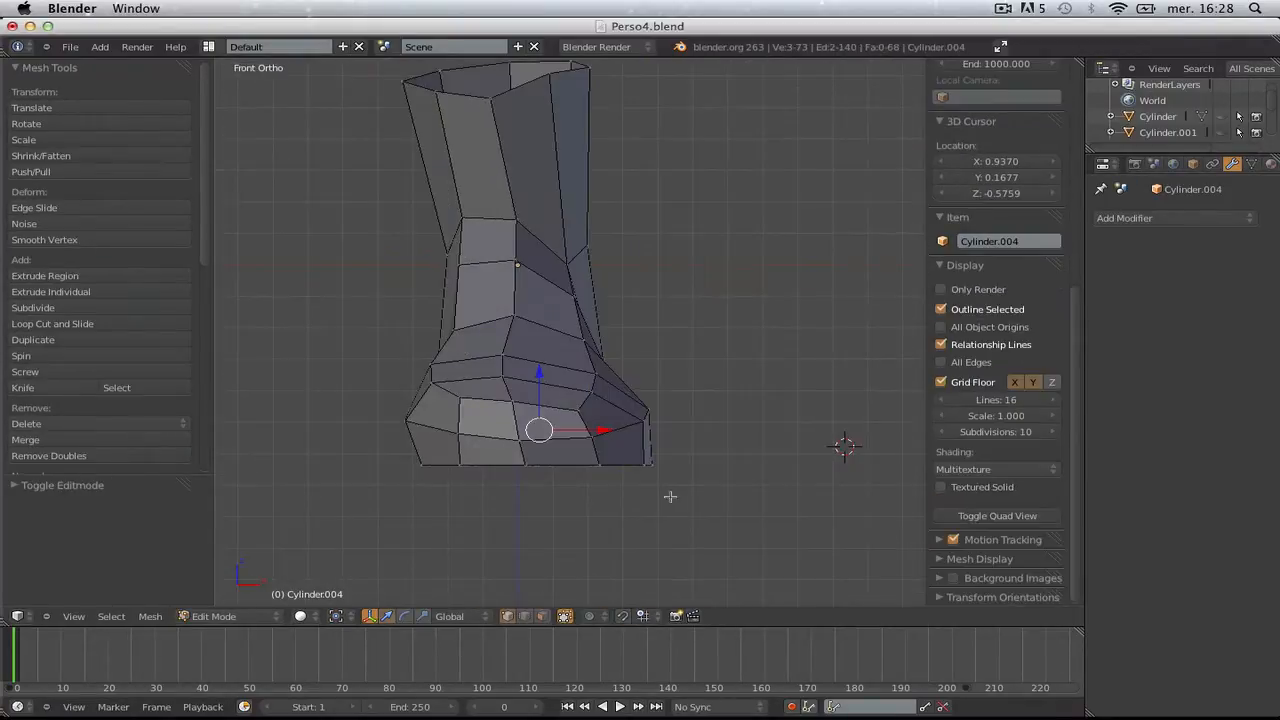
- Add a second loop cut around the midfoot just in front of the raised arch vertices
{"action": "key", "text": "KP_3"}
{"action": "scroll", "coordinate": [670, 496], "scroll_direction": "up", "scroll_amount": 4}
{"action": "key", "text": "z"}
{"action": "key", "text": "a"}
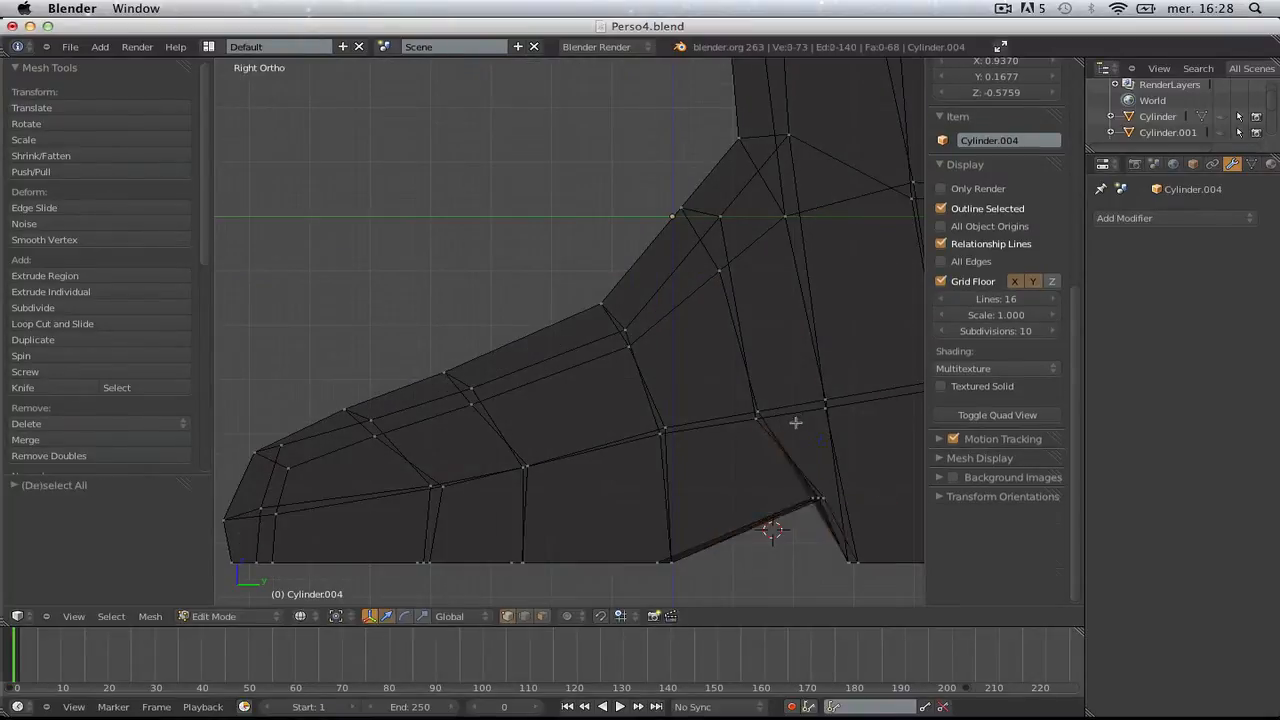
{"action": "scroll", "coordinate": [796, 423], "scroll_direction": "down", "scroll_amount": 1}
{"action": "key", "text": "ctrl+r"}
{"action": "left_click", "coordinate": [700, 477]}
{"action": "left_click", "coordinate": [700, 477]}
{"action": "key", "text": "a"}
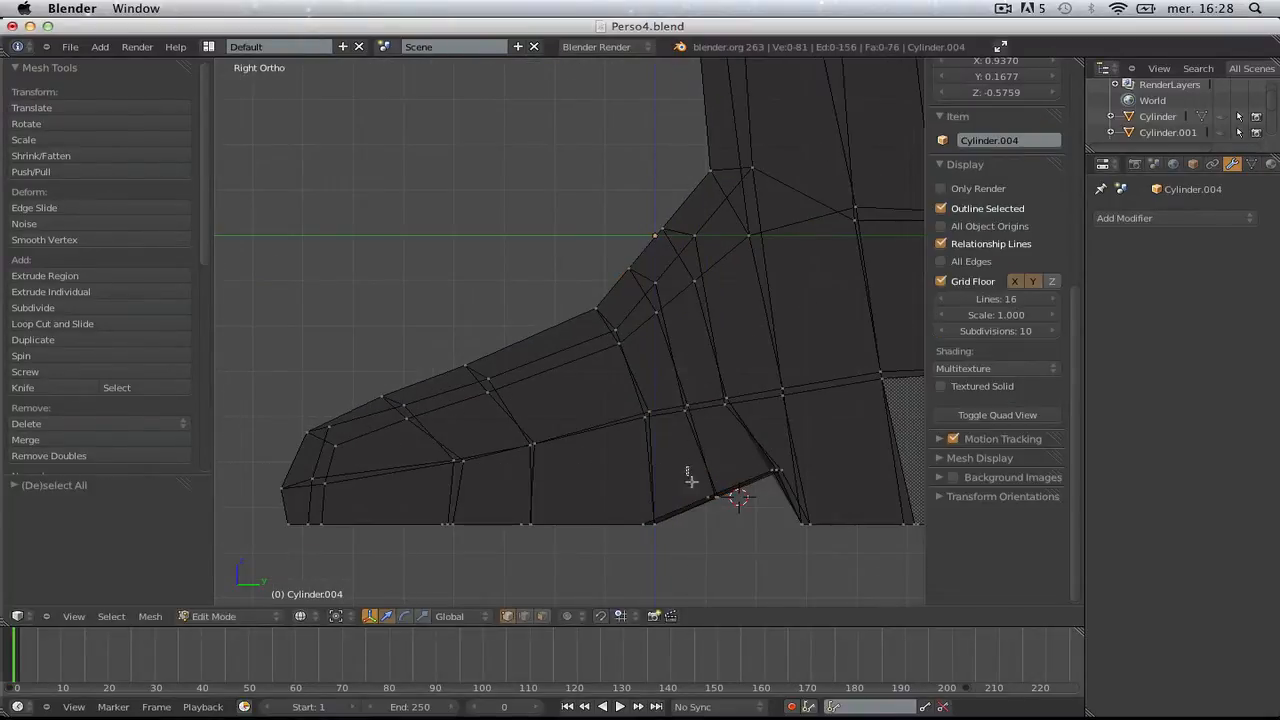
- Select the second loop's sole vertices and raise them to widen the arch in front of the heel
{"action": "left_click_drag", "start_coordinate": [691, 481], "coordinate": [733, 506]}
{"action": "key", "text": "g"}
{"action": "left_click", "coordinate": [726, 496]}
{"action": "key", "text": "Tab"}
{"action": "key", "text": "z"}
{"action": "scroll", "coordinate": [731, 500], "scroll_direction": "down", "scroll_amount": 4}
{"action": "middle_click_drag", "start_coordinate": [732, 500], "coordinate": [754, 470]}
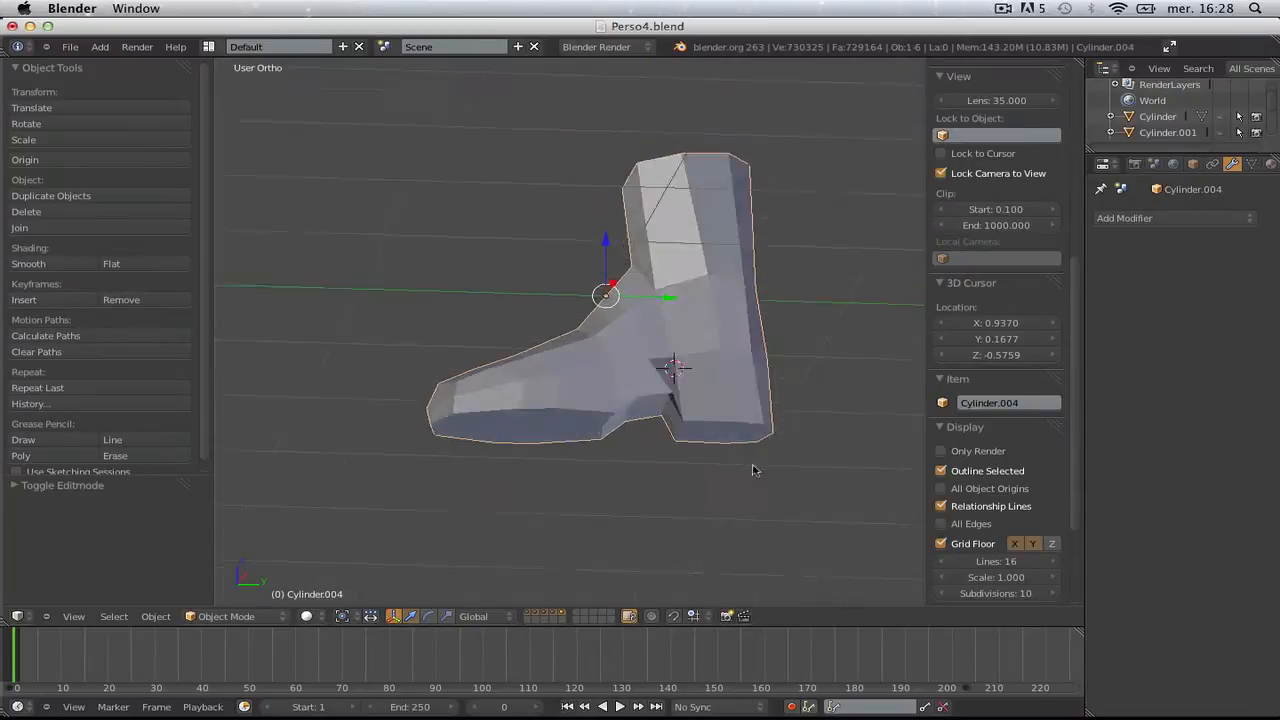
- Reposition the arch's side vertex next to the heel slightly
{"action": "scroll", "coordinate": [754, 470], "scroll_direction": "up", "scroll_amount": 4}
{"action": "key", "text": "Tab"}
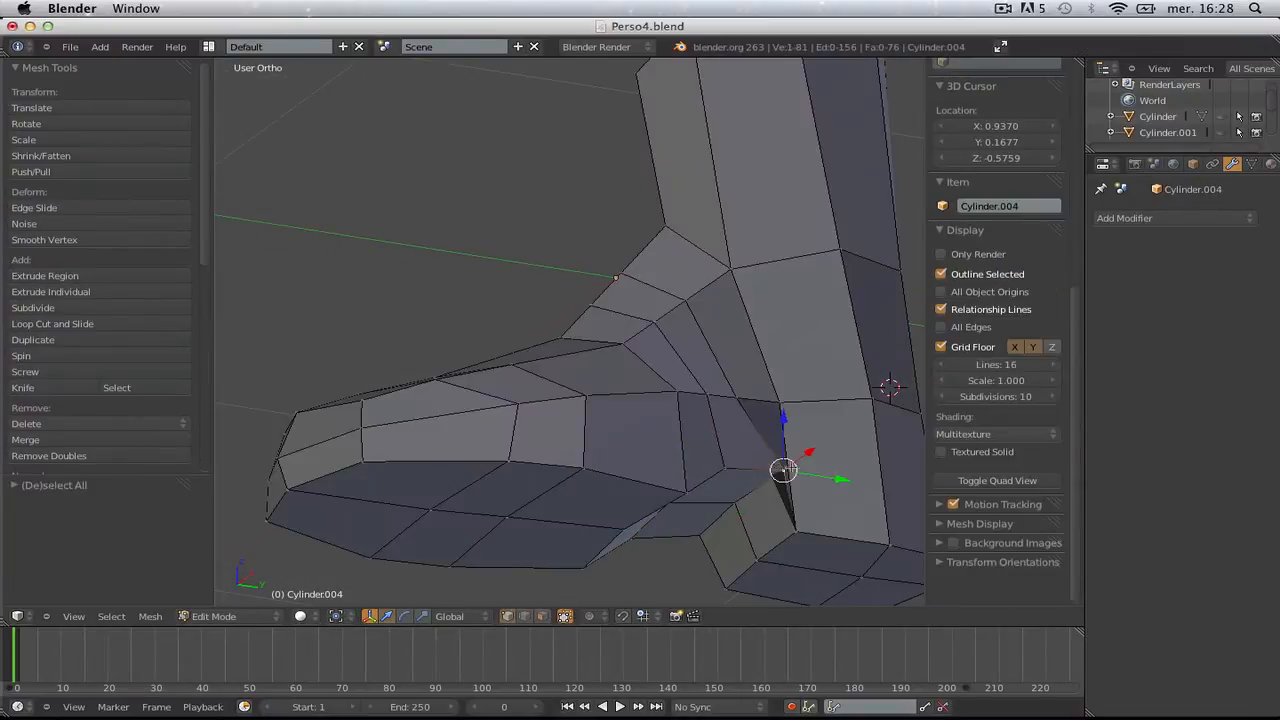
{"action": "key", "text": "g"}
{"action": "left_click", "coordinate": [782, 473]}
{"action": "middle_click_drag", "start_coordinate": [782, 473], "coordinate": [701, 471]}
{"action": "scroll", "coordinate": [640, 470], "scroll_direction": "up", "scroll_amount": 1}
- Lower the matching arch vertex on the foot's other side slightly and check the result
{"action": "key", "text": "Tab"}
{"action": "key", "text": "Tab"}
{"action": "right_click", "coordinate": [334, 474]}
{"action": "key", "text": "g"}
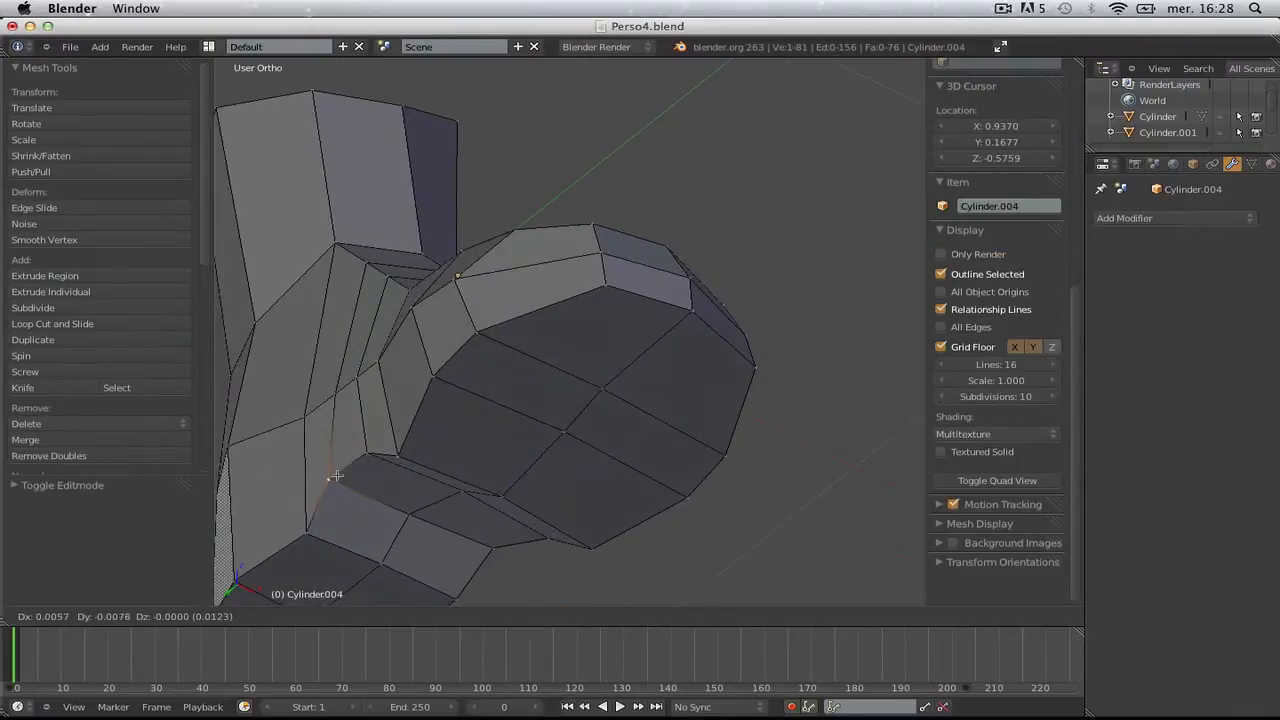
{"action": "left_click", "coordinate": [336, 486]}
{"action": "key", "text": "Tab"}
{"action": "scroll", "coordinate": [600, 460], "scroll_direction": "down", "scroll_amount": 3}
{"action": "middle_click_drag", "start_coordinate": [740, 400], "coordinate": [643, 449]}
- Select all the heel's bottom vertices in the side view and raise them along Z above the front sole's level
{"action": "scroll", "coordinate": [643, 449], "scroll_direction": "up", "scroll_amount": 2}
{"action": "key", "text": "Tab"}
{"action": "middle_click_drag", "start_coordinate": [560, 445], "coordinate": [676, 443]}
{"action": "key", "text": "KP_3"}
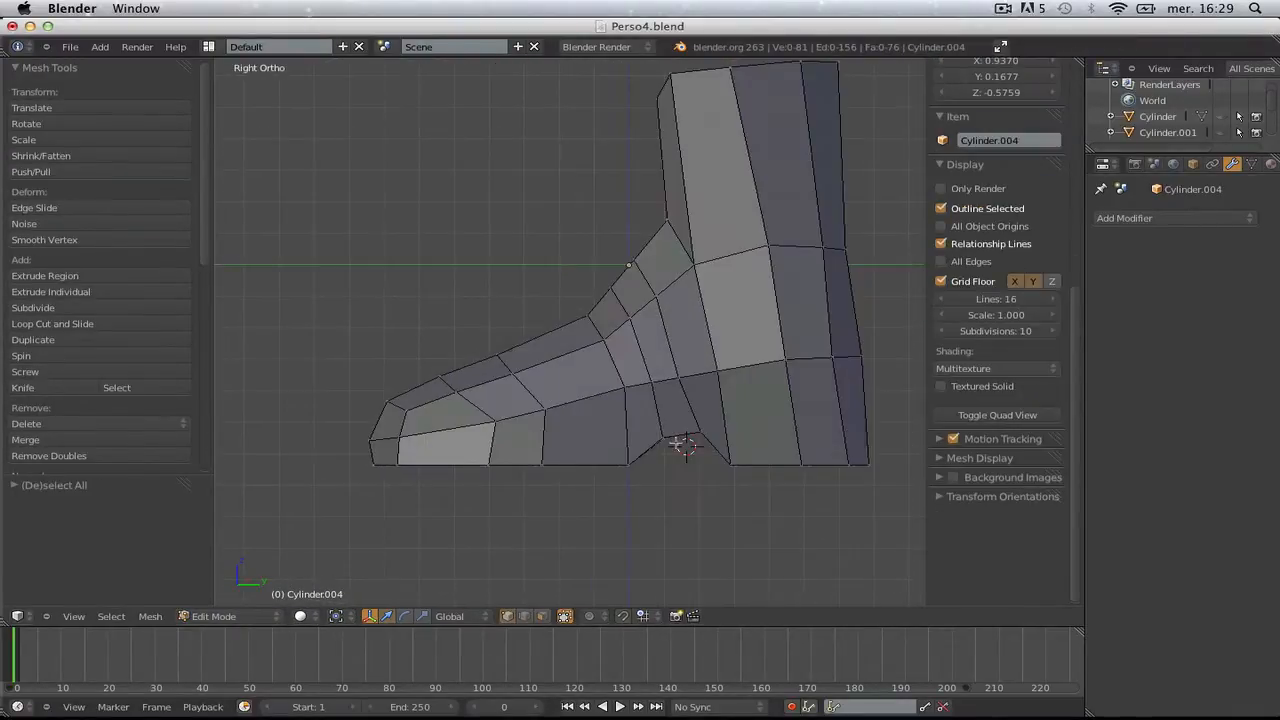
{"action": "key", "text": "a"}
{"action": "scroll", "coordinate": [680, 445], "scroll_direction": "up", "scroll_amount": 2}
{"action": "key", "text": "b"}
{"action": "left_click_drag", "start_coordinate": [575, 428], "coordinate": [857, 551]}
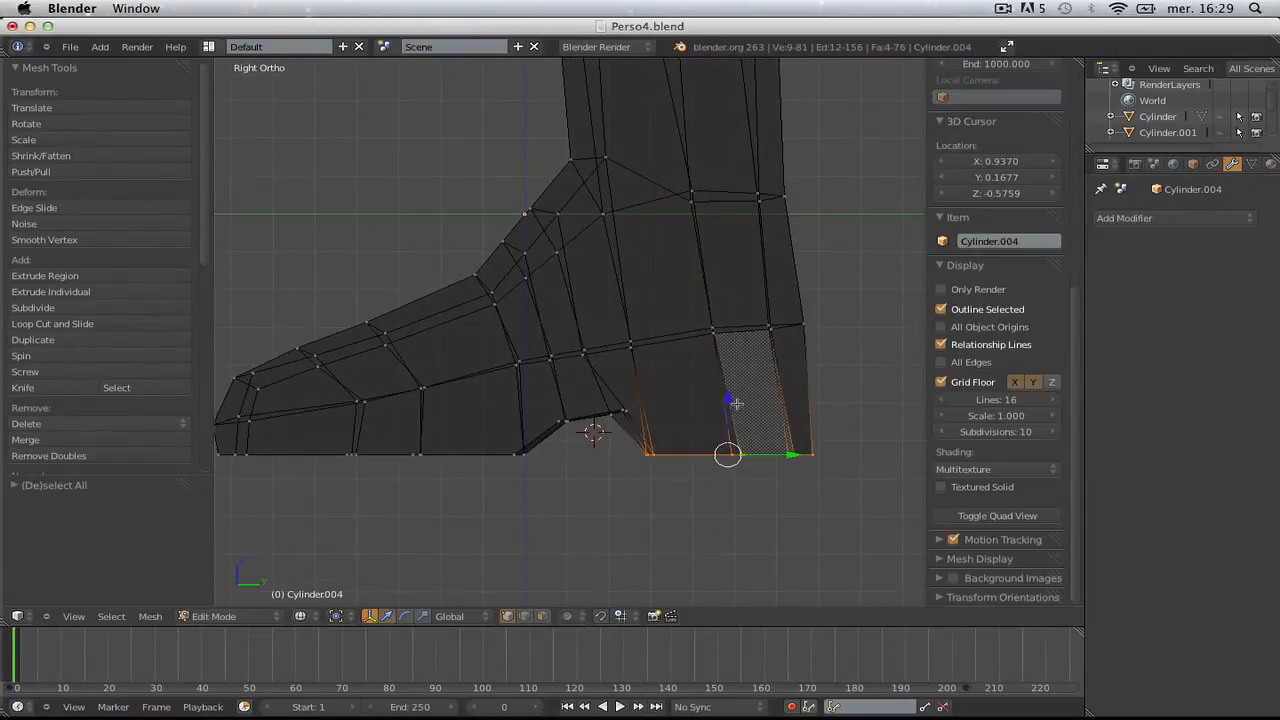
{"action": "key", "text": "g"}
{"action": "key", "text": "z"}
{"action": "left_click", "coordinate": [806, 441]}
- Scale up the heel's bottom face slightly
{"action": "key", "text": "s"}
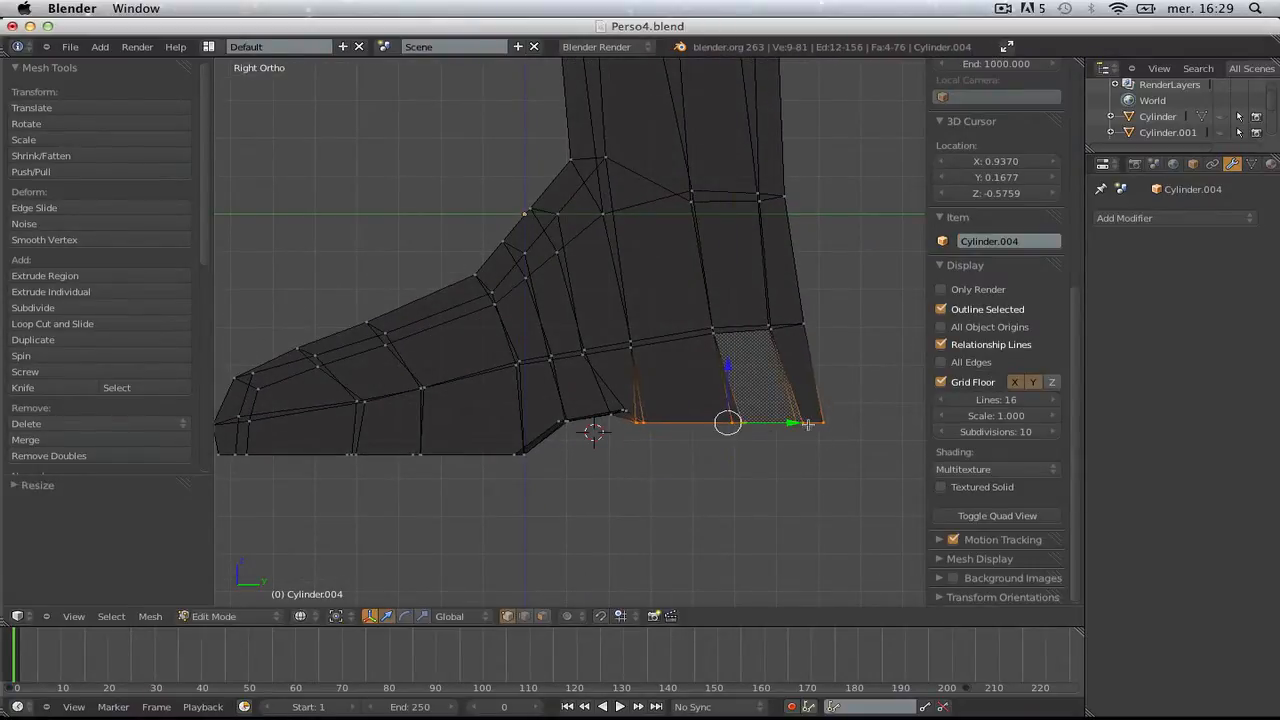
{"action": "left_click", "coordinate": [808, 447]}
{"action": "key", "text": "s"}
{"action": "left_click", "coordinate": [812, 447]}
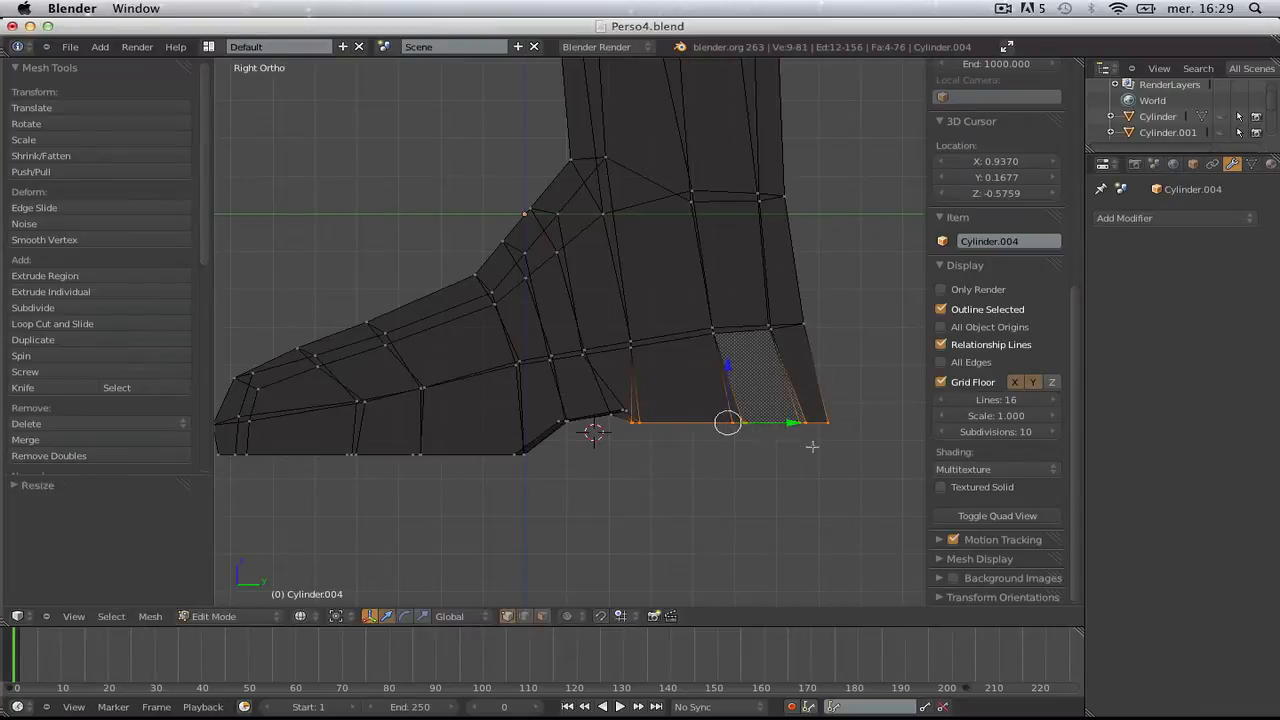
- Extrude the heel's bottom face down by a thin amount and scale the new face slightly inward
{"action": "scroll", "coordinate": [812, 447], "scroll_direction": "up", "scroll_amount": 1}
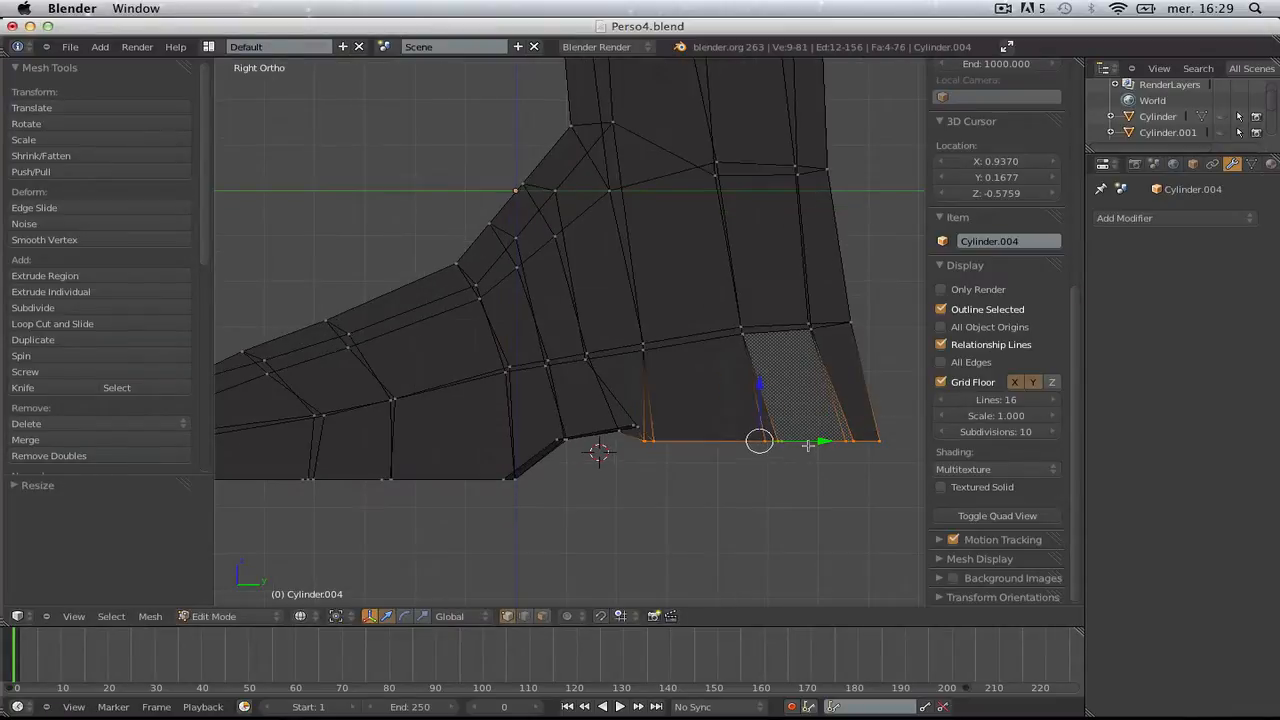
{"action": "key", "text": "e"}
{"action": "left_click", "coordinate": [799, 443]}
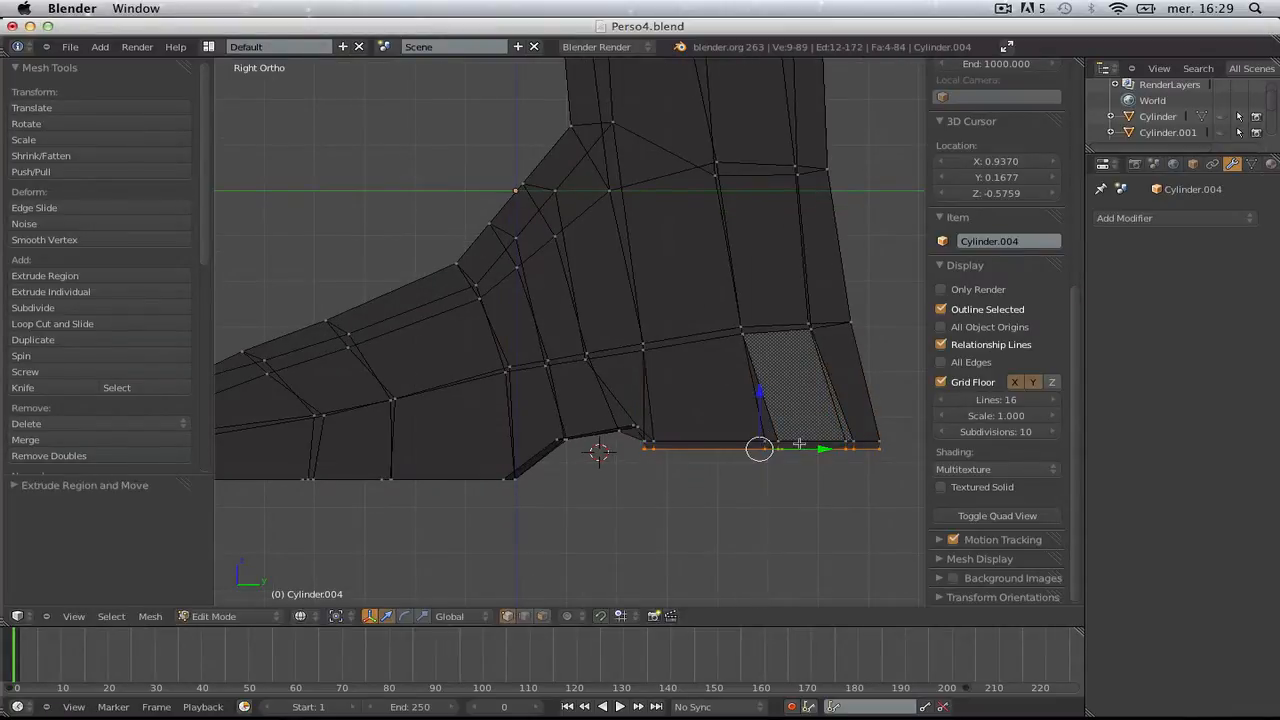
{"action": "left_click", "coordinate": [863, 483]}
{"action": "key", "text": "s"}
{"action": "left_click", "coordinate": [849, 480]}
- Extrude the inset heel face downward into a heel block level with the front sole
{"action": "key", "text": "e"}
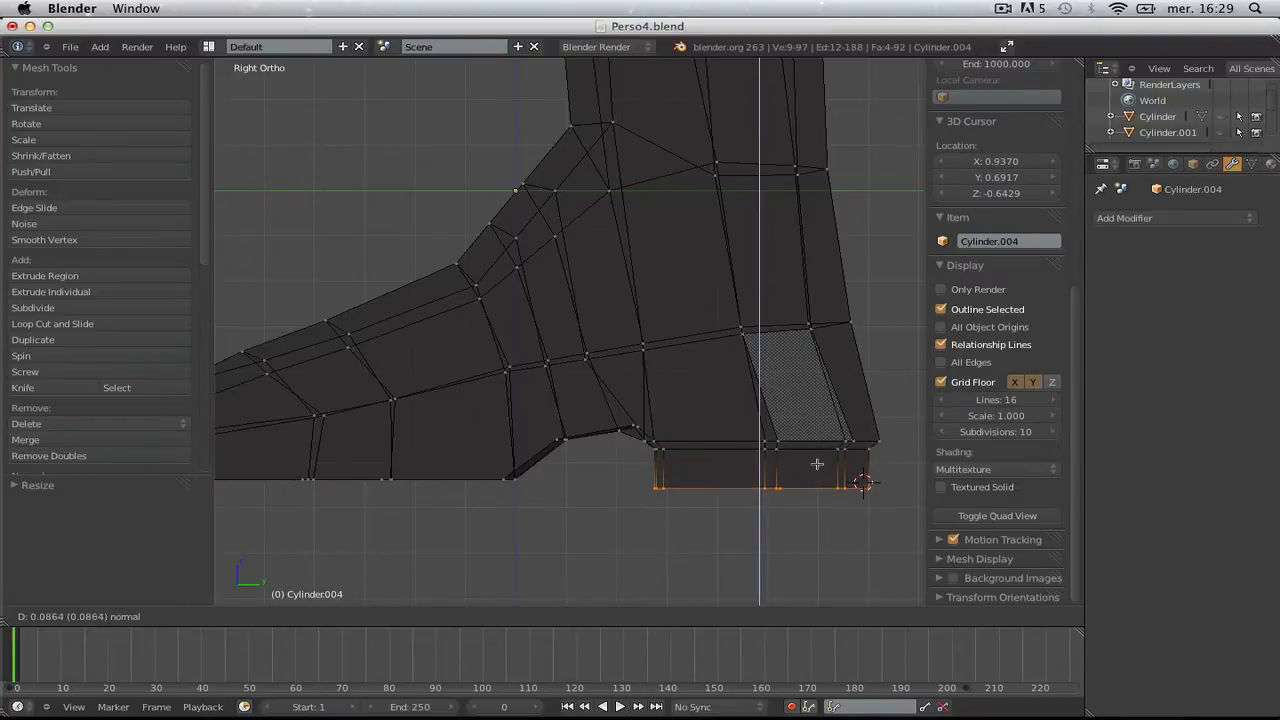
{"action": "left_click", "coordinate": [817, 456]}
{"action": "key", "text": "Tab"}
{"action": "key", "text": "z"}
{"action": "scroll", "coordinate": [817, 457], "scroll_direction": "down", "scroll_amount": 3}
{"action": "middle_click_drag", "start_coordinate": [817, 457], "coordinate": [733, 441]}
- Lower the heel block's bottom face along Z below the level of the front sole
{"action": "key", "text": "Tab"}
{"action": "key", "text": "KP_3"}
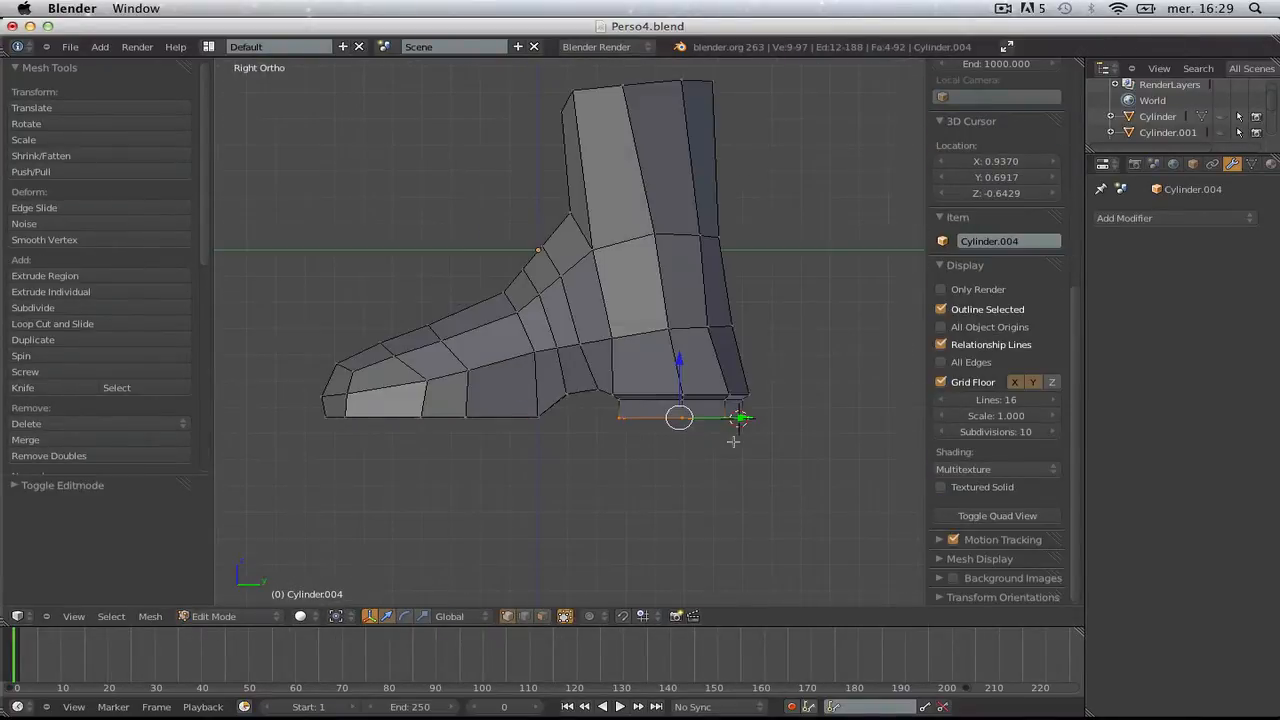
{"action": "scroll", "coordinate": [732, 397], "scroll_direction": "up", "scroll_amount": 3}
{"action": "left_click_drag", "start_coordinate": [733, 396], "coordinate": [732, 427]}
{"action": "key", "text": "a"}
{"action": "scroll", "coordinate": [700, 428], "scroll_direction": "down", "scroll_amount": 1}
{"action": "key", "text": "z"}
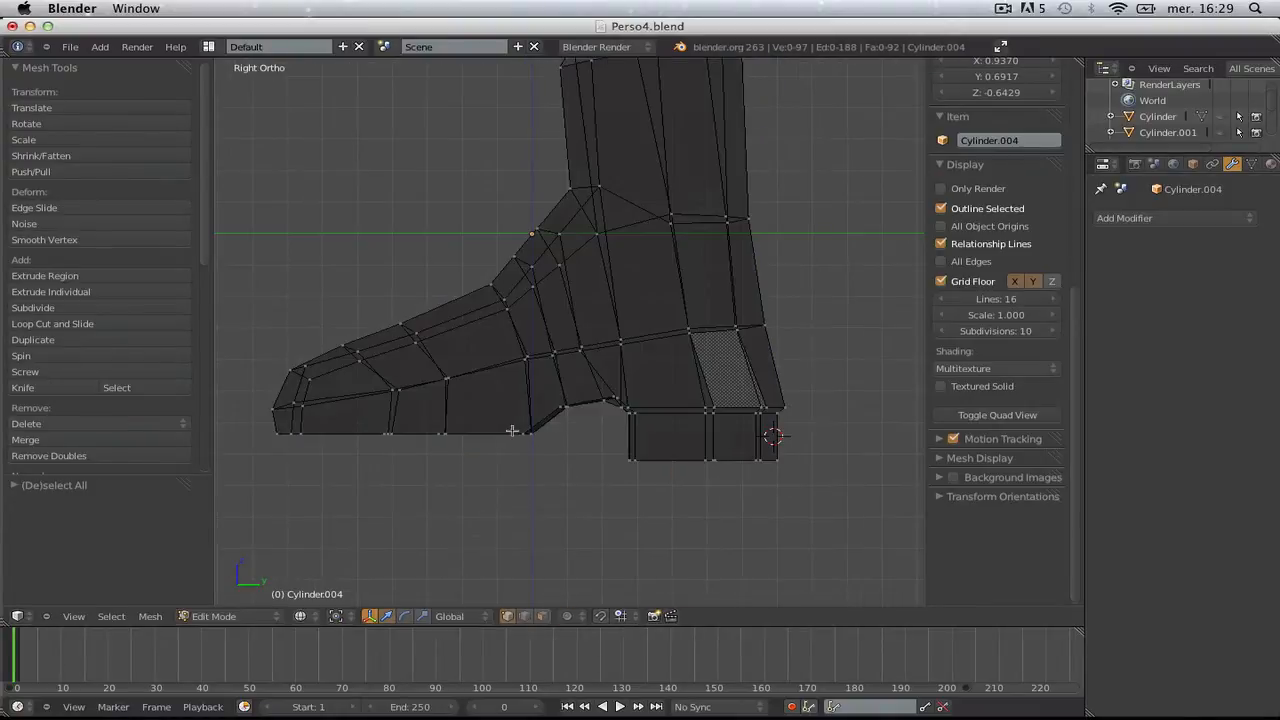
- Scale the heel block's bottom face slightly smaller, nudge it up along Z, and clear the selection
{"action": "key", "text": "ctrl+z"}
{"action": "key", "text": "s"}
{"action": "left_click", "coordinate": [744, 441]}
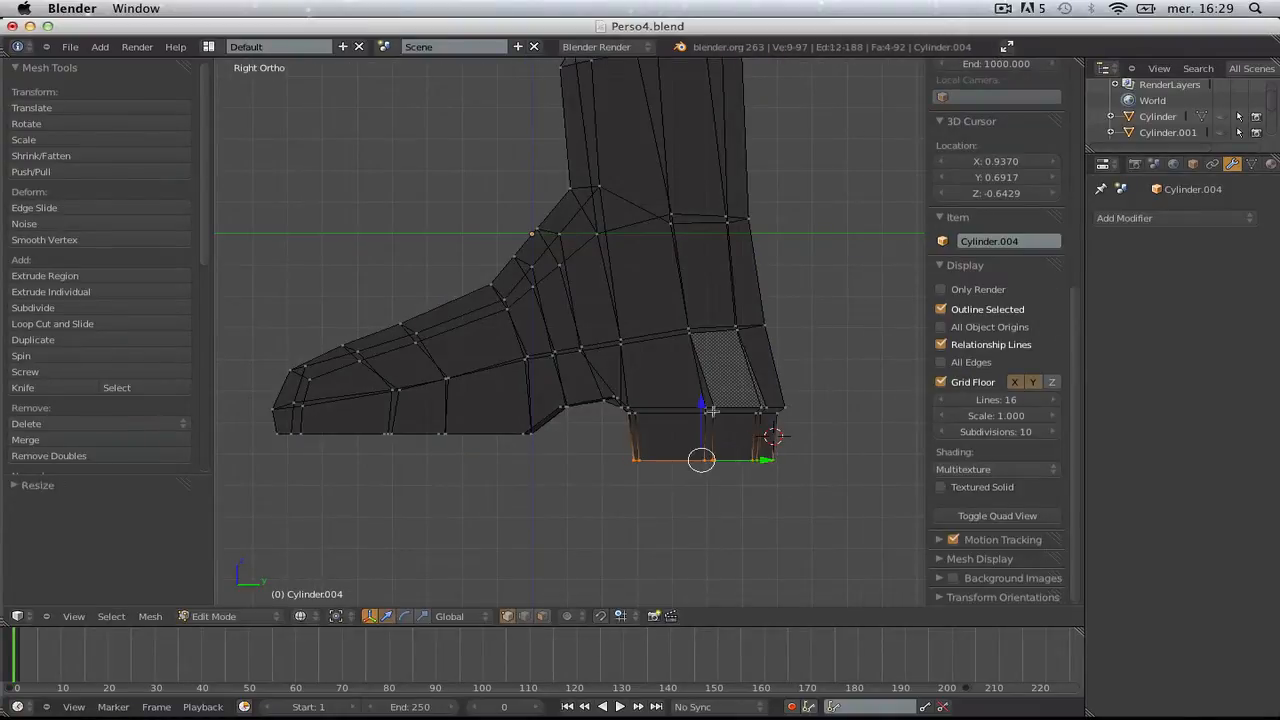
{"action": "left_click_drag", "start_coordinate": [705, 403], "coordinate": [705, 400]}
{"action": "key", "text": "a"}
{"action": "middle_click_drag", "start_coordinate": [538, 448], "coordinate": [590, 426], "text": "shift"}
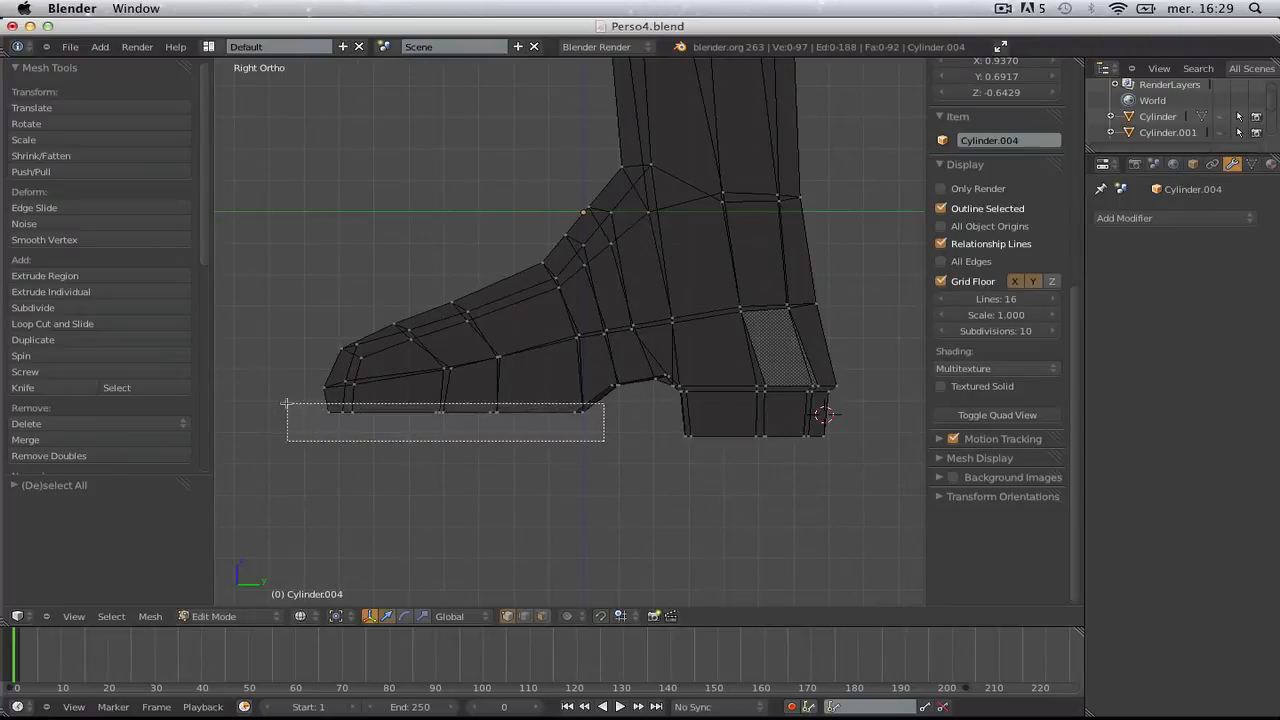
- Extrude the front sole's bottom face, scale it slightly inward, and extrude it down to the heel block's level
{"action": "left_click_drag", "start_coordinate": [286, 404], "coordinate": [287, 405]}
{"action": "key", "text": "s"}
{"action": "left_click", "coordinate": [625, 433]}
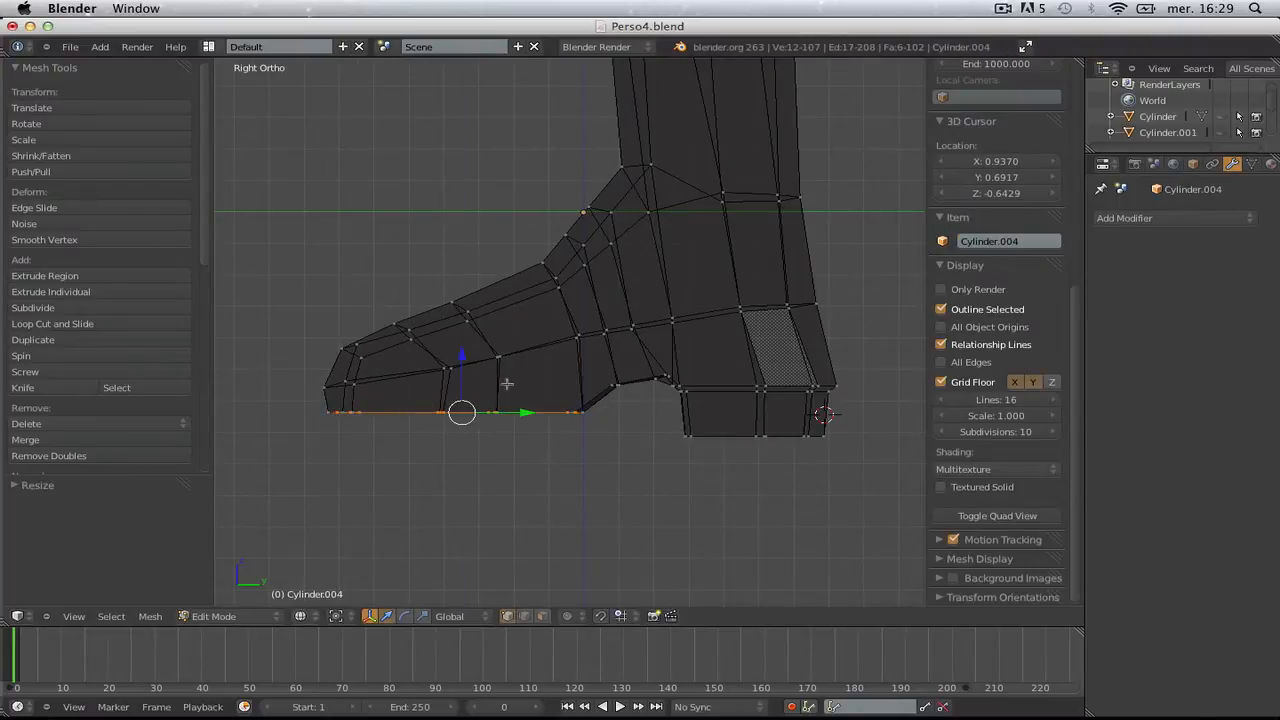
{"action": "key", "text": "e"}
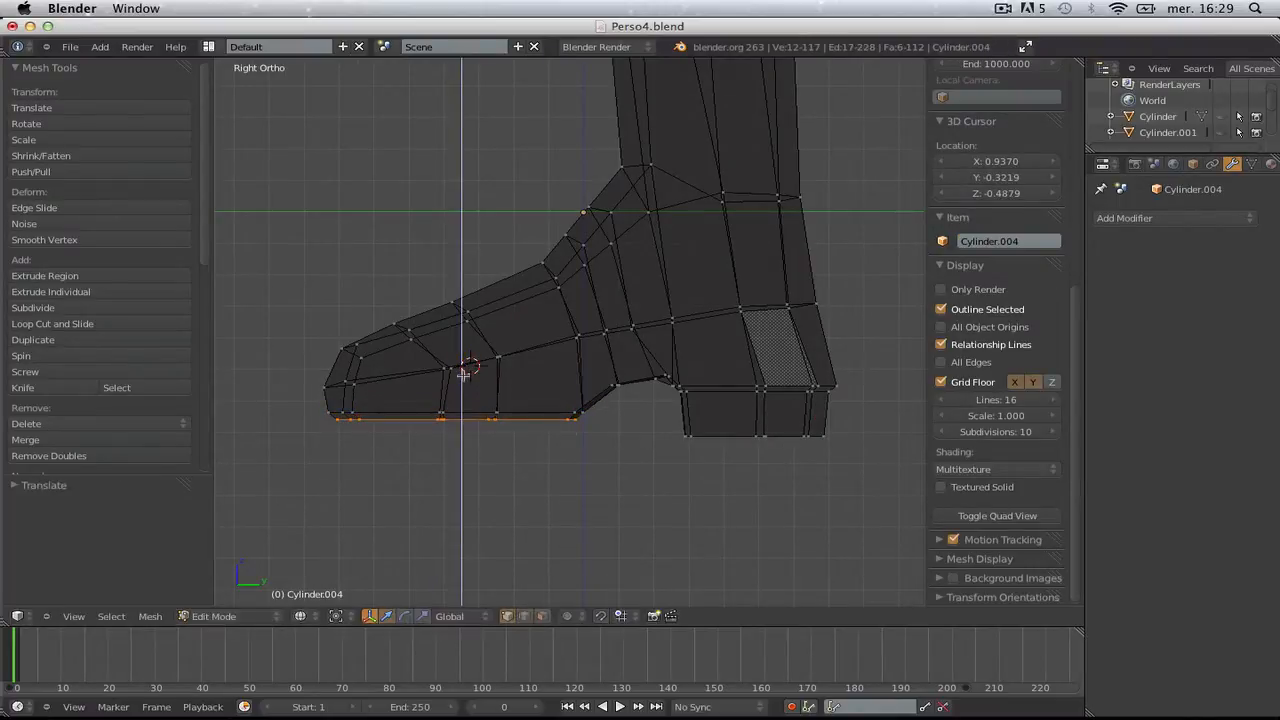
{"action": "left_click", "coordinate": [461, 396]}
- Flatten the bottom vertices of the front sole and heel block to one level by scaling them to 0 along Z
{"action": "key", "text": "a"}
{"action": "key", "text": "b"}
{"action": "left_click_drag", "start_coordinate": [280, 424], "coordinate": [860, 498]}
{"action": "key", "text": "s"}
{"action": "key", "text": "z"}
{"action": "key", "text": "0"}
{"action": "key", "text": "Return"}
{"action": "key", "text": "Tab"}
{"action": "middle_click_drag", "start_coordinate": [873, 492], "coordinate": [489, 483]}
{"action": "key", "text": "KP_3"}
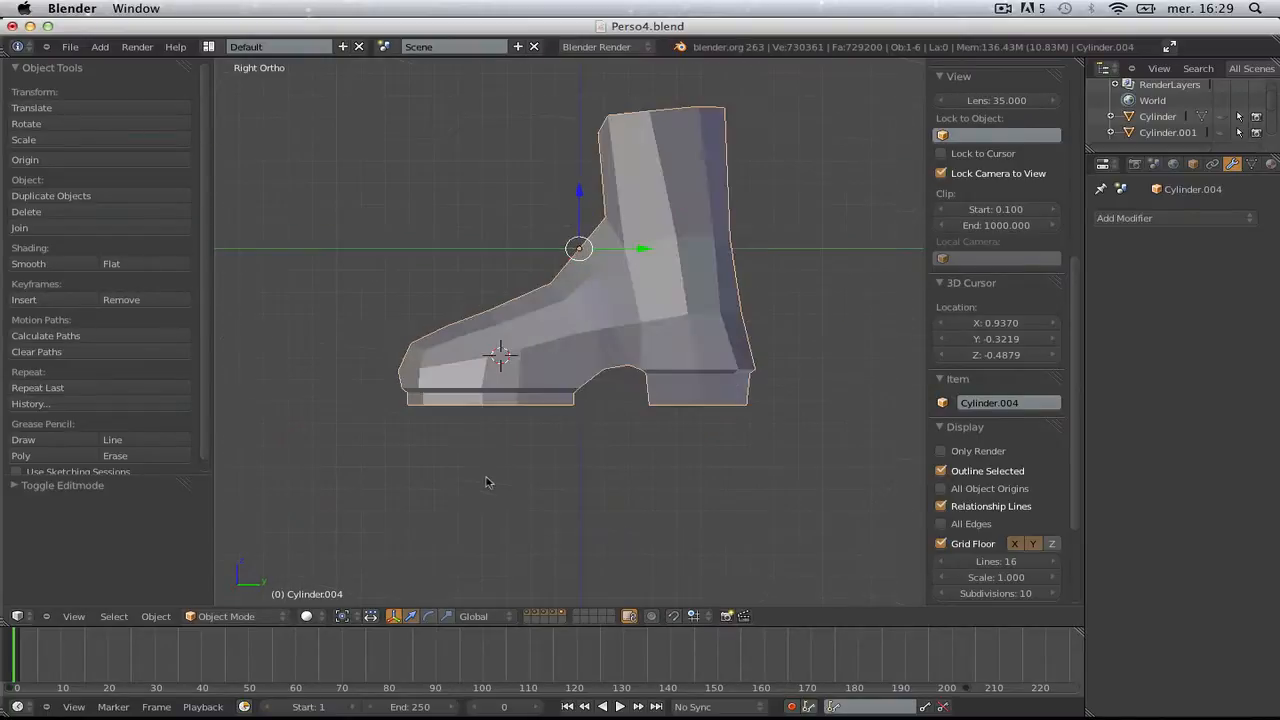
- Add an edge loop around the foot just above the sole and slide it down close to the sole
{"action": "key", "text": "Tab"}
{"action": "key", "text": "a"}
{"action": "scroll", "coordinate": [489, 471], "scroll_direction": "up", "scroll_amount": 3}
{"action": "key", "text": "ctrl+r"}
{"action": "left_click", "coordinate": [776, 345]}
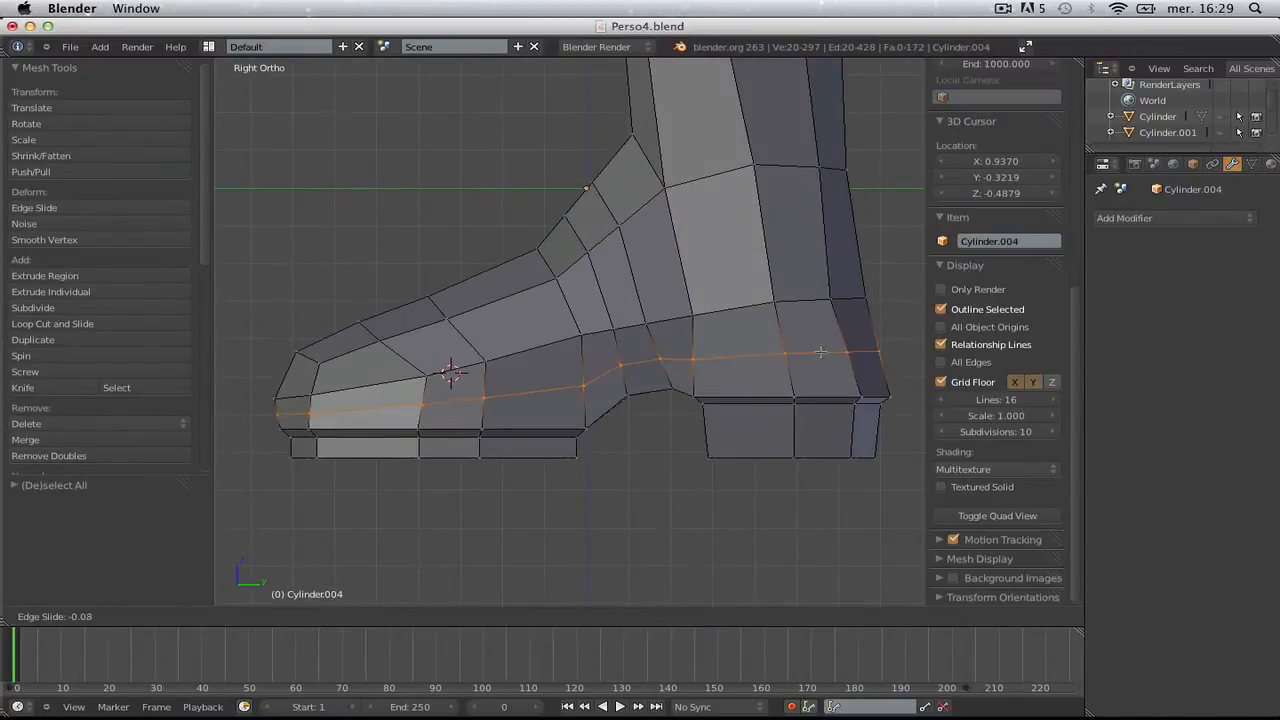
{"action": "left_click", "coordinate": [818, 368]}
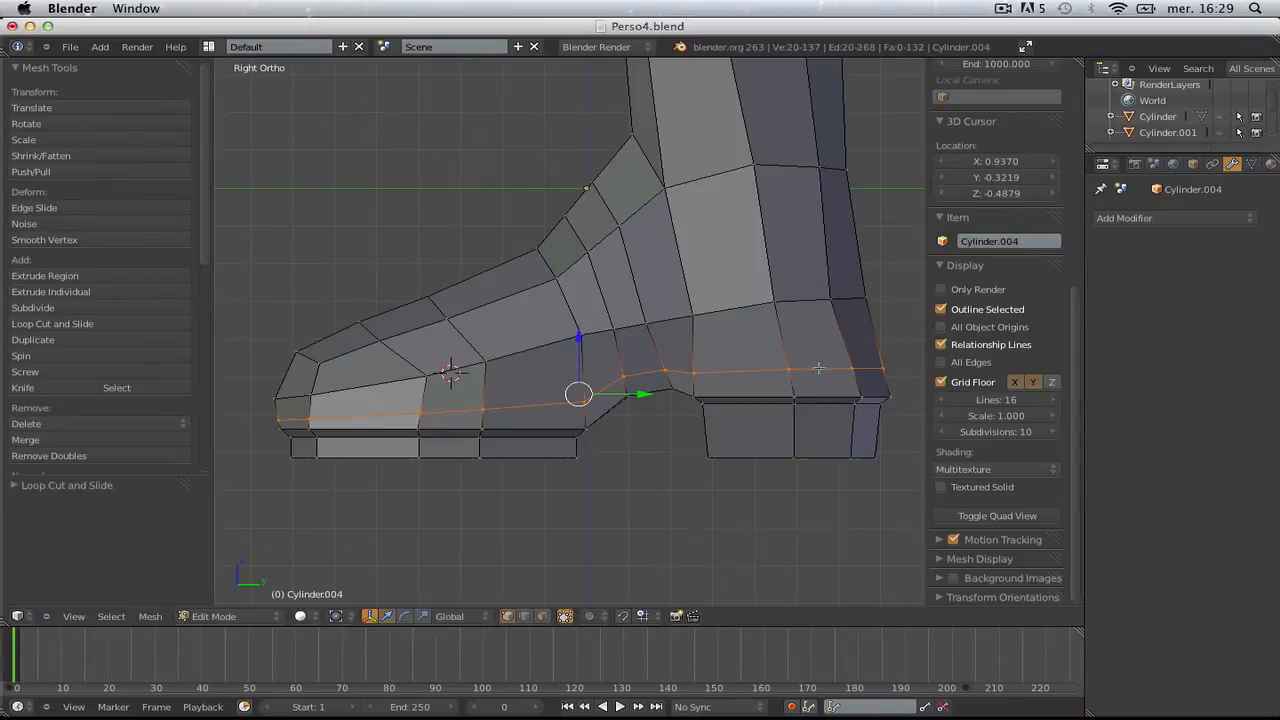
- Add a second edge loop just above the first one and scale it slightly inward to form a groove
{"action": "key", "text": "ctrl+r"}
{"action": "left_click", "coordinate": [800, 360]}
{"action": "left_click", "coordinate": [812, 362]}
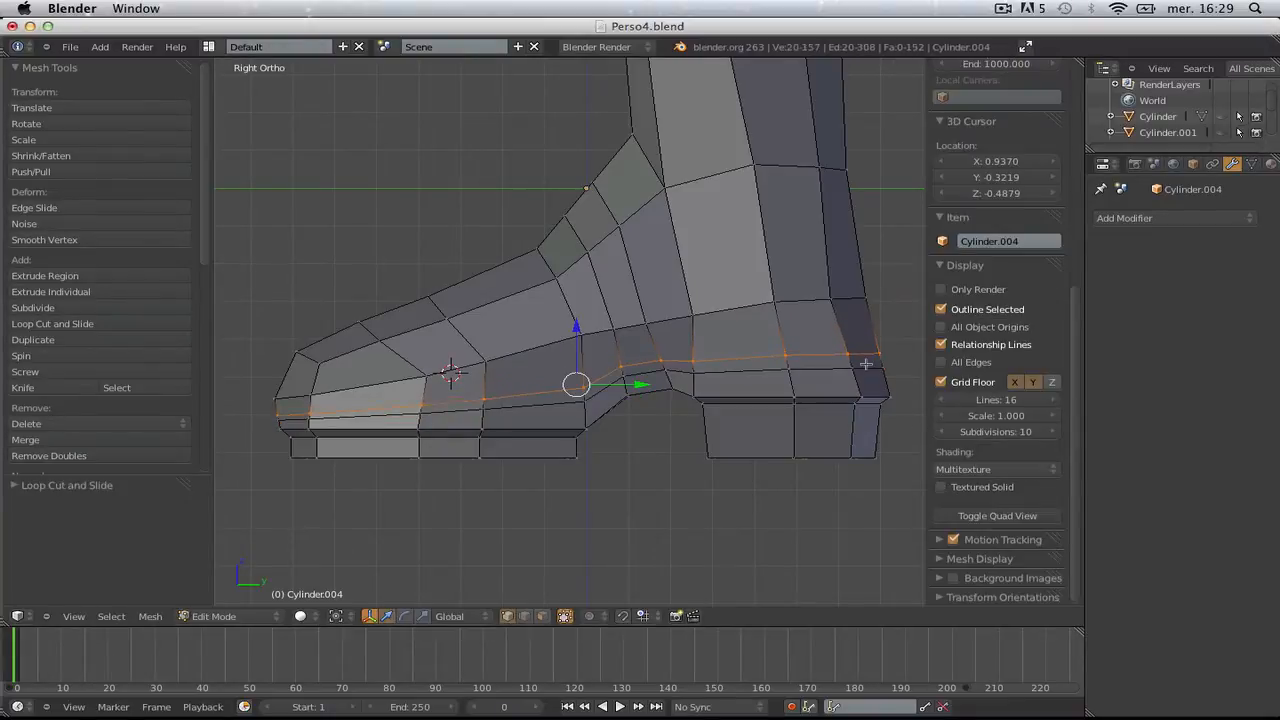
{"action": "key", "text": "s"}
{"action": "left_click", "coordinate": [858, 366]}
{"action": "key", "text": "Tab"}
{"action": "scroll", "coordinate": [520, 382], "scroll_direction": "down", "scroll_amount": 2}
{"action": "middle_click_drag", "start_coordinate": [500, 383], "coordinate": [420, 380]}
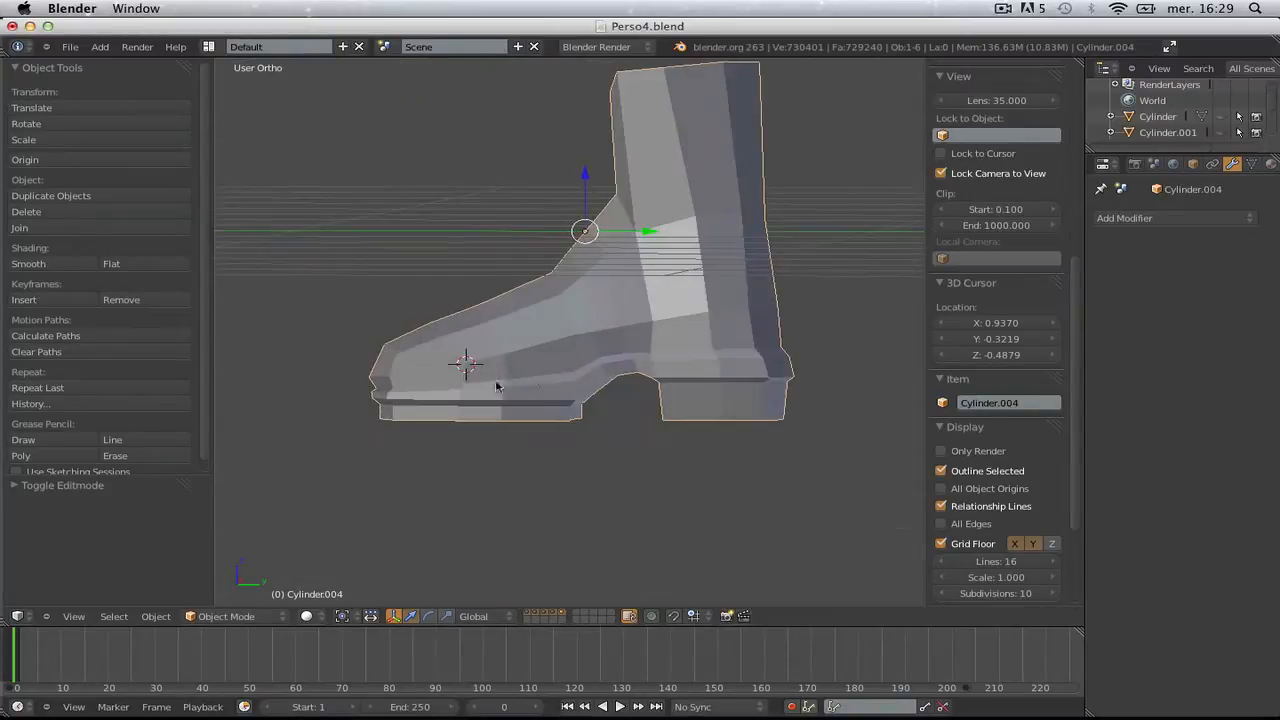
- Select the vertices under the arch in the side view and move them down by about 0.03
{"action": "key", "text": "Tab"}
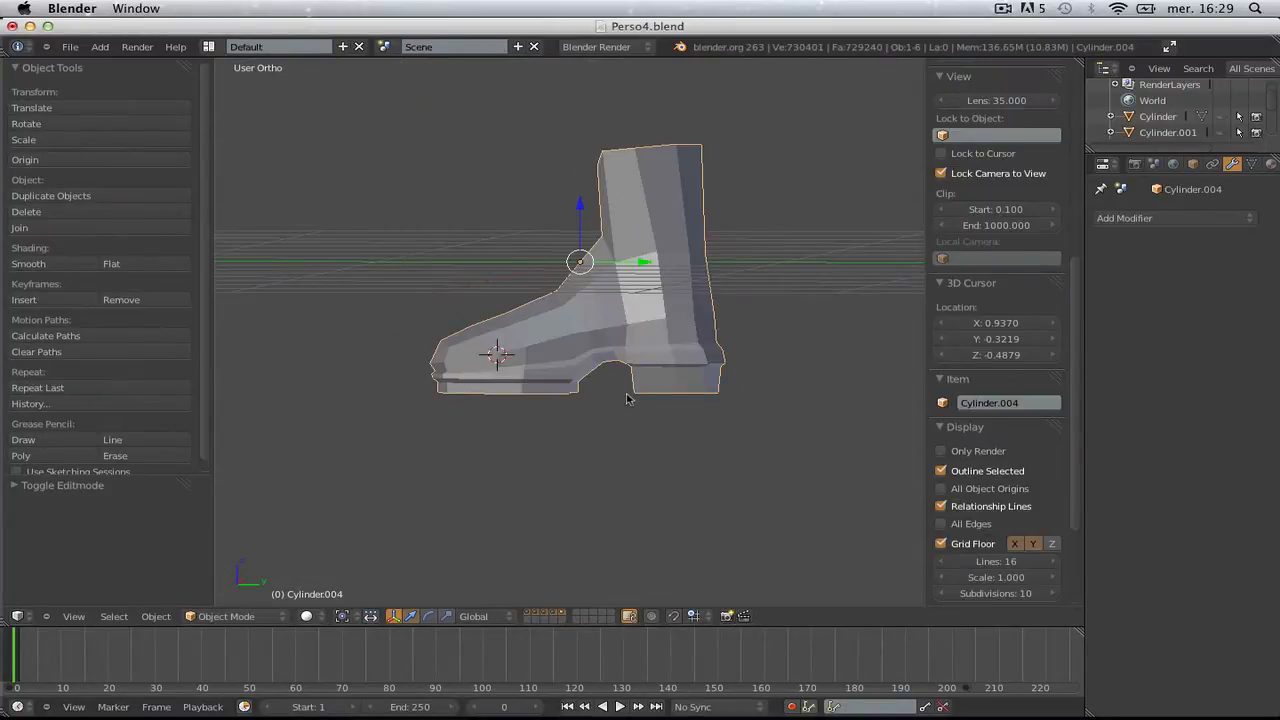
{"action": "key", "text": "Tab"}
{"action": "middle_click_drag", "start_coordinate": [623, 389], "coordinate": [520, 410]}
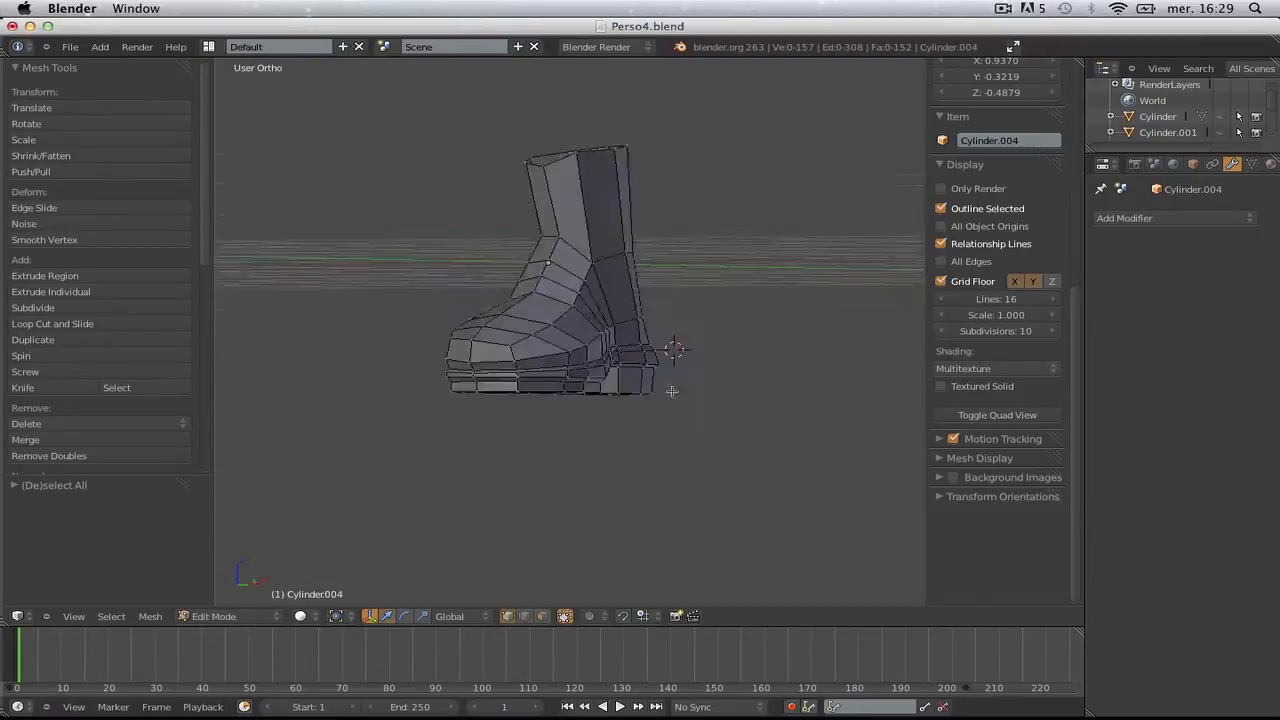
{"action": "key", "text": "Tab"}
{"action": "key", "text": "Tab"}
{"action": "key", "text": "KP_3"}
{"action": "scroll", "coordinate": [669, 358], "scroll_direction": "up", "scroll_amount": 3}
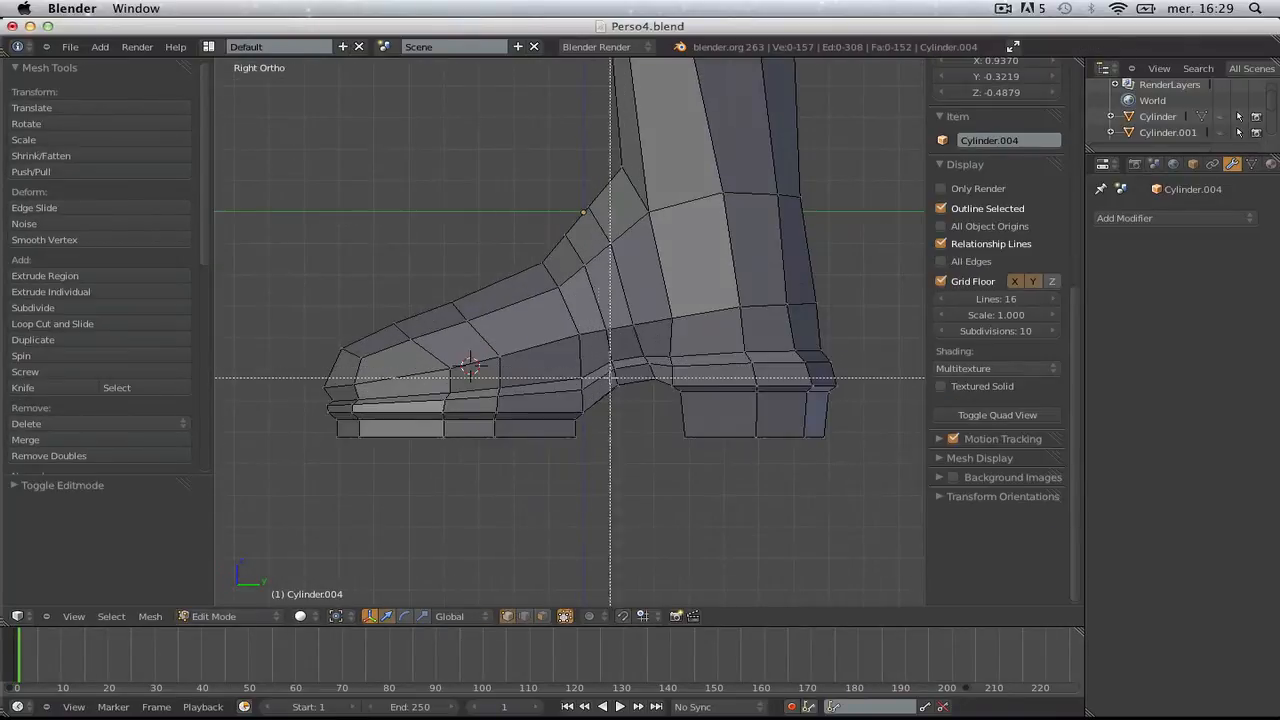
{"action": "key", "text": "z"}
{"action": "left_click_drag", "start_coordinate": [608, 375], "coordinate": [656, 400]}
{"action": "key", "text": "g"}
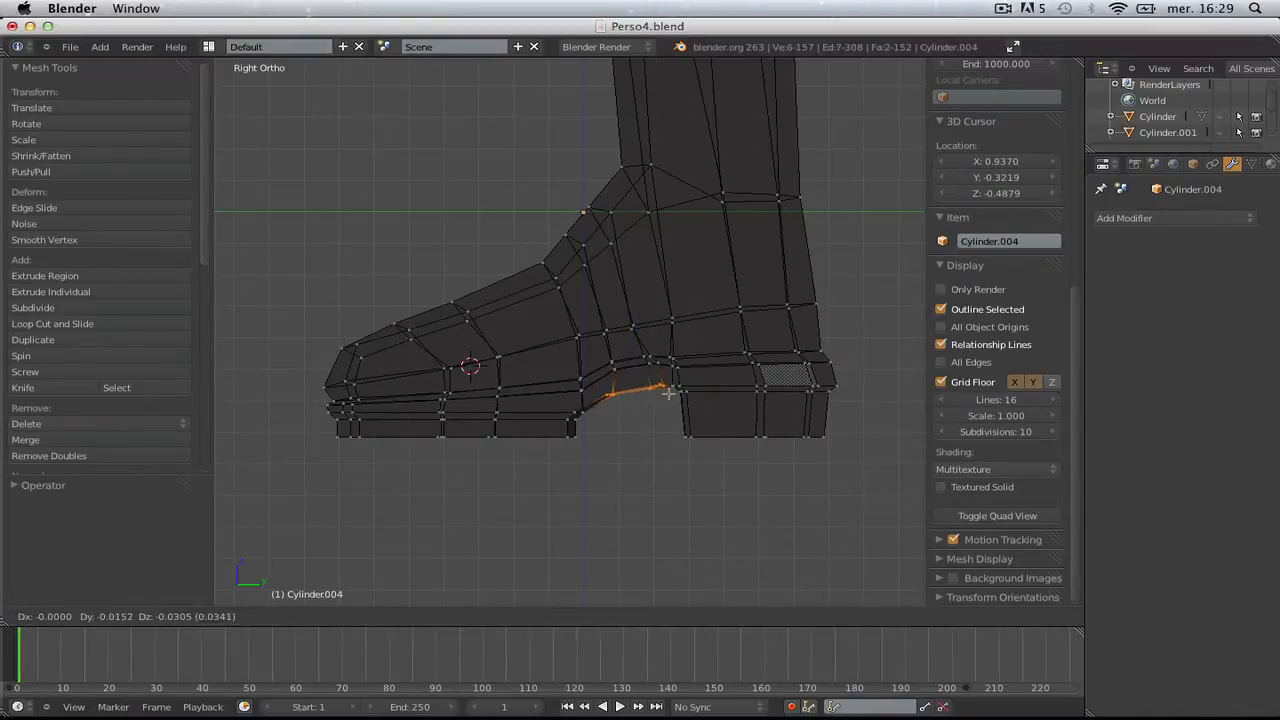
{"action": "left_click", "coordinate": [668, 393]}
- Move the middle vertices of the front sole's rear edge about 0.06 along Y toward the heel, and clear the selection
{"action": "key", "text": "Tab"}
{"action": "key", "text": "z"}
{"action": "scroll", "coordinate": [668, 393], "scroll_direction": "down", "scroll_amount": 1}
{"action": "mouse_move", "coordinate": [668, 393]}
{"action": "middle_mouse_down"}
{"action": "mouse_move", "coordinate": [700, 383]}
{"action": "mouse_move", "coordinate": [772, 312]}
{"action": "mouse_move", "coordinate": [869, 273]}
{"action": "mouse_move", "coordinate": [603, 215]}
{"action": "mouse_move", "coordinate": [540, 369]}
{"action": "middle_mouse_up"}
{"action": "key", "text": "Tab"}
{"action": "scroll", "coordinate": [540, 369], "scroll_direction": "up", "scroll_amount": 2}
{"action": "key", "text": "a"}
{"action": "key", "text": "z"}
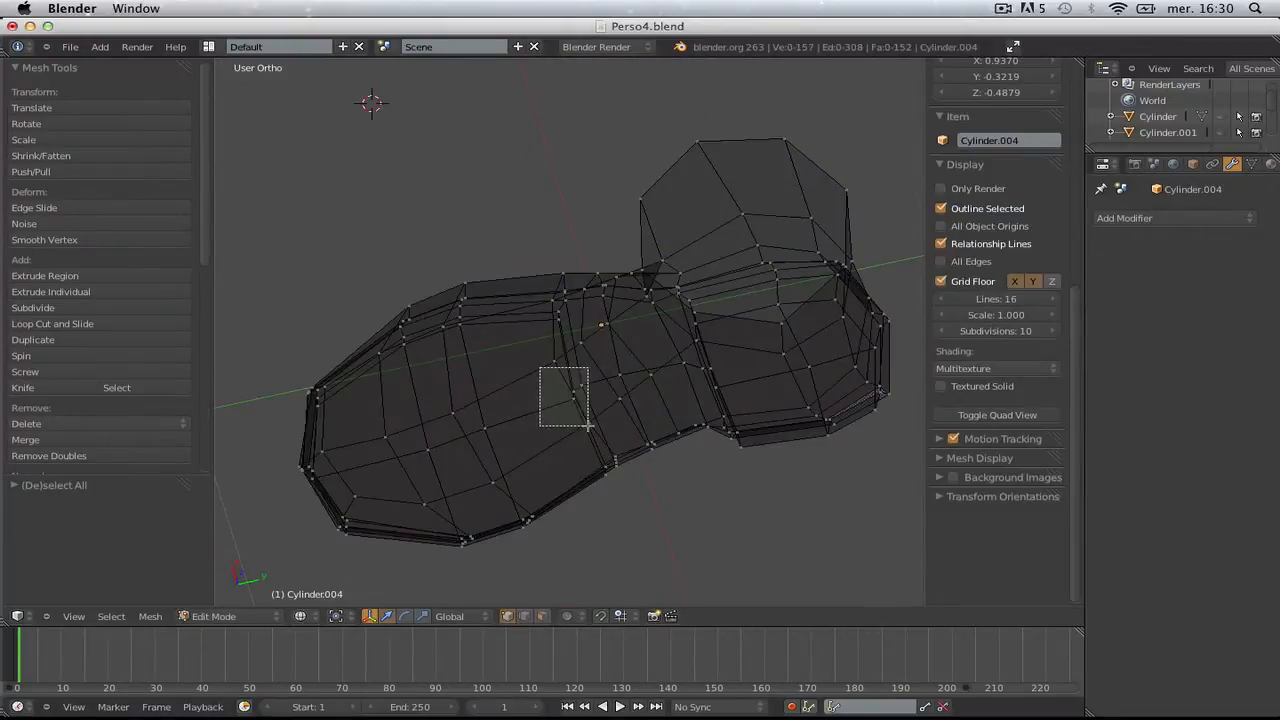
{"action": "left_click_drag", "start_coordinate": [590, 411], "coordinate": [591, 410]}
{"action": "key", "text": "z"}
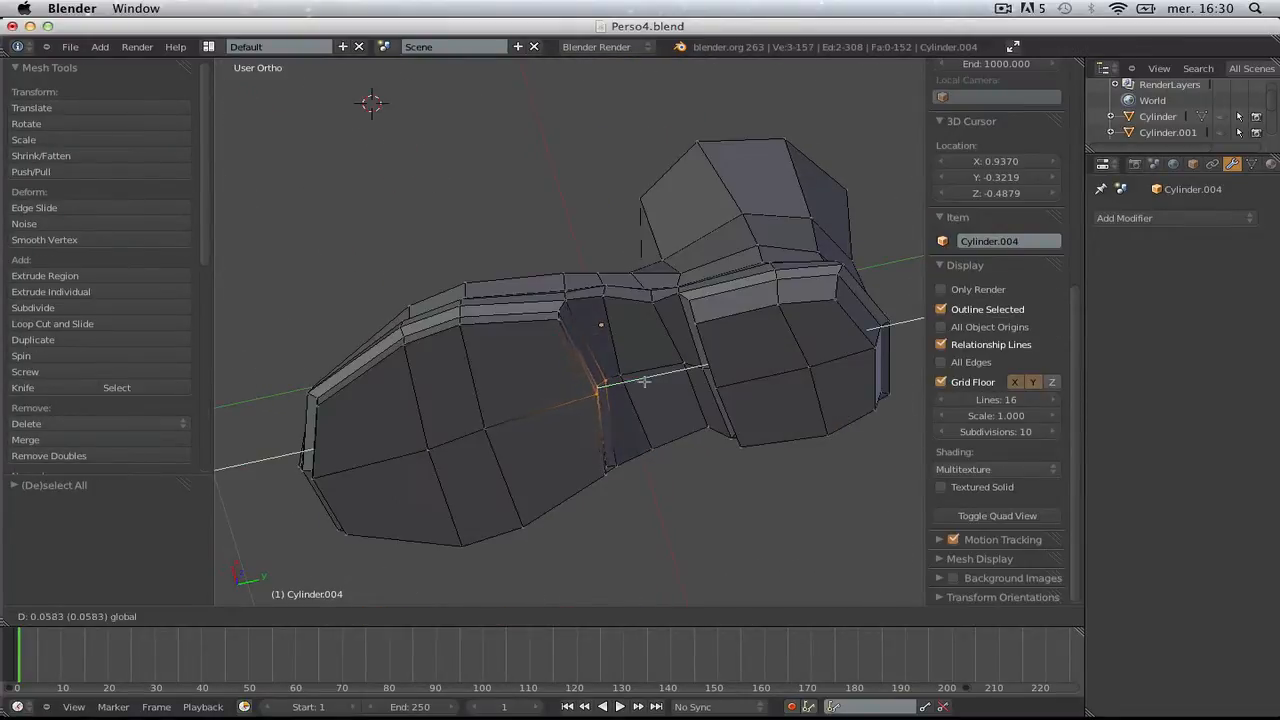
{"action": "left_click", "coordinate": [646, 383]}
{"action": "key", "text": "Tab"}
{"action": "scroll", "coordinate": [648, 386], "scroll_direction": "down", "scroll_amount": 3}
{"action": "key", "text": "Tab"}
{"action": "scroll", "coordinate": [577, 357], "scroll_direction": "up", "scroll_amount": 3}
{"action": "key", "text": "a"}
- Select the forefoot's vertices on the negative X side in the top view and move them slightly inward
{"action": "scroll", "coordinate": [570, 340], "scroll_direction": "down", "scroll_amount": 6}
{"action": "key", "text": "a"}
{"action": "key", "text": "a"}
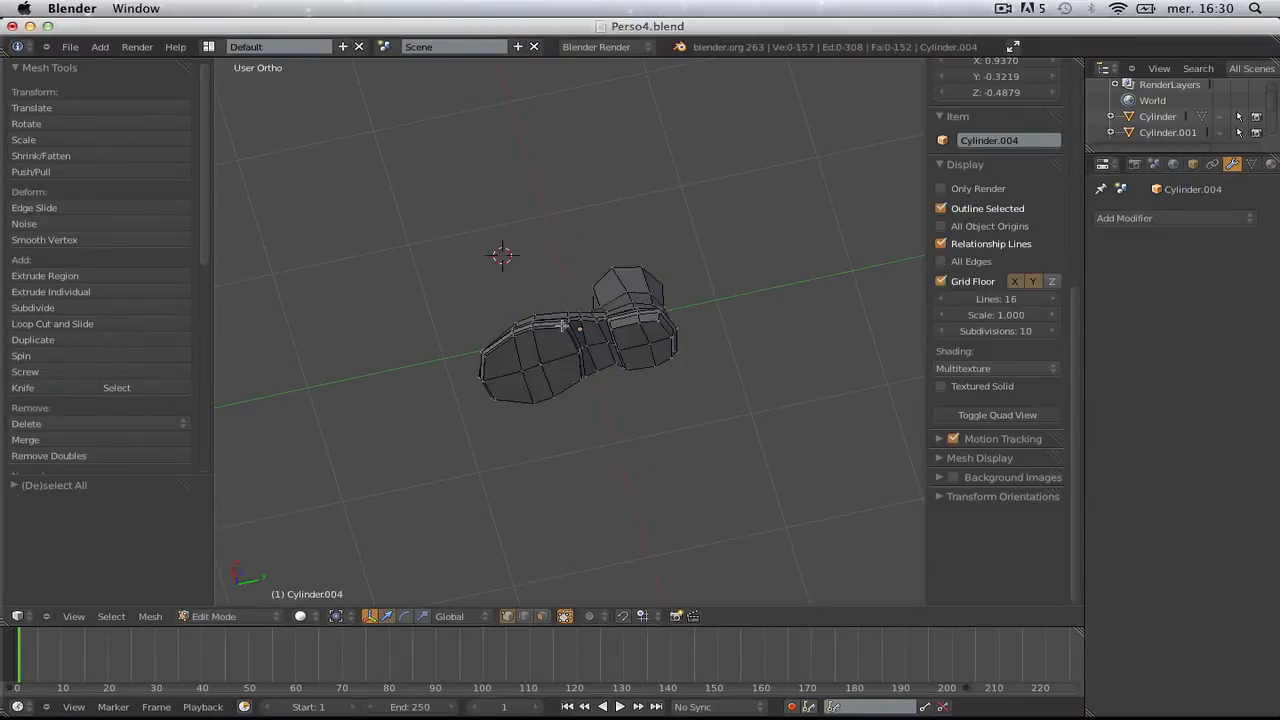
{"action": "middle_click_drag", "start_coordinate": [563, 326], "coordinate": [809, 554]}
{"action": "key", "text": "Tab"}
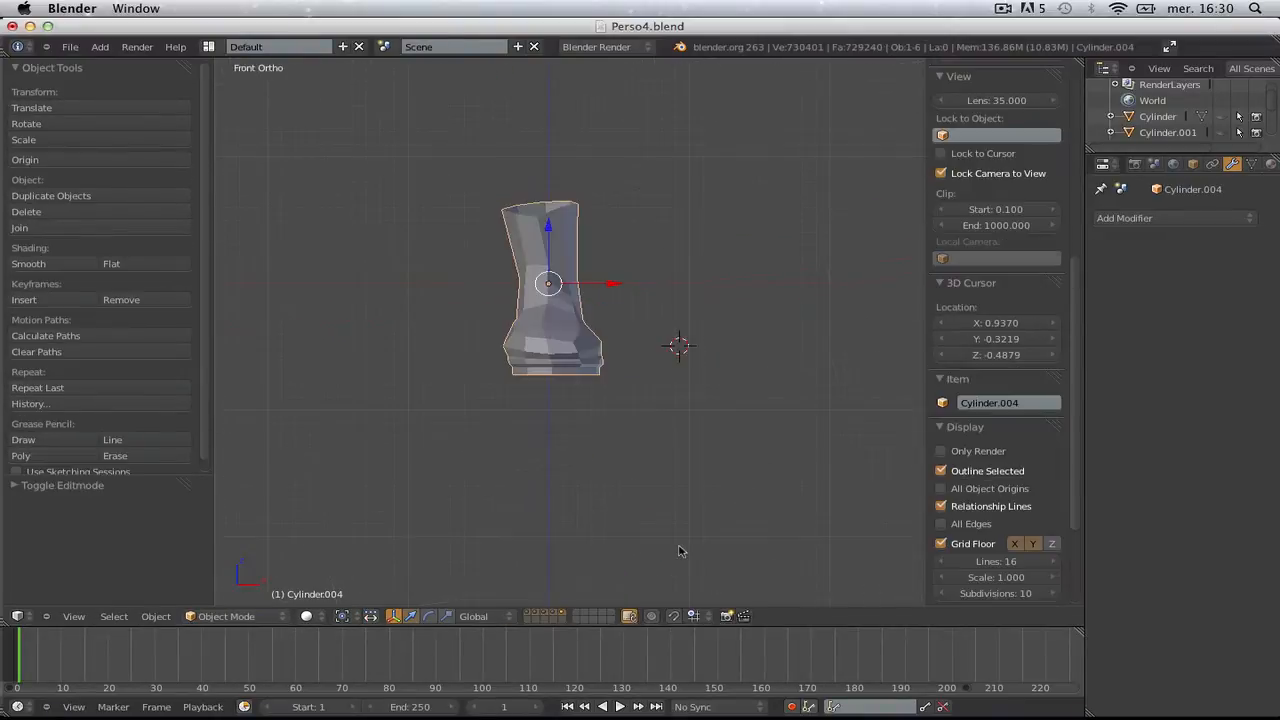
{"action": "key", "text": "Tab"}
{"action": "scroll", "coordinate": [679, 551], "scroll_direction": "up", "scroll_amount": 3}
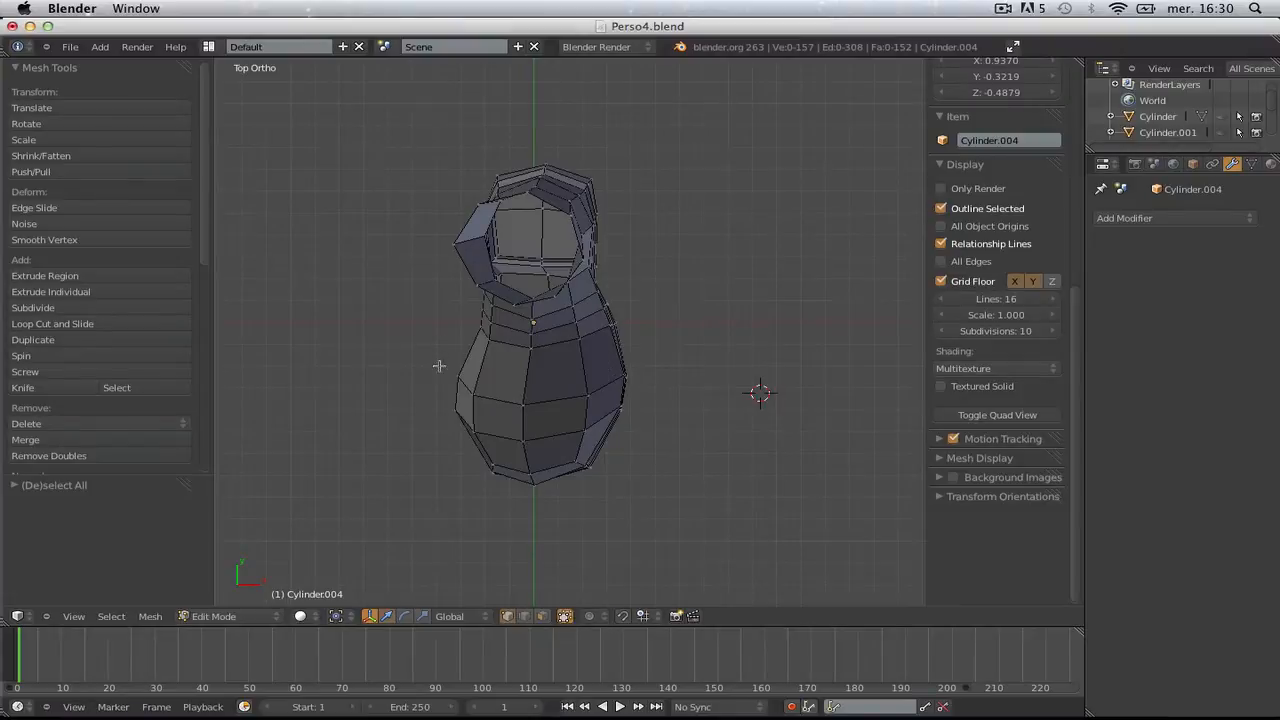
{"action": "key", "text": "z"}
{"action": "right_click", "coordinate": [466, 403]}
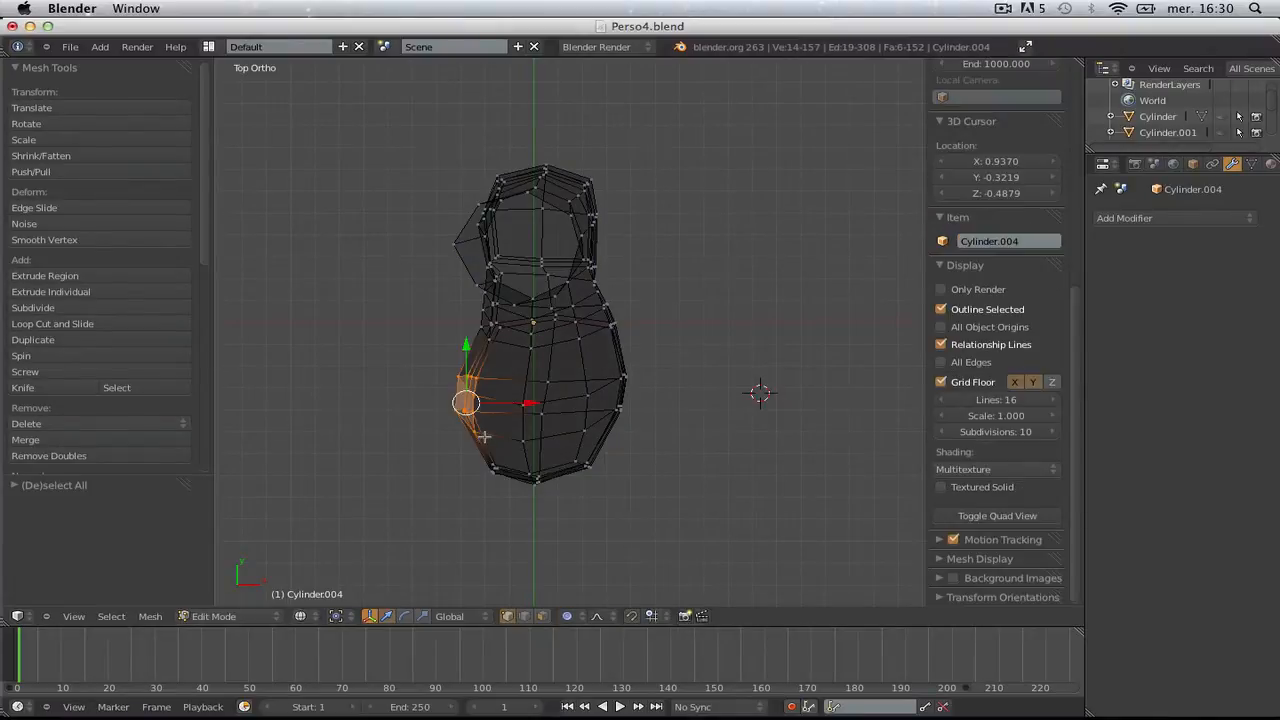
{"action": "key", "text": "g"}
{"action": "left_click", "coordinate": [494, 436]}
{"action": "key", "text": "a"}
- Select the forefoot's vertices on the positive X side and nudge them slightly inward
{"action": "key", "text": "b"}
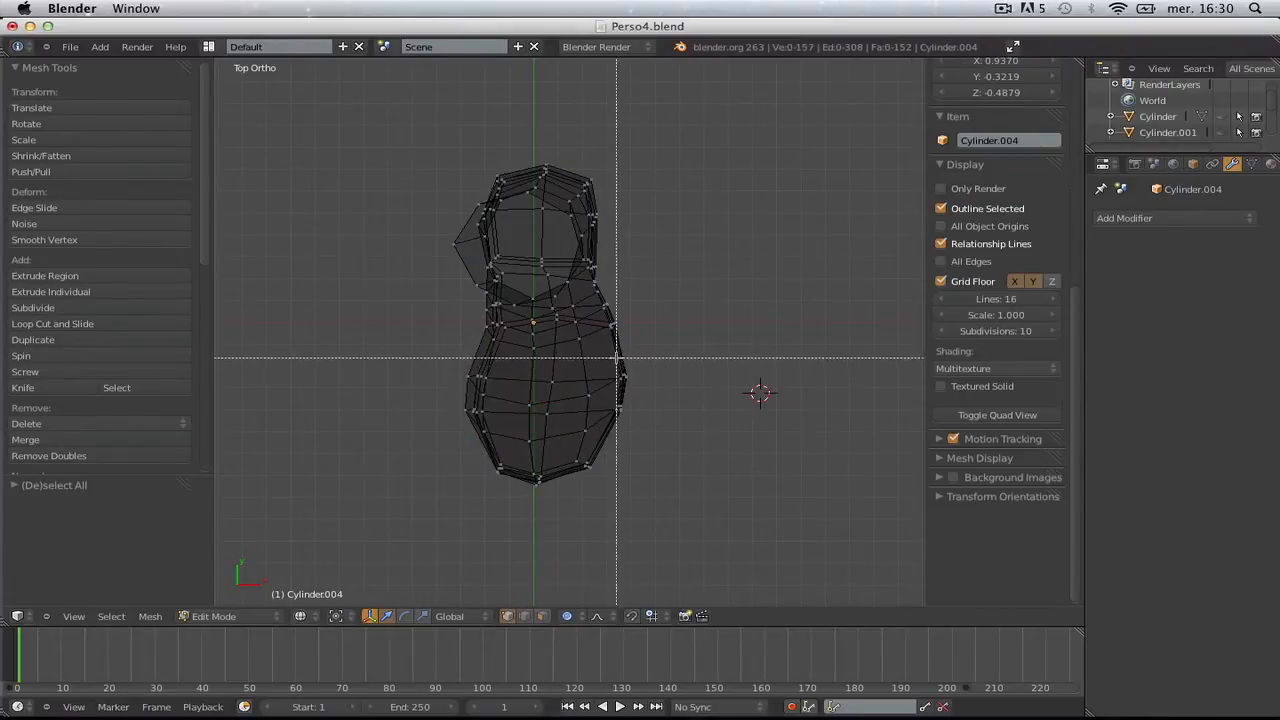
{"action": "left_click_drag", "start_coordinate": [616, 357], "coordinate": [654, 431]}
{"action": "key", "text": "g"}
{"action": "left_click", "coordinate": [649, 436]}
{"action": "key", "text": "Tab"}
{"action": "key", "text": "z"}
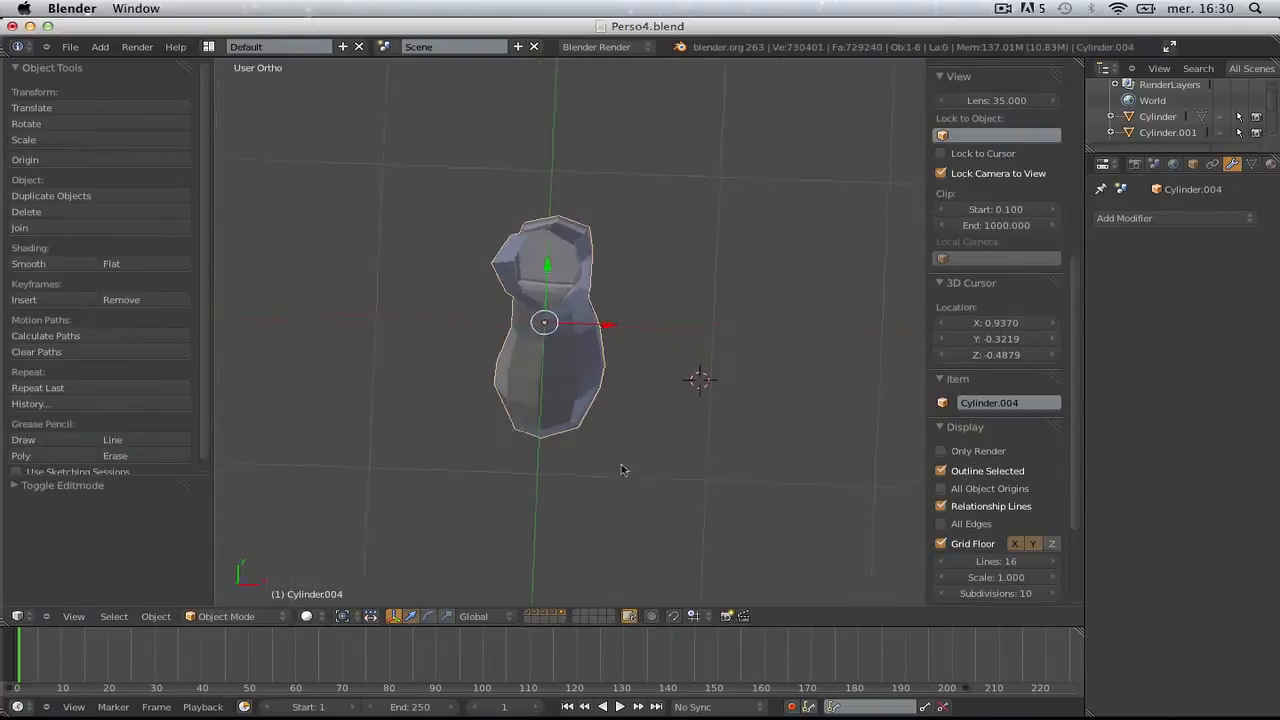
{"action": "mouse_move", "coordinate": [623, 391]}
{"action": "middle_mouse_down"}
{"action": "mouse_move", "coordinate": [371, 280]}
{"action": "mouse_move", "coordinate": [591, 271]}
{"action": "mouse_move", "coordinate": [484, 343]}
{"action": "middle_mouse_up"}
- Move the two front vertices of the ankle crease back and down to round the instep profile
{"action": "key", "text": "Tab"}
{"action": "key", "text": "KP_3"}
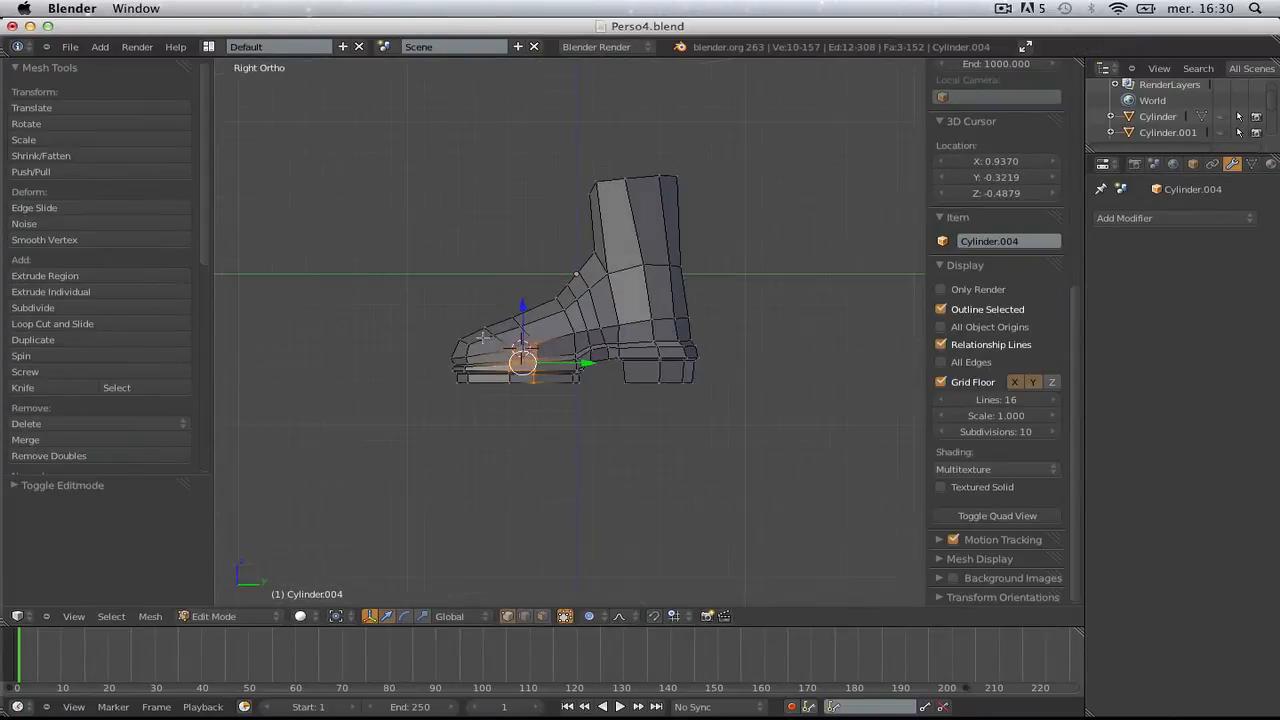
{"action": "scroll", "coordinate": [541, 293], "scroll_direction": "up", "scroll_amount": 6}
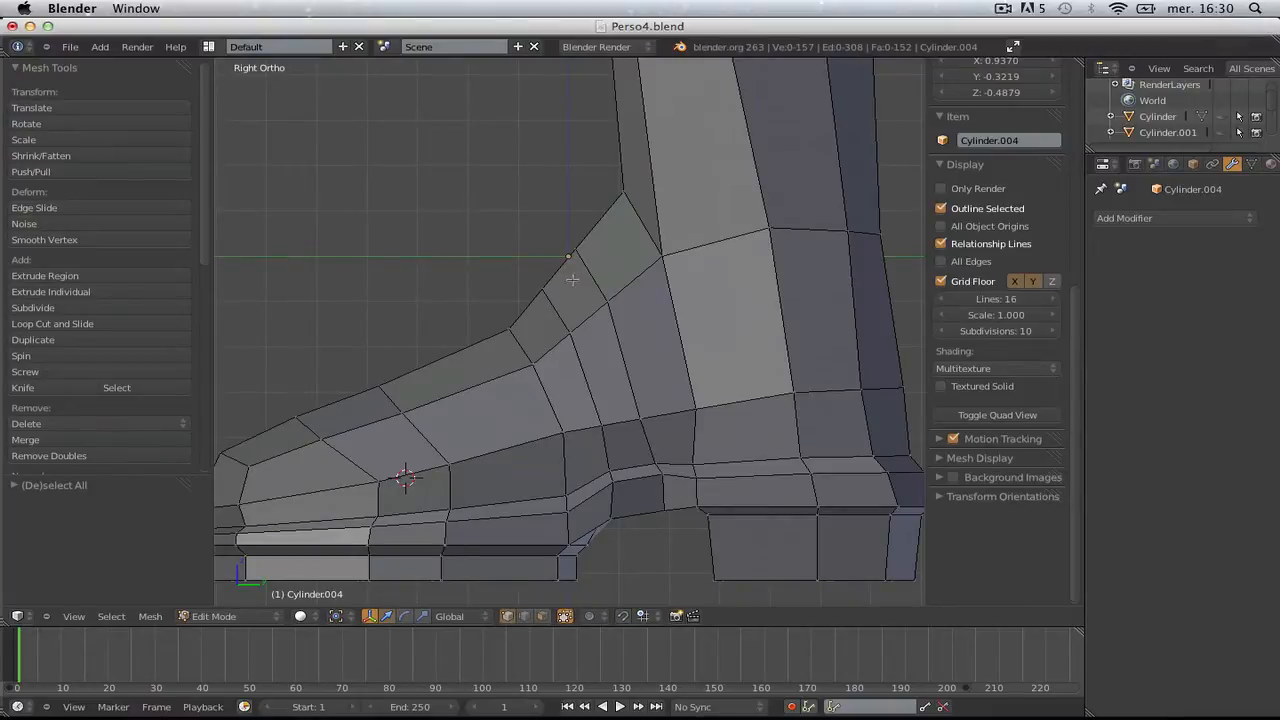
{"action": "key", "text": "z"}
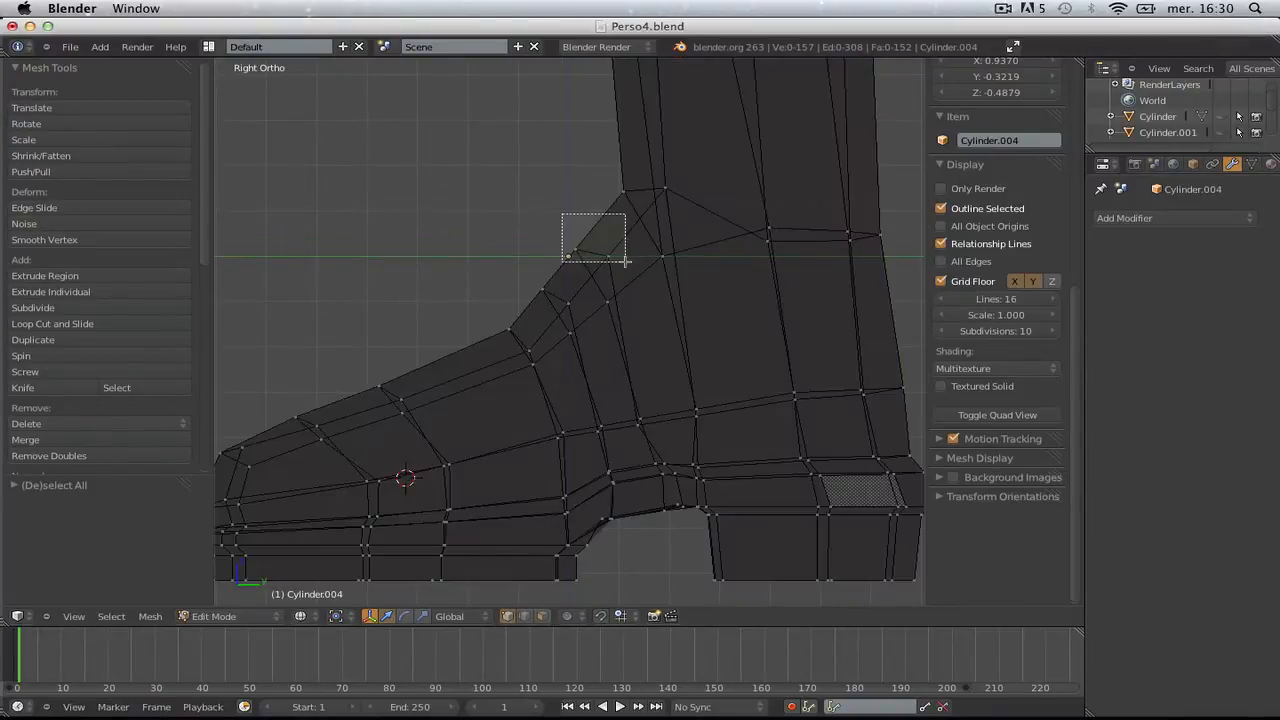
{"action": "left_click_drag", "start_coordinate": [593, 257], "coordinate": [590, 256]}
{"action": "key", "text": "z"}
{"action": "key", "text": "g"}
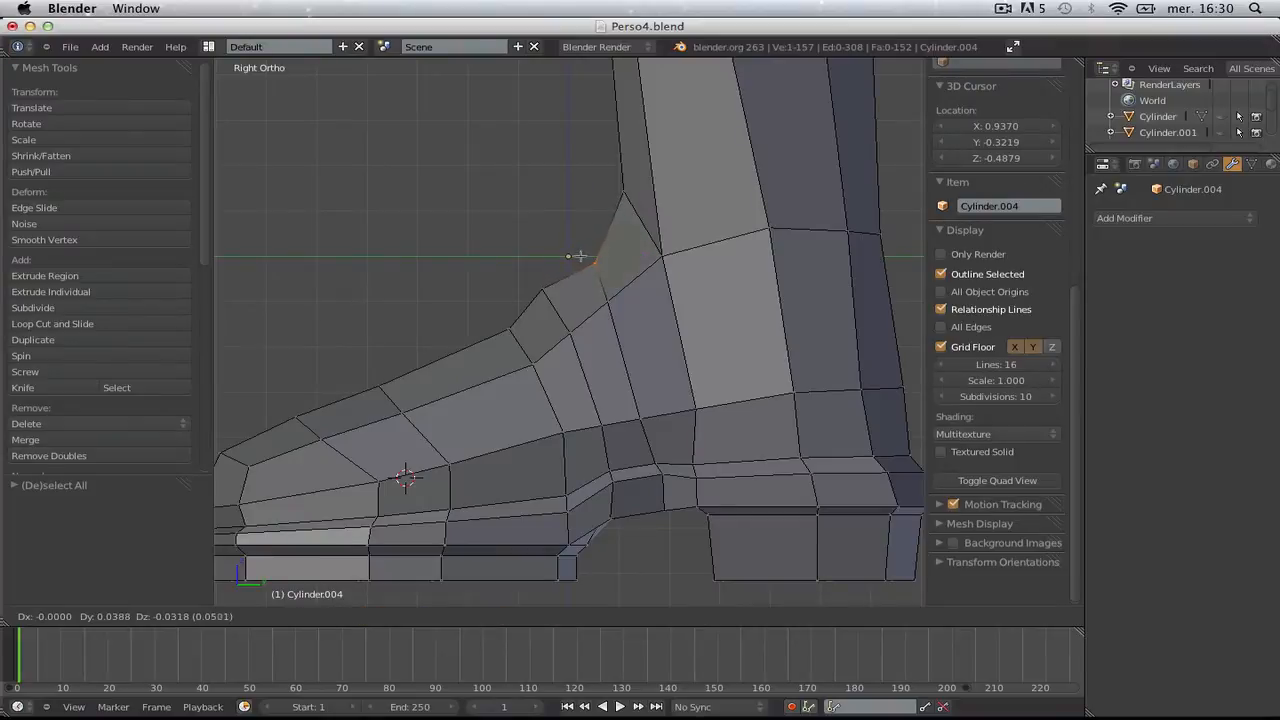
{"action": "left_click", "coordinate": [586, 258]}
{"action": "key", "text": "a"}
{"action": "right_click", "coordinate": [556, 278]}
{"action": "key", "text": "g"}
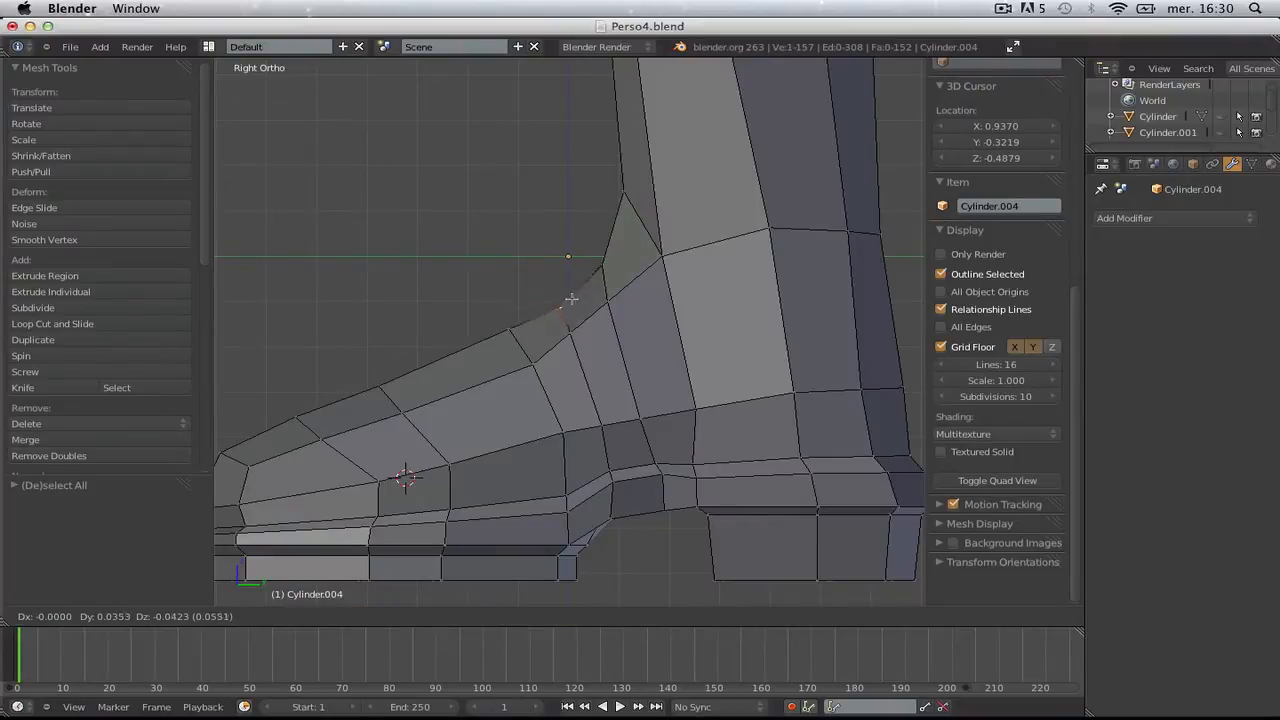
{"action": "key", "text": "a"}
- Raise the side vertex of the ankle loop so it lines up with the front of the ankle
{"action": "scroll", "coordinate": [530, 311], "scroll_direction": "down", "scroll_amount": 4}
{"action": "key", "text": "z"}
{"action": "key", "text": "z"}
{"action": "middle_click_drag", "start_coordinate": [466, 334], "coordinate": [643, 334]}
{"action": "scroll", "coordinate": [643, 334], "scroll_direction": "up", "scroll_amount": 3}
{"action": "right_click", "coordinate": [580, 243]}
{"action": "key", "text": "g"}
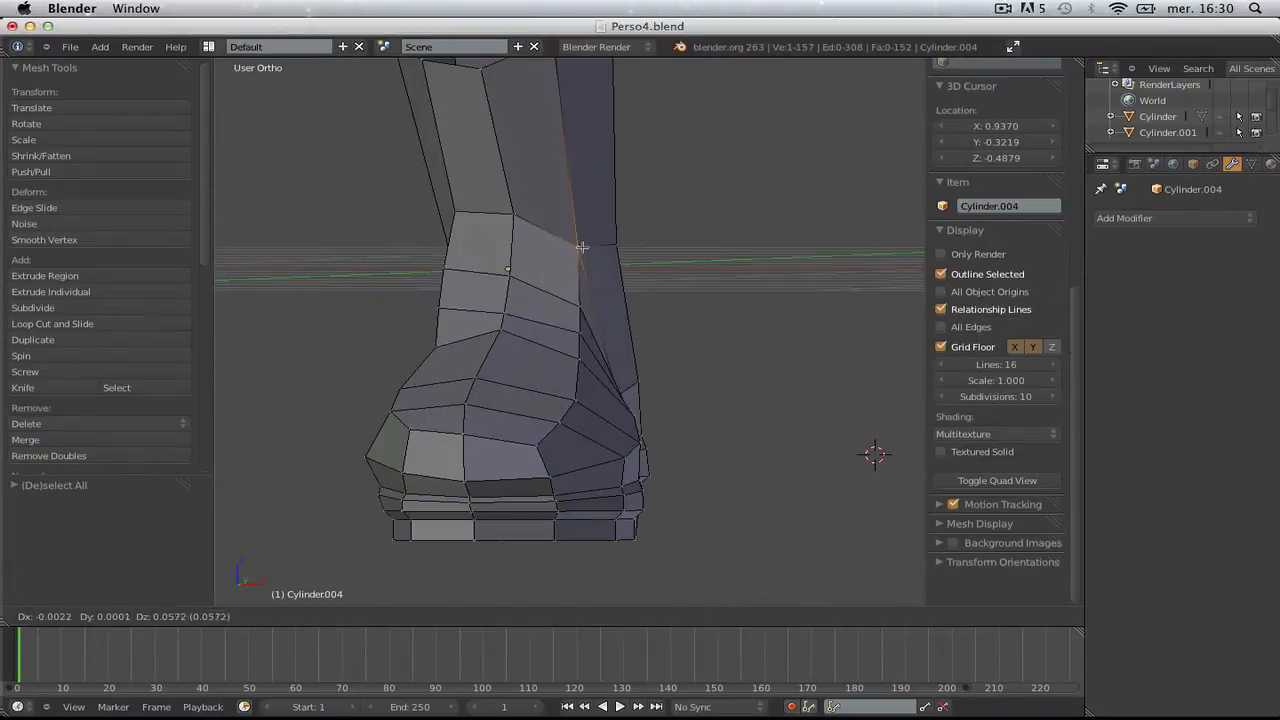
{"action": "left_click", "coordinate": [581, 232]}
- Lower the side vertices of the instep on the opposite side of the ankle
{"action": "key", "text": "Tab"}
{"action": "scroll", "coordinate": [583, 237], "scroll_direction": "down", "scroll_amount": 5}
{"action": "middle_click_drag", "start_coordinate": [560, 390], "coordinate": [757, 390]}
{"action": "scroll", "coordinate": [757, 390], "scroll_direction": "up", "scroll_amount": 4}
{"action": "key", "text": "Tab"}
{"action": "scroll", "coordinate": [997, 300], "scroll_direction": "down", "scroll_amount": 5}
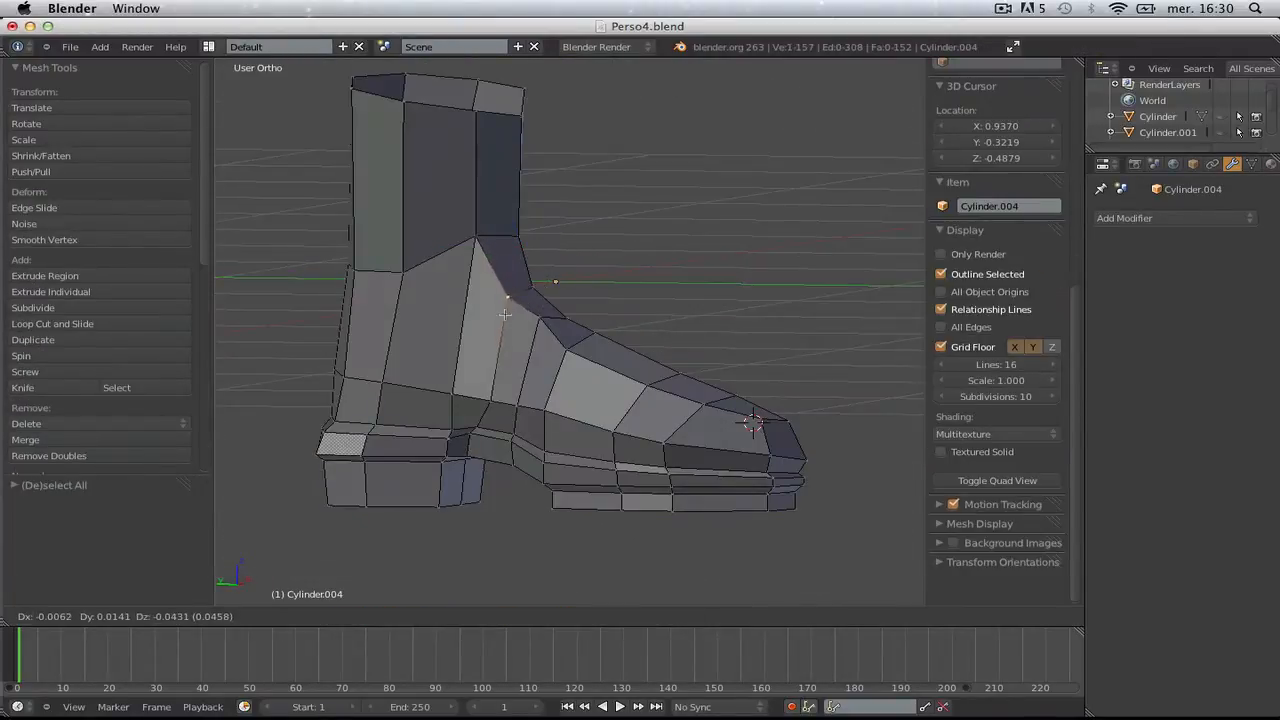
{"action": "right_click", "coordinate": [539, 320]}
{"action": "key", "text": "g"}
{"action": "left_click", "coordinate": [532, 327]}
- Select the instep and ankle-front vertices in the side view and smooth them twice
{"action": "scroll", "coordinate": [532, 327], "scroll_direction": "down", "scroll_amount": 3}
{"action": "key", "text": "KP_3"}
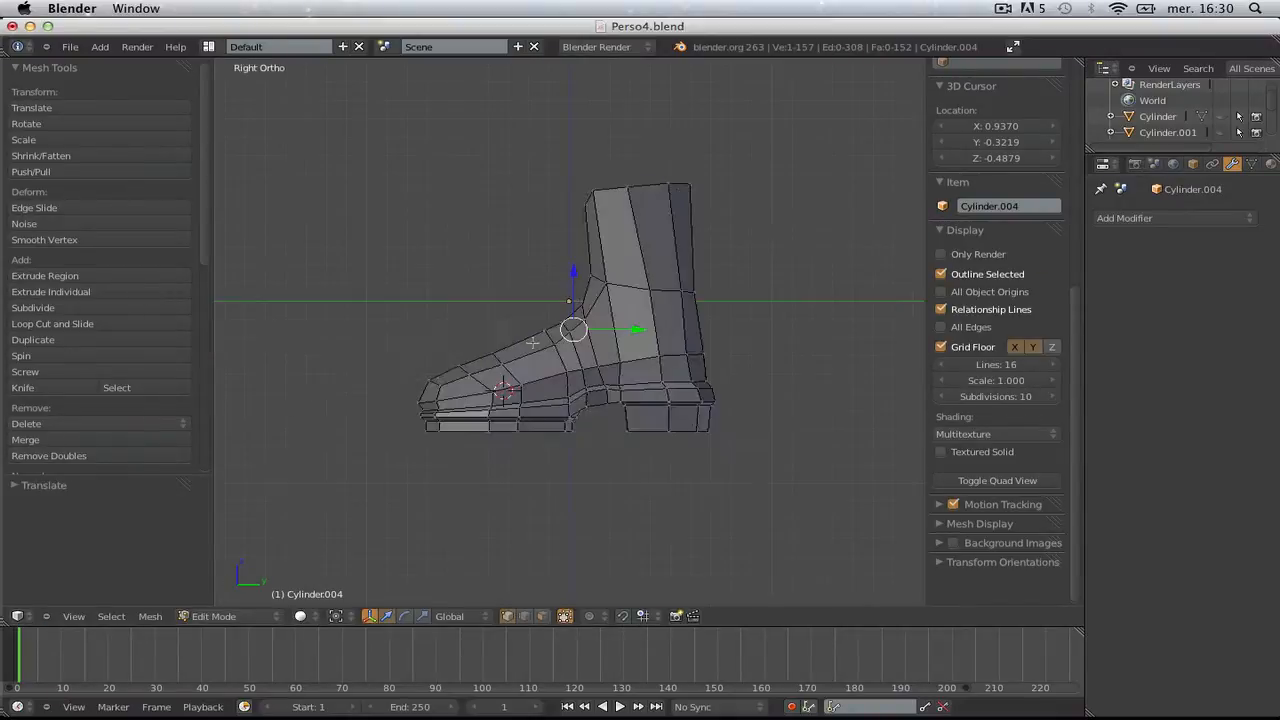
{"action": "key", "text": "z"}
{"action": "key", "text": "a"}
{"action": "scroll", "coordinate": [551, 304], "scroll_direction": "up", "scroll_amount": 4}
{"action": "left_click_drag", "start_coordinate": [532, 269], "coordinate": [612, 349]}
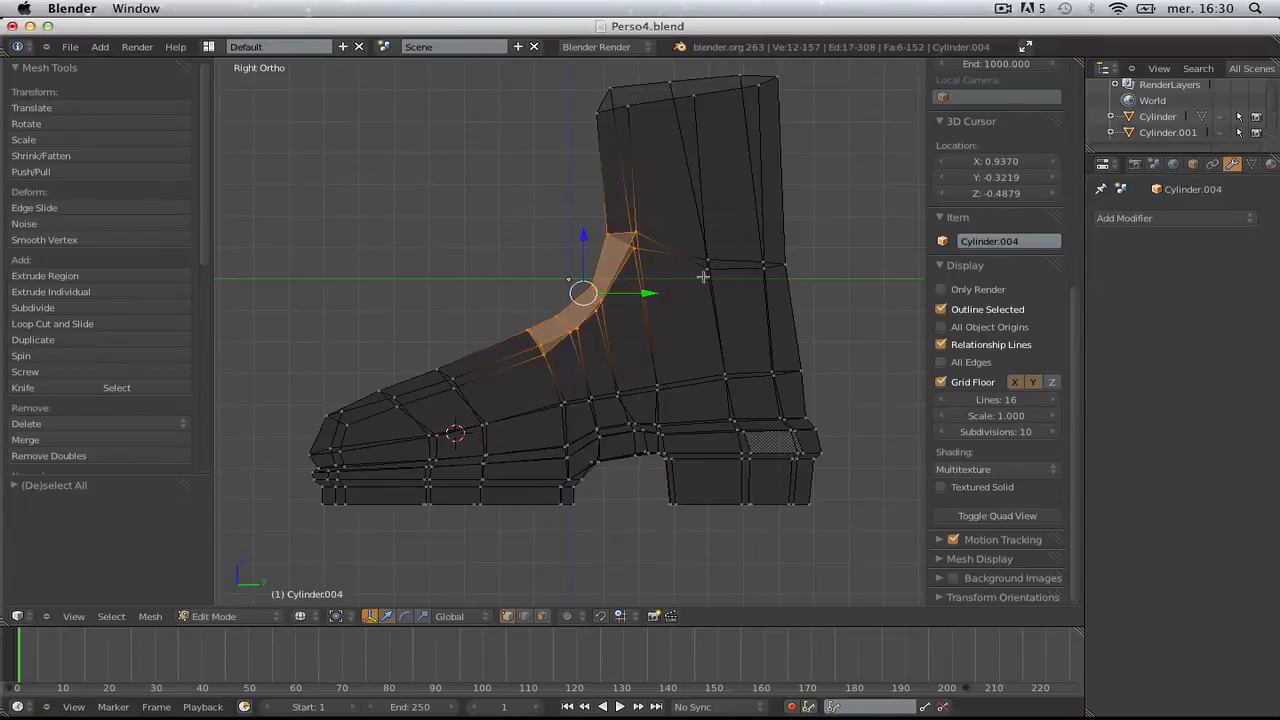
{"action": "key", "text": "w"}
{"action": "left_click", "coordinate": [657, 406]}
{"action": "key", "text": "w"}
{"action": "left_click", "coordinate": [661, 404]}
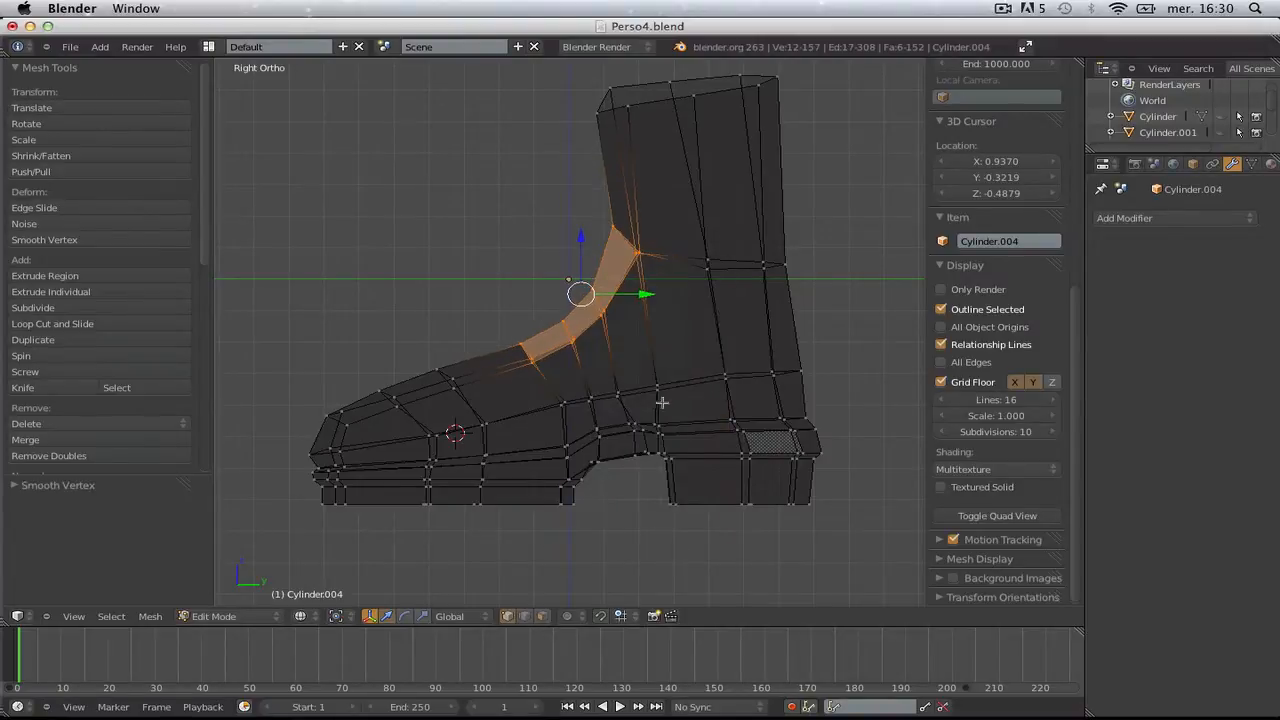
- Select the edge loop around the ankle and flatten it by scaling it to 0 along Z
{"action": "key", "text": "a"}
{"action": "key", "text": "z"}
{"action": "right_click", "coordinate": [677, 259], "text": "alt"}
{"action": "key", "text": "z"}
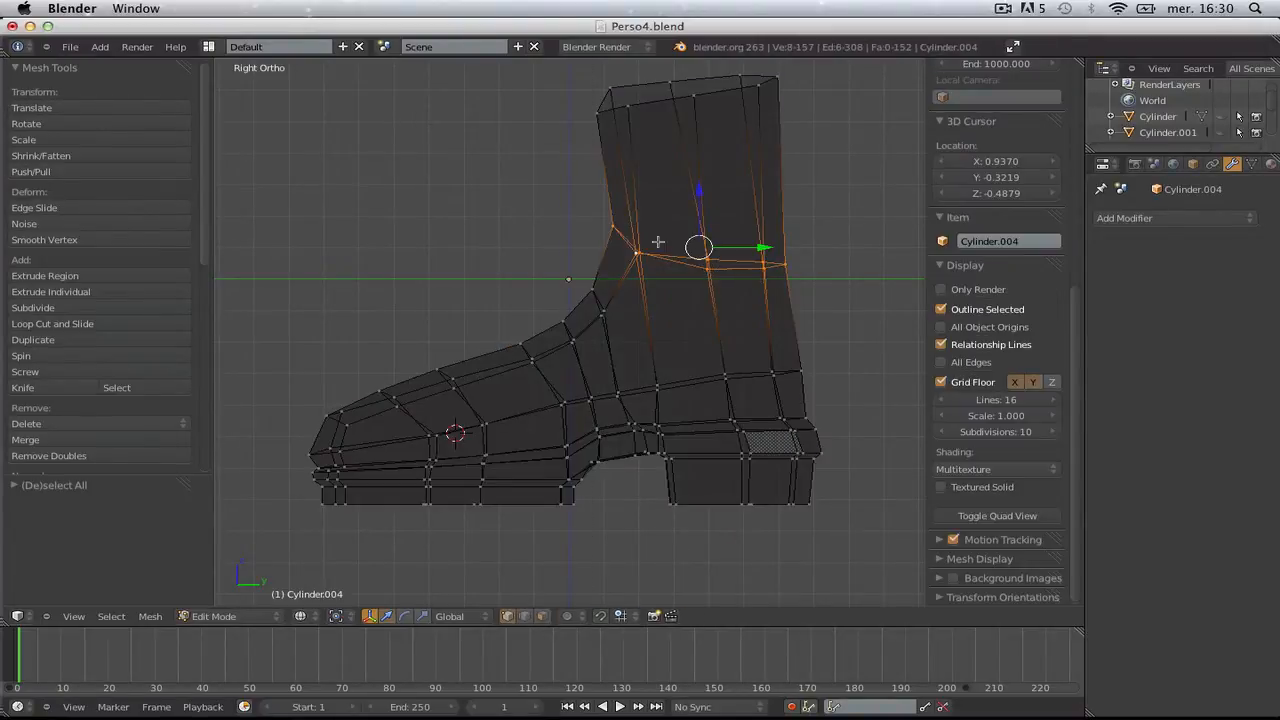
{"action": "key", "text": "s"}
{"action": "key", "text": "z"}
{"action": "key", "text": "0"}
{"action": "key", "text": "Return"}
- Tilt the ankle edge loop down toward the heel and nudge its rear side vertices into line
{"action": "key", "text": "z"}
{"action": "mouse_move", "coordinate": [534, 300]}
{"action": "middle_mouse_down"}
{"action": "mouse_move", "coordinate": [751, 311]}
{"action": "mouse_move", "coordinate": [706, 314]}
{"action": "middle_mouse_up"}
{"action": "key", "text": "Tab"}
{"action": "key", "text": "Tab"}
{"action": "scroll", "coordinate": [706, 314], "scroll_direction": "down", "scroll_amount": 1}
{"action": "key", "text": "KP_3"}
{"action": "scroll", "coordinate": [706, 314], "scroll_direction": "up", "scroll_amount": 3}
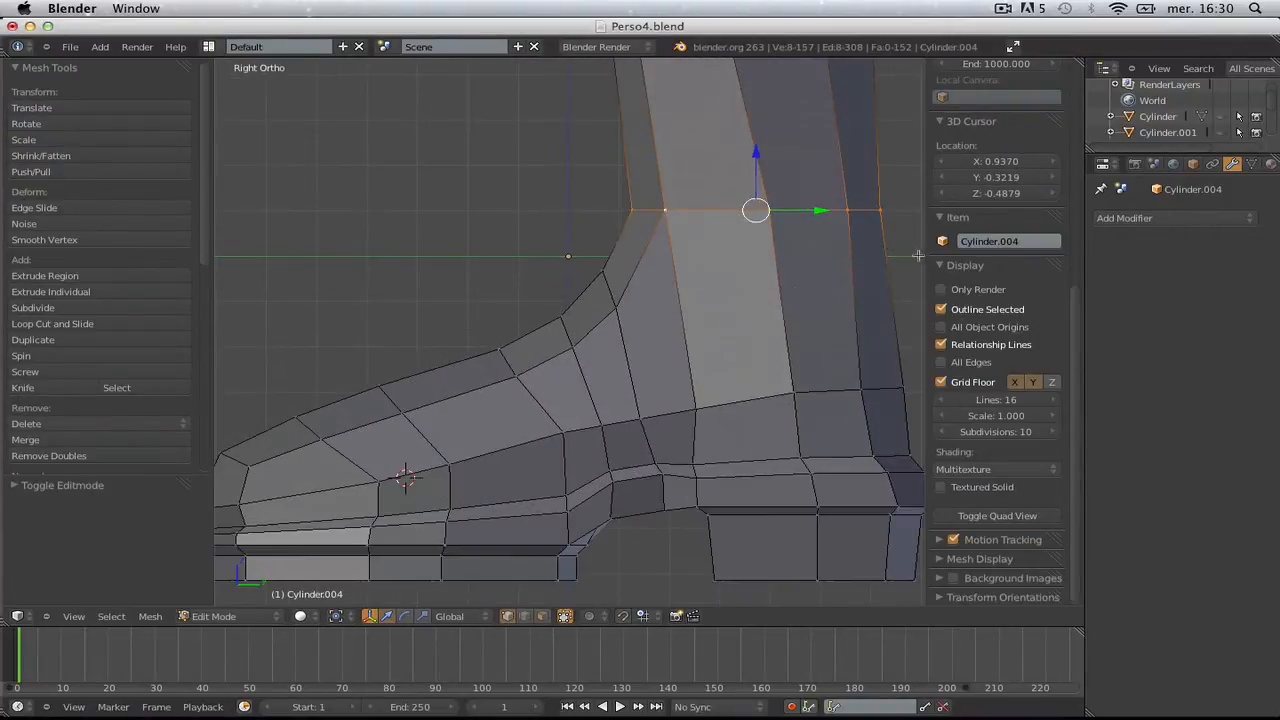
{"action": "key", "text": "z"}
{"action": "key", "text": "a"}
{"action": "right_click", "coordinate": [845, 218]}
{"action": "key", "text": "g"}
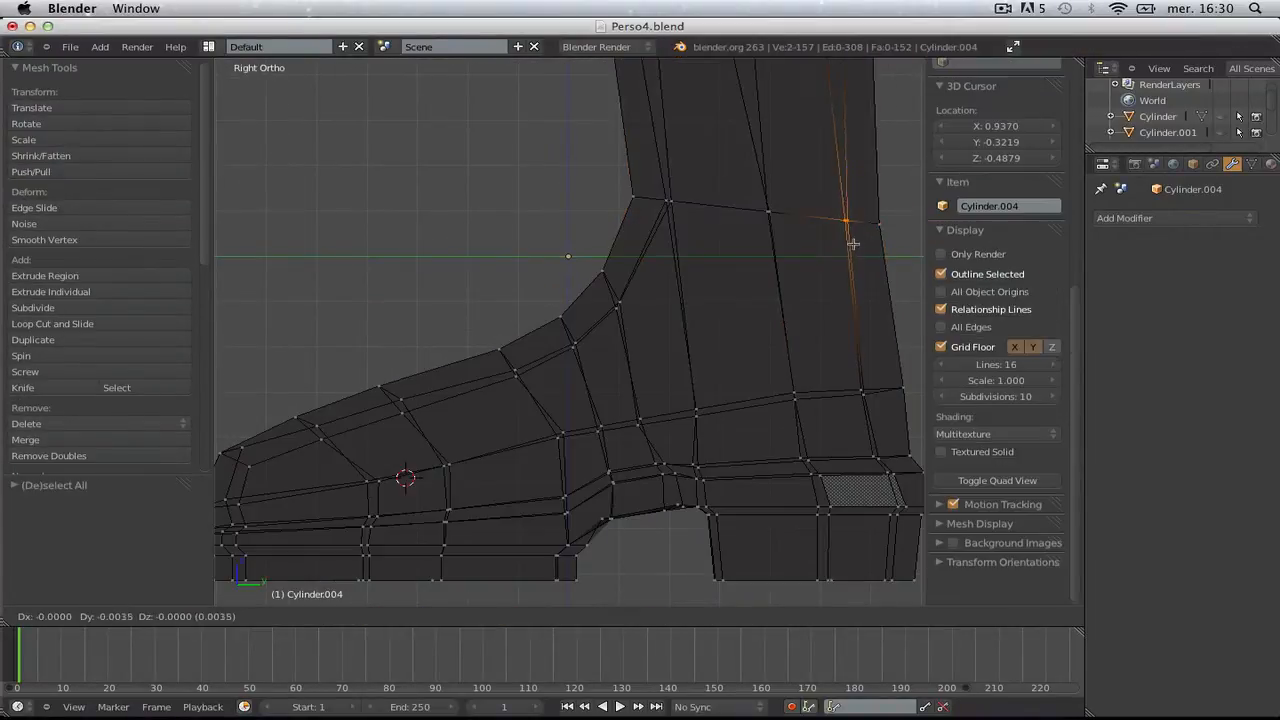
{"action": "left_click", "coordinate": [846, 243]}
- Select the front side vertices of the ankle loop and nudge them slightly back
{"action": "key", "text": "a"}
{"action": "scroll", "coordinate": [846, 243], "scroll_direction": "down", "scroll_amount": 2}
{"action": "key", "text": "b"}
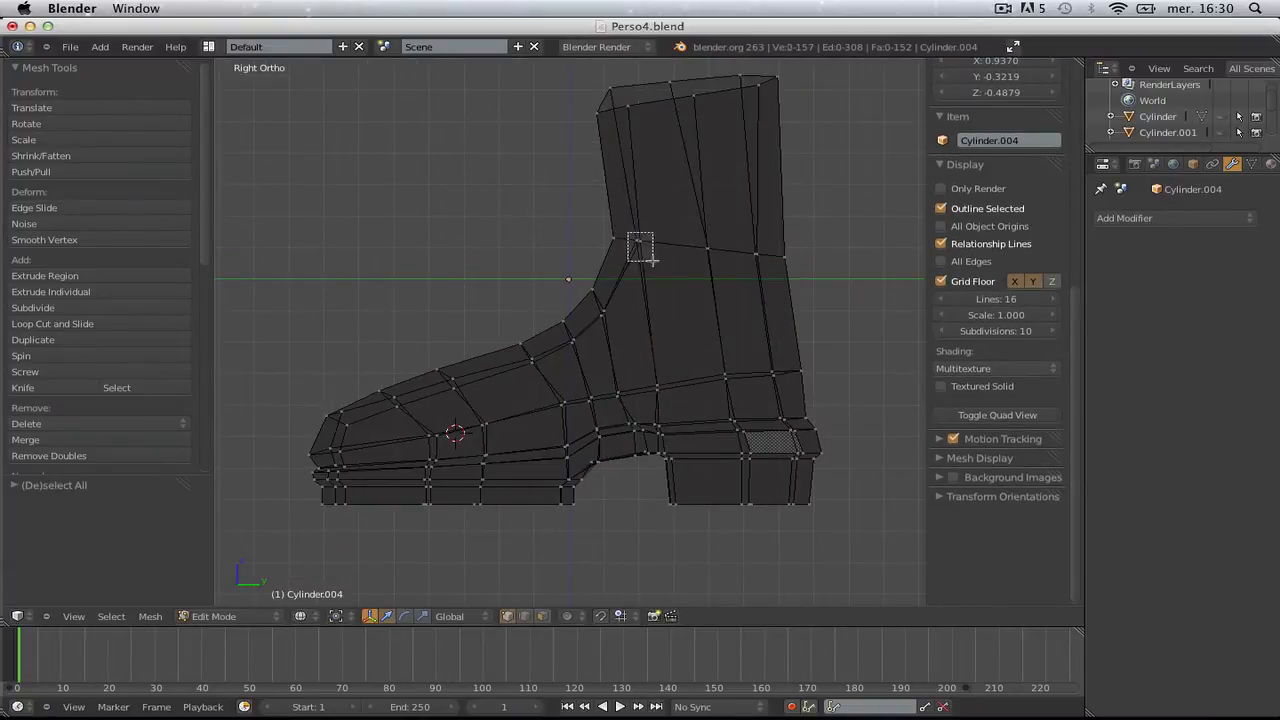
{"action": "left_click_drag", "start_coordinate": [652, 260], "coordinate": [654, 263]}
- Add a centred edge loop around the middle of the boot shaft
{"action": "key", "text": "z"}
{"action": "key", "text": "o"}
{"action": "left_click", "coordinate": [734, 150]}
{"action": "right_click", "coordinate": [734, 150]}
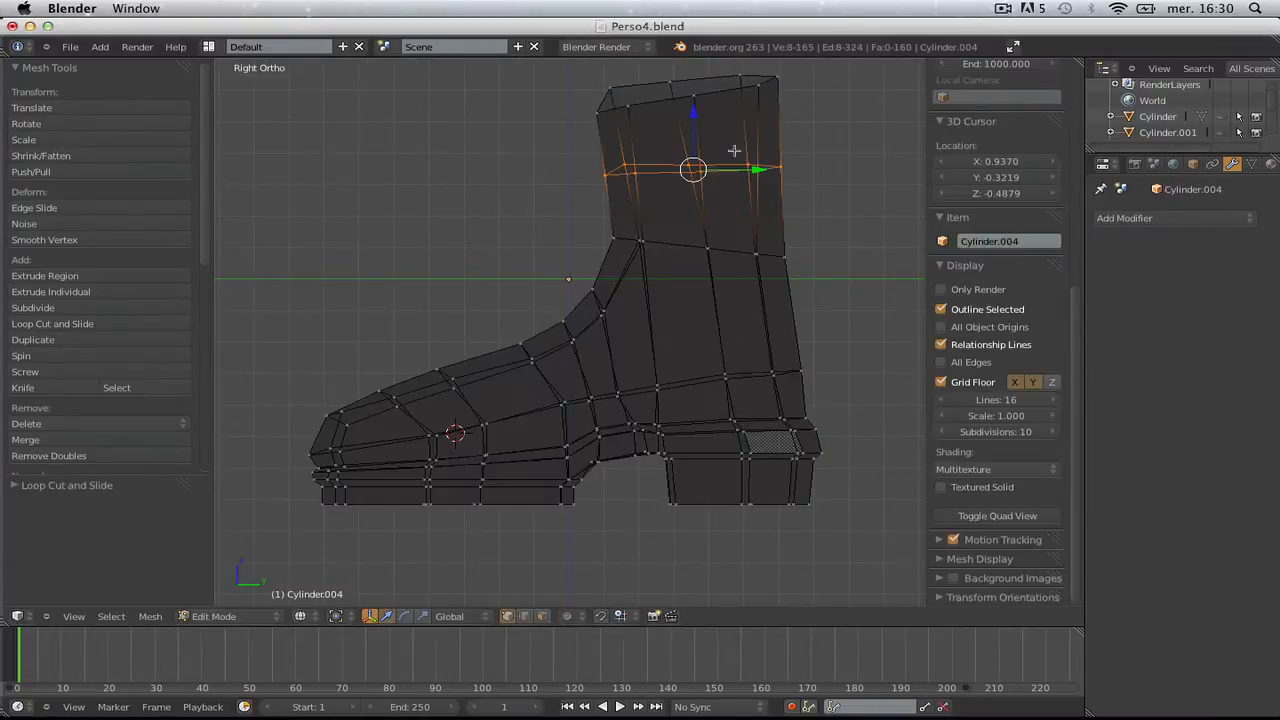
{"action": "left_click", "coordinate": [828, 208]}
- Try to move the whole boot back along the Y axis
{"action": "key", "text": "Tab"}
{"action": "key", "text": "z"}
{"action": "scroll", "coordinate": [828, 208], "scroll_direction": "down", "scroll_amount": 2}
{"action": "key", "text": "g"}
{"action": "key", "text": "y"}
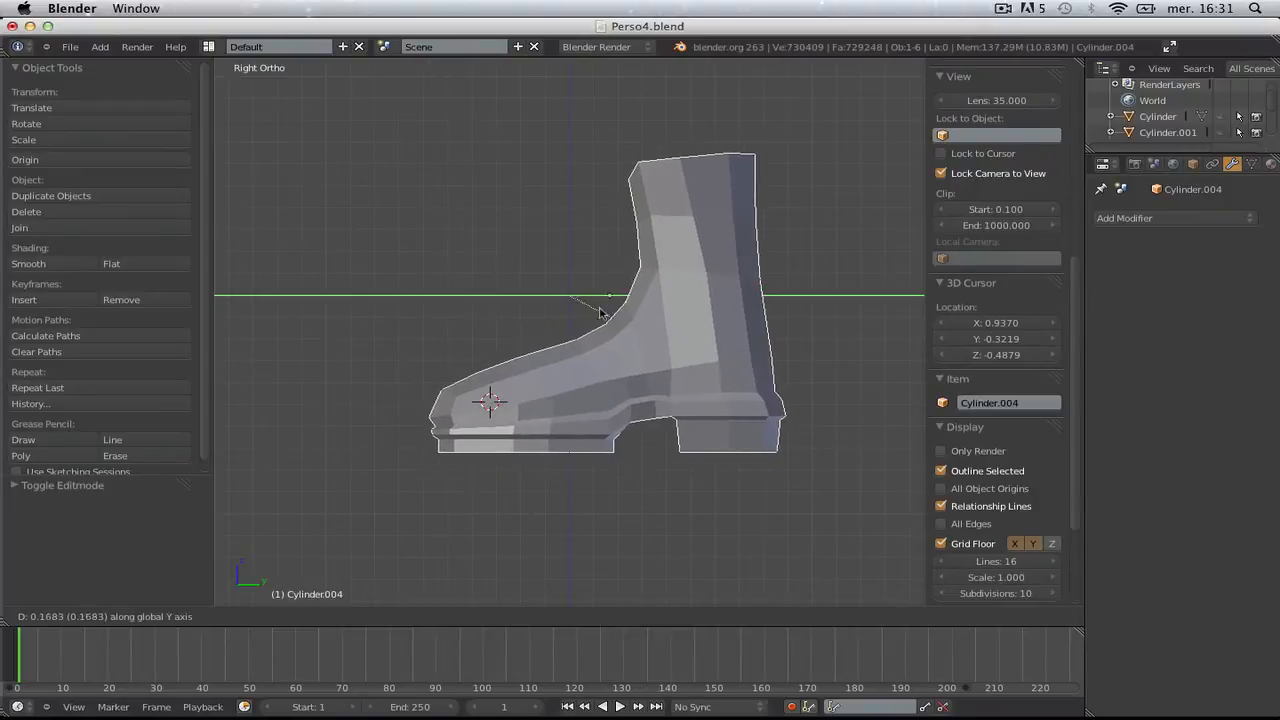
{"action": "left_click", "coordinate": [598, 309]}
{"action": "key", "text": "ctrl+z"}
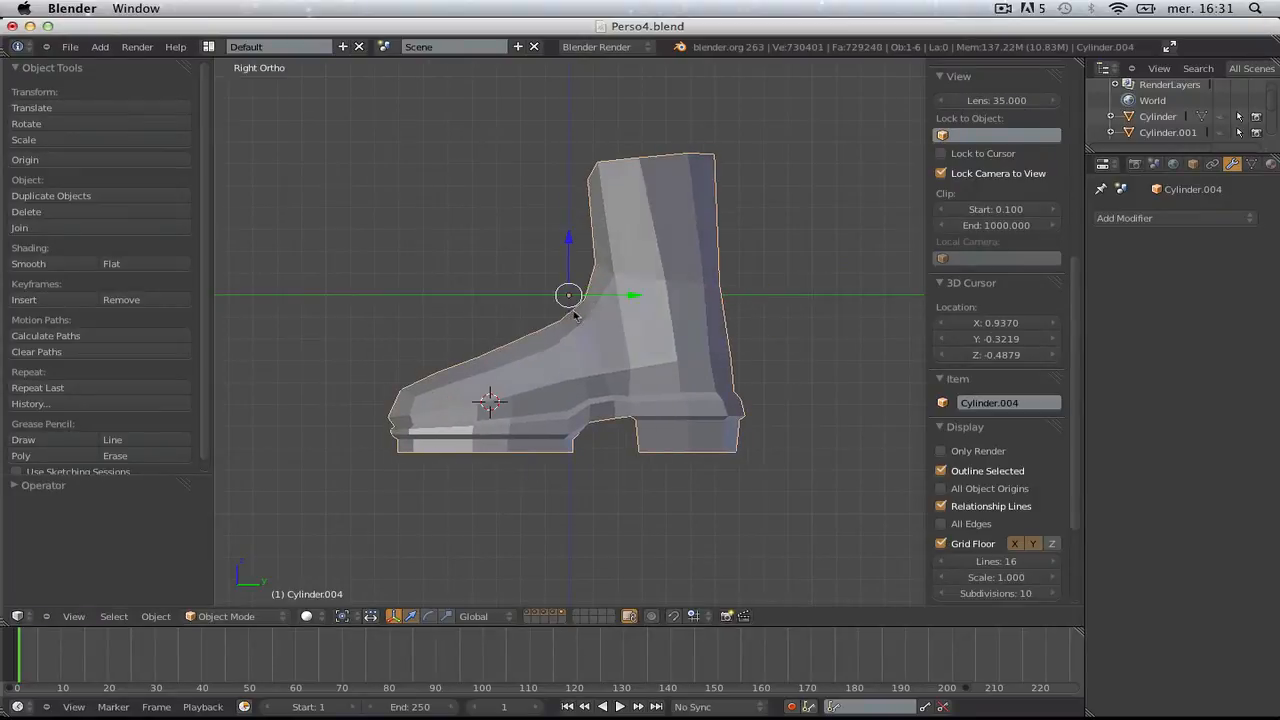
- Flatten the edge loop around the middle of the boot shaft by scaling it to 0 along Z
{"action": "key", "text": "z"}
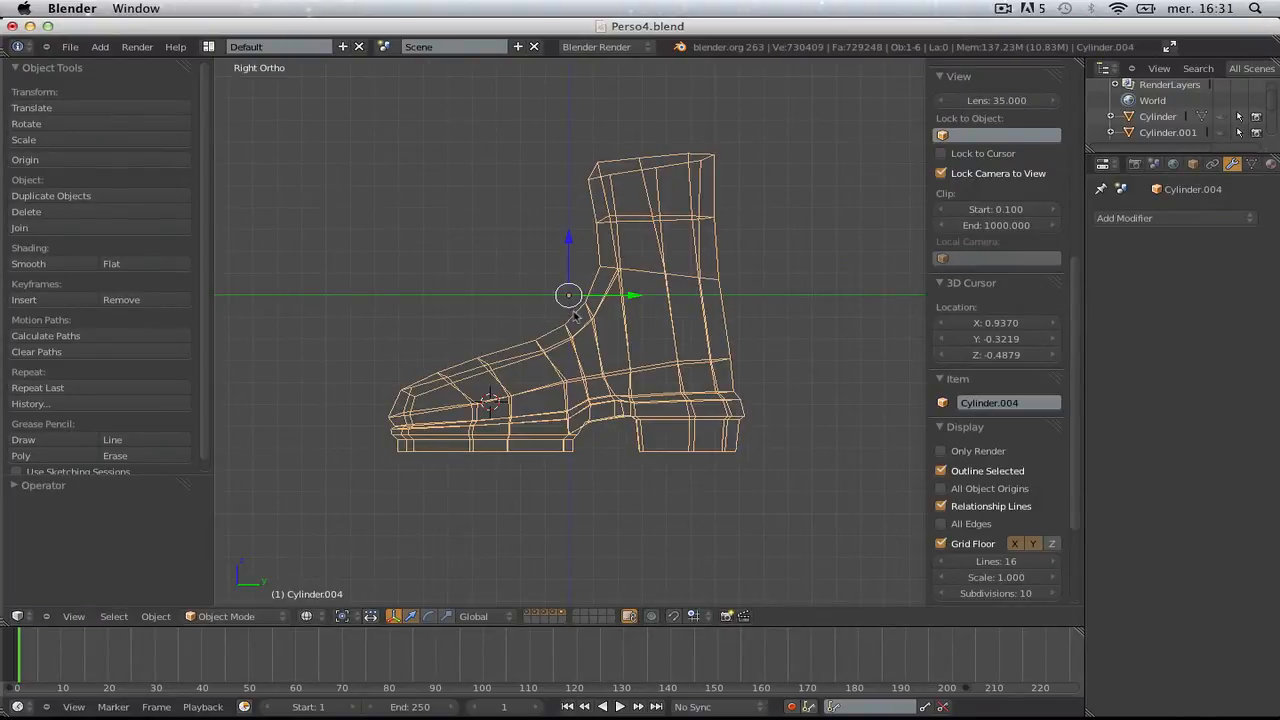
{"action": "scroll", "coordinate": [576, 316], "scroll_direction": "up", "scroll_amount": 1}
{"action": "key", "text": "z"}
{"action": "key", "text": "Tab"}
{"action": "key", "text": "z"}
{"action": "scroll", "coordinate": [706, 315], "scroll_direction": "up", "scroll_amount": 1}
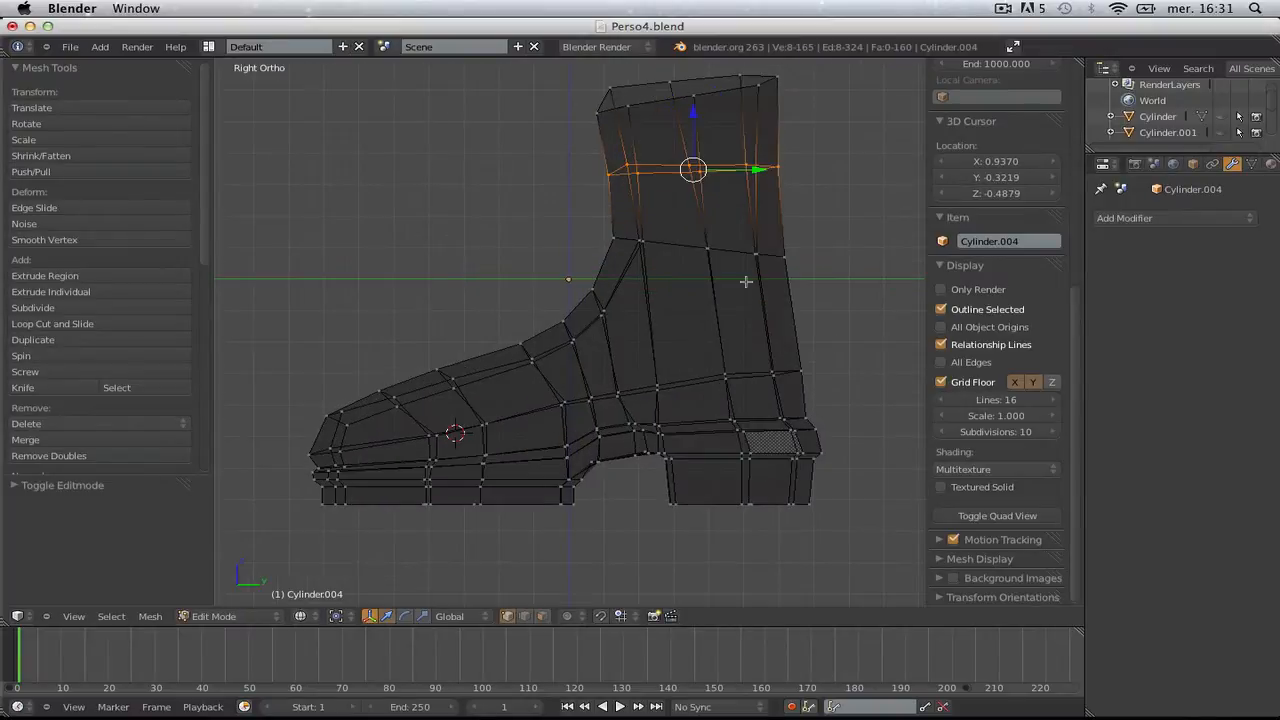
{"action": "key", "text": "z"}
{"action": "key", "text": "s"}
{"action": "key", "text": "z"}
{"action": "key", "text": "0"}
{"action": "key", "text": "Return"}
{"action": "key", "text": "z"}
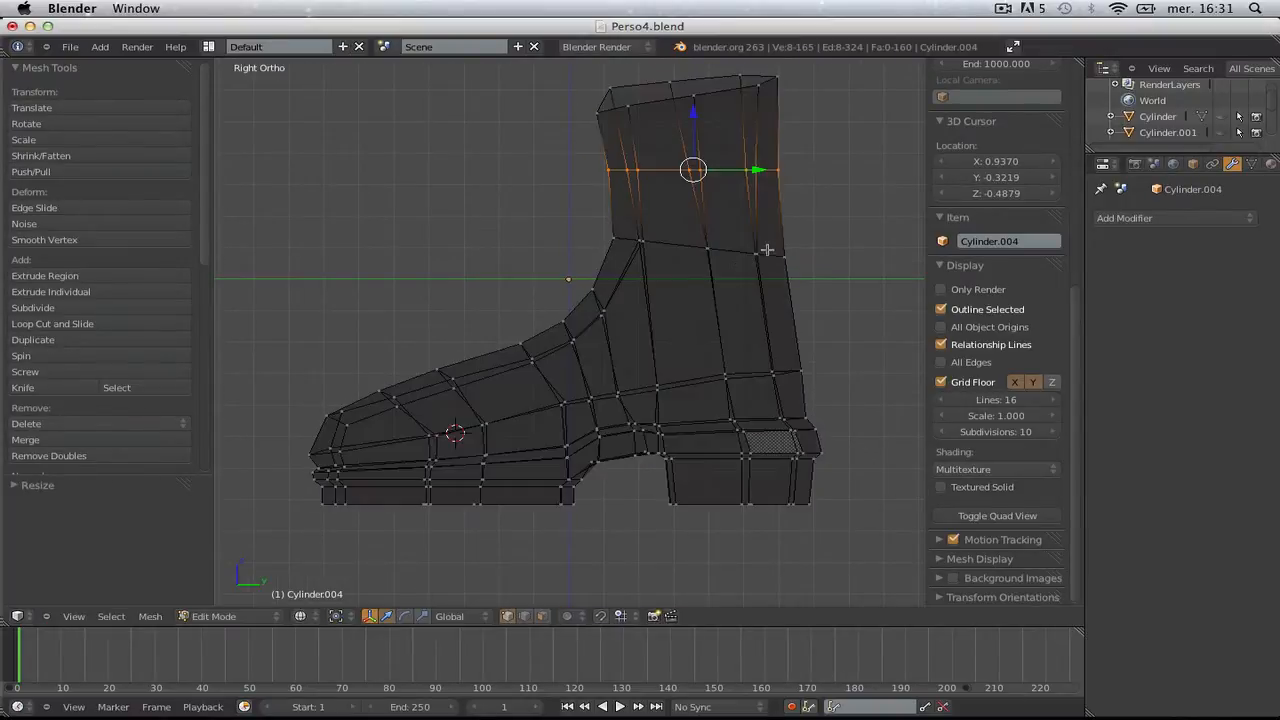
- Check the boot's shape from the front and above, and save the file
{"action": "left_click", "coordinate": [793, 262]}
{"action": "key", "text": "Tab"}
{"action": "scroll", "coordinate": [695, 307], "scroll_direction": "down", "scroll_amount": 2}
{"action": "mouse_move", "coordinate": [540, 312]}
{"action": "middle_mouse_down"}
{"action": "mouse_move", "coordinate": [606, 343]}
{"action": "mouse_move", "coordinate": [766, 377]}
{"action": "mouse_move", "coordinate": [646, 429]}
{"action": "mouse_move", "coordinate": [631, 534]}
{"action": "mouse_move", "coordinate": [734, 406]}
{"action": "middle_mouse_up"}
{"action": "key", "text": "z"}
{"action": "key", "text": "Tab"}
{"action": "scroll", "coordinate": [735, 372], "scroll_direction": "up", "scroll_amount": 2}
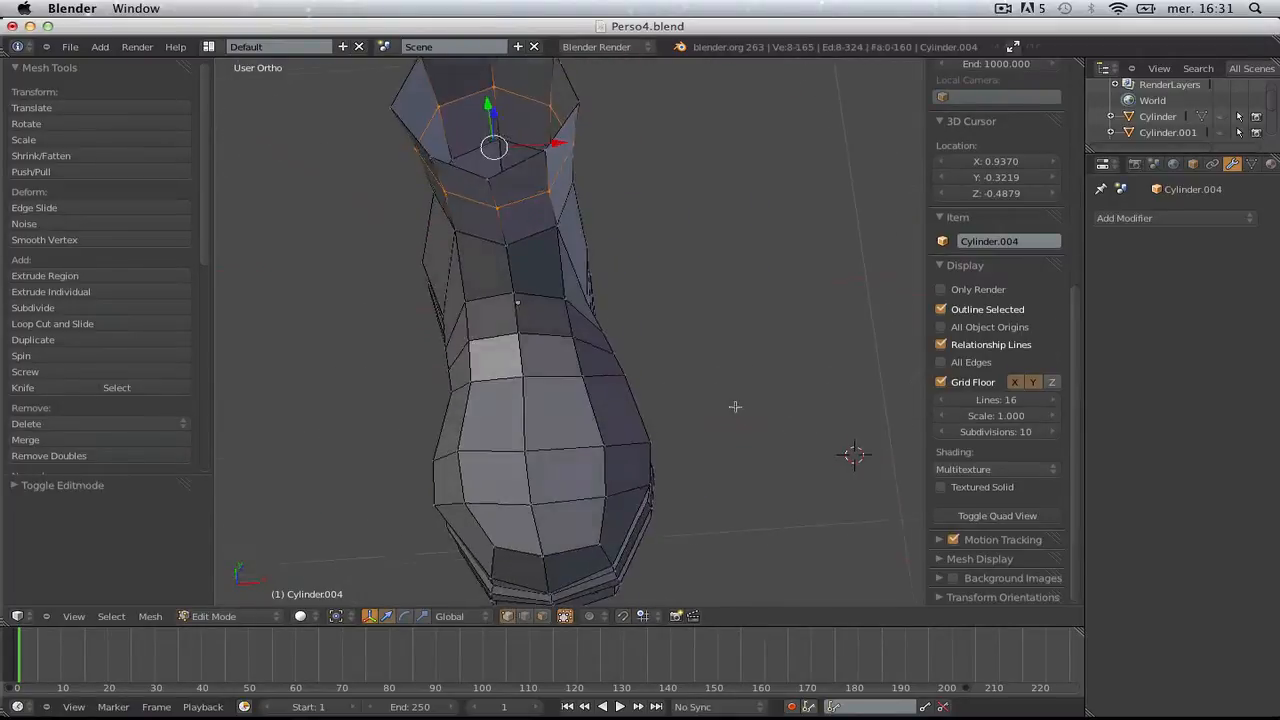
{"action": "key", "text": "Tab"}
{"action": "scroll", "coordinate": [734, 406], "scroll_direction": "down", "scroll_amount": 4}
{"action": "key", "text": "ctrl+s"}
{"action": "left_click", "coordinate": [643, 428]}
- Raise the upper vertices at the front of the boot in the side view to make the toe fuller
{"action": "key", "text": "KP_3"}
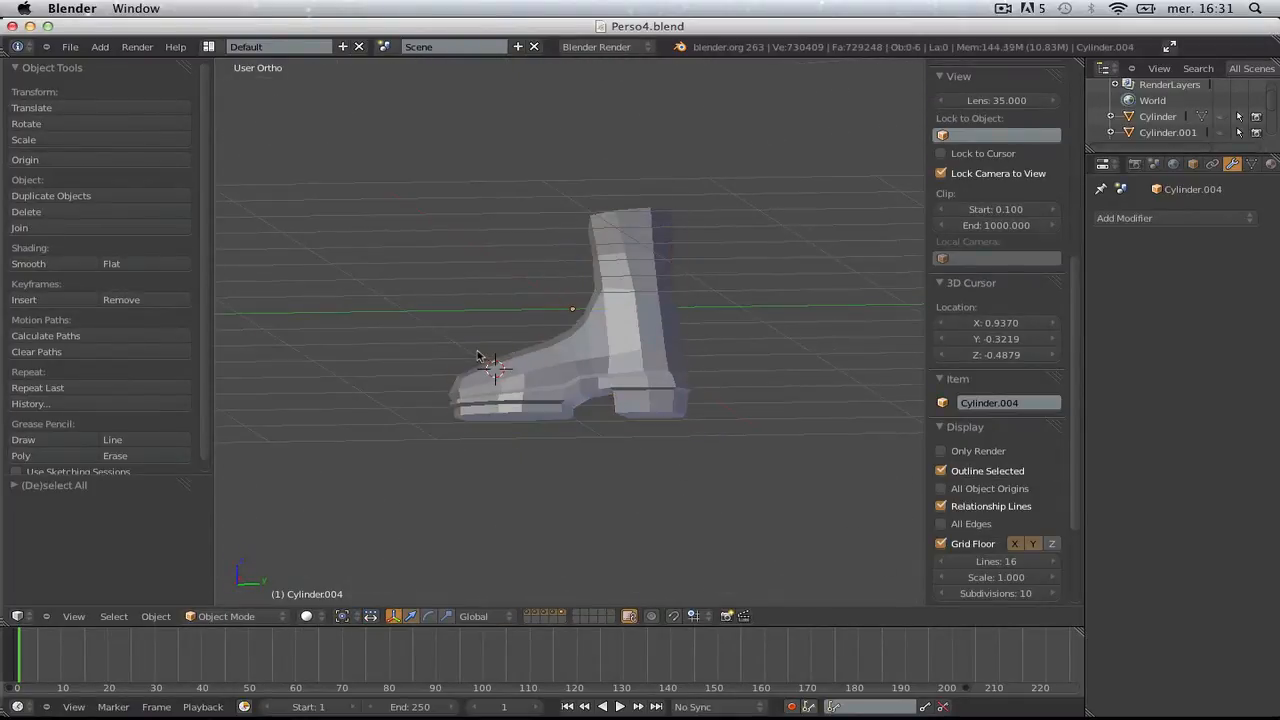
{"action": "key", "text": "Tab"}
{"action": "scroll", "coordinate": [477, 351], "scroll_direction": "up", "scroll_amount": 4}
{"action": "key", "text": "z"}
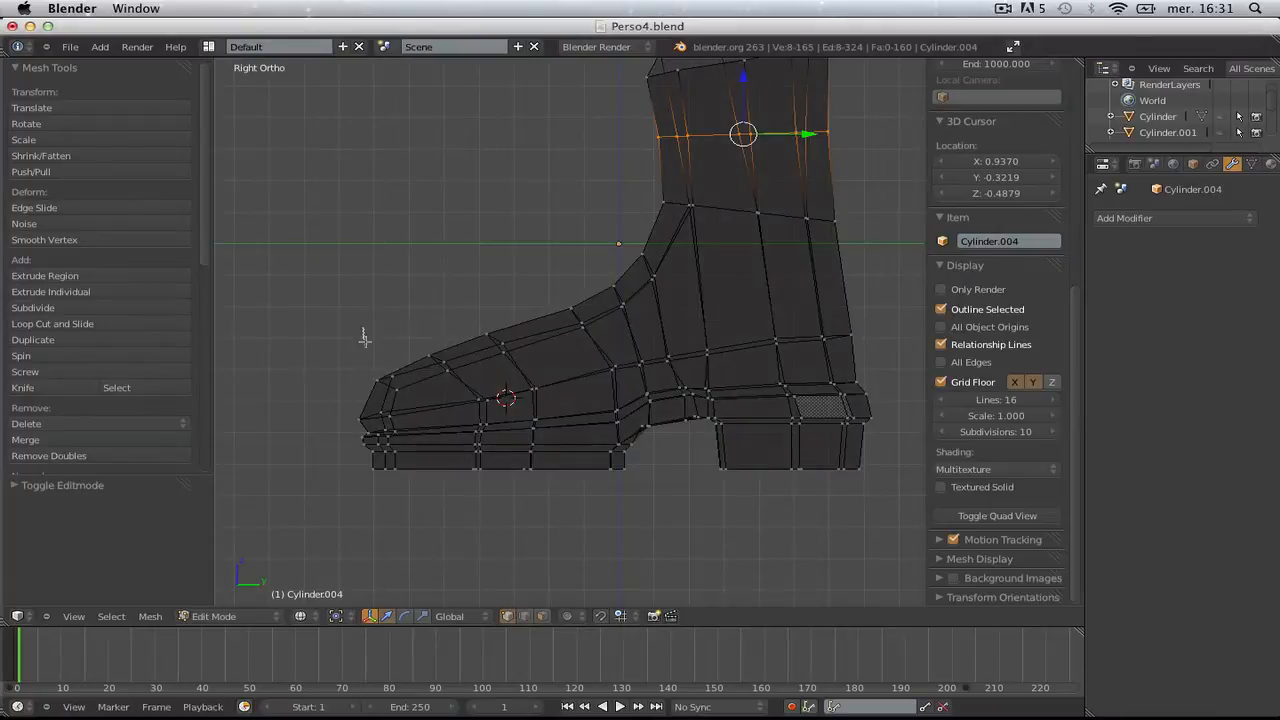
{"action": "left_click_drag", "start_coordinate": [464, 406], "coordinate": [455, 391]}
{"action": "key", "text": "a"}
{"action": "key", "text": "g"}
{"action": "left_click", "coordinate": [443, 362]}
{"action": "key", "text": "a"}
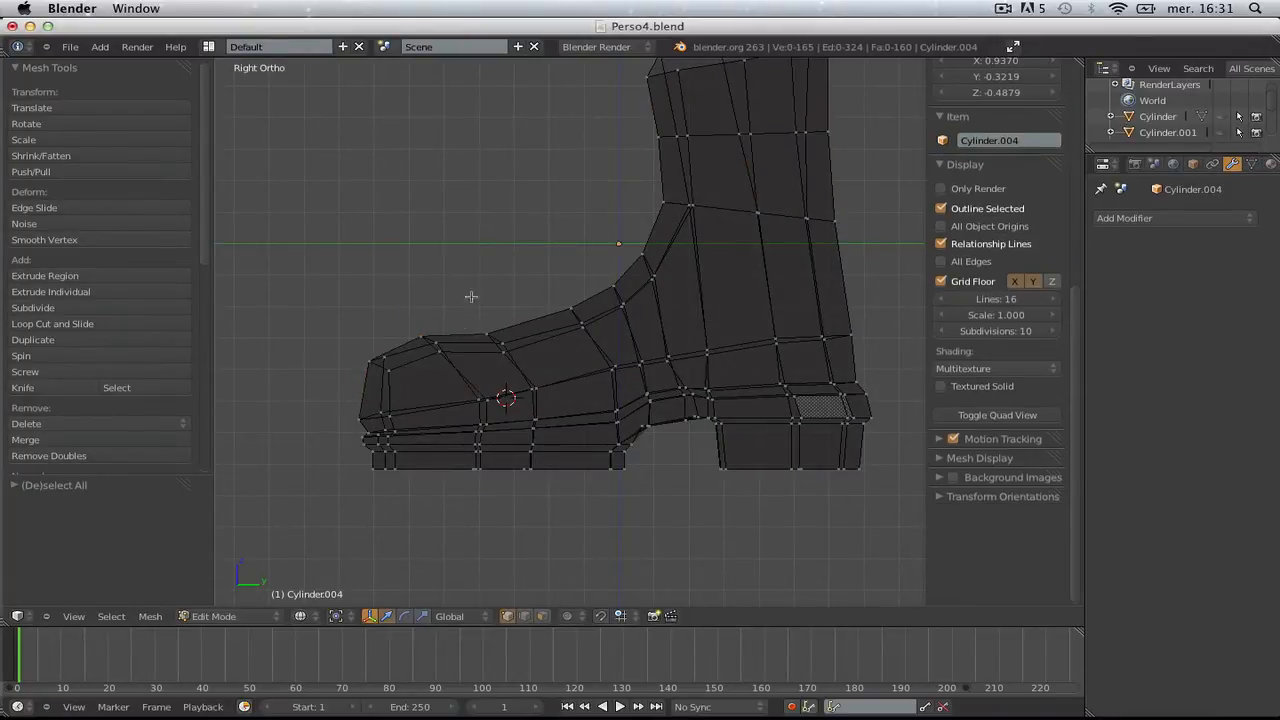
- Nudge the top vertex rows of the toe one after another to round off the toe cap
{"action": "left_click_drag", "start_coordinate": [511, 360], "coordinate": [511, 360]}
{"action": "key", "text": "g"}
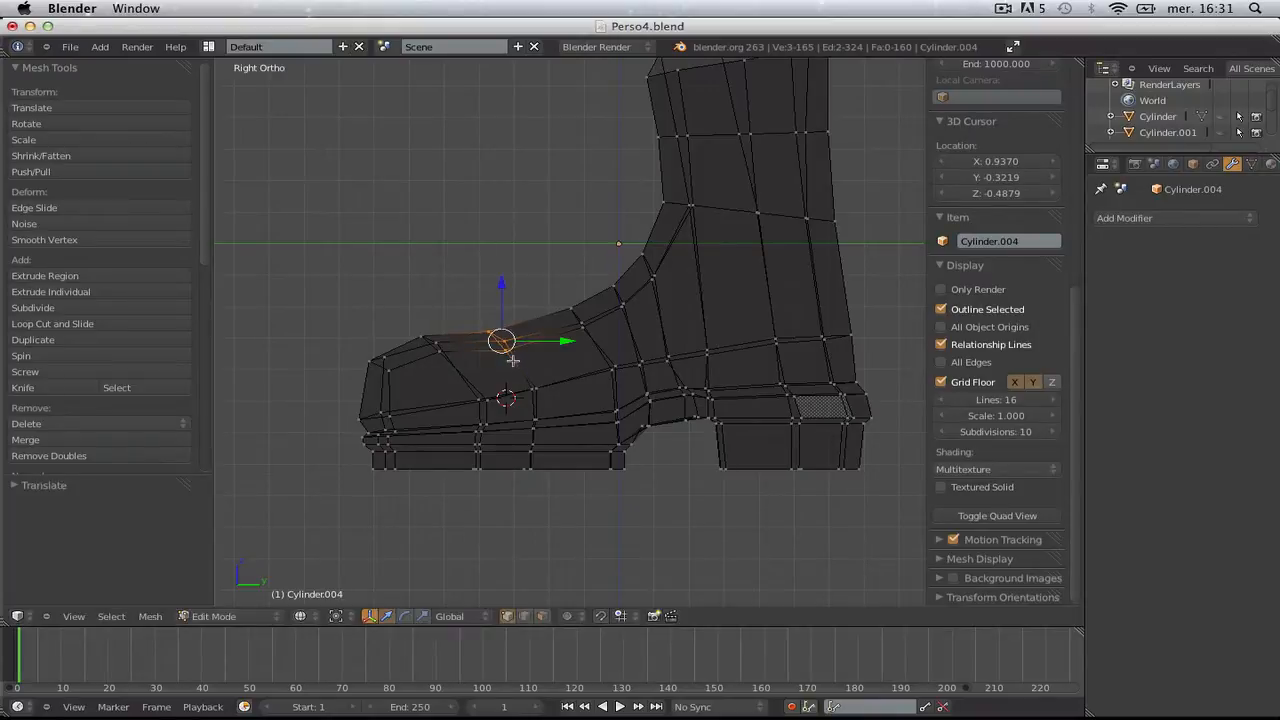
{"action": "key", "text": "a"}
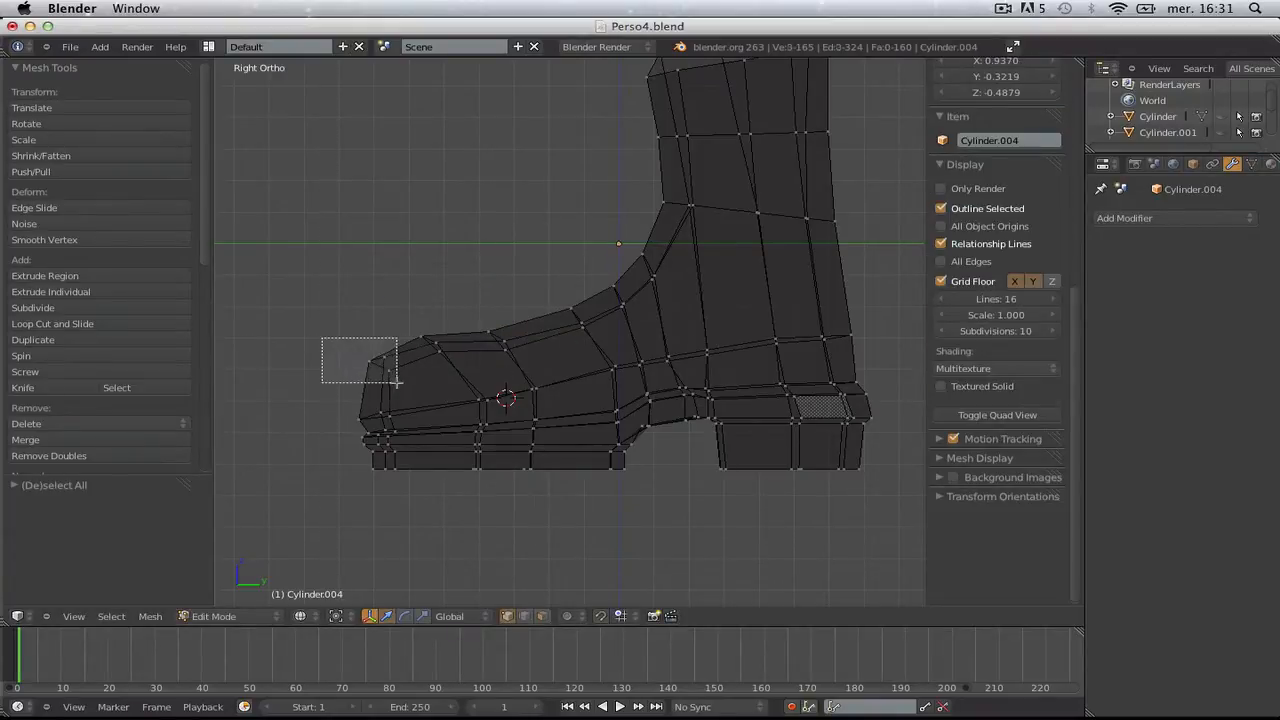
{"action": "left_click_drag", "start_coordinate": [397, 383], "coordinate": [446, 363]}
{"action": "key", "text": "a"}
{"action": "key", "text": "g"}
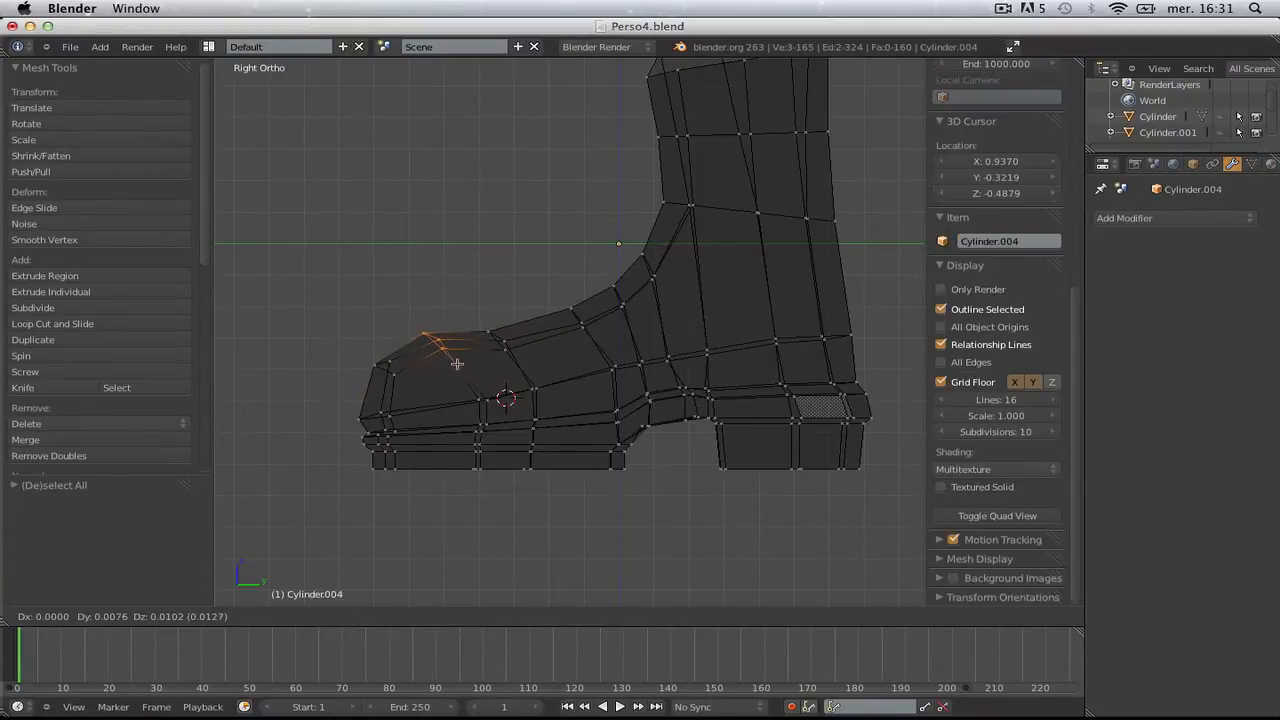
{"action": "key", "text": "a"}
- Lower the frontmost upper toe vertices and shift the vertex row behind the toe cap slightly back
{"action": "key", "text": "b"}
{"action": "left_click_drag", "start_coordinate": [354, 351], "coordinate": [513, 357]}
{"action": "key", "text": "g"}
{"action": "left_click", "coordinate": [426, 399]}
{"action": "key", "text": "a"}
{"action": "key", "text": "a"}
{"action": "key", "text": "g"}
{"action": "left_click", "coordinate": [532, 366]}
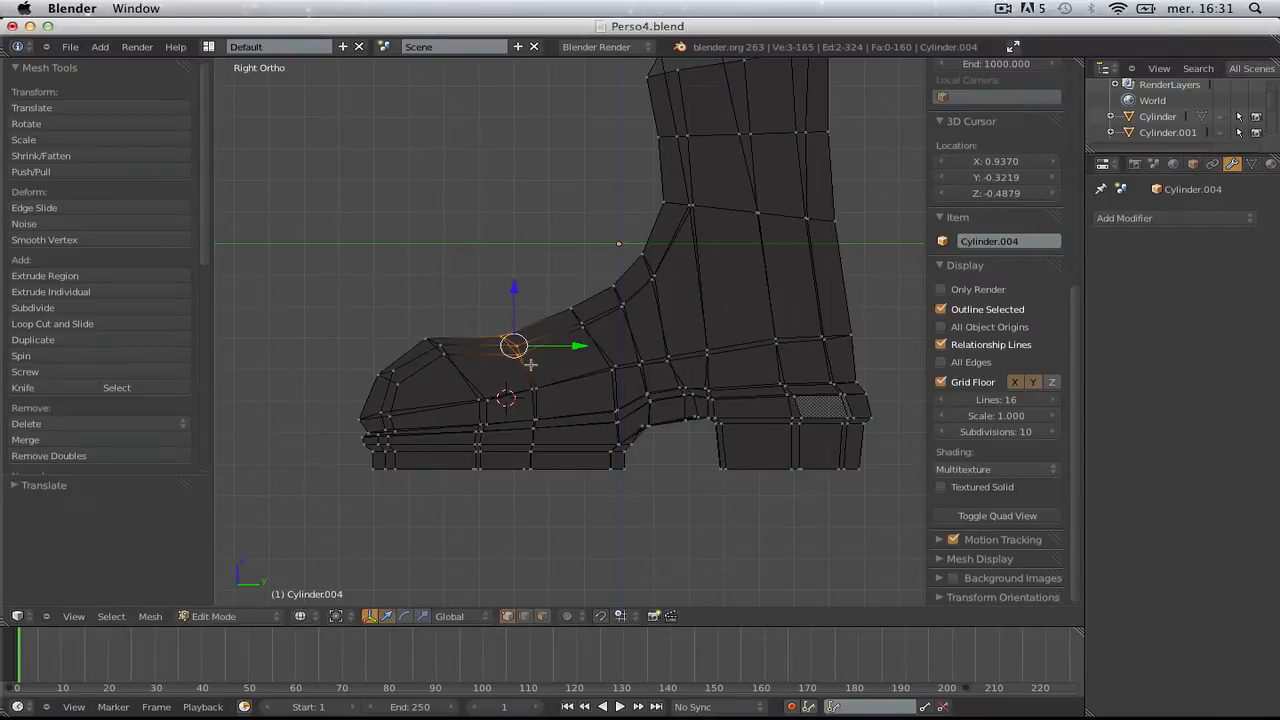
- Nudge the two vertex rows in the middle of the instep to refine its slope
{"action": "key", "text": "a"}
{"action": "key", "text": "b"}
{"action": "left_click_drag", "start_coordinate": [555, 289], "coordinate": [600, 361]}
{"action": "left_click", "coordinate": [596, 364]}
{"action": "key", "text": "a"}
{"action": "key", "text": "b"}
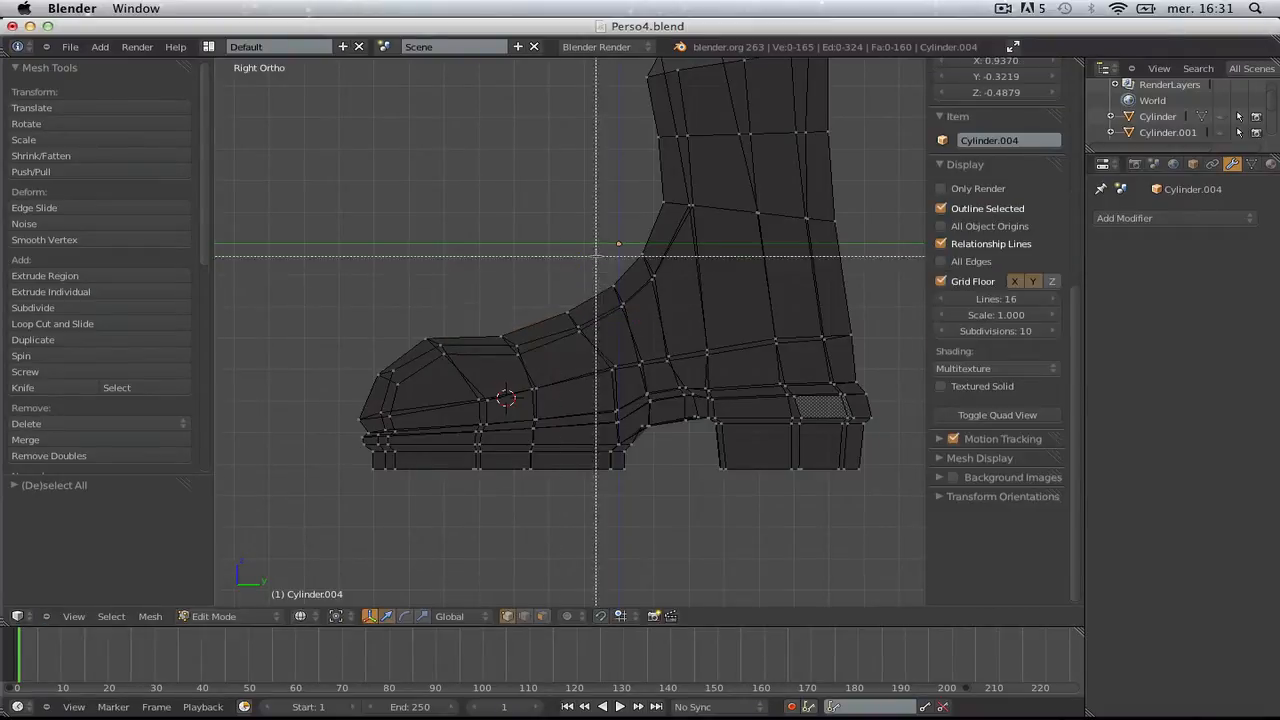
{"action": "left_click_drag", "start_coordinate": [595, 257], "coordinate": [632, 337]}
{"action": "key", "text": "g"}
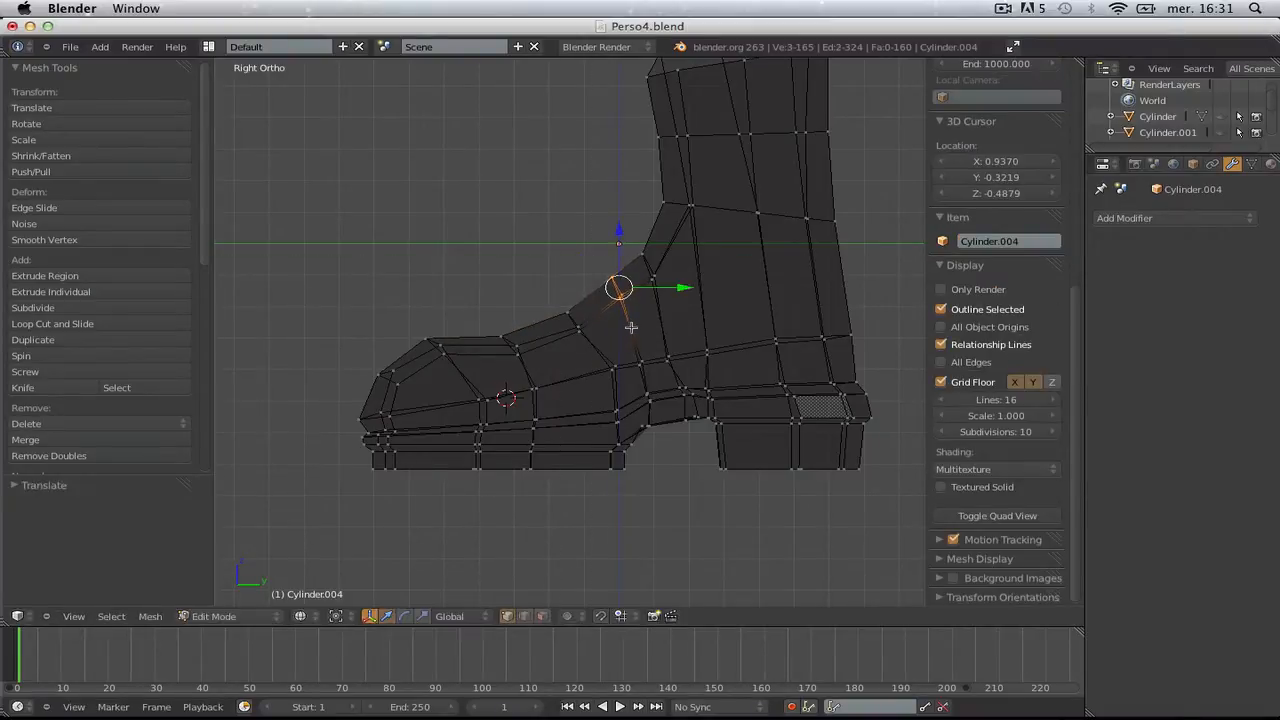
{"action": "right_click", "coordinate": [626, 250]}
- Shift the vertex row at the front bend of the ankle back and slightly up to smooth the curve
{"action": "key", "text": "a"}
{"action": "key", "text": "b"}
{"action": "left_click_drag", "start_coordinate": [627, 238], "coordinate": [676, 304]}
{"action": "key", "text": "g"}
{"action": "right_click", "coordinate": [686, 311]}
{"action": "key", "text": "a"}
{"action": "key", "text": "g"}
{"action": "left_click", "coordinate": [683, 294]}
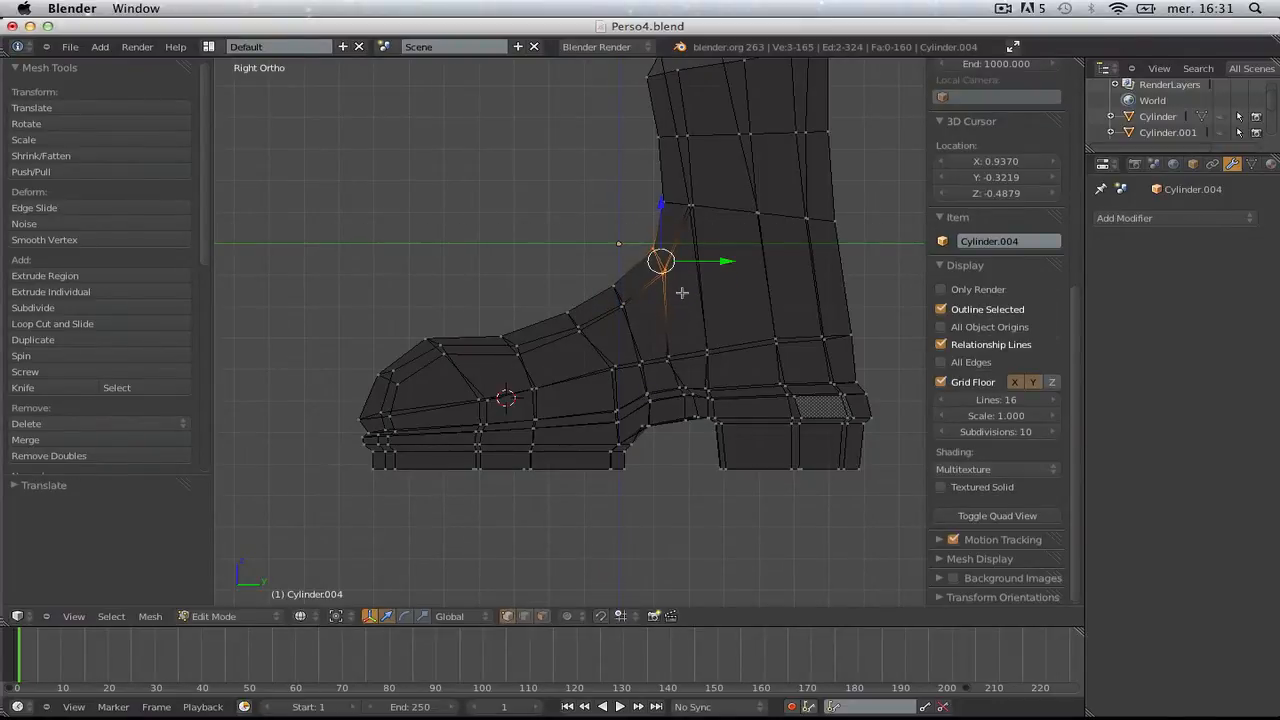
- Select the two side vertices where the toe cap meets the instep and move them slightly down
{"action": "key", "text": "Tab"}
{"action": "scroll", "coordinate": [597, 306], "scroll_direction": "down", "scroll_amount": 3}
{"action": "middle_click_drag", "start_coordinate": [597, 306], "coordinate": [730, 350]}
{"action": "scroll", "coordinate": [730, 350], "scroll_direction": "up", "scroll_amount": 5}
{"action": "key", "text": "Tab"}
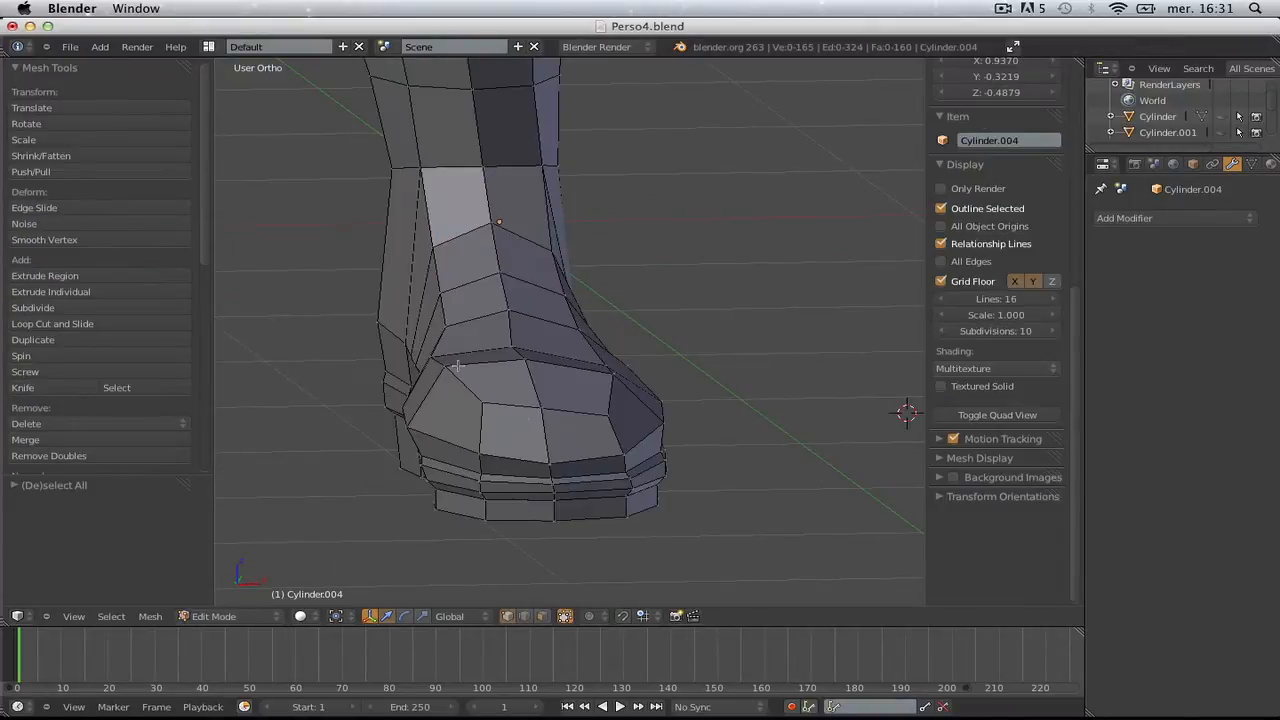
{"action": "right_click", "coordinate": [430, 356], "text": "shift"}
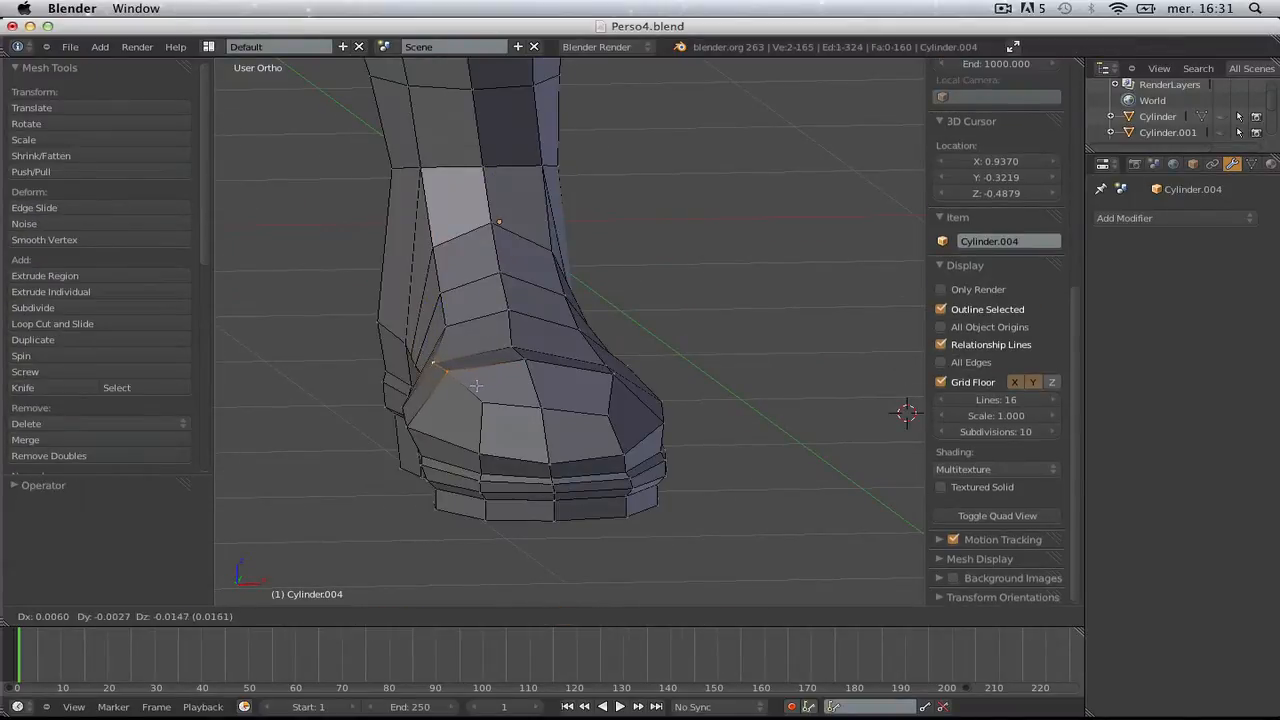
{"action": "left_click", "coordinate": [472, 391]}
{"action": "key", "text": "a"}
{"action": "key", "text": "Tab"}
{"action": "scroll", "coordinate": [520, 398], "scroll_direction": "down", "scroll_amount": 6}
{"action": "middle_click_drag", "start_coordinate": [649, 446], "coordinate": [460, 457]}
- Select the upper toe cap vertices in the side view and apply Smooth to them
{"action": "key", "text": "Tab"}
{"action": "key", "text": "KP_3"}
{"action": "key", "text": "a"}
{"action": "key", "text": "a"}
{"action": "scroll", "coordinate": [457, 449], "scroll_direction": "up", "scroll_amount": 5}
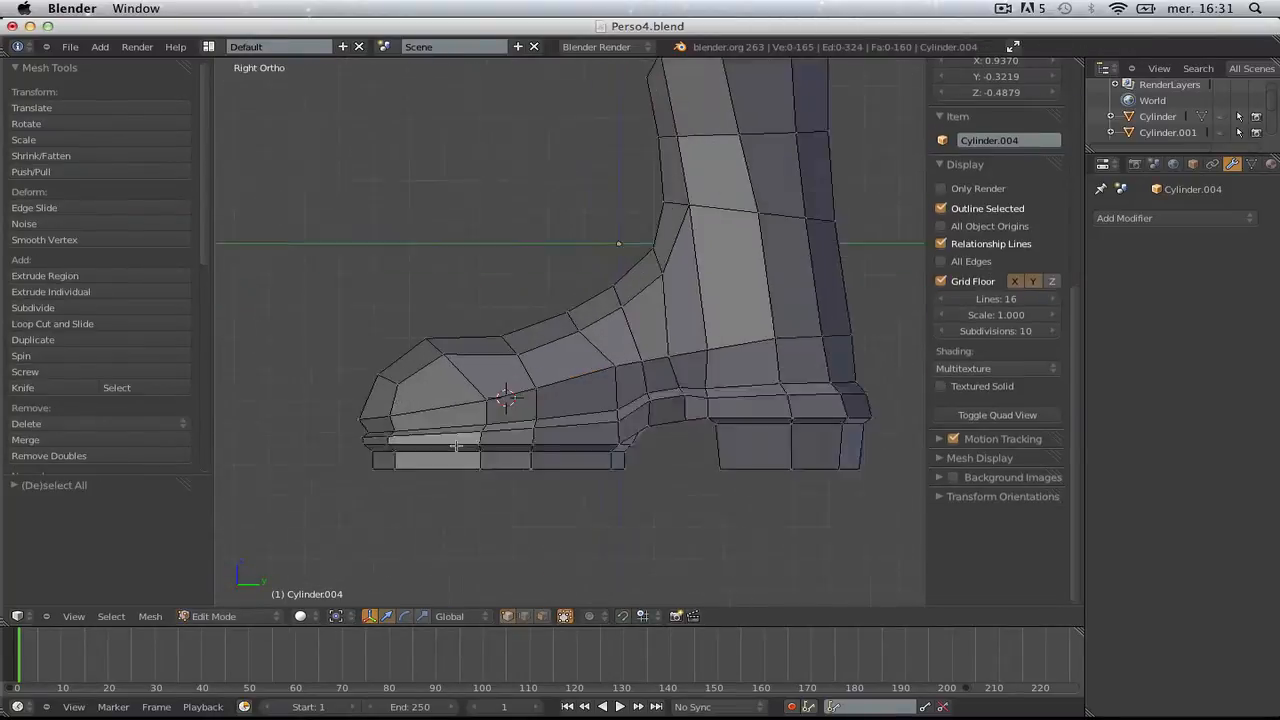
{"action": "scroll", "coordinate": [457, 447], "scroll_direction": "up", "scroll_amount": 2}
{"action": "key", "text": "z"}
{"action": "key", "text": "b"}
{"action": "left_click_drag", "start_coordinate": [315, 312], "coordinate": [460, 418]}
{"action": "key", "text": "w"}
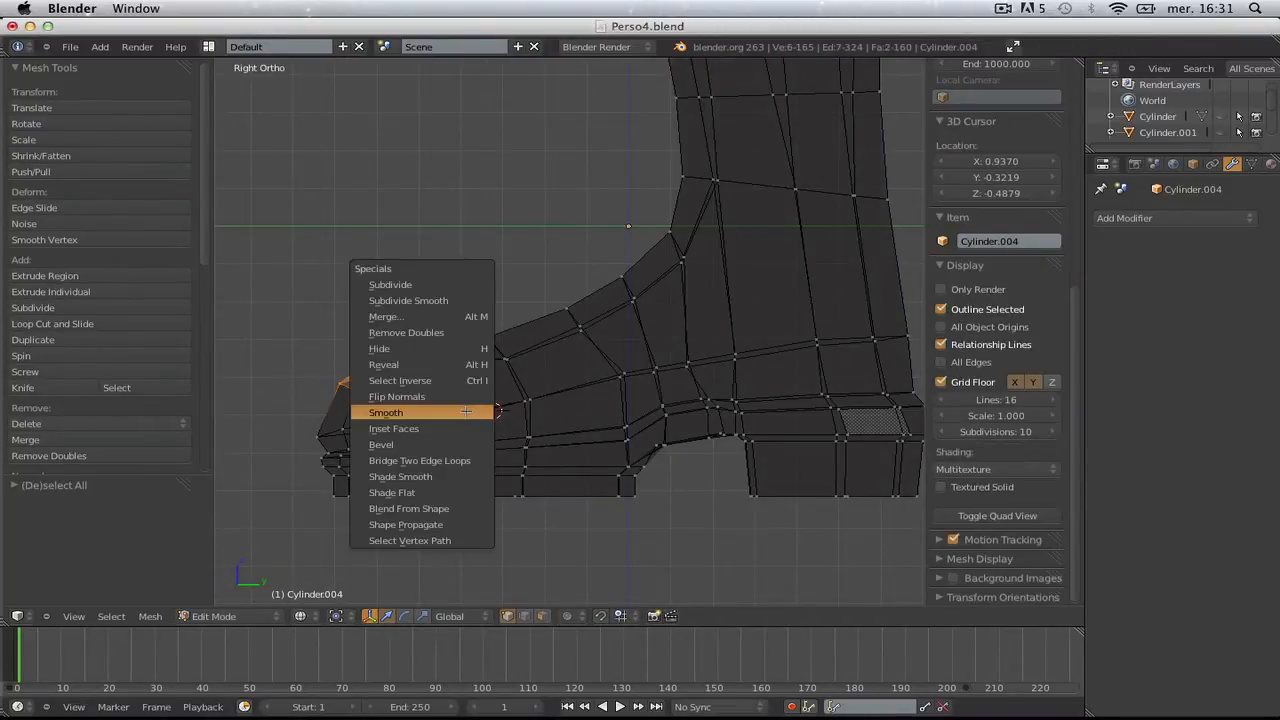
{"action": "left_click", "coordinate": [466, 411]}
{"action": "key", "text": "z"}
{"action": "key", "text": "Tab"}
{"action": "mouse_move", "coordinate": [509, 403]}
{"action": "middle_mouse_down"}
{"action": "mouse_move", "coordinate": [680, 477]}
{"action": "mouse_move", "coordinate": [684, 539]}
{"action": "mouse_move", "coordinate": [643, 519]}
{"action": "middle_mouse_up"}
{"action": "scroll", "coordinate": [684, 539], "scroll_direction": "down", "scroll_amount": 4}
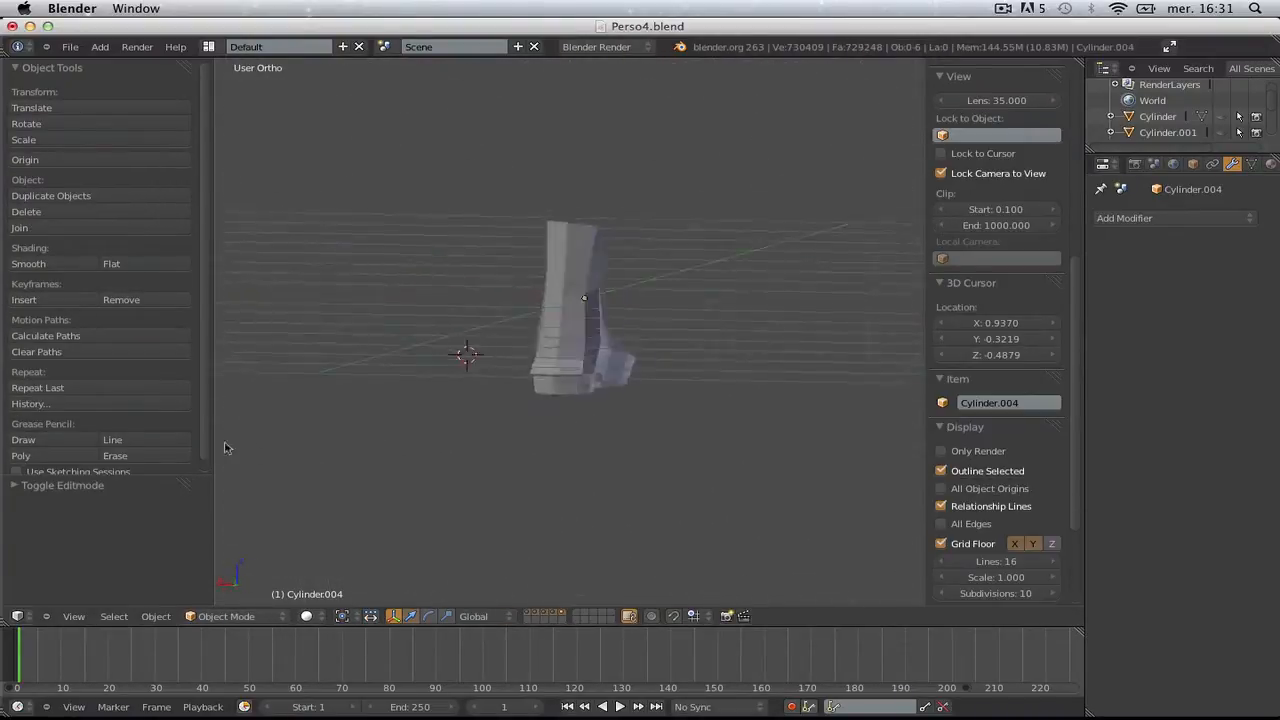
{"action": "middle_click_drag", "start_coordinate": [225, 448], "coordinate": [717, 562]}
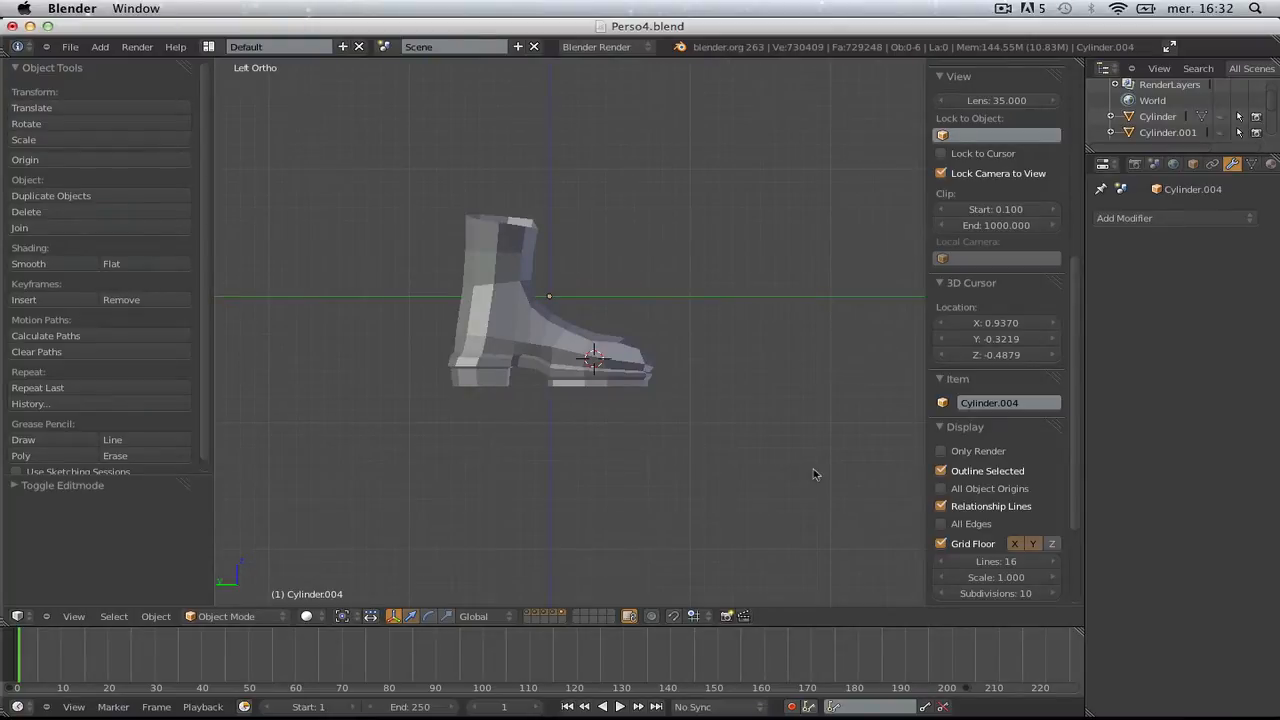
- Try to add an edge loop across the forefoot and widen it along X
{"action": "key", "text": "KP_7"}
{"action": "key", "text": "Tab"}
{"action": "key", "text": "a"}
{"action": "key", "text": "a"}
{"action": "scroll", "coordinate": [669, 423], "scroll_direction": "up", "scroll_amount": 6}
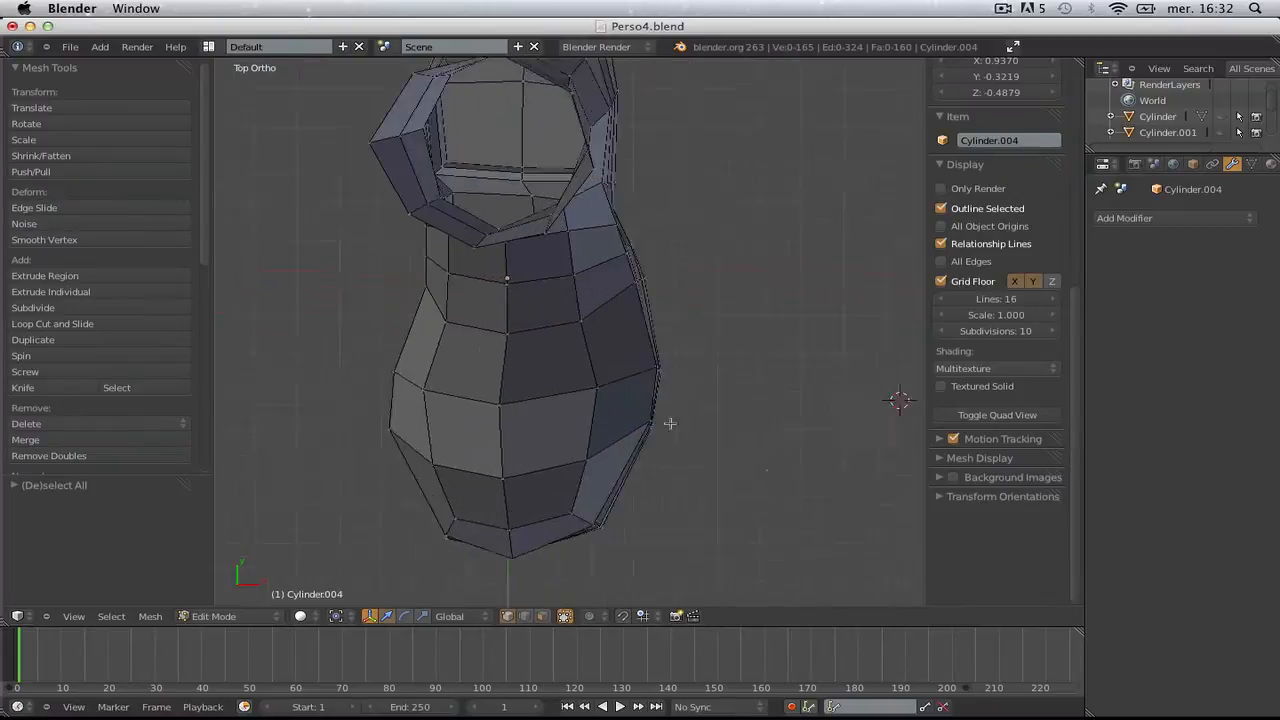
{"action": "key", "text": "z"}
{"action": "middle_click_drag", "start_coordinate": [401, 383], "coordinate": [554, 356], "text": "shift"}
{"action": "left_click", "coordinate": [777, 328]}
{"action": "right_click", "coordinate": [777, 328]}
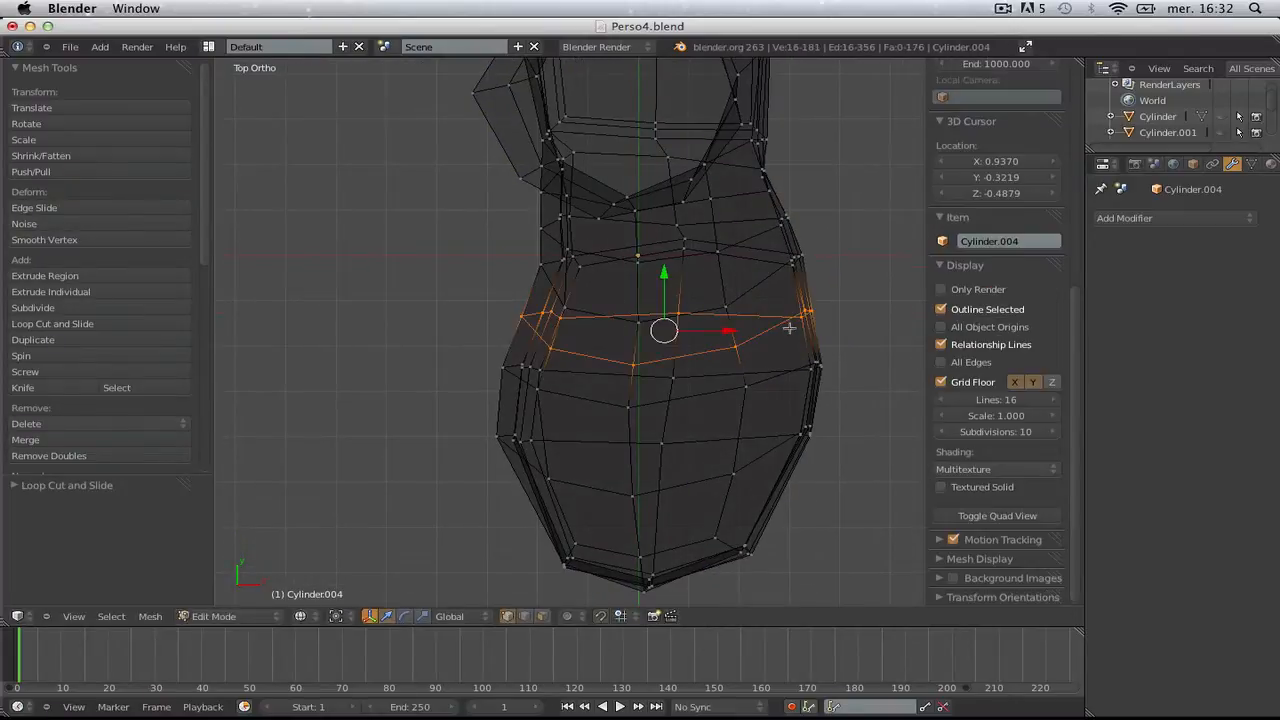
{"action": "key", "text": "s"}
{"action": "key", "text": "x"}
{"action": "left_click", "coordinate": [870, 329]}
{"action": "key", "text": "Tab"}
{"action": "key", "text": "z"}
{"action": "mouse_move", "coordinate": [829, 363]}
{"action": "middle_mouse_down"}
{"action": "mouse_move", "coordinate": [777, 391]}
{"action": "mouse_move", "coordinate": [783, 355]}
{"action": "middle_mouse_up"}
{"action": "key", "text": "z"}
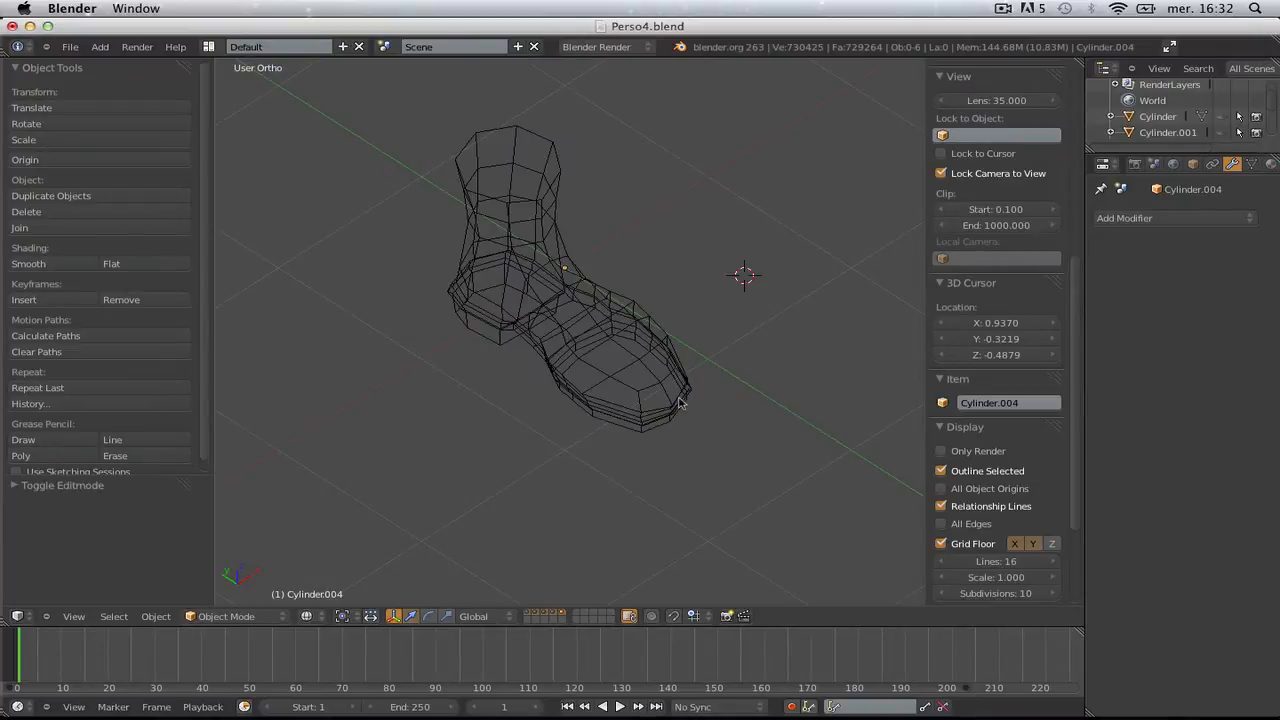
{"action": "key", "text": "z"}
- Try to widen the edge loop around the midfoot along X
{"action": "key", "text": "KP_7"}
{"action": "key", "text": "Tab"}
{"action": "scroll", "coordinate": [646, 363], "scroll_direction": "up", "scroll_amount": 4}
{"action": "key", "text": "z"}
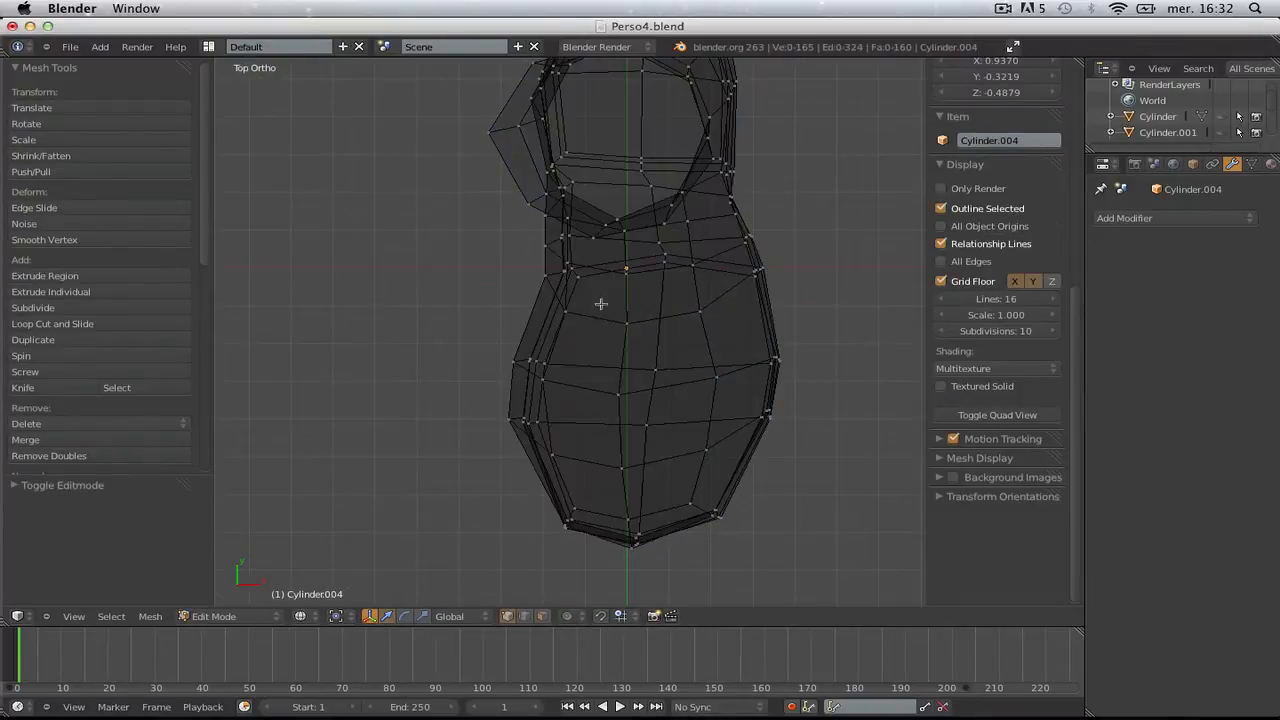
{"action": "right_click", "coordinate": [600, 308], "text": "alt"}
{"action": "key", "text": "s"}
{"action": "key", "text": "x"}
{"action": "left_click", "coordinate": [830, 318]}
{"action": "key", "text": "g"}
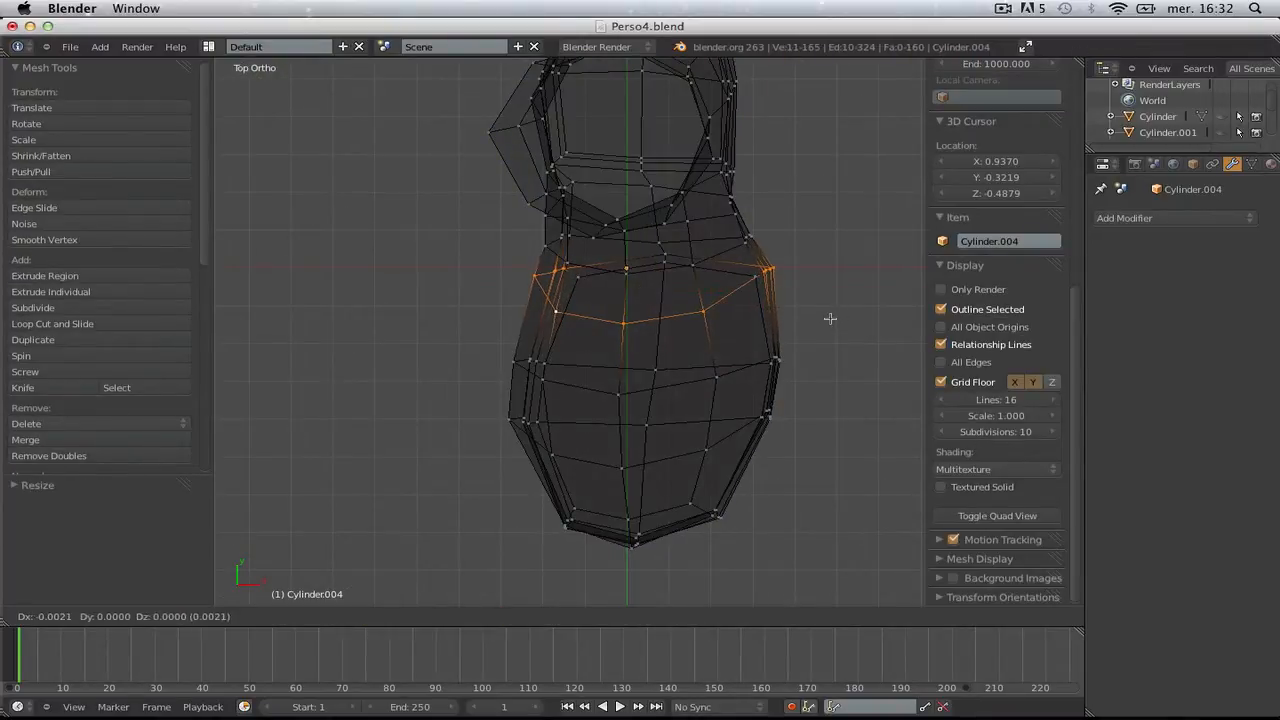
{"action": "right_click", "coordinate": [829, 318]}
{"action": "key", "text": "a"}
{"action": "key", "text": "ctrl+z"}
{"action": "key", "text": "ctrl+z"}
{"action": "key", "text": "a"}
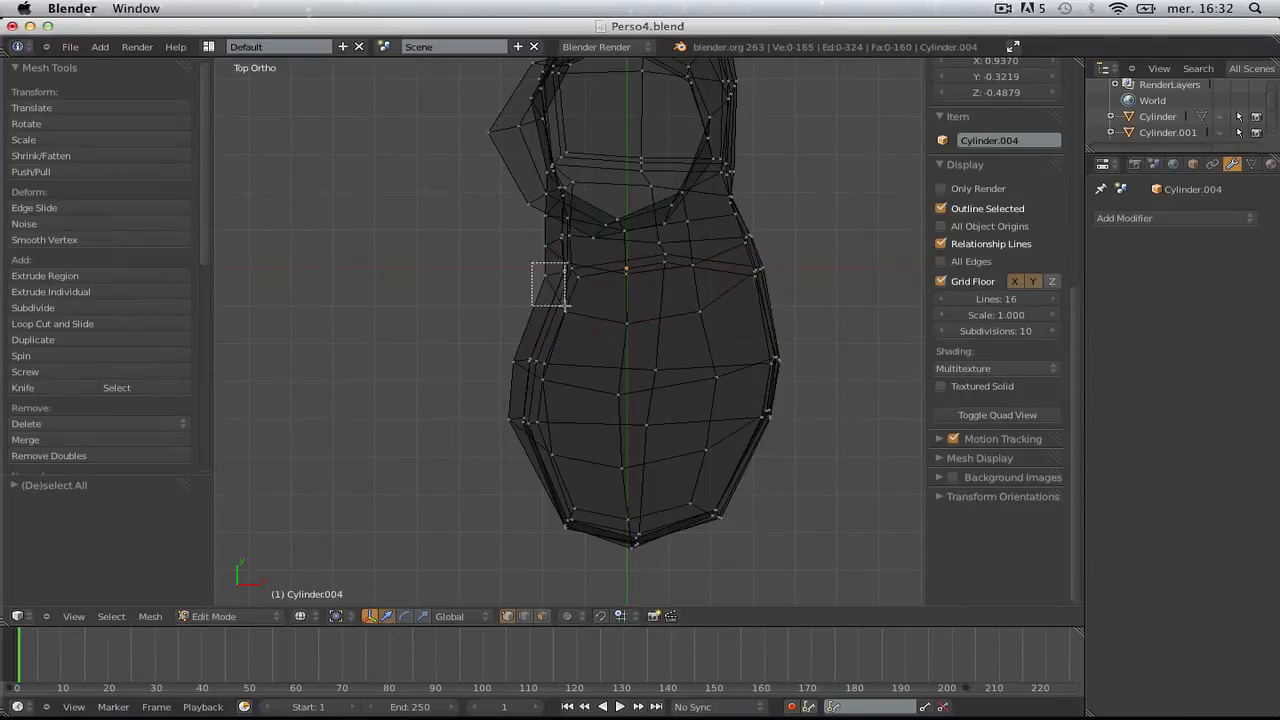
- Move the midfoot vertices on both sides of the boot outward in the top view
{"action": "left_click_drag", "start_coordinate": [566, 308], "coordinate": [566, 309]}
{"action": "key", "text": "z"}
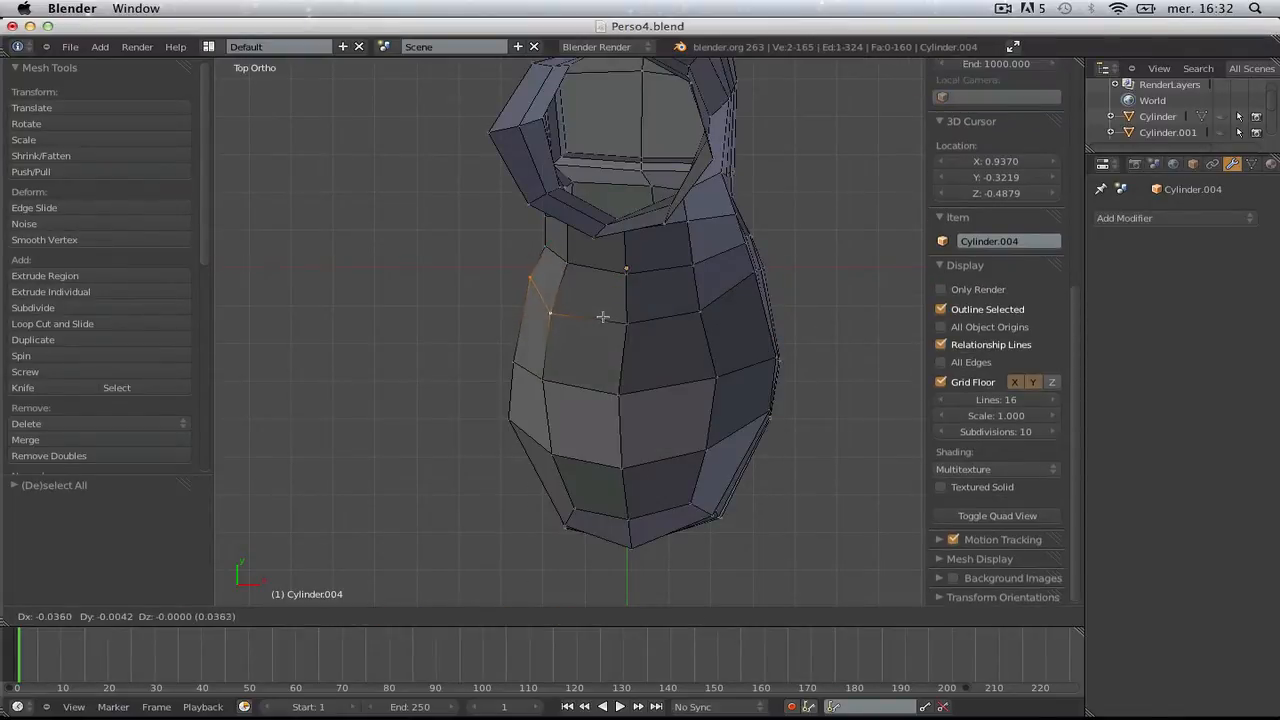
{"action": "left_click", "coordinate": [603, 317]}
{"action": "key", "text": "a"}
{"action": "key", "text": "z"}
{"action": "key", "text": "b"}
{"action": "left_click_drag", "start_coordinate": [738, 259], "coordinate": [790, 287]}
{"action": "key", "text": "g"}
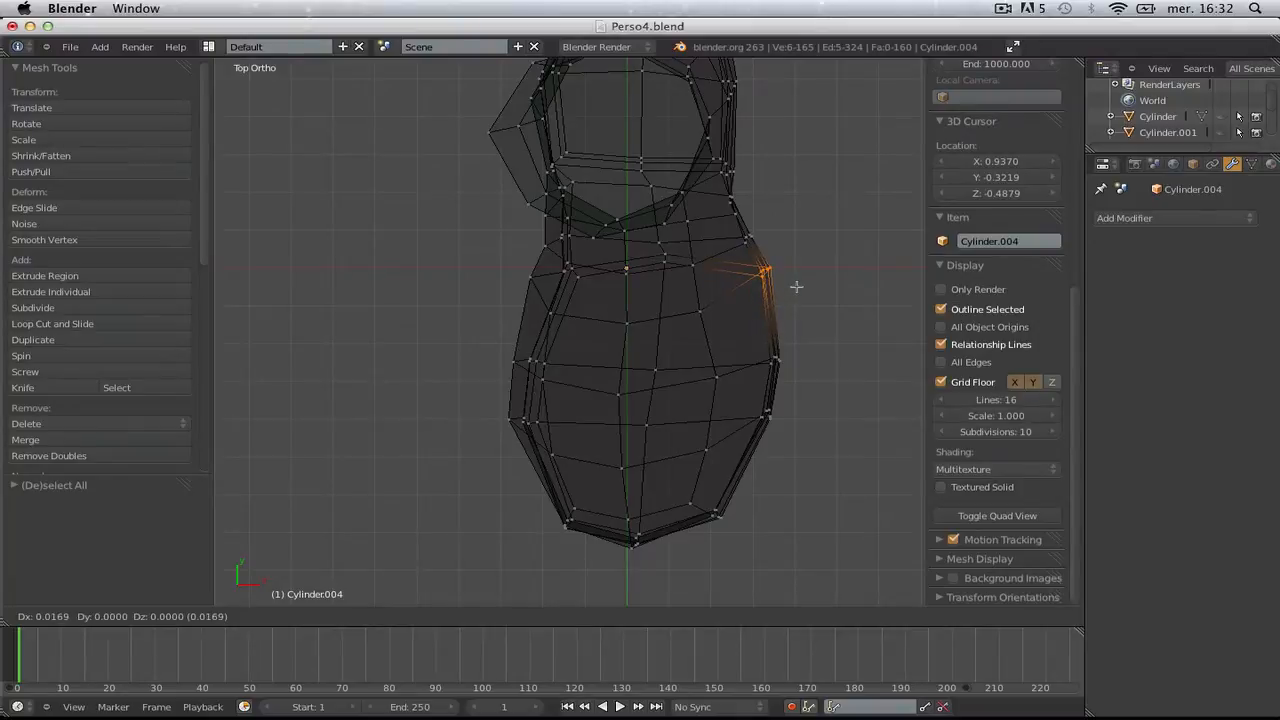
{"action": "left_click", "coordinate": [796, 287]}
{"action": "key", "text": "Tab"}
{"action": "scroll", "coordinate": [740, 360], "scroll_direction": "down", "scroll_amount": 5}
{"action": "key", "text": "z"}
{"action": "mouse_move", "coordinate": [740, 360]}
{"action": "middle_mouse_down"}
{"action": "mouse_move", "coordinate": [634, 443]}
{"action": "mouse_move", "coordinate": [717, 393]}
{"action": "mouse_move", "coordinate": [472, 477]}
{"action": "mouse_move", "coordinate": [689, 420]}
{"action": "middle_mouse_up"}
- Shorten the toe half of the boot by scaling it along Y and move it slightly toward the heel
{"action": "key", "text": "KP_7"}
{"action": "key", "text": "Tab"}
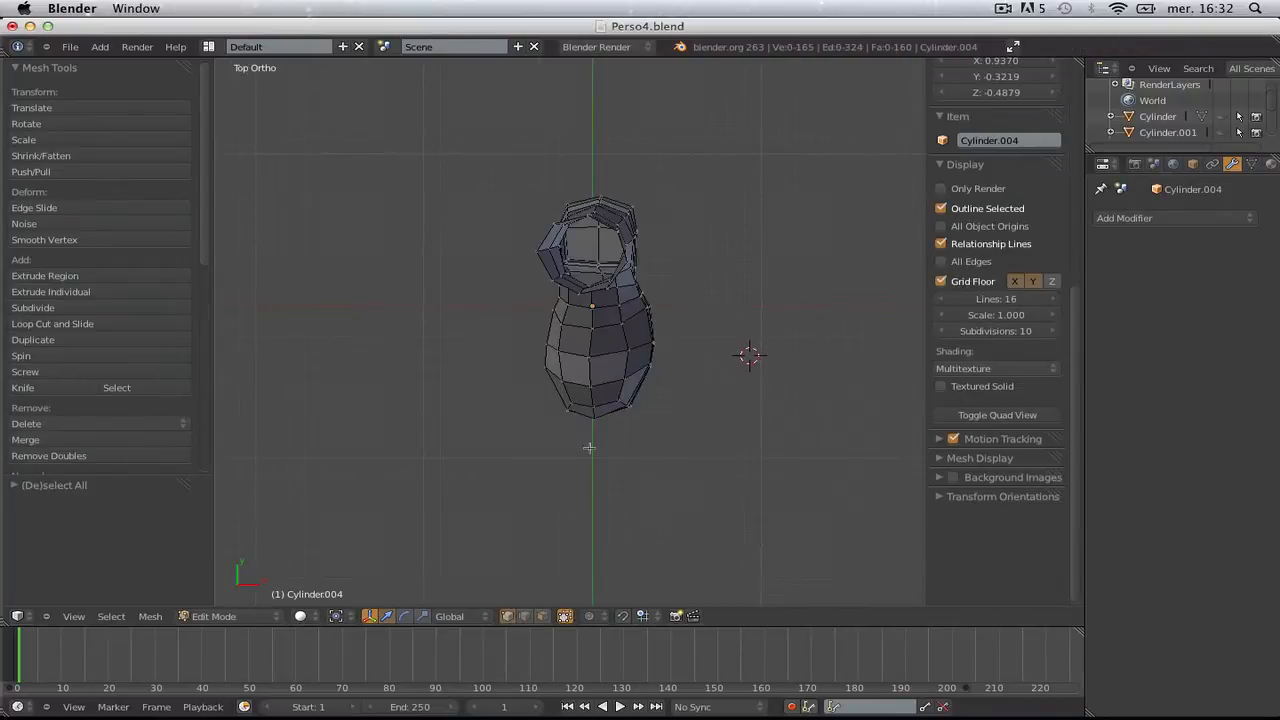
{"action": "key", "text": "z"}
{"action": "scroll", "coordinate": [538, 353], "scroll_direction": "up", "scroll_amount": 2}
{"action": "left_click_drag", "start_coordinate": [532, 342], "coordinate": [698, 462]}
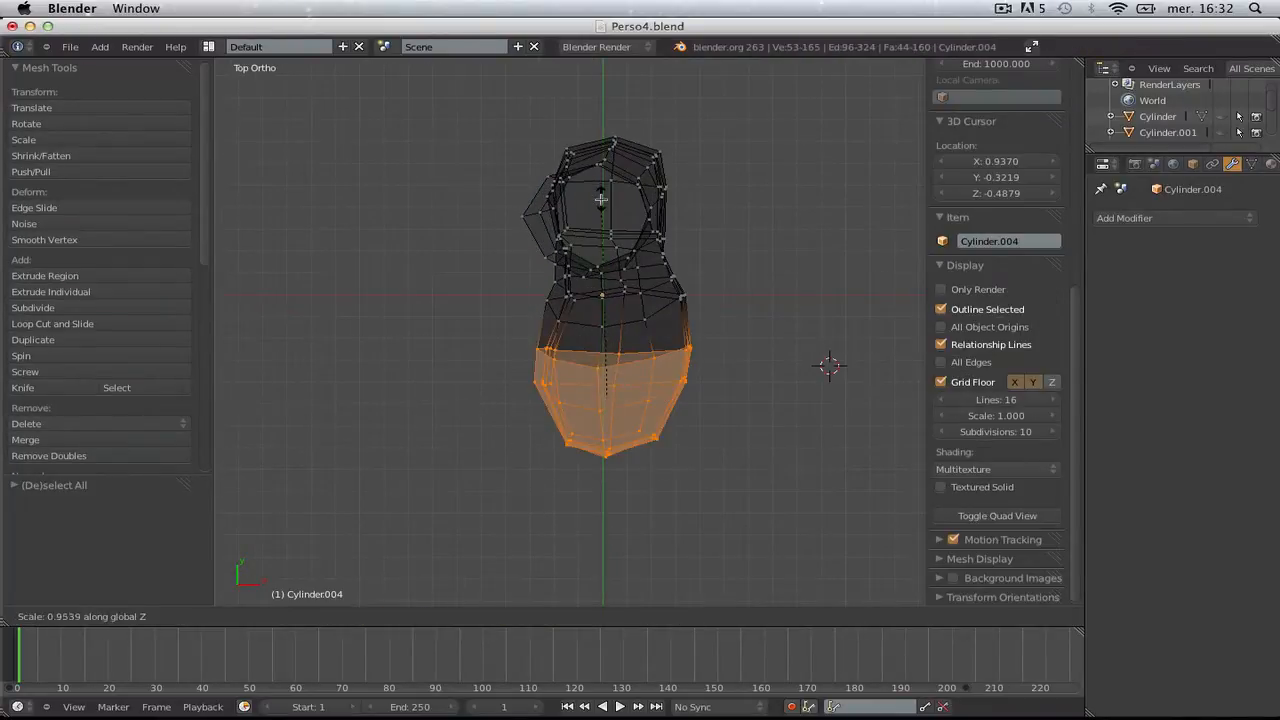
{"action": "key", "text": "s"}
{"action": "key", "text": "y"}
{"action": "left_click", "coordinate": [600, 226]}
{"action": "key", "text": "g"}
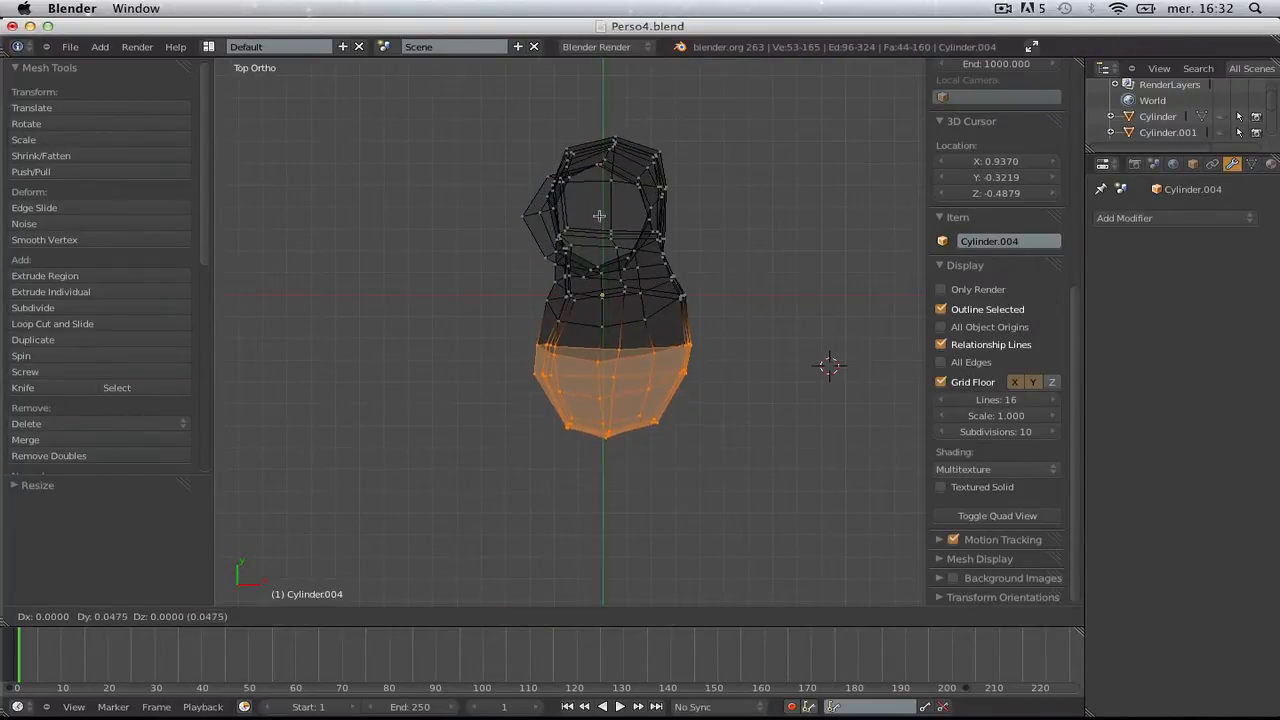
{"action": "key", "text": "a"}
- Select the front half of the boot from the midfoot to the toe and scale it along X in two passes
{"action": "scroll", "coordinate": [545, 319], "scroll_direction": "down", "scroll_amount": 1}
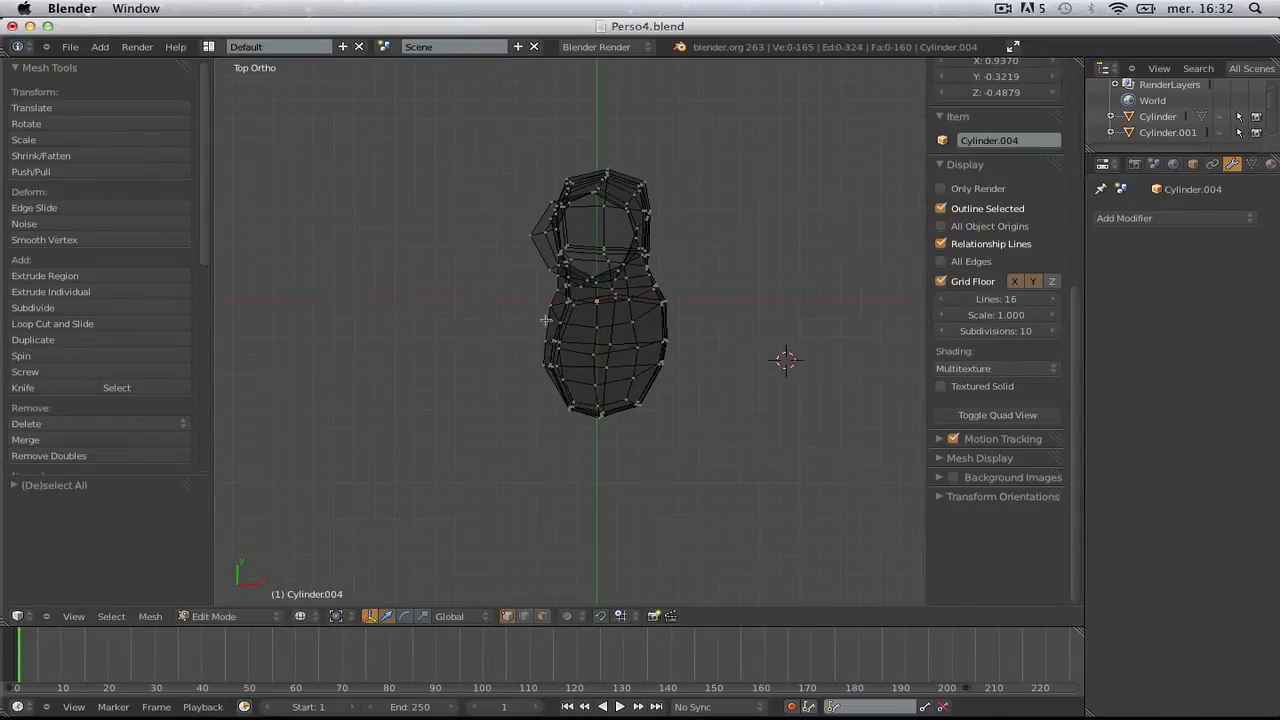
{"action": "left_click_drag", "start_coordinate": [516, 296], "coordinate": [788, 477]}
{"action": "key", "text": "s"}
{"action": "key", "text": "x"}
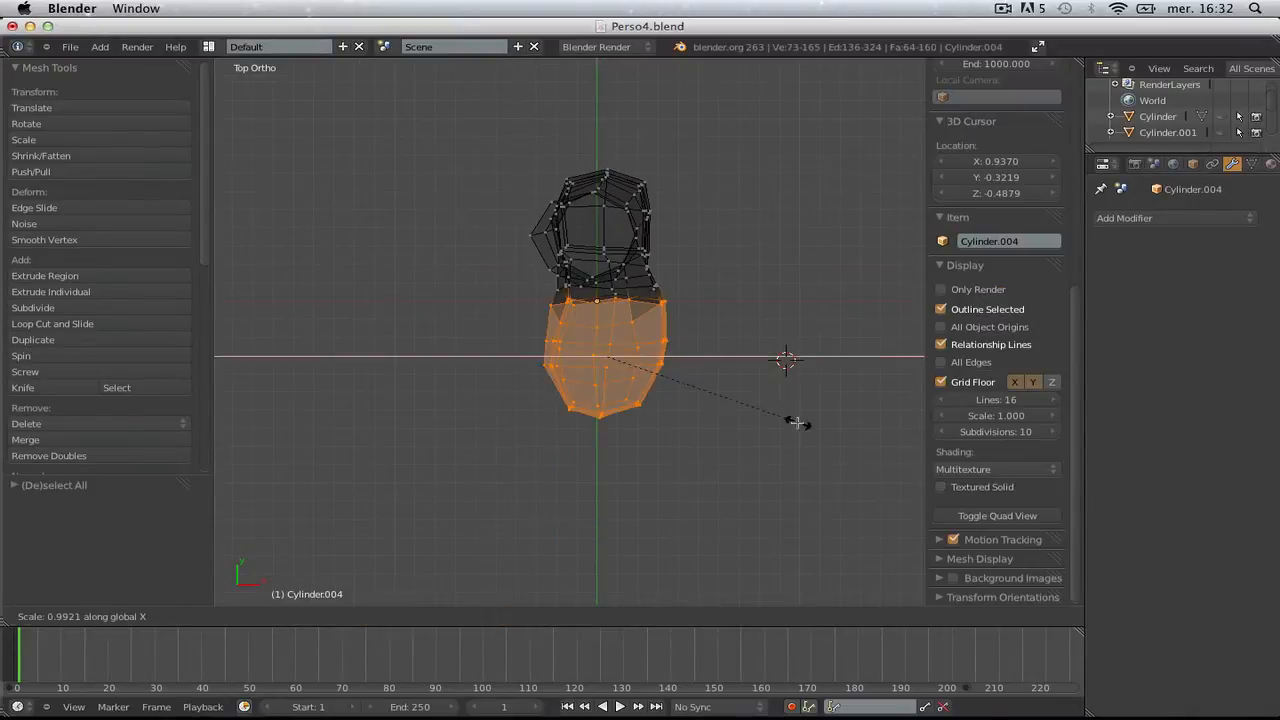
{"action": "left_click", "coordinate": [785, 423]}
{"action": "key", "text": "Tab"}
{"action": "key", "text": "z"}
{"action": "scroll", "coordinate": [743, 457], "scroll_direction": "down", "scroll_amount": 1}
{"action": "middle_click_drag", "start_coordinate": [743, 457], "coordinate": [480, 374]}
{"action": "scroll", "coordinate": [720, 400], "scroll_direction": "up", "scroll_amount": 3}
{"action": "key", "text": "Tab"}
{"action": "key", "text": "s"}
{"action": "key", "text": "x"}
{"action": "left_click", "coordinate": [704, 411]}
- Examine the boot's silhouette from the side and from behind
{"action": "key", "text": "KP_3"}
{"action": "key", "text": "a"}
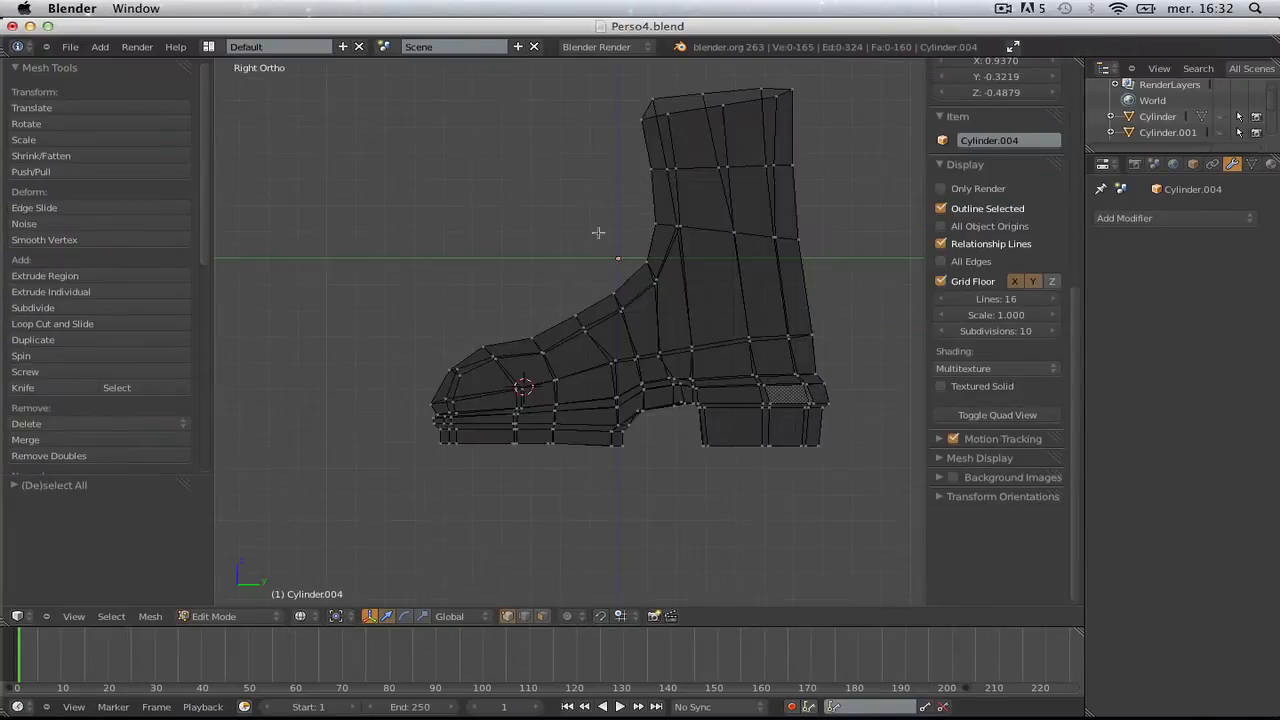
{"action": "left_click_drag", "start_coordinate": [583, 334], "coordinate": [586, 334]}
{"action": "key", "text": "Tab"}
{"action": "key", "text": "z"}
{"action": "scroll", "coordinate": [630, 328], "scroll_direction": "down", "scroll_amount": 3}
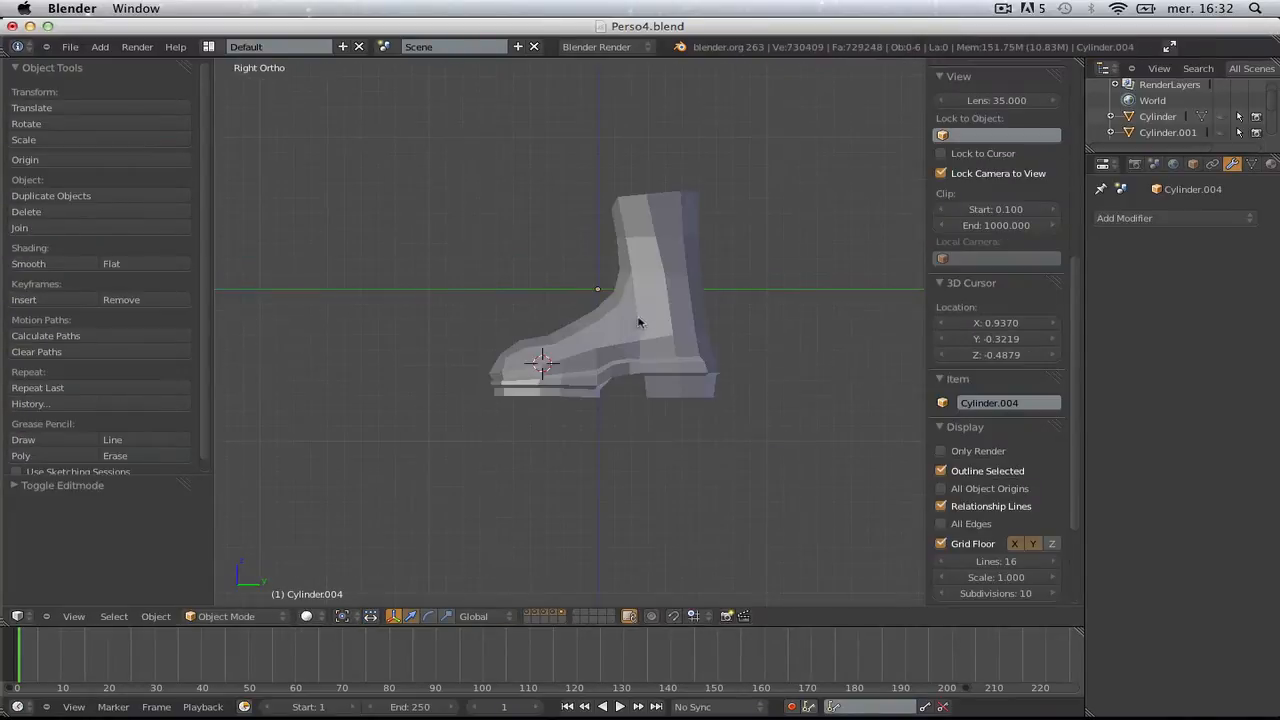
{"action": "middle_click_drag", "start_coordinate": [766, 350], "coordinate": [496, 395]}
{"action": "key", "text": "Tab"}
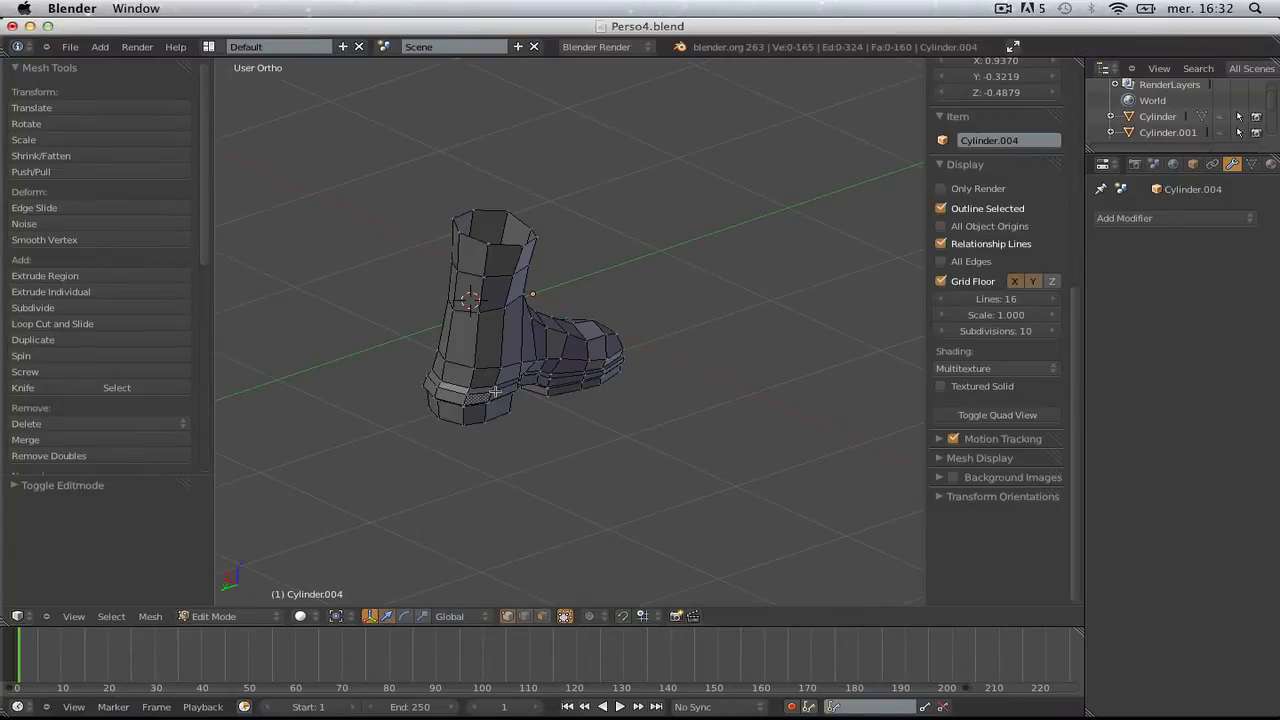
{"action": "key", "text": "Tab"}
- Lower the side vertices of the edge line above the sole across the forefoot, midfoot and arch in the right view
{"action": "key", "text": "KP_3"}
{"action": "key", "text": "Tab"}
{"action": "scroll", "coordinate": [560, 354], "scroll_direction": "up", "scroll_amount": 2}
{"action": "key", "text": "z"}
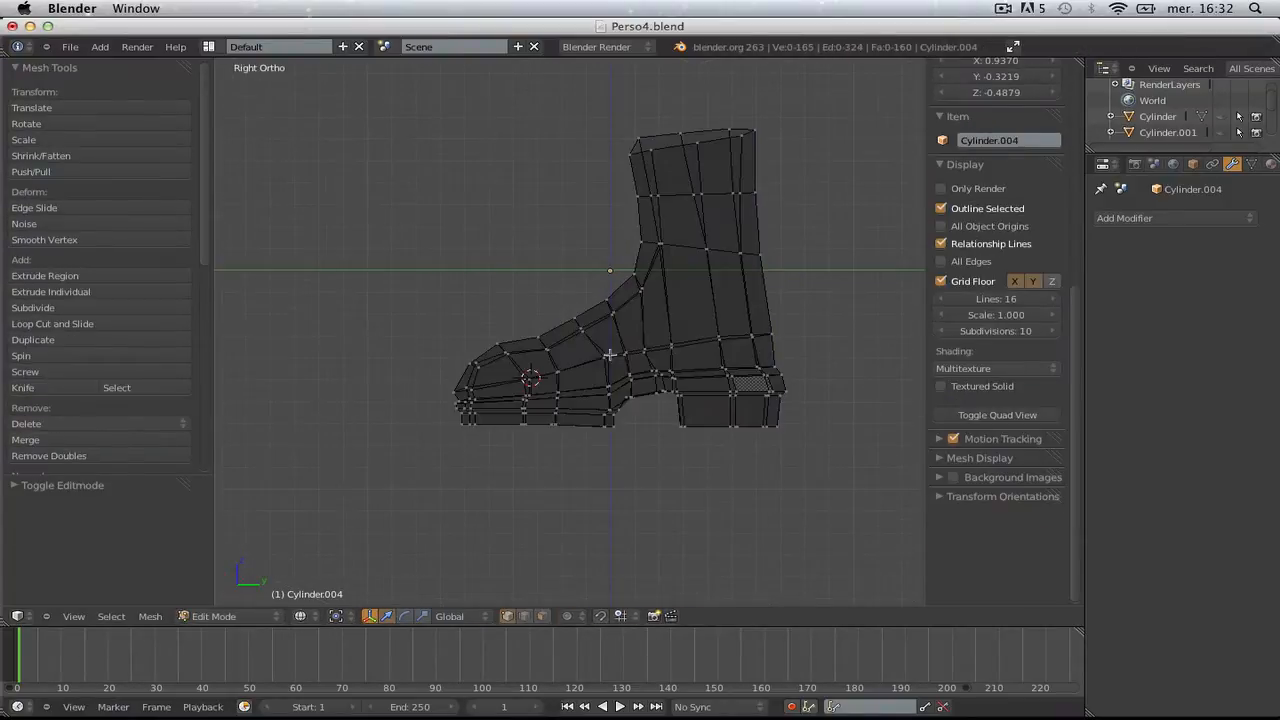
{"action": "scroll", "coordinate": [607, 356], "scroll_direction": "up", "scroll_amount": 2}
{"action": "key", "text": "b"}
{"action": "left_click_drag", "start_coordinate": [606, 354], "coordinate": [629, 382]}
{"action": "left_click", "coordinate": [627, 403]}
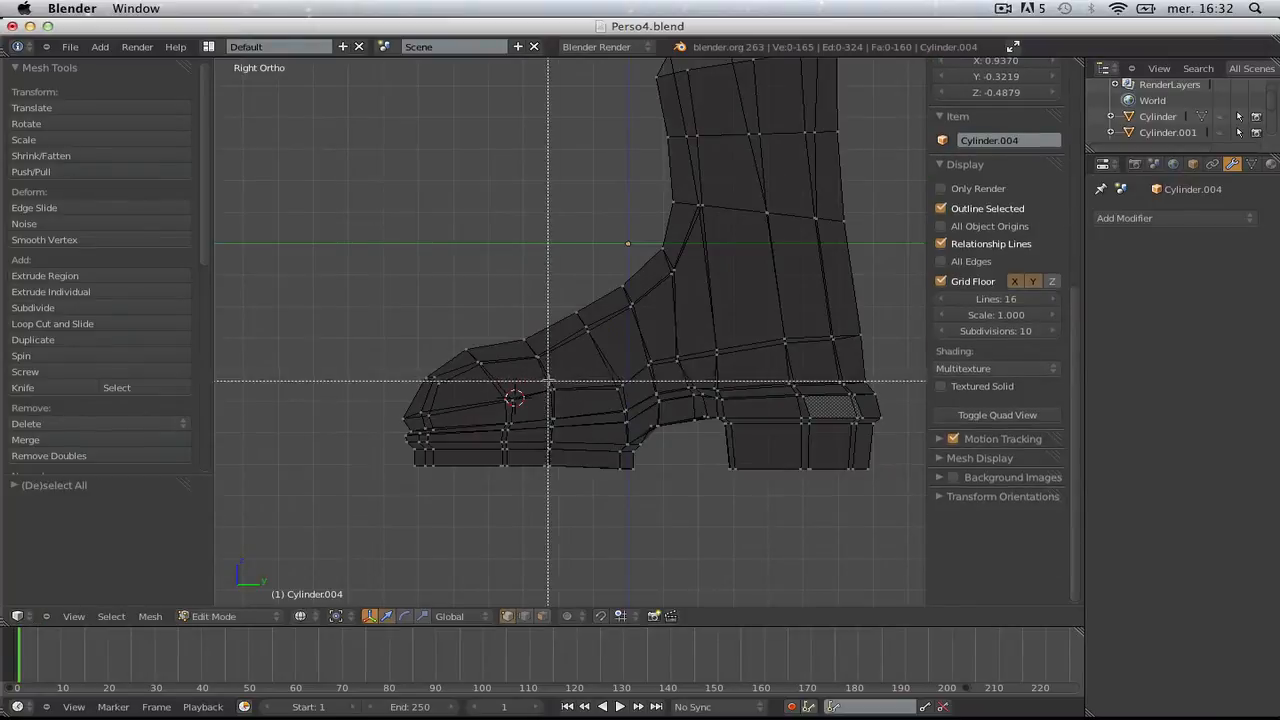
{"action": "key", "text": "a"}
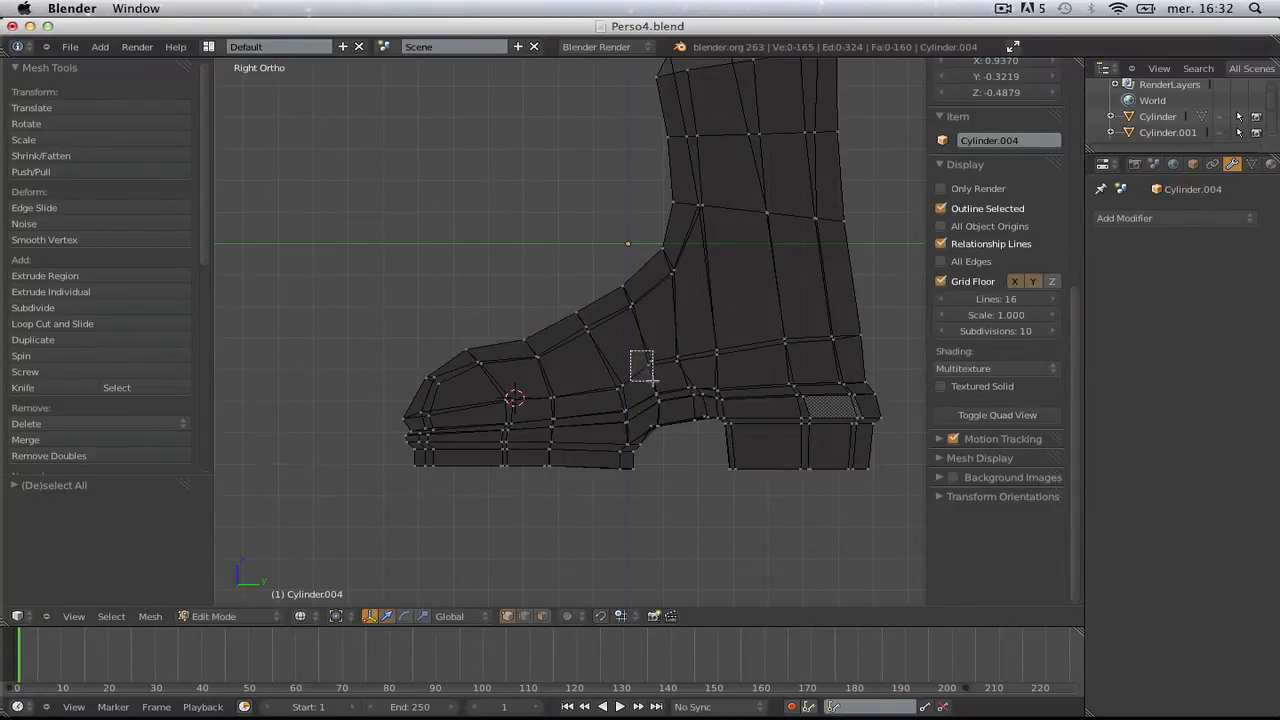
{"action": "left_click_drag", "start_coordinate": [652, 381], "coordinate": [653, 382]}
{"action": "key", "text": "g"}
{"action": "left_click", "coordinate": [654, 388]}
- Lower the vertices along the side of the ankle just above the heel to even out that edge line
{"action": "key", "text": "a"}
{"action": "left_click_drag", "start_coordinate": [733, 370], "coordinate": [790, 378]}
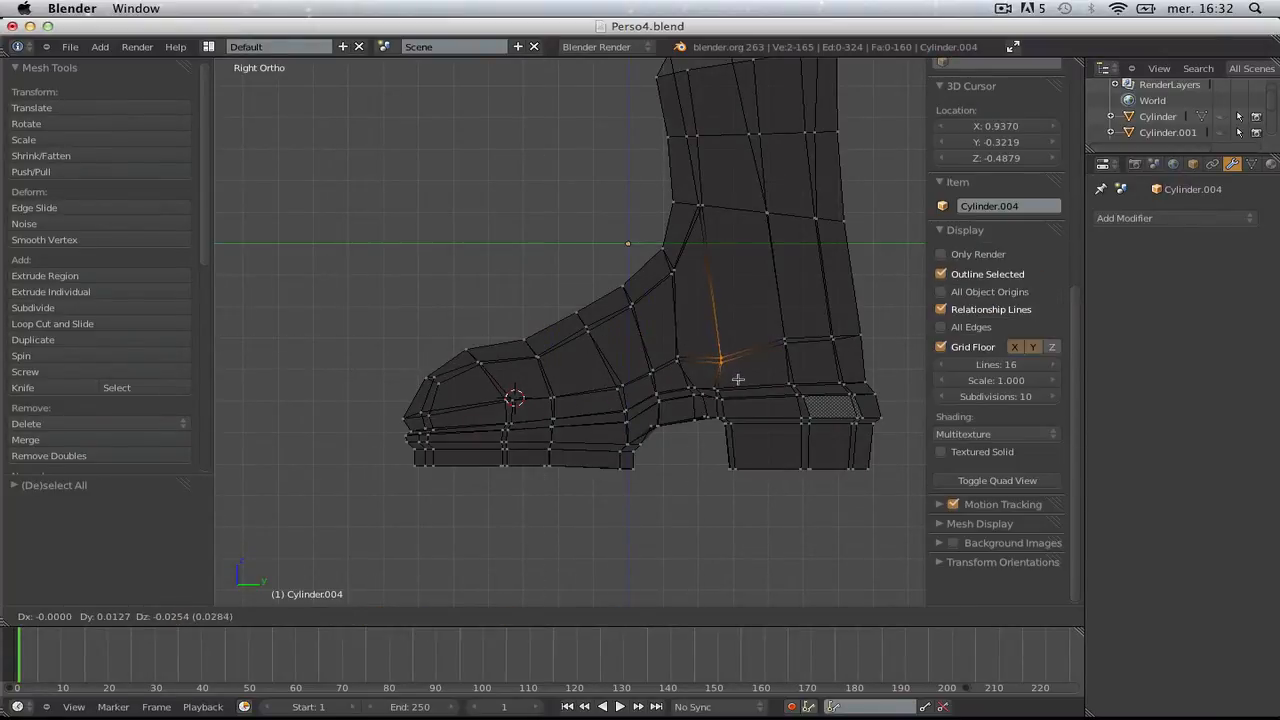
{"action": "key", "text": "g"}
{"action": "left_click", "coordinate": [814, 372]}
{"action": "key", "text": "a"}
{"action": "left_click", "coordinate": [817, 316]}
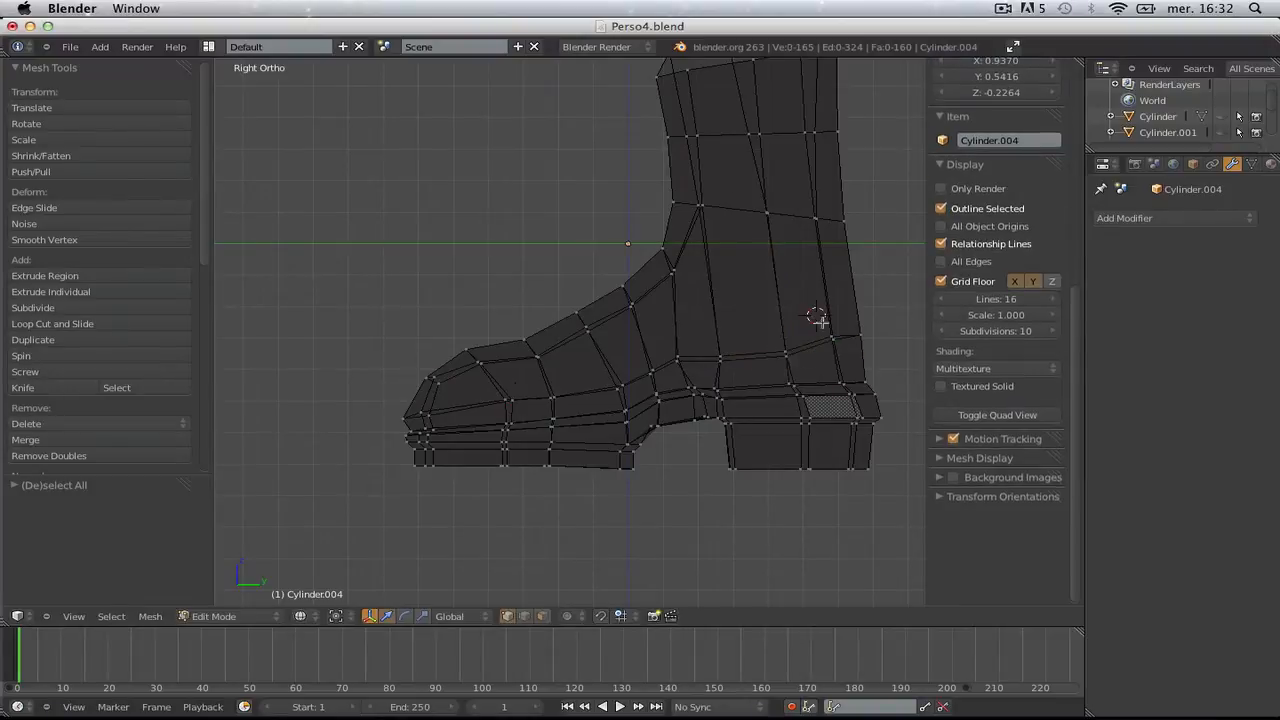
{"action": "left_click_drag", "start_coordinate": [833, 354], "coordinate": [833, 355]}
{"action": "key", "text": "g"}
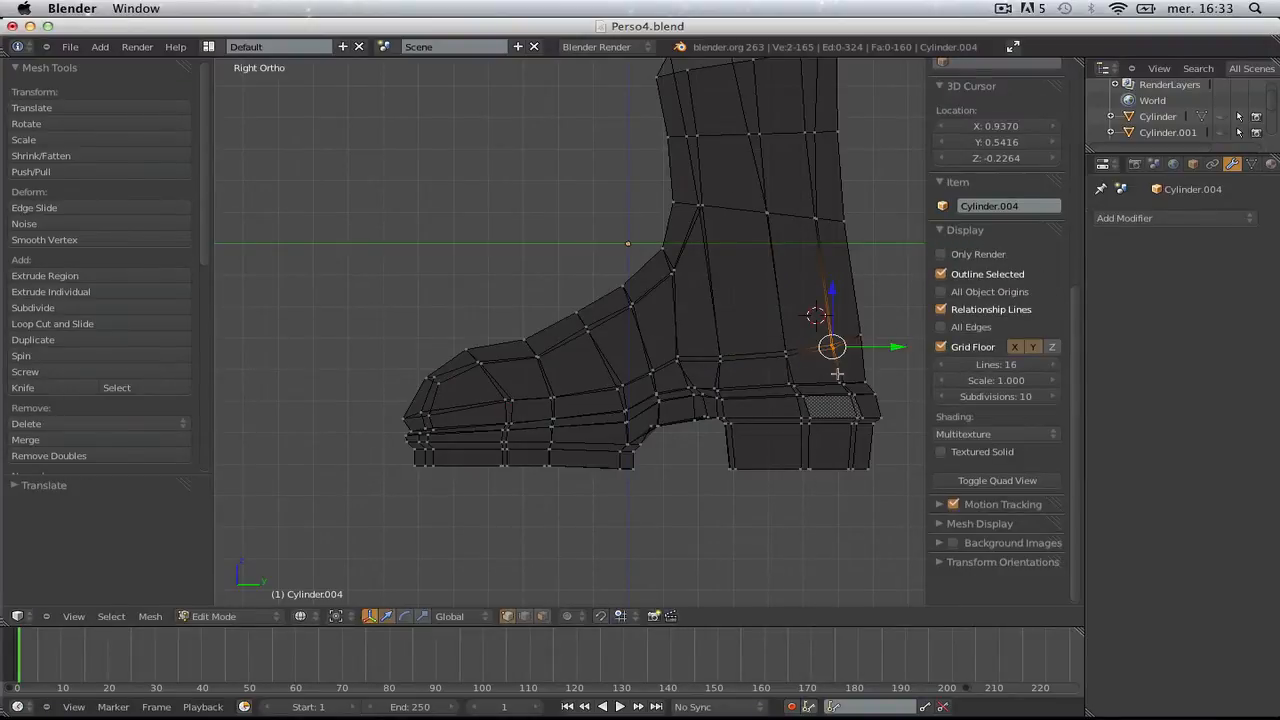
- Lower the rearmost vertex of the edge line above the heel along Z
{"action": "key", "text": "Tab"}
{"action": "scroll", "coordinate": [828, 365], "scroll_direction": "down", "scroll_amount": 1}
{"action": "key", "text": "Tab"}
{"action": "key", "text": "a"}
{"action": "key", "text": "b"}
{"action": "left_click_drag", "start_coordinate": [802, 311], "coordinate": [828, 344]}
{"action": "key", "text": "g"}
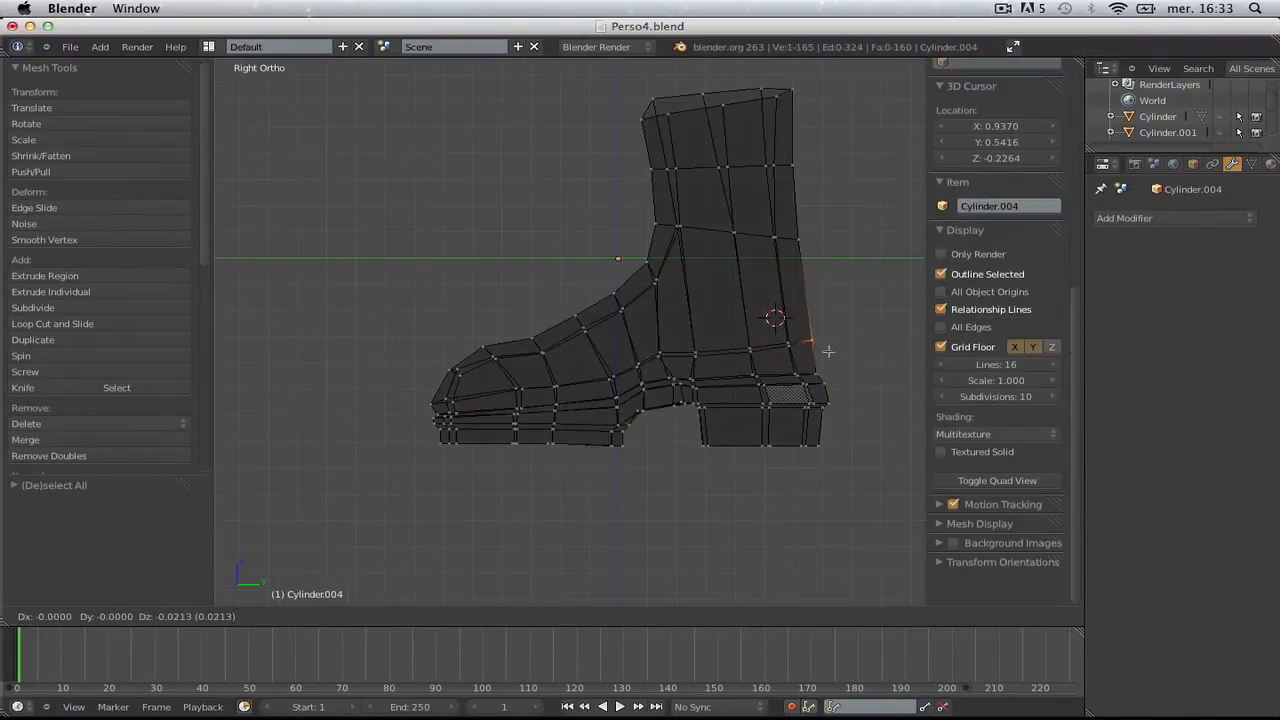
{"action": "left_click", "coordinate": [828, 352]}
- Move the individual side vertices on the instep downward in the right view to refine the foot's slope
{"action": "key", "text": "Tab"}
{"action": "scroll", "coordinate": [827, 358], "scroll_direction": "down", "scroll_amount": 3}
{"action": "middle_click_drag", "start_coordinate": [715, 357], "coordinate": [761, 389]}
{"action": "key", "text": "Tab"}
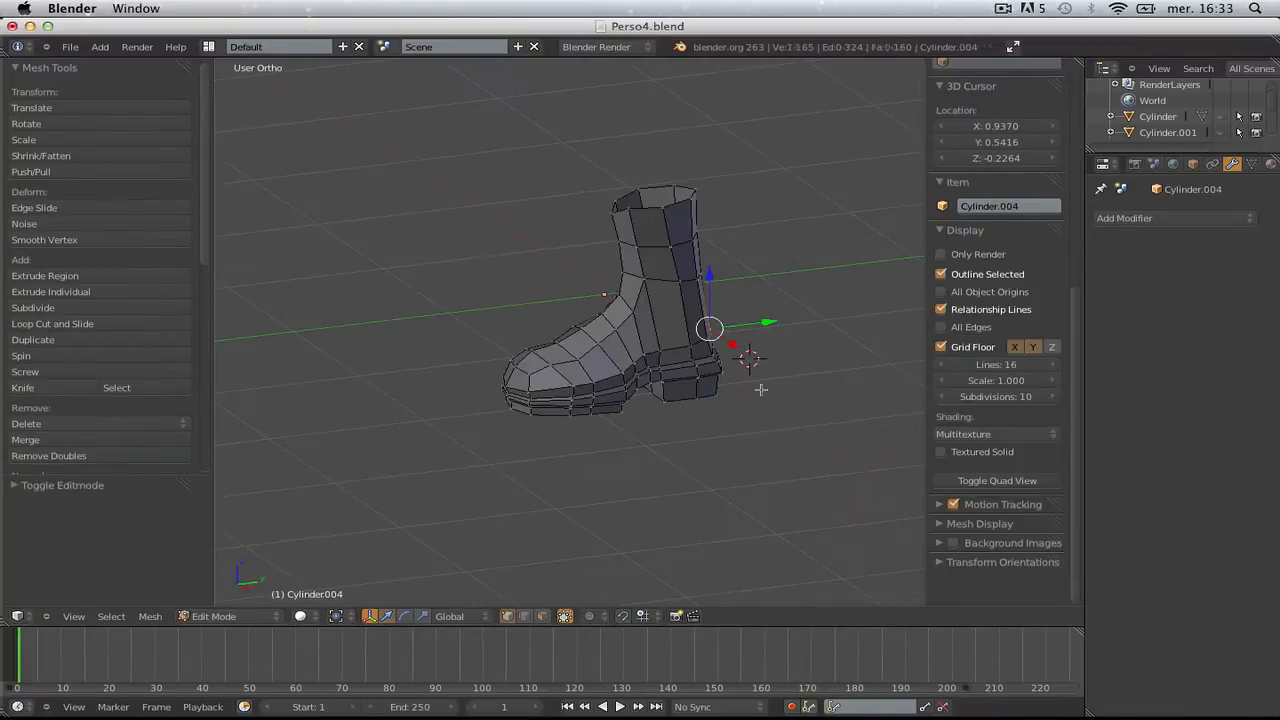
{"action": "key", "text": "KP_3"}
{"action": "scroll", "coordinate": [684, 300], "scroll_direction": "up", "scroll_amount": 2}
{"action": "key", "text": "g"}
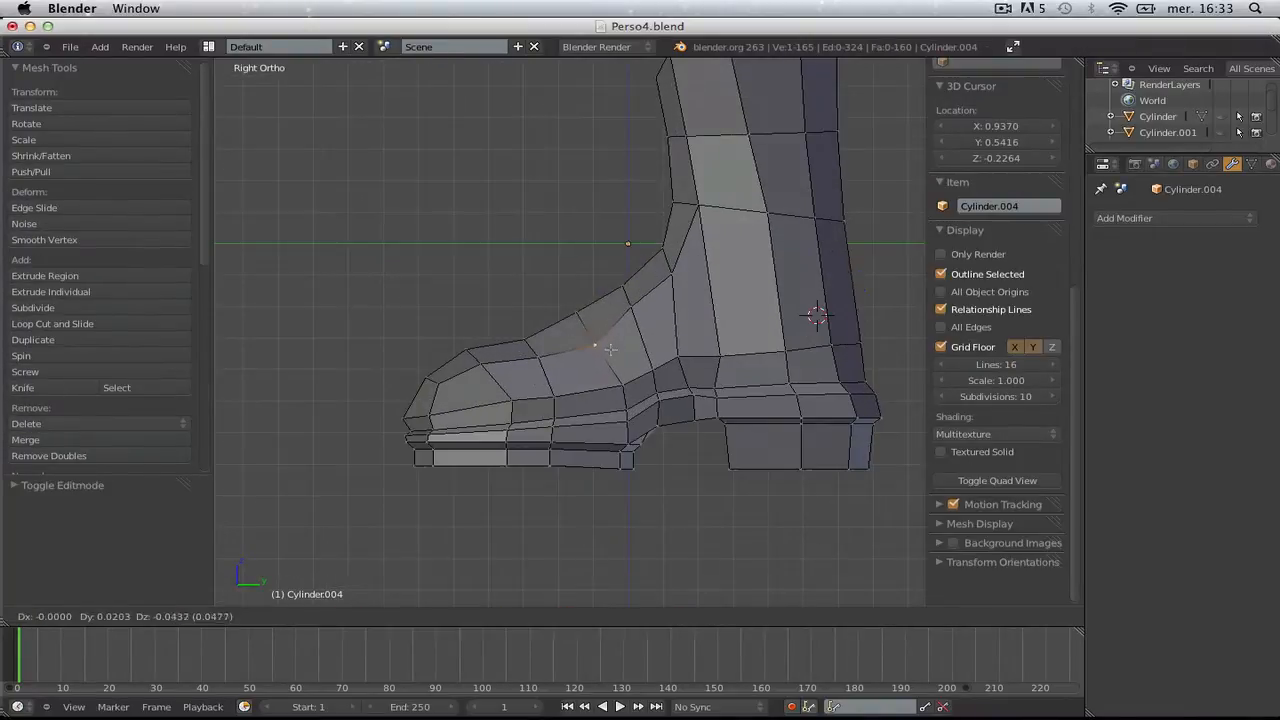
{"action": "left_click", "coordinate": [607, 344]}
{"action": "key", "text": "a"}
{"action": "right_click", "coordinate": [628, 307]}
{"action": "key", "text": "g"}
{"action": "key", "text": "Tab"}
{"action": "scroll", "coordinate": [637, 319], "scroll_direction": "down", "scroll_amount": 5}
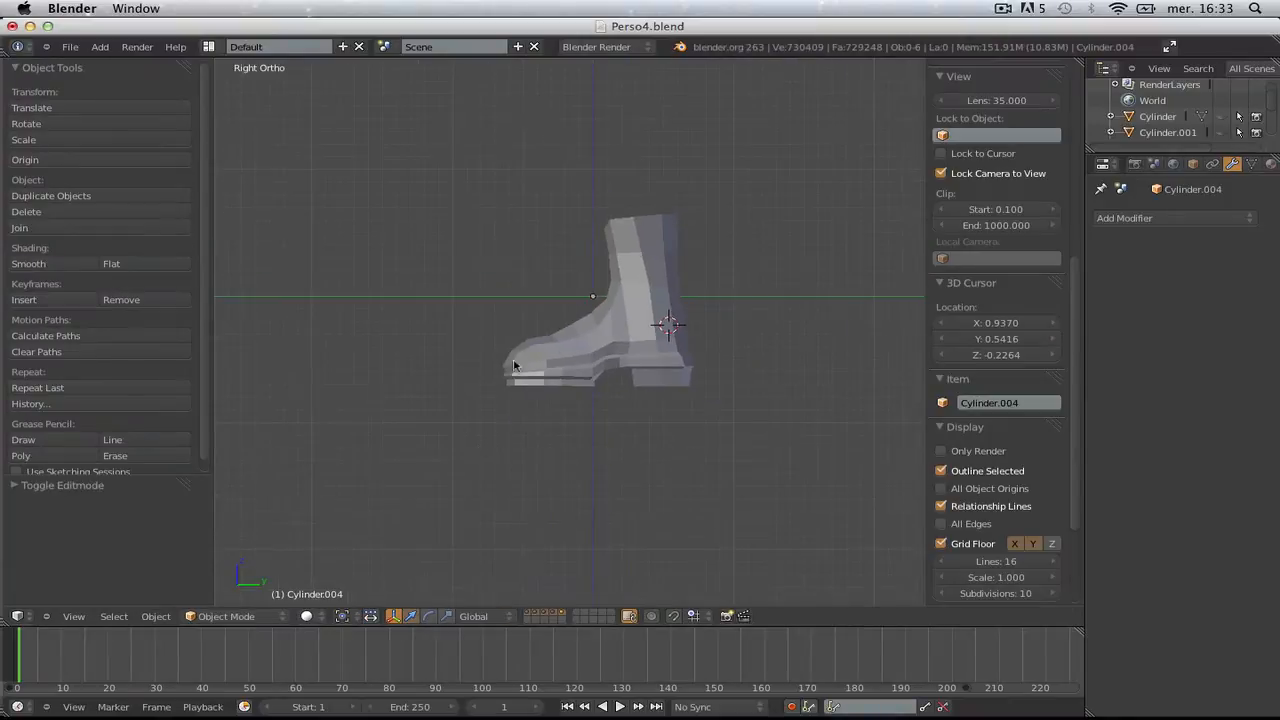
{"action": "middle_click_drag", "start_coordinate": [511, 363], "coordinate": [770, 395]}
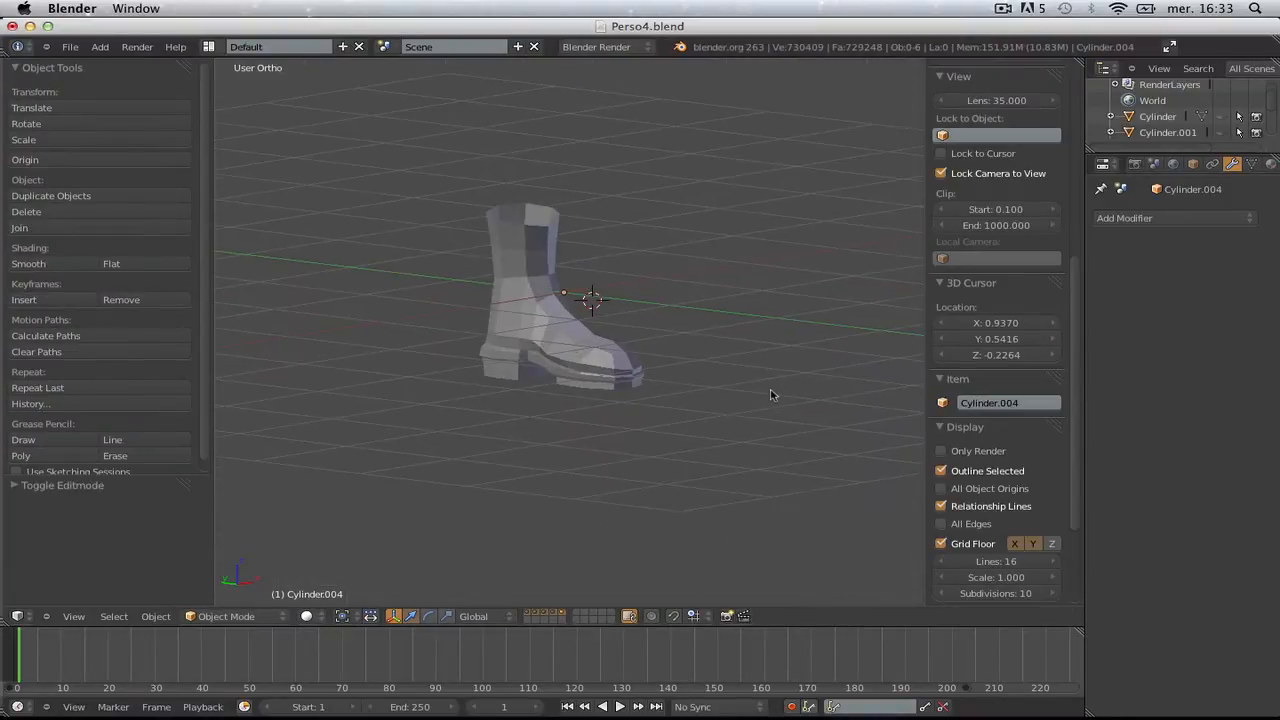
- Select the boot's whole upper from the edge line above the sole to the shaft and smooth its vertices
{"action": "key", "text": "Tab"}
{"action": "key", "text": "KP_3"}
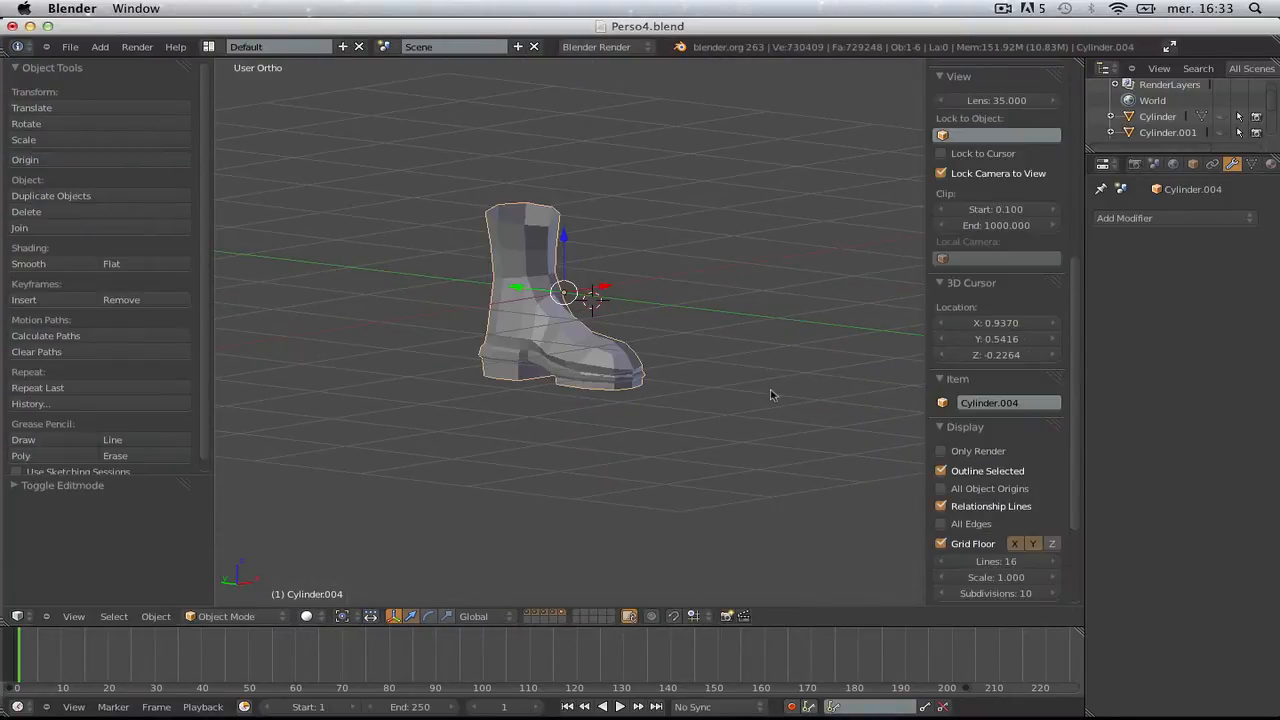
{"action": "scroll", "coordinate": [707, 373], "scroll_direction": "up", "scroll_amount": 2}
{"action": "key", "text": "a"}
{"action": "right_click", "coordinate": [598, 369], "text": "alt"}
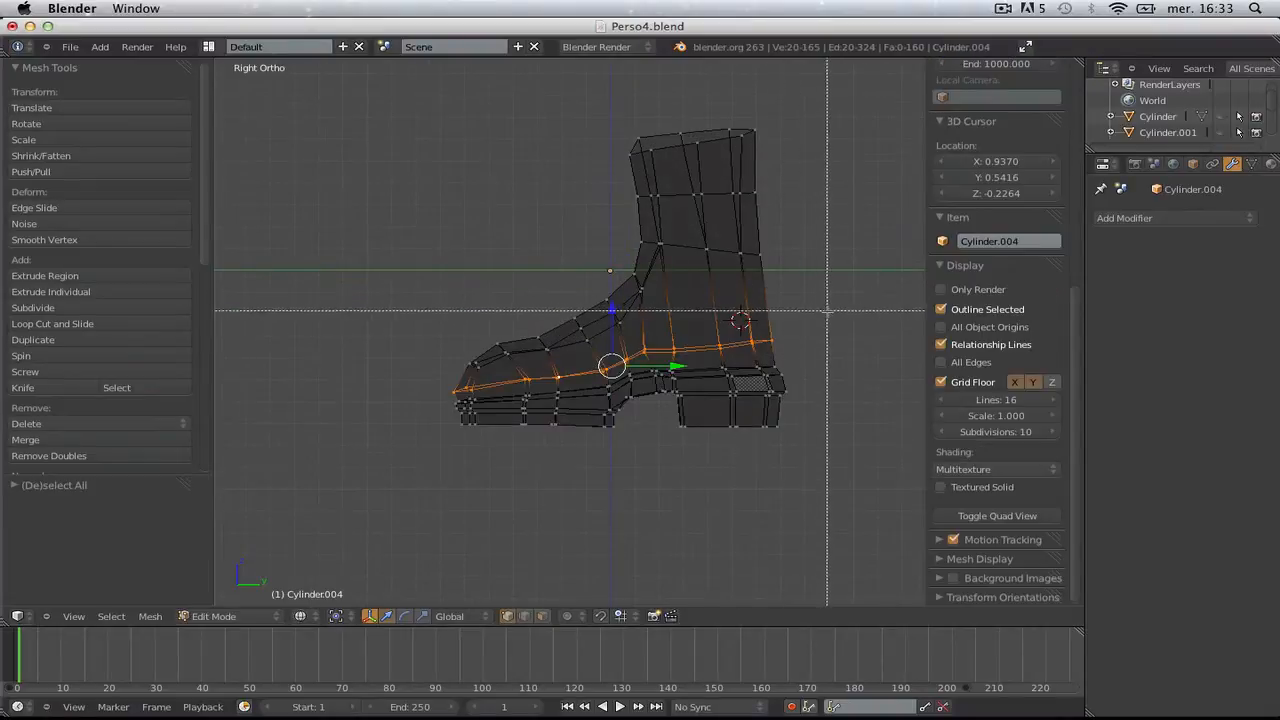
{"action": "left_click_drag", "start_coordinate": [827, 317], "coordinate": [392, 8]}
{"action": "left_click", "coordinate": [331, 149]}
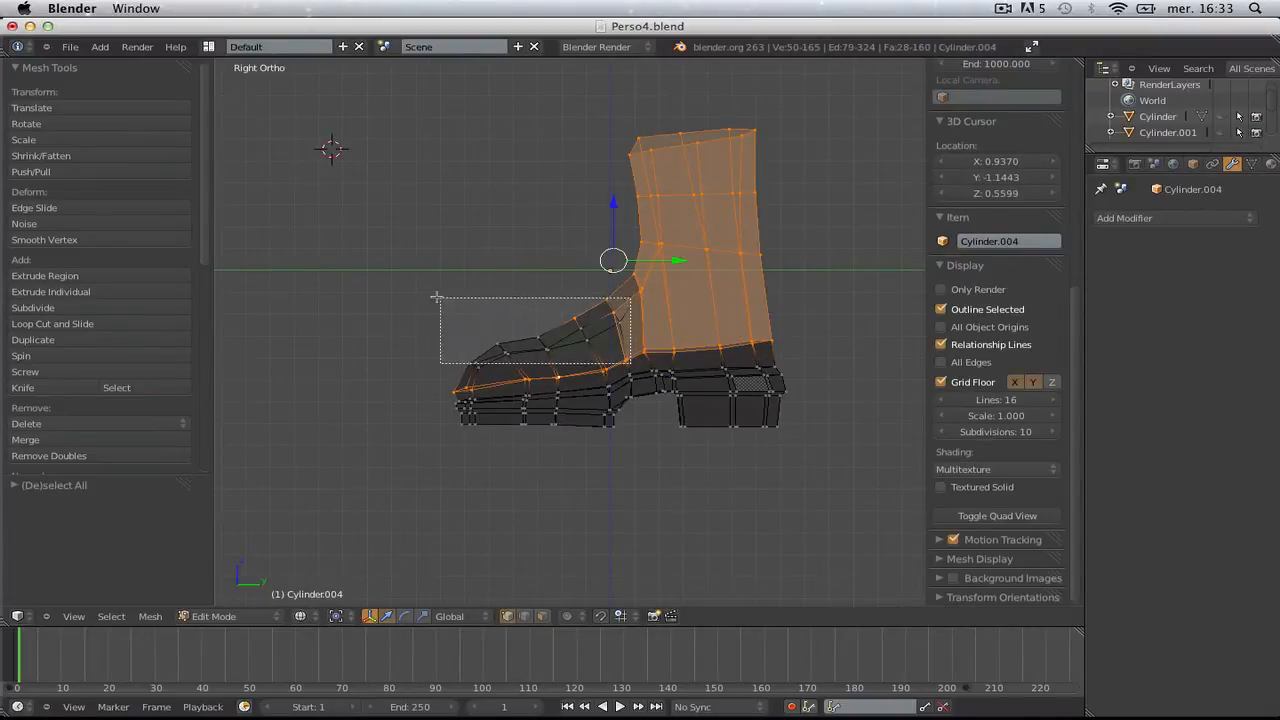
{"action": "left_click_drag", "start_coordinate": [436, 297], "coordinate": [405, 303]}
{"action": "key", "text": "w"}
{"action": "left_click", "coordinate": [530, 371]}
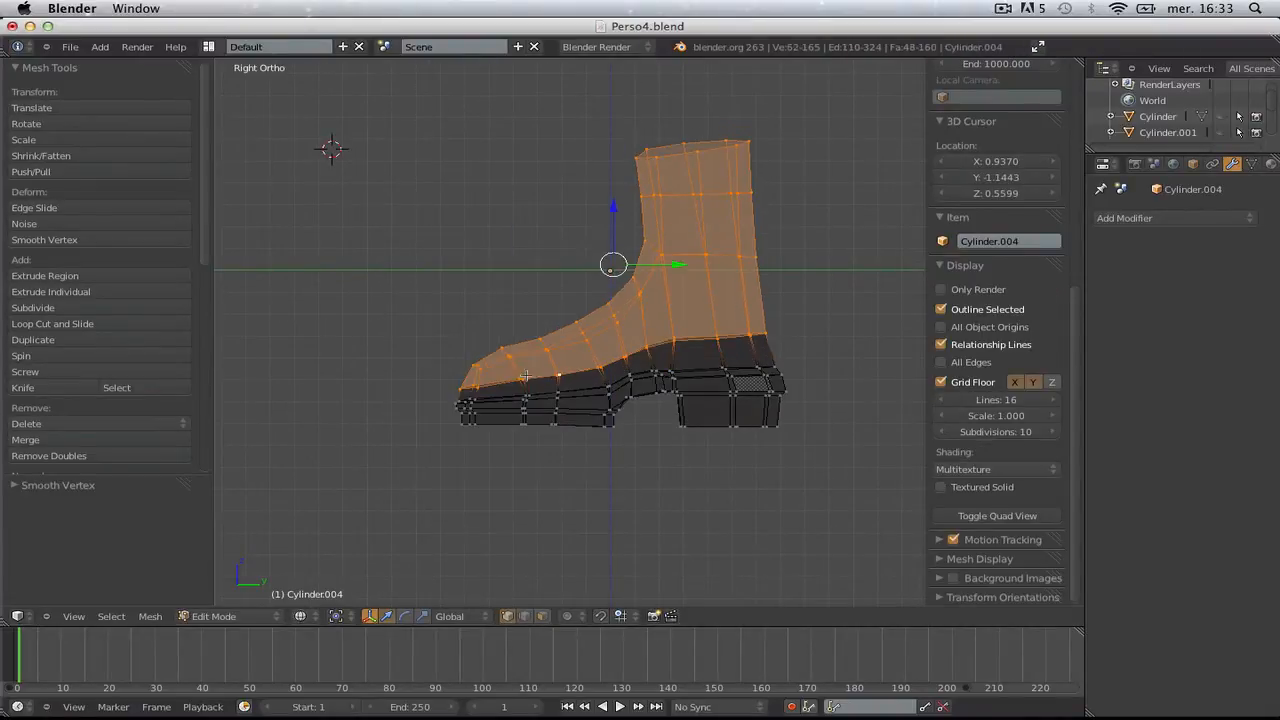
{"action": "key", "text": "Tab"}
{"action": "middle_click_drag", "start_coordinate": [576, 354], "coordinate": [619, 368]}
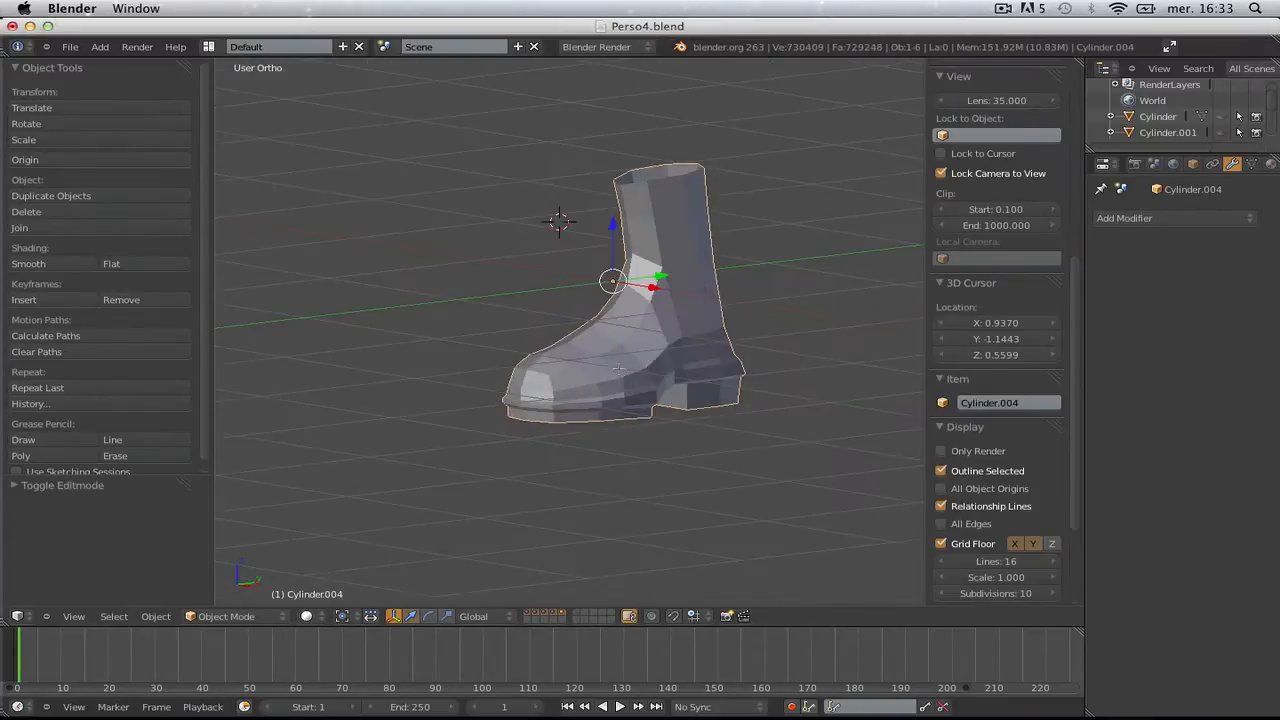
- Fatten the boot's upper with Shrink/Fatten and move it about 0.013 along X and -0.008 along Z in the front view
{"action": "key", "text": "Tab"}
{"action": "key", "text": "KP_3"}
{"action": "key", "text": "KP_1"}
{"action": "scroll", "coordinate": [619, 368], "scroll_direction": "up", "scroll_amount": 3}
{"action": "key", "text": "alt+s"}
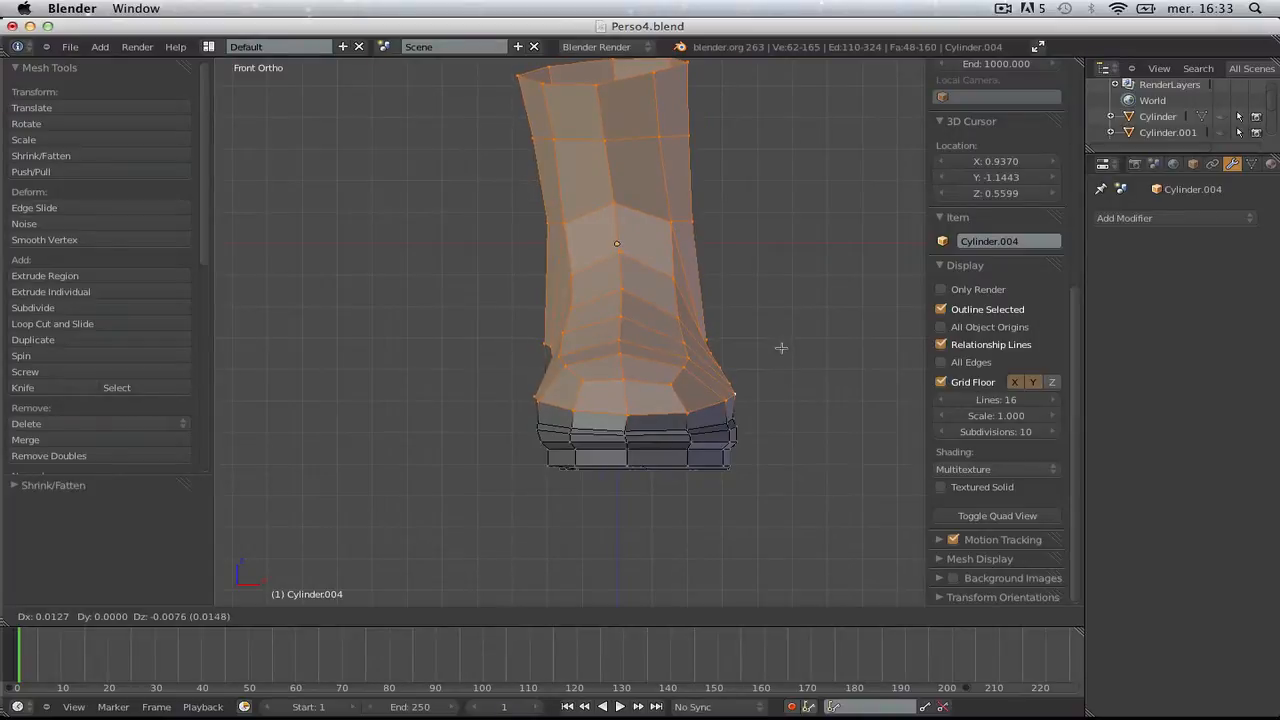
{"action": "left_click", "coordinate": [781, 348]}
{"action": "key", "text": "Tab"}
{"action": "scroll", "coordinate": [781, 349], "scroll_direction": "down", "scroll_amount": 2}
{"action": "middle_click_drag", "start_coordinate": [783, 365], "coordinate": [137, 381]}
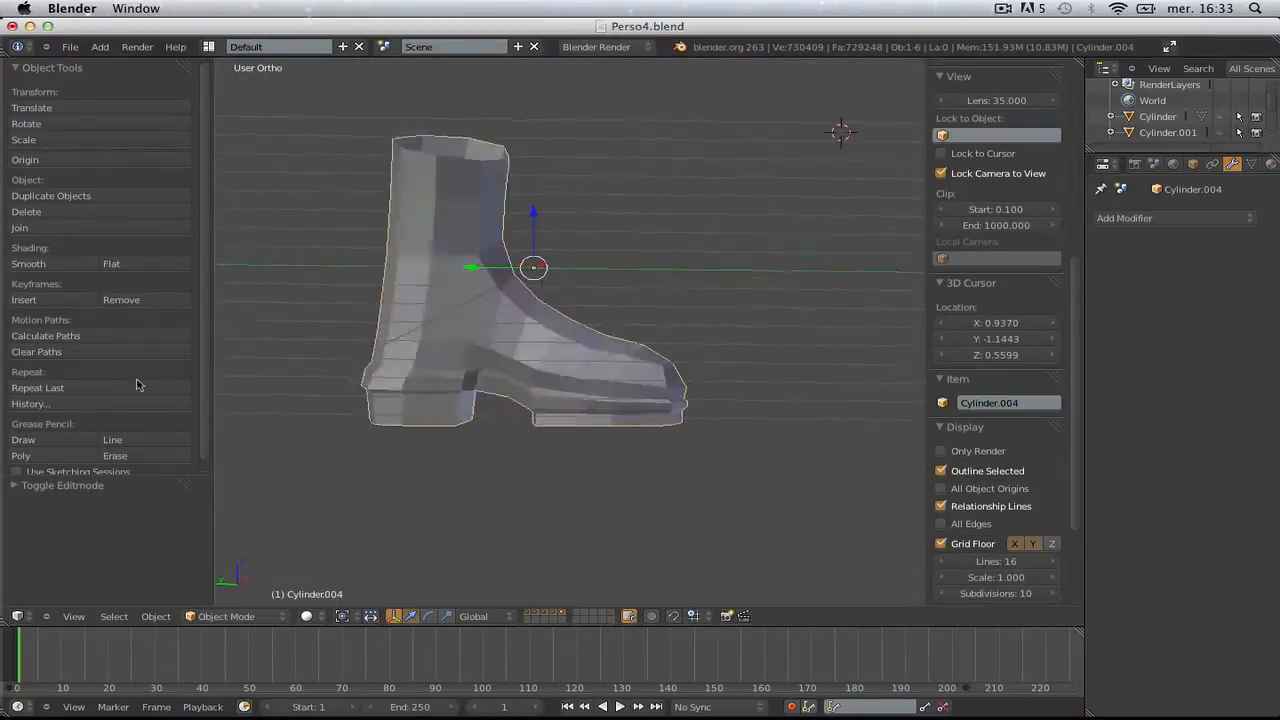
- Move the upper vertices of the toe cap slightly up and forward in the right view
{"action": "key", "text": "KP_3"}
{"action": "key", "text": "Tab"}
{"action": "scroll", "coordinate": [598, 311], "scroll_direction": "up", "scroll_amount": 5}
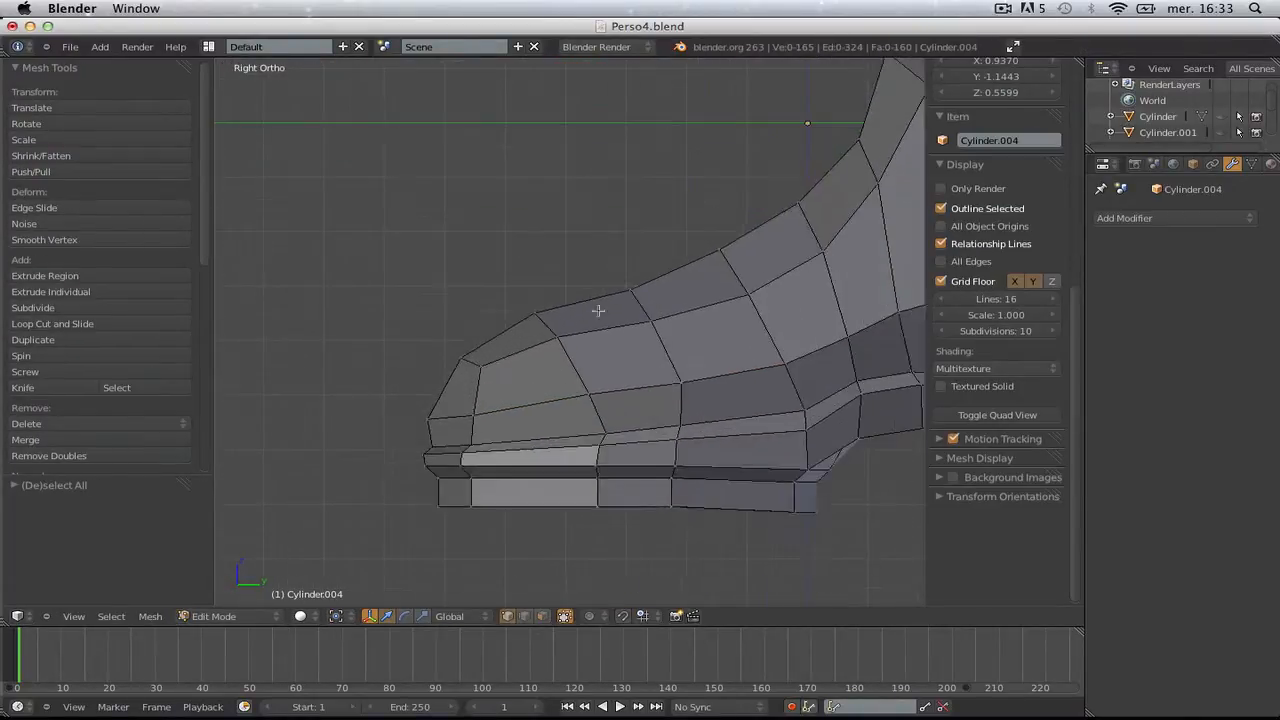
{"action": "key", "text": "z"}
{"action": "key", "text": "b"}
{"action": "left_click_drag", "start_coordinate": [434, 291], "coordinate": [594, 389]}
{"action": "key", "text": "g"}
{"action": "left_click", "coordinate": [580, 381]}
{"action": "key", "text": "a"}
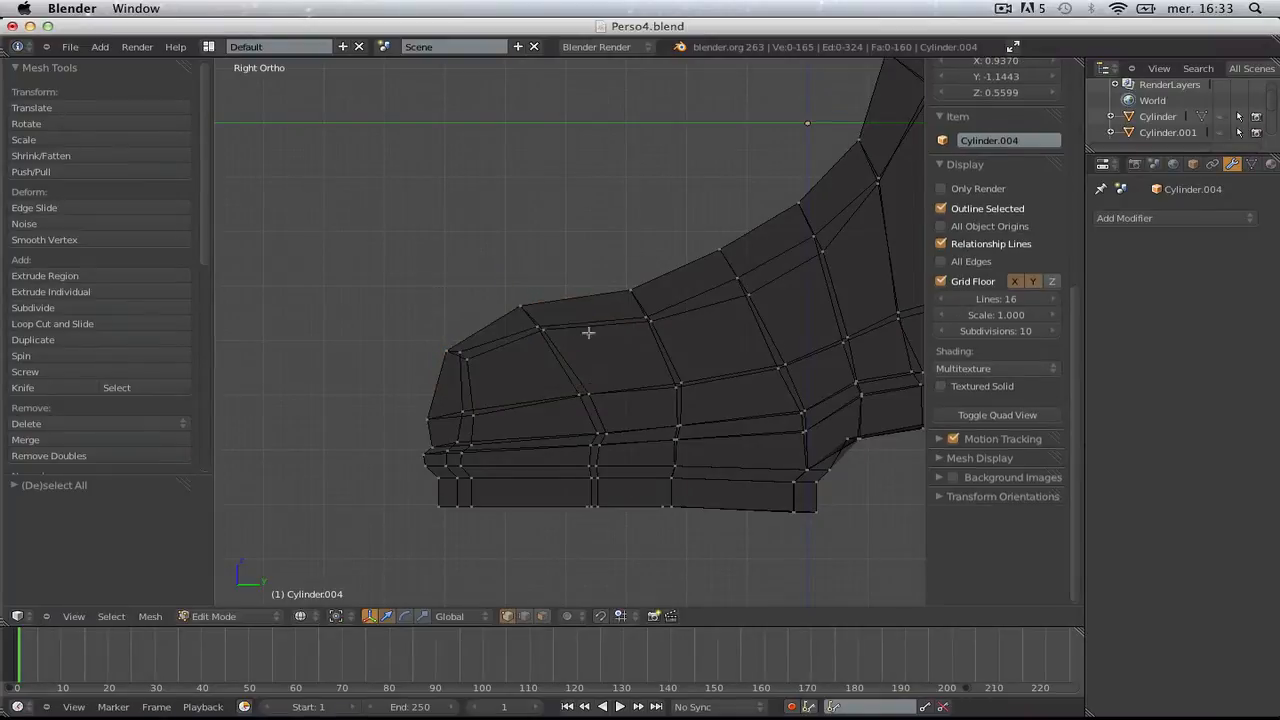
- Nudge the next two vertex rows over the forefoot slightly down and toward the heel
{"action": "left_click_drag", "start_coordinate": [663, 334], "coordinate": [667, 335]}
{"action": "key", "text": "g"}
{"action": "left_click", "coordinate": [669, 338]}
{"action": "key", "text": "a"}
{"action": "key", "text": "b"}
{"action": "left_click_drag", "start_coordinate": [686, 211], "coordinate": [751, 304]}
{"action": "key", "text": "g"}
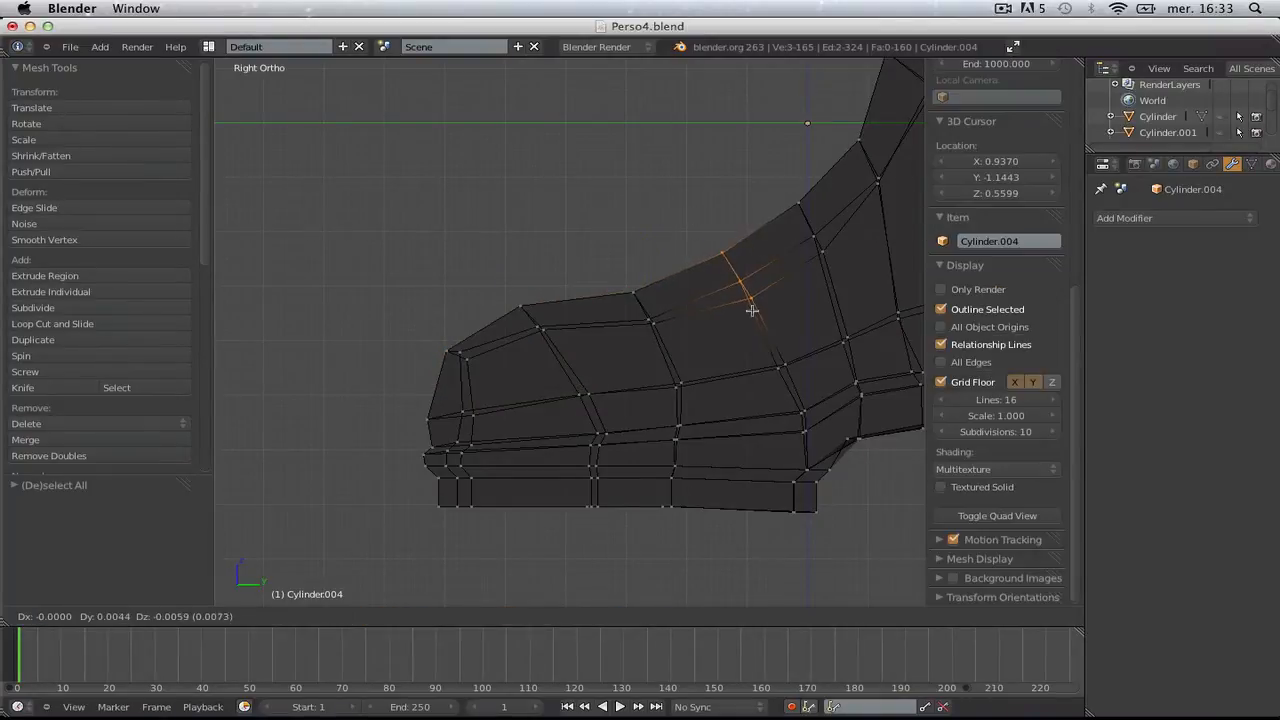
{"action": "left_click", "coordinate": [750, 308]}
- Move the vertex row on the upper instep slightly down and toward the heel
{"action": "scroll", "coordinate": [745, 311], "scroll_direction": "up", "scroll_amount": 1, "text": "shift"}
{"action": "key", "text": "a"}
{"action": "scroll", "coordinate": [745, 311], "scroll_direction": "down", "scroll_amount": 1}
{"action": "middle_click_drag", "start_coordinate": [714, 220], "coordinate": [562, 268], "text": "shift"}
{"action": "left_click_drag", "start_coordinate": [629, 335], "coordinate": [634, 345]}
{"action": "key", "text": "g"}
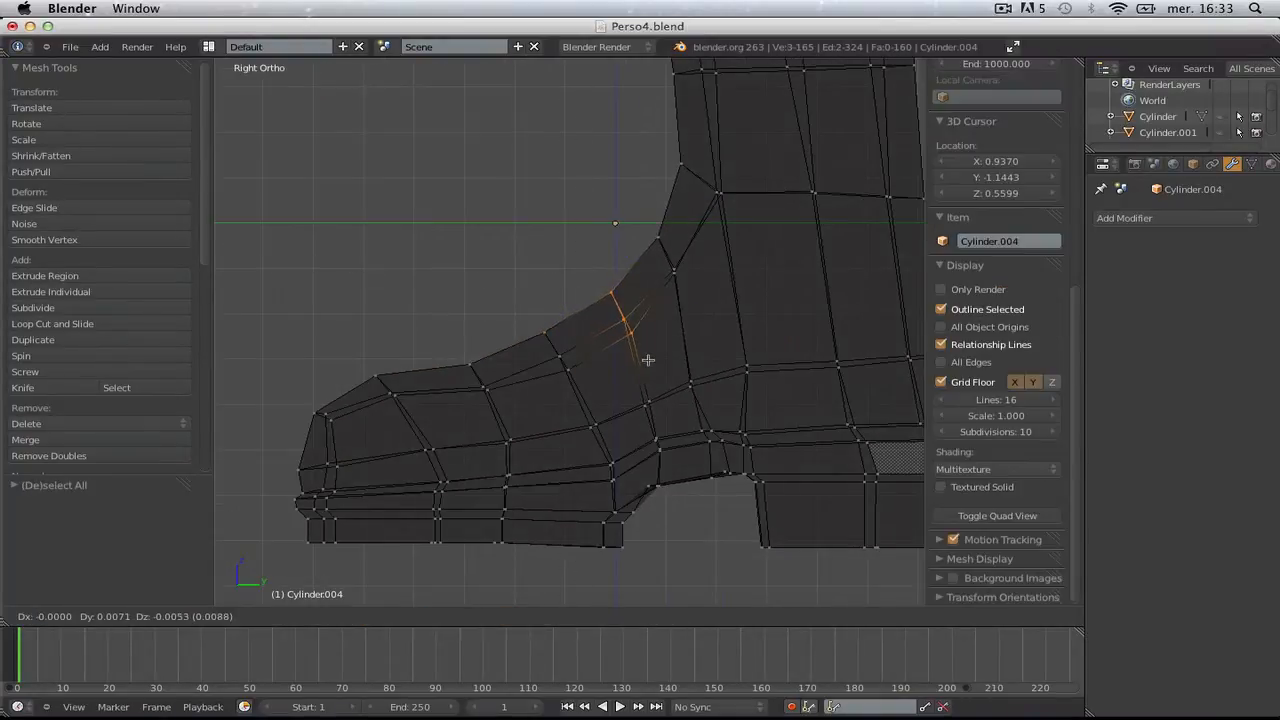
{"action": "left_click", "coordinate": [646, 359]}
{"action": "key", "text": "Tab"}
{"action": "key", "text": "z"}
{"action": "scroll", "coordinate": [597, 383], "scroll_direction": "down", "scroll_amount": 6}
{"action": "key", "text": "a"}
- Flatten the bottom vertices of the front sole and heel to one level by scaling them to 0 along Z
{"action": "scroll", "coordinate": [600, 400], "scroll_direction": "up", "scroll_amount": 2}
{"action": "key", "text": "Tab"}
{"action": "key", "text": "z"}
{"action": "key", "text": "a"}
{"action": "scroll", "coordinate": [760, 423], "scroll_direction": "up", "scroll_amount": 2}
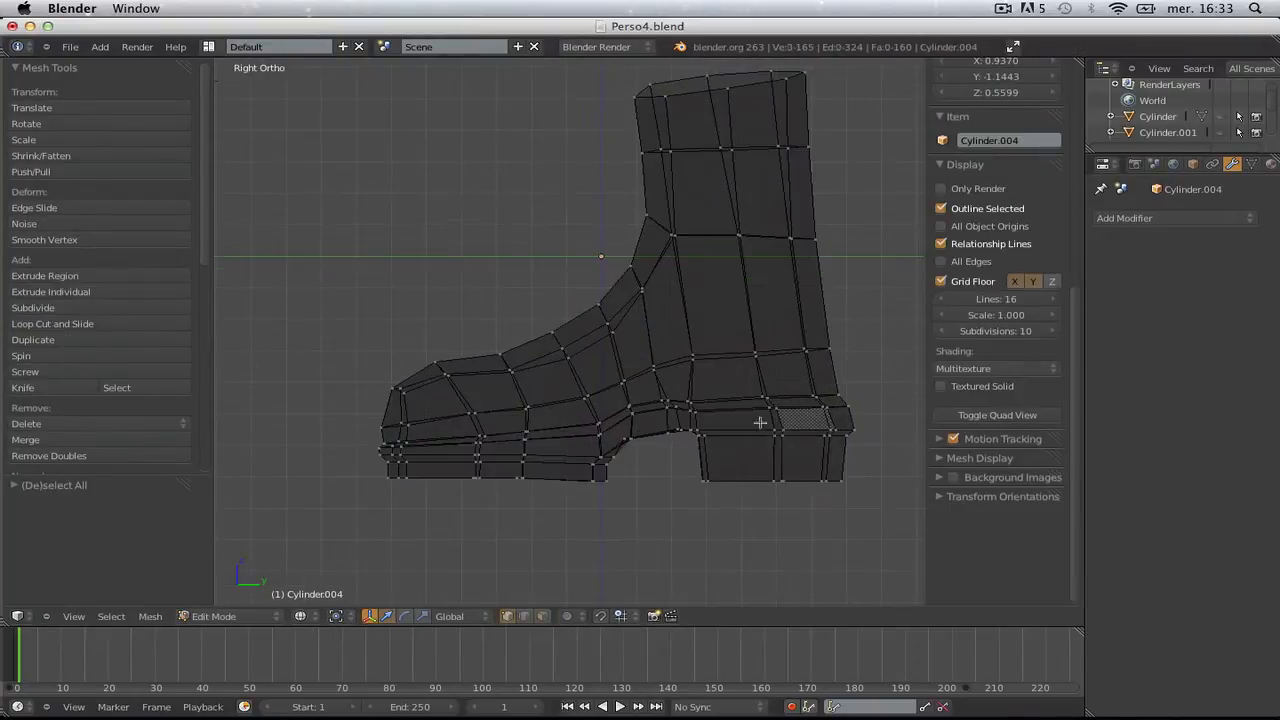
{"action": "middle_click_drag", "start_coordinate": [793, 472], "coordinate": [764, 451], "text": "shift"}
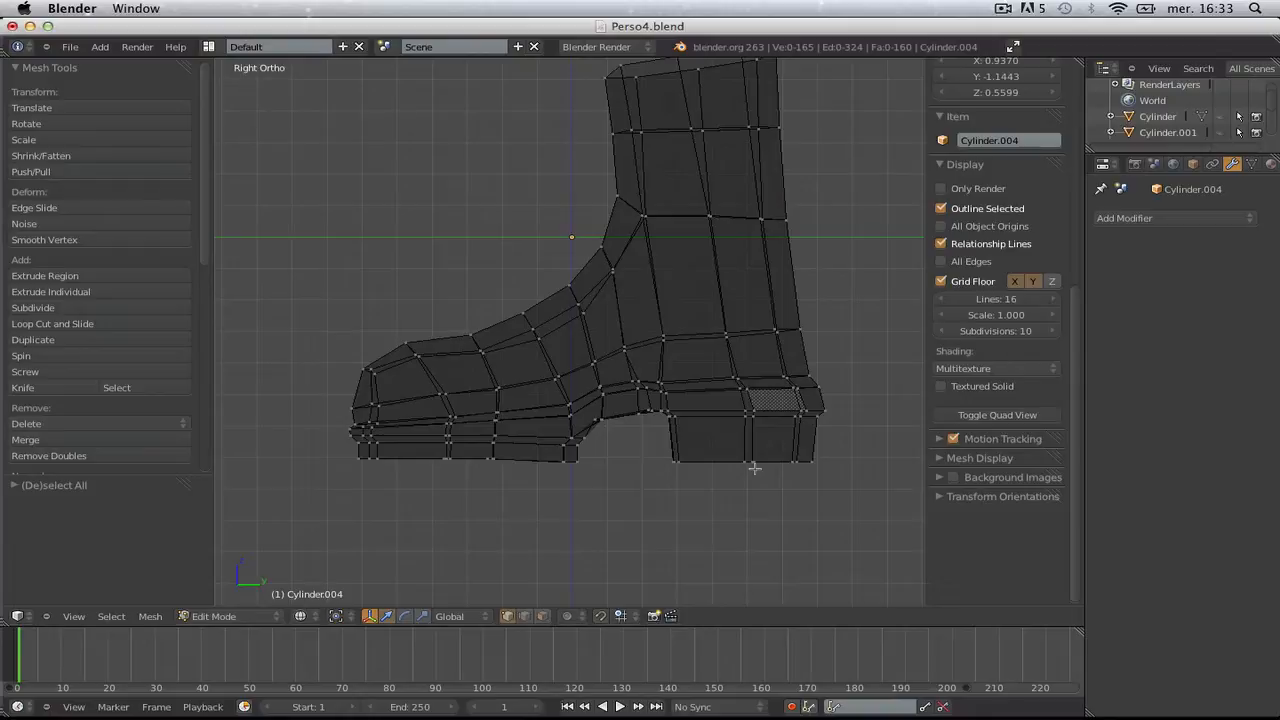
{"action": "scroll", "coordinate": [770, 340], "scroll_direction": "up", "scroll_amount": 1}
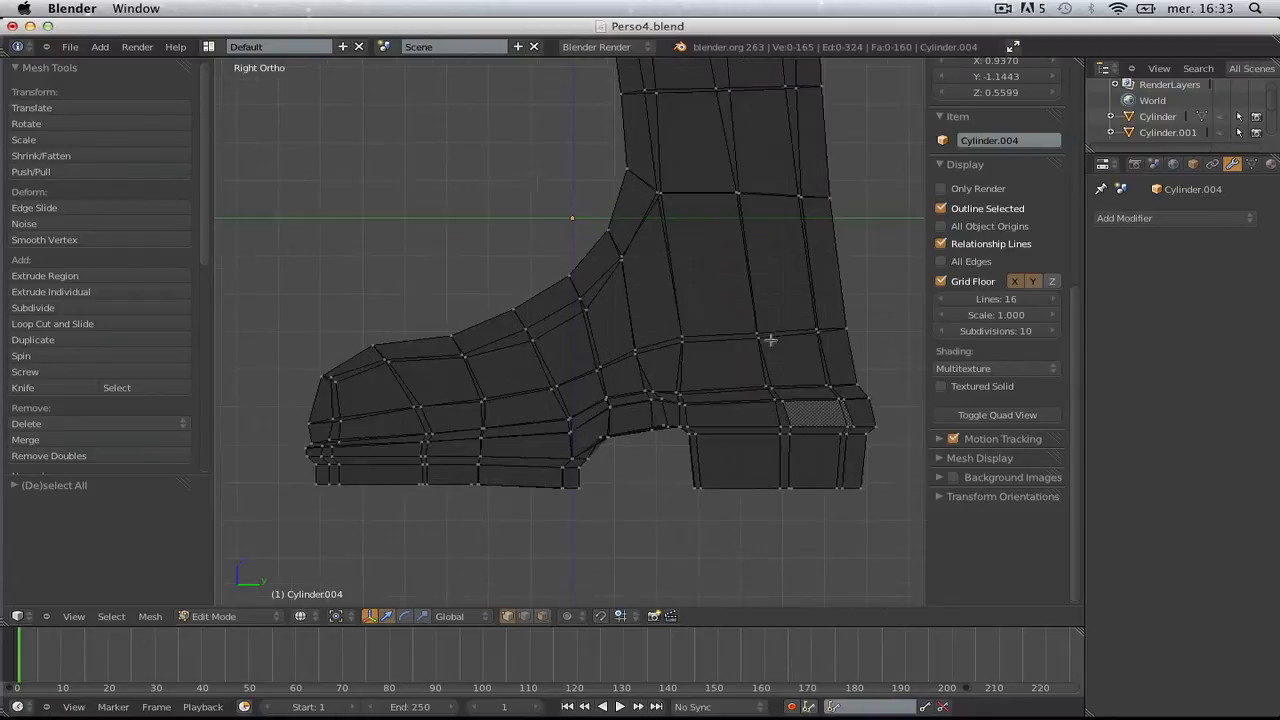
{"action": "left_click_drag", "start_coordinate": [711, 502], "coordinate": [878, 499]}
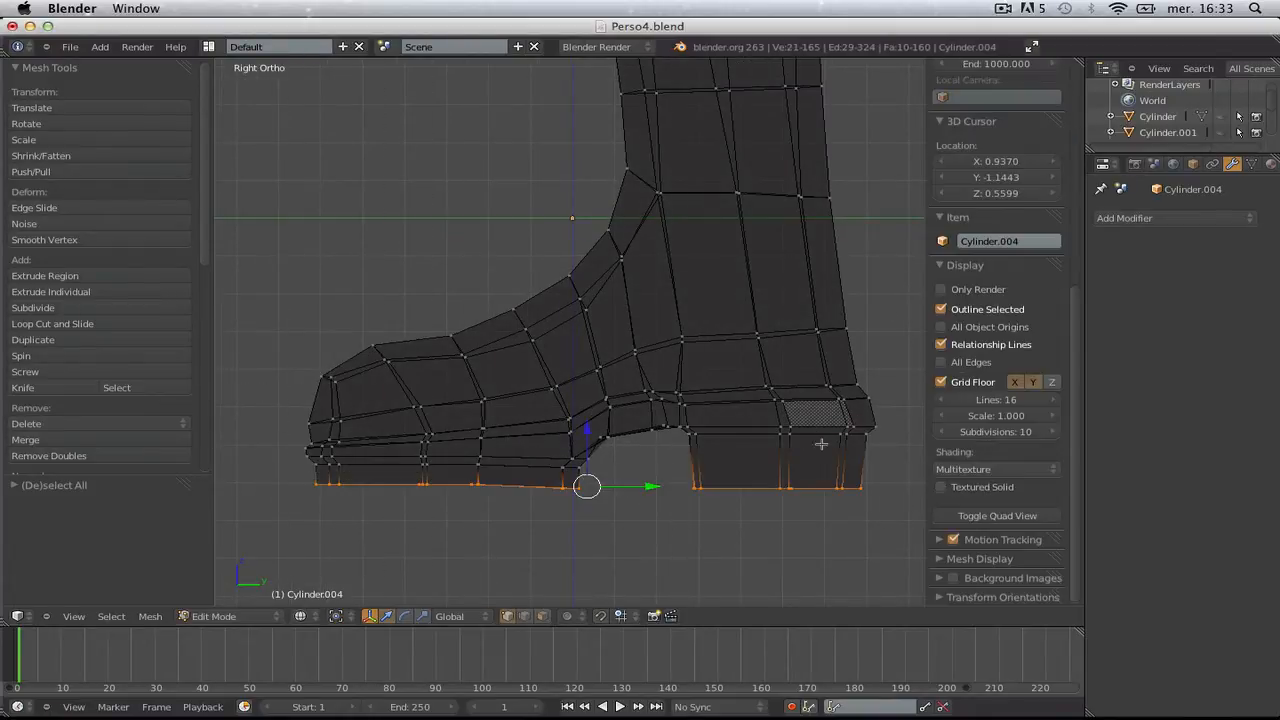
{"action": "type", "text": "sz0"}
{"action": "key", "text": "Return"}
- Select the heel's four bottom faces and resize them uniformly
{"action": "mouse_move", "coordinate": [760, 430]}
{"action": "middle_mouse_down"}
{"action": "mouse_move", "coordinate": [658, 381]}
{"action": "mouse_move", "coordinate": [681, 453]}
{"action": "middle_mouse_up"}
{"action": "key", "text": "a"}
{"action": "left_click", "coordinate": [727, 499]}
{"action": "key", "text": "b"}
{"action": "left_click_drag", "start_coordinate": [688, 388], "coordinate": [811, 466]}
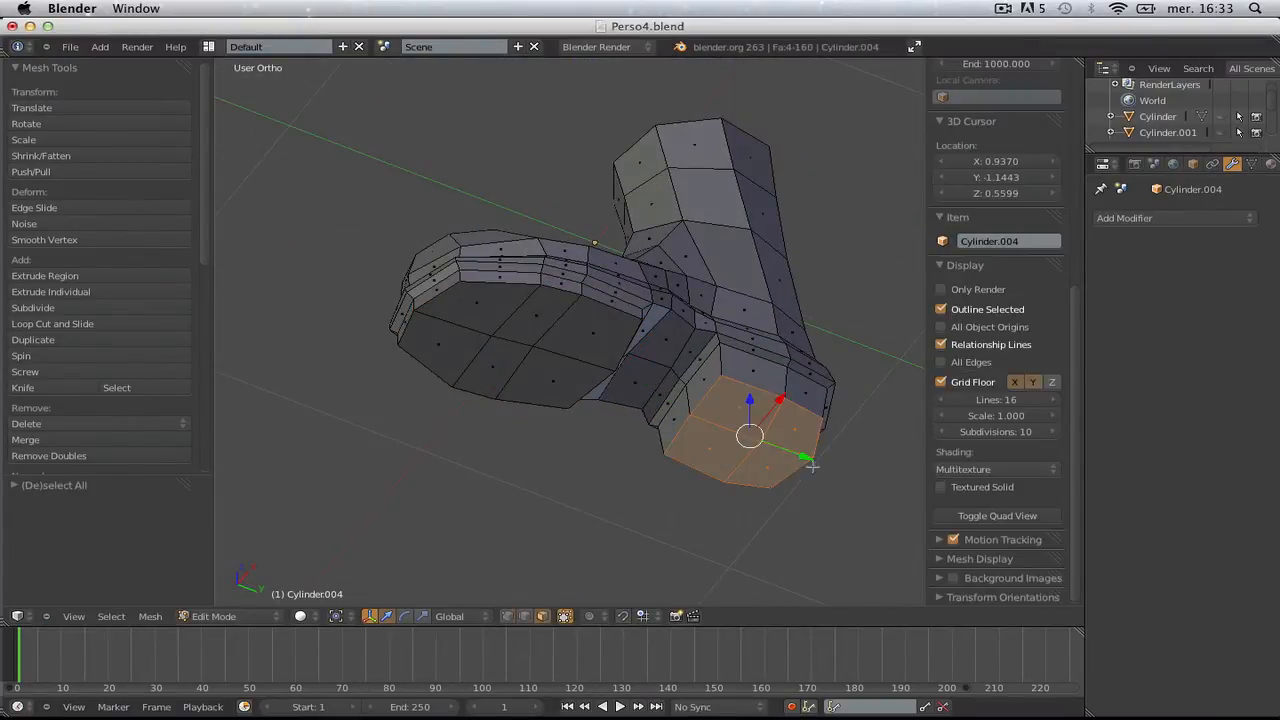
{"action": "key", "text": "s"}
{"action": "left_click", "coordinate": [823, 466]}
{"action": "scroll", "coordinate": [805, 436], "scroll_direction": "down", "scroll_amount": 2}
{"action": "key", "text": "KP_3"}
{"action": "key", "text": "z"}
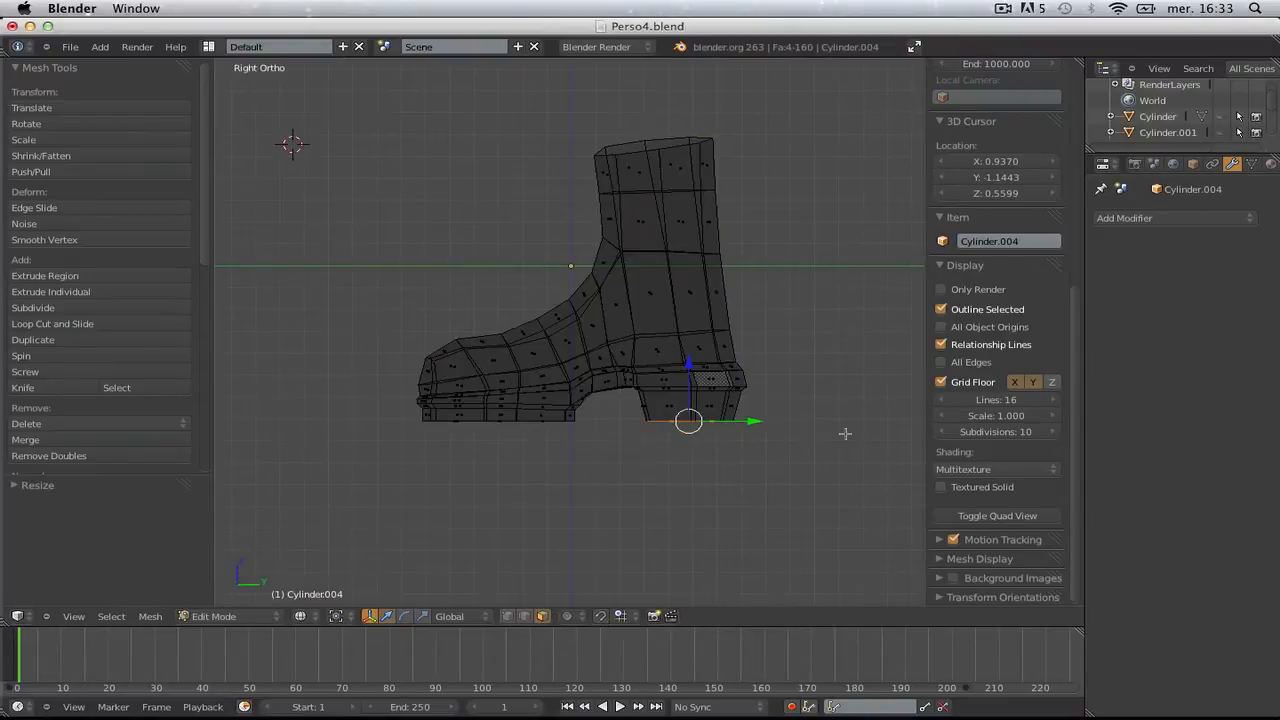
{"action": "scroll", "coordinate": [805, 420], "scroll_direction": "up", "scroll_amount": 2}
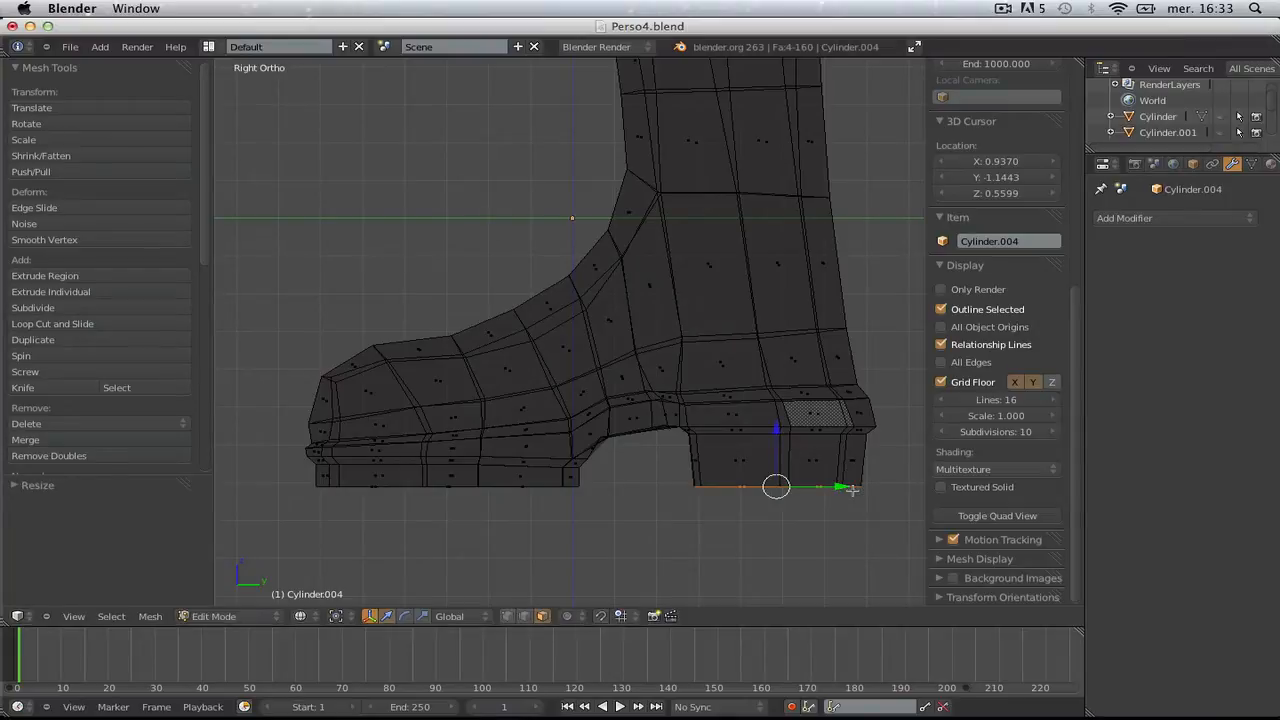
- Scale the heel's bottom faces along Y
{"action": "middle_click_drag", "start_coordinate": [851, 489], "coordinate": [677, 317]}
{"action": "key", "text": "s"}
{"action": "key", "text": "y"}
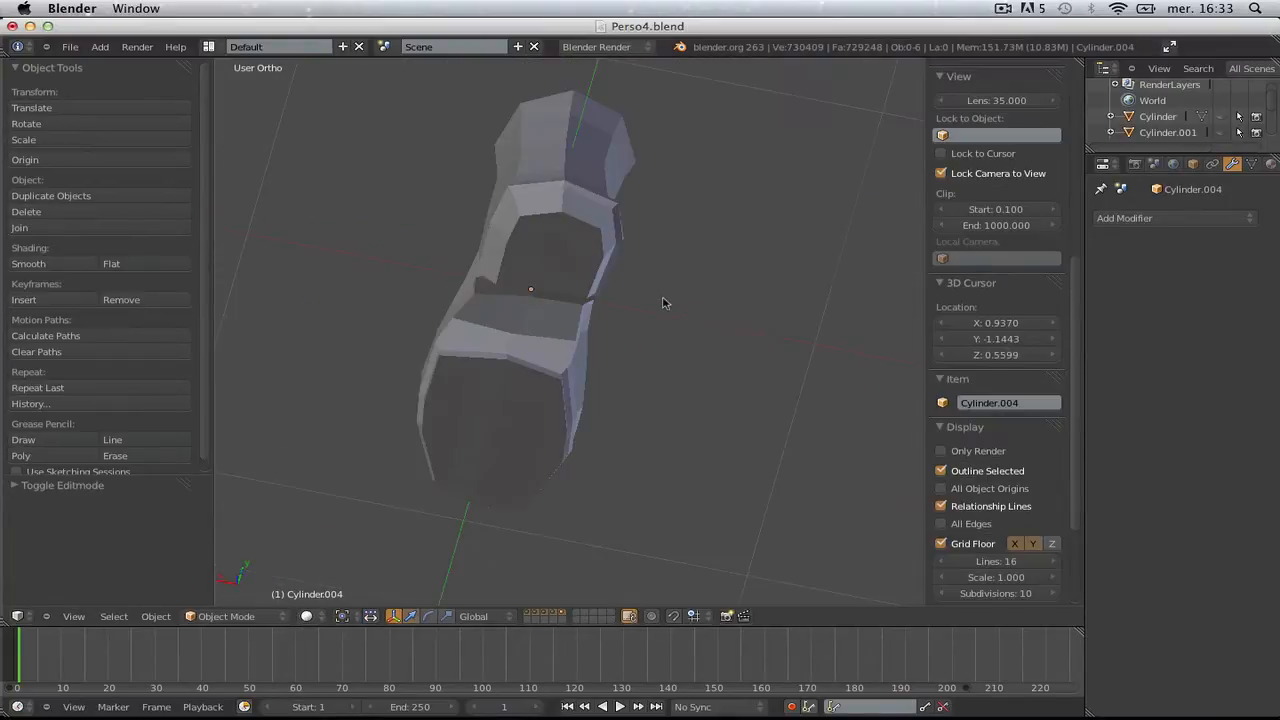
- Try to scale the edge loop where the top of the heel meets the sole
{"action": "middle_click_drag", "start_coordinate": [663, 303], "coordinate": [787, 442]}
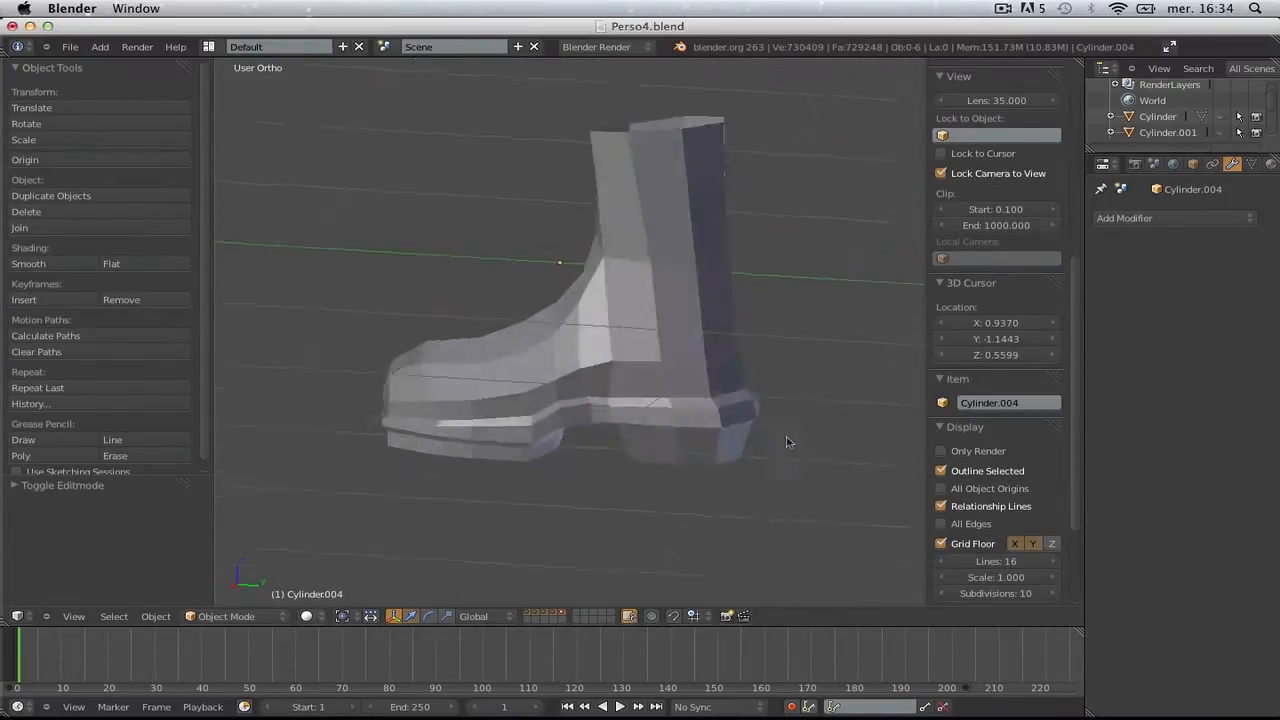
{"action": "key", "text": "Tab"}
{"action": "scroll", "coordinate": [760, 435], "scroll_direction": "up", "scroll_amount": 5}
{"action": "key", "text": "ctrl+Tab"}
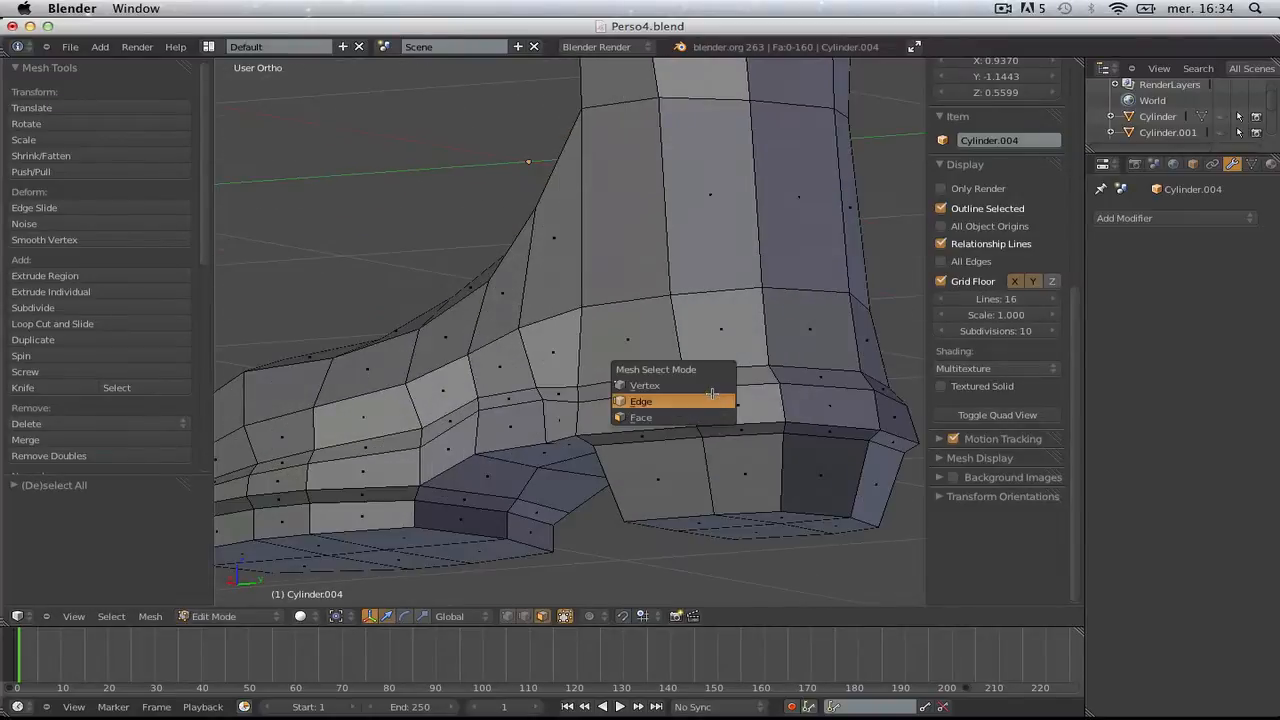
{"action": "left_click", "coordinate": [712, 398]}
{"action": "right_click", "coordinate": [714, 444], "text": "alt"}
{"action": "key", "text": "a"}
{"action": "right_click", "coordinate": [723, 437], "text": "alt"}
{"action": "key", "text": "s"}
{"action": "left_click", "coordinate": [853, 476]}
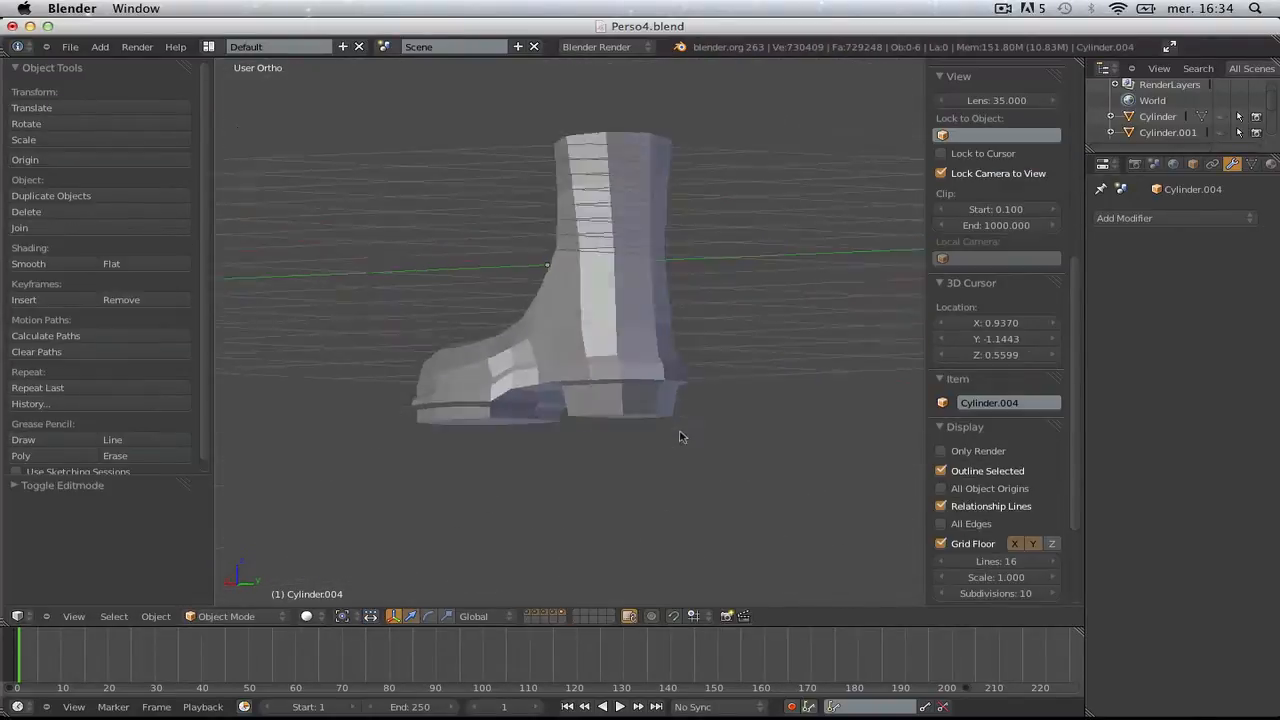
- Undo the scaling and selection of the edge loop at the top of the heel
{"action": "middle_click_drag", "start_coordinate": [680, 434], "coordinate": [799, 458]}
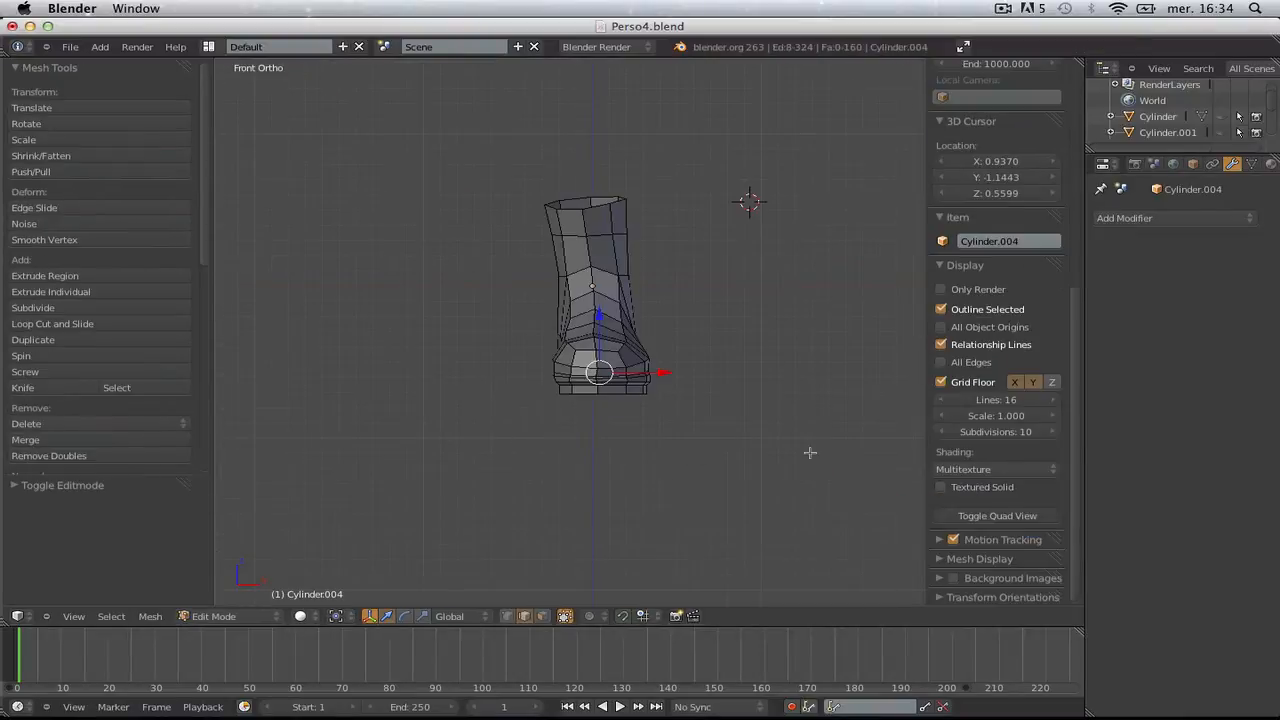
{"action": "key", "text": "KP_3"}
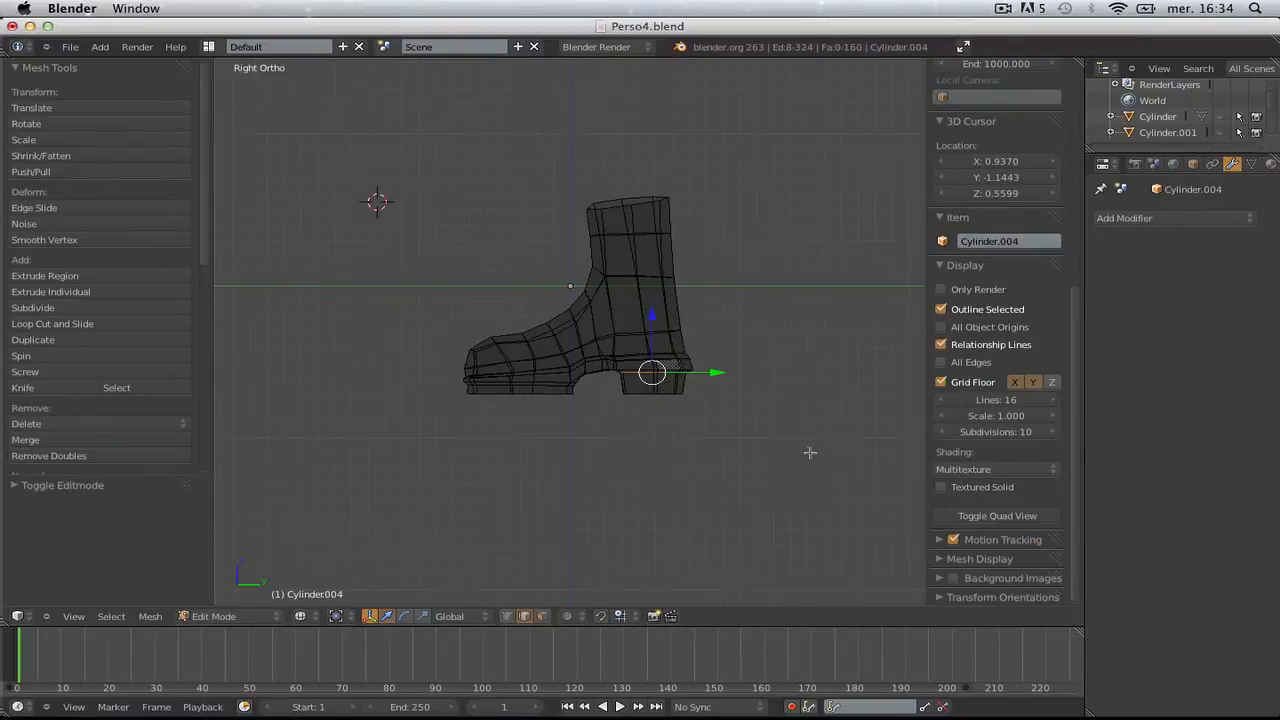
{"action": "scroll", "coordinate": [808, 423], "scroll_direction": "up", "scroll_amount": 3}
{"action": "key", "text": "ctrl+z"}
{"action": "key", "text": "ctrl+z"}
{"action": "key", "text": "ctrl+z"}
{"action": "key", "text": "ctrl+z"}
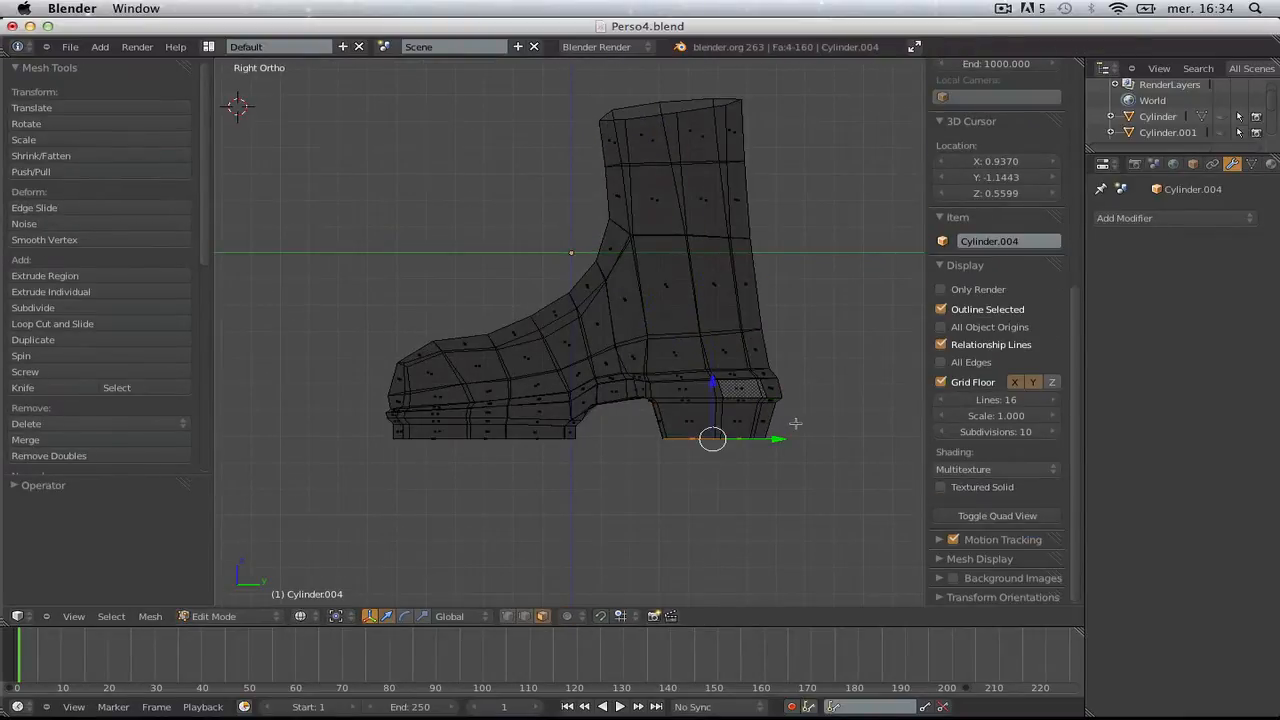
- Add a horizontal edge loop around the heel near mid-height and scale it inward to about 0.93
{"action": "key", "text": "a"}
{"action": "key", "text": "Tab"}
{"action": "key", "text": "z"}
{"action": "scroll", "coordinate": [707, 440], "scroll_direction": "down", "scroll_amount": 1}
{"action": "mouse_move", "coordinate": [707, 440]}
{"action": "middle_mouse_down"}
{"action": "mouse_move", "coordinate": [654, 454]}
{"action": "mouse_move", "coordinate": [702, 439]}
{"action": "middle_mouse_up"}
{"action": "key", "text": "Tab"}
{"action": "key", "text": "KP_3"}
{"action": "scroll", "coordinate": [715, 430], "scroll_direction": "up", "scroll_amount": 5}
{"action": "key", "text": "ctrl+r"}
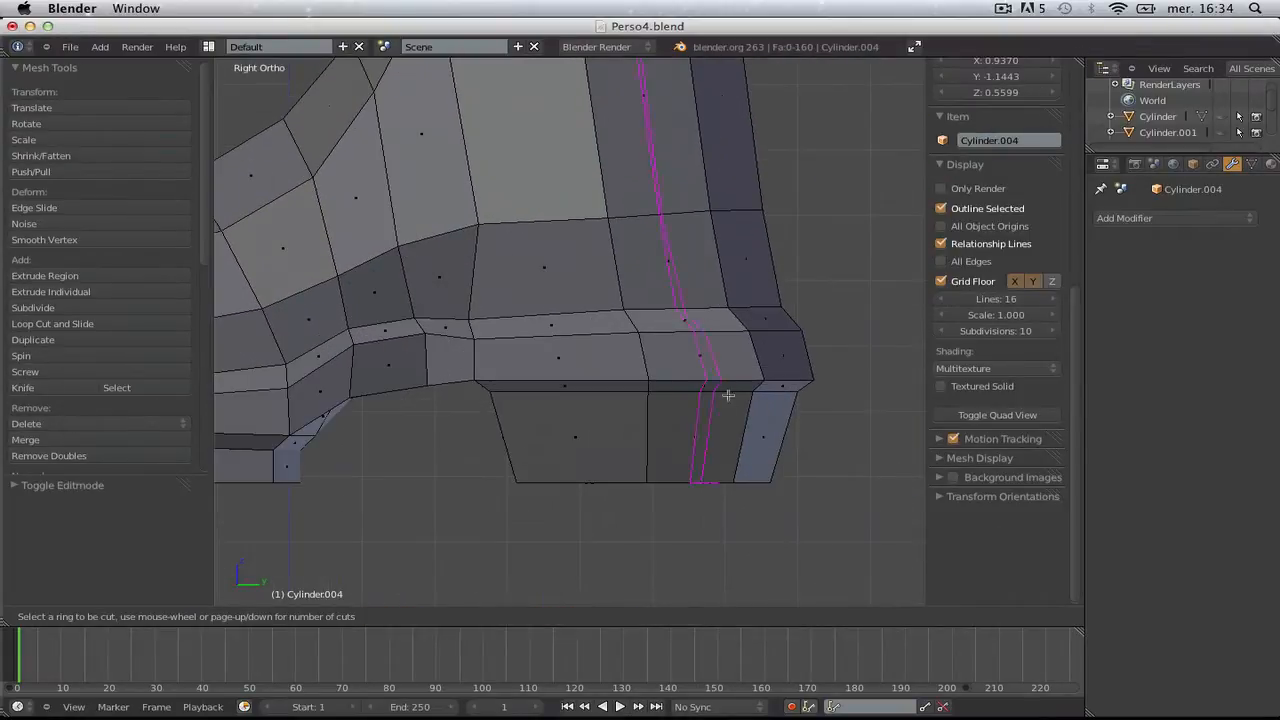
{"action": "left_click", "coordinate": [750, 422]}
{"action": "key", "text": "s"}
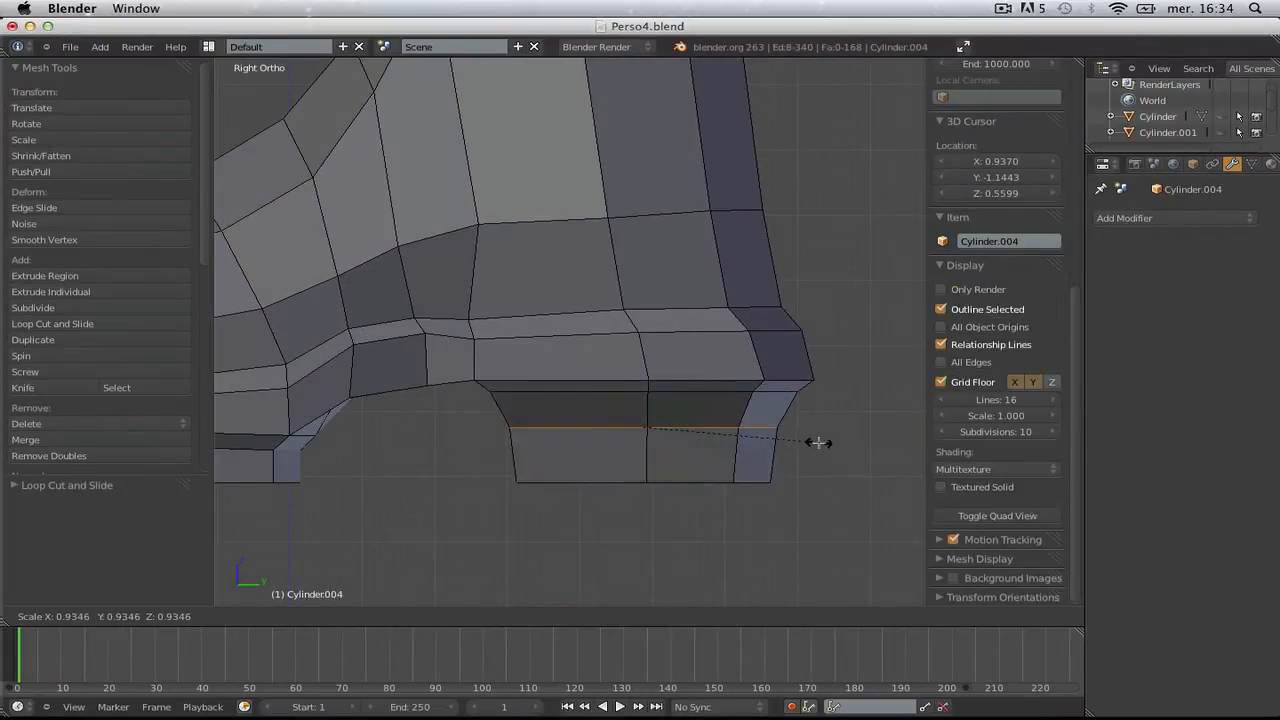
{"action": "left_click", "coordinate": [818, 442]}
- Add an edge loop just above the heel's narrowed loop and scale it to about 1.035
{"action": "key", "text": "a"}
{"action": "key", "text": "ctrl+r"}
{"action": "left_click", "coordinate": [790, 424]}
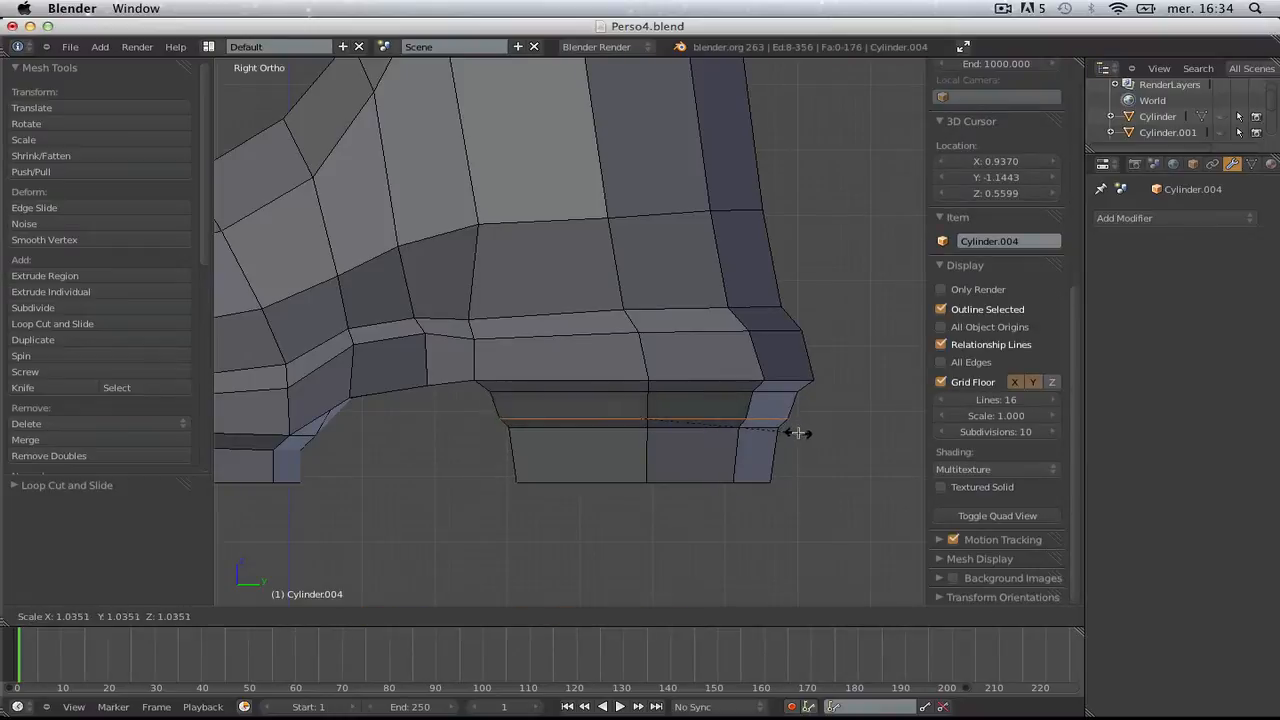
{"action": "left_click", "coordinate": [798, 433]}
- Add an edge loop just below the heel's narrowed loop and scale it to about 1.018
{"action": "key", "text": "a"}
{"action": "key", "text": "ctrl+r"}
{"action": "left_click", "coordinate": [777, 437]}
{"action": "left_click", "coordinate": [778, 418]}
{"action": "key", "text": "s"}
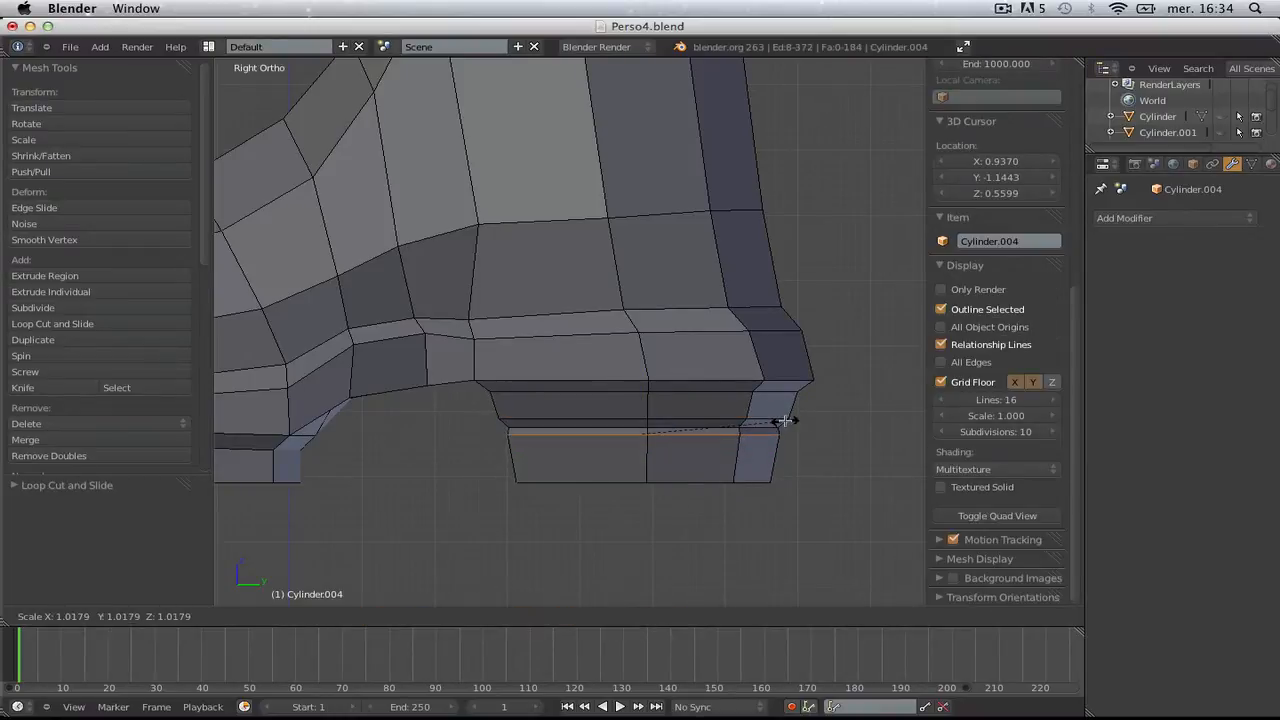
{"action": "left_click", "coordinate": [788, 422]}
- Add another edge loop lower on the heel, beneath the groove, and scale it to about 1.013
{"action": "key", "text": "a"}
{"action": "key", "text": "ctrl+r"}
{"action": "left_click", "coordinate": [780, 450]}
{"action": "left_click", "coordinate": [778, 442]}
{"action": "key", "text": "s"}
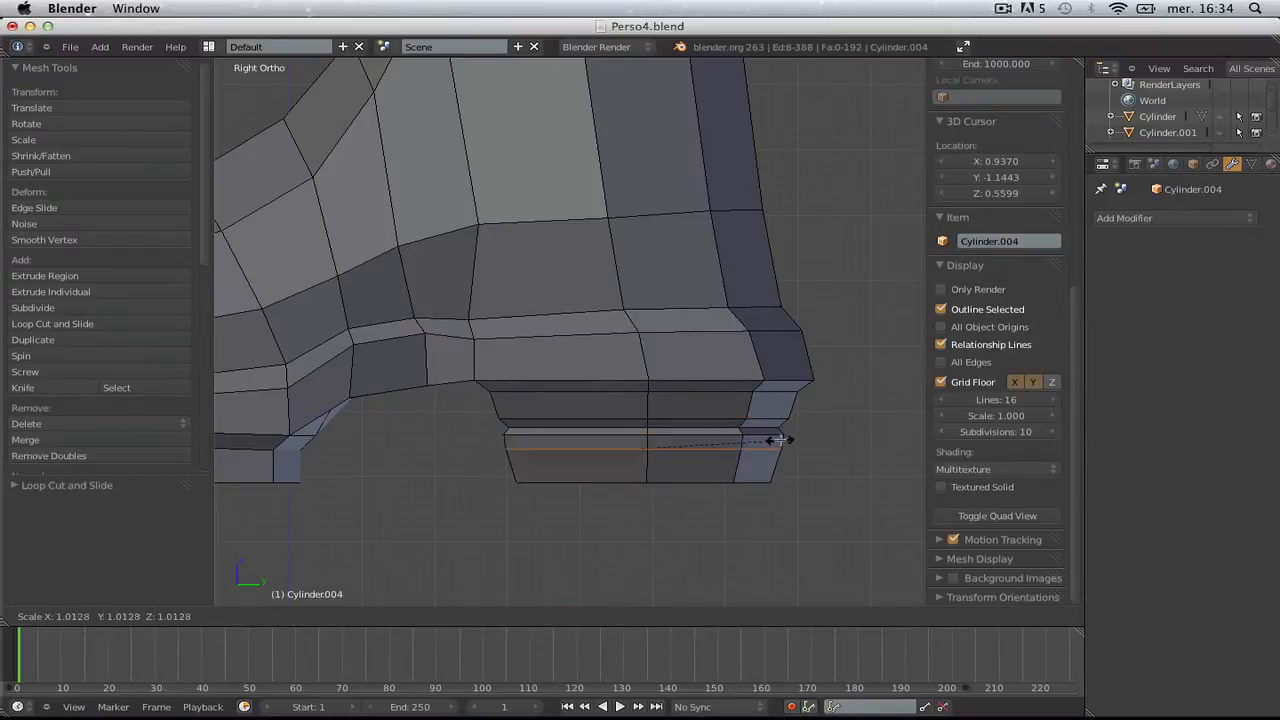
{"action": "key", "text": "Tab"}
{"action": "scroll", "coordinate": [782, 441], "scroll_direction": "down", "scroll_amount": 2}
{"action": "middle_click_drag", "start_coordinate": [783, 443], "coordinate": [760, 479]}
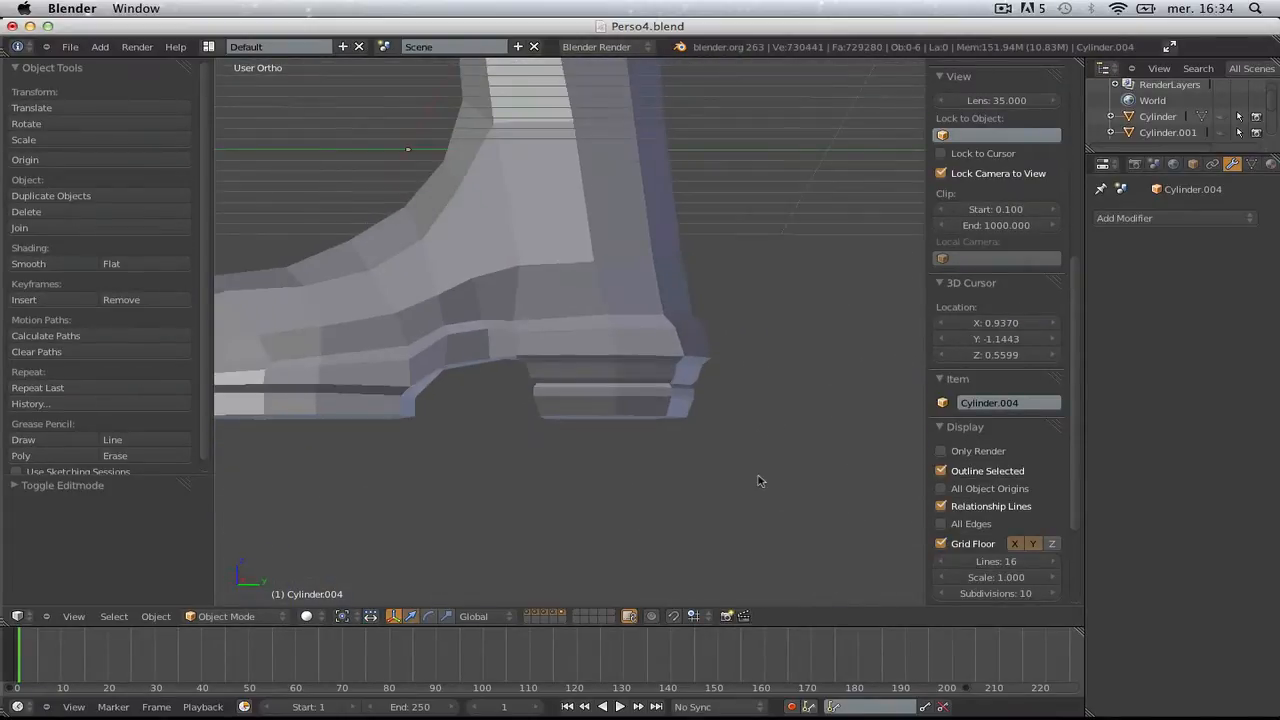
- Select all bottom edges of the heel through the mesh and scale them outward to straighten the heel's sides
{"action": "key", "text": "KP_1"}
{"action": "key", "text": "Tab"}
{"action": "key", "text": "KP_3"}
{"action": "scroll", "coordinate": [735, 500], "scroll_direction": "up", "scroll_amount": 2}
{"action": "key", "text": "a"}
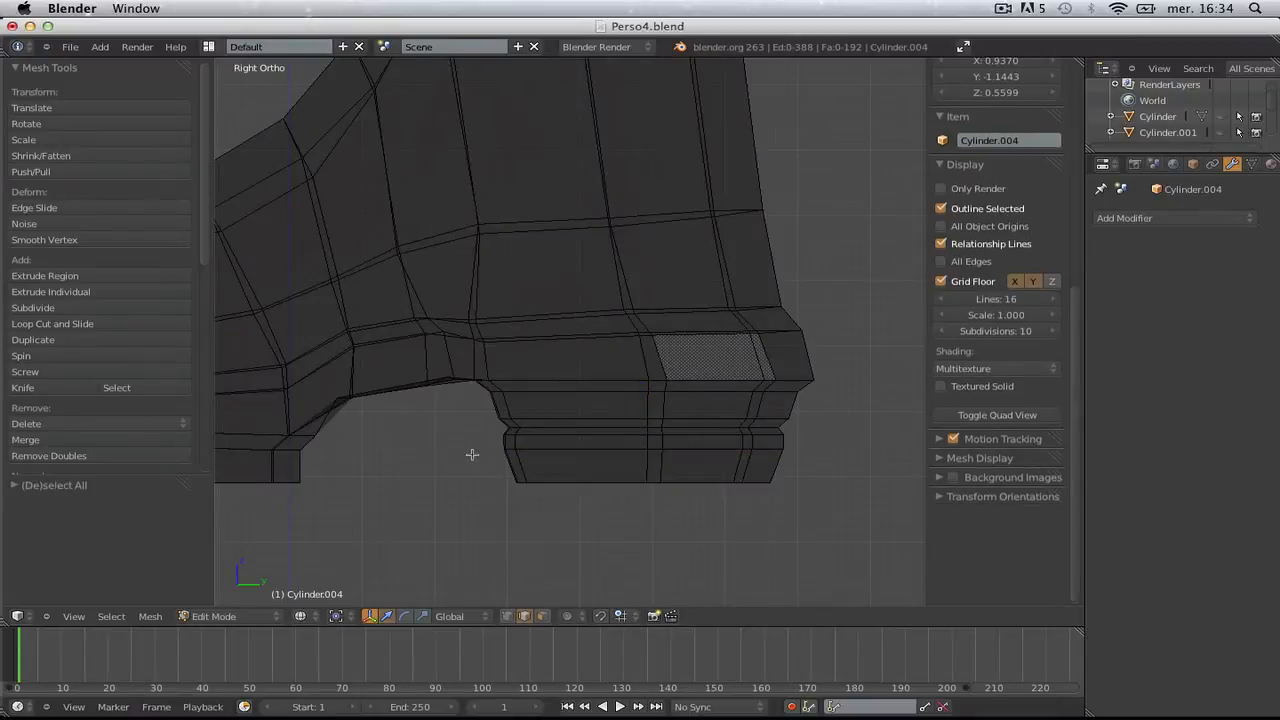
{"action": "key", "text": "b"}
{"action": "left_click_drag", "start_coordinate": [474, 456], "coordinate": [797, 521]}
{"action": "key", "text": "s"}
{"action": "left_click", "coordinate": [812, 511]}
{"action": "key", "text": "Tab"}
{"action": "scroll", "coordinate": [812, 513], "scroll_direction": "down", "scroll_amount": 4}
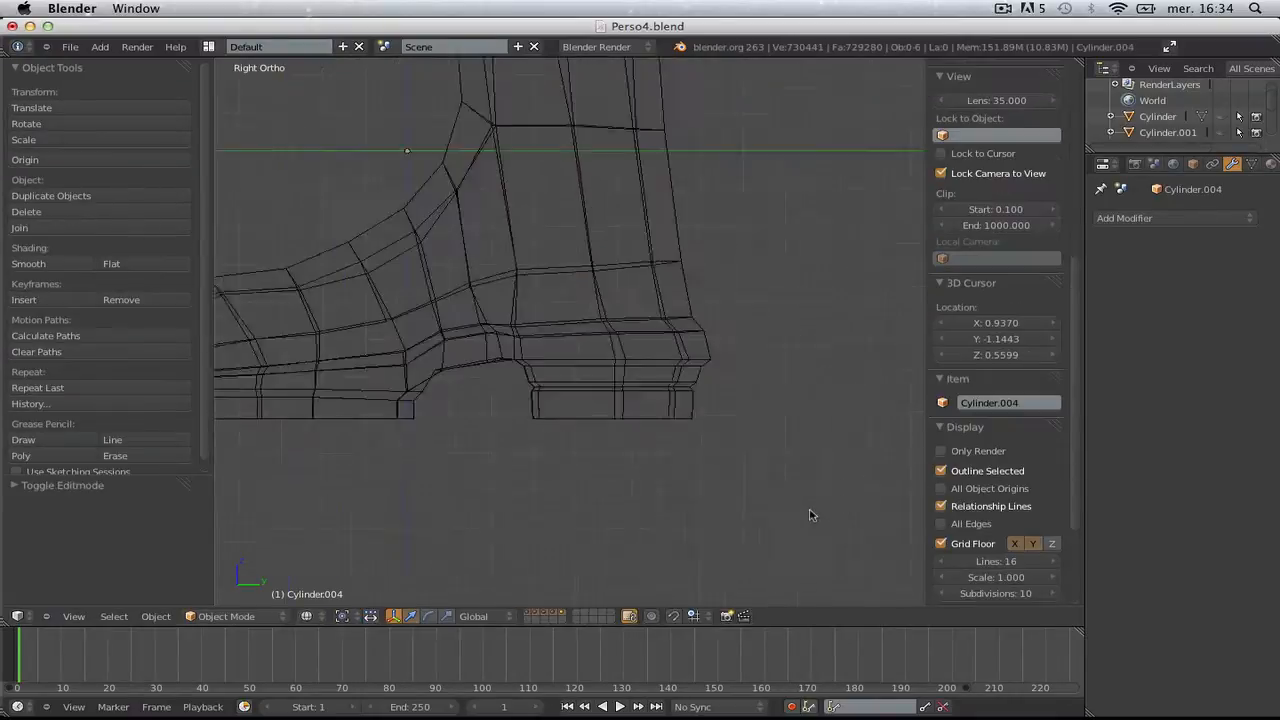
- Move the boot's rear edge above the heel slightly backward and lower the edge at the back of the ankle
{"action": "key", "text": "z"}
{"action": "key", "text": "a"}
{"action": "mouse_move", "coordinate": [813, 507]}
{"action": "middle_mouse_down"}
{"action": "mouse_move", "coordinate": [518, 370]}
{"action": "mouse_move", "coordinate": [387, 471]}
{"action": "mouse_move", "coordinate": [648, 494]}
{"action": "middle_mouse_up"}
{"action": "scroll", "coordinate": [648, 494], "scroll_direction": "down", "scroll_amount": 7}
{"action": "key", "text": "a"}
{"action": "middle_click_drag", "start_coordinate": [454, 496], "coordinate": [689, 463]}
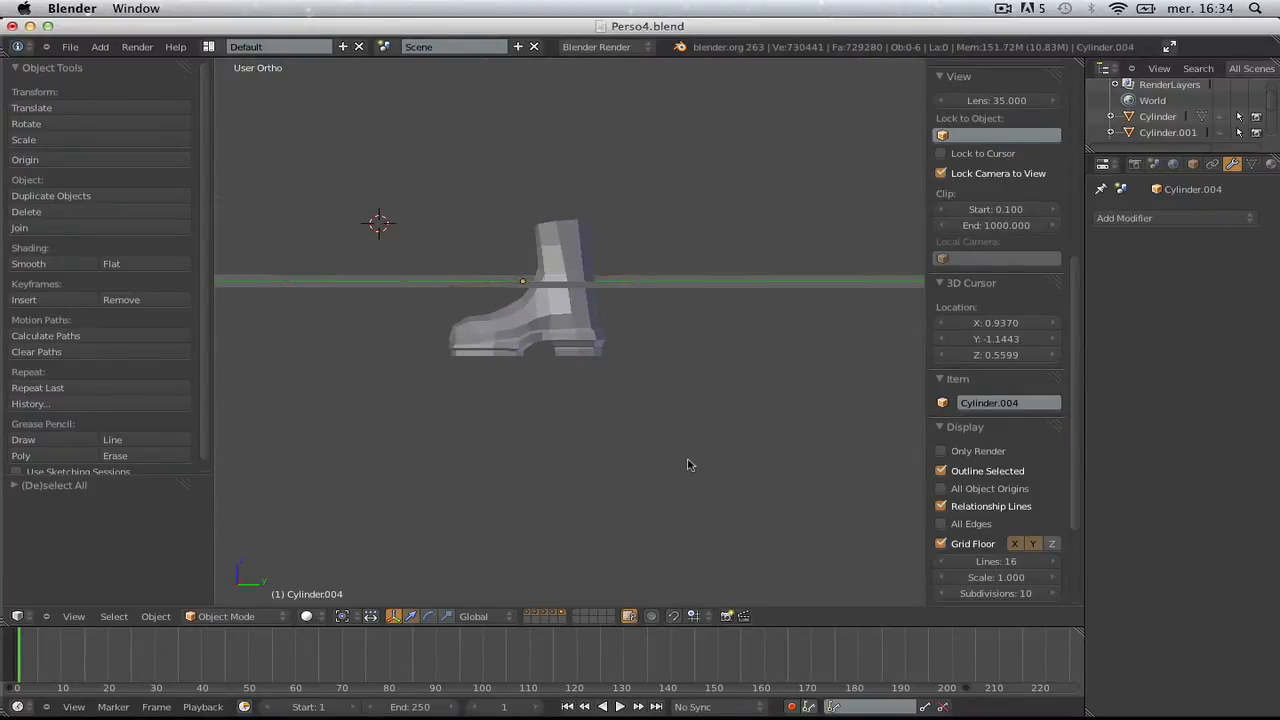
{"action": "key", "text": "Tab"}
{"action": "key", "text": "KP_3"}
{"action": "scroll", "coordinate": [686, 457], "scroll_direction": "up", "scroll_amount": 6}
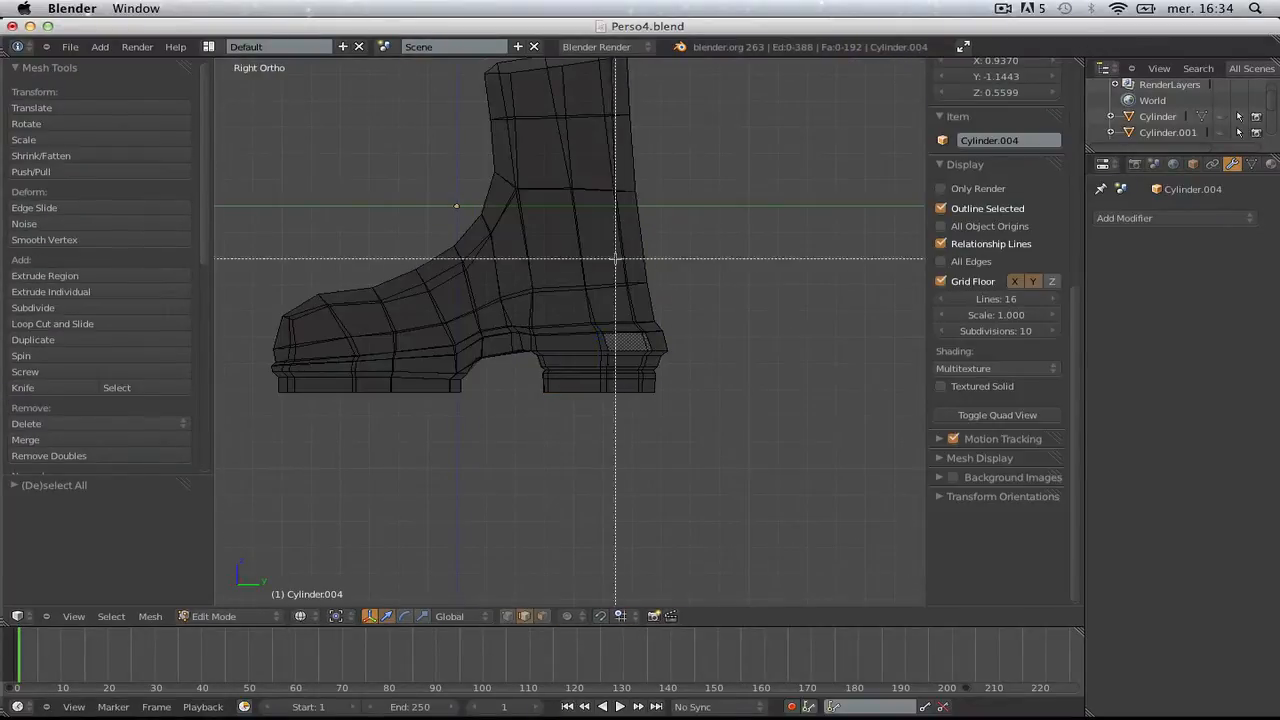
{"action": "key", "text": "a"}
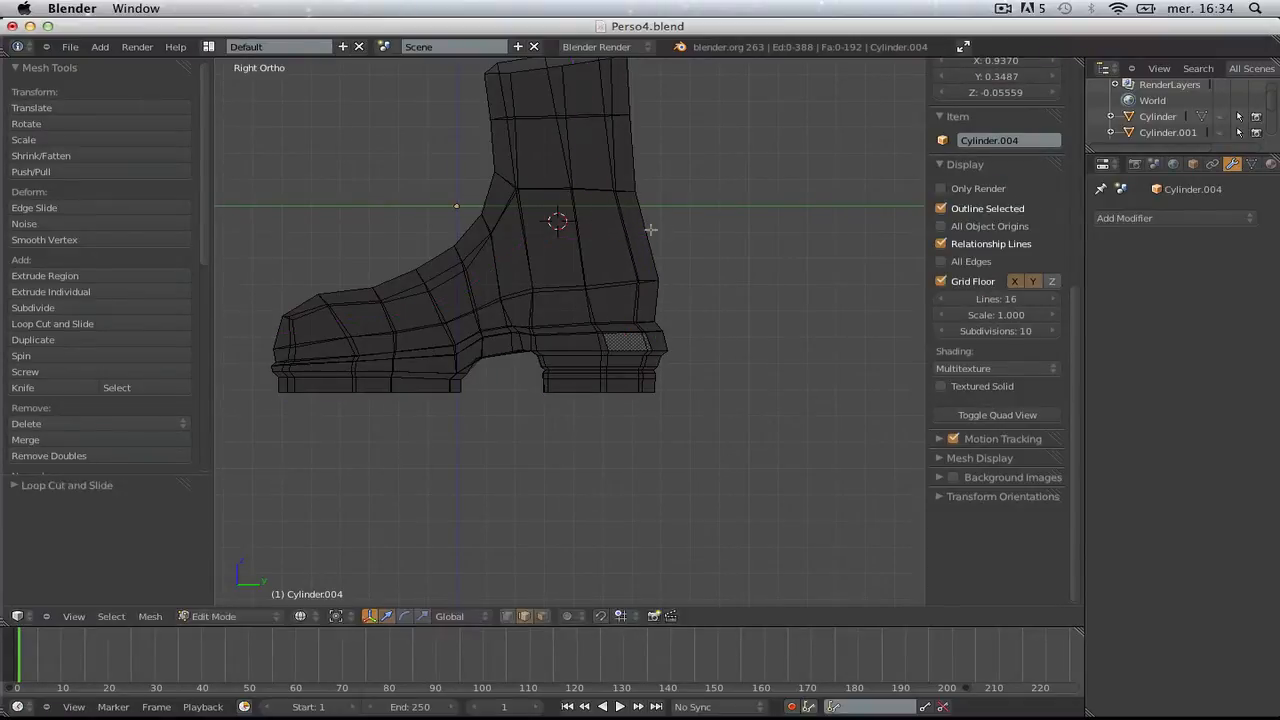
{"action": "left_click_drag", "start_coordinate": [680, 211], "coordinate": [680, 216]}
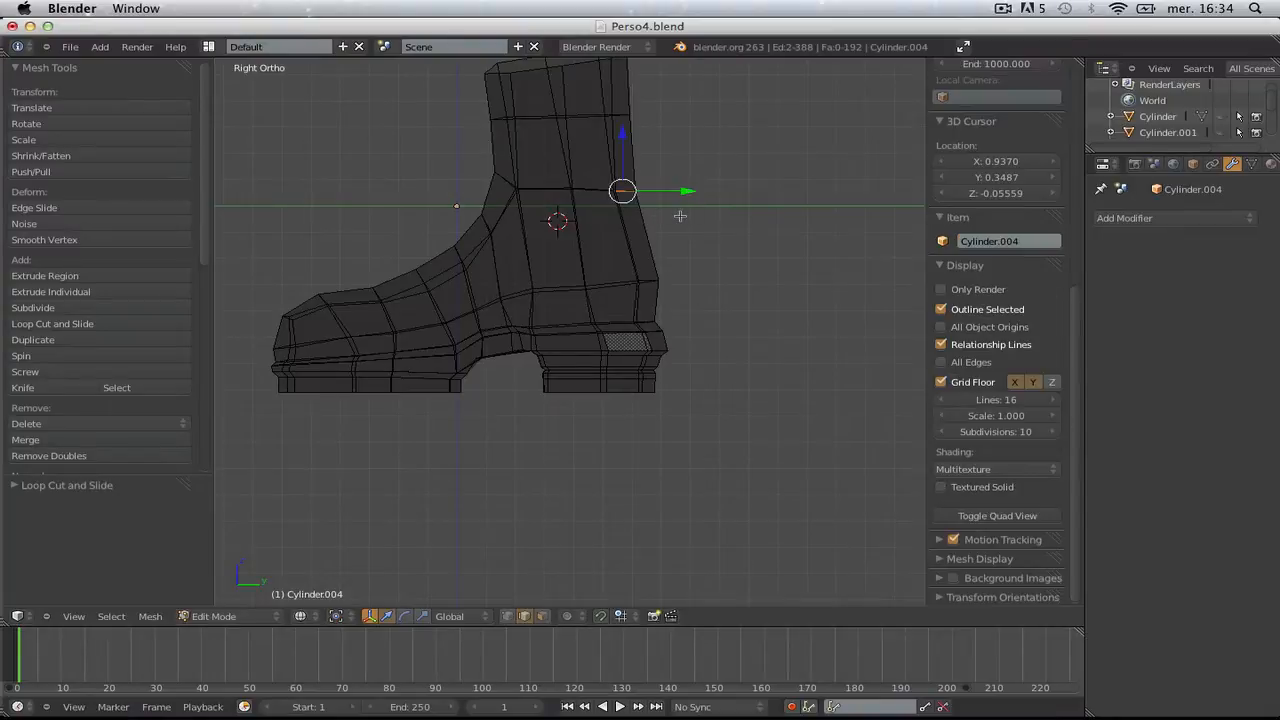
{"action": "left_click", "coordinate": [668, 239]}
- Lower the ankle vertices on the sides of the boot so their row slopes down toward the back
{"action": "key", "text": "a"}
{"action": "key", "text": "b"}
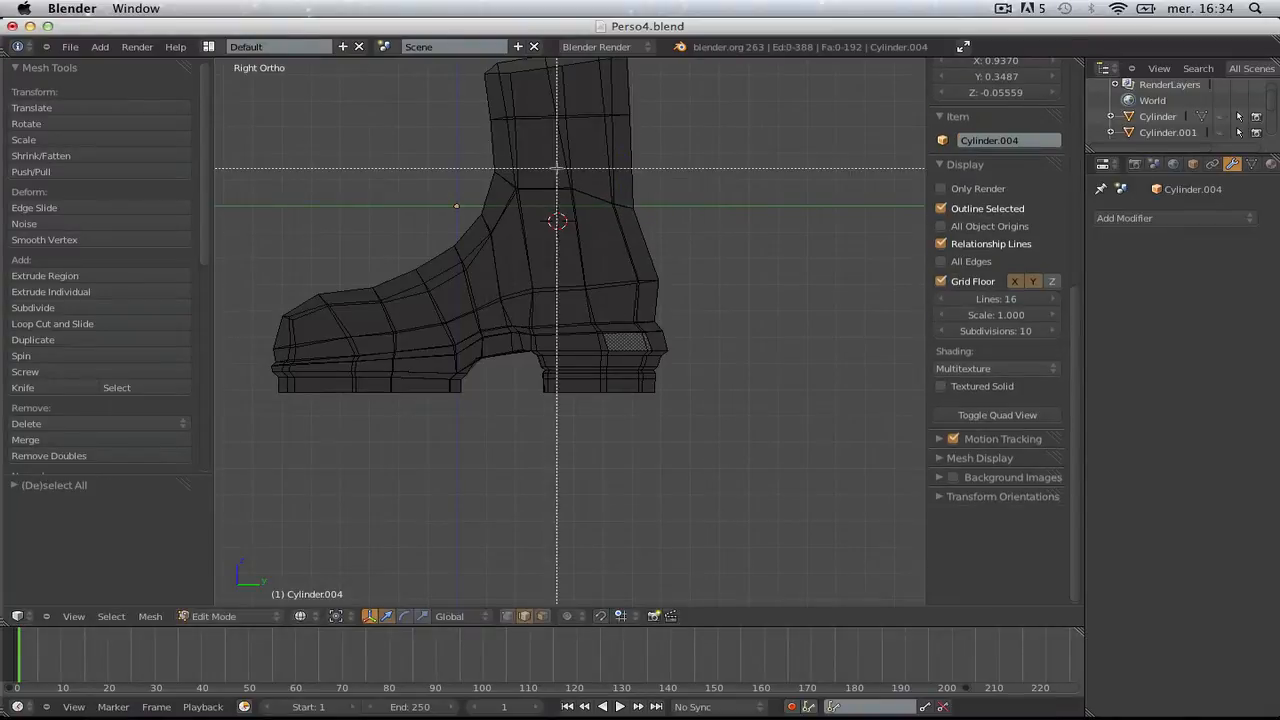
{"action": "left_click_drag", "start_coordinate": [557, 169], "coordinate": [583, 205]}
{"action": "key", "text": "ctrl+Tab"}
{"action": "left_click", "coordinate": [572, 189]}
{"action": "key", "text": "a"}
{"action": "key", "text": "b"}
{"action": "key", "text": "g"}
{"action": "key", "text": "Tab"}
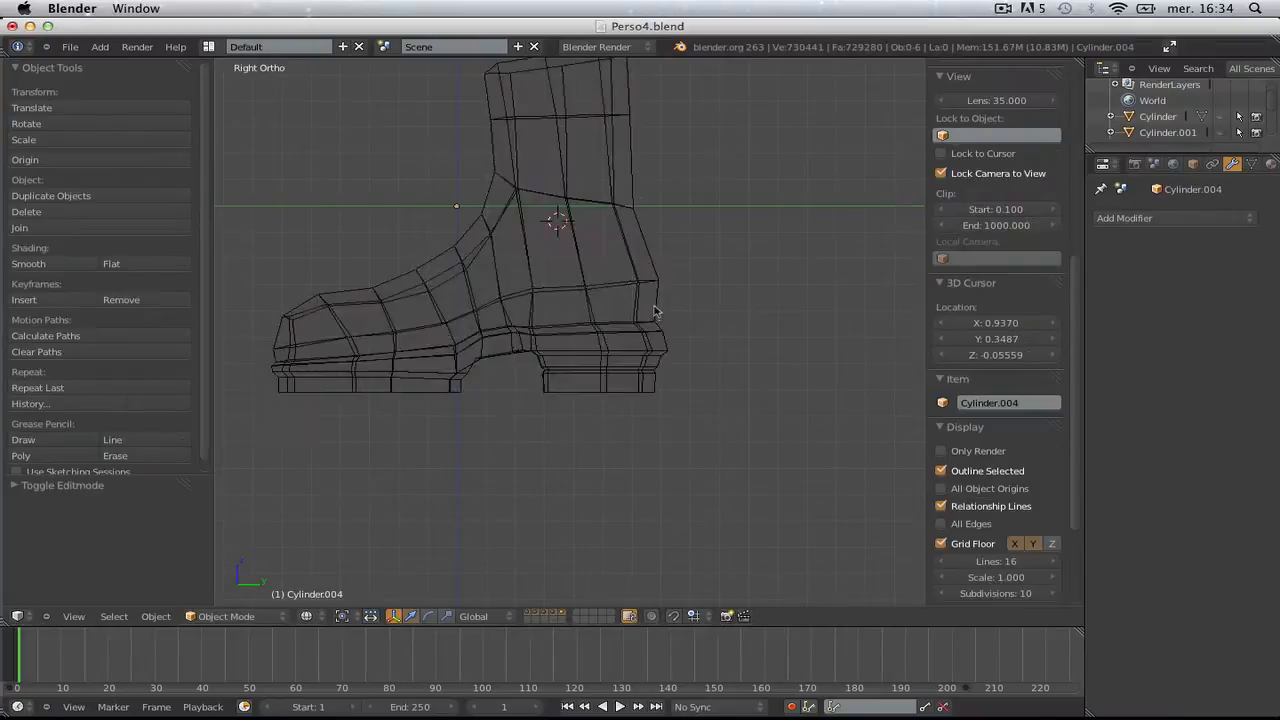
{"action": "key", "text": "z"}
- Show the layers containing the rest of the character together with the boot in front view
{"action": "scroll", "coordinate": [663, 314], "scroll_direction": "down", "scroll_amount": 4}
{"action": "key", "text": "a"}
{"action": "mouse_move", "coordinate": [681, 322]}
{"action": "middle_mouse_down"}
{"action": "mouse_move", "coordinate": [366, 337]}
{"action": "mouse_move", "coordinate": [741, 392]}
{"action": "mouse_move", "coordinate": [783, 362]}
{"action": "middle_mouse_up"}
{"action": "scroll", "coordinate": [783, 362], "scroll_direction": "up", "scroll_amount": 2}
{"action": "key", "text": "a"}
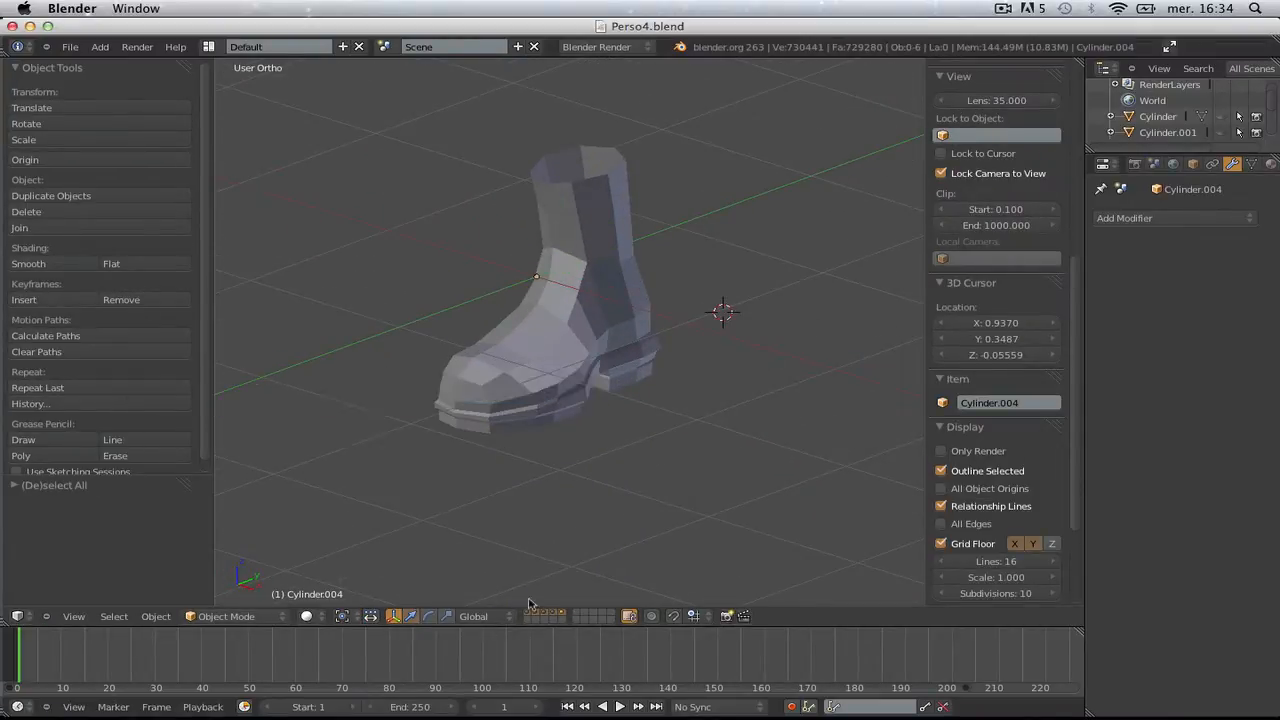
{"action": "key", "text": "a"}
{"action": "scroll", "coordinate": [566, 506], "scroll_direction": "down", "scroll_amount": 8}
{"action": "key", "text": "KP_1"}
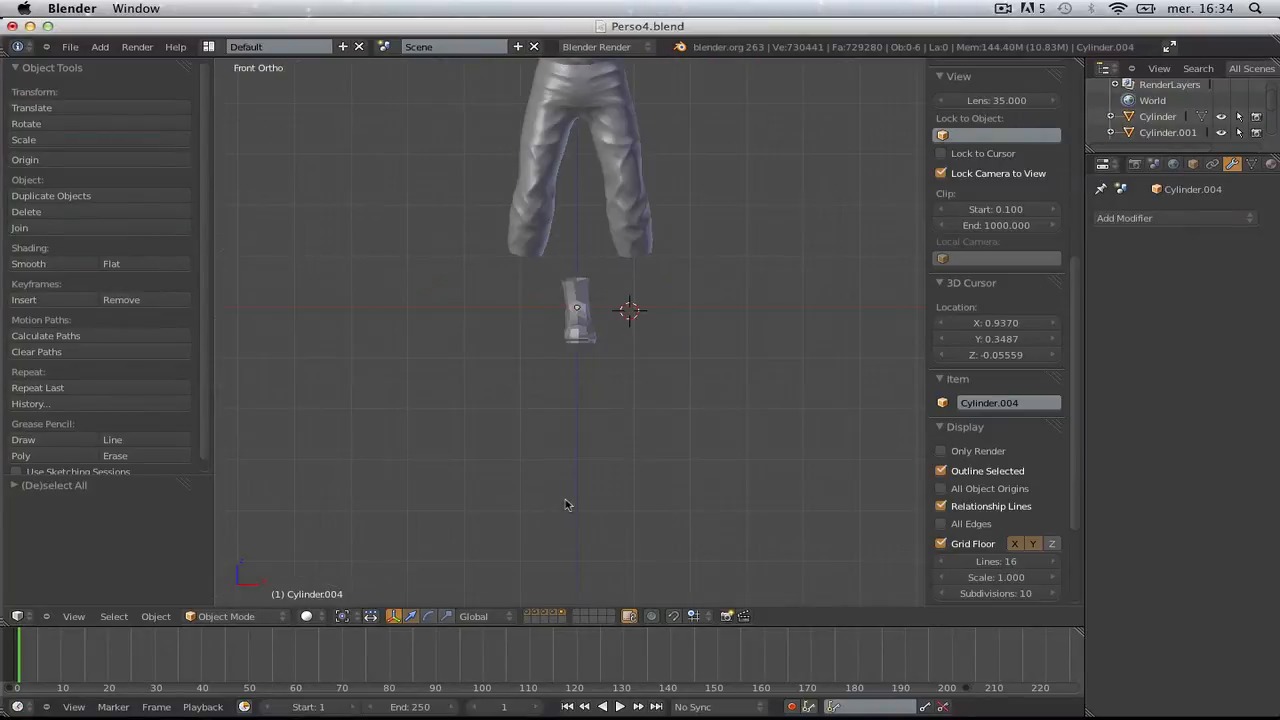
- Select the boot and move it sideways and up beneath the character's left trouser leg
{"action": "scroll", "coordinate": [563, 463], "scroll_direction": "up", "scroll_amount": 5}
{"action": "scroll", "coordinate": [589, 363], "scroll_direction": "down", "scroll_amount": 4}
{"action": "scroll", "coordinate": [589, 363], "scroll_direction": "up", "scroll_amount": 3}
{"action": "right_click", "coordinate": [498, 380]}
{"action": "key", "text": "g"}
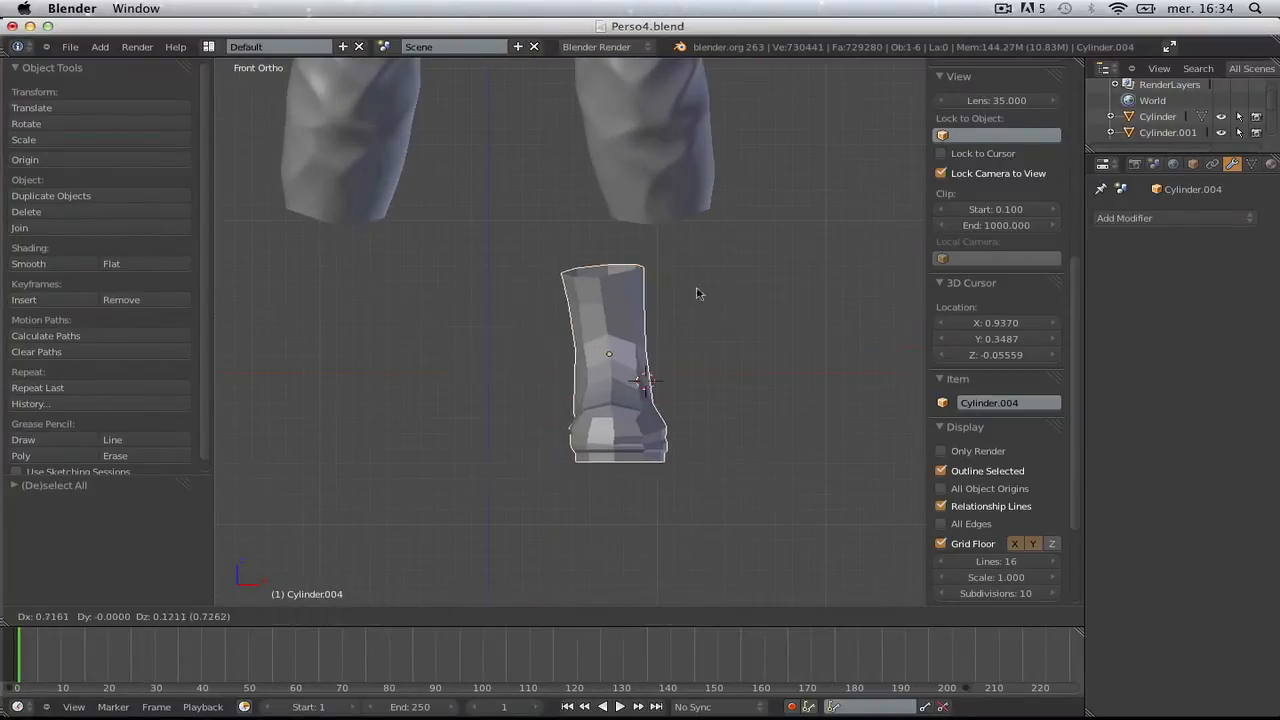
{"action": "left_click", "coordinate": [676, 238]}
{"action": "scroll", "coordinate": [694, 295], "scroll_direction": "down", "scroll_amount": 7}
{"action": "scroll", "coordinate": [694, 295], "scroll_direction": "up", "scroll_amount": 5}
- Align the boot's shaft with the bottom of the trouser leg in side view
{"action": "key", "text": "KP_3"}
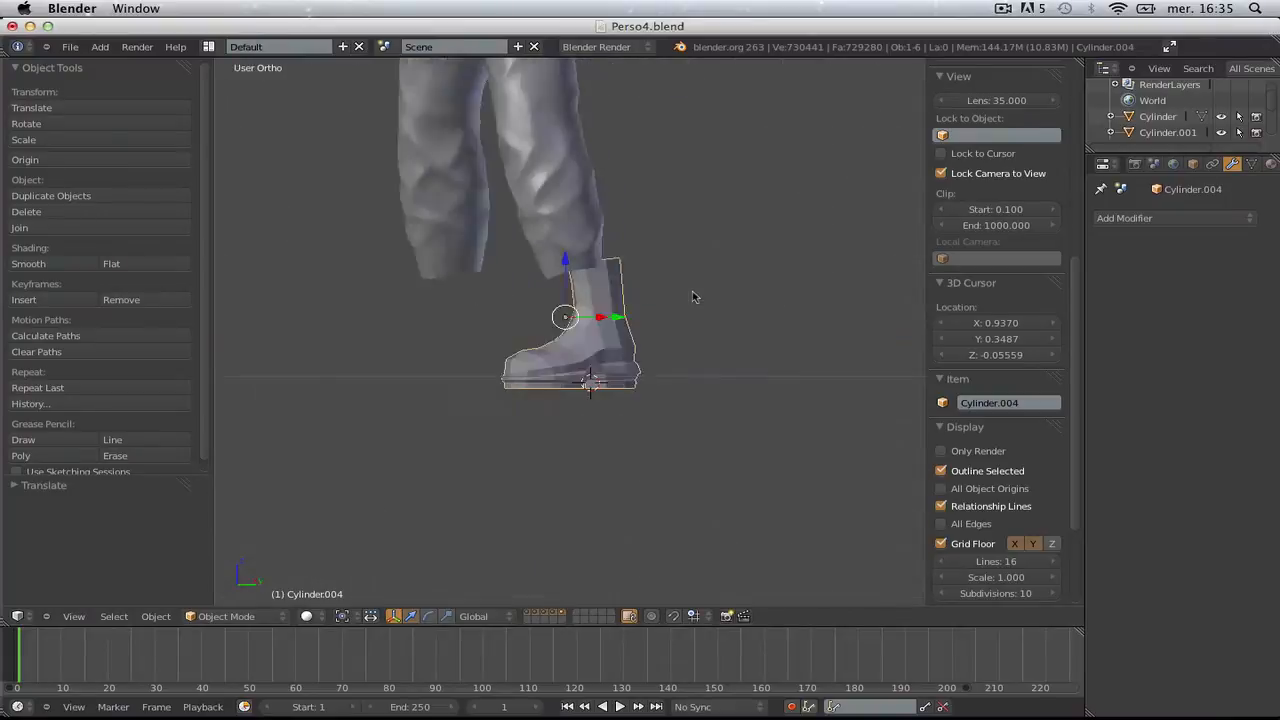
{"action": "scroll", "coordinate": [668, 292], "scroll_direction": "up", "scroll_amount": 3}
{"action": "key", "text": "g"}
{"action": "left_click", "coordinate": [616, 306]}
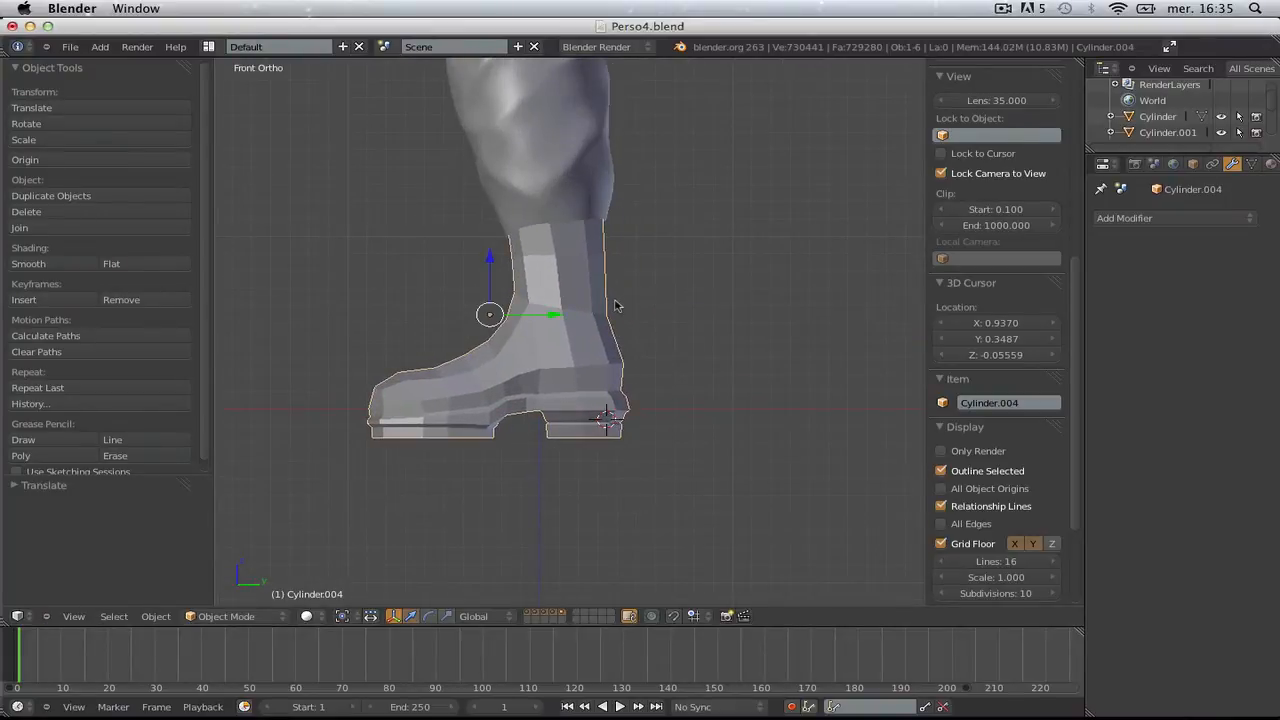
- Widen the boot along X to about 1.1 times its width
{"action": "key", "text": "KP_1"}
{"action": "key", "text": "s"}
{"action": "key", "text": "x"}
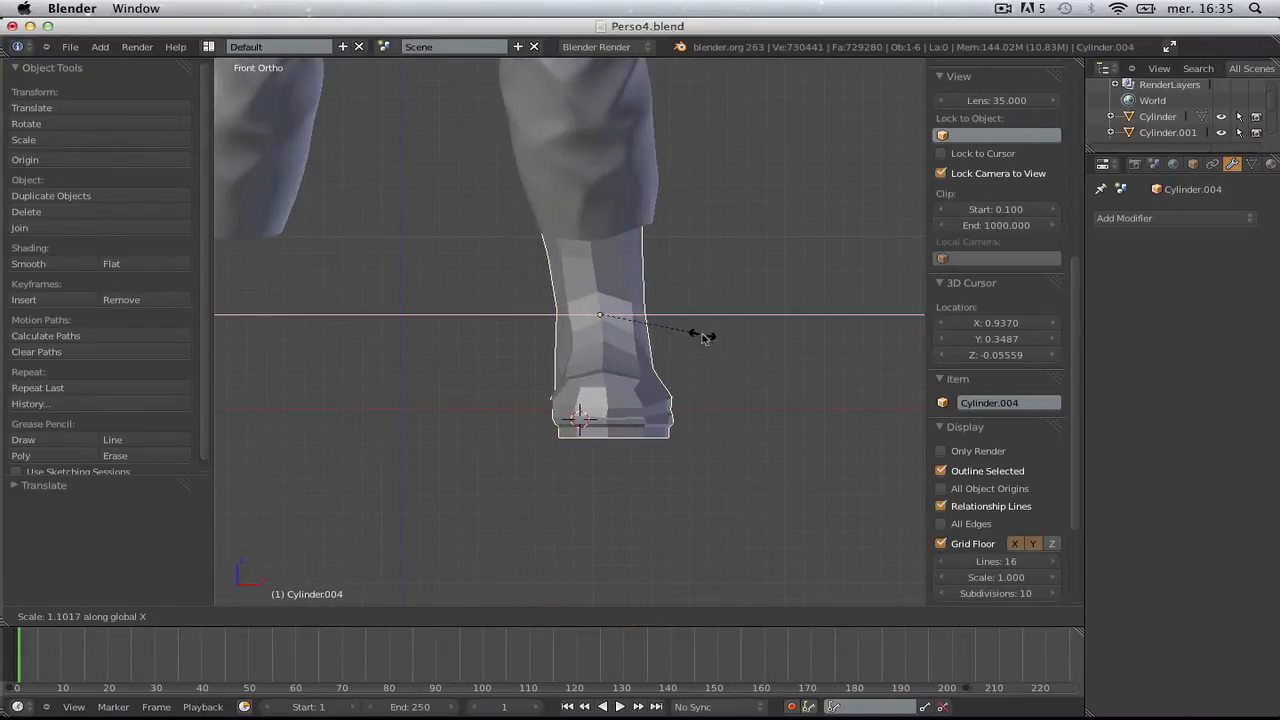
{"action": "left_click", "coordinate": [708, 338]}
{"action": "key", "text": "a"}
- Rotate the boot about Z so its toe points slightly outward, and shift it about 0.03 along X
{"action": "scroll", "coordinate": [708, 338], "scroll_direction": "down", "scroll_amount": 3}
{"action": "middle_click_drag", "start_coordinate": [708, 338], "coordinate": [644, 378]}
{"action": "scroll", "coordinate": [644, 378], "scroll_direction": "down", "scroll_amount": 4}
{"action": "key", "text": "KP_1"}
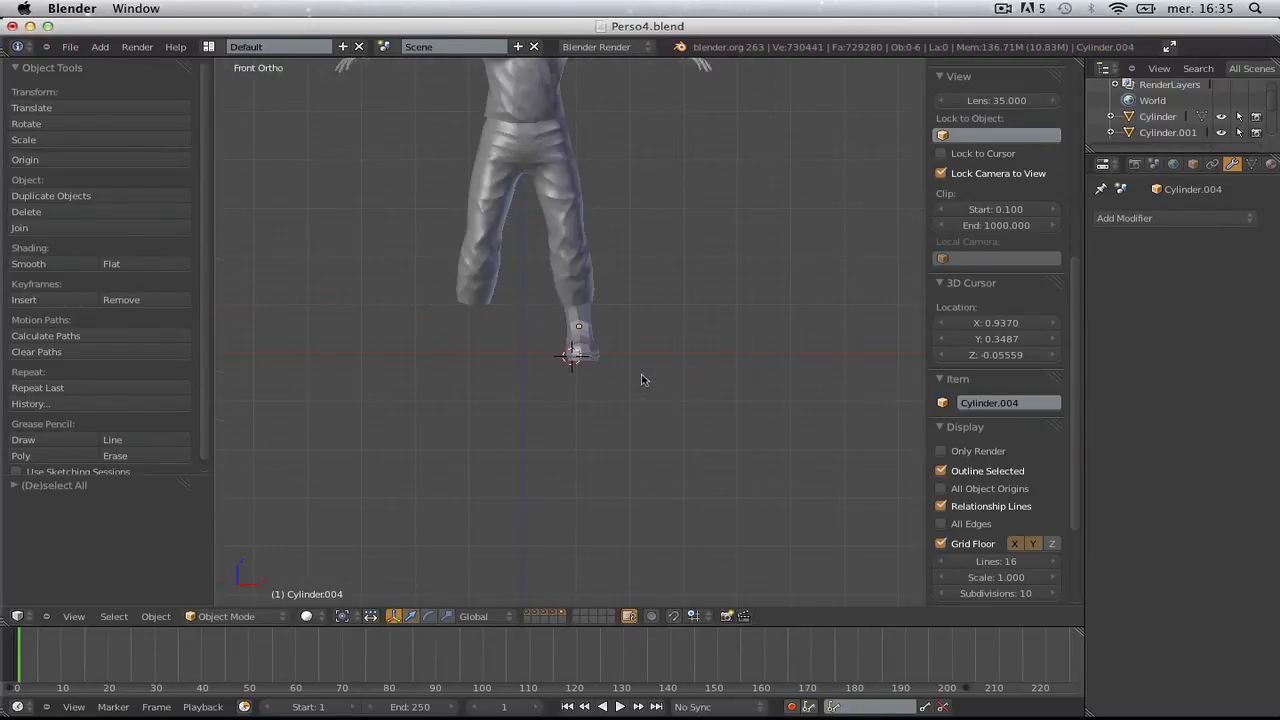
{"action": "scroll", "coordinate": [606, 326], "scroll_direction": "down", "scroll_amount": 3}
{"action": "middle_click_drag", "start_coordinate": [606, 326], "coordinate": [612, 349], "text": "shift"}
{"action": "scroll", "coordinate": [620, 378], "scroll_direction": "up", "scroll_amount": 2}
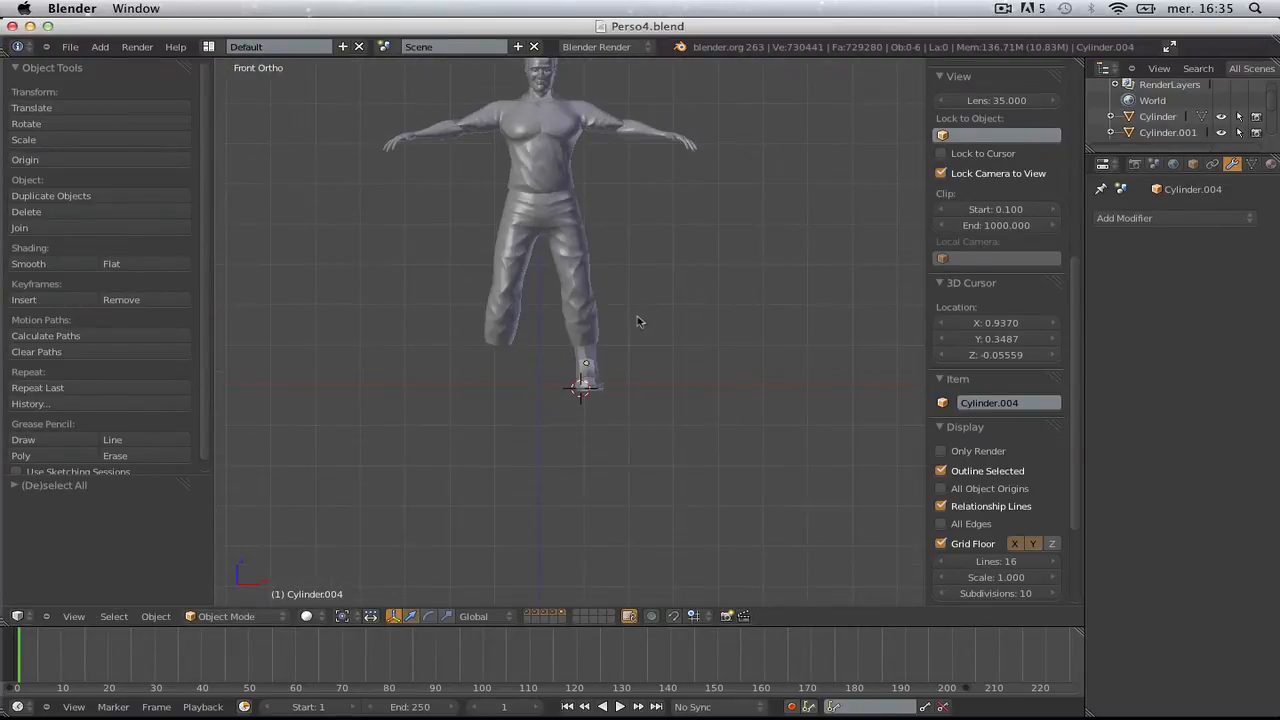
{"action": "scroll", "coordinate": [658, 345], "scroll_direction": "up", "scroll_amount": 4}
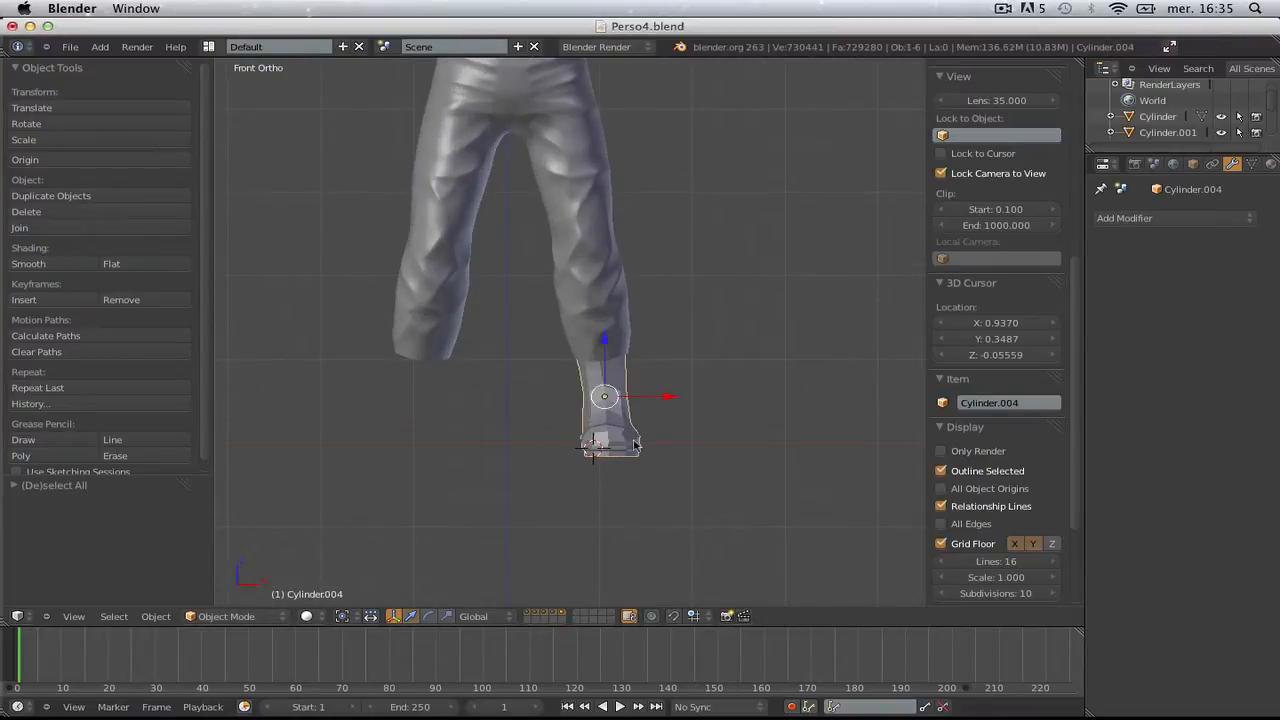
{"action": "key", "text": "r"}
{"action": "key", "text": "z"}
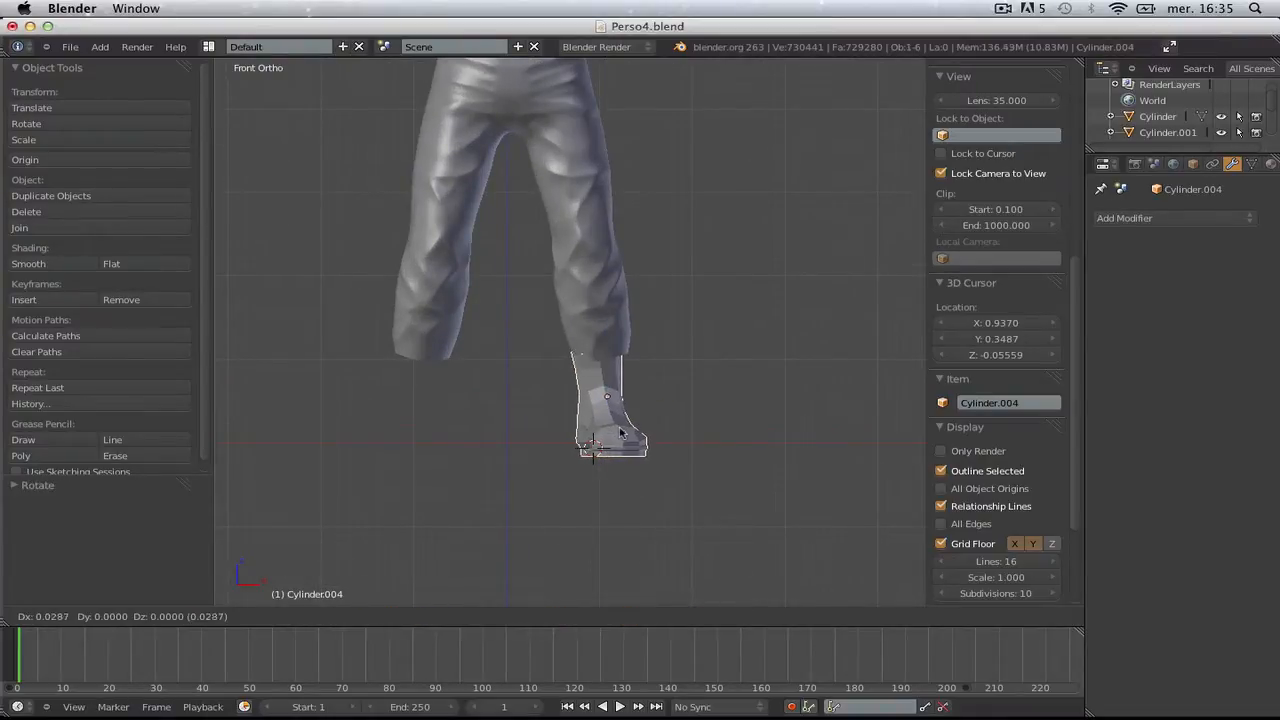
{"action": "left_click", "coordinate": [624, 432]}
- Select the boot and add a Multiresolution modifier to it
{"action": "key", "text": "a"}
{"action": "middle_click_drag", "start_coordinate": [763, 443], "coordinate": [366, 463]}
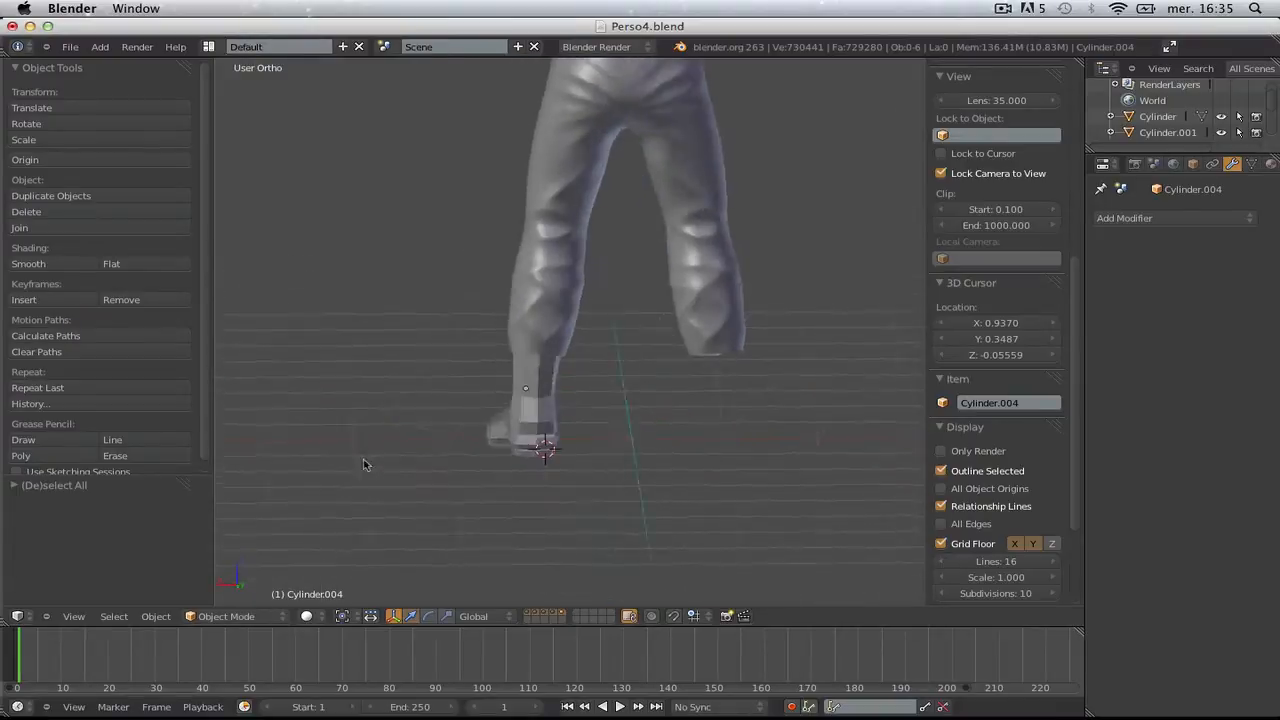
{"action": "scroll", "coordinate": [460, 432], "scroll_direction": "up", "scroll_amount": 4}
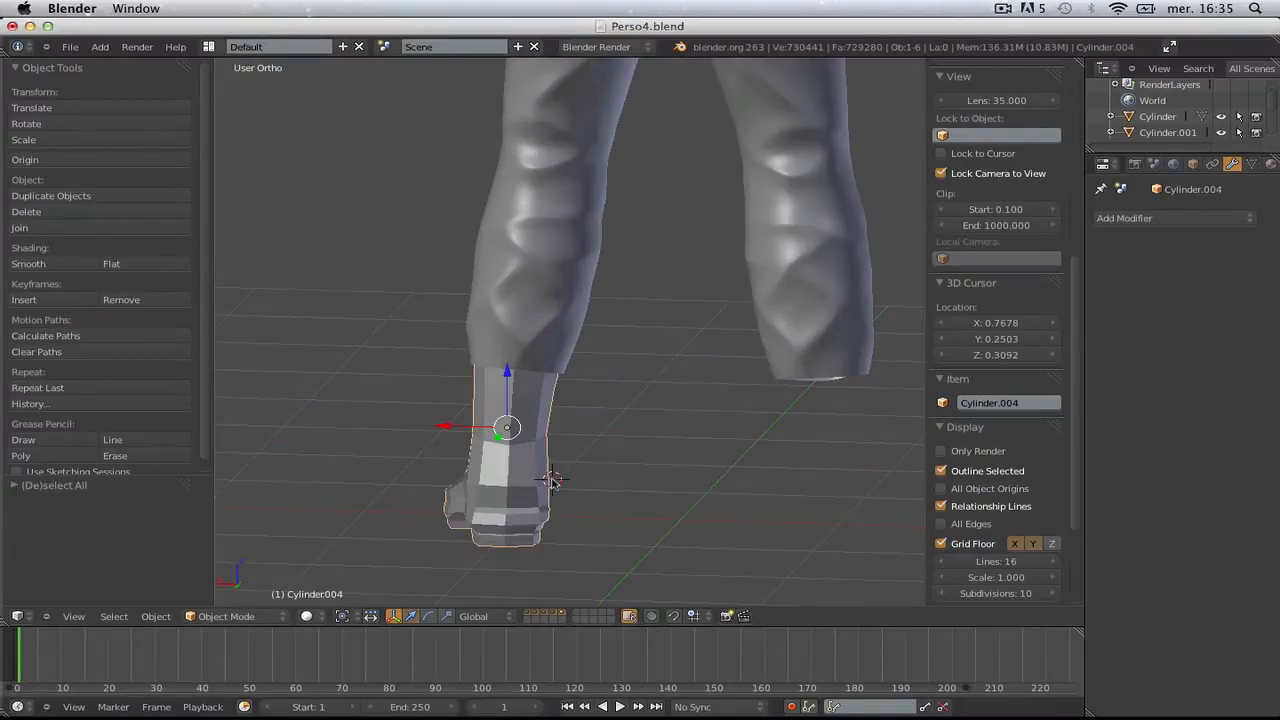
{"action": "scroll", "coordinate": [530, 483], "scroll_direction": "down", "scroll_amount": 3}
{"action": "key", "text": "a"}
{"action": "middle_click_drag", "start_coordinate": [503, 486], "coordinate": [676, 370]}
{"action": "scroll", "coordinate": [656, 502], "scroll_direction": "up", "scroll_amount": 3}
{"action": "right_click", "coordinate": [656, 502]}
{"action": "left_click", "coordinate": [1165, 220]}
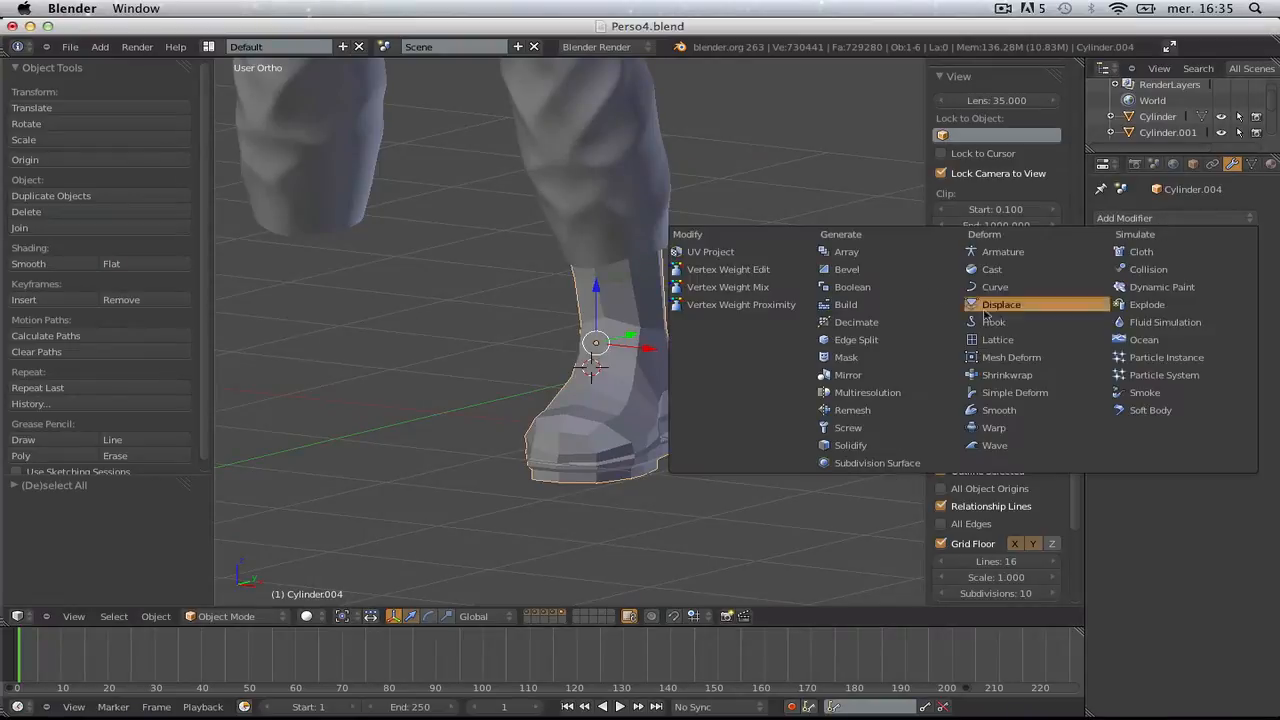
{"action": "left_click", "coordinate": [922, 392]}
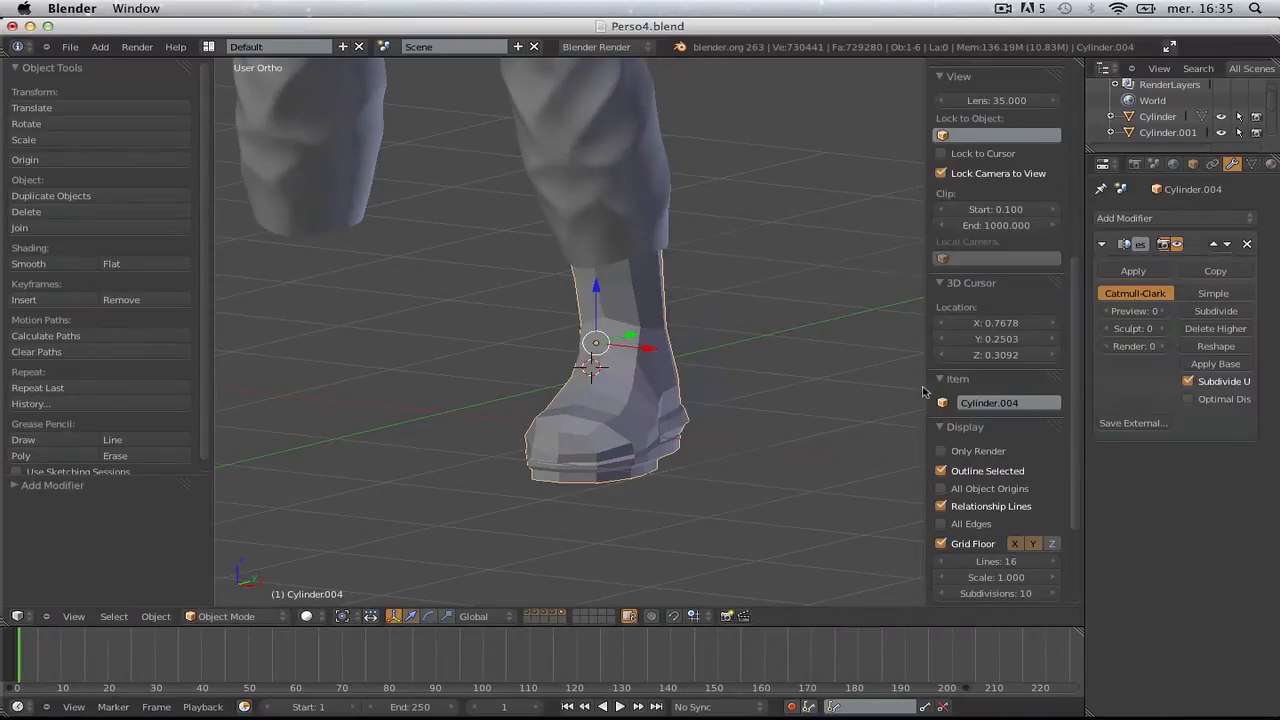
- Subdivide the boot's Multiresolution modifier to level 3 and switch the boot to Sculpt Mode
{"action": "left_click", "coordinate": [1208, 312]}
{"action": "middle_click_drag", "start_coordinate": [800, 380], "coordinate": [690, 378]}
{"action": "key", "text": "a"}
{"action": "left_click", "coordinate": [236, 616]}
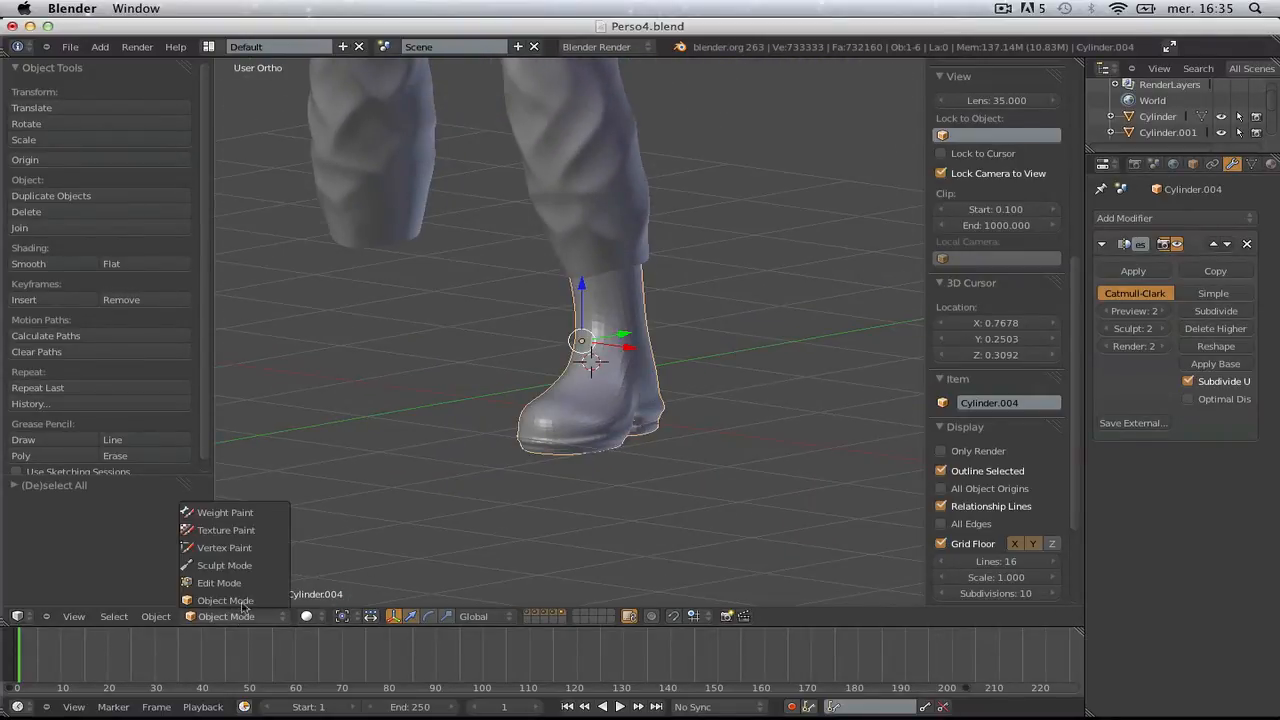
{"action": "left_click", "coordinate": [266, 567]}
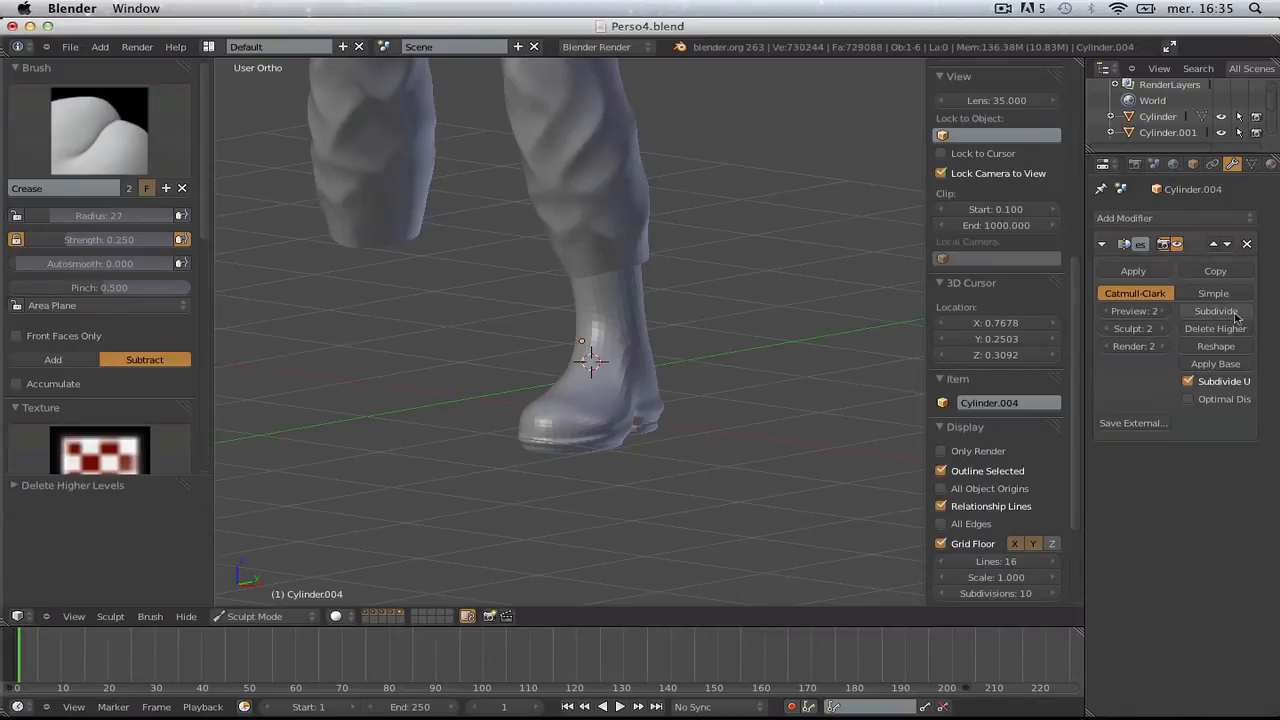
{"action": "middle_click_drag", "start_coordinate": [689, 431], "coordinate": [590, 492]}
{"action": "middle_click_drag", "start_coordinate": [612, 466], "coordinate": [574, 370], "text": "shift"}
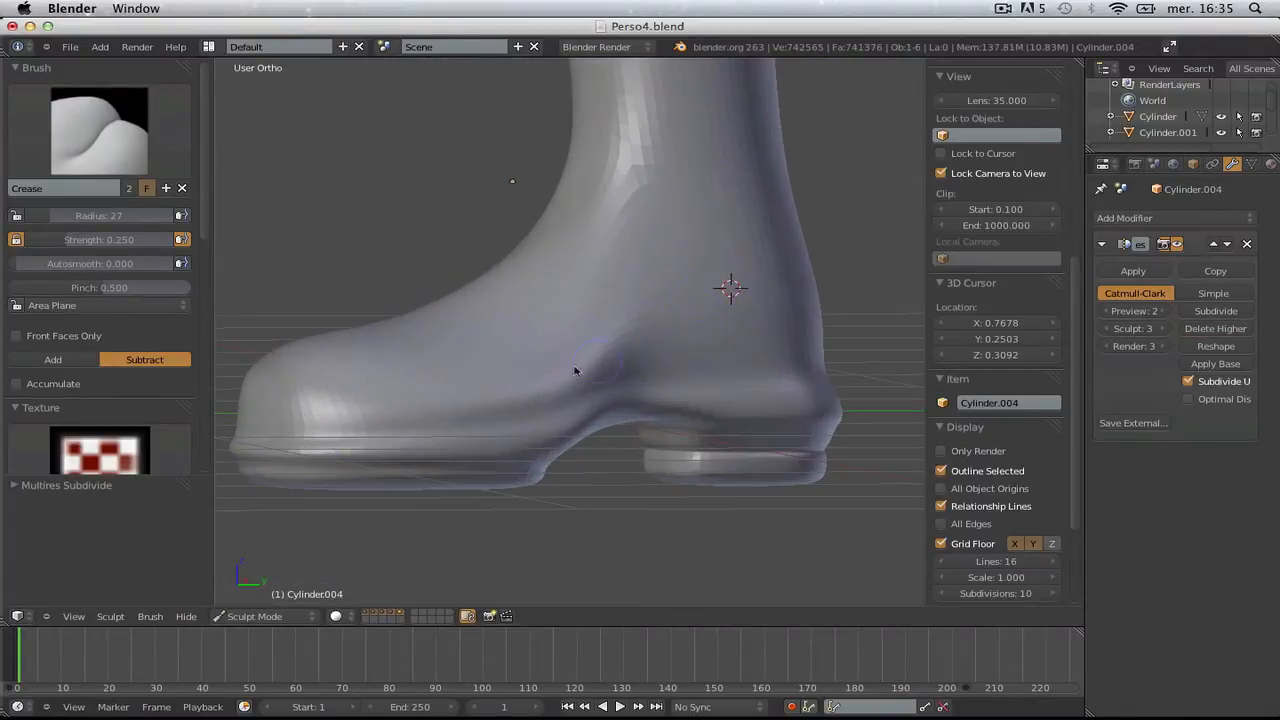
- In the boot's base mesh, add a horizontal loop cut around the ankle and slide it just above the sole rim
{"action": "key", "text": "Tab"}
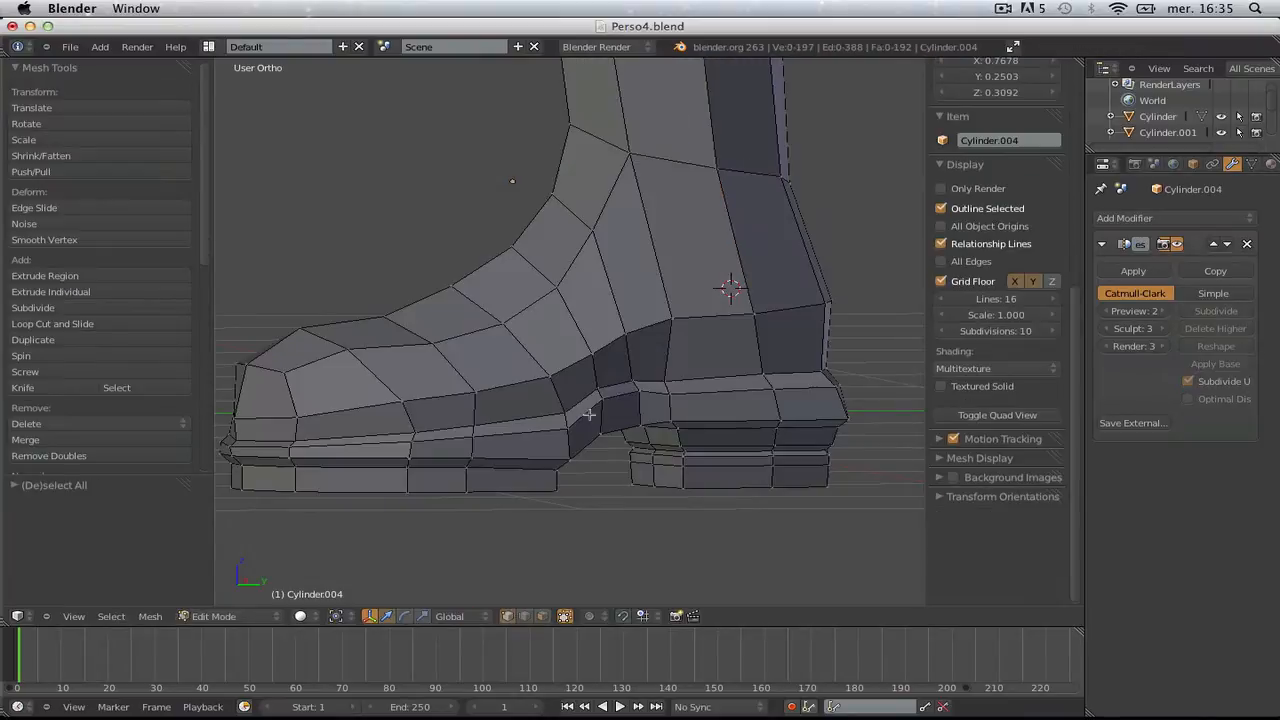
{"action": "middle_click_drag", "start_coordinate": [567, 456], "coordinate": [549, 451]}
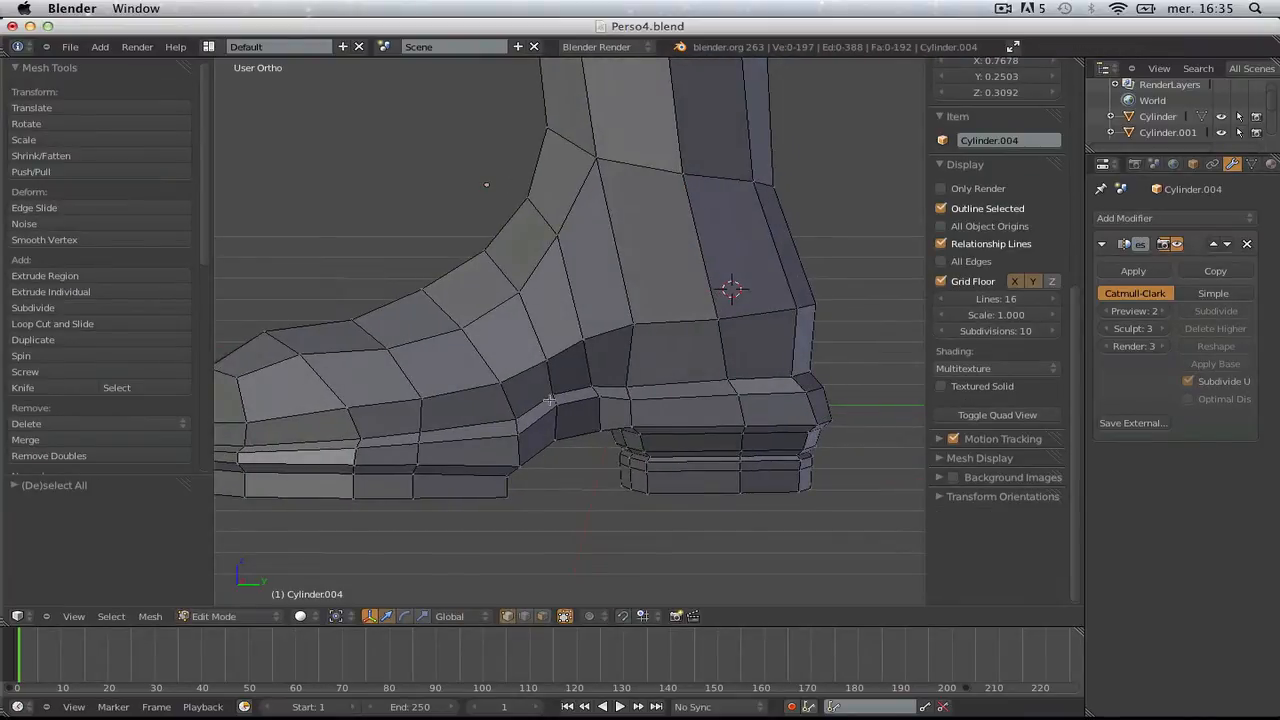
{"action": "key", "text": "KP_3"}
{"action": "scroll", "coordinate": [559, 371], "scroll_direction": "up", "scroll_amount": 2}
{"action": "key", "text": "z"}
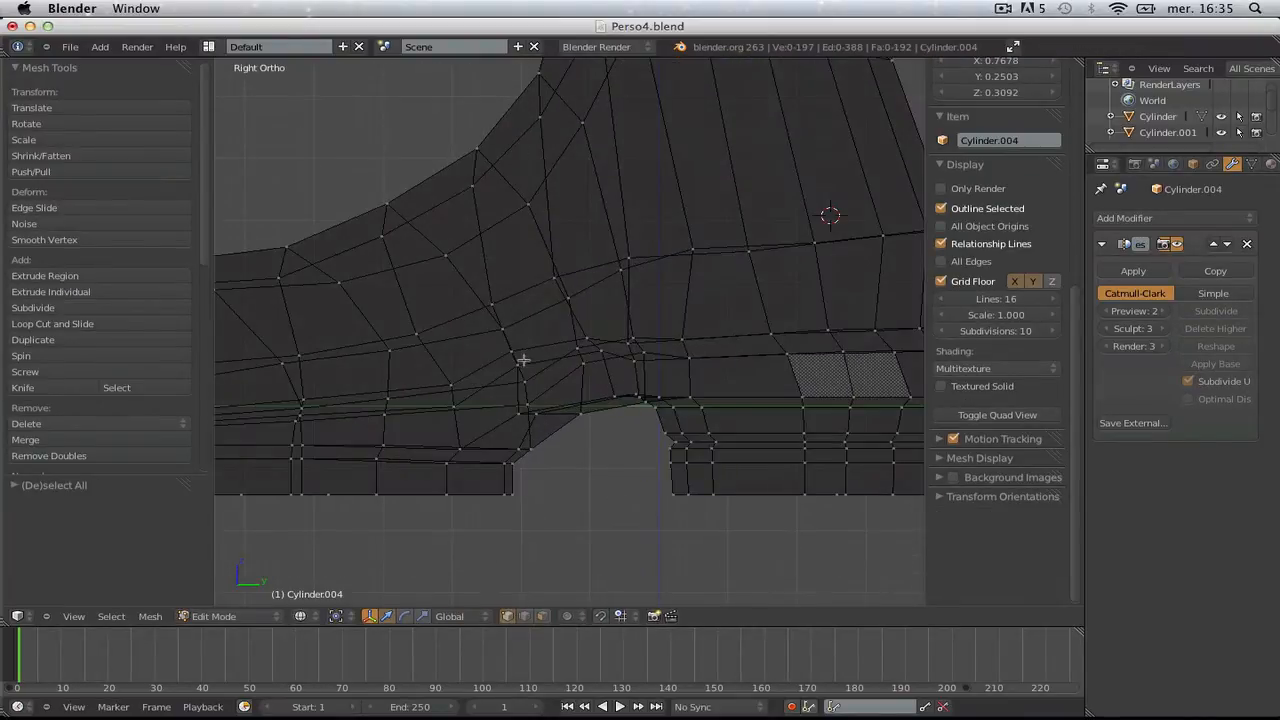
{"action": "key", "text": "z"}
{"action": "scroll", "coordinate": [540, 375], "scroll_direction": "down", "scroll_amount": 1}
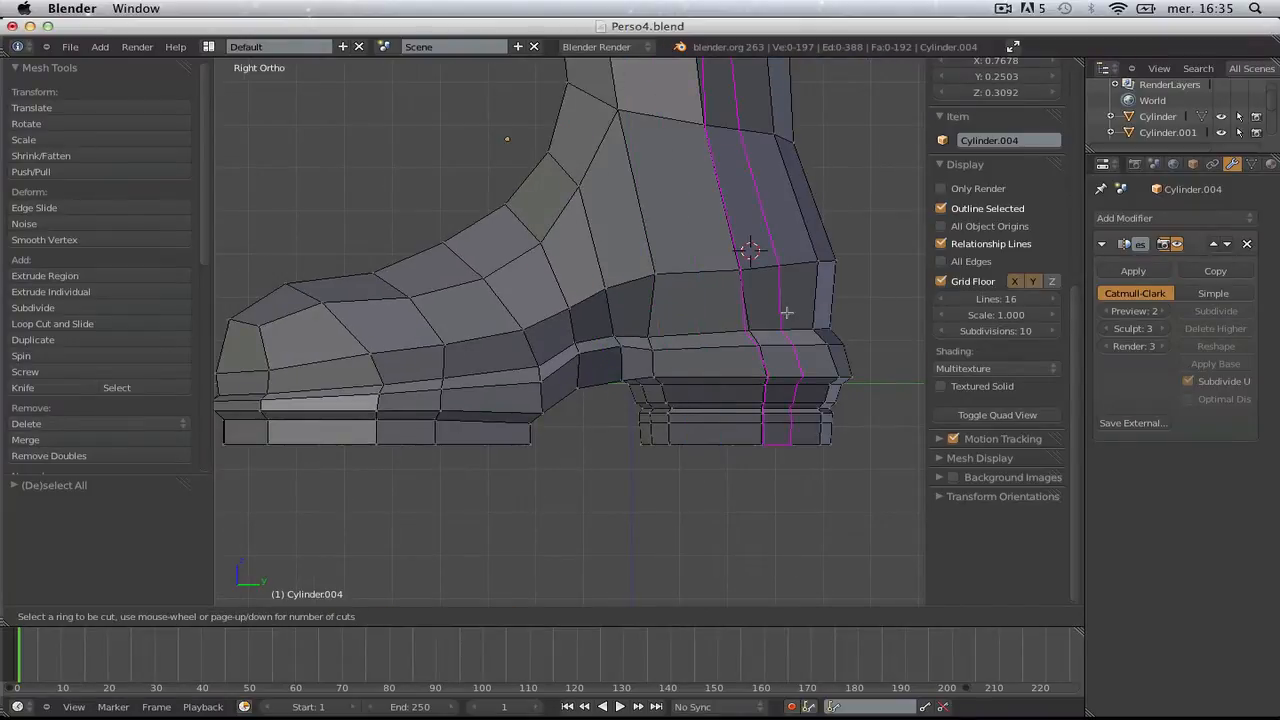
{"action": "left_click", "coordinate": [817, 313]}
{"action": "left_click", "coordinate": [815, 332]}
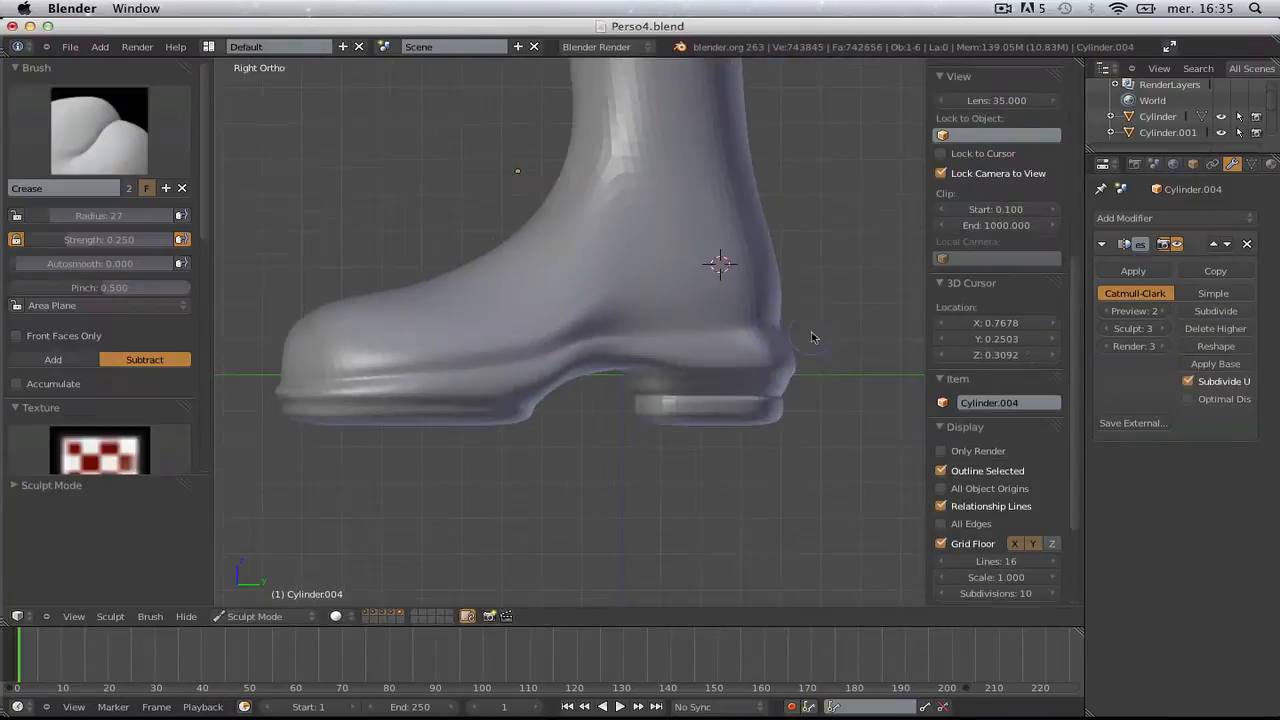
- Add another edge loop around the protruding sole rim and scale the rim loop
{"action": "middle_click_drag", "start_coordinate": [648, 357], "coordinate": [529, 371]}
{"action": "key", "text": "Tab"}
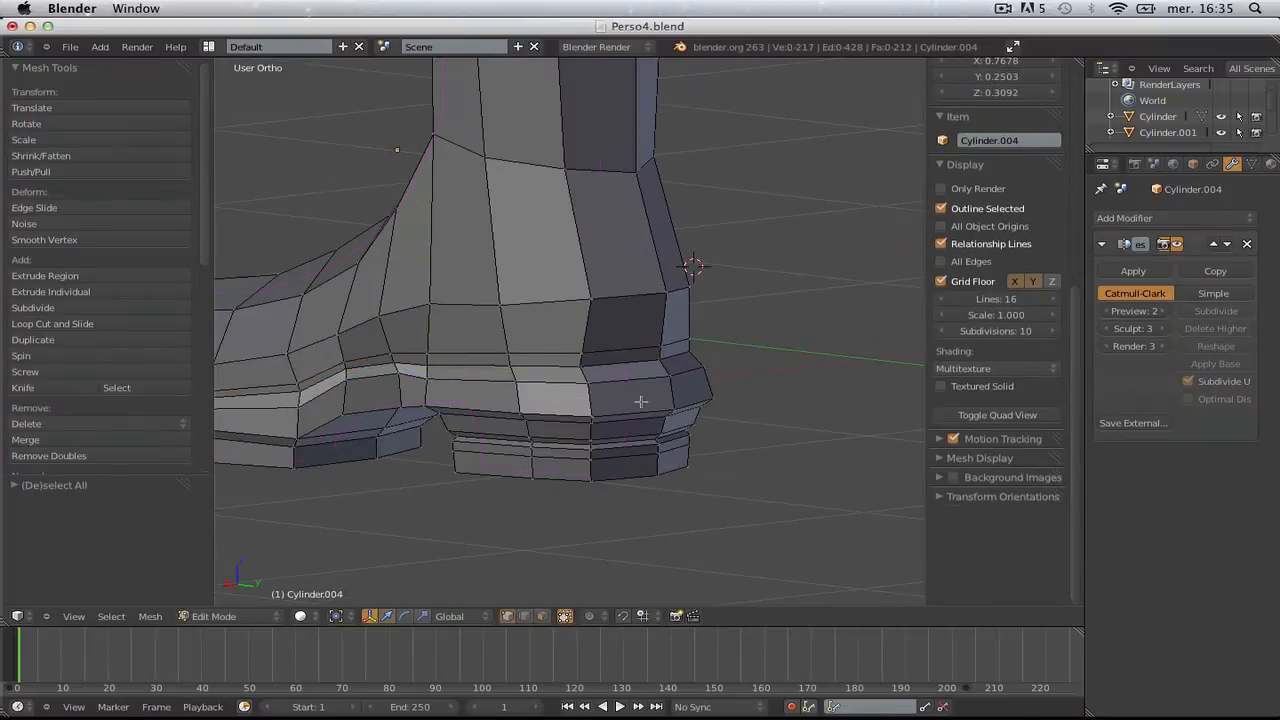
{"action": "left_click", "coordinate": [669, 398]}
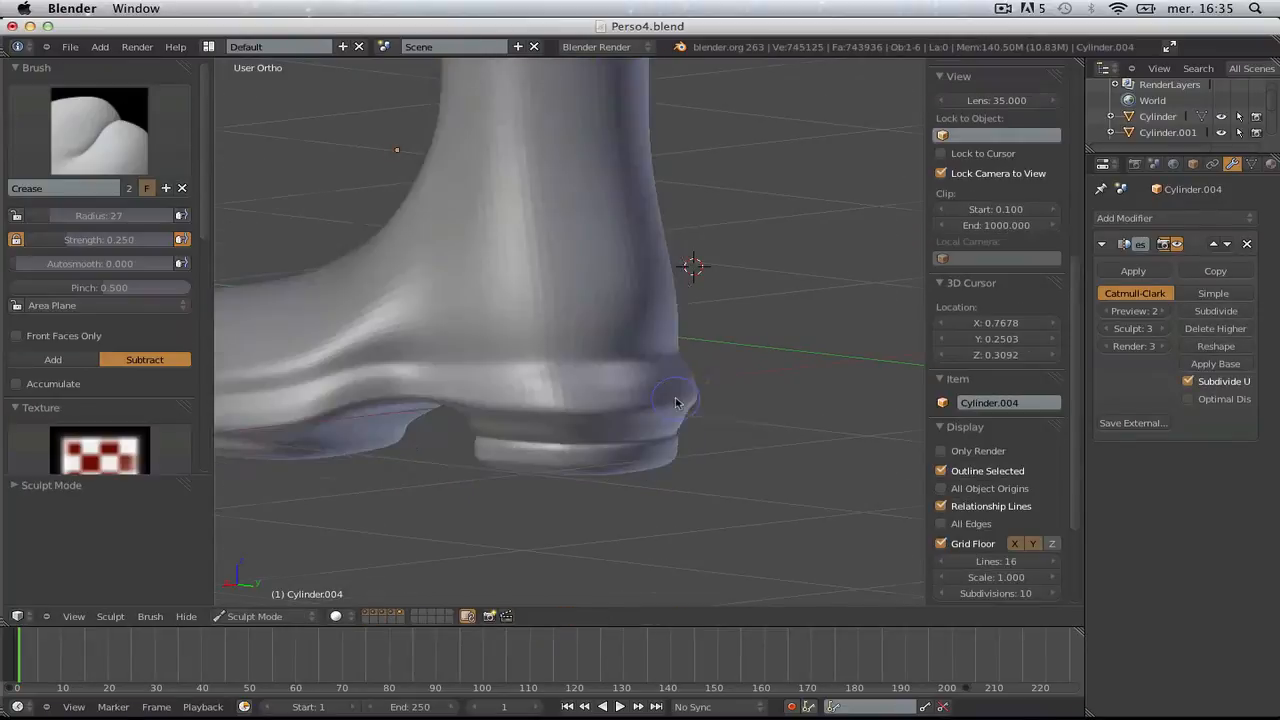
{"action": "middle_click_drag", "start_coordinate": [669, 395], "coordinate": [541, 403]}
{"action": "scroll", "coordinate": [671, 400], "scroll_direction": "up", "scroll_amount": 3}
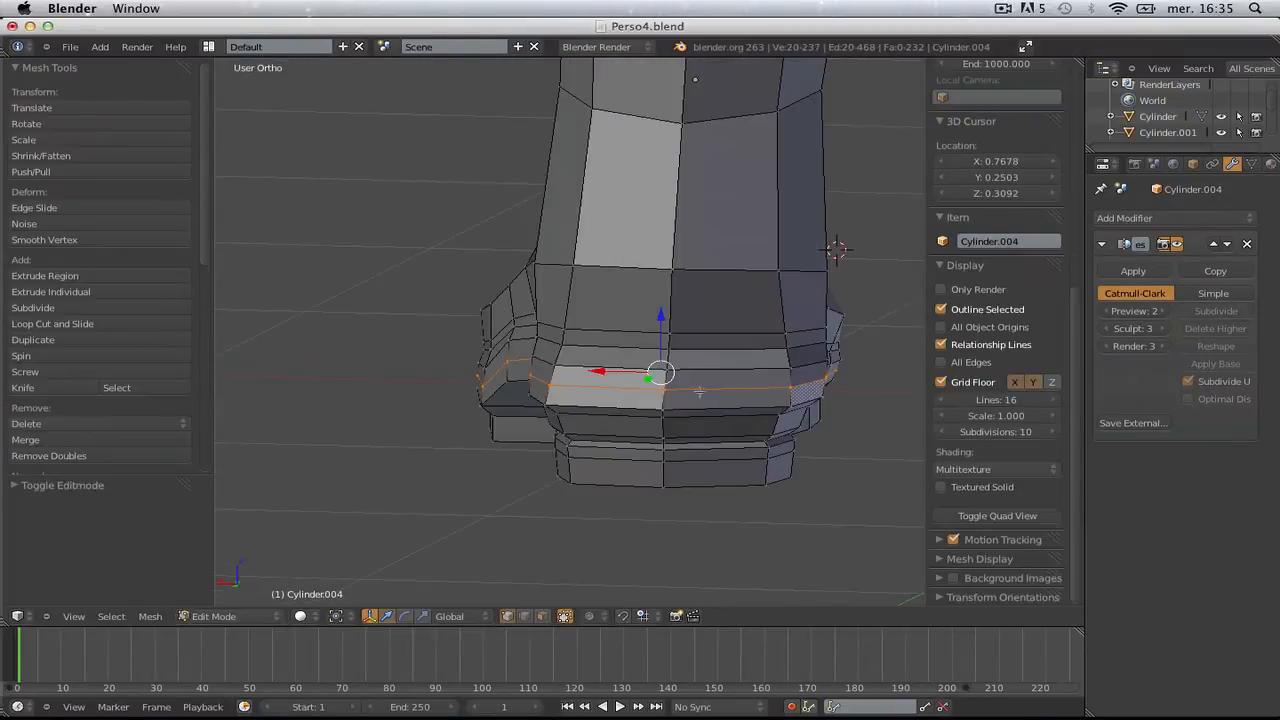
{"action": "right_click", "coordinate": [656, 378], "text": "alt"}
{"action": "key", "text": "s"}
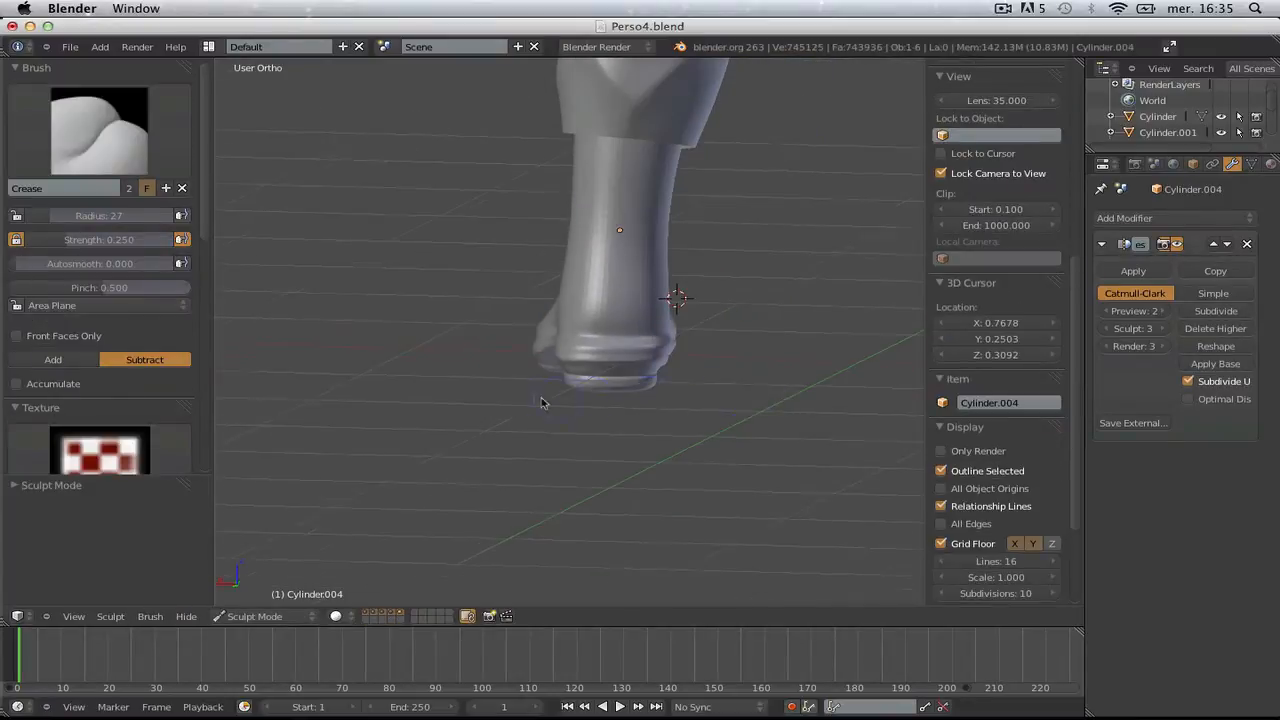
- Add a loop cut around the boot's front sole block and slide it close to the bottom edge
{"action": "mouse_move", "coordinate": [672, 420]}
{"action": "middle_mouse_down"}
{"action": "mouse_move", "coordinate": [669, 434]}
{"action": "mouse_move", "coordinate": [930, 400]}
{"action": "middle_mouse_up"}
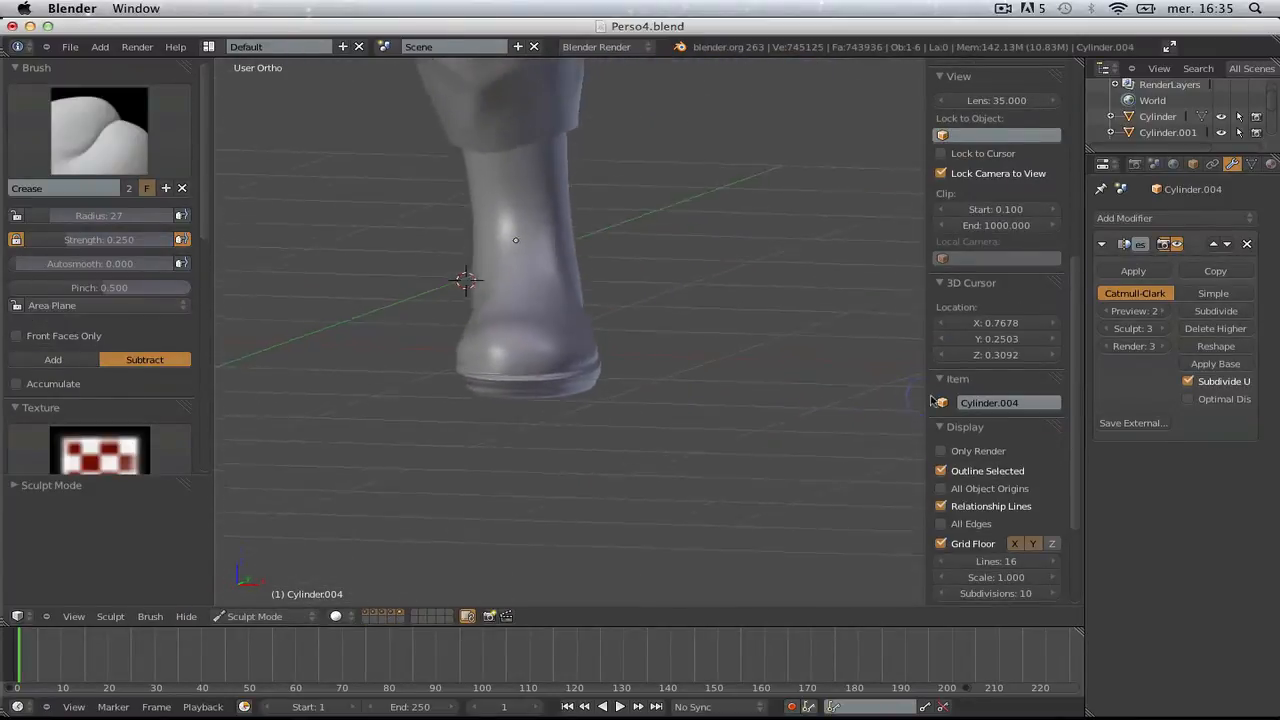
{"action": "scroll", "coordinate": [677, 357], "scroll_direction": "up", "scroll_amount": 3}
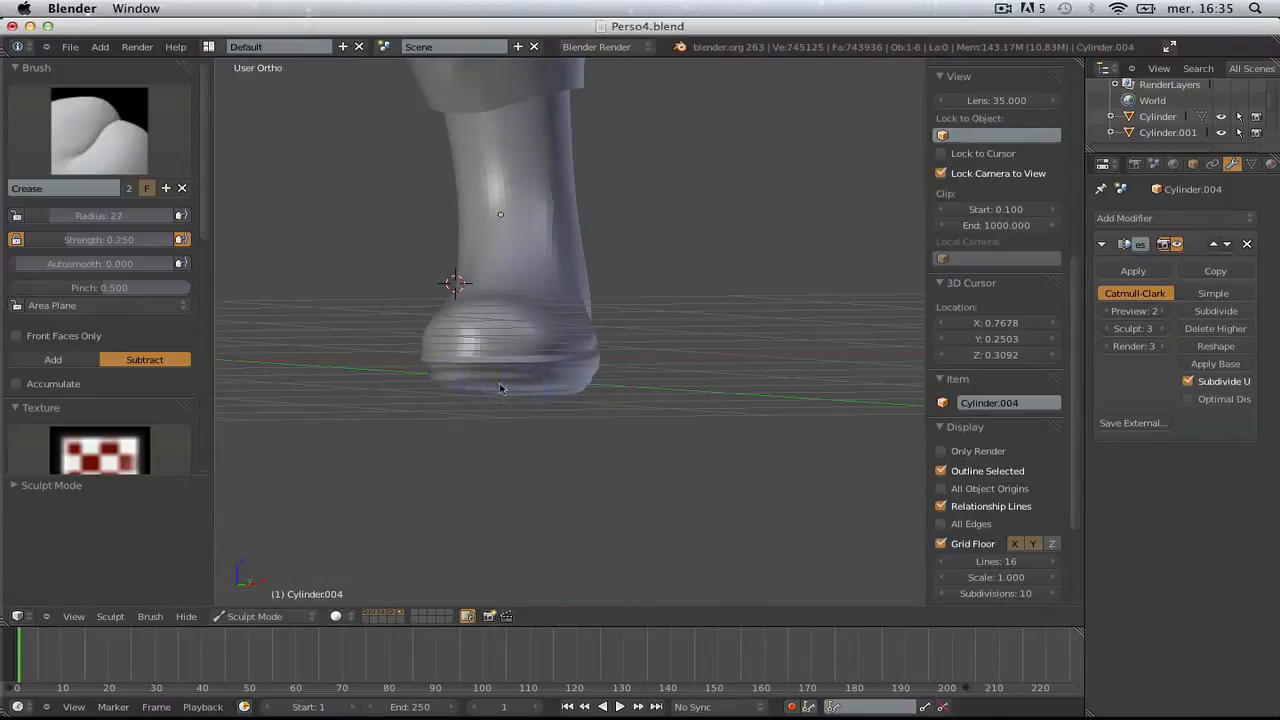
{"action": "scroll", "coordinate": [451, 280], "scroll_direction": "down", "scroll_amount": 3}
{"action": "mouse_move", "coordinate": [597, 403]}
{"action": "middle_mouse_down"}
{"action": "mouse_move", "coordinate": [414, 449]}
{"action": "mouse_move", "coordinate": [580, 480]}
{"action": "mouse_move", "coordinate": [757, 489]}
{"action": "mouse_move", "coordinate": [814, 420]}
{"action": "mouse_move", "coordinate": [729, 397]}
{"action": "mouse_move", "coordinate": [434, 379]}
{"action": "mouse_move", "coordinate": [366, 434]}
{"action": "mouse_move", "coordinate": [483, 434]}
{"action": "middle_mouse_up"}
{"action": "key", "text": "KP_1"}
{"action": "scroll", "coordinate": [540, 432], "scroll_direction": "up", "scroll_amount": 2}
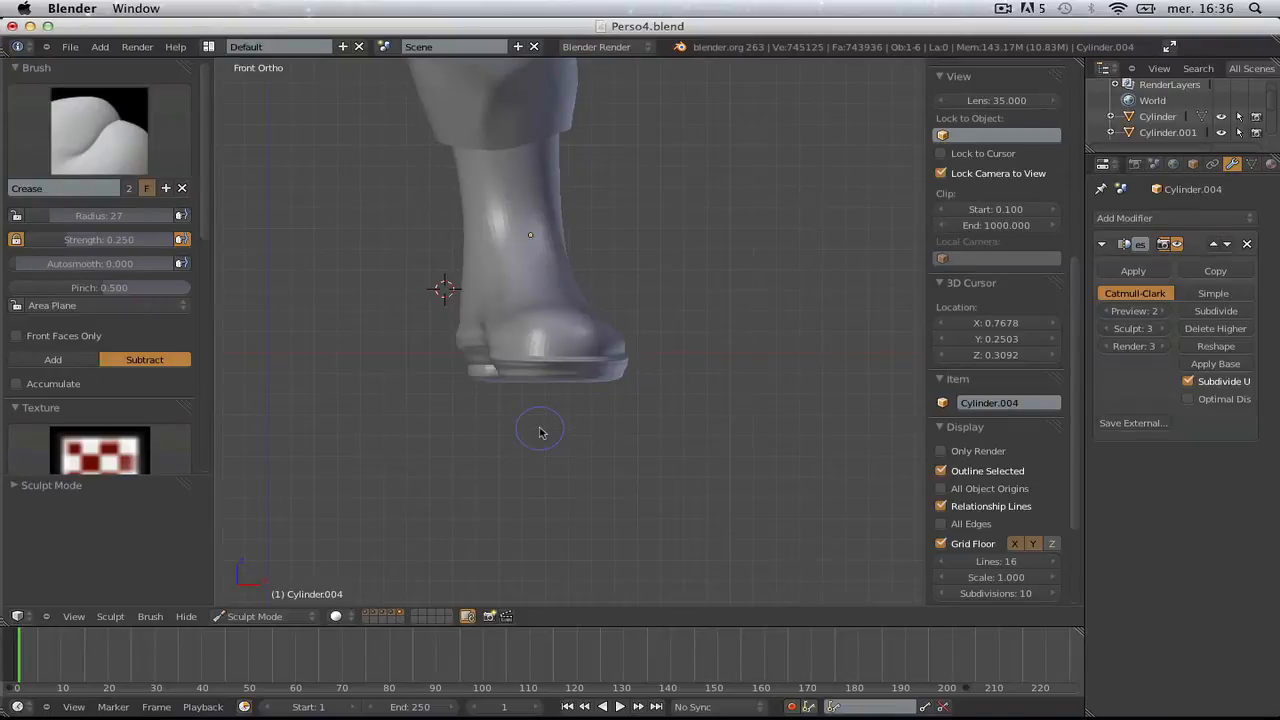
{"action": "key", "text": "Tab"}
{"action": "key", "text": "KP_3"}
{"action": "scroll", "coordinate": [650, 300], "scroll_direction": "up", "scroll_amount": 2}
{"action": "key", "text": "a"}
{"action": "key", "text": "a"}
{"action": "key", "text": "ctrl+r"}
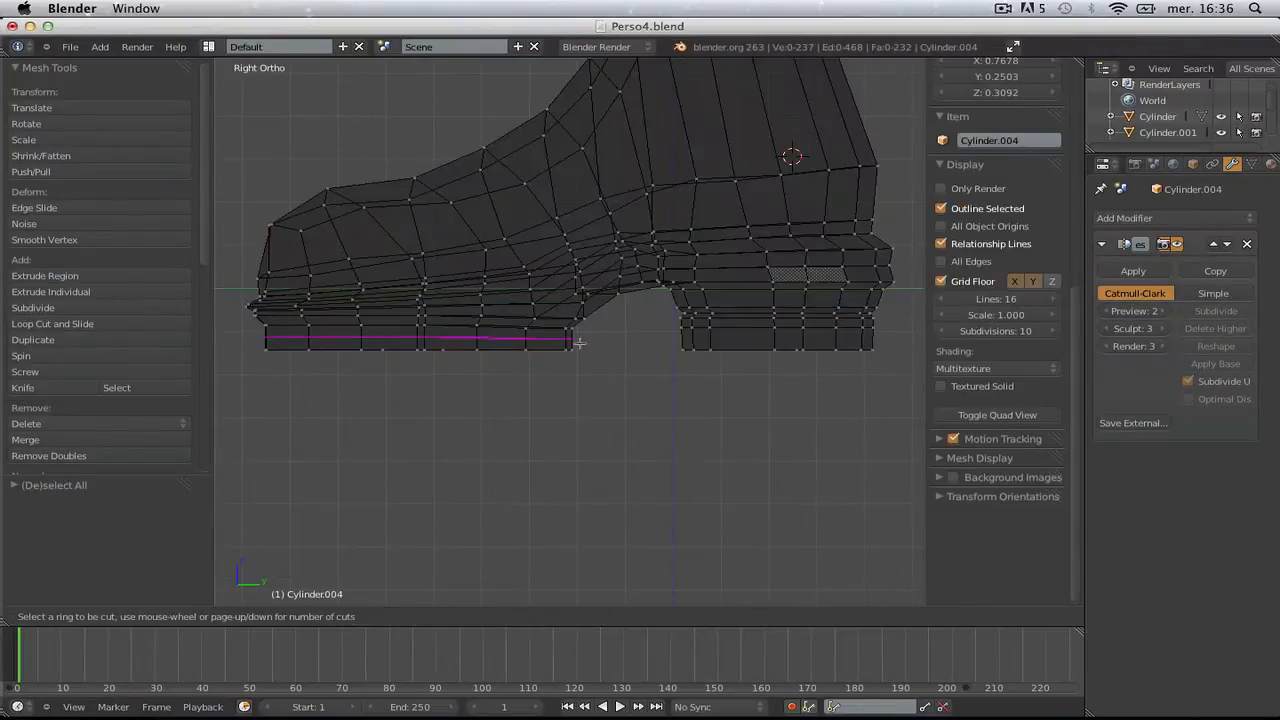
{"action": "left_click", "coordinate": [579, 343]}
{"action": "left_click", "coordinate": [580, 351]}
- Add a matching loop cut near the bottom edge of the heel block and return to Sculpt Mode
{"action": "key", "text": "a"}
{"action": "key", "text": "ctrl+r"}
{"action": "left_click", "coordinate": [775, 339]}
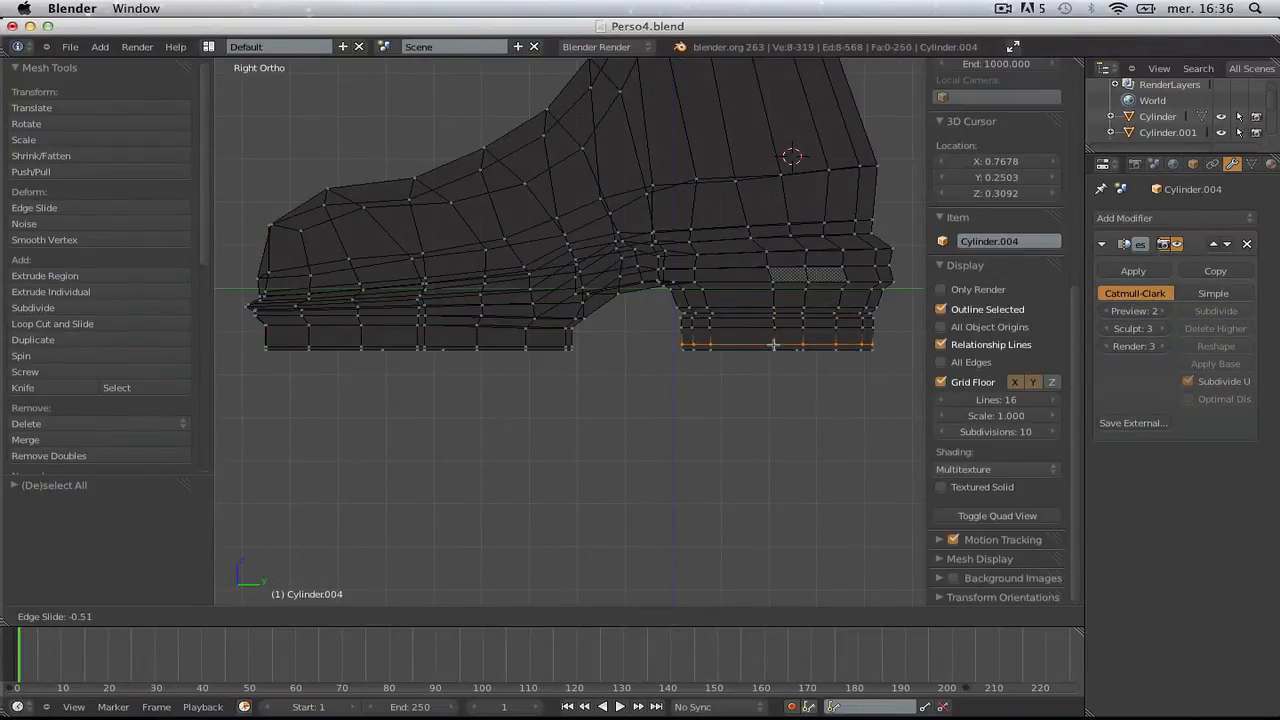
{"action": "left_click", "coordinate": [774, 345]}
{"action": "key", "text": "Tab"}
- Switch to solid shading and choose the Smooth sculpt brush
{"action": "scroll", "coordinate": [749, 349], "scroll_direction": "down", "scroll_amount": 5}
{"action": "key", "text": "z"}
{"action": "mouse_move", "coordinate": [766, 342]}
{"action": "middle_mouse_down"}
{"action": "mouse_move", "coordinate": [744, 321]}
{"action": "mouse_move", "coordinate": [634, 374]}
{"action": "mouse_move", "coordinate": [865, 379]}
{"action": "mouse_move", "coordinate": [818, 408]}
{"action": "middle_mouse_up"}
{"action": "scroll", "coordinate": [686, 402], "scroll_direction": "up", "scroll_amount": 5}
{"action": "scroll", "coordinate": [664, 410], "scroll_direction": "down", "scroll_amount": 1}
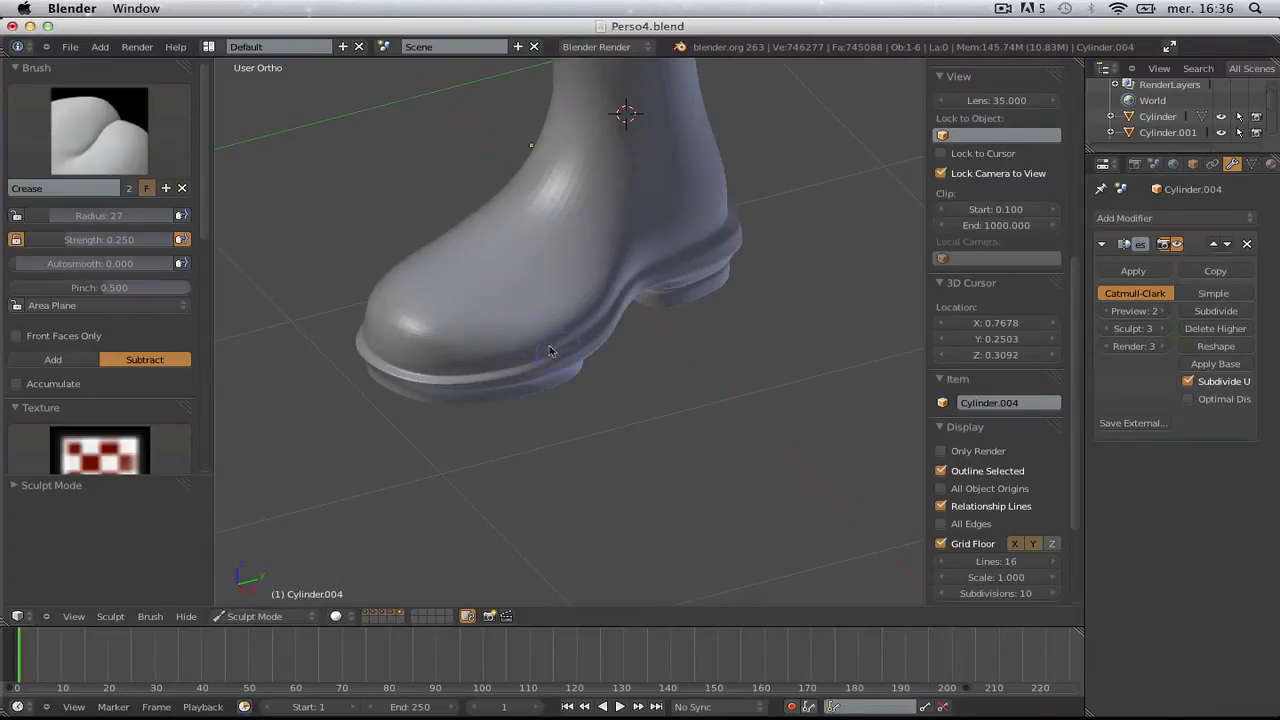
{"action": "middle_click_drag", "start_coordinate": [549, 351], "coordinate": [644, 384]}
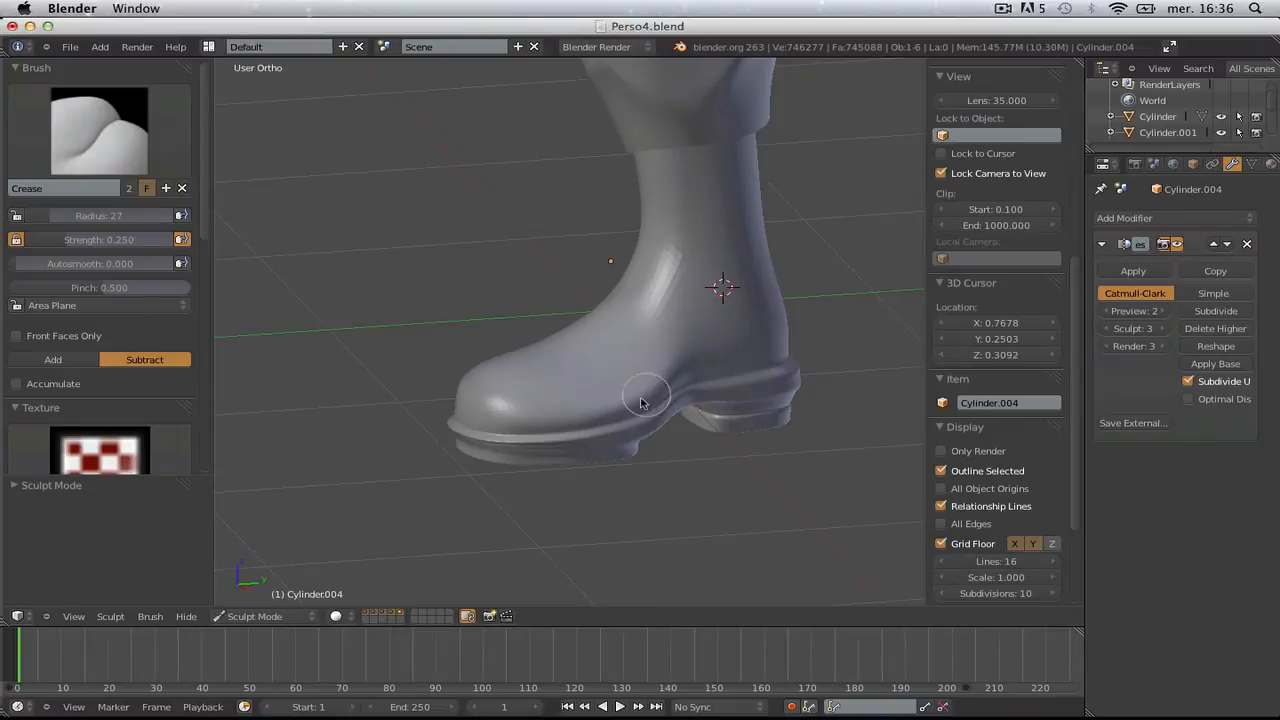
{"action": "middle_click_drag", "start_coordinate": [640, 415], "coordinate": [566, 415]}
{"action": "left_click", "coordinate": [123, 136]}
{"action": "left_click", "coordinate": [51, 383]}
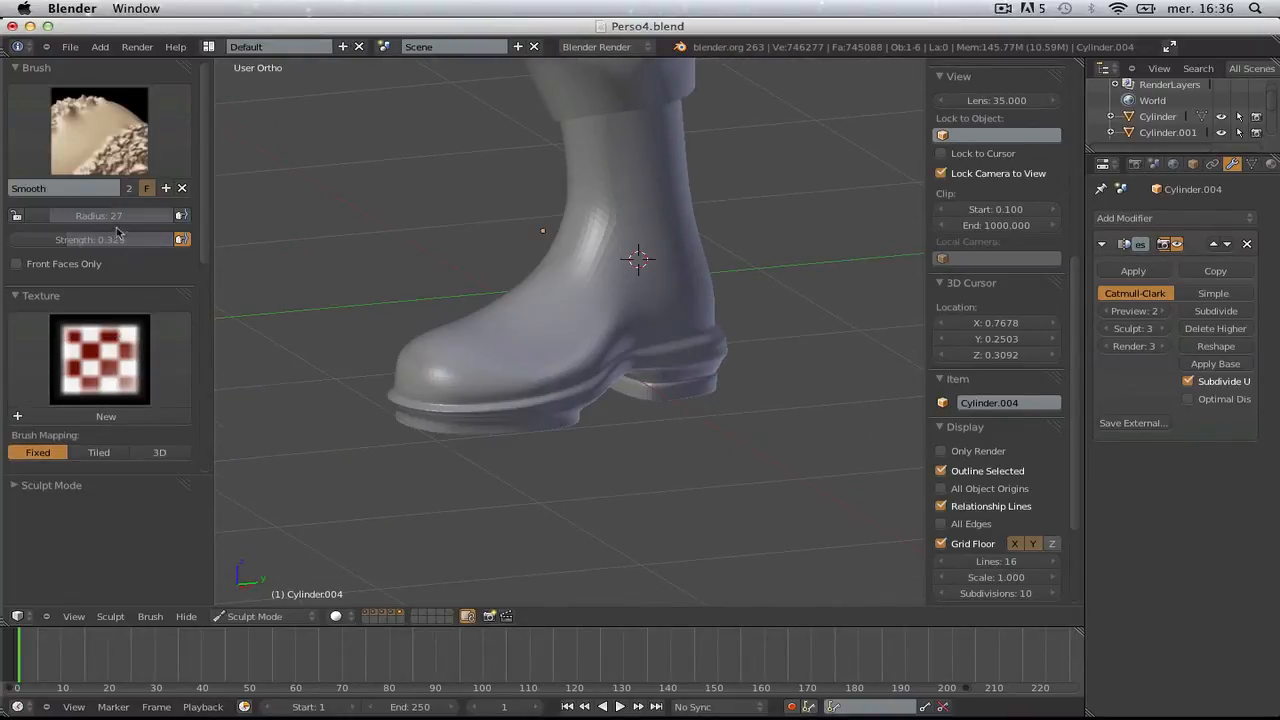
- Set the Smooth brush strength to 0.586 and smooth the boot's surface above the sole along the side and toe
{"action": "scroll", "coordinate": [600, 426], "scroll_direction": "up", "scroll_amount": 2}
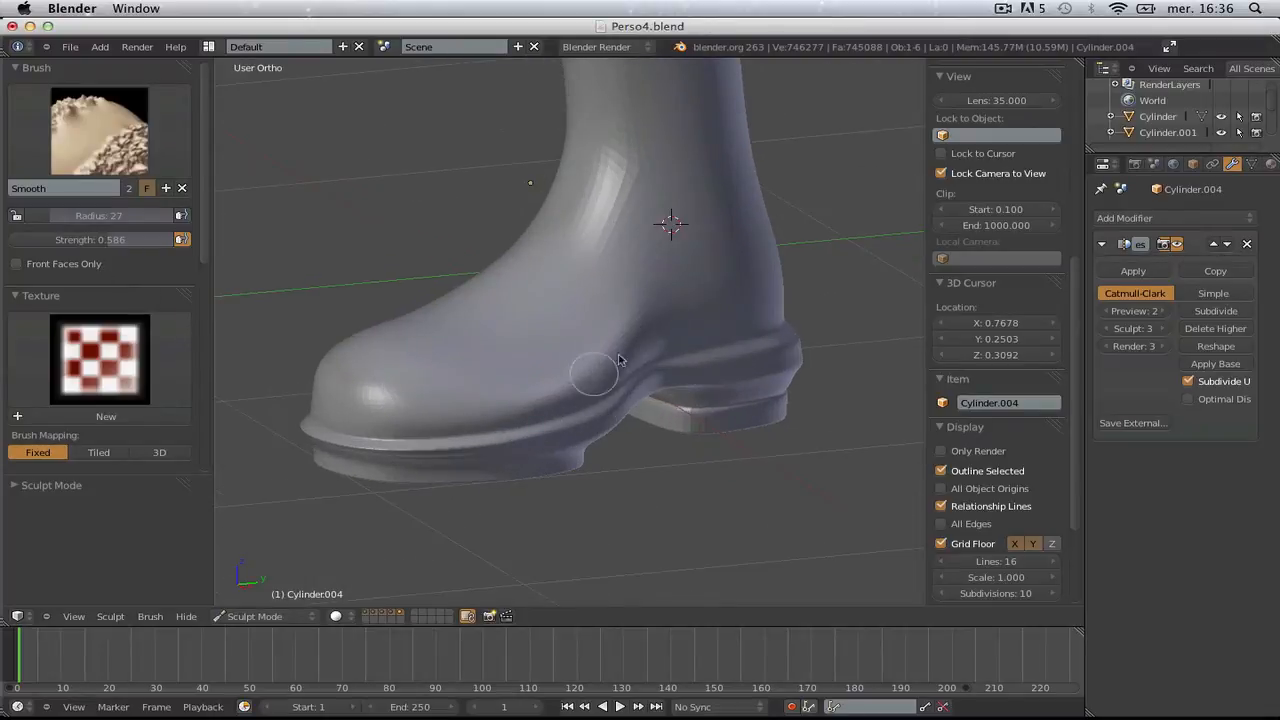
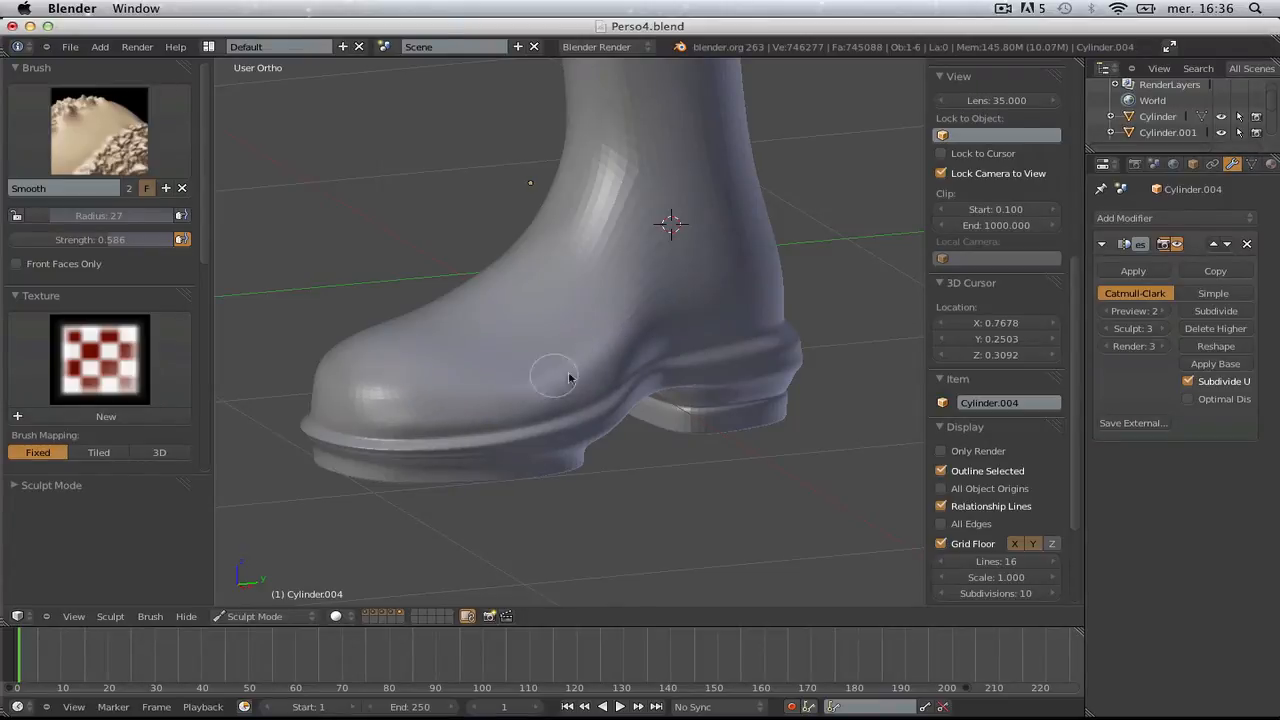
{"action": "mouse_move", "coordinate": [568, 378]}
{"action": "middle_mouse_down"}
{"action": "mouse_move", "coordinate": [586, 343]}
{"action": "mouse_move", "coordinate": [457, 274]}
{"action": "mouse_move", "coordinate": [594, 354]}
{"action": "mouse_move", "coordinate": [752, 362]}
{"action": "mouse_move", "coordinate": [809, 329]}
{"action": "mouse_move", "coordinate": [771, 349]}
{"action": "mouse_move", "coordinate": [587, 382]}
{"action": "middle_mouse_up"}
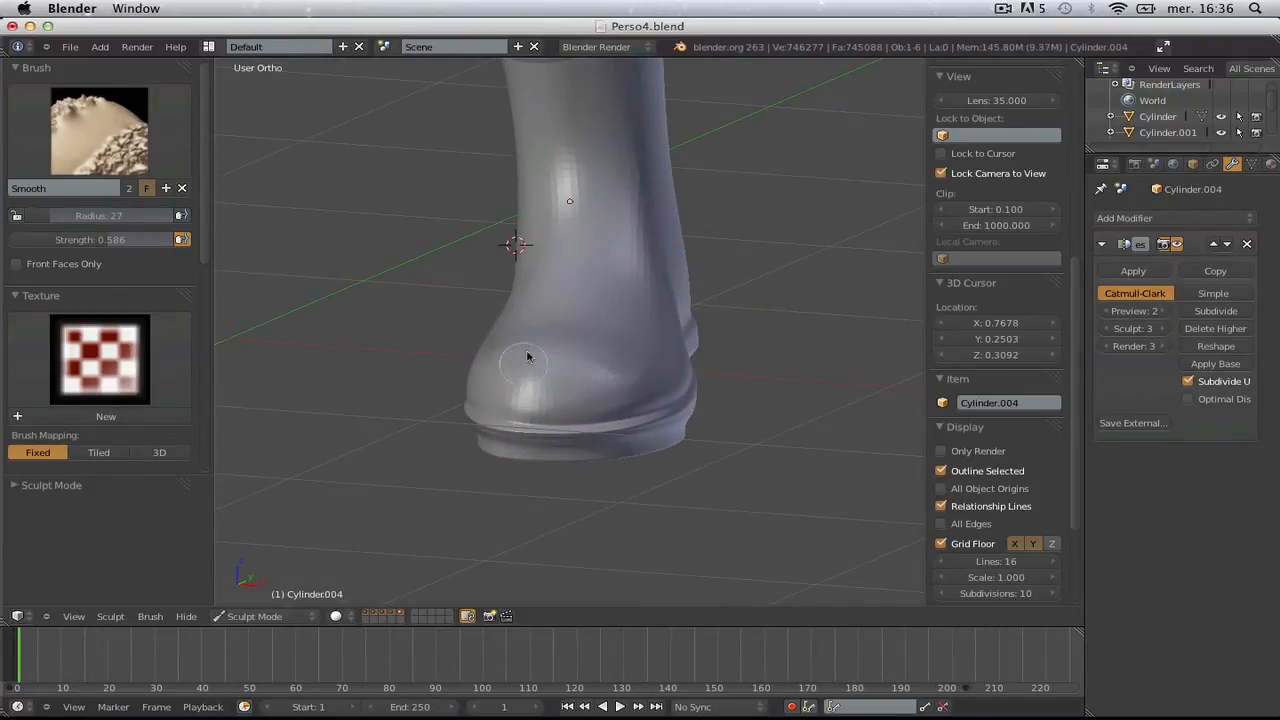
{"action": "middle_click_drag", "start_coordinate": [636, 410], "coordinate": [517, 432]}
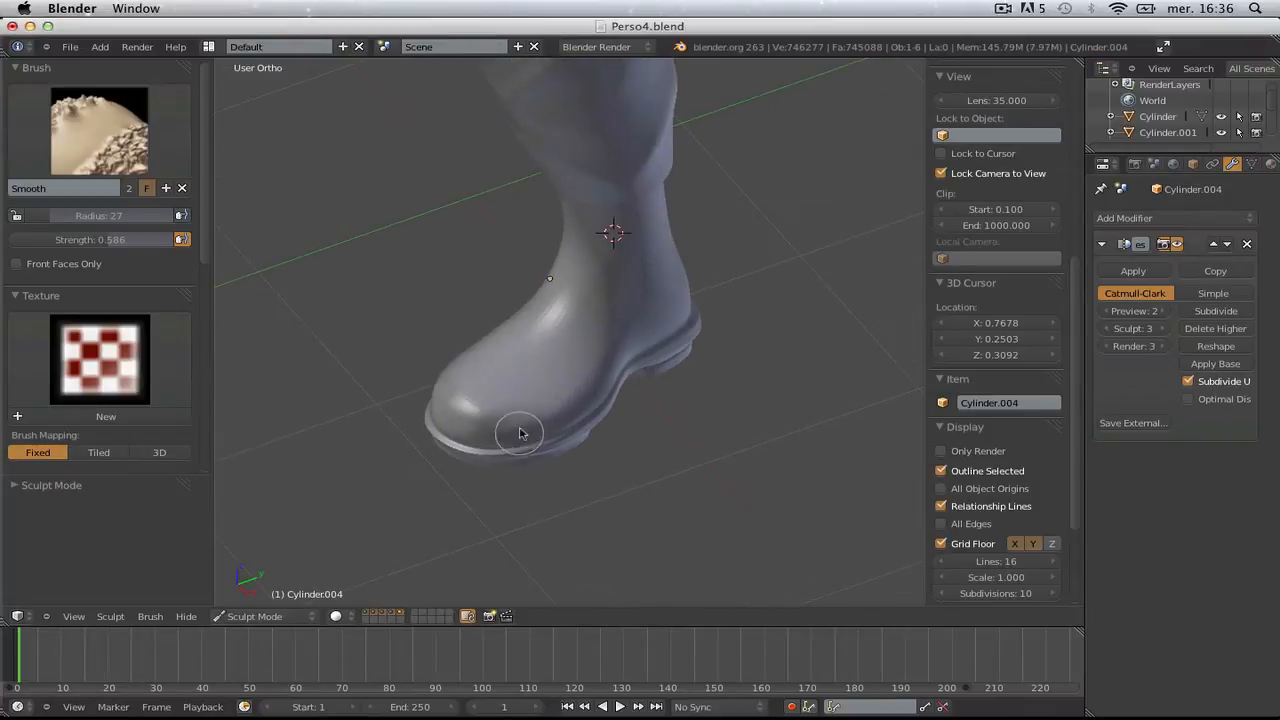
{"action": "scroll", "coordinate": [502, 494], "scroll_direction": "up", "scroll_amount": 2}
- Lower the Smooth brush strength to 0.324 and soften the toe area above the sole rim
{"action": "left_click_drag", "start_coordinate": [106, 240], "coordinate": [64, 240]}
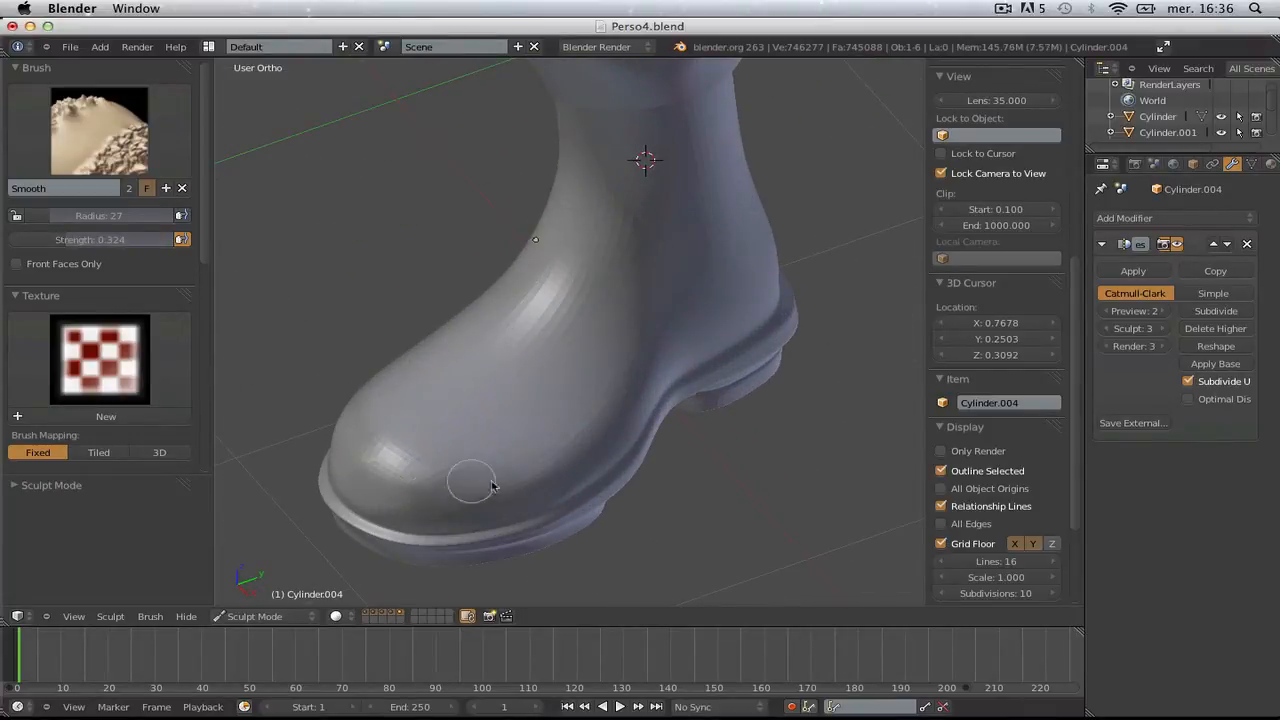
{"action": "scroll", "coordinate": [491, 486], "scroll_direction": "down", "scroll_amount": 4}
{"action": "middle_click_drag", "start_coordinate": [470, 430], "coordinate": [343, 341]}
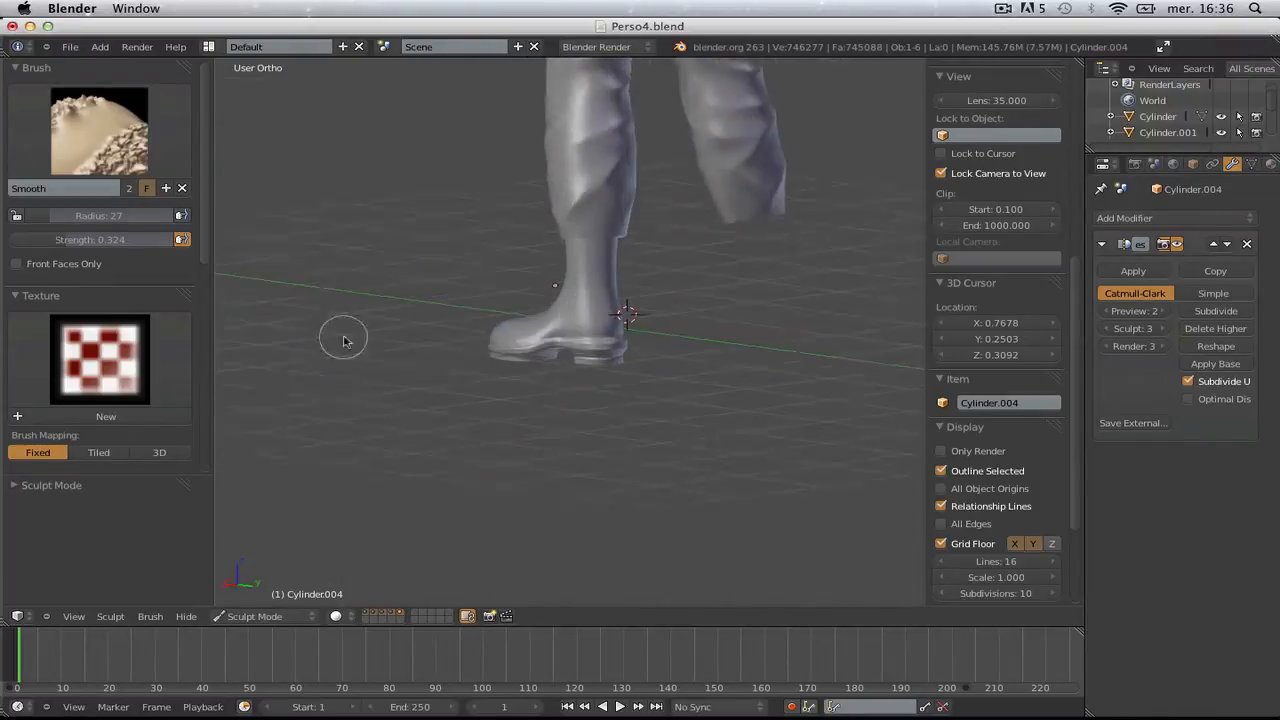
{"action": "scroll", "coordinate": [591, 463], "scroll_direction": "up", "scroll_amount": 8}
{"action": "middle_click_drag", "start_coordinate": [591, 463], "coordinate": [456, 414]}
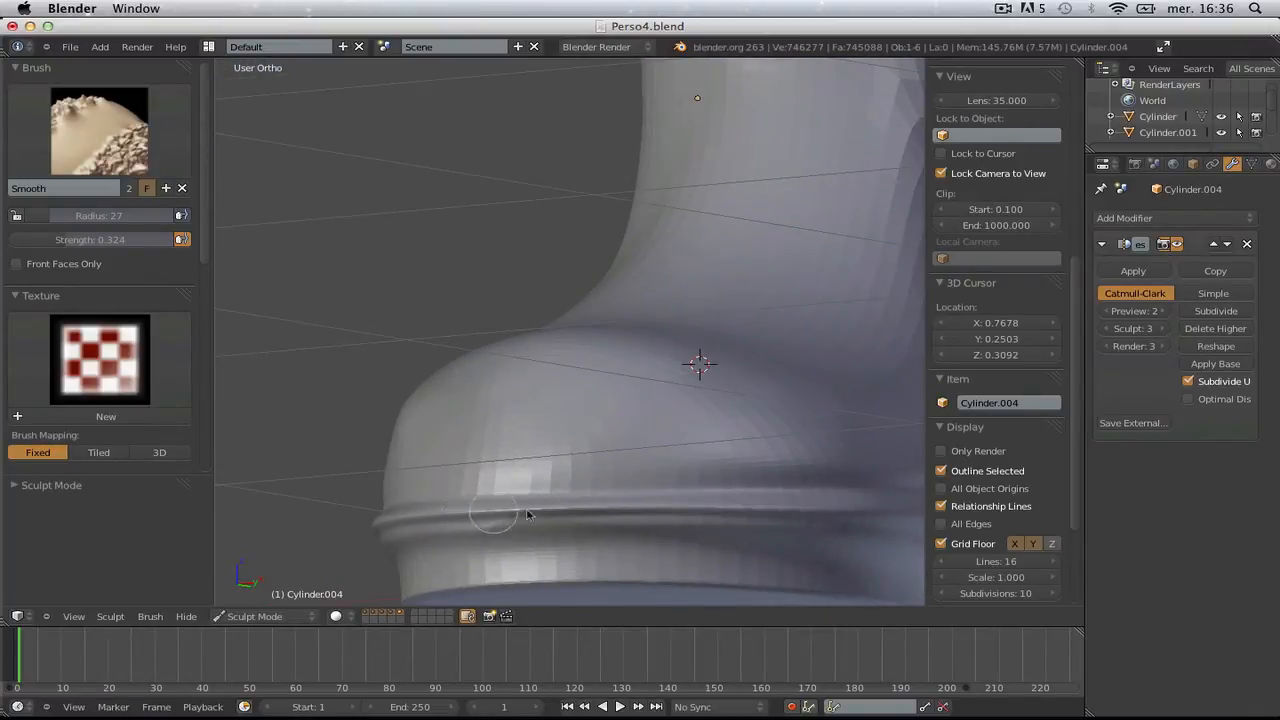
- Raise the Smooth brush strength to 0.532 and smooth the sole rim around the toe and inner side
{"action": "left_click_drag", "start_coordinate": [88, 236], "coordinate": [122, 239]}
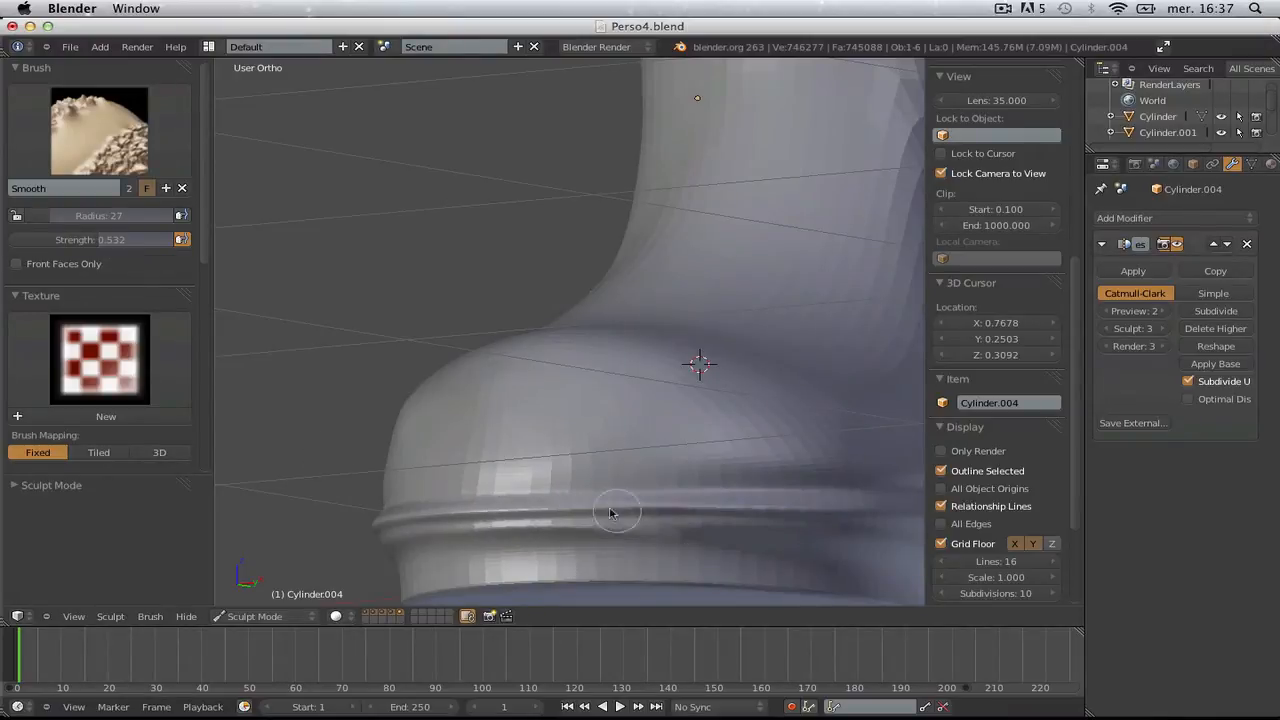
{"action": "middle_click_drag", "start_coordinate": [720, 515], "coordinate": [572, 548]}
{"action": "mouse_move", "coordinate": [572, 548]}
{"action": "left_mouse_down"}
{"action": "mouse_move", "coordinate": [540, 543]}
{"action": "mouse_move", "coordinate": [629, 563]}
{"action": "mouse_move", "coordinate": [803, 569]}
{"action": "mouse_move", "coordinate": [712, 560]}
{"action": "left_mouse_up"}
{"action": "scroll", "coordinate": [717, 480], "scroll_direction": "down", "scroll_amount": 3}
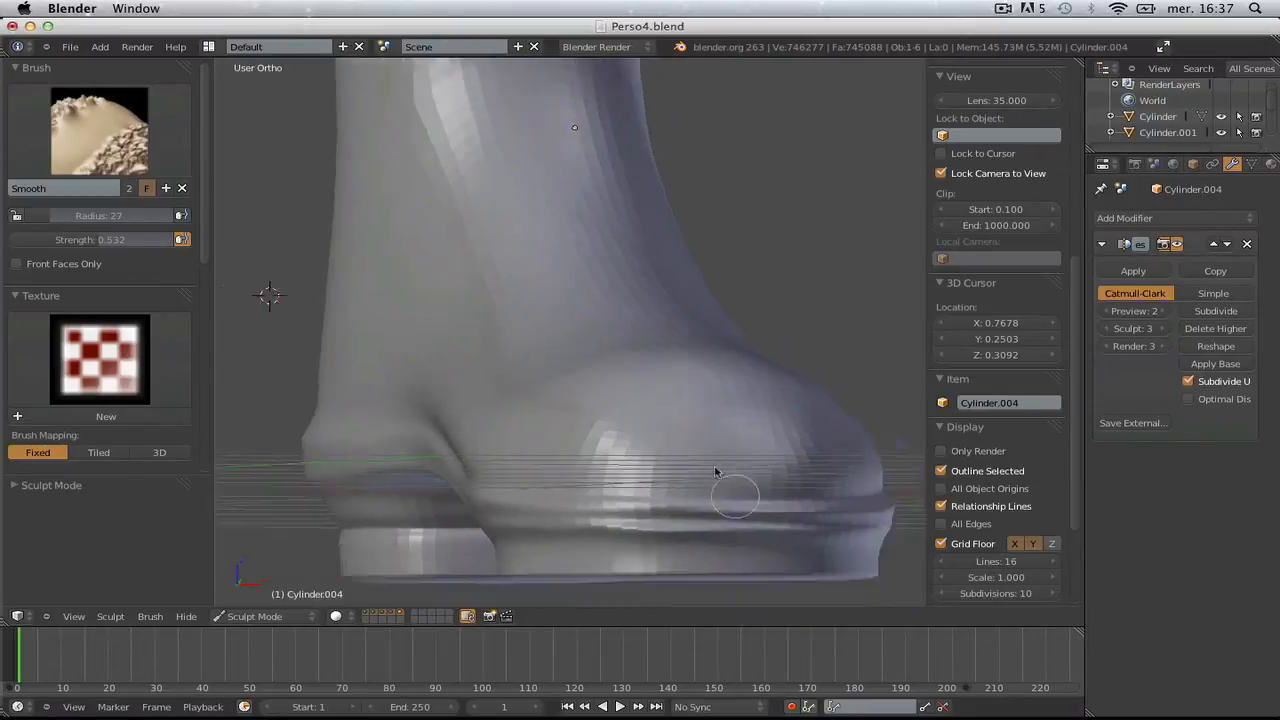
- Choose the Crease brush and carve a groove where the upper meets the sole rim on the boot's front side
{"action": "mouse_move", "coordinate": [730, 482]}
{"action": "middle_mouse_down"}
{"action": "mouse_move", "coordinate": [666, 484]}
{"action": "mouse_move", "coordinate": [646, 455]}
{"action": "middle_mouse_up"}
{"action": "left_click", "coordinate": [100, 130]}
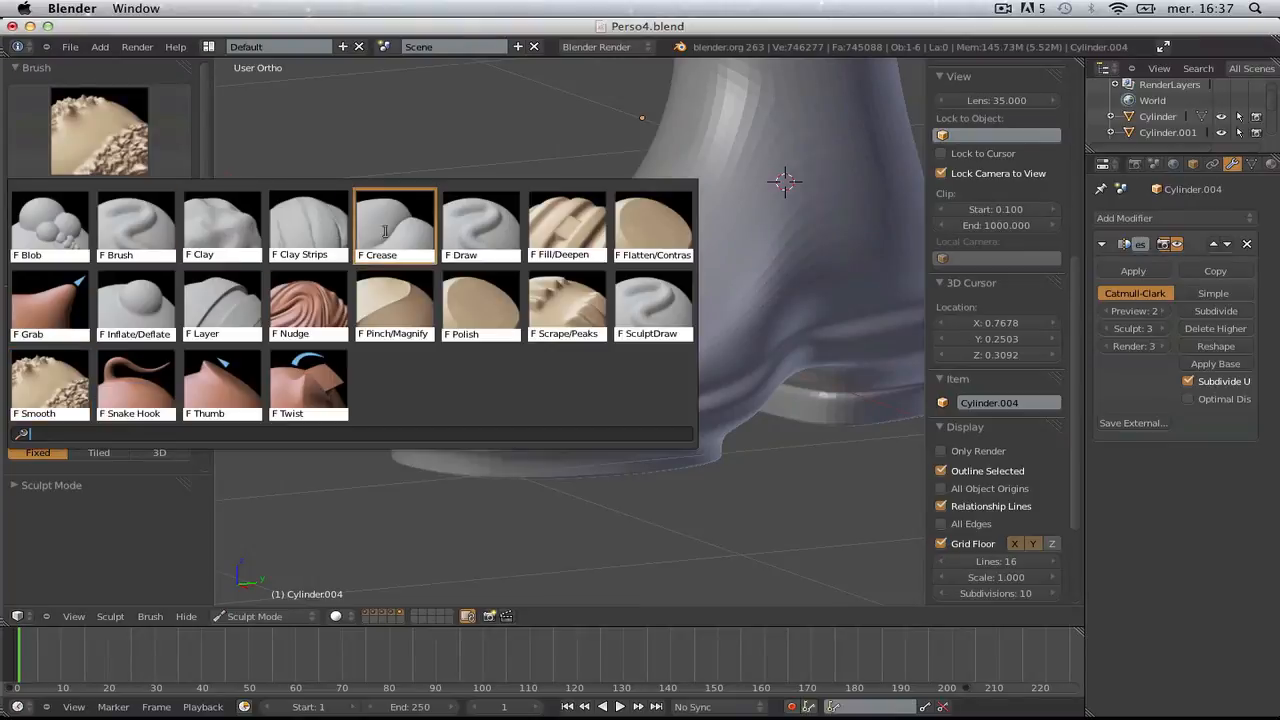
{"action": "left_click", "coordinate": [393, 228]}
{"action": "scroll", "coordinate": [490, 474], "scroll_direction": "up", "scroll_amount": 2}
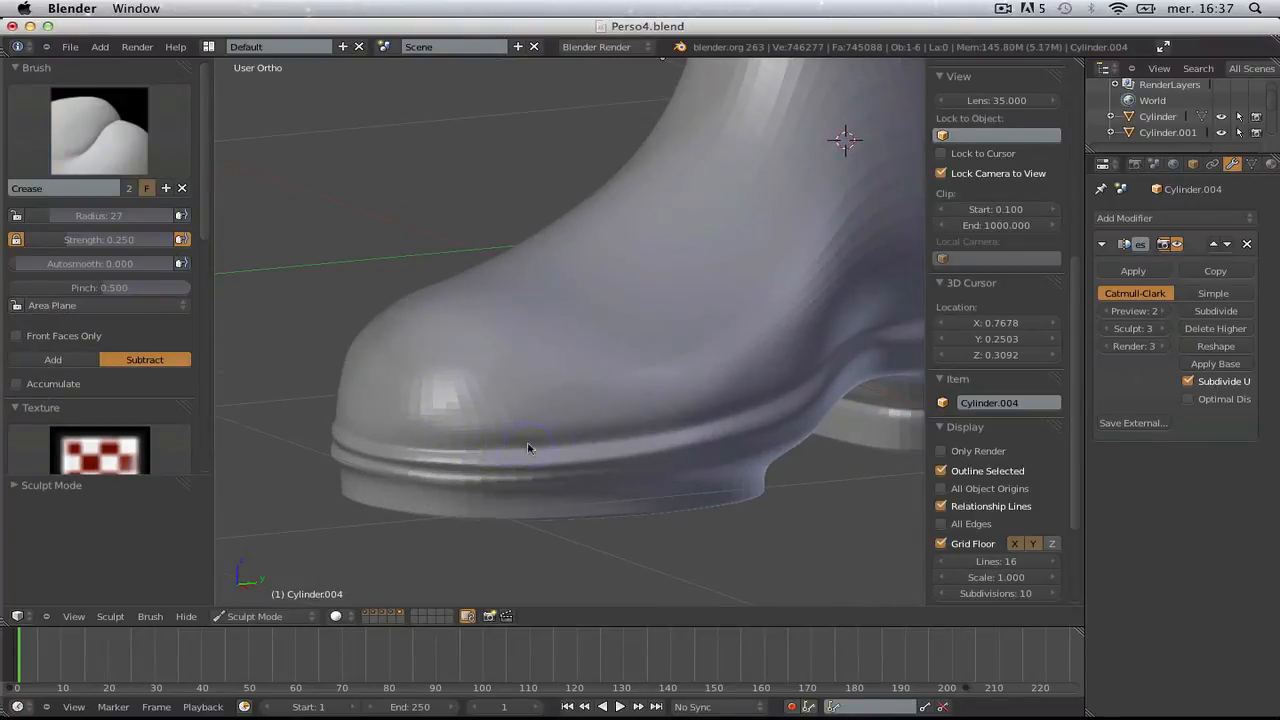
{"action": "middle_click_drag", "start_coordinate": [676, 425], "coordinate": [520, 443]}
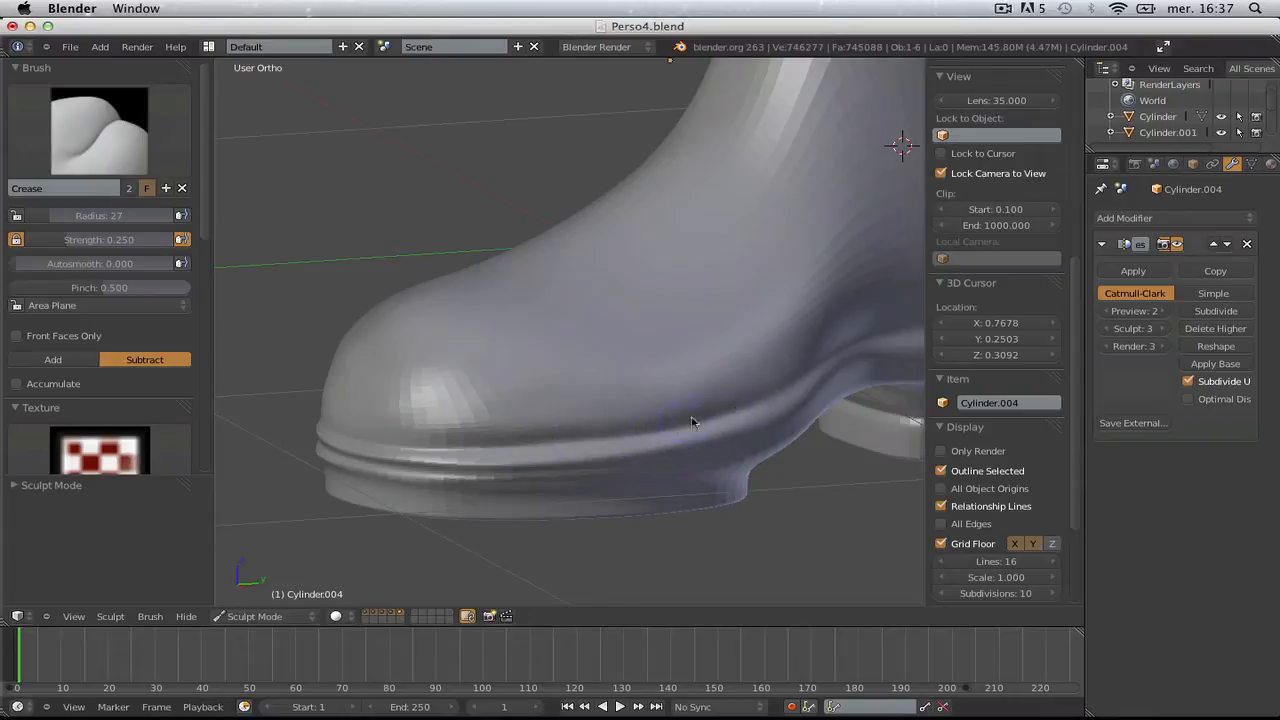
- Undo the crease strokes on top of the toe
{"action": "middle_click_drag", "start_coordinate": [412, 338], "coordinate": [586, 423]}
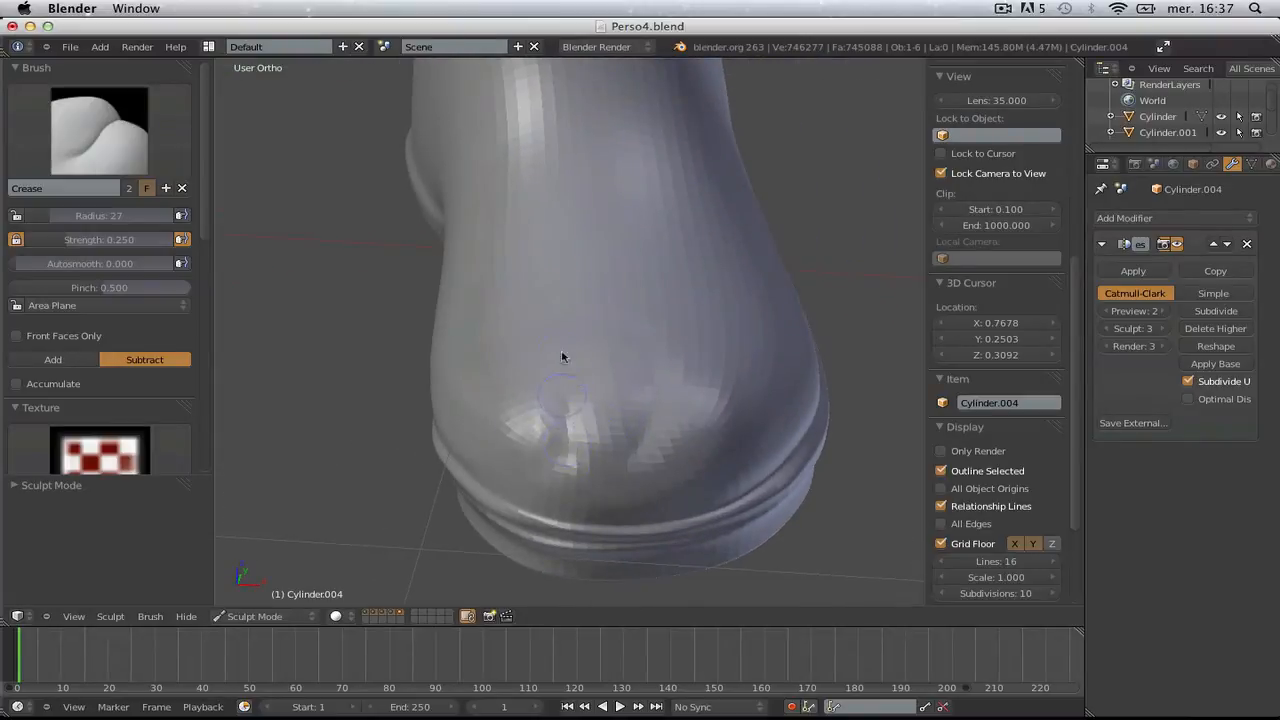
{"action": "key", "text": "ctrl+z"}
{"action": "key", "text": "ctrl+z"}
{"action": "key", "text": "ctrl+z"}
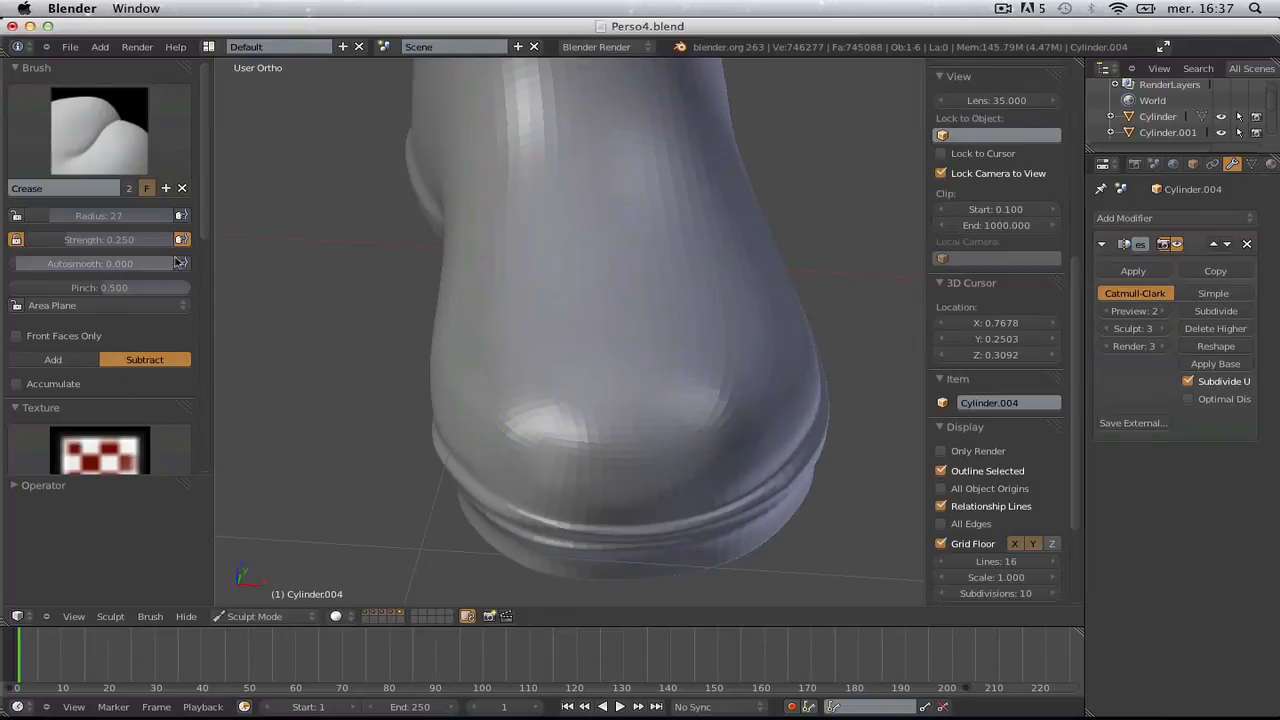
- Turn off the X mirror symmetry for sculpting
{"action": "left_click_drag", "start_coordinate": [205, 229], "coordinate": [195, 401]}
{"action": "scroll", "coordinate": [80, 367], "scroll_direction": "down", "scroll_amount": 5}
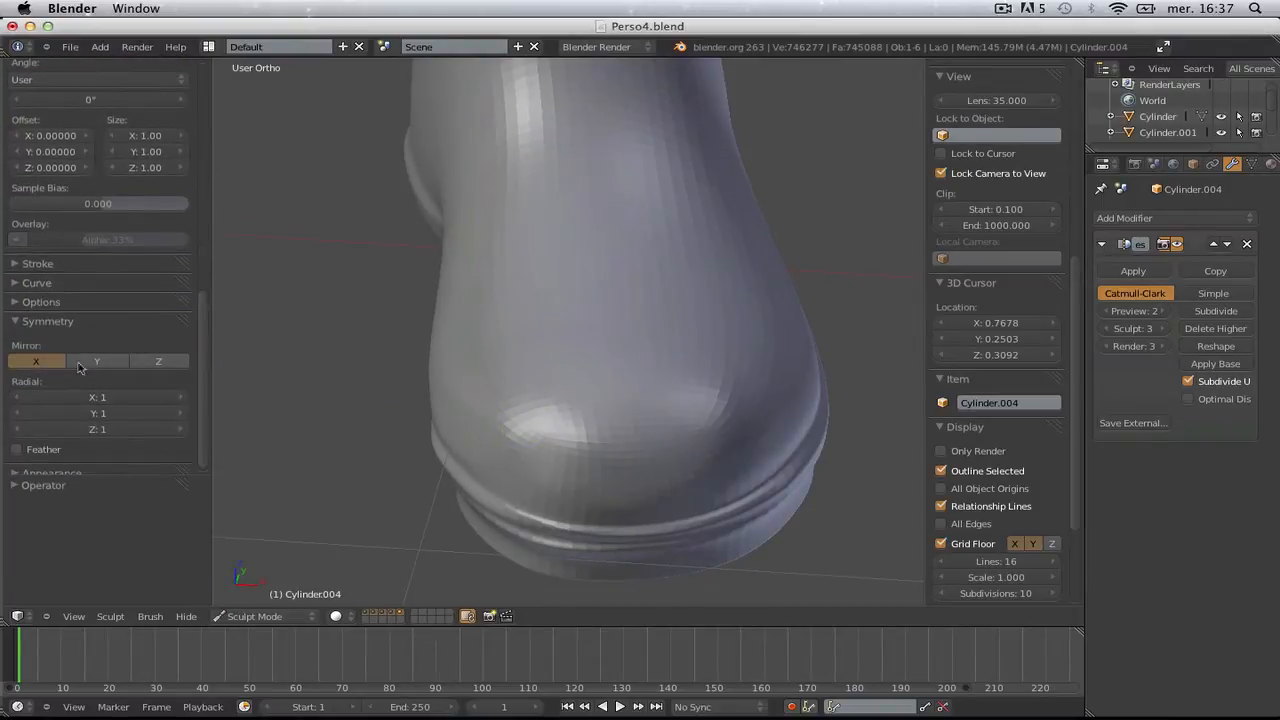
{"action": "scroll", "coordinate": [730, 452], "scroll_direction": "up", "scroll_amount": 1}
- Resize the Crease brush and carve the seam between the upper and the sole rim from the toe along the side
{"action": "middle_click_drag", "start_coordinate": [900, 497], "coordinate": [754, 363]}
{"action": "key", "text": "f"}
{"action": "left_click", "coordinate": [580, 393]}
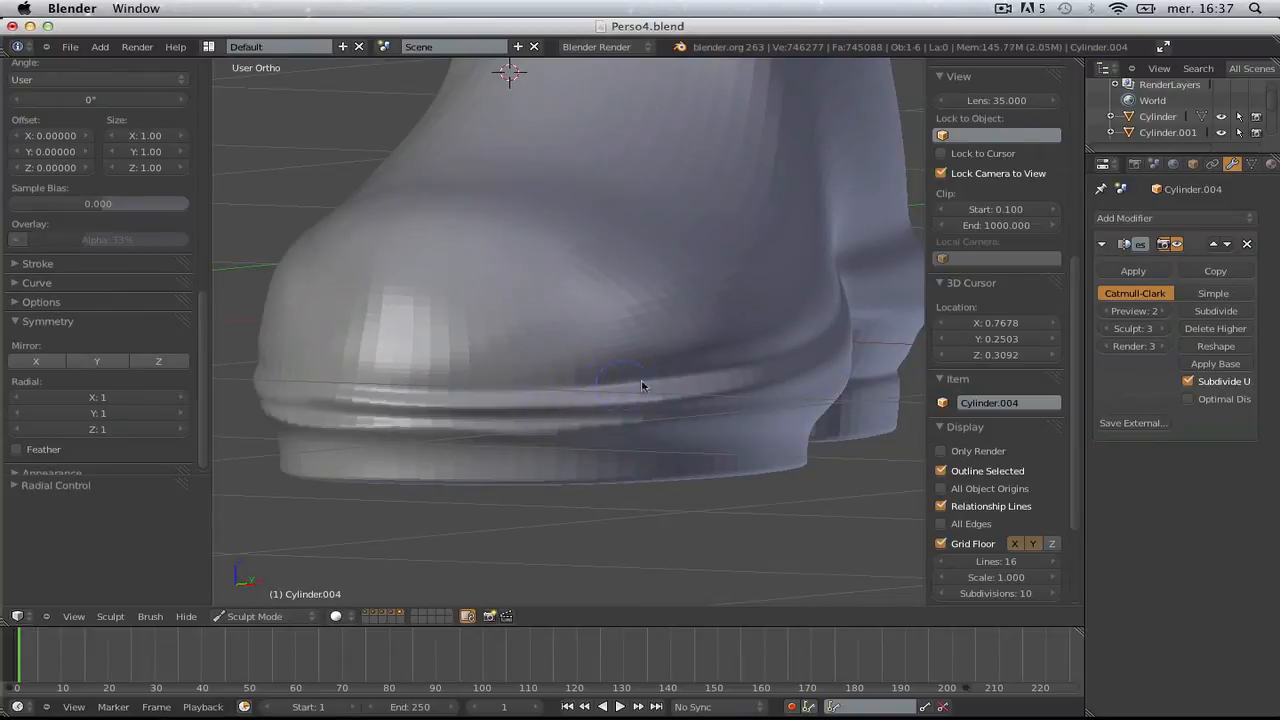
{"action": "middle_click_drag", "start_coordinate": [641, 386], "coordinate": [732, 366]}
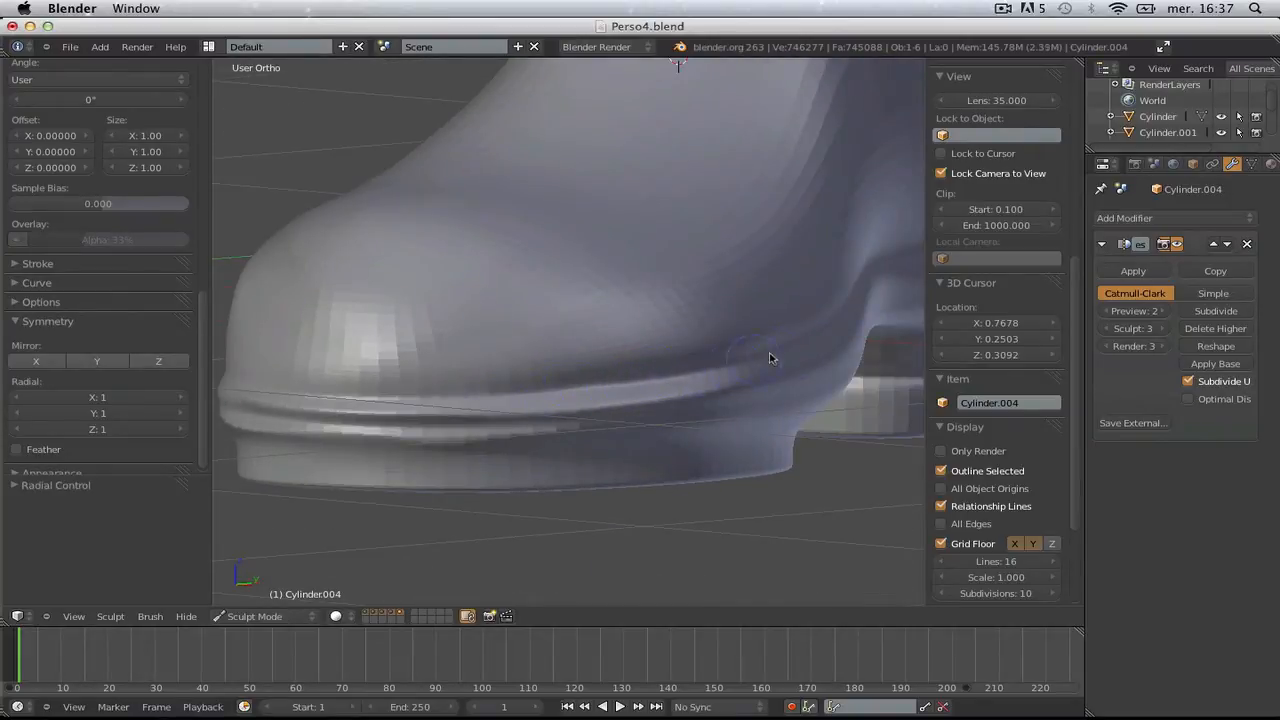
{"action": "middle_click_drag", "start_coordinate": [833, 323], "coordinate": [722, 322]}
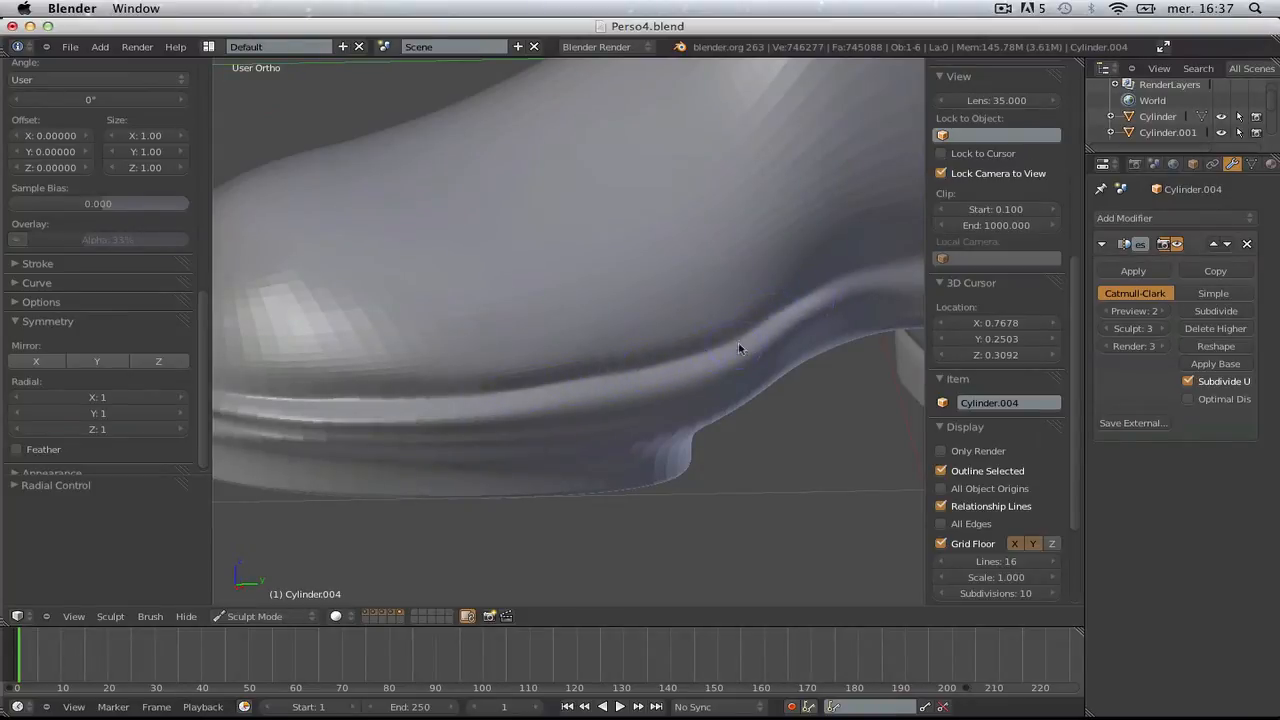
- Continue the crease along the upper edge of the sole rim, past the arch and toward the heel
{"action": "scroll", "coordinate": [658, 354], "scroll_direction": "down", "scroll_amount": 6}
{"action": "middle_click_drag", "start_coordinate": [658, 354], "coordinate": [710, 437]}
{"action": "scroll", "coordinate": [583, 414], "scroll_direction": "up", "scroll_amount": 4}
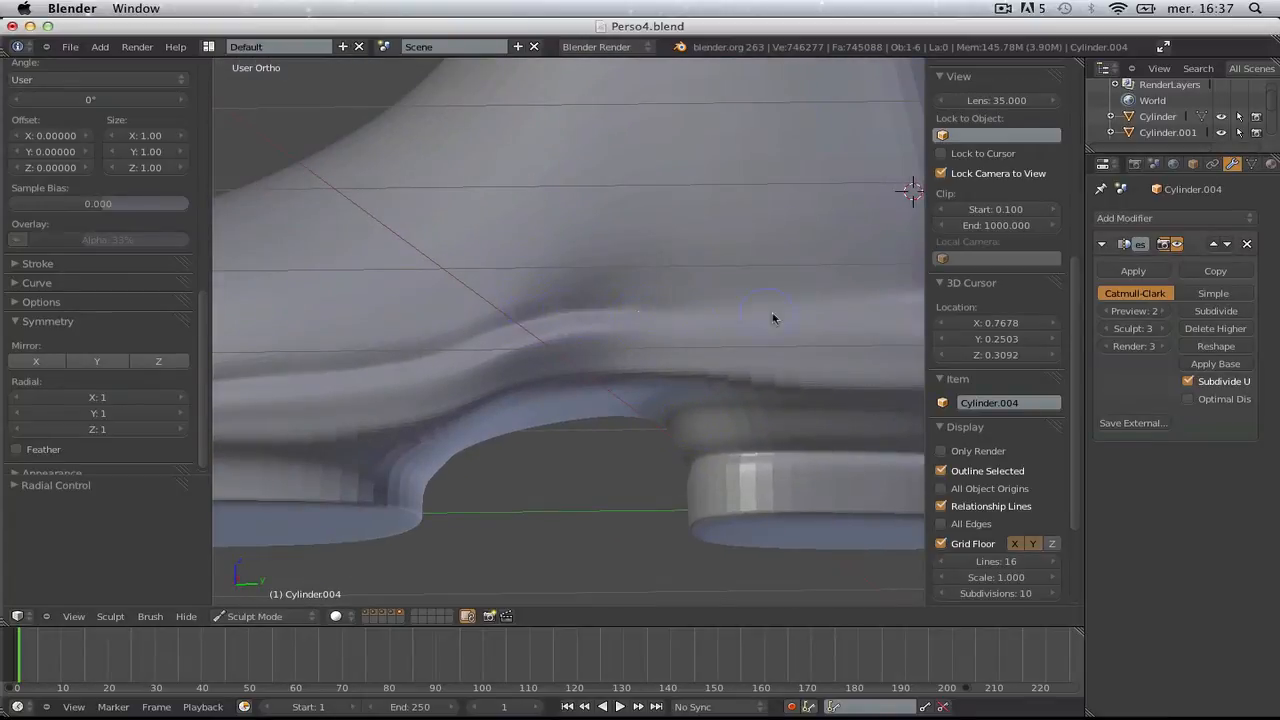
{"action": "scroll", "coordinate": [794, 366], "scroll_direction": "up", "scroll_amount": 1}
{"action": "middle_click_drag", "start_coordinate": [794, 366], "coordinate": [609, 326]}
{"action": "scroll", "coordinate": [634, 269], "scroll_direction": "down", "scroll_amount": 5}
{"action": "scroll", "coordinate": [570, 331], "scroll_direction": "up", "scroll_amount": 3}
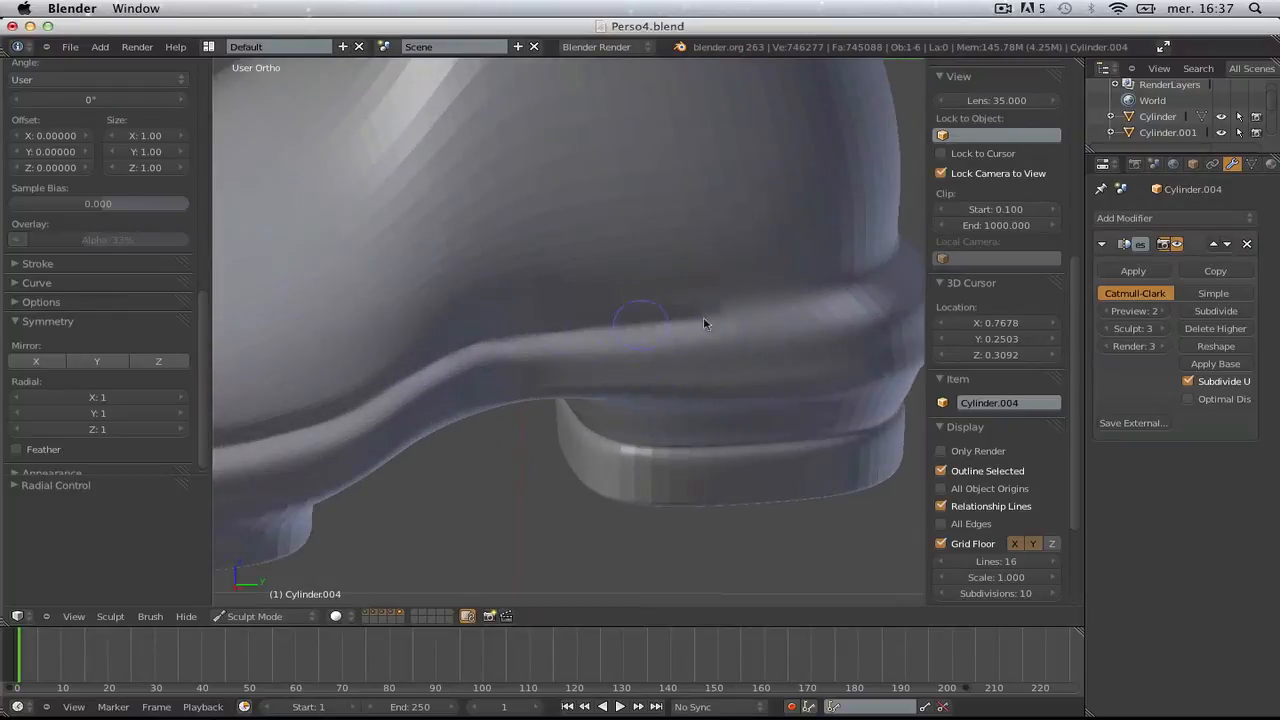
- Examine the boot's sole, heel and rim from the side, the back and underneath
{"action": "middle_click_drag", "start_coordinate": [856, 310], "coordinate": [660, 336]}
{"action": "middle_click_drag", "start_coordinate": [760, 286], "coordinate": [710, 315]}
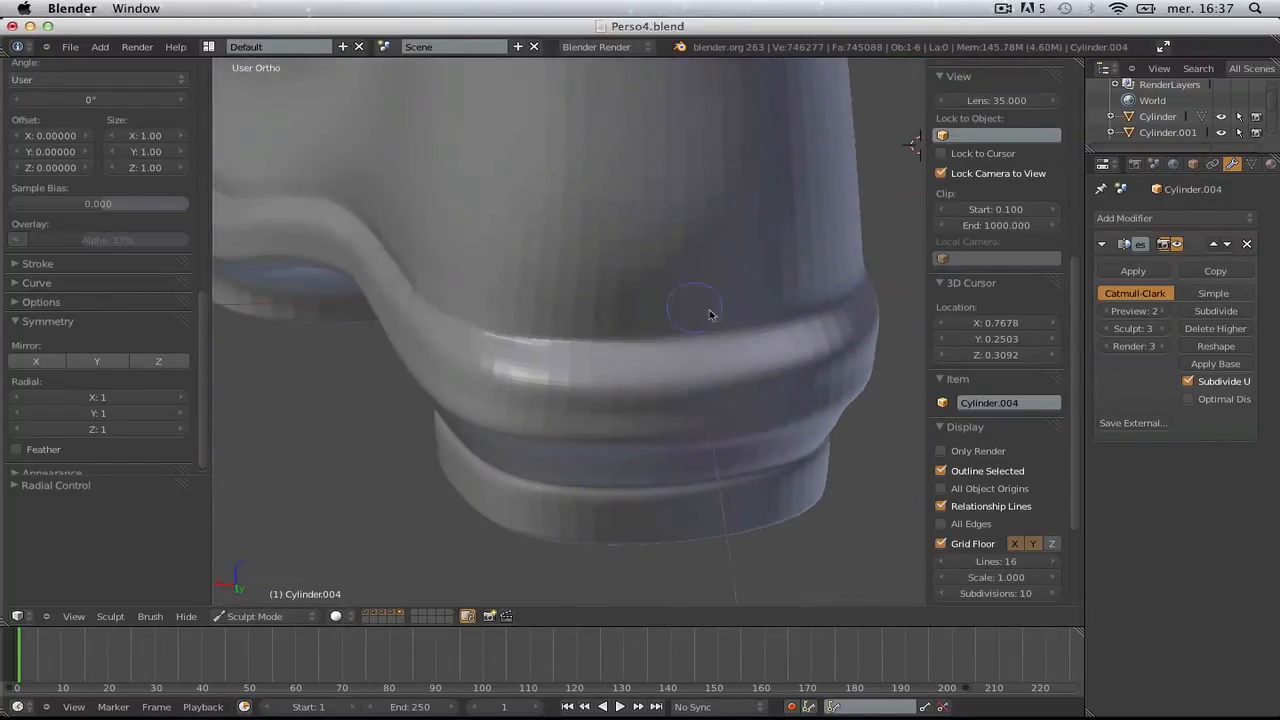
{"action": "scroll", "coordinate": [822, 314], "scroll_direction": "down", "scroll_amount": 7}
{"action": "middle_click_drag", "start_coordinate": [726, 246], "coordinate": [649, 280]}
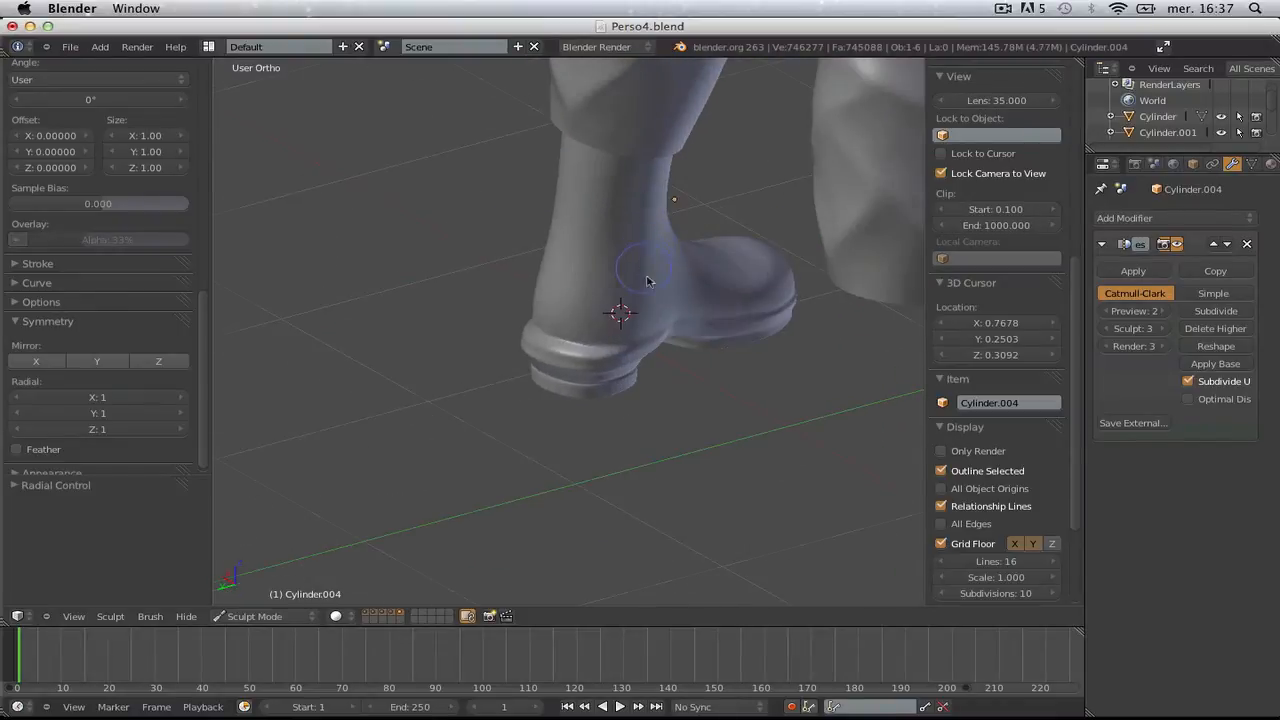
{"action": "scroll", "coordinate": [627, 329], "scroll_direction": "up", "scroll_amount": 7}
{"action": "scroll", "coordinate": [851, 358], "scroll_direction": "down", "scroll_amount": 4}
{"action": "middle_click_drag", "start_coordinate": [830, 330], "coordinate": [700, 305]}
{"action": "scroll", "coordinate": [697, 366], "scroll_direction": "up", "scroll_amount": 2}
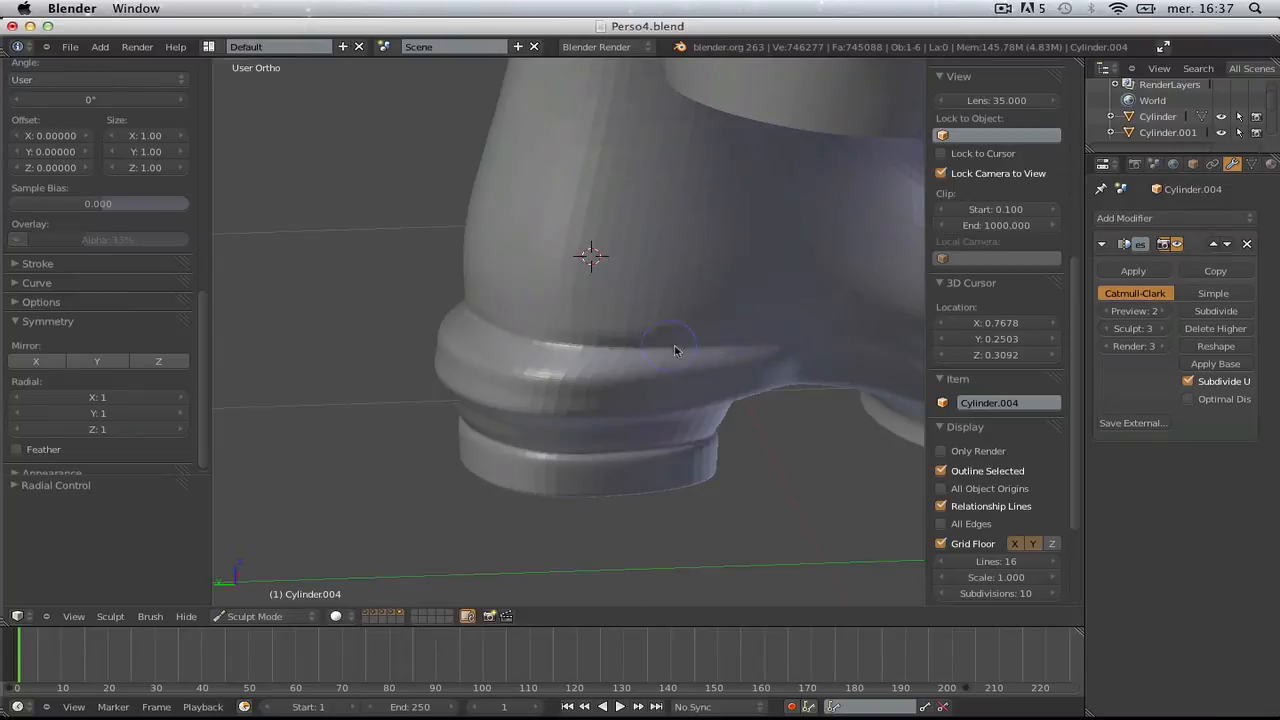
{"action": "middle_click_drag", "start_coordinate": [675, 350], "coordinate": [614, 293]}
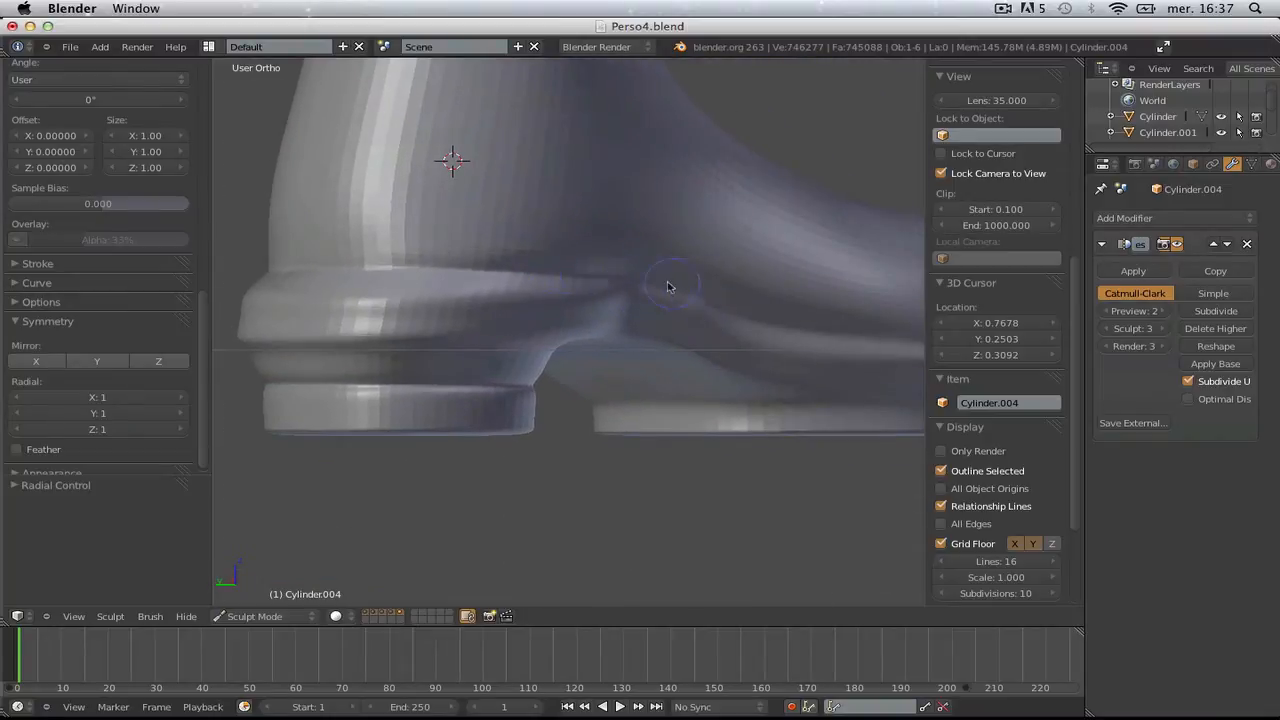
{"action": "scroll", "coordinate": [822, 345], "scroll_direction": "down", "scroll_amount": 4}
{"action": "middle_click_drag", "start_coordinate": [803, 306], "coordinate": [631, 337]}
{"action": "scroll", "coordinate": [631, 333], "scroll_direction": "up", "scroll_amount": 4}
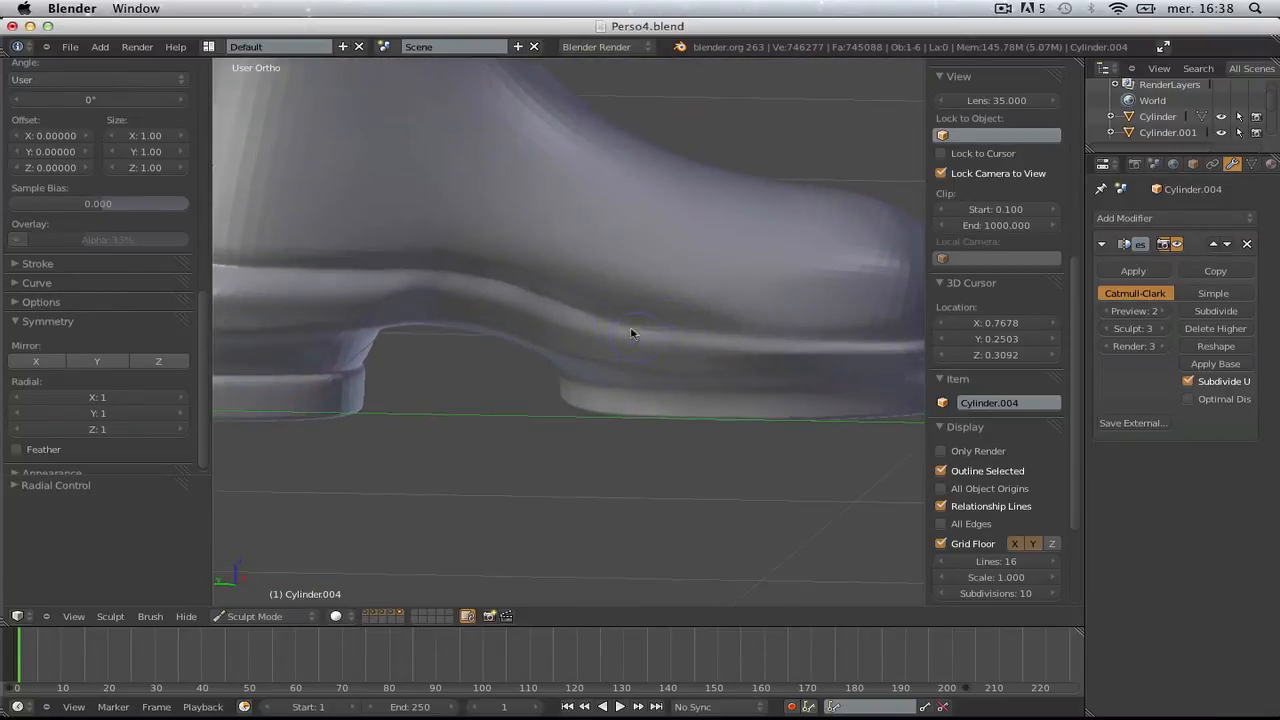
{"action": "scroll", "coordinate": [870, 335], "scroll_direction": "down", "scroll_amount": 4}
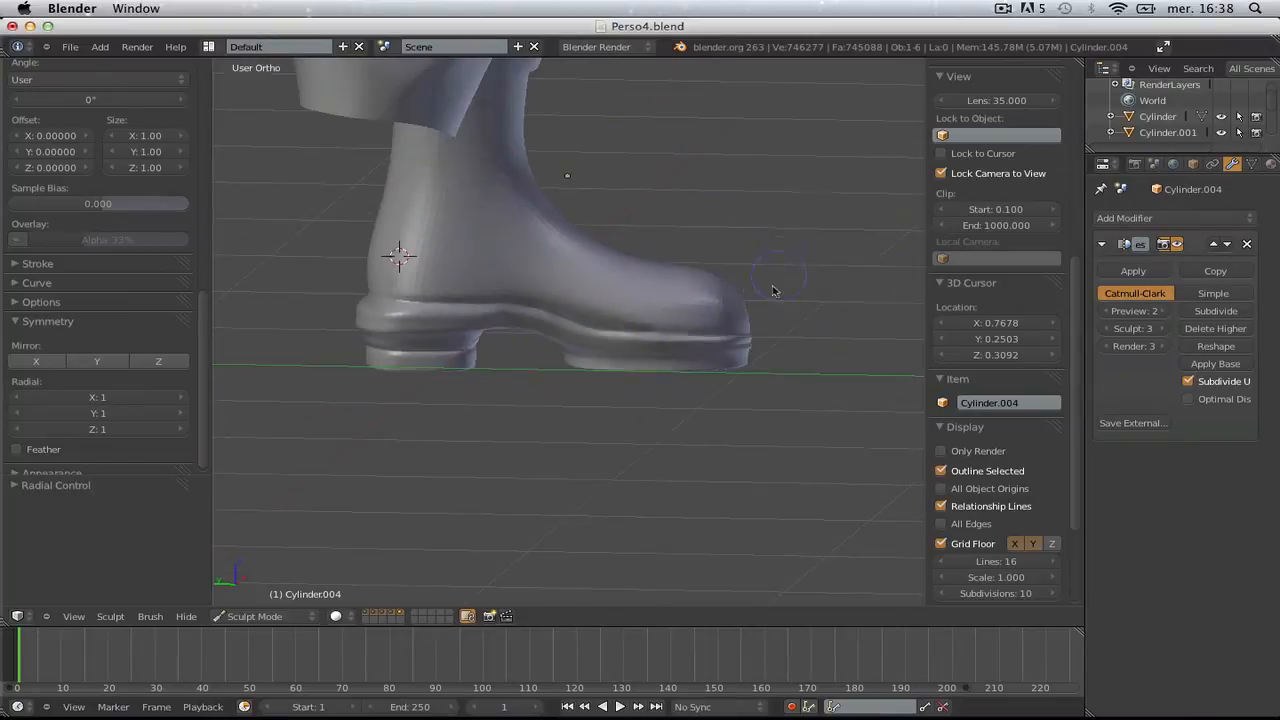
- In the right side view, enlarge the Grab brush and reshape the boot's sole rim and the area above the heel
{"action": "middle_click_drag", "start_coordinate": [774, 291], "coordinate": [383, 289]}
{"action": "key", "text": "KP_3"}
{"action": "middle_click_drag", "start_coordinate": [556, 318], "coordinate": [394, 316], "text": "shift"}
{"action": "scroll", "coordinate": [394, 312], "scroll_direction": "up", "scroll_amount": 3}
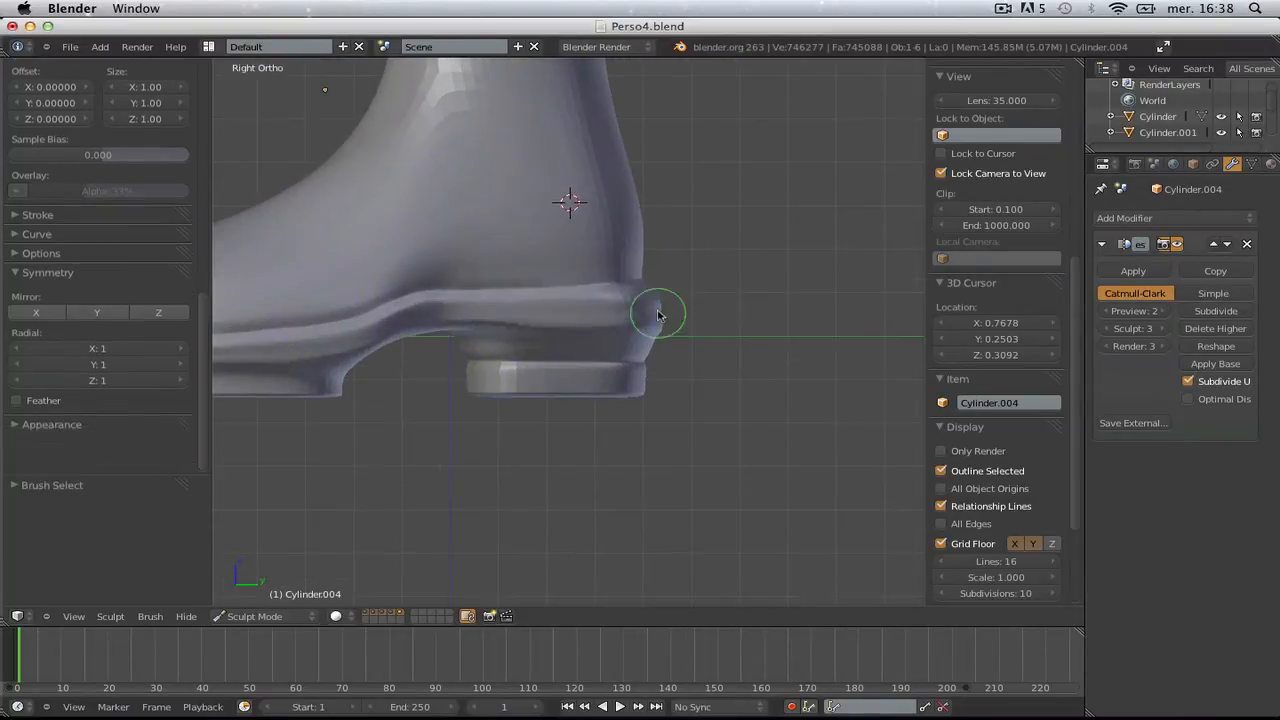
{"action": "key", "text": "f"}
{"action": "left_click", "coordinate": [717, 343]}
{"action": "scroll", "coordinate": [655, 328], "scroll_direction": "up", "scroll_amount": 2}
{"action": "key", "text": "f"}
{"action": "left_click", "coordinate": [547, 327]}
{"action": "left_click", "coordinate": [531, 323]}
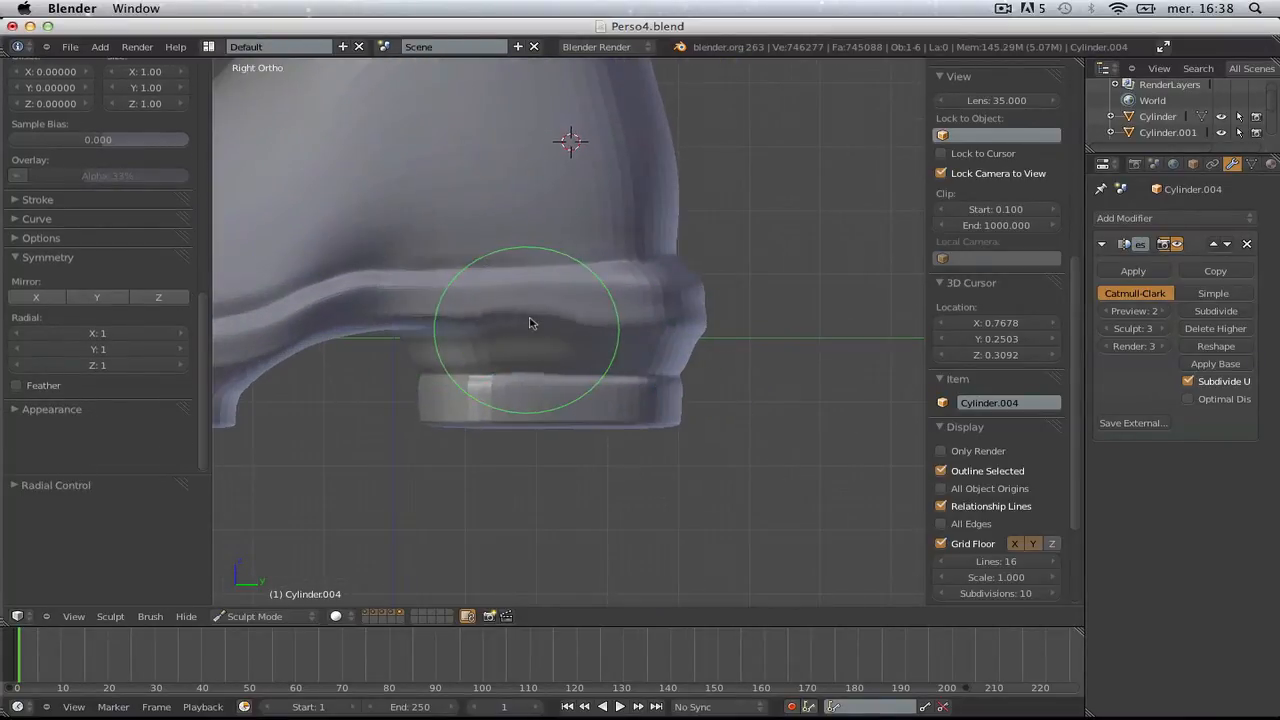
{"action": "left_click", "coordinate": [531, 323]}
{"action": "left_click", "coordinate": [448, 329]}
{"action": "mouse_move", "coordinate": [448, 329]}
{"action": "left_mouse_down"}
{"action": "mouse_move", "coordinate": [540, 326]}
{"action": "mouse_move", "coordinate": [609, 346]}
{"action": "mouse_move", "coordinate": [620, 331]}
{"action": "mouse_move", "coordinate": [601, 323]}
{"action": "mouse_move", "coordinate": [671, 320]}
{"action": "mouse_move", "coordinate": [694, 334]}
{"action": "mouse_move", "coordinate": [620, 312]}
{"action": "mouse_move", "coordinate": [500, 323]}
{"action": "mouse_move", "coordinate": [700, 294]}
{"action": "mouse_move", "coordinate": [719, 308]}
{"action": "mouse_move", "coordinate": [694, 303]}
{"action": "left_mouse_up"}
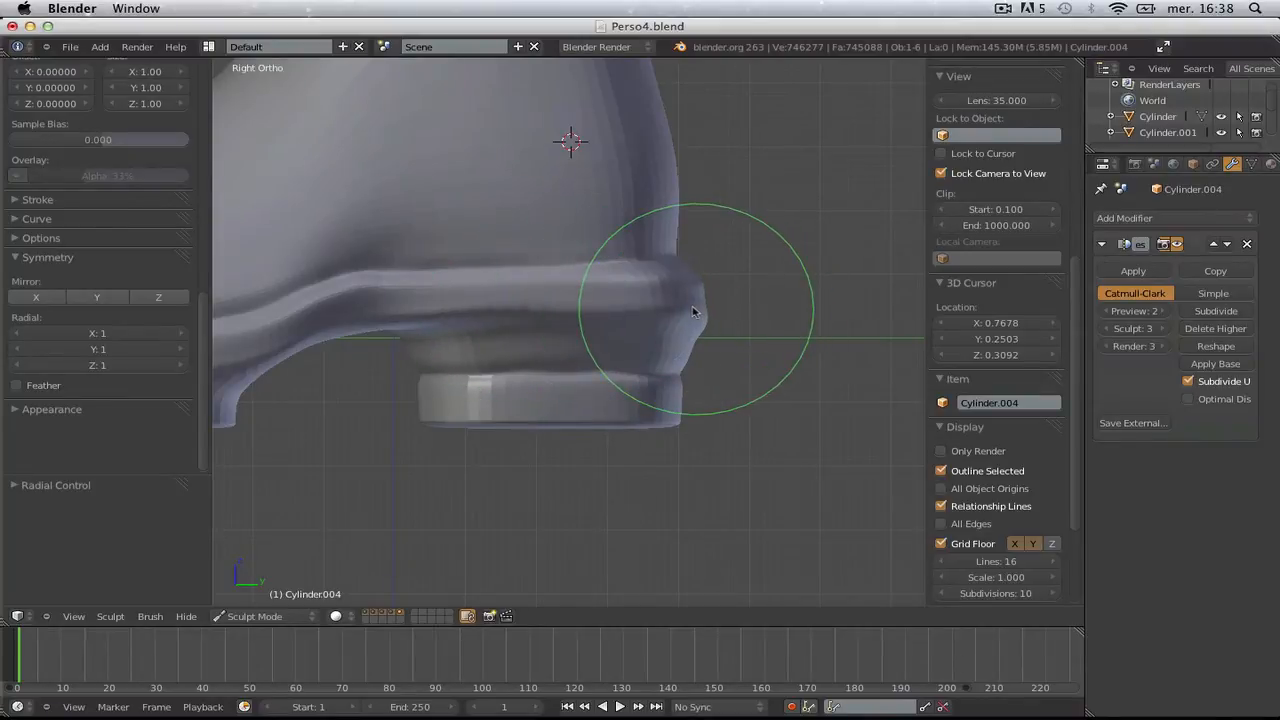
- Adjust the contour of the boot's heel with the Grab brush, working from a raised view
{"action": "mouse_move", "coordinate": [692, 306]}
{"action": "middle_mouse_down"}
{"action": "mouse_move", "coordinate": [697, 263]}
{"action": "mouse_move", "coordinate": [481, 383]}
{"action": "mouse_move", "coordinate": [420, 443]}
{"action": "mouse_move", "coordinate": [374, 357]}
{"action": "middle_mouse_up"}
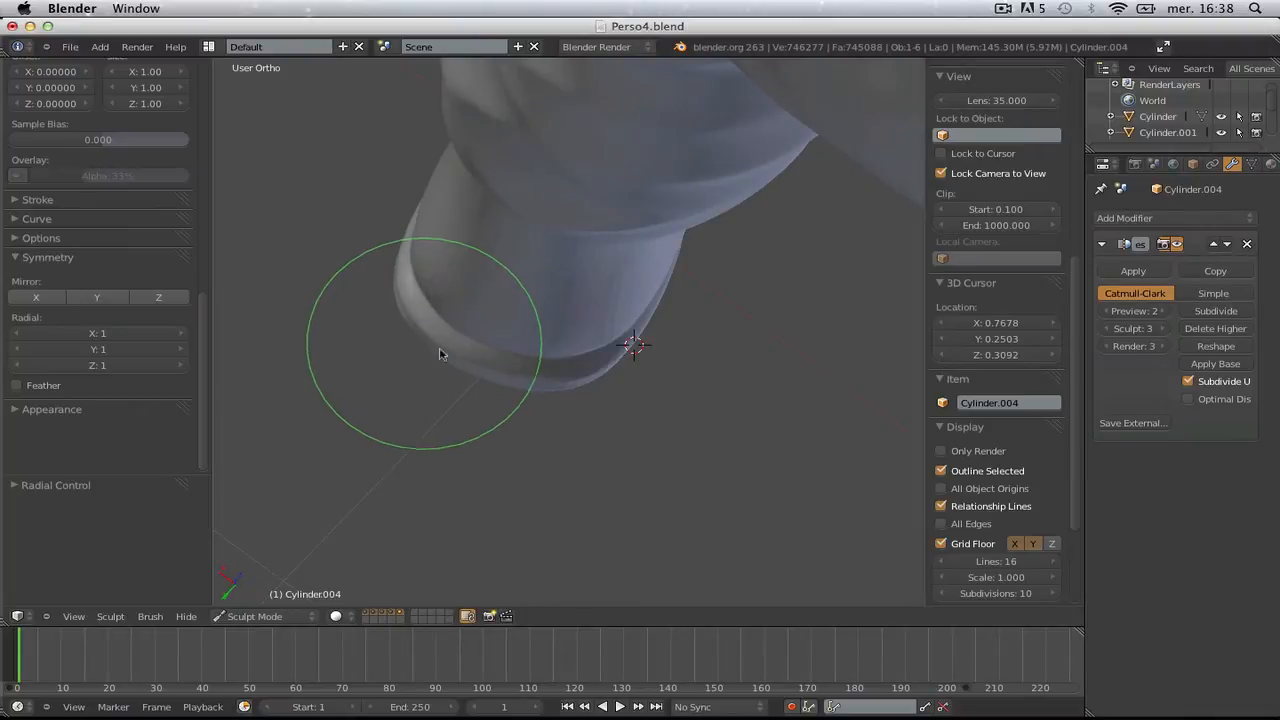
{"action": "mouse_move", "coordinate": [629, 395]}
{"action": "middle_mouse_down"}
{"action": "mouse_move", "coordinate": [601, 280]}
{"action": "mouse_move", "coordinate": [494, 240]}
{"action": "mouse_move", "coordinate": [562, 370]}
{"action": "mouse_move", "coordinate": [558, 352]}
{"action": "middle_mouse_up"}
{"action": "mouse_move", "coordinate": [540, 330]}
{"action": "left_mouse_down"}
{"action": "mouse_move", "coordinate": [688, 320]}
{"action": "mouse_move", "coordinate": [429, 337]}
{"action": "mouse_move", "coordinate": [408, 324]}
{"action": "mouse_move", "coordinate": [494, 314]}
{"action": "mouse_move", "coordinate": [410, 326]}
{"action": "mouse_move", "coordinate": [444, 315]}
{"action": "mouse_move", "coordinate": [600, 326]}
{"action": "left_mouse_up"}
{"action": "scroll", "coordinate": [792, 299], "scroll_direction": "down", "scroll_amount": 10}
{"action": "mouse_move", "coordinate": [792, 299]}
{"action": "middle_mouse_down"}
{"action": "mouse_move", "coordinate": [543, 320]}
{"action": "mouse_move", "coordinate": [309, 314]}
{"action": "mouse_move", "coordinate": [423, 423]}
{"action": "mouse_move", "coordinate": [566, 360]}
{"action": "middle_mouse_up"}
{"action": "scroll", "coordinate": [550, 320], "scroll_direction": "down", "scroll_amount": 3}
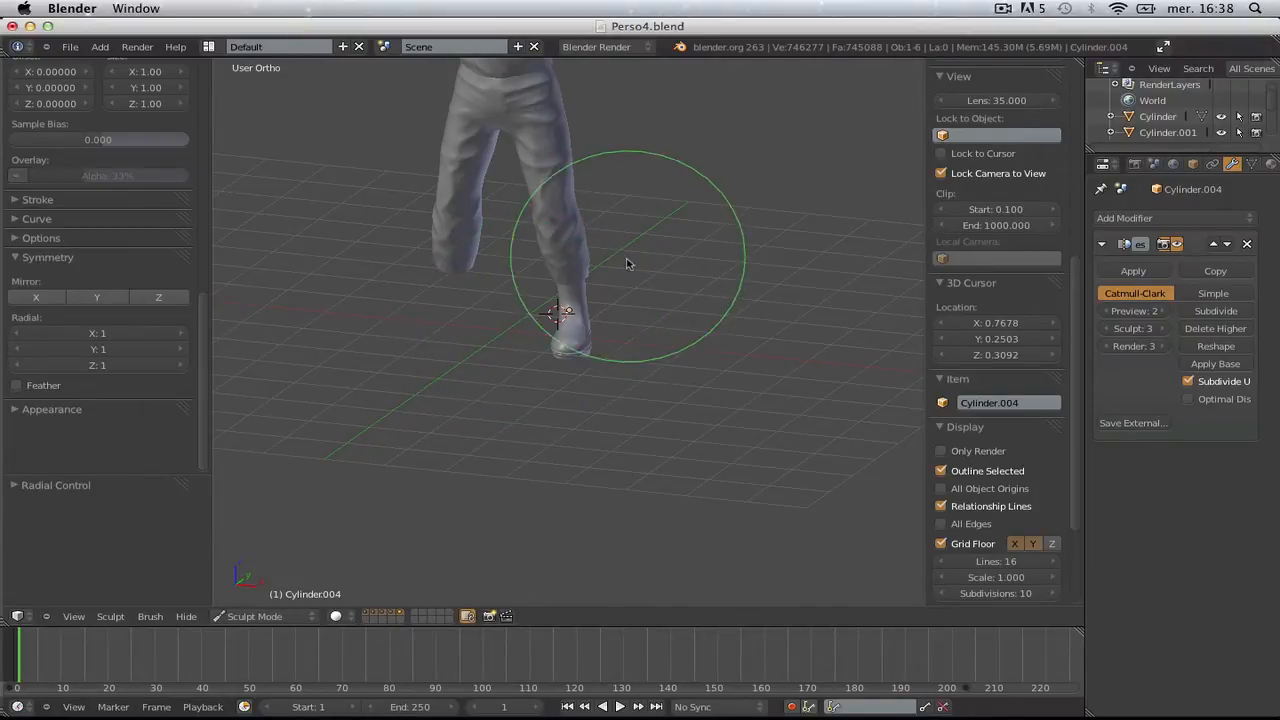
{"action": "scroll", "coordinate": [651, 257], "scroll_direction": "up", "scroll_amount": 5}
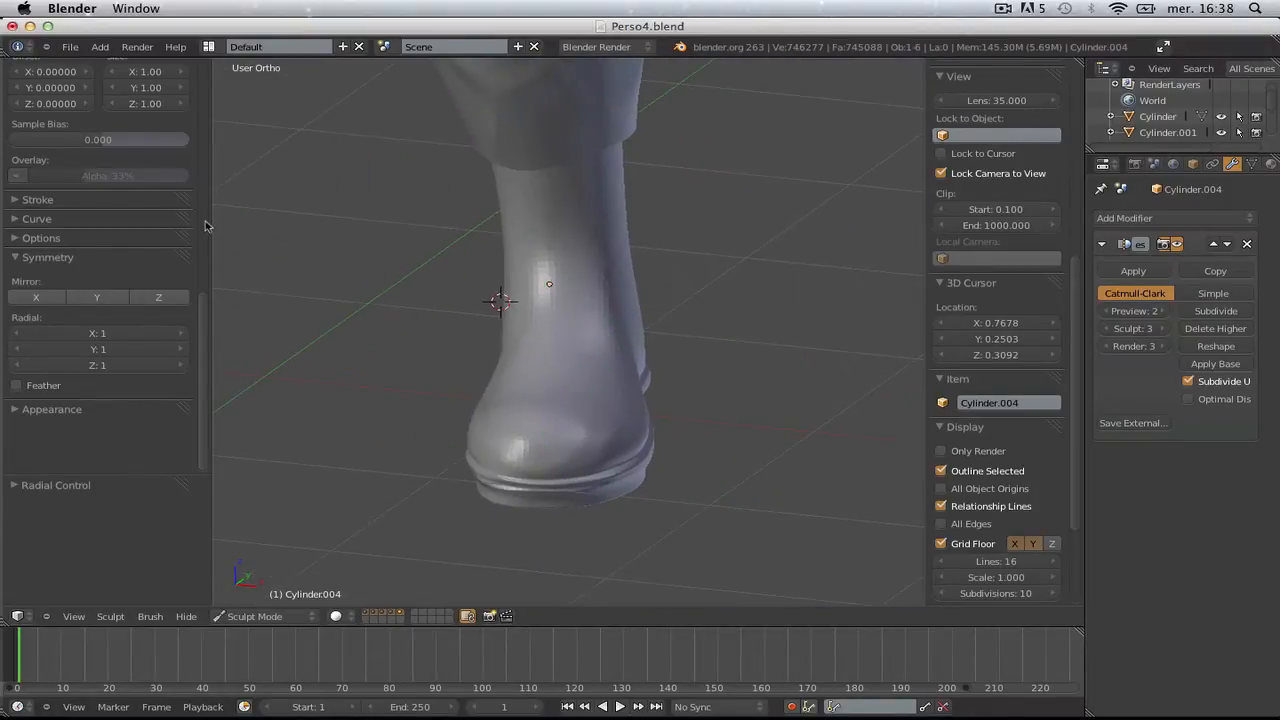
- Switch to the Crease brush and set its radius to 61
{"action": "scroll", "coordinate": [150, 280], "scroll_direction": "up", "scroll_amount": 8}
{"action": "left_click", "coordinate": [98, 130]}
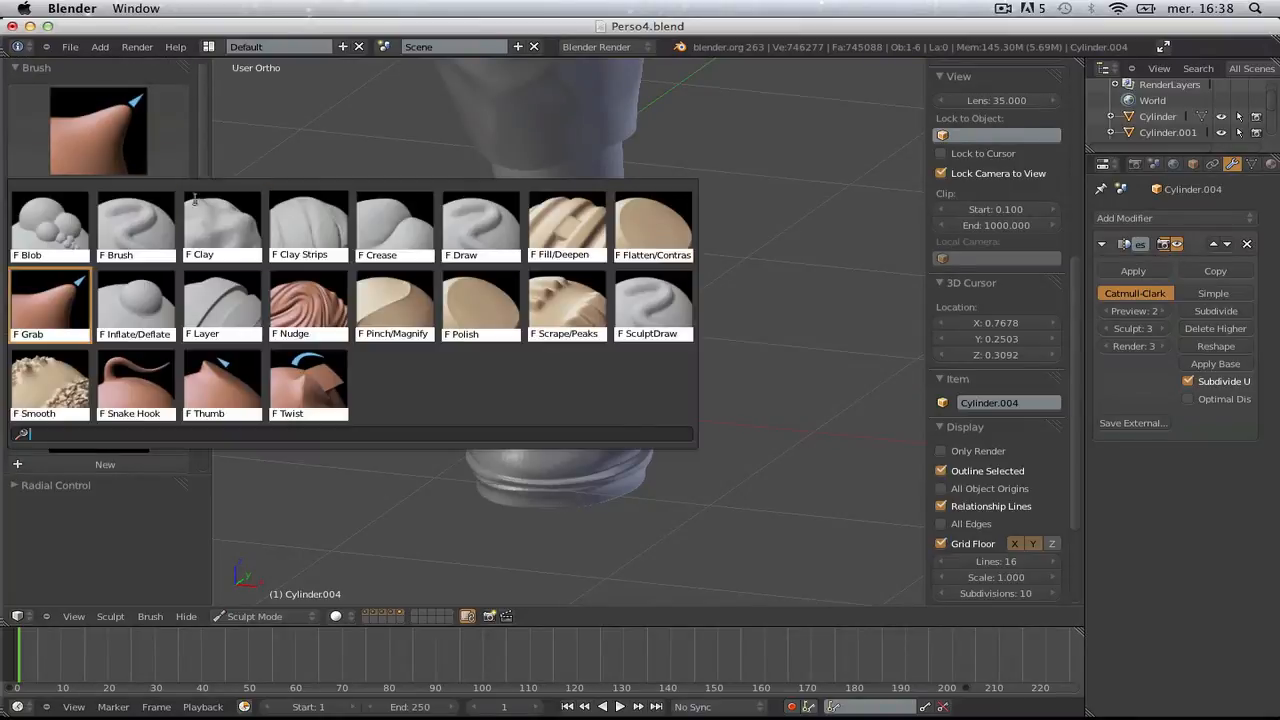
{"action": "left_click", "coordinate": [394, 243]}
{"action": "scroll", "coordinate": [594, 340], "scroll_direction": "up", "scroll_amount": 3}
{"action": "key", "text": "f"}
{"action": "mouse_move", "coordinate": [591, 369]}
{"action": "middle_mouse_down"}
{"action": "mouse_move", "coordinate": [686, 357]}
{"action": "mouse_move", "coordinate": [679, 325]}
{"action": "middle_mouse_up"}
{"action": "left_click", "coordinate": [586, 360]}
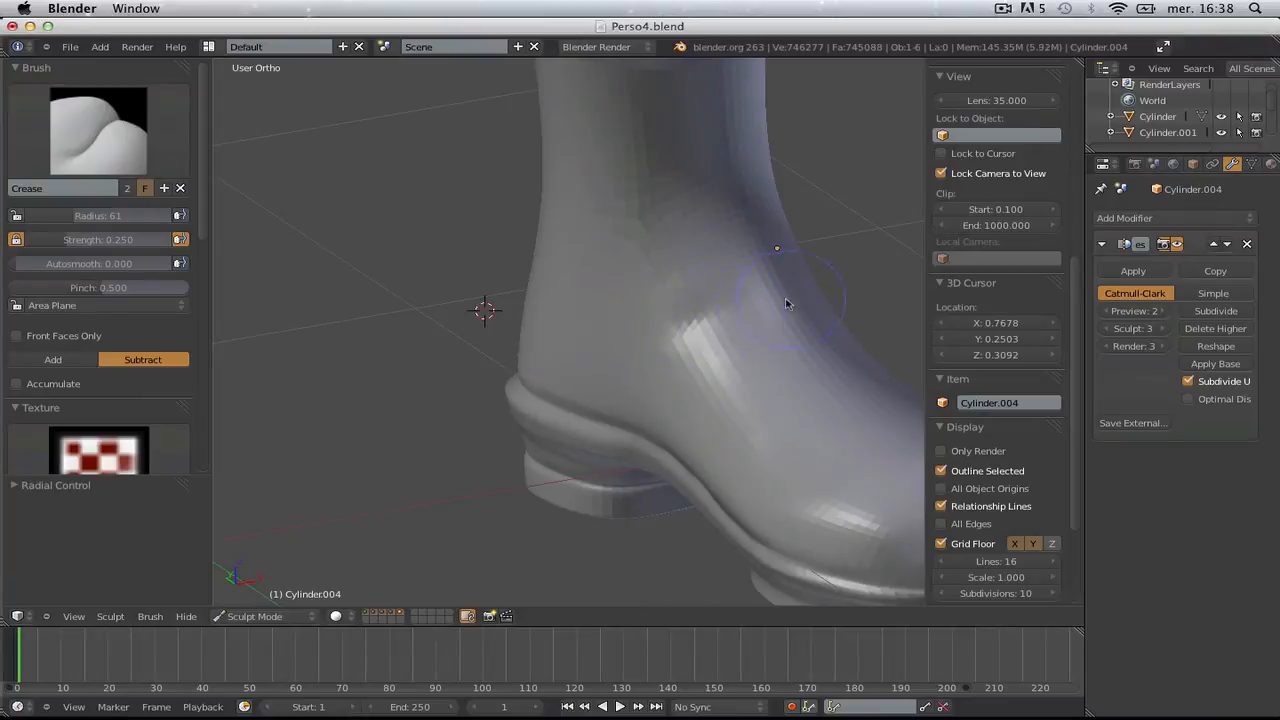
- Carve a crease across the front of the boot's ankle, above the instep
{"action": "middle_click_drag", "start_coordinate": [786, 304], "coordinate": [663, 349]}
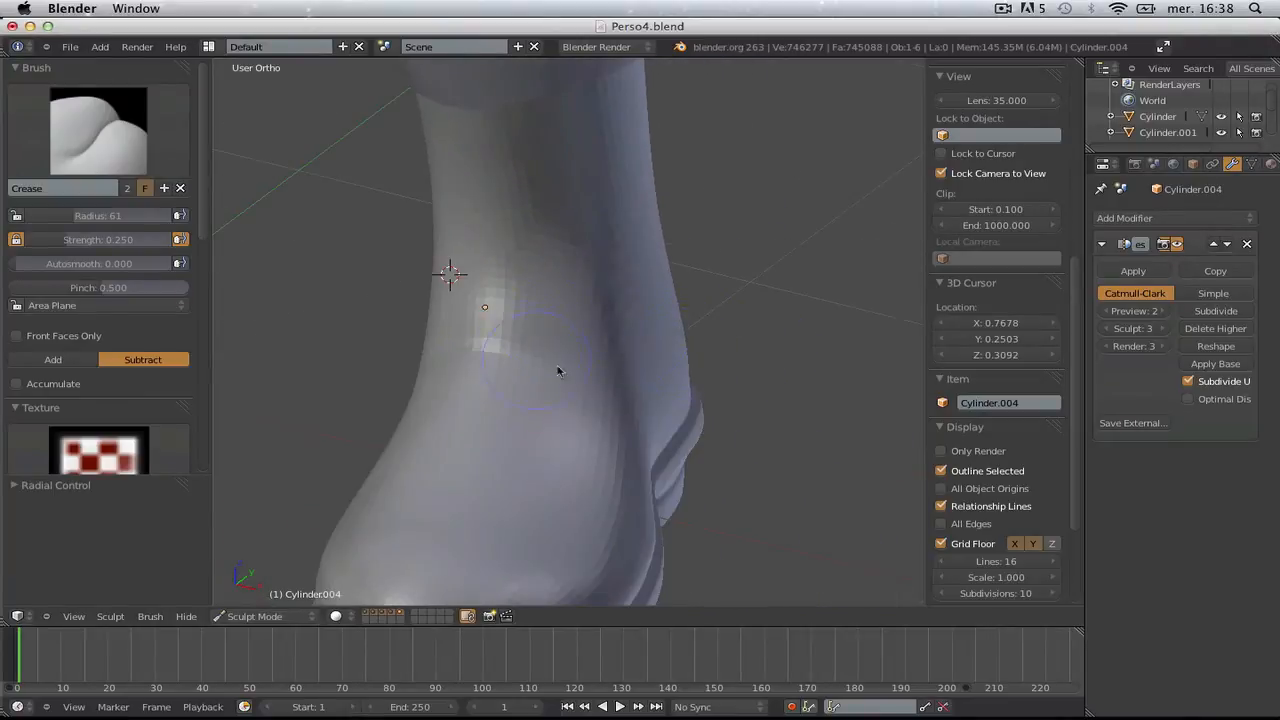
{"action": "scroll", "coordinate": [592, 391], "scroll_direction": "down", "scroll_amount": 2}
{"action": "middle_click_drag", "start_coordinate": [592, 391], "coordinate": [580, 343]}
{"action": "scroll", "coordinate": [420, 329], "scroll_direction": "down", "scroll_amount": 1}
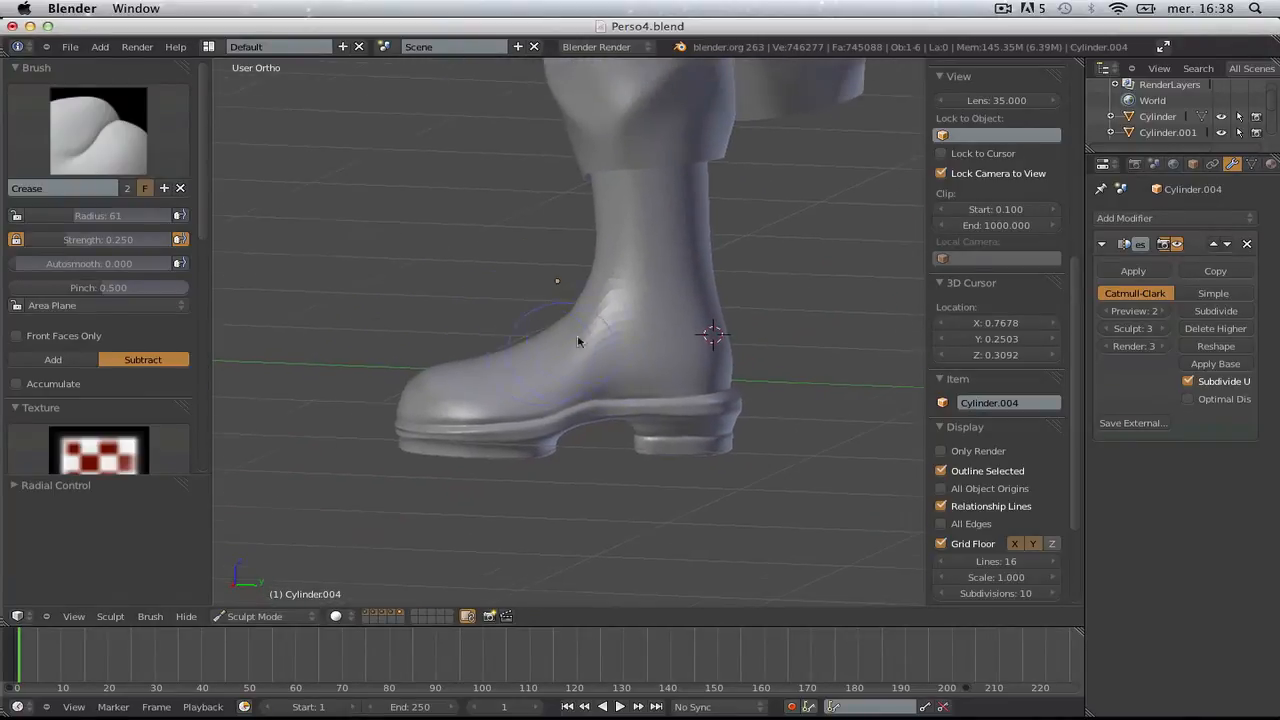
{"action": "scroll", "coordinate": [590, 370], "scroll_direction": "up", "scroll_amount": 5}
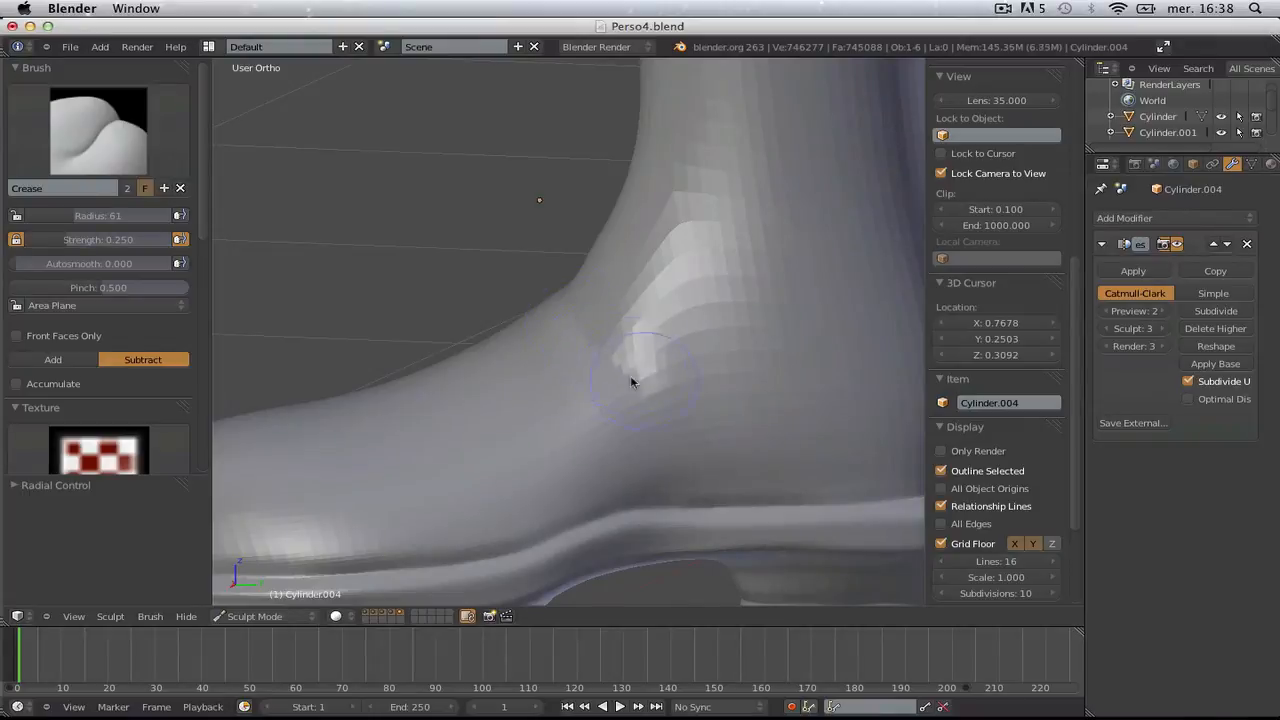
{"action": "middle_click_drag", "start_coordinate": [631, 381], "coordinate": [503, 328]}
{"action": "middle_click_drag", "start_coordinate": [435, 364], "coordinate": [494, 331]}
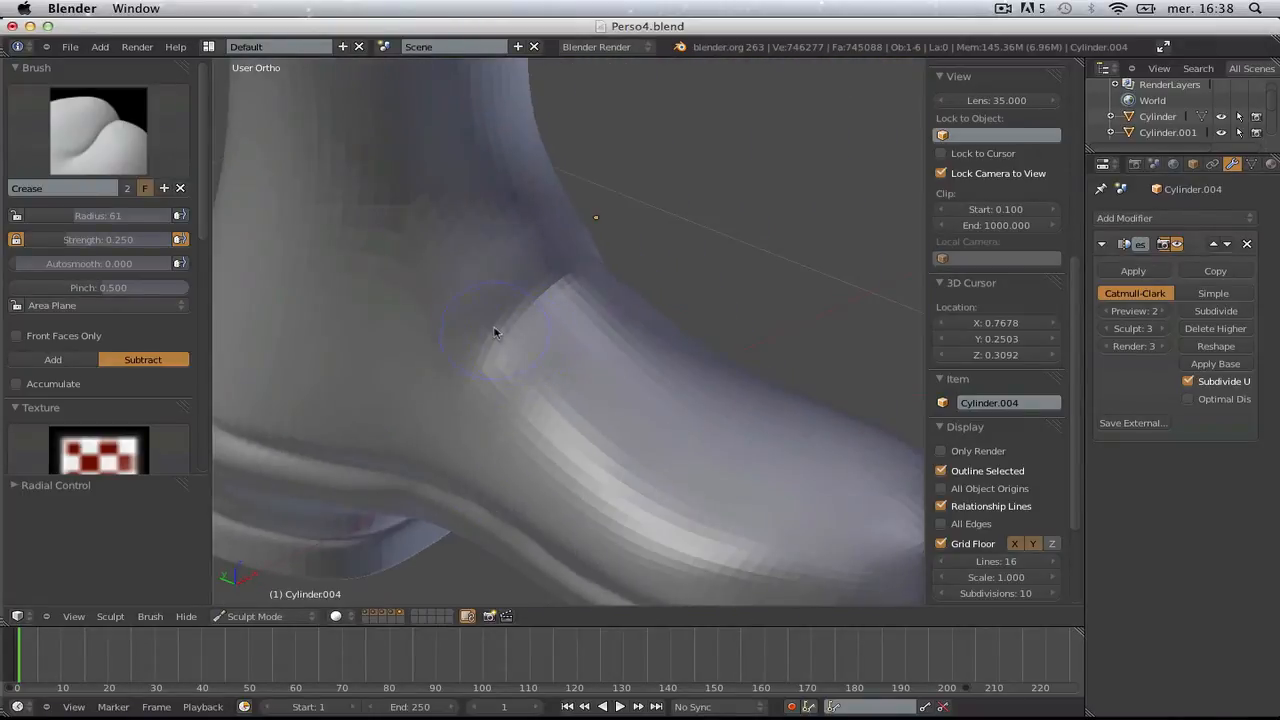
{"action": "left_click_drag", "start_coordinate": [494, 331], "coordinate": [423, 386]}
- Deepen the ankle crease and extend it around the boot's instep
{"action": "middle_click_drag", "start_coordinate": [478, 382], "coordinate": [492, 197], "text": "ctrl"}
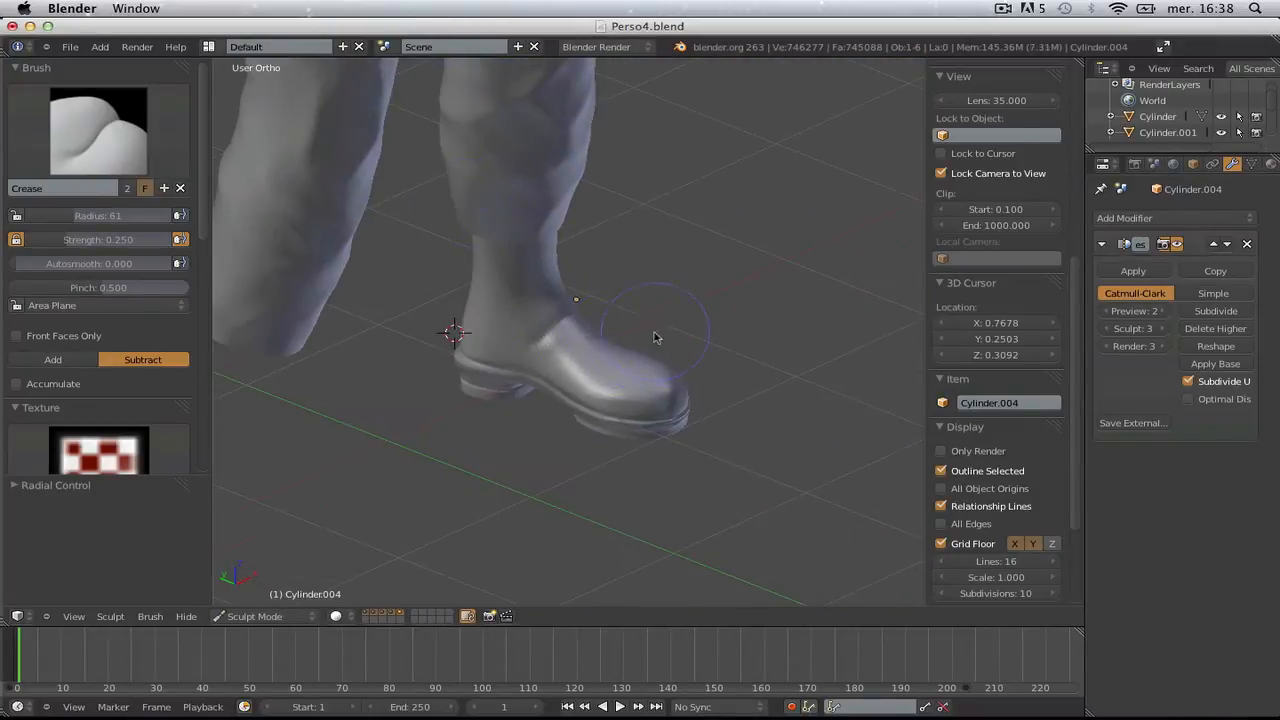
{"action": "middle_click_drag", "start_coordinate": [673, 296], "coordinate": [552, 300]}
{"action": "middle_click_drag", "start_coordinate": [552, 300], "coordinate": [586, 428], "text": "ctrl"}
{"action": "mouse_move", "coordinate": [522, 372]}
{"action": "middle_mouse_down"}
{"action": "mouse_move", "coordinate": [597, 411]}
{"action": "mouse_move", "coordinate": [571, 306]}
{"action": "mouse_move", "coordinate": [500, 357]}
{"action": "middle_mouse_up"}
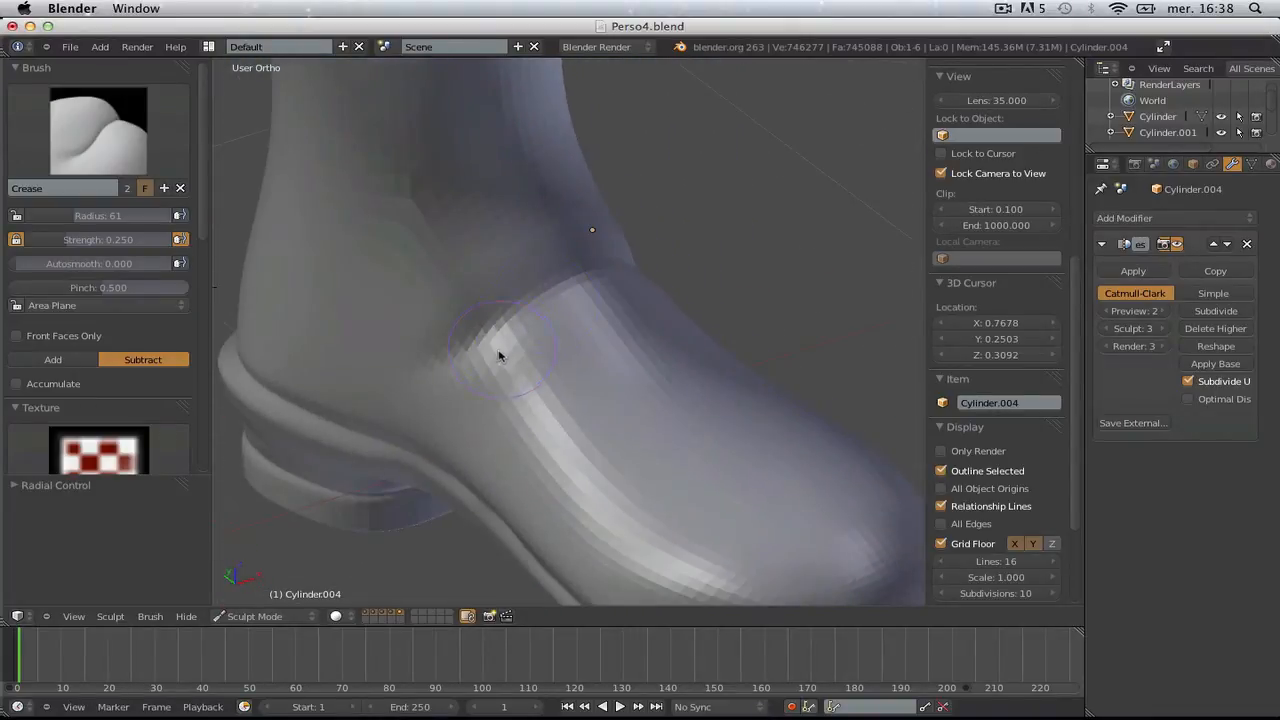
{"action": "left_click_drag", "start_coordinate": [500, 357], "coordinate": [571, 309]}
{"action": "mouse_move", "coordinate": [593, 312]}
{"action": "middle_mouse_down"}
{"action": "mouse_move", "coordinate": [608, 312]}
{"action": "mouse_move", "coordinate": [586, 294]}
{"action": "mouse_move", "coordinate": [596, 300]}
{"action": "middle_mouse_up"}
{"action": "middle_click_drag", "start_coordinate": [641, 362], "coordinate": [593, 250]}
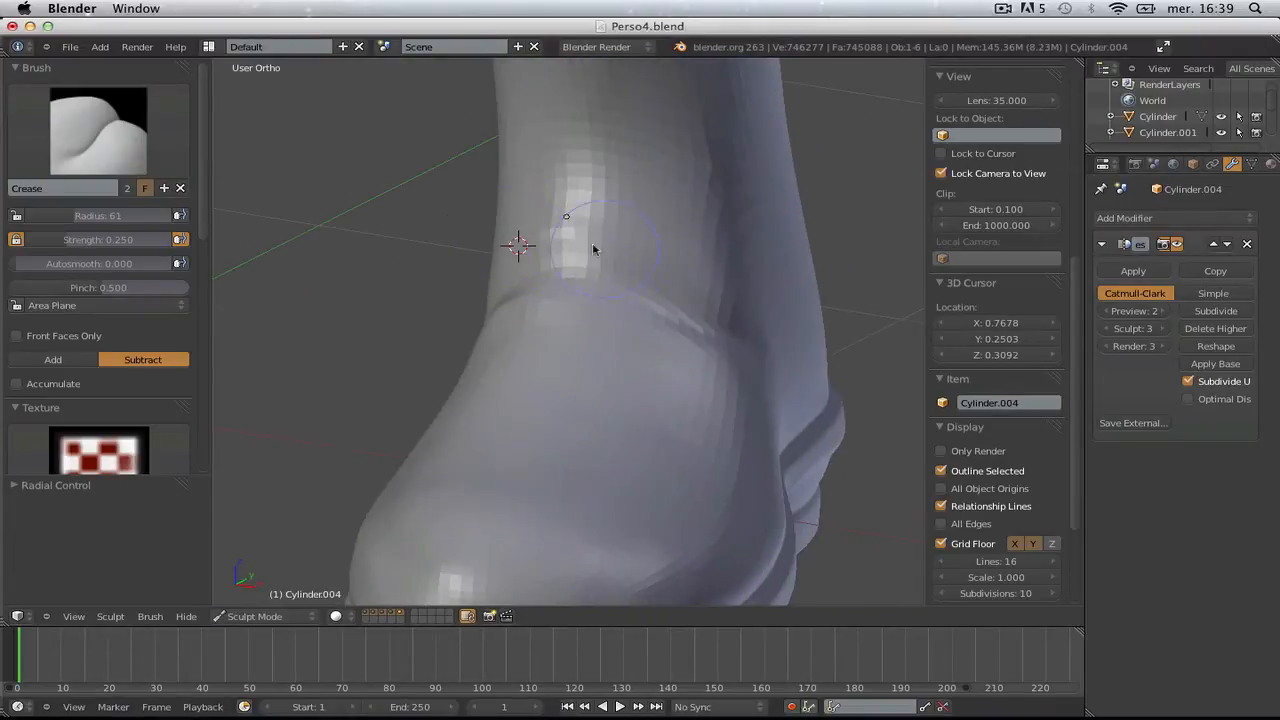
- Reduce the Crease brush radius to 26 and carve finer folds on the boot's ankle and toe
{"action": "middle_click_drag", "start_coordinate": [750, 291], "coordinate": [626, 372], "text": "ctrl"}
{"action": "left_click", "coordinate": [547, 320]}
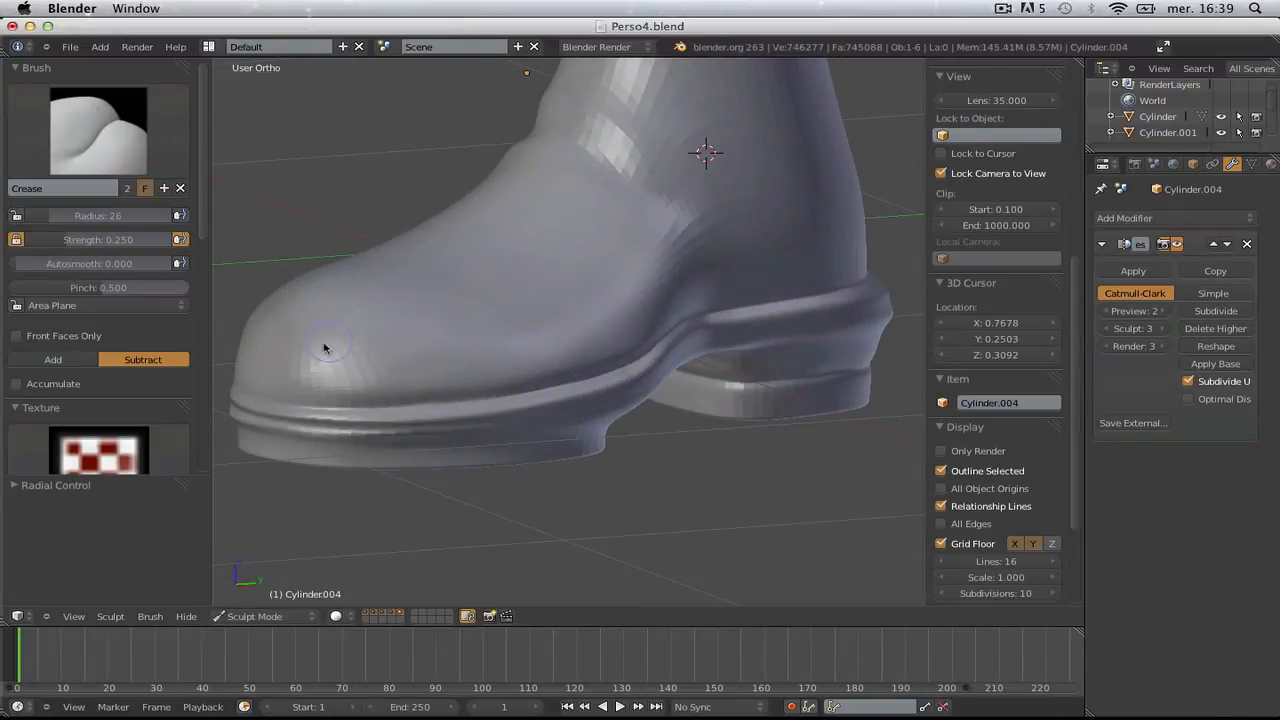
{"action": "middle_click_drag", "start_coordinate": [321, 320], "coordinate": [630, 408]}
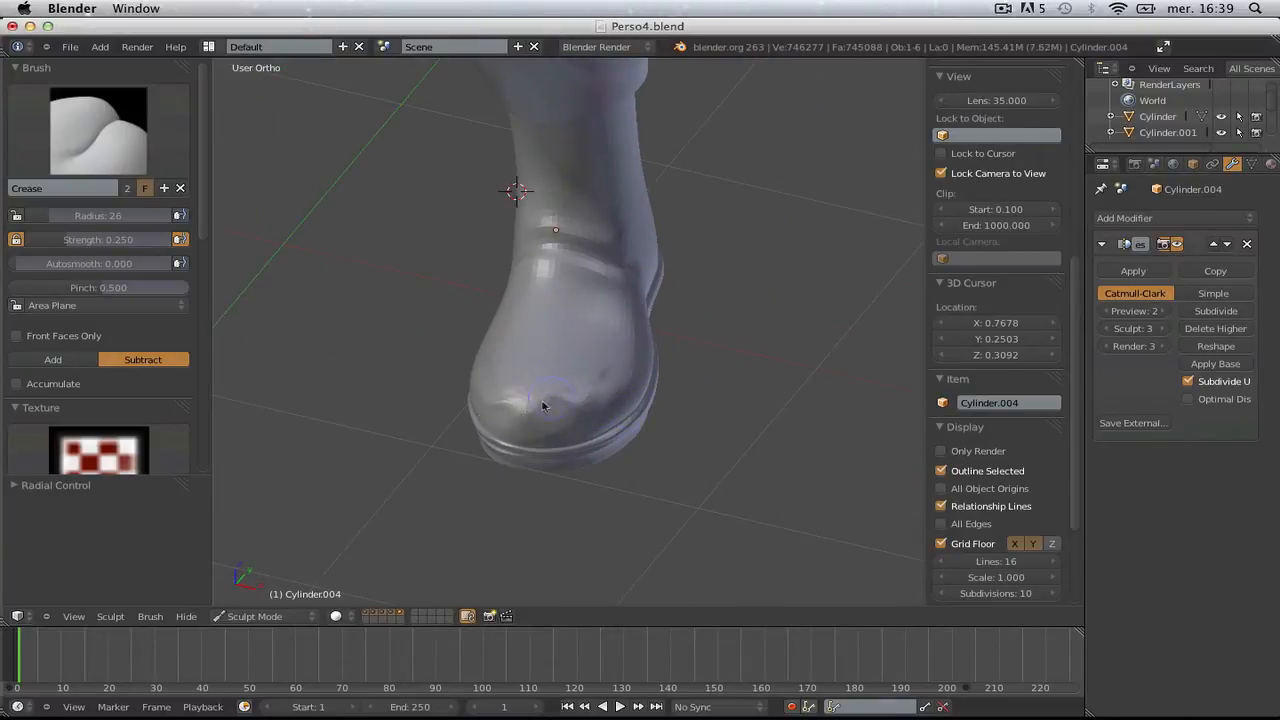
{"action": "middle_click_drag", "start_coordinate": [485, 407], "coordinate": [530, 420]}
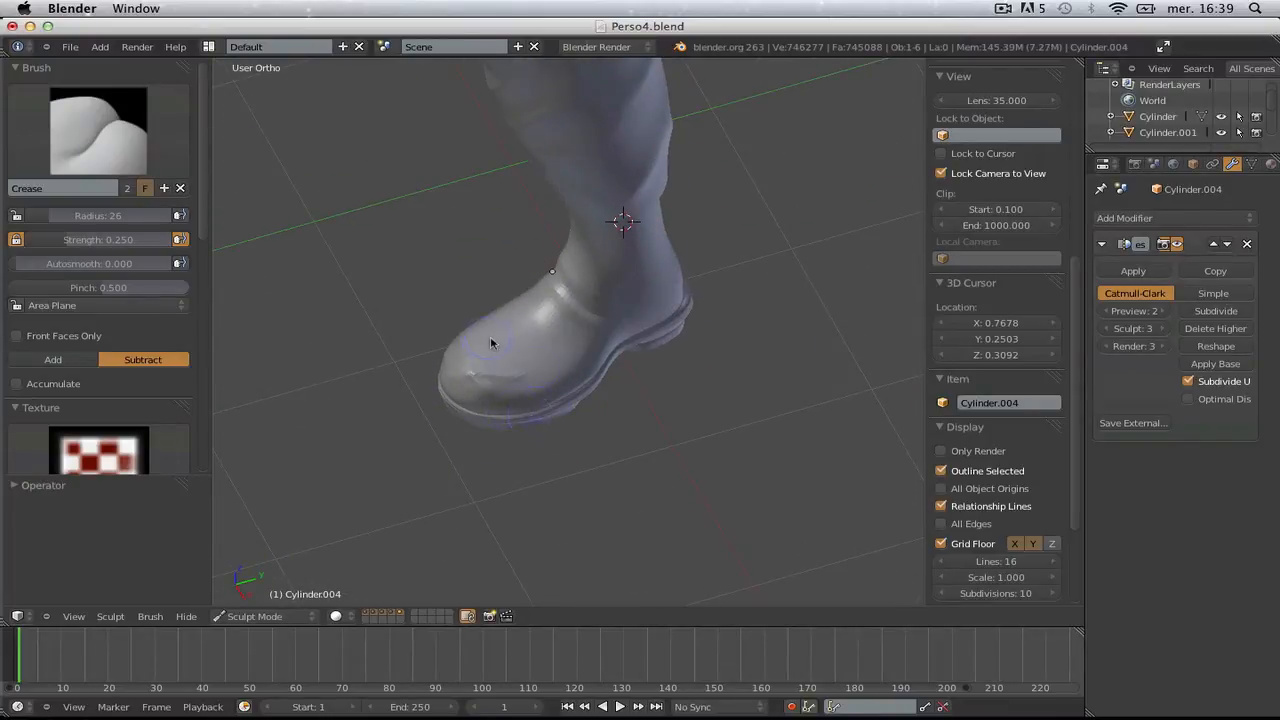
- Examine the sculpted boot together with the trouser leg from several distances and angles
{"action": "scroll", "coordinate": [578, 428], "scroll_direction": "down", "scroll_amount": 3}
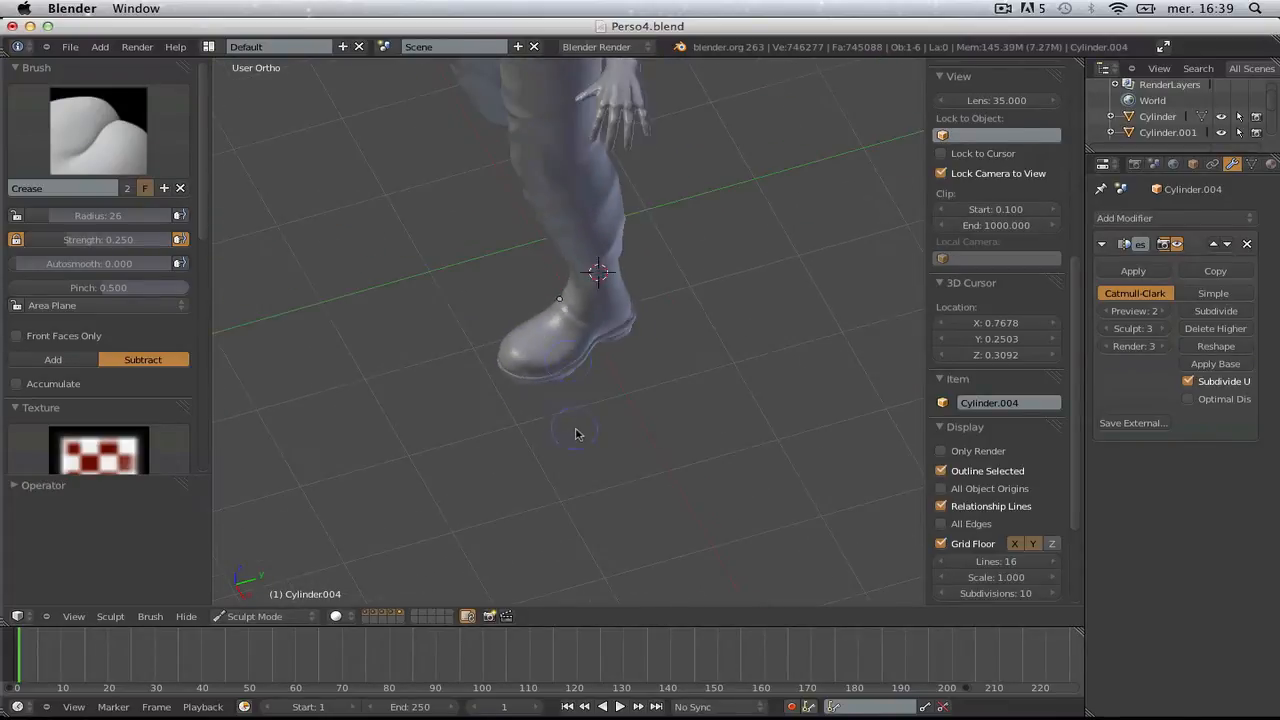
{"action": "middle_click_drag", "start_coordinate": [578, 434], "coordinate": [764, 384]}
{"action": "scroll", "coordinate": [662, 362], "scroll_direction": "down", "scroll_amount": 4}
{"action": "middle_click_drag", "start_coordinate": [641, 358], "coordinate": [491, 311]}
{"action": "scroll", "coordinate": [546, 394], "scroll_direction": "up", "scroll_amount": 5}
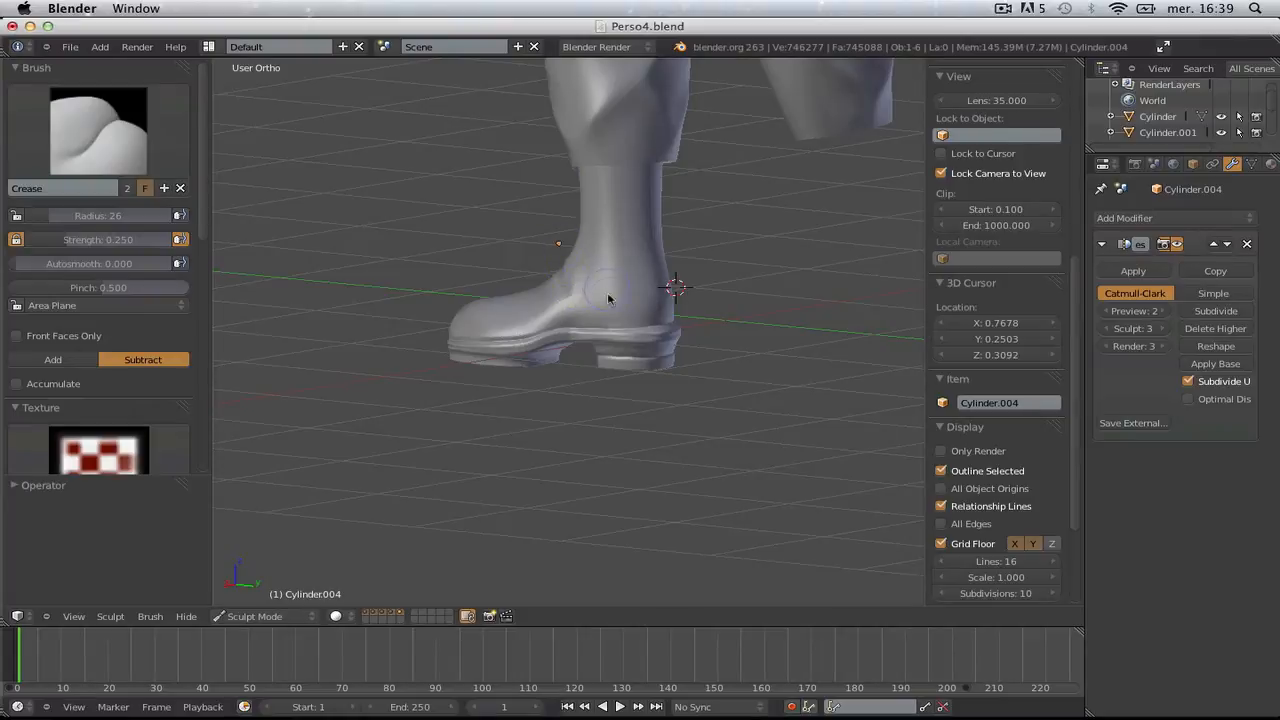
{"action": "scroll", "coordinate": [608, 298], "scroll_direction": "down", "scroll_amount": 5}
{"action": "middle_click_drag", "start_coordinate": [626, 231], "coordinate": [646, 260]}
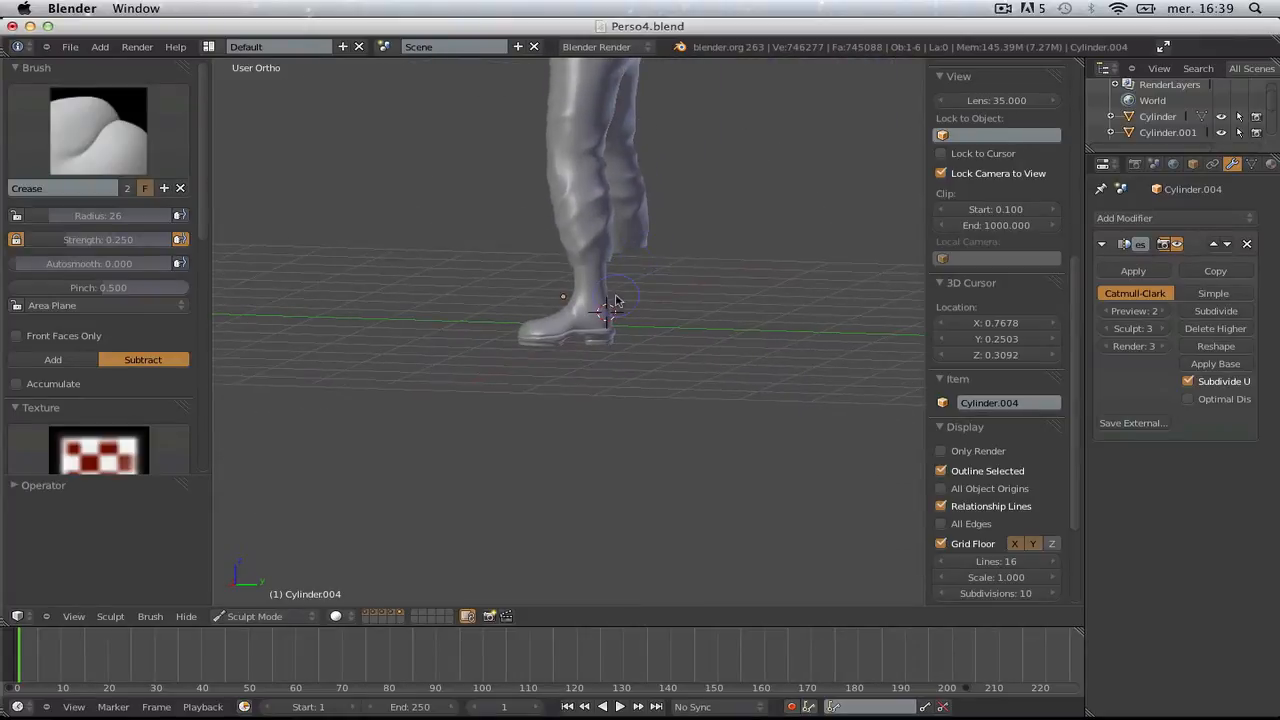
- Return the boot to Object Mode and move it up into the trouser leg in the front view
{"action": "key", "text": "KP_1"}
{"action": "scroll", "coordinate": [523, 306], "scroll_direction": "up", "scroll_amount": 4}
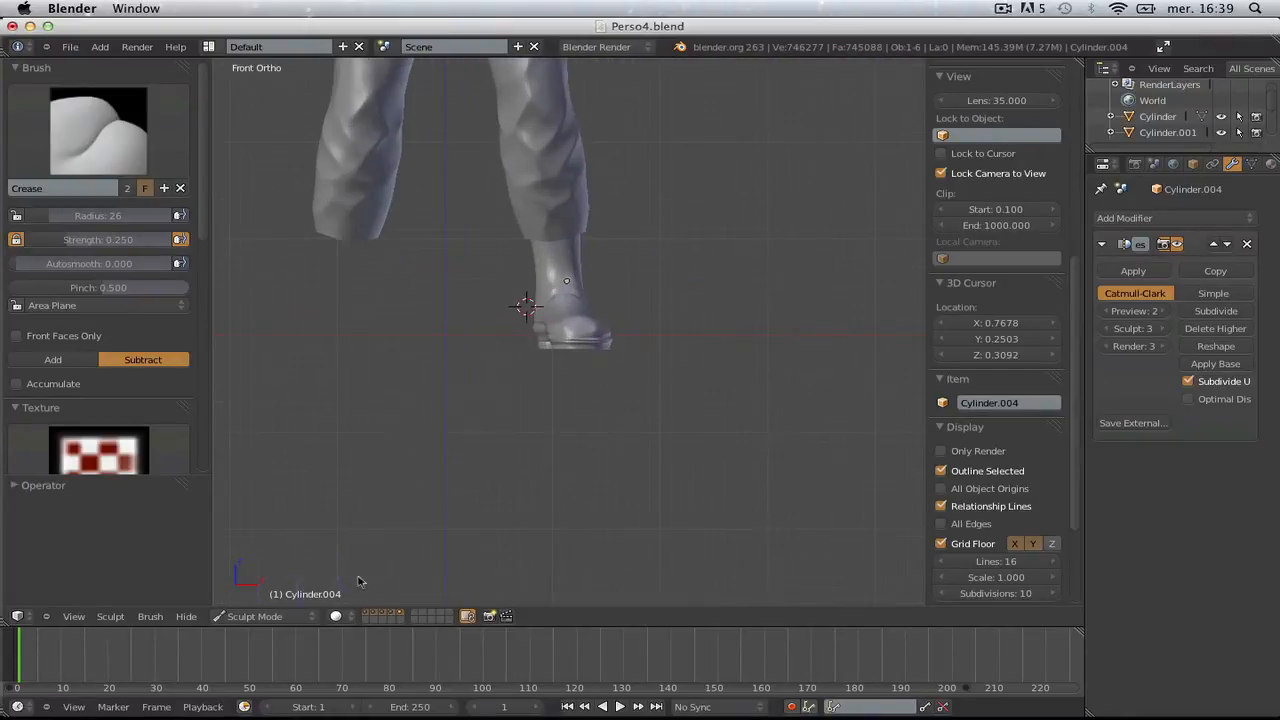
{"action": "scroll", "coordinate": [421, 488], "scroll_direction": "up", "scroll_amount": 5}
{"action": "left_click", "coordinate": [262, 616]}
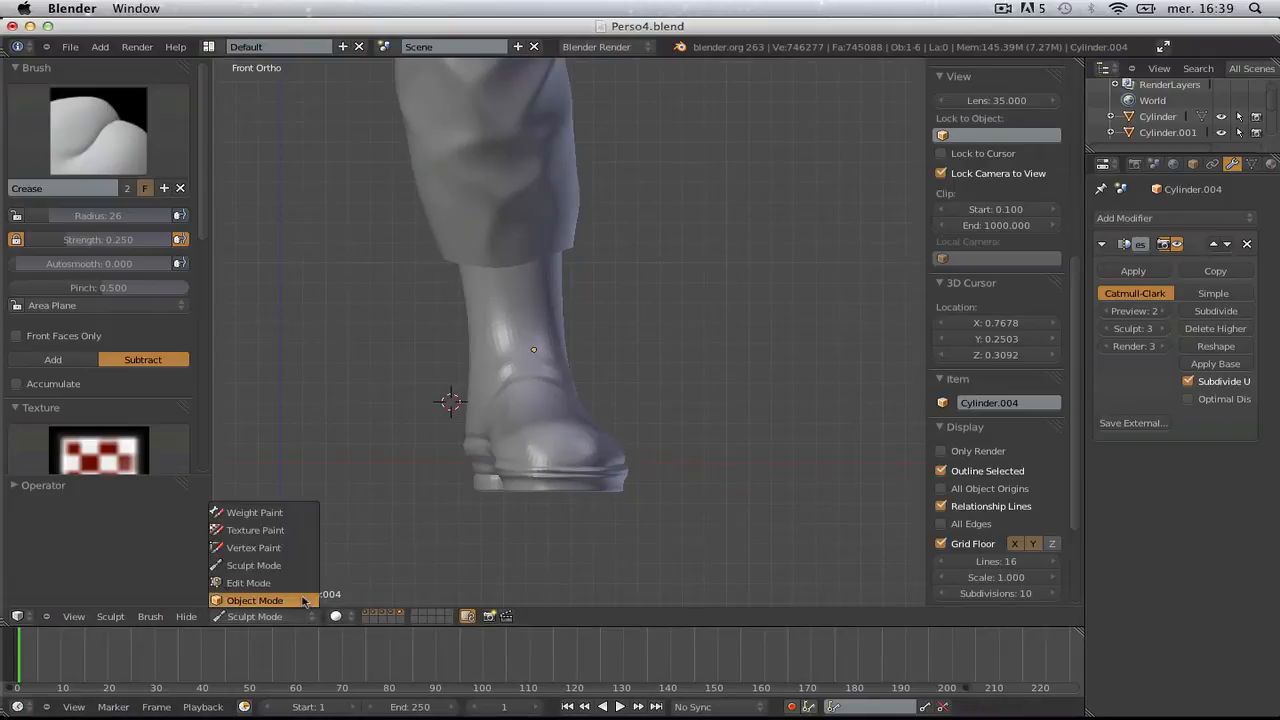
{"action": "left_click", "coordinate": [262, 601]}
{"action": "key", "text": "g"}
{"action": "left_click", "coordinate": [554, 387]}
- In the right side view, select the upper vertices of the boot shaft hidden inside the trouser leg and delete them
{"action": "middle_click_drag", "start_coordinate": [740, 437], "coordinate": [610, 439]}
{"action": "key", "text": "KP_3"}
{"action": "key", "text": "Tab"}
{"action": "key", "text": "a"}
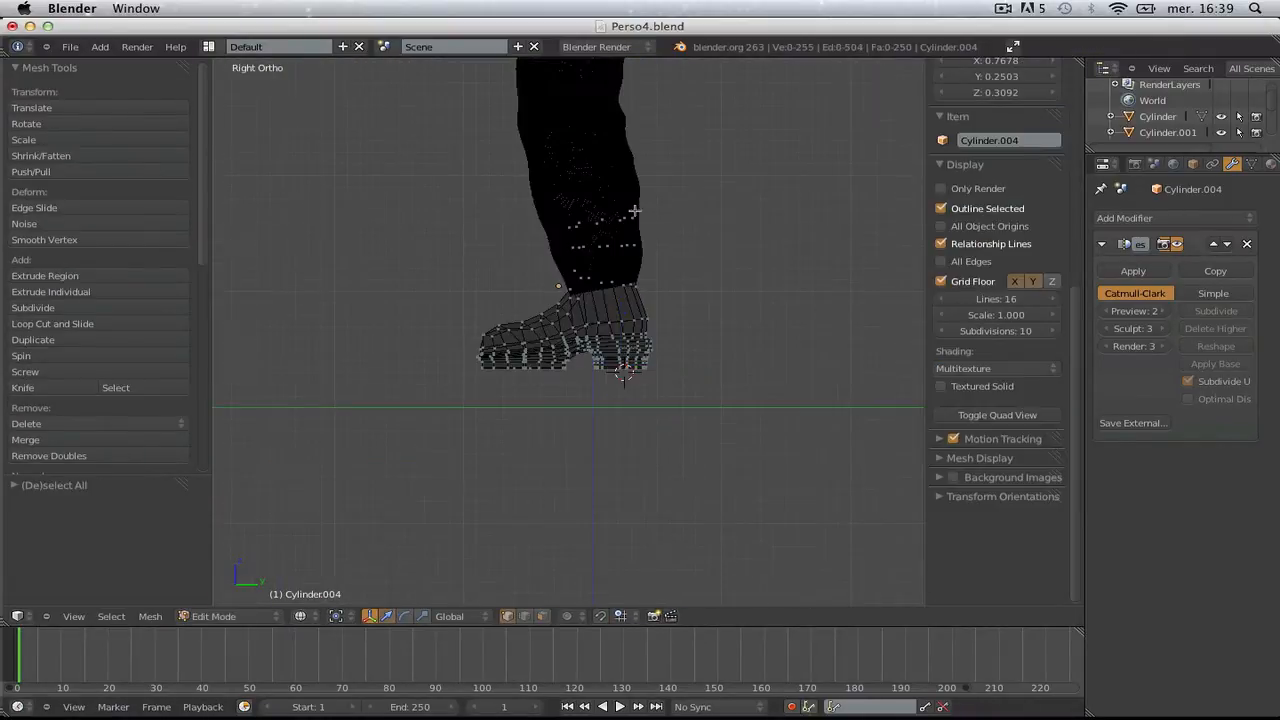
{"action": "left_click_drag", "start_coordinate": [625, 235], "coordinate": [487, 179]}
{"action": "key", "text": "x"}
{"action": "left_click", "coordinate": [636, 239]}
- Flatten the boot shaft's top edge loop by scaling it to 0 along Z, then reposition the loop
{"action": "right_click", "coordinate": [623, 282], "text": "alt"}
{"action": "key", "text": "s"}
{"action": "key", "text": "z"}
{"action": "key", "text": "0"}
{"action": "key", "text": "Return"}
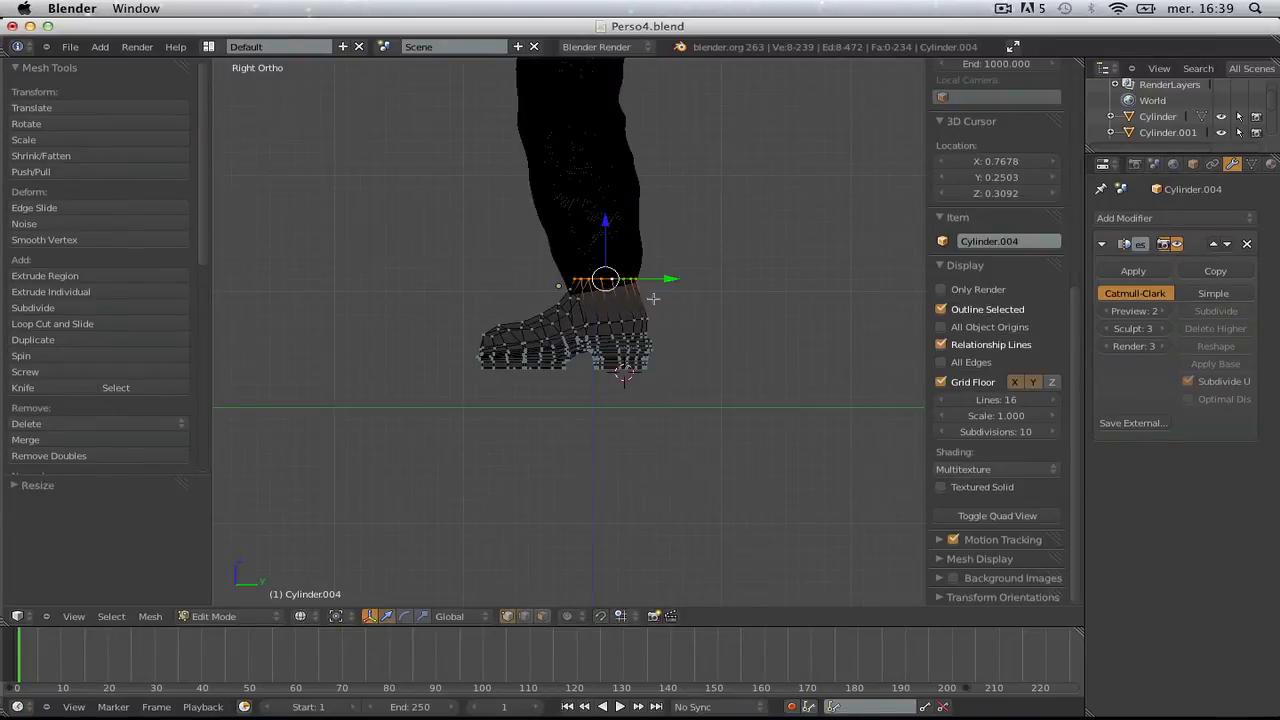
{"action": "key", "text": "g"}
{"action": "left_click", "coordinate": [654, 295]}
{"action": "key", "text": "Tab"}
{"action": "scroll", "coordinate": [498, 346], "scroll_direction": "down", "scroll_amount": 2}
{"action": "middle_click_drag", "start_coordinate": [498, 346], "coordinate": [694, 380]}
{"action": "key", "text": "a"}
- Move the hem vertices of the trouser leg above the boot down along Z to cover the boot shaft
{"action": "key", "text": "KP_1"}
{"action": "scroll", "coordinate": [694, 380], "scroll_direction": "up", "scroll_amount": 3}
{"action": "scroll", "coordinate": [590, 400], "scroll_direction": "up", "scroll_amount": 2}
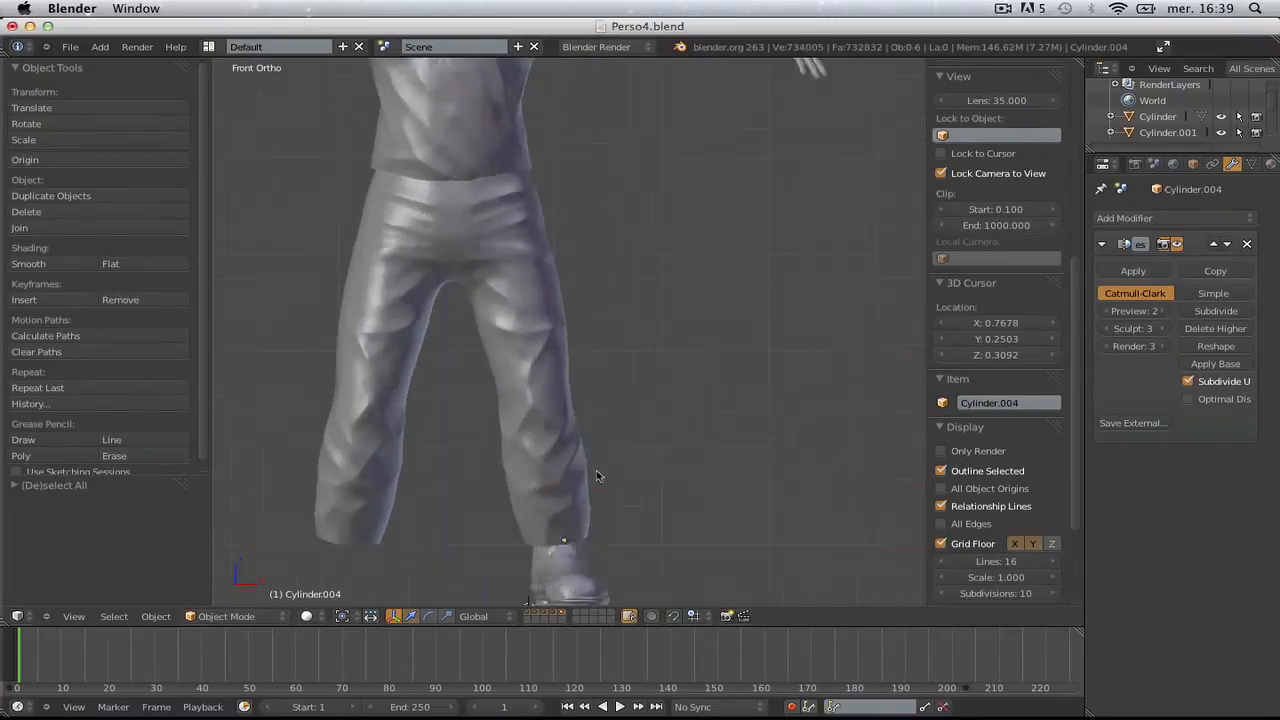
{"action": "scroll", "coordinate": [592, 476], "scroll_direction": "down", "scroll_amount": 4}
{"action": "scroll", "coordinate": [587, 481], "scroll_direction": "up", "scroll_amount": 3}
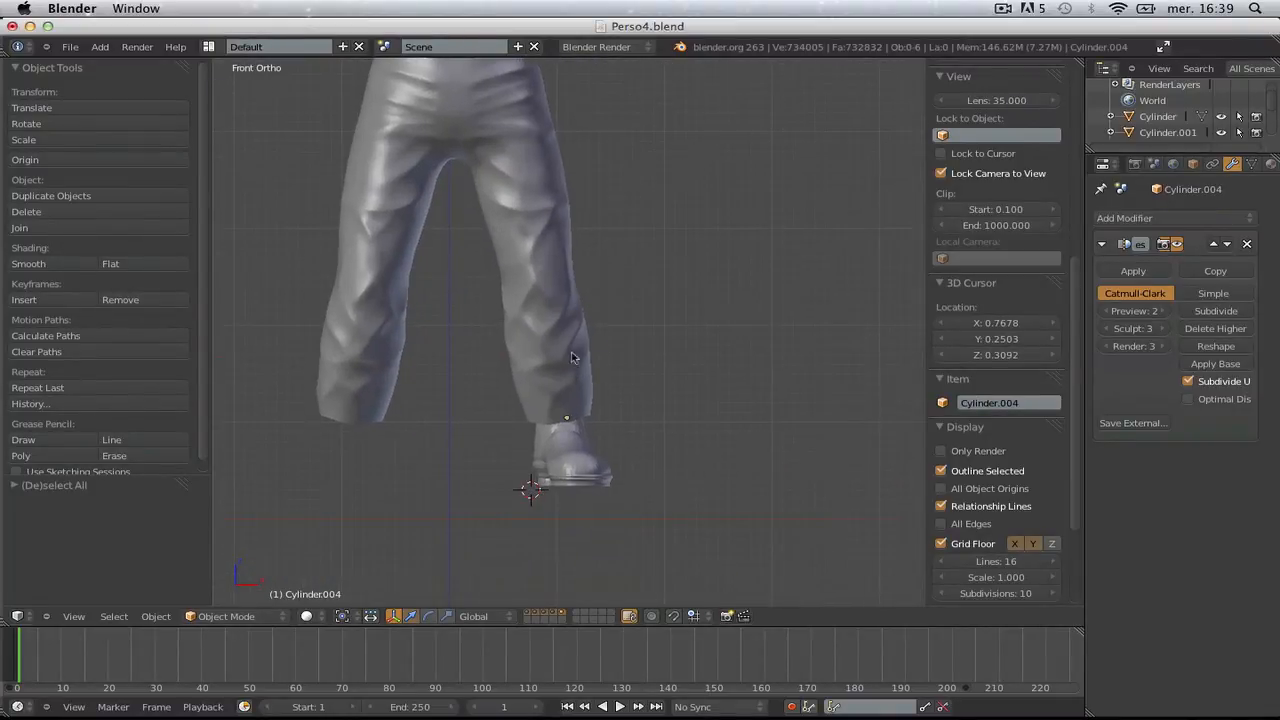
{"action": "right_click", "coordinate": [571, 354]}
{"action": "key", "text": "Tab"}
{"action": "key", "text": "a"}
{"action": "key", "text": "b"}
{"action": "left_click_drag", "start_coordinate": [503, 392], "coordinate": [652, 452]}
{"action": "key", "text": "g"}
{"action": "key", "text": "z"}
{"action": "left_click", "coordinate": [556, 404]}
{"action": "key", "text": "Tab"}
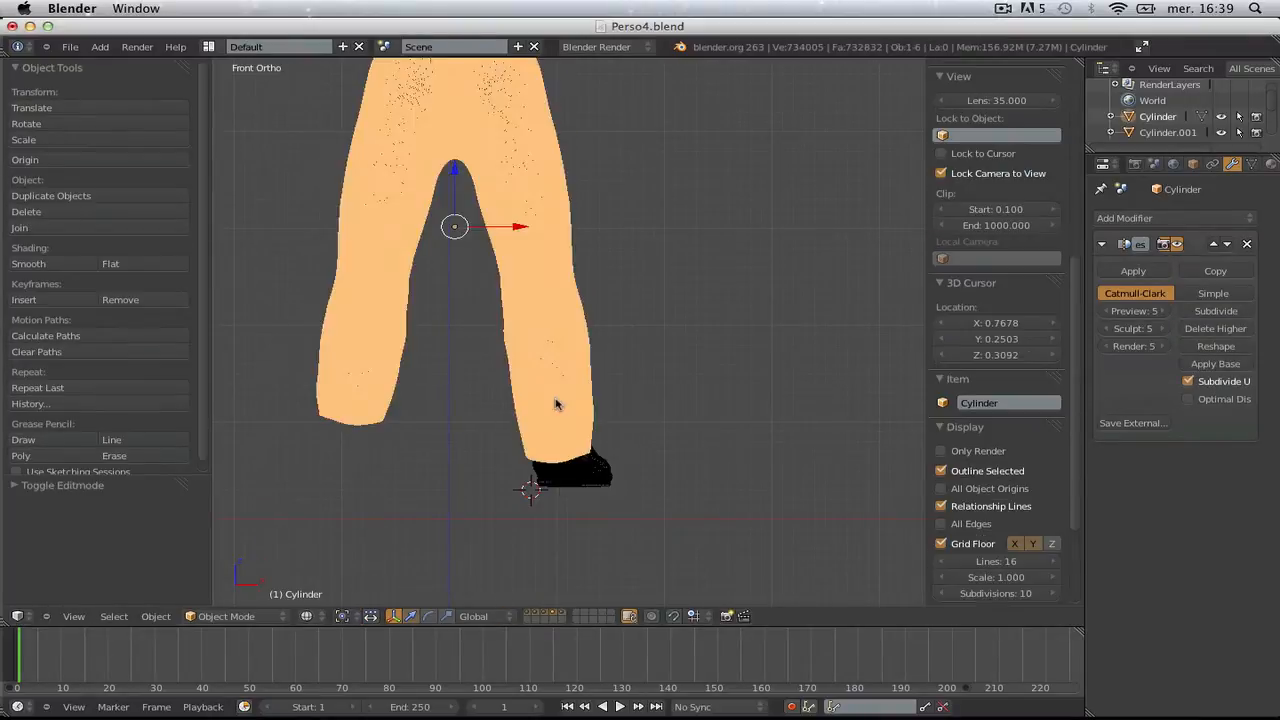
- Restore solid shading, deselect everything and check the lengthened trouser leg over the boot from the right side
{"action": "key", "text": "z"}
{"action": "scroll", "coordinate": [677, 483], "scroll_direction": "down", "scroll_amount": 3}
{"action": "key", "text": "a"}
{"action": "middle_click_drag", "start_coordinate": [677, 483], "coordinate": [583, 480]}
{"action": "key", "text": "KP_3"}
{"action": "scroll", "coordinate": [563, 471], "scroll_direction": "up", "scroll_amount": 4}
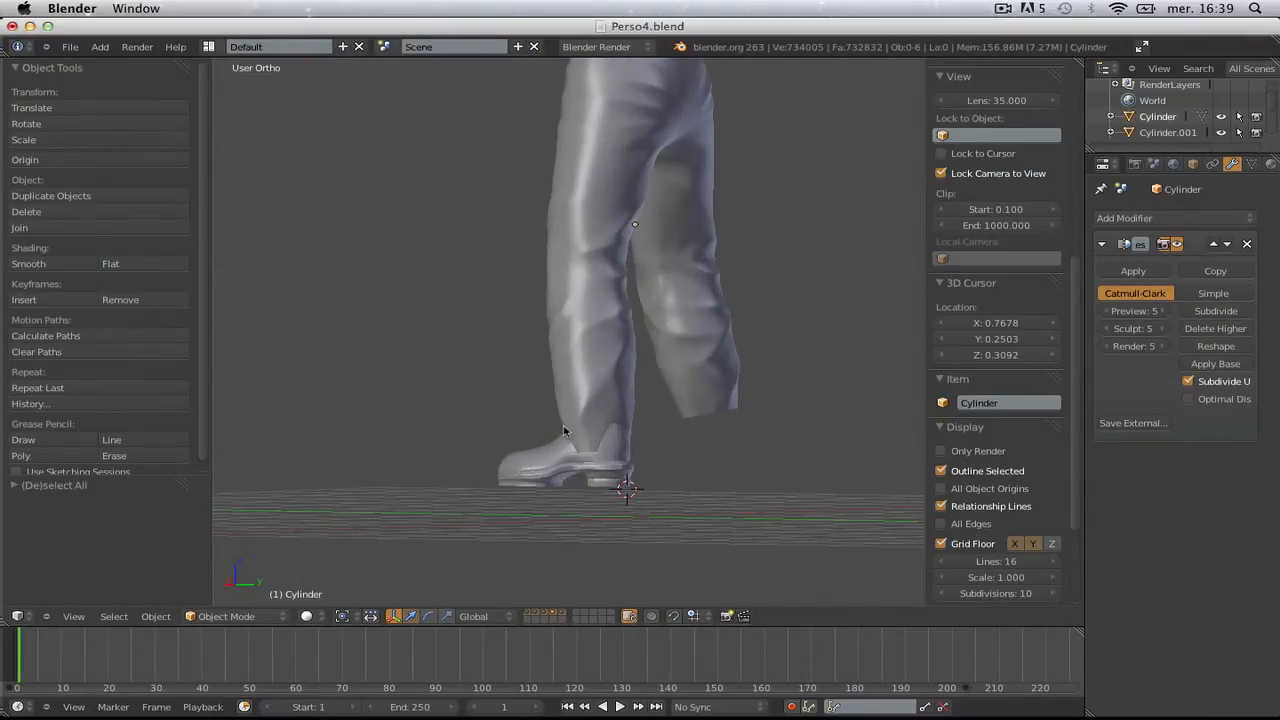
- Select the boot, reset the 3D cursor to the world origin and switch to the front view
{"action": "right_click", "coordinate": [563, 476]}
{"action": "left_click_drag", "start_coordinate": [558, 369], "coordinate": [540, 408]}
{"action": "key", "text": "a"}
{"action": "middle_click_drag", "start_coordinate": [540, 408], "coordinate": [791, 434]}
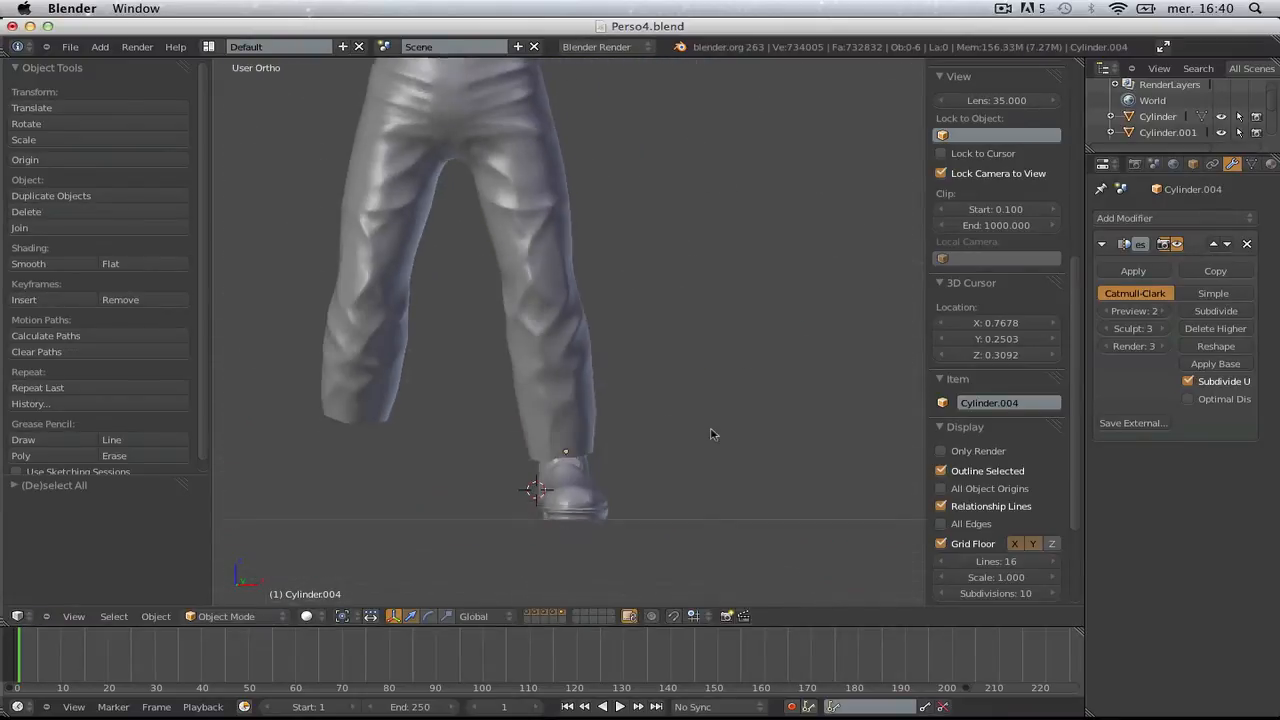
{"action": "key", "text": "a"}
{"action": "middle_click_drag", "start_coordinate": [585, 514], "coordinate": [546, 512]}
{"action": "right_click", "coordinate": [546, 510]}
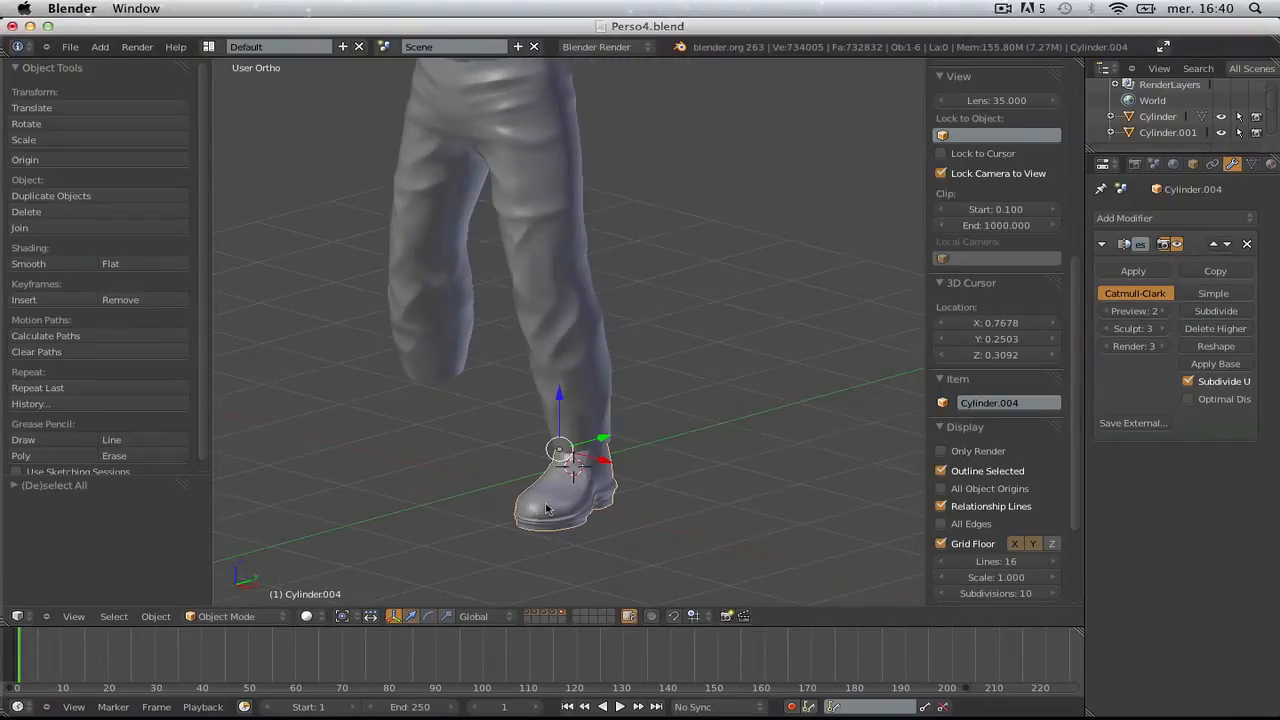
{"action": "key", "text": "shift+c"}
{"action": "key", "text": "KP_1"}
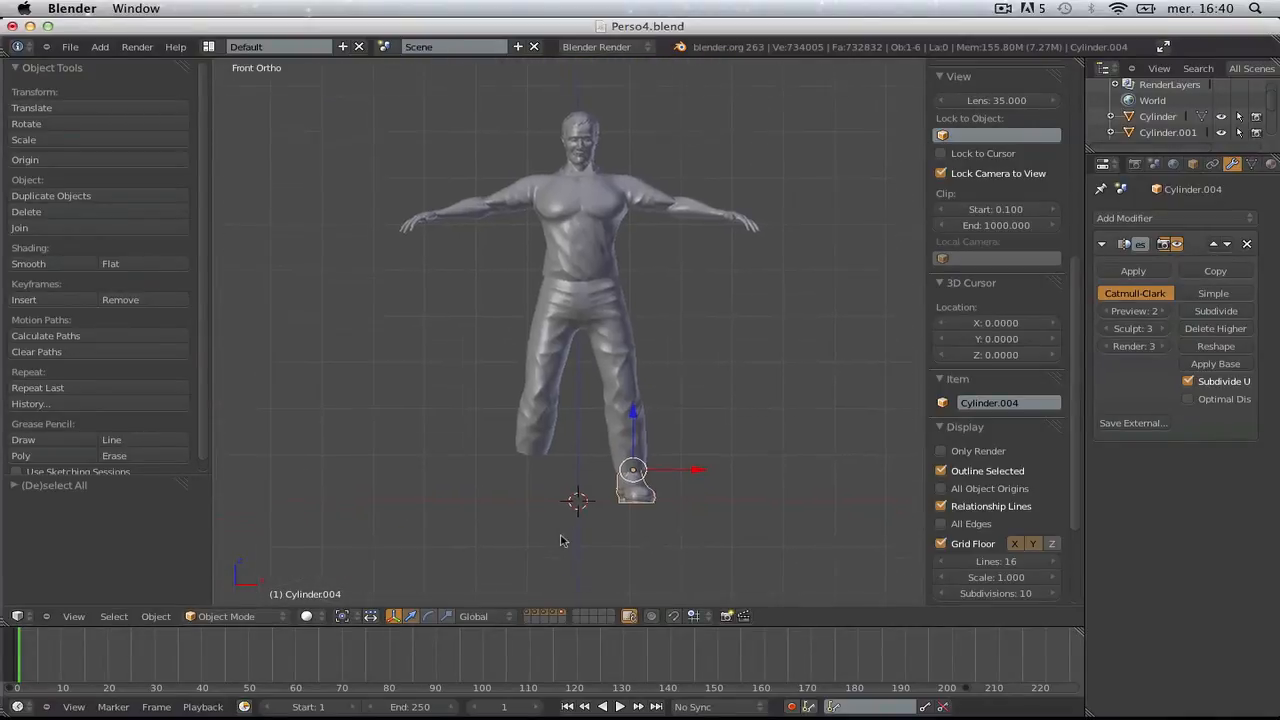
- Try to mirror the boot across X with a Mirror modifier, then undo it
{"action": "scroll", "coordinate": [581, 380], "scroll_direction": "up", "scroll_amount": 4}
{"action": "middle_click_drag", "start_coordinate": [582, 380], "coordinate": [582, 392], "text": "shift"}
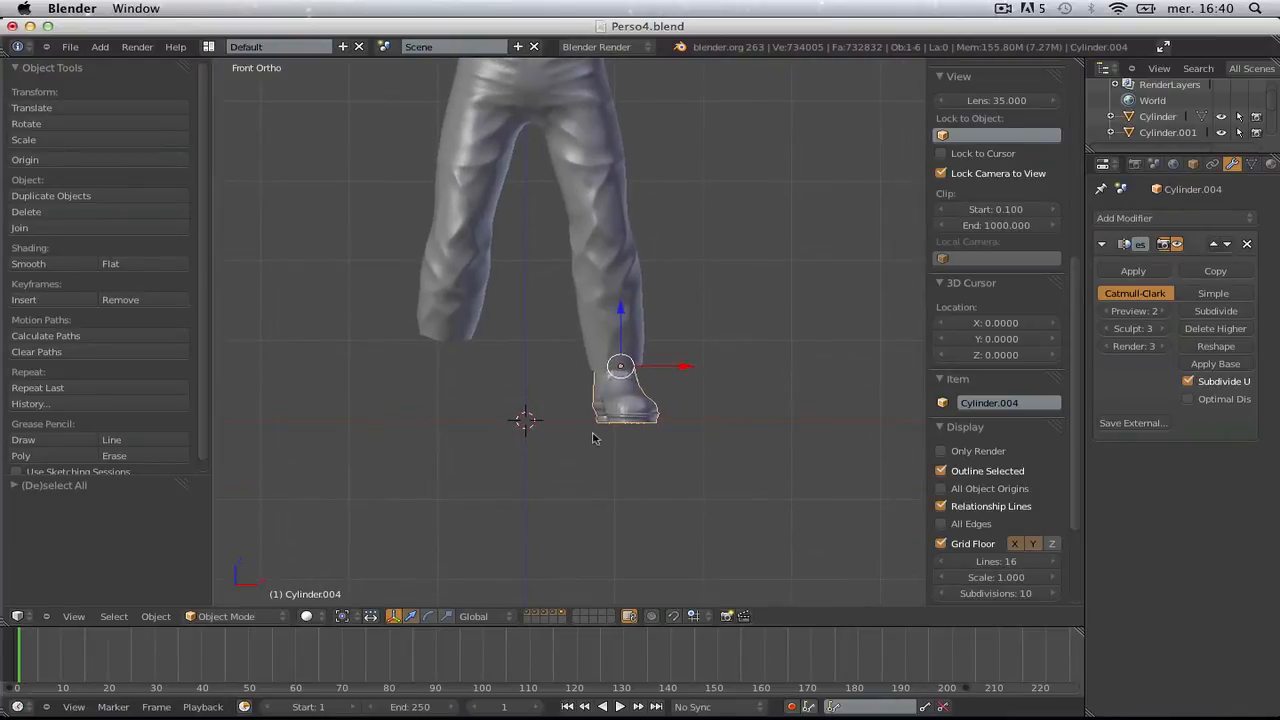
{"action": "left_click", "coordinate": [1176, 218]}
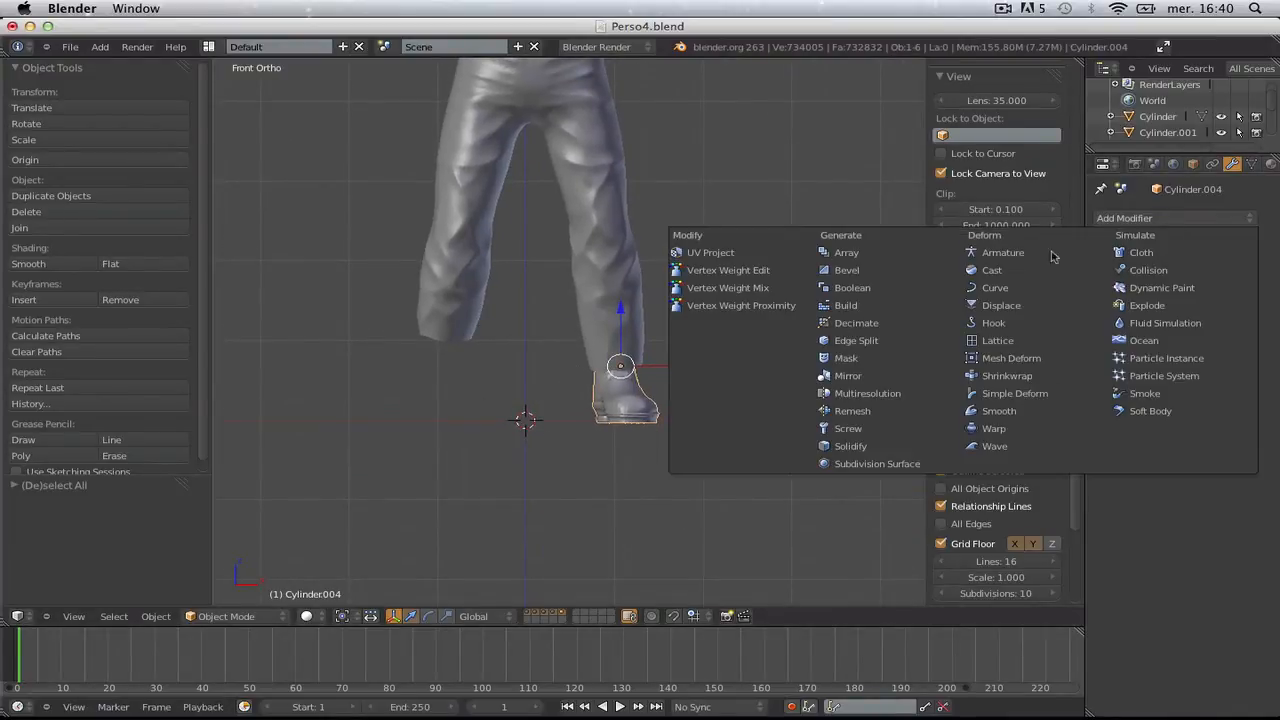
{"action": "left_click", "coordinate": [840, 384]}
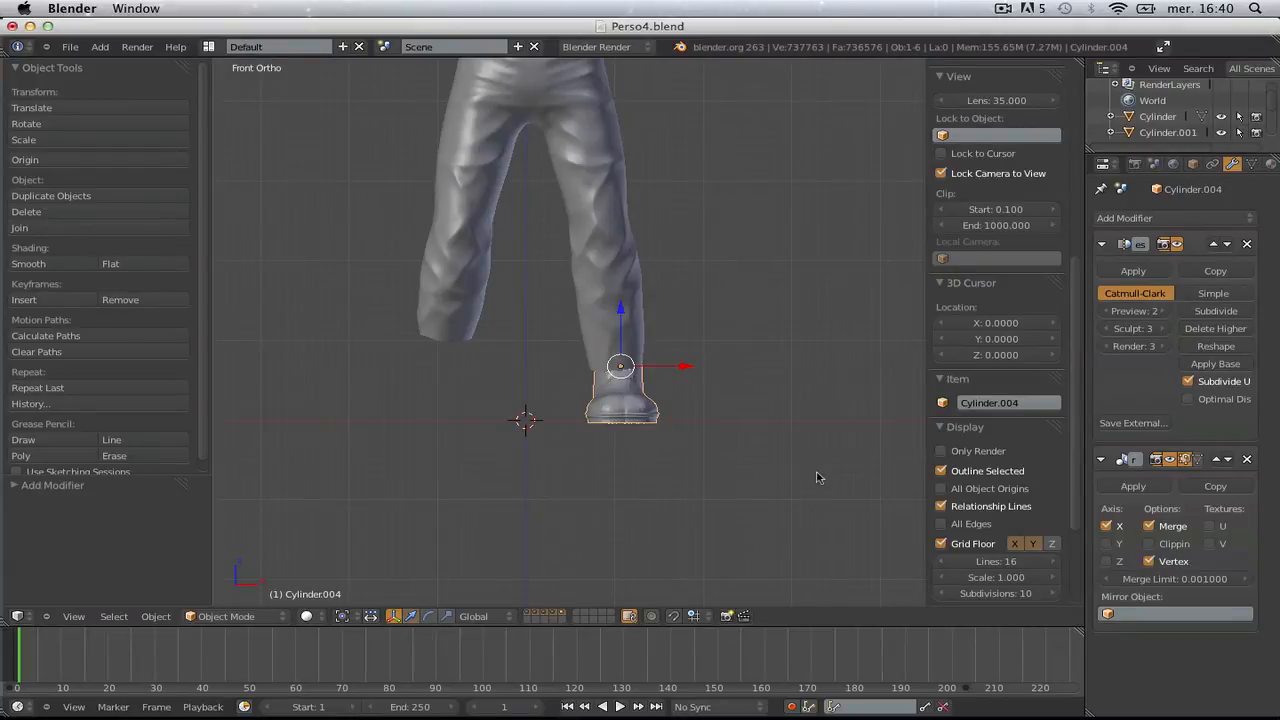
{"action": "key", "text": "ctrl+z"}
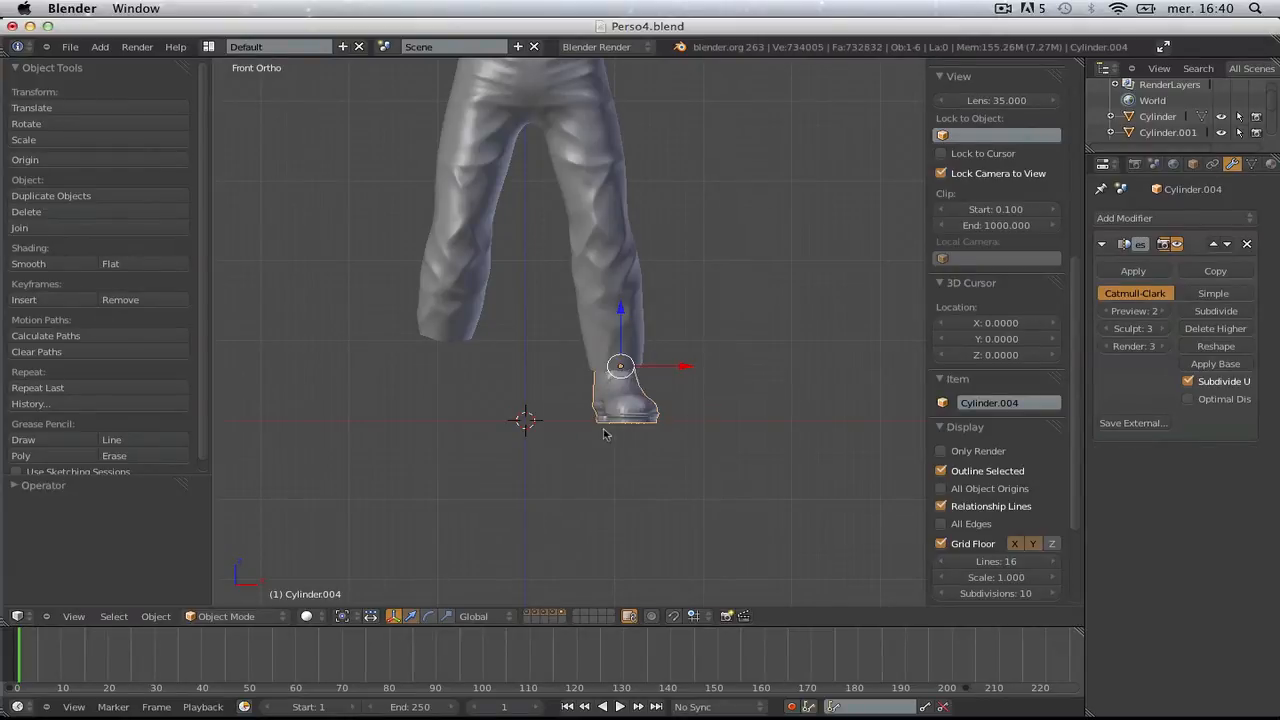
- Set the boot's origin to the 3D cursor and add a Mirror modifier on the X axis
{"action": "key", "text": "shift+ctrl+alt+c"}
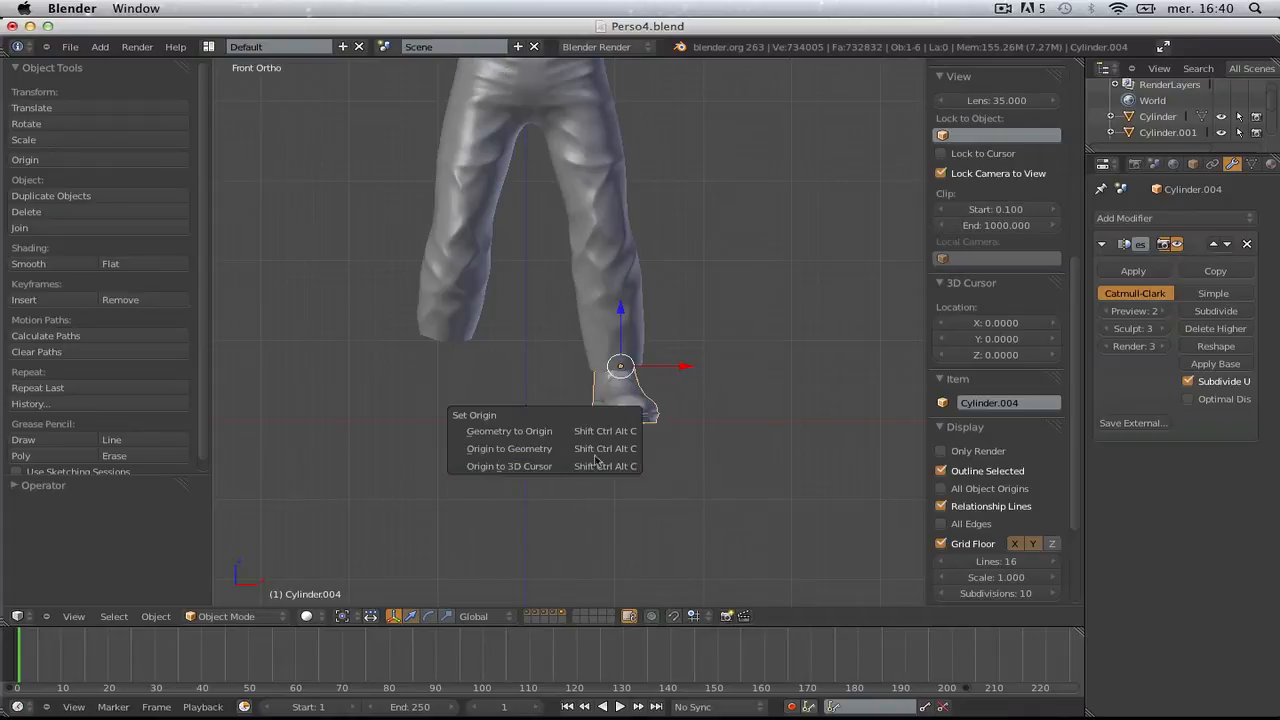
{"action": "left_click", "coordinate": [597, 467]}
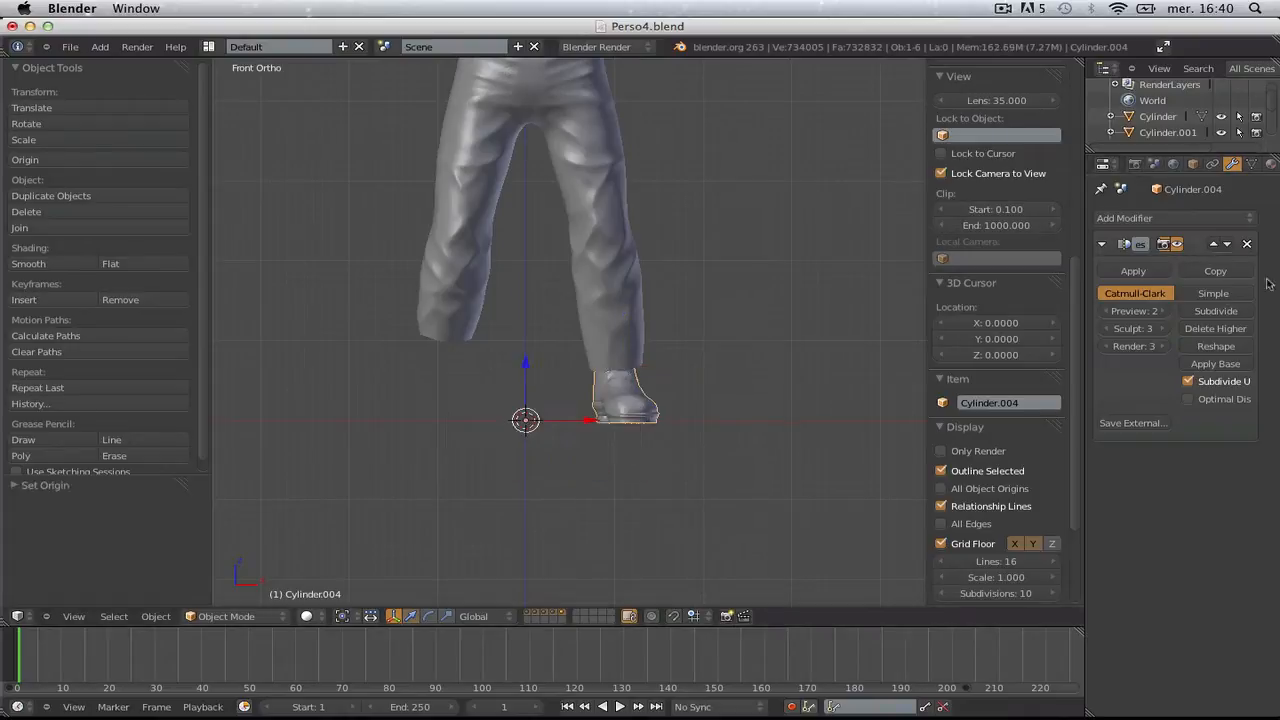
{"action": "left_click", "coordinate": [1190, 218]}
{"action": "left_click", "coordinate": [848, 376]}
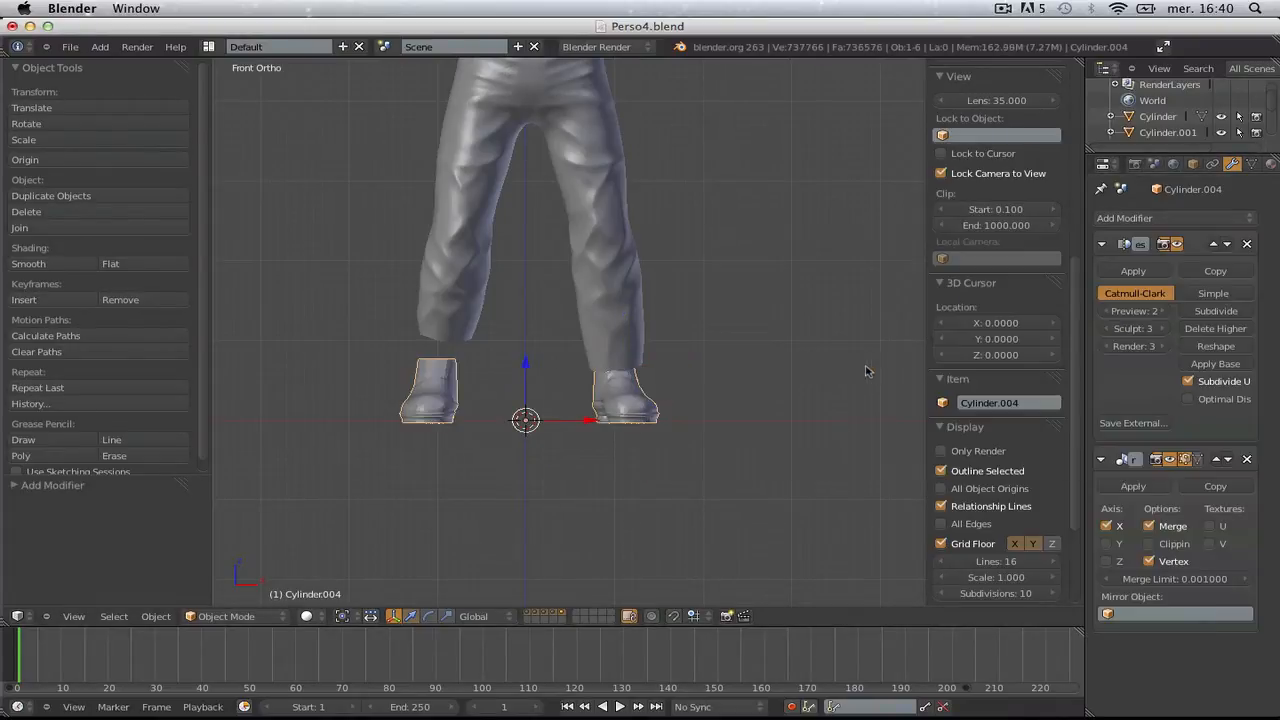
- Clear the rotation and location of the mirrored boots and return to the front view
{"action": "middle_click_drag", "start_coordinate": [840, 400], "coordinate": [723, 455]}
{"action": "key", "text": "alt+r"}
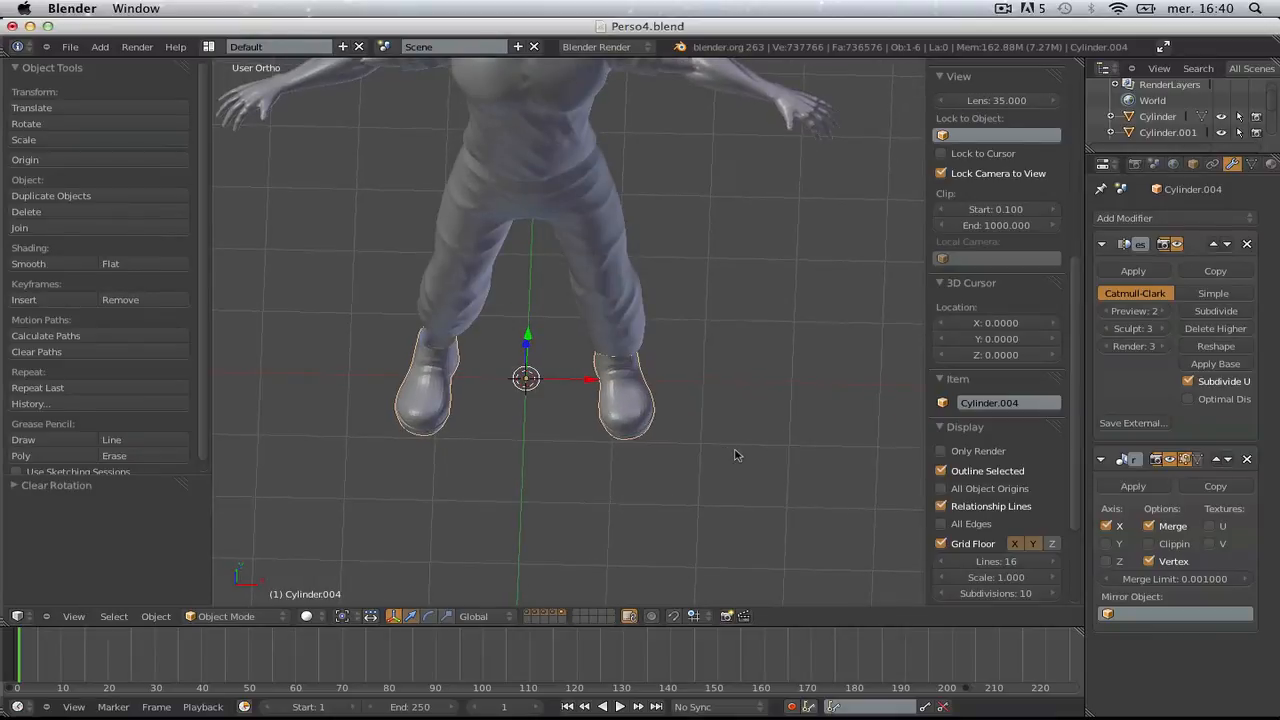
{"action": "key", "text": "a"}
{"action": "key", "text": "KP_1"}
{"action": "scroll", "coordinate": [654, 450], "scroll_direction": "up", "scroll_amount": 1}
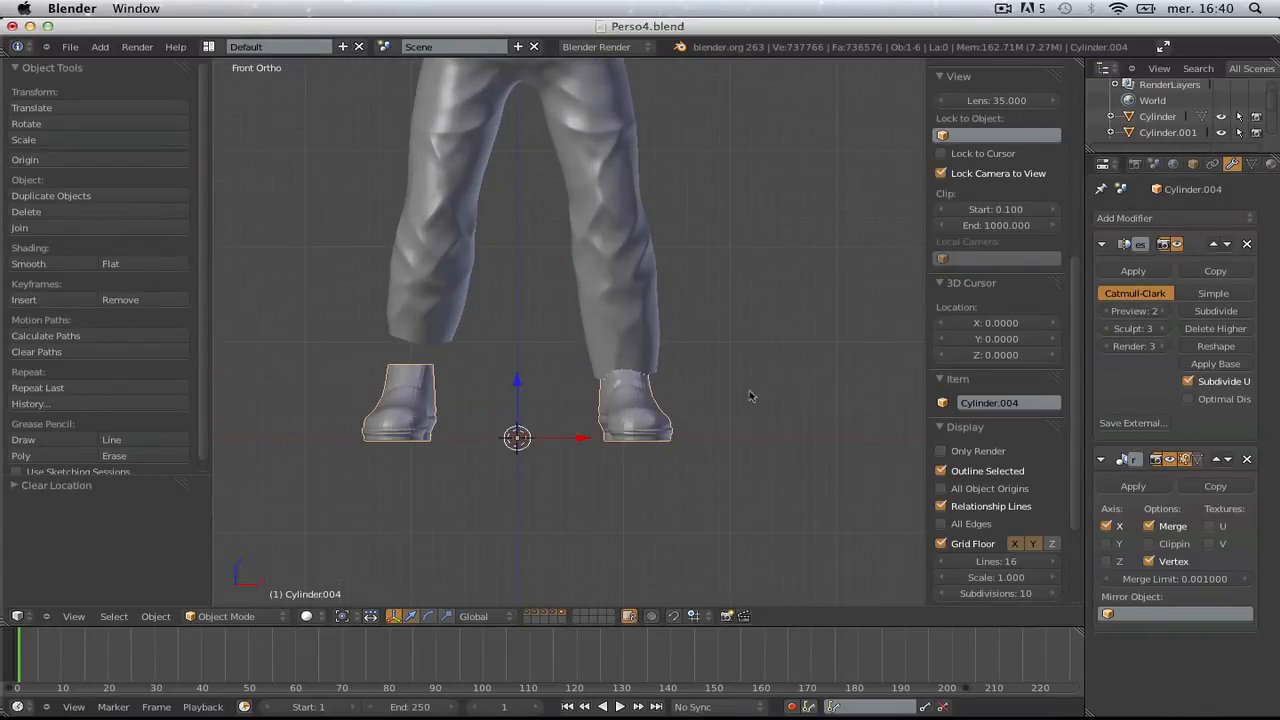
- In wireframe Edit Mode, move the shorter trouser leg's hem vertices down along Z over the mirrored boot, then restore solid shading in Object Mode
{"action": "right_click", "coordinate": [626, 369]}
{"action": "key", "text": "Tab"}
{"action": "scroll", "coordinate": [626, 369], "scroll_direction": "down", "scroll_amount": 1}
{"action": "key", "text": "Tab"}
{"action": "scroll", "coordinate": [626, 369], "scroll_direction": "down", "scroll_amount": 2}
{"action": "key", "text": "Tab"}
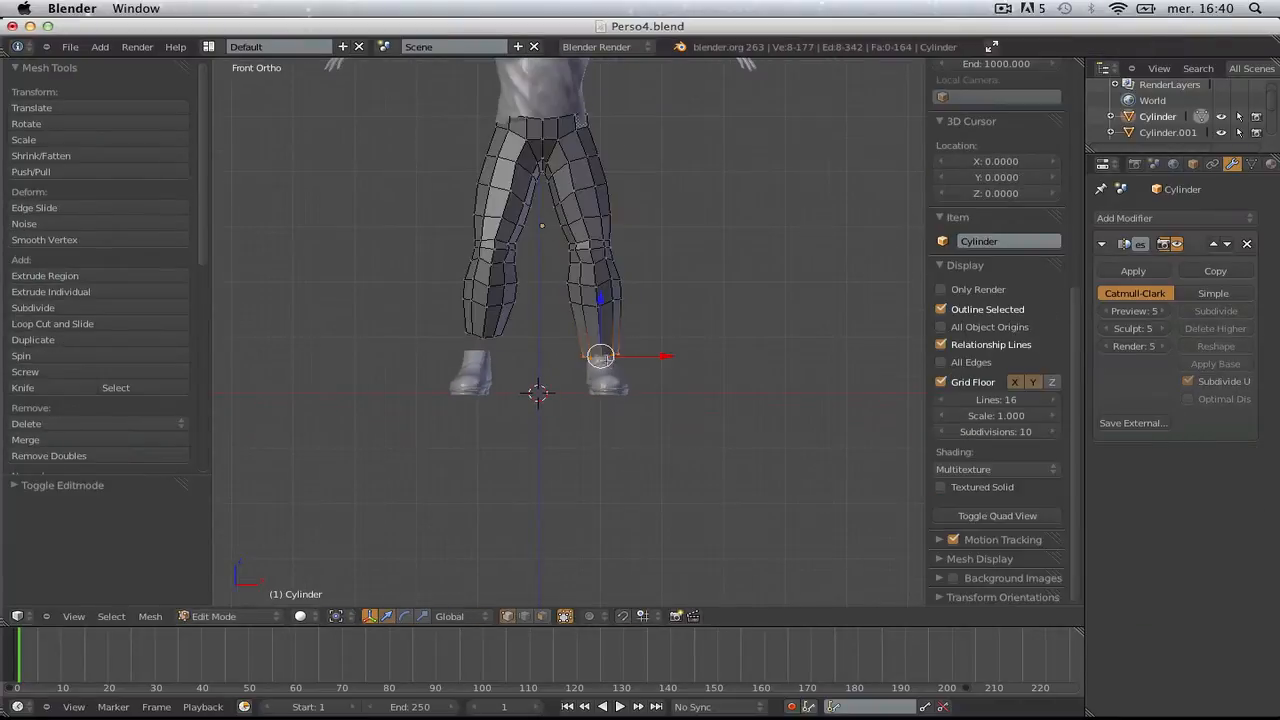
{"action": "key", "text": "Tab"}
{"action": "key", "text": "Tab"}
{"action": "scroll", "coordinate": [544, 365], "scroll_direction": "up", "scroll_amount": 3}
{"action": "key", "text": "z"}
{"action": "key", "text": "a"}
{"action": "key", "text": "b"}
{"action": "left_click_drag", "start_coordinate": [356, 313], "coordinate": [494, 390]}
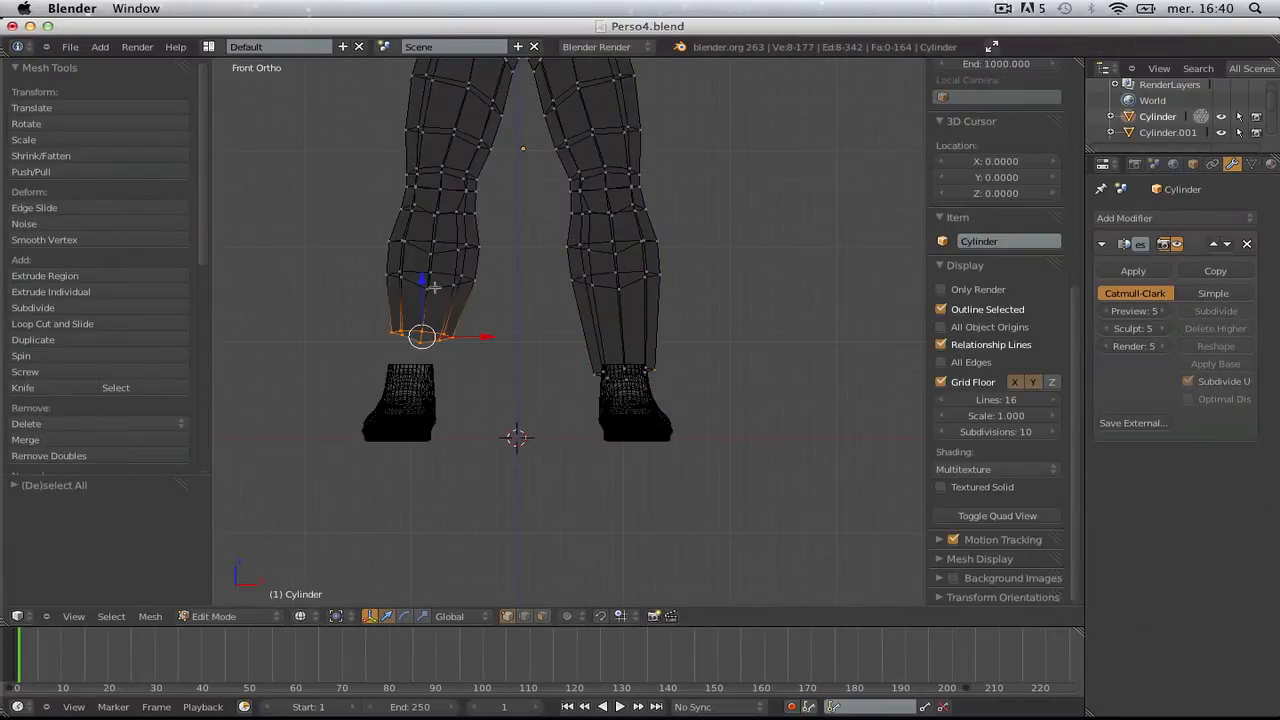
{"action": "left_click_drag", "start_coordinate": [424, 284], "coordinate": [427, 326]}
{"action": "key", "text": "Tab"}
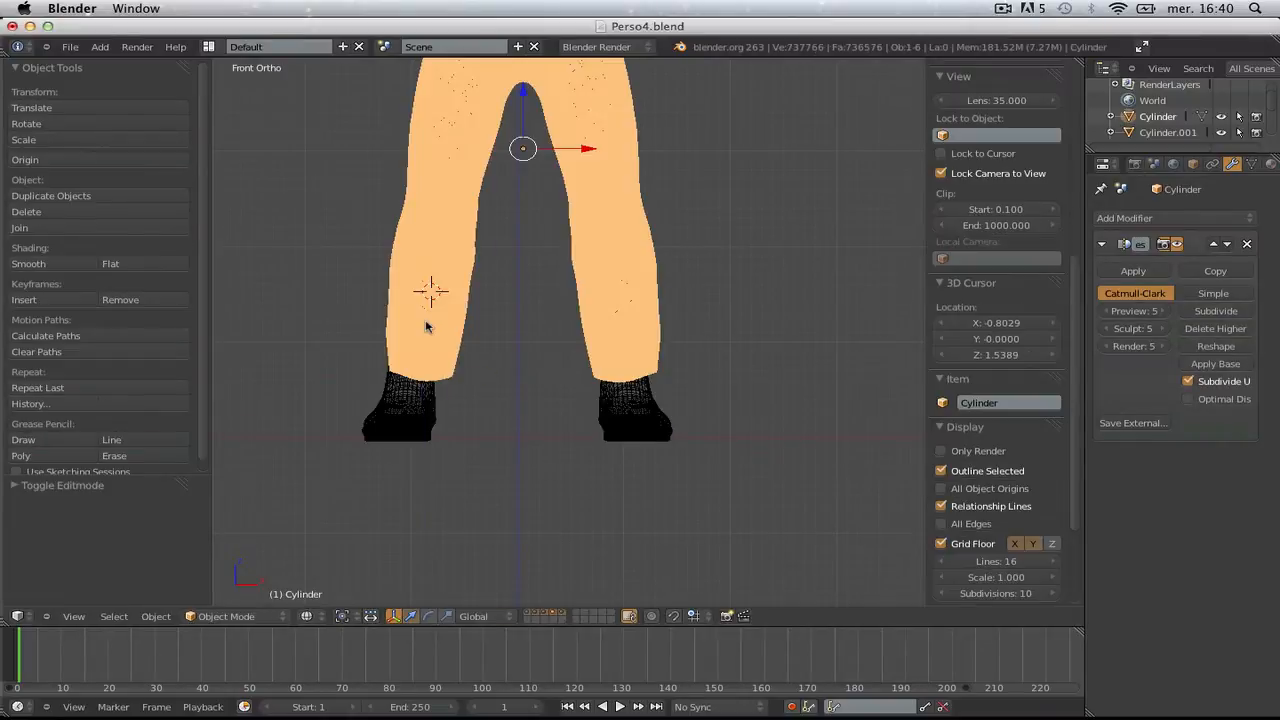
{"action": "key", "text": "z"}
{"action": "key", "text": "a"}
- Select the boots and shift their mesh slightly sideways along X to line them up under the trouser legs
{"action": "right_click", "coordinate": [420, 414]}
{"action": "key", "text": "Tab"}
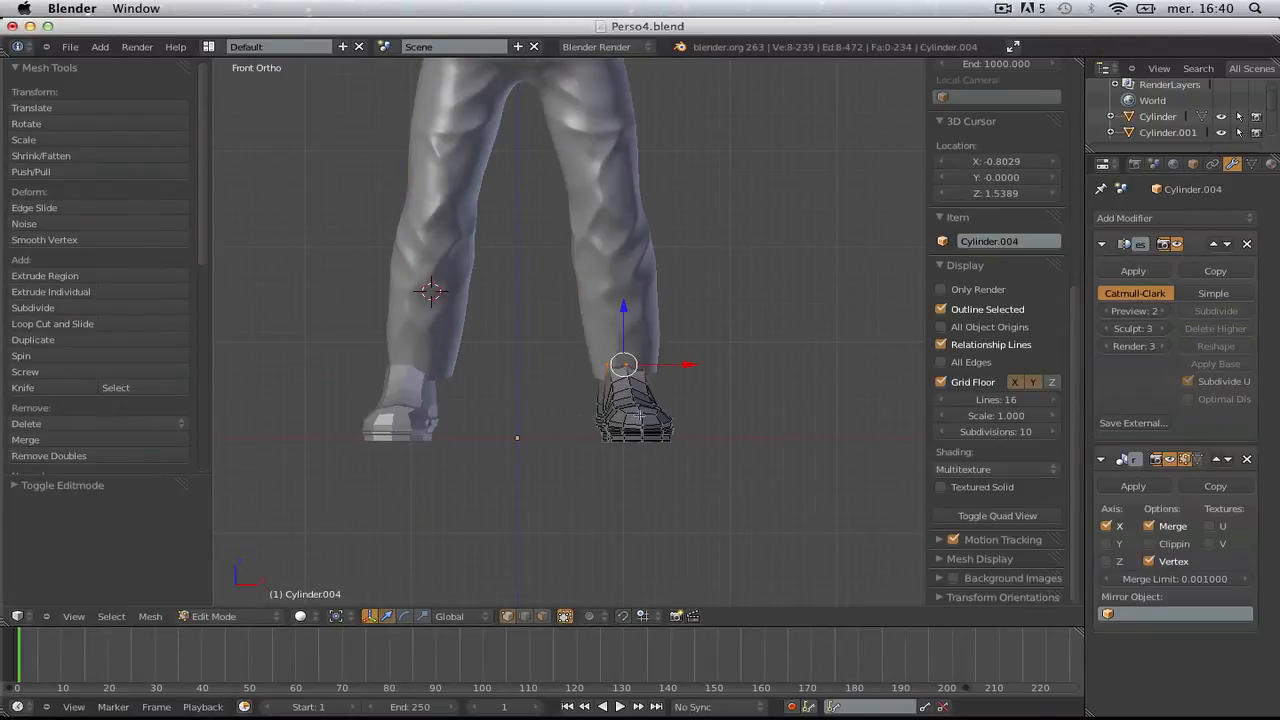
{"action": "key", "text": "a"}
{"action": "key", "text": "g"}
{"action": "left_click", "coordinate": [668, 416]}
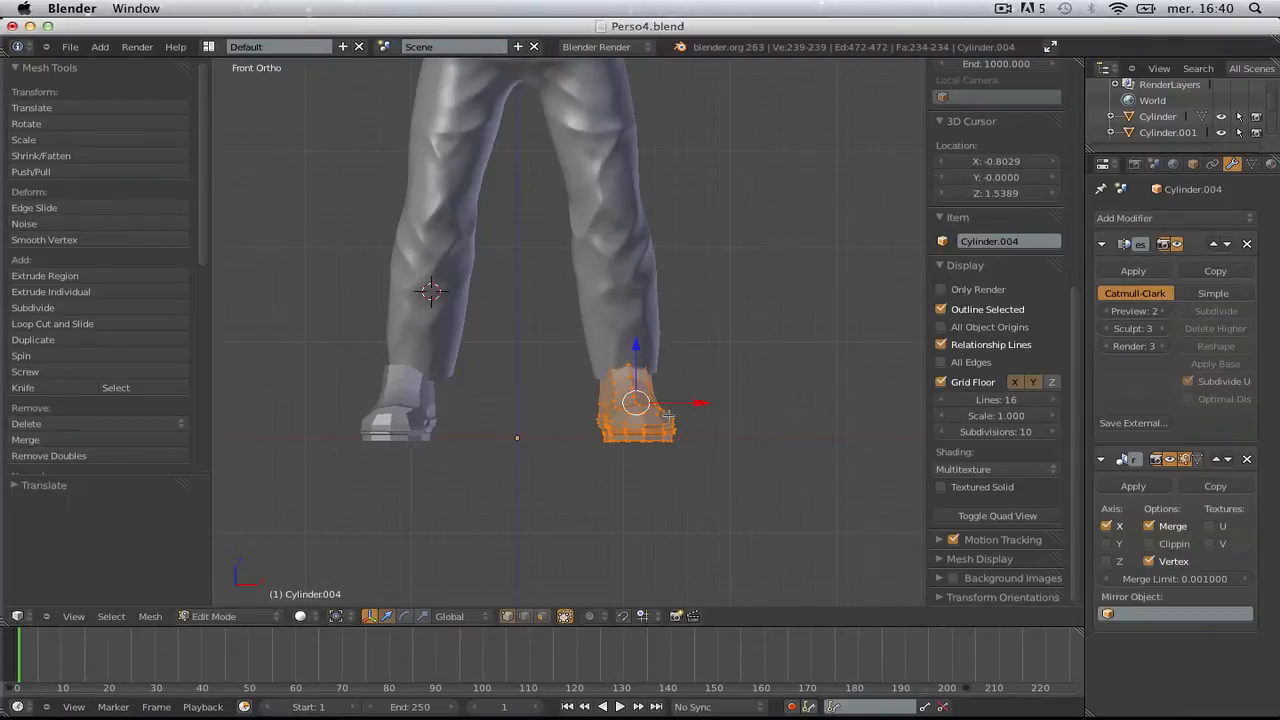
{"action": "key", "text": "Tab"}
{"action": "key", "text": "g"}
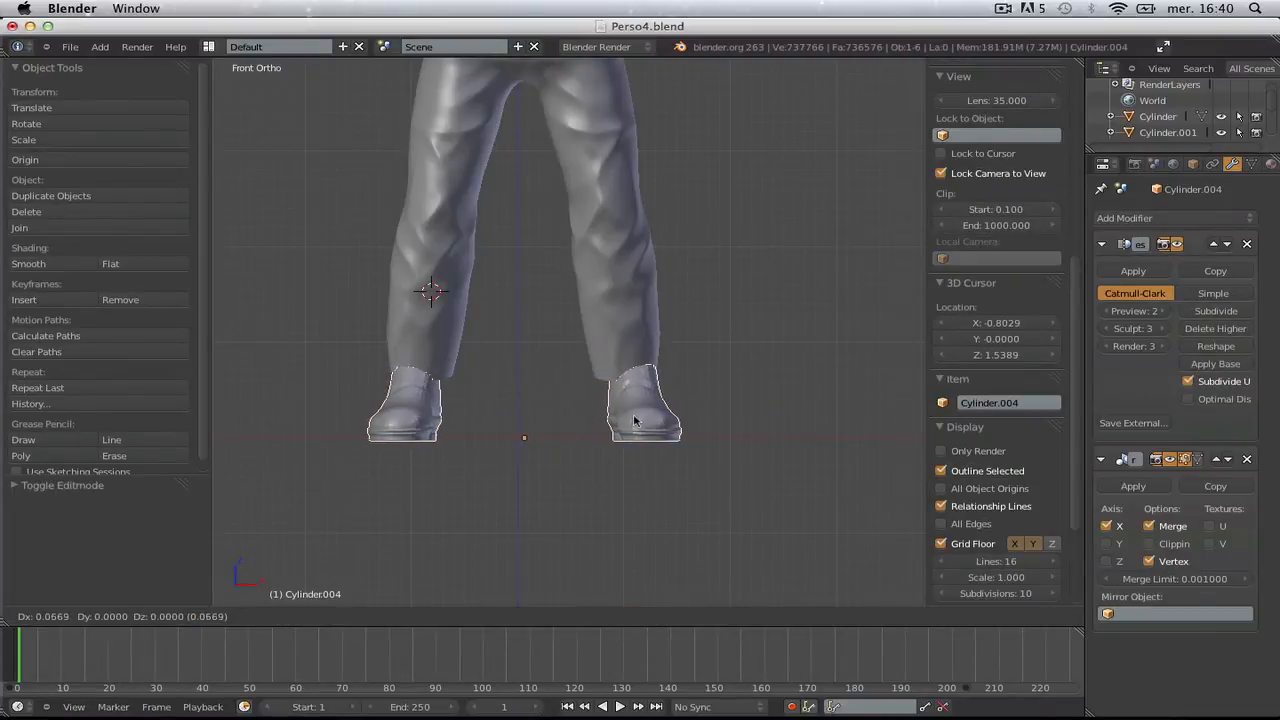
{"action": "left_click", "coordinate": [631, 421]}
- In the right side view, move the whole boot mesh slightly backward under the trouser leg and check the fit from the front
{"action": "key", "text": "KP_3"}
{"action": "key", "text": "Tab"}
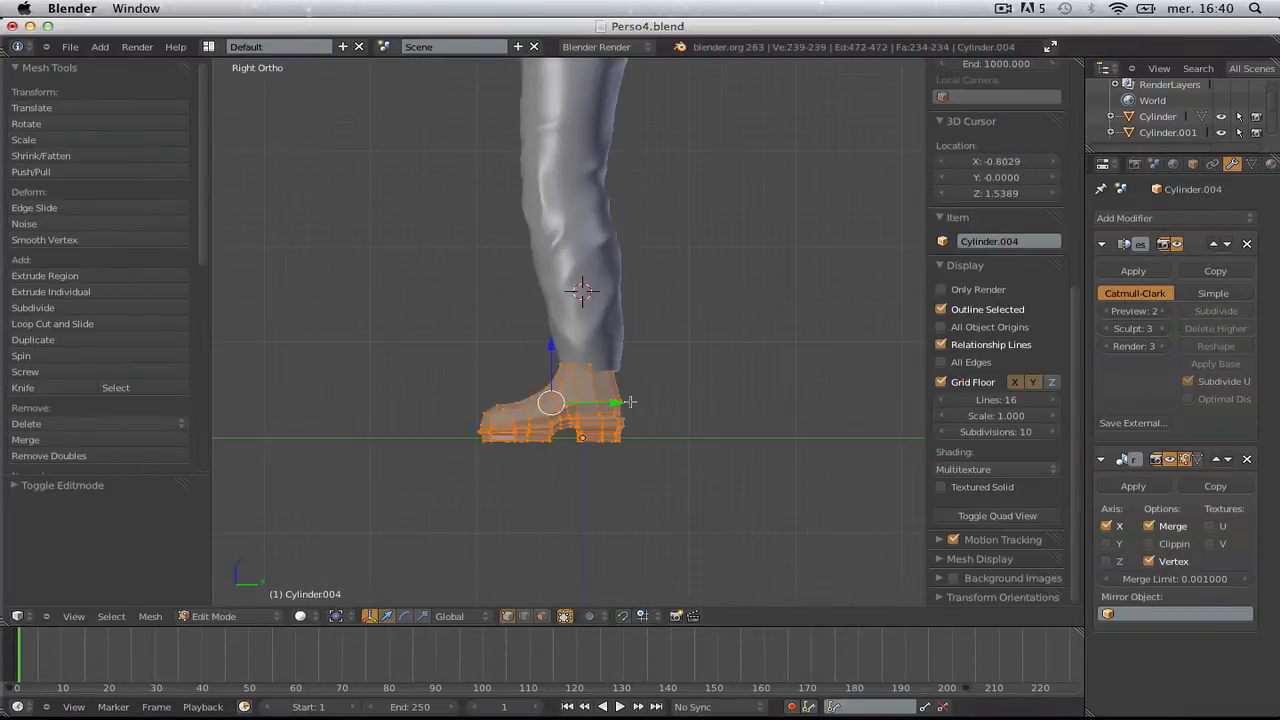
{"action": "key", "text": "g"}
{"action": "left_click", "coordinate": [660, 419]}
{"action": "key", "text": "Tab"}
{"action": "key", "text": "a"}
{"action": "scroll", "coordinate": [656, 420], "scroll_direction": "down", "scroll_amount": 4}
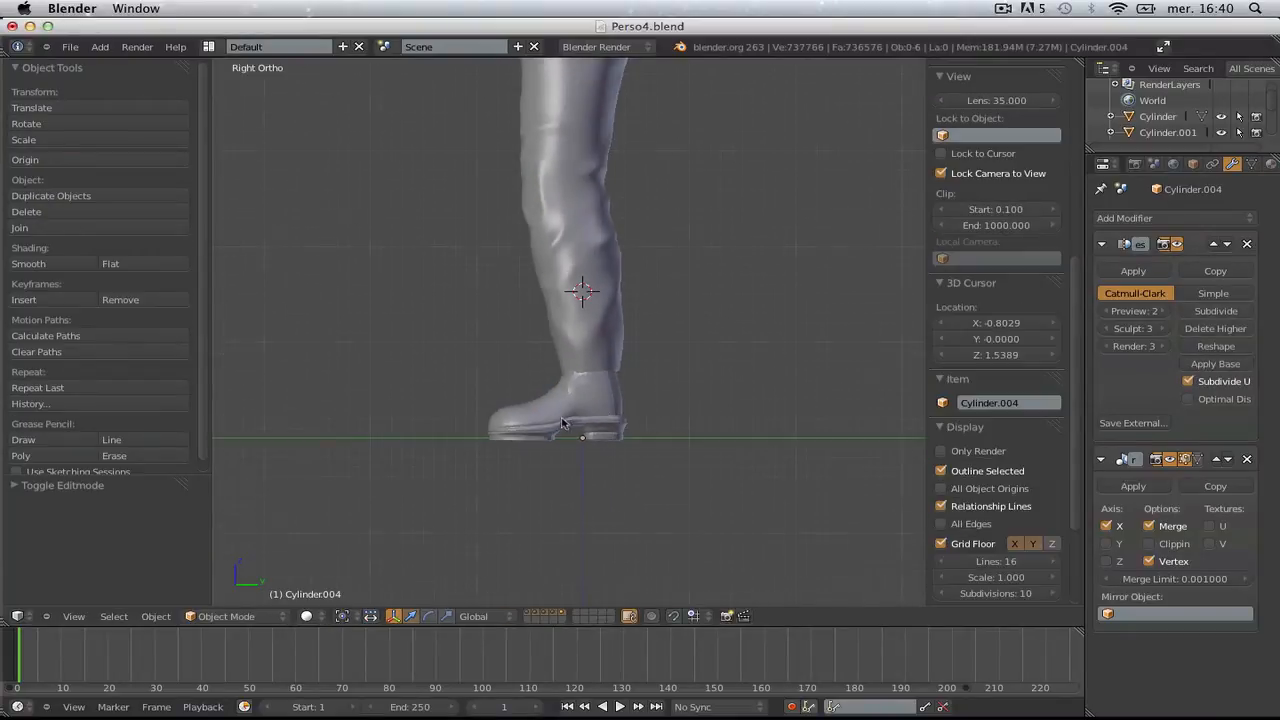
{"action": "middle_click_drag", "start_coordinate": [563, 420], "coordinate": [729, 432]}
{"action": "scroll", "coordinate": [729, 432], "scroll_direction": "down", "scroll_amount": 5}
{"action": "key", "text": "a"}
{"action": "key", "text": "a"}
{"action": "key", "text": "KP_1"}
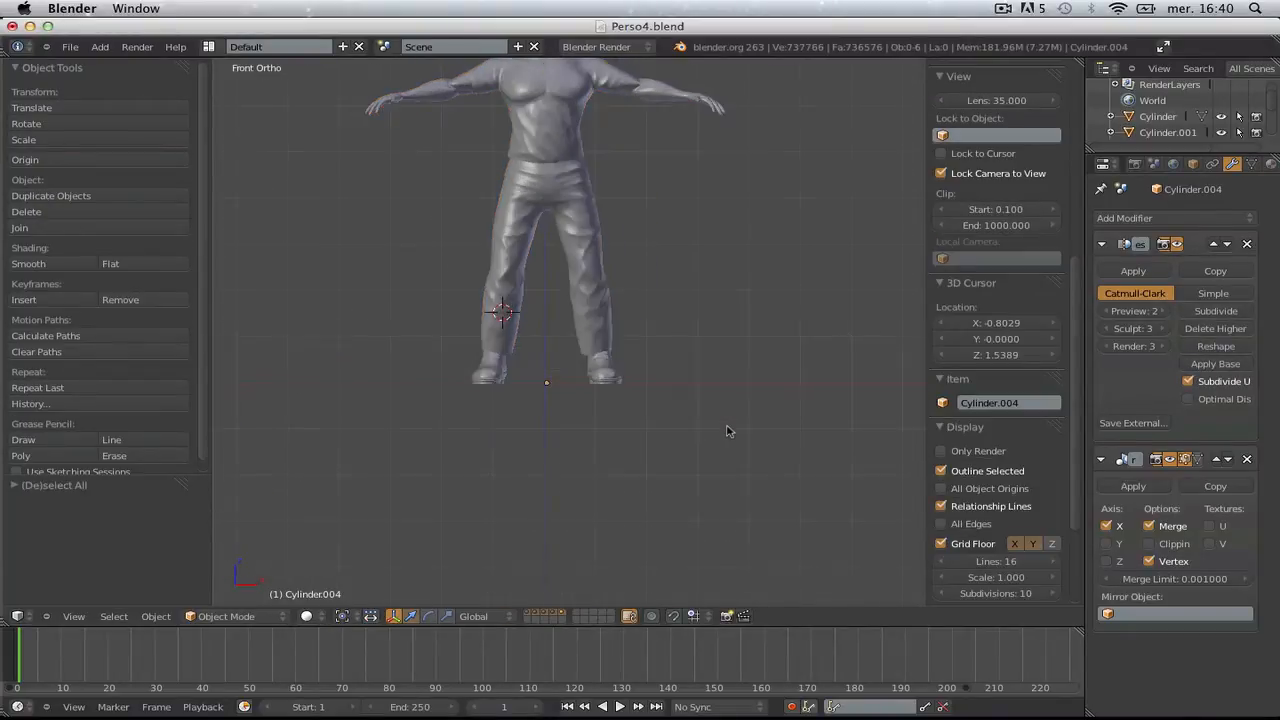
- Switch the trousers to Sculpt Mode and set up the Grab brush with a radius of 115
{"action": "scroll", "coordinate": [728, 430], "scroll_direction": "up", "scroll_amount": 5}
{"action": "scroll", "coordinate": [728, 431], "scroll_direction": "up", "scroll_amount": 2}
{"action": "right_click", "coordinate": [724, 402]}
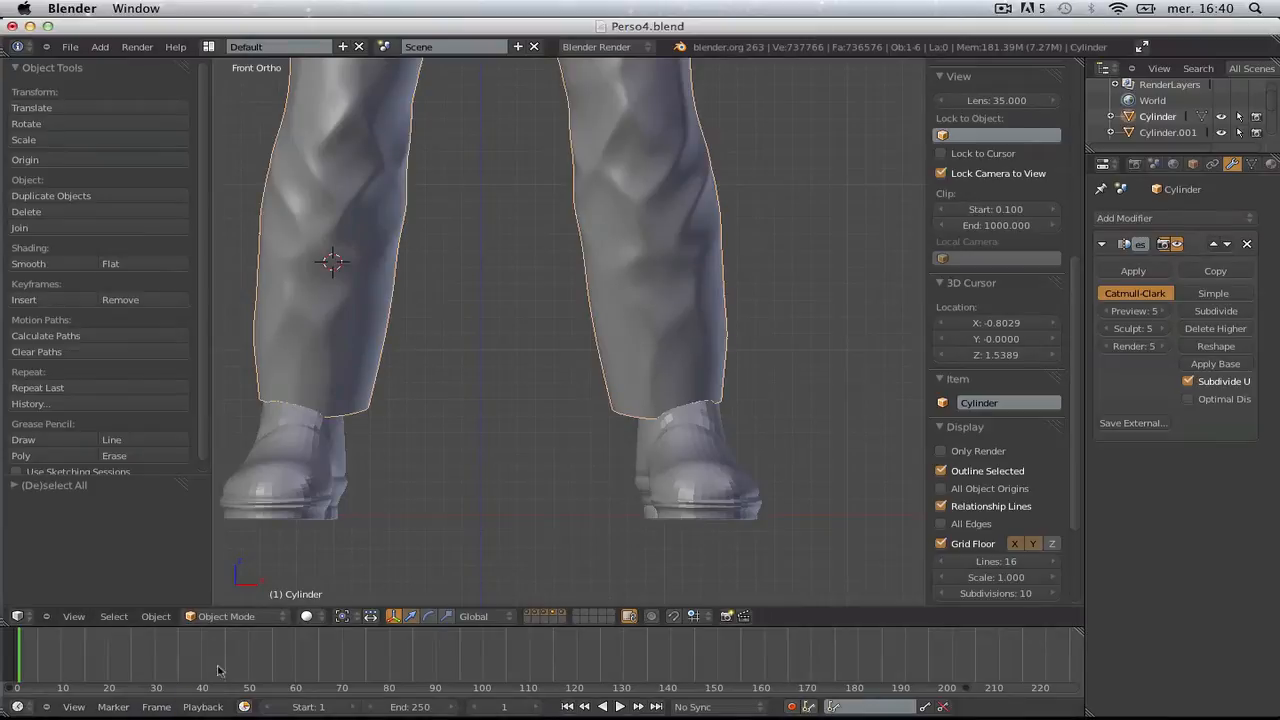
{"action": "left_click", "coordinate": [234, 616]}
{"action": "left_click", "coordinate": [224, 565]}
{"action": "key", "text": "KP_3"}
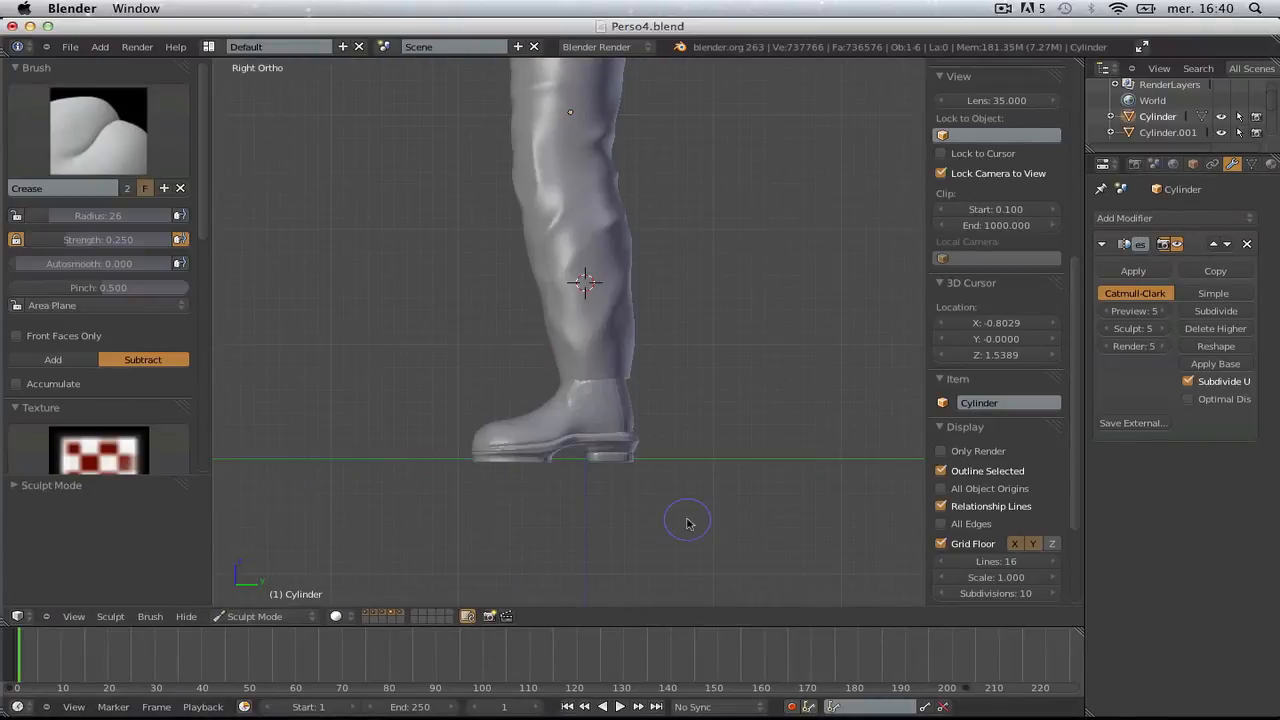
{"action": "scroll", "coordinate": [70, 335], "scroll_direction": "down", "scroll_amount": 10}
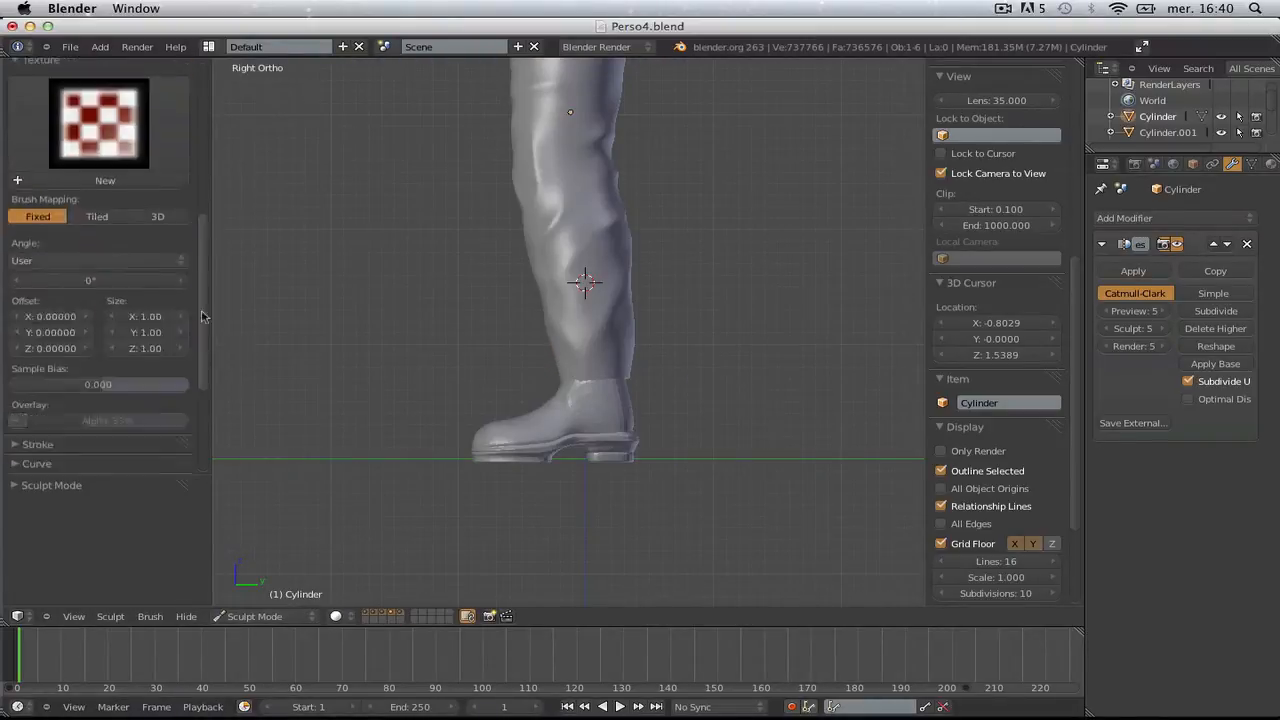
{"action": "scroll", "coordinate": [176, 330], "scroll_direction": "up", "scroll_amount": 10}
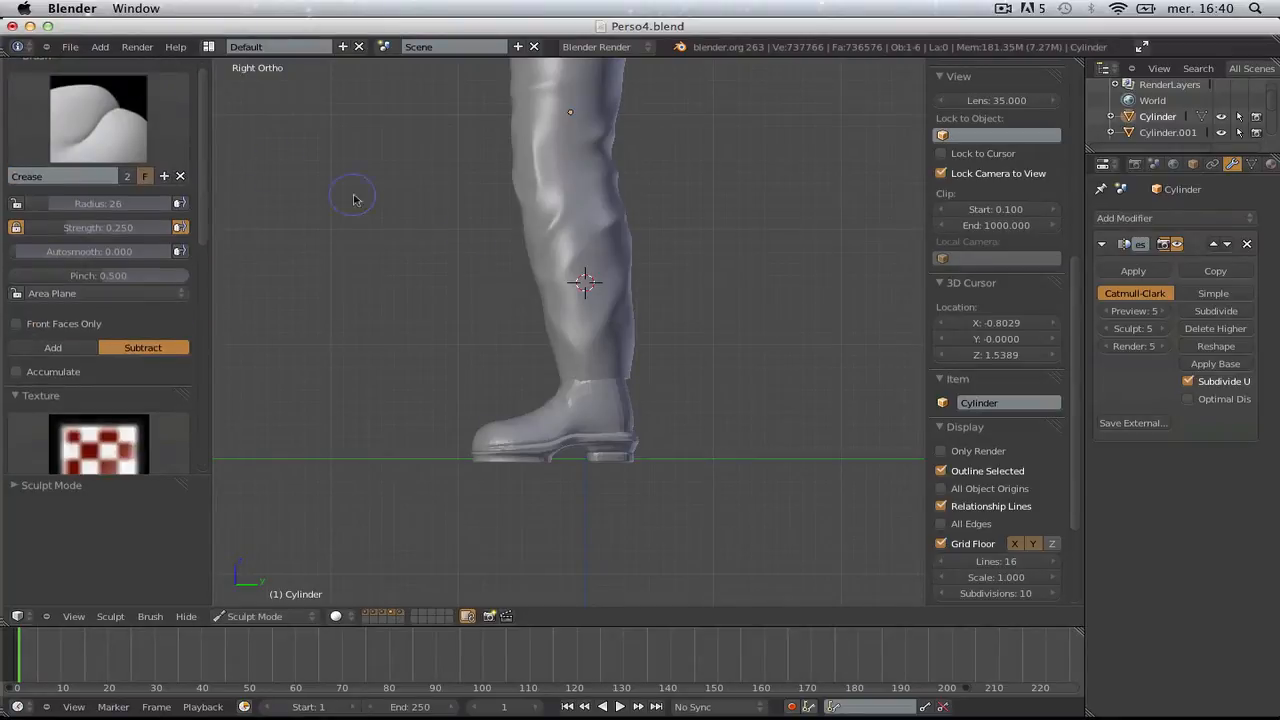
{"action": "scroll", "coordinate": [623, 308], "scroll_direction": "up", "scroll_amount": 4}
{"action": "key", "text": "f"}
{"action": "left_click", "coordinate": [486, 451]}
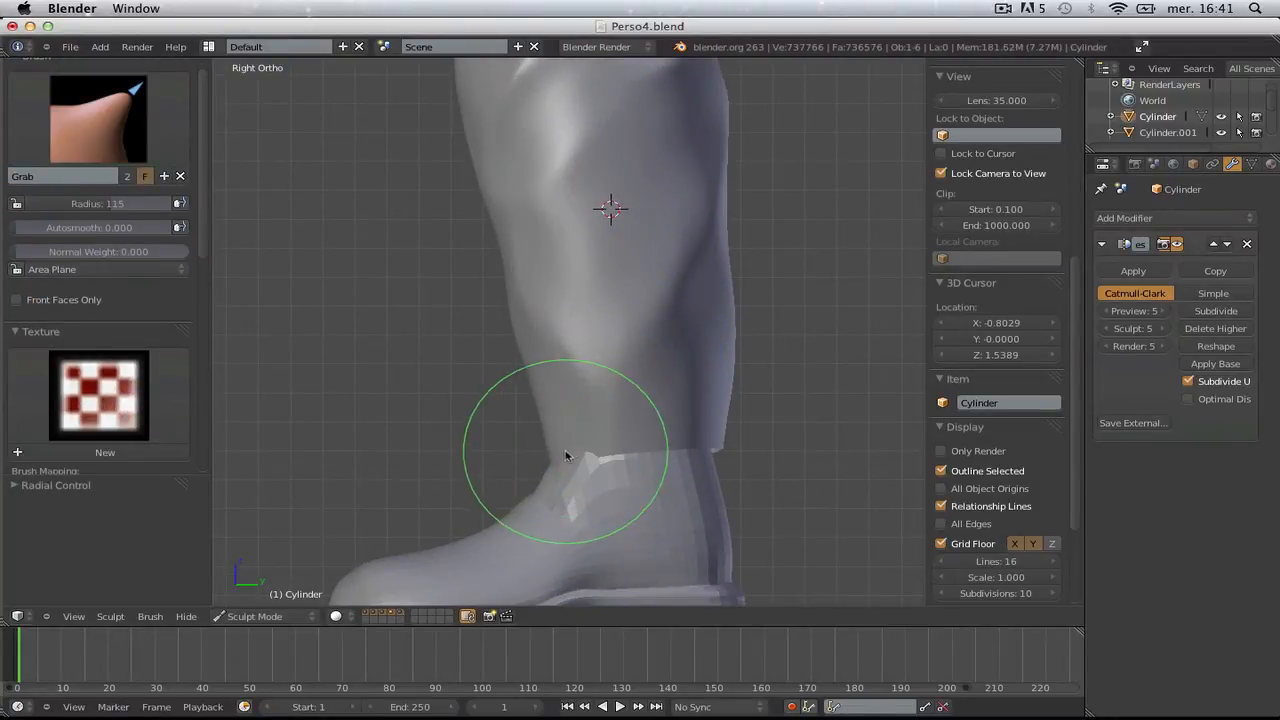
- Pull the front of the trouser hem outward over the boot's instep with the Grab brush, reducing its radius to 82
{"action": "scroll", "coordinate": [485, 393], "scroll_direction": "down", "scroll_amount": 2}
{"action": "mouse_move", "coordinate": [485, 393]}
{"action": "middle_mouse_down"}
{"action": "mouse_move", "coordinate": [669, 480]}
{"action": "mouse_move", "coordinate": [770, 455]}
{"action": "mouse_move", "coordinate": [651, 368]}
{"action": "middle_mouse_up"}
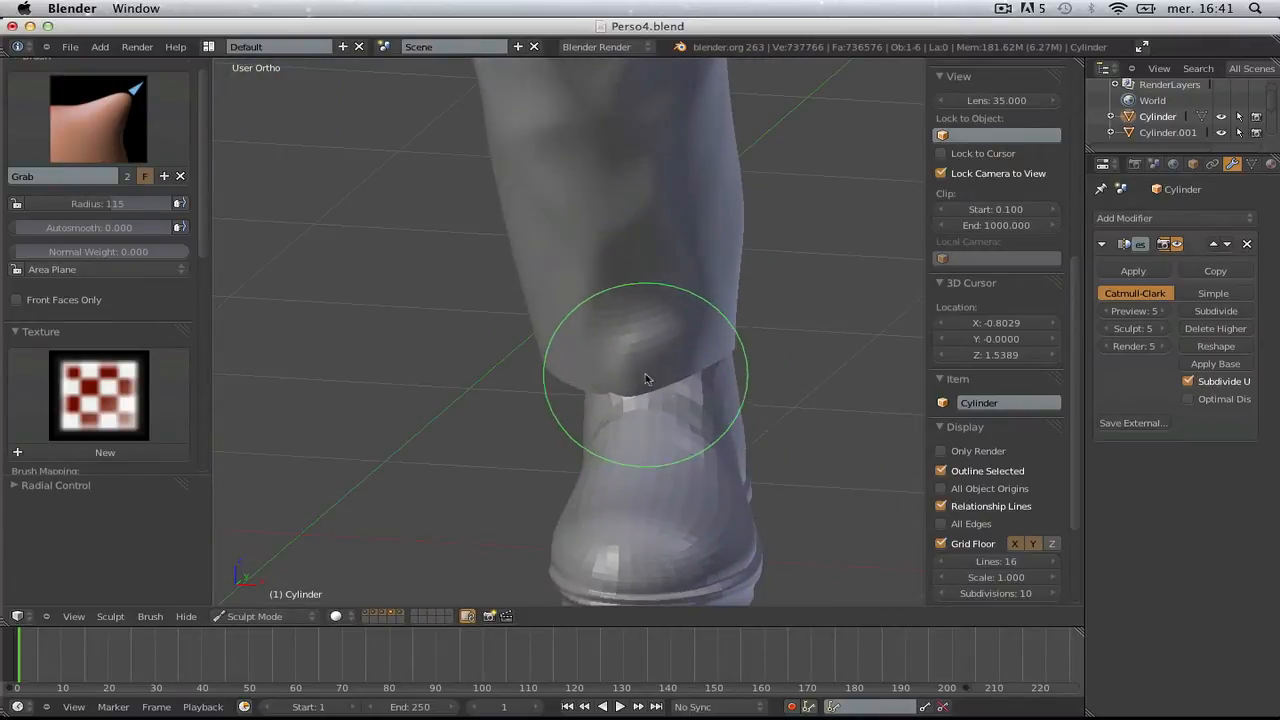
{"action": "middle_click_drag", "start_coordinate": [660, 440], "coordinate": [531, 417]}
{"action": "key", "text": "f"}
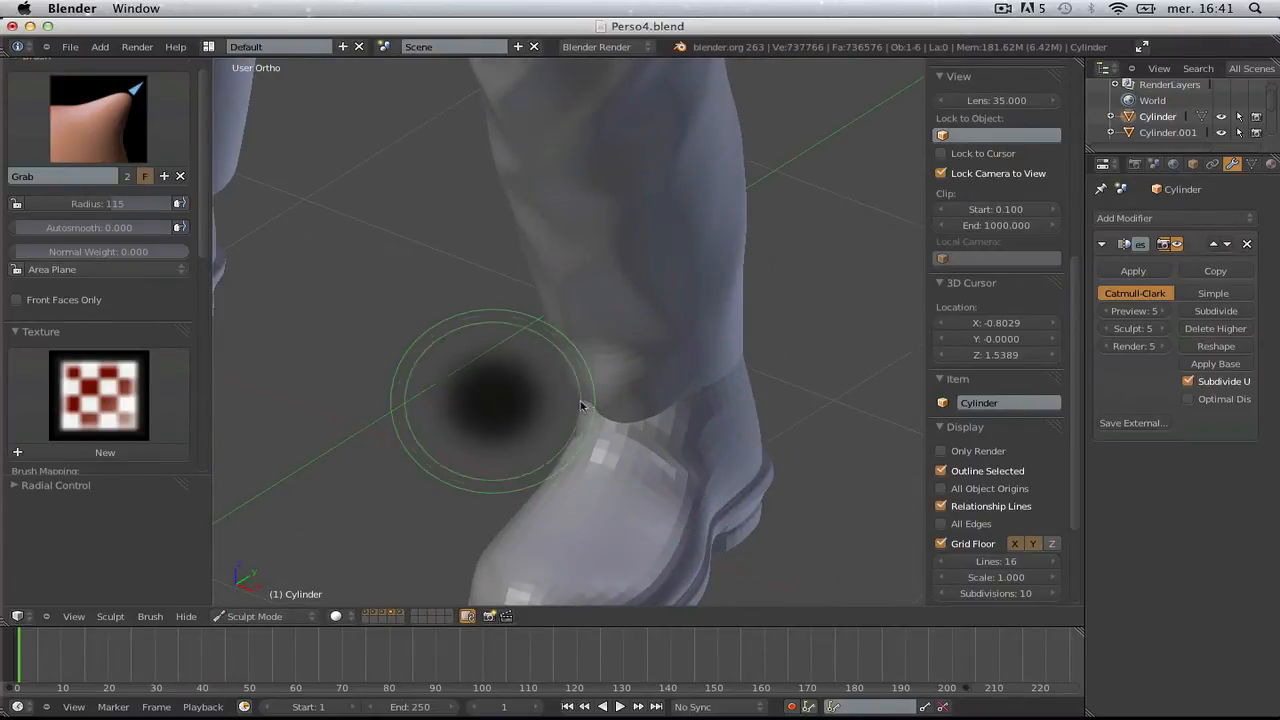
{"action": "left_click", "coordinate": [560, 405]}
{"action": "scroll", "coordinate": [600, 432], "scroll_direction": "down", "scroll_amount": 2}
{"action": "key", "text": "KP_3"}
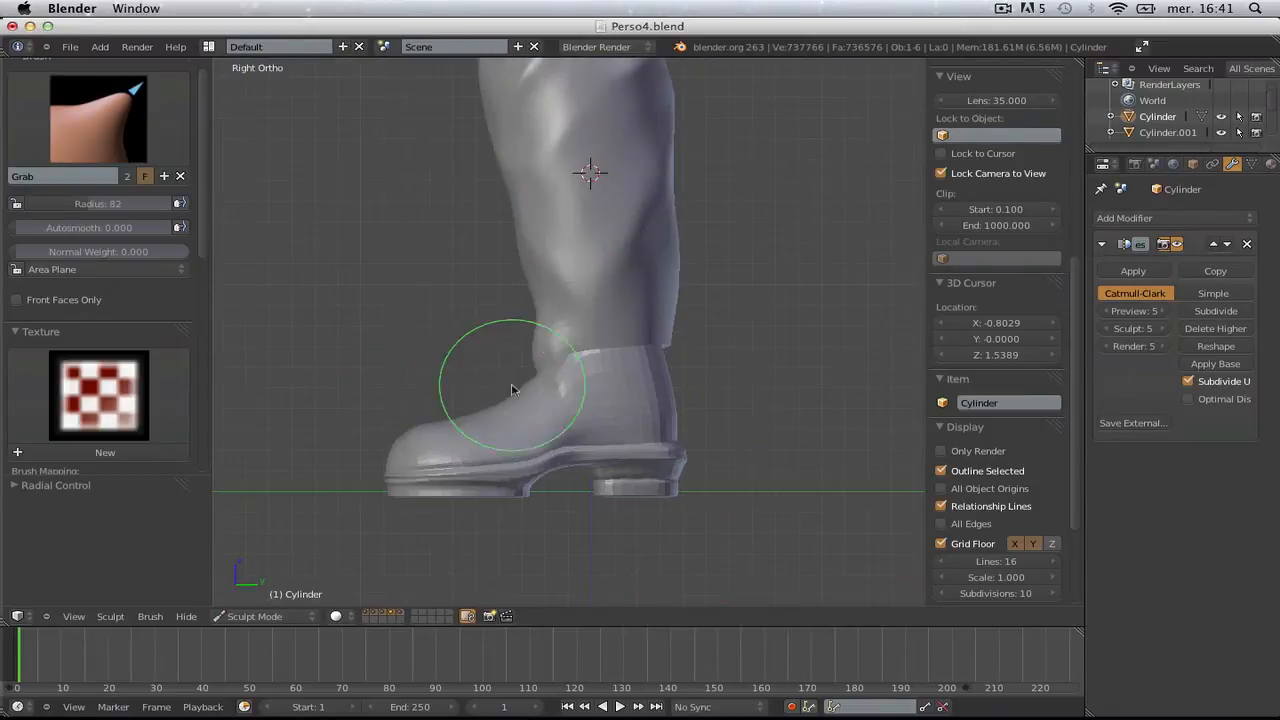
{"action": "scroll", "coordinate": [514, 383], "scroll_direction": "up", "scroll_amount": 1}
{"action": "left_click_drag", "start_coordinate": [532, 379], "coordinate": [519, 381]}
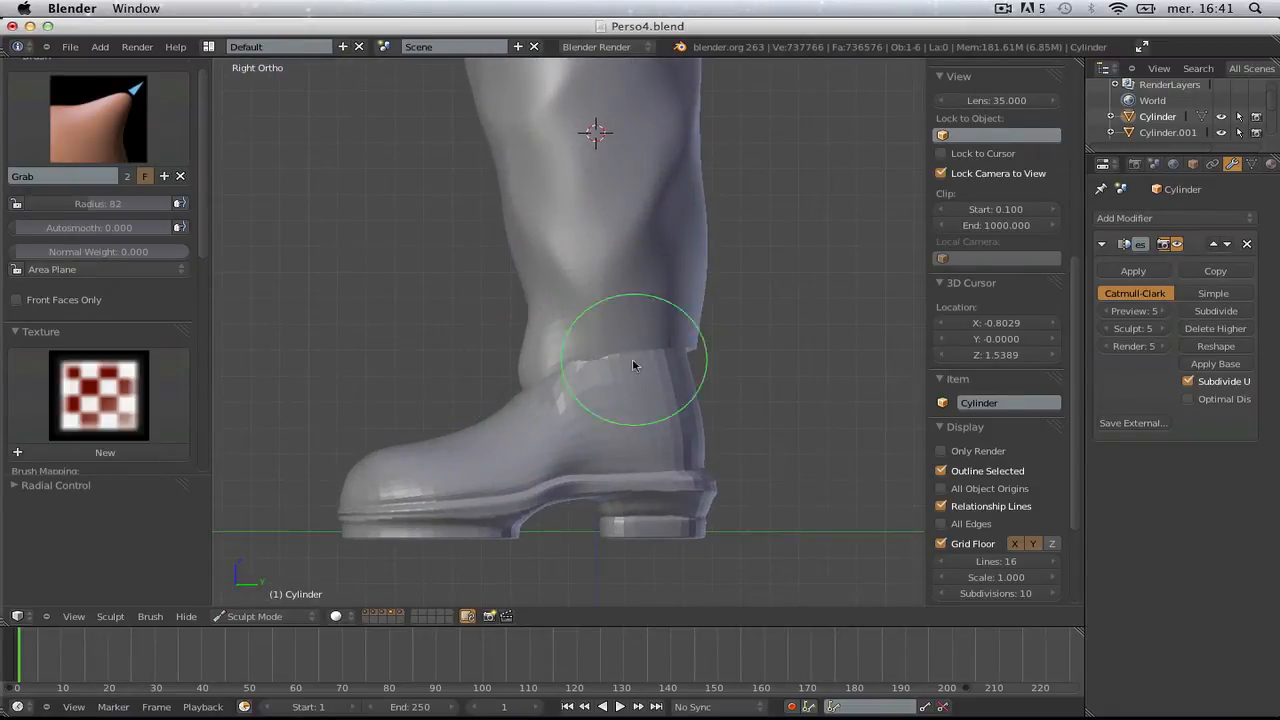
- Check the trouser hem around the back of the boot and set the Grab brush radius to 123
{"action": "mouse_move", "coordinate": [631, 366]}
{"action": "middle_mouse_down"}
{"action": "mouse_move", "coordinate": [586, 409]}
{"action": "mouse_move", "coordinate": [494, 379]}
{"action": "mouse_move", "coordinate": [400, 394]}
{"action": "mouse_move", "coordinate": [451, 409]}
{"action": "mouse_move", "coordinate": [451, 377]}
{"action": "middle_mouse_up"}
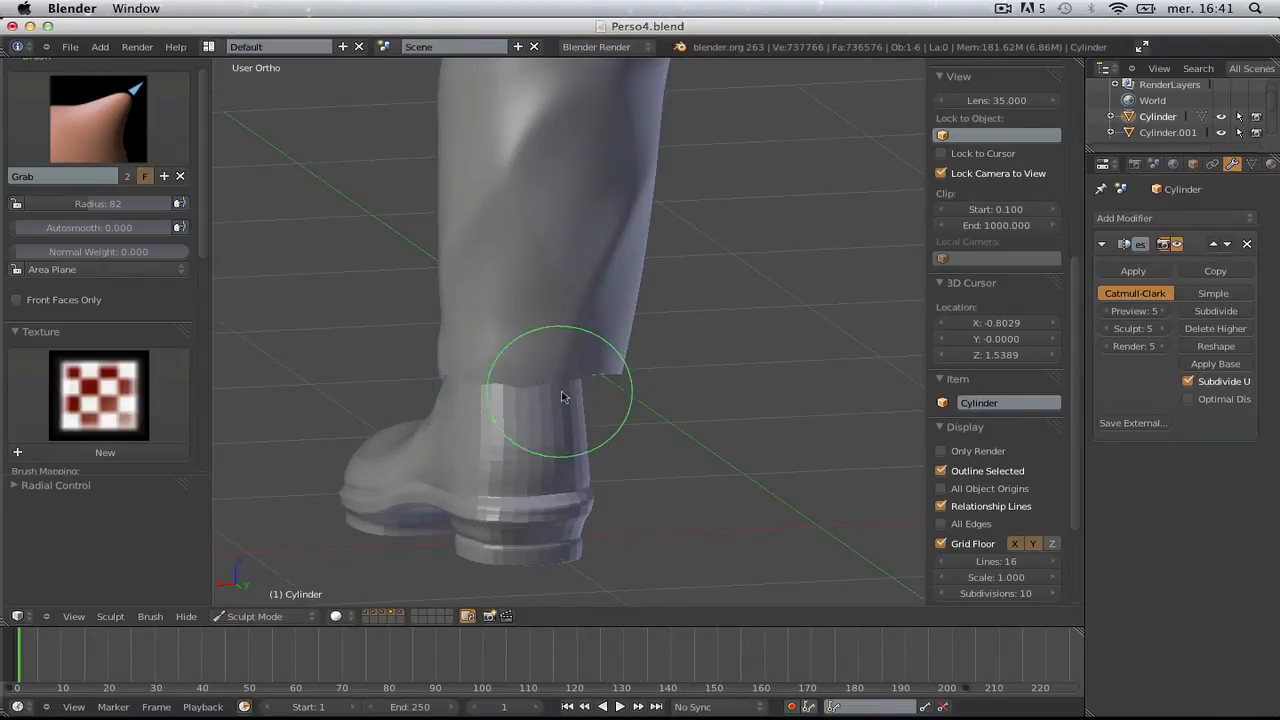
{"action": "middle_click_drag", "start_coordinate": [571, 400], "coordinate": [429, 380]}
{"action": "mouse_move", "coordinate": [524, 388]}
{"action": "middle_mouse_down"}
{"action": "mouse_move", "coordinate": [574, 368]}
{"action": "mouse_move", "coordinate": [614, 397]}
{"action": "mouse_move", "coordinate": [497, 368]}
{"action": "middle_mouse_up"}
{"action": "key", "text": "f"}
{"action": "left_click", "coordinate": [607, 372]}
{"action": "scroll", "coordinate": [621, 345], "scroll_direction": "down", "scroll_amount": 4}
{"action": "key", "text": "KP_1"}
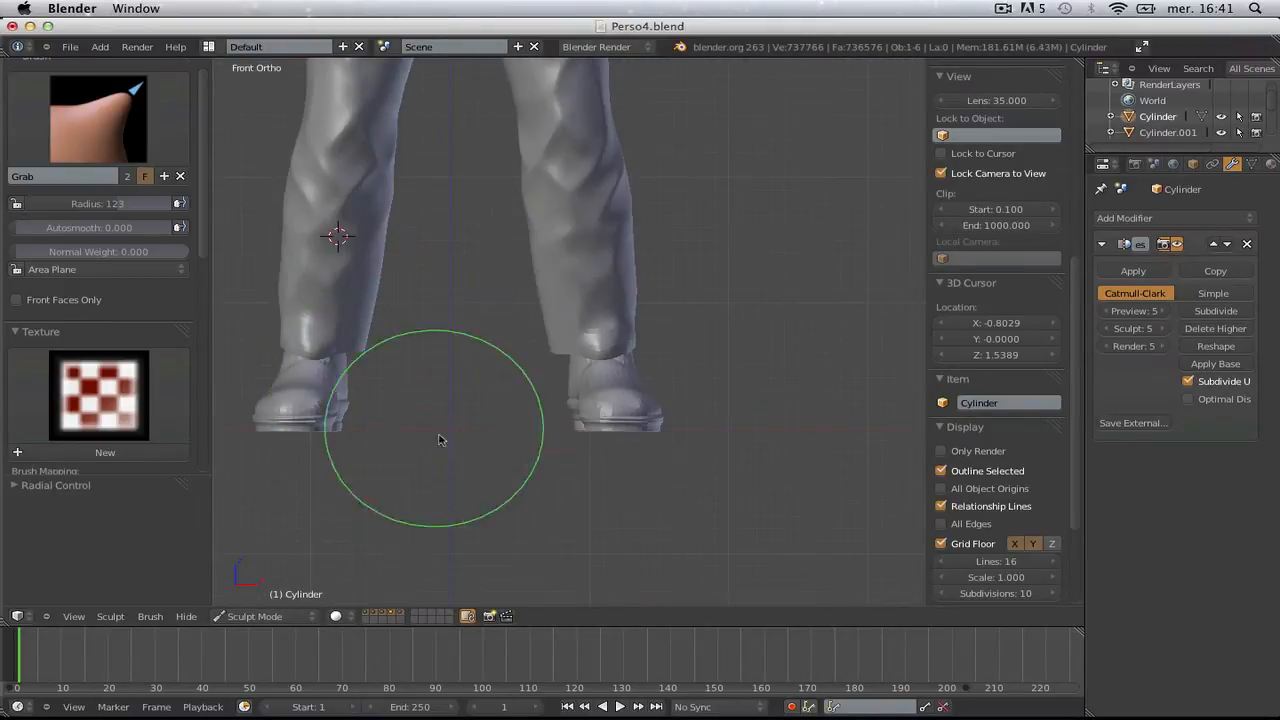
- Return the trousers to Object Mode and select the boots in the front view
{"action": "left_click", "coordinate": [258, 616]}
{"action": "left_click", "coordinate": [254, 600]}
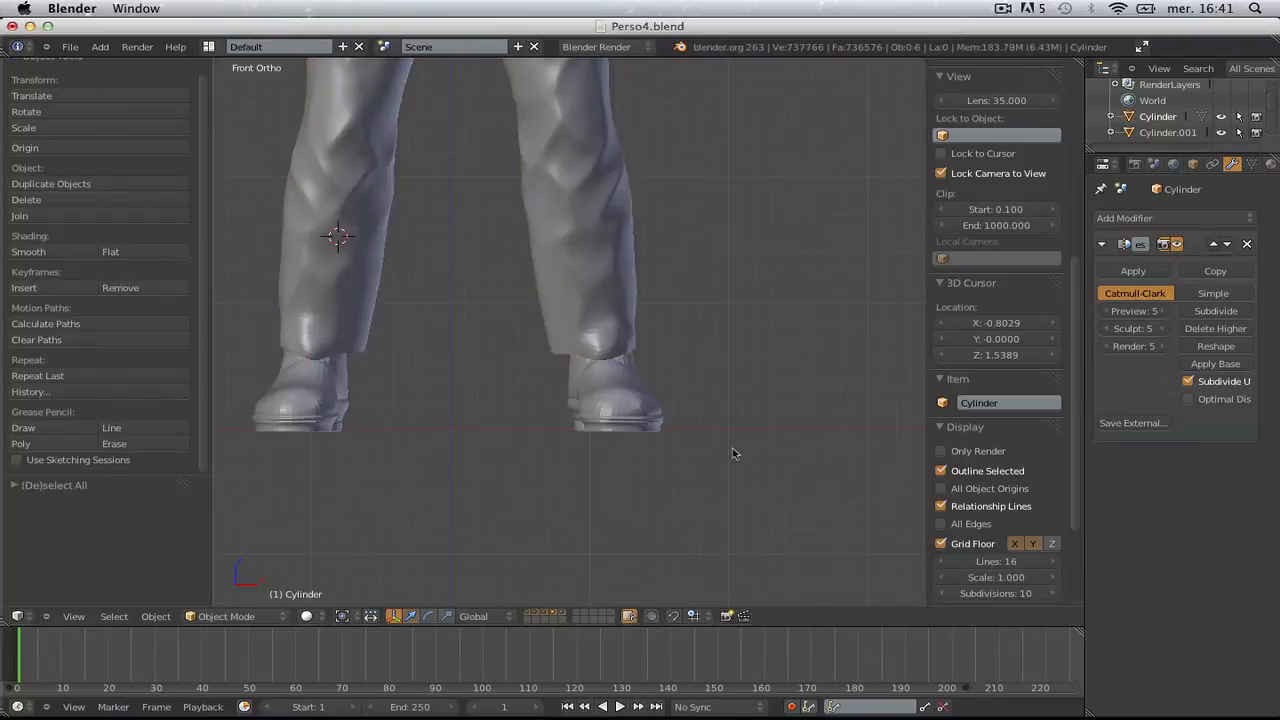
{"action": "right_click", "coordinate": [664, 391]}
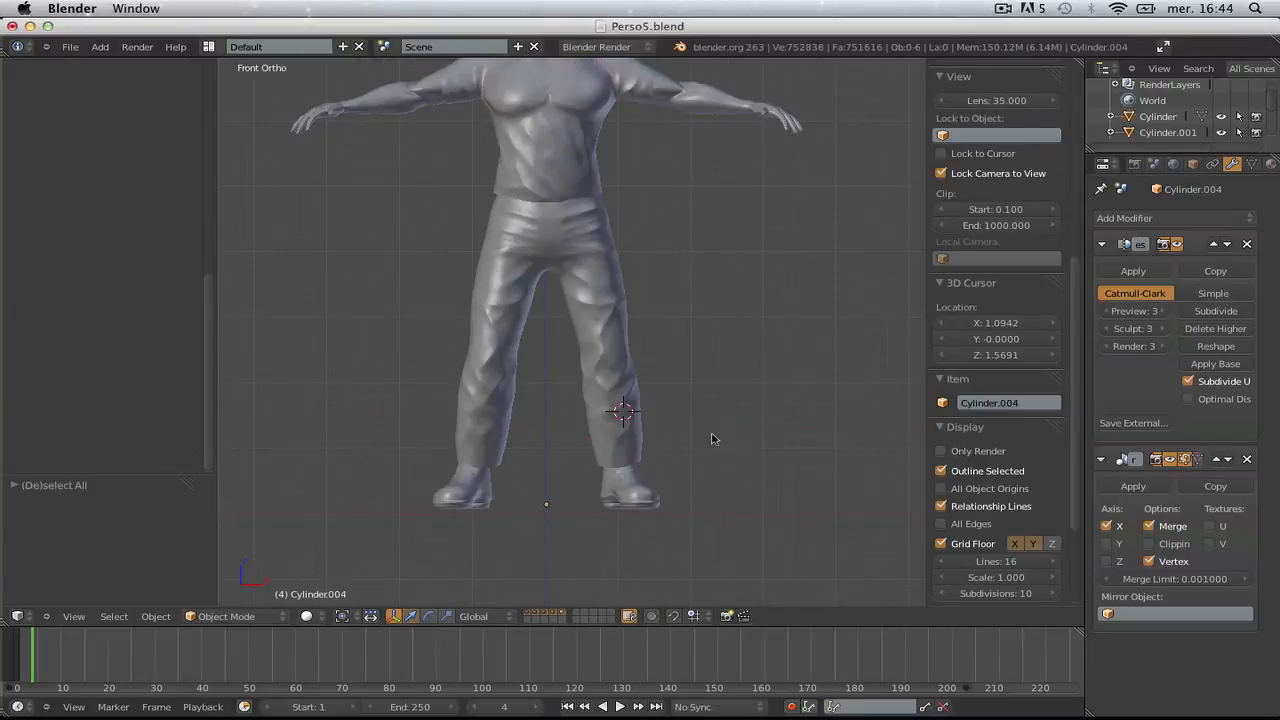
{"action": "scroll", "coordinate": [688, 351], "scroll_direction": "up", "scroll_amount": 3}
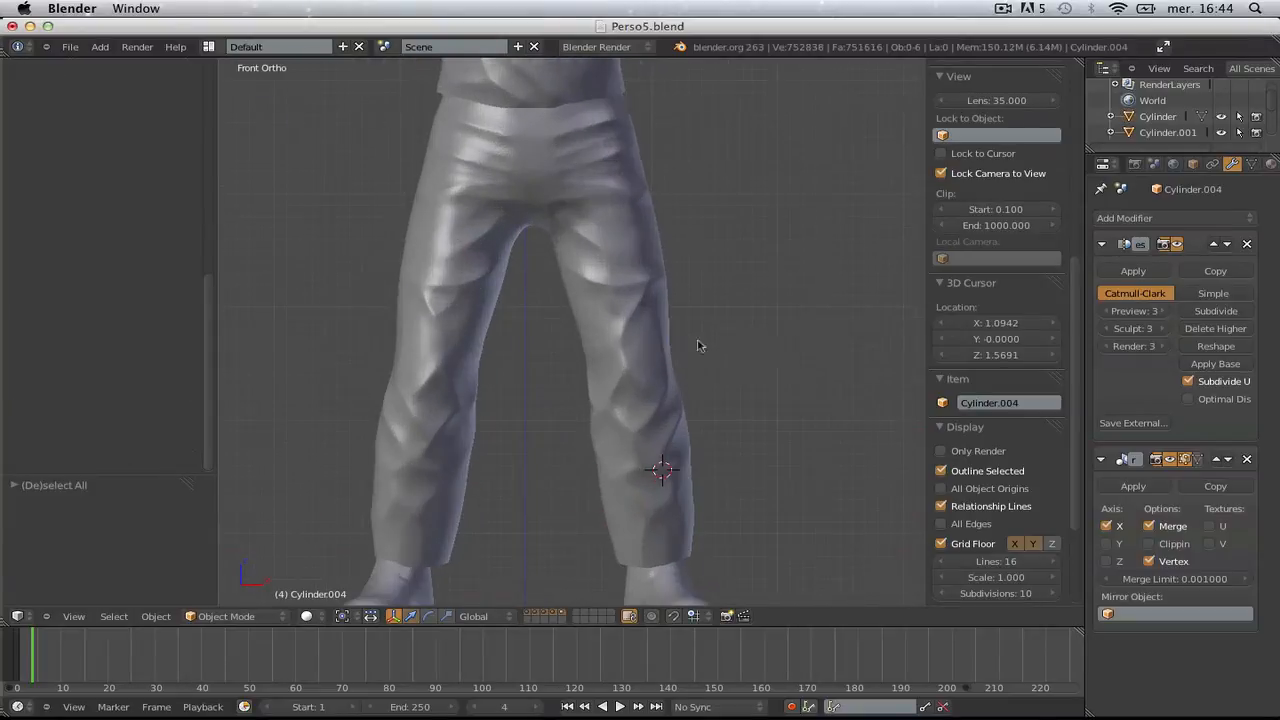
- Select the boots and switch them to Sculpt Mode, with the view close on the toe and sole
{"action": "middle_click_drag", "start_coordinate": [688, 351], "coordinate": [602, 269]}
{"action": "scroll", "coordinate": [545, 398], "scroll_direction": "down", "scroll_amount": 3}
{"action": "scroll", "coordinate": [657, 457], "scroll_direction": "up", "scroll_amount": 7}
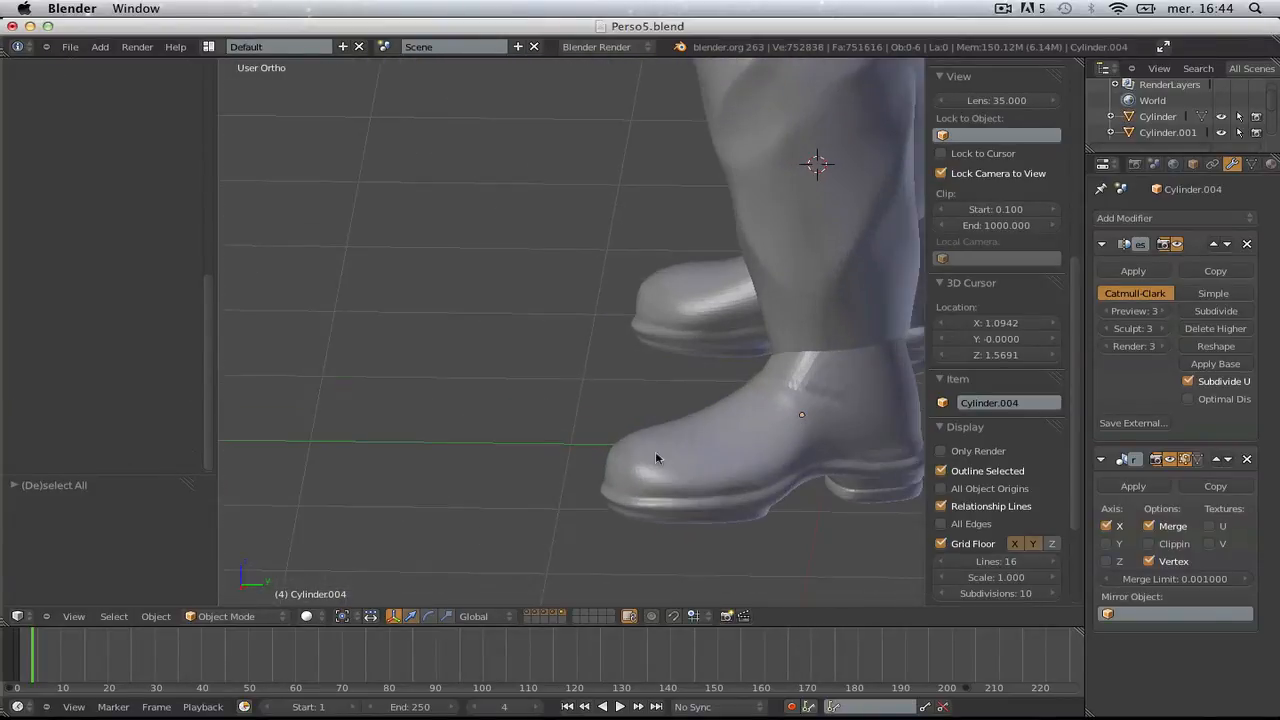
{"action": "right_click", "coordinate": [751, 479]}
{"action": "key", "text": "KP_3"}
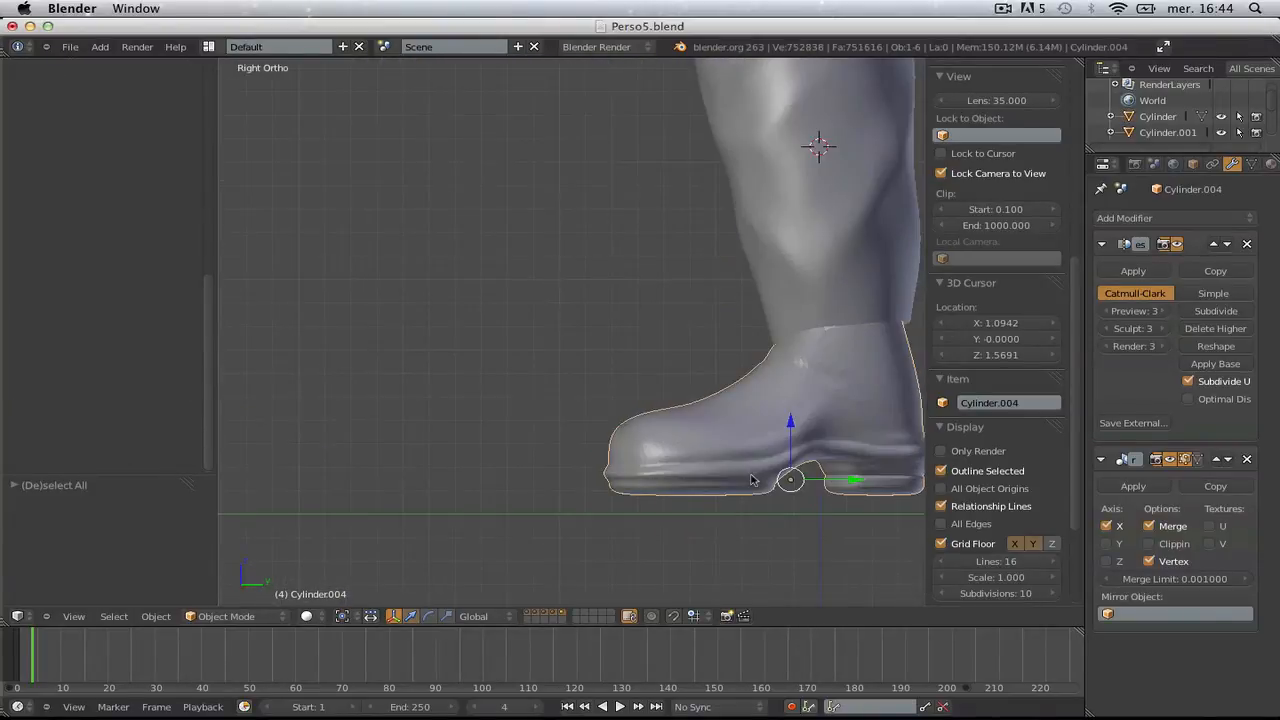
{"action": "scroll", "coordinate": [600, 472], "scroll_direction": "up", "scroll_amount": 2}
{"action": "middle_click_drag", "start_coordinate": [644, 491], "coordinate": [636, 414], "text": "shift"}
{"action": "scroll", "coordinate": [600, 469], "scroll_direction": "up", "scroll_amount": 4}
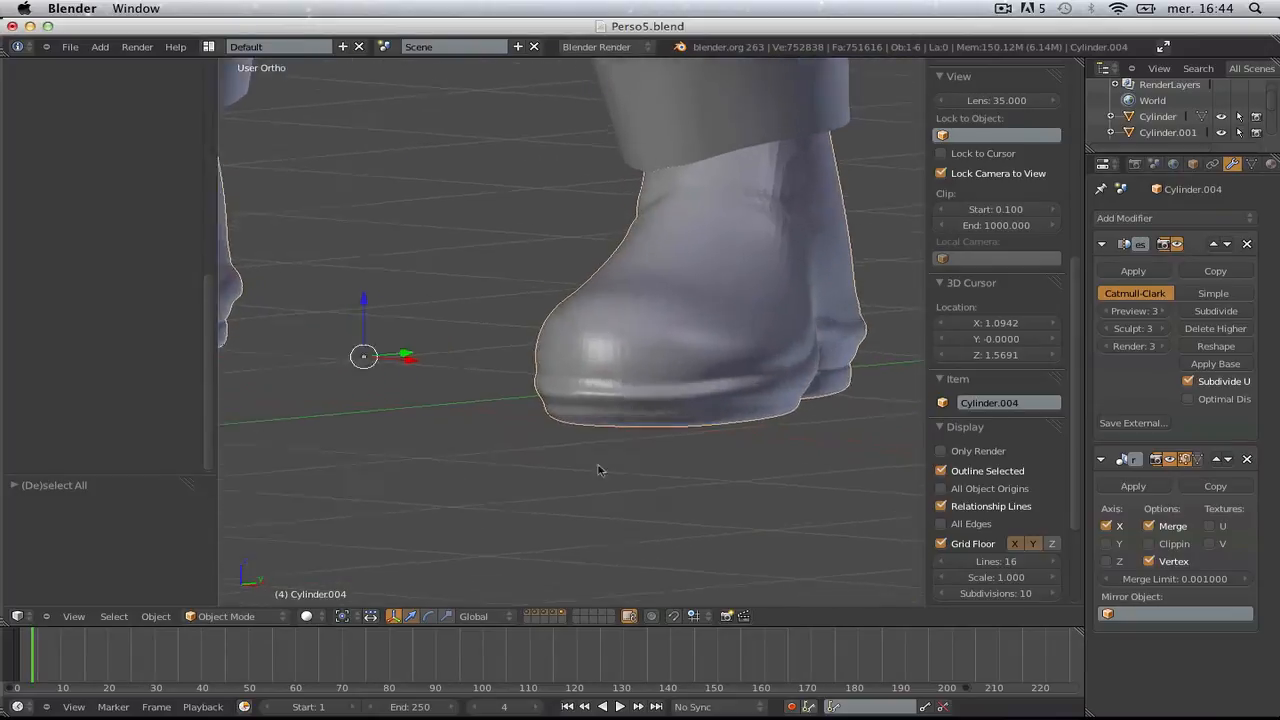
{"action": "left_click", "coordinate": [258, 612]}
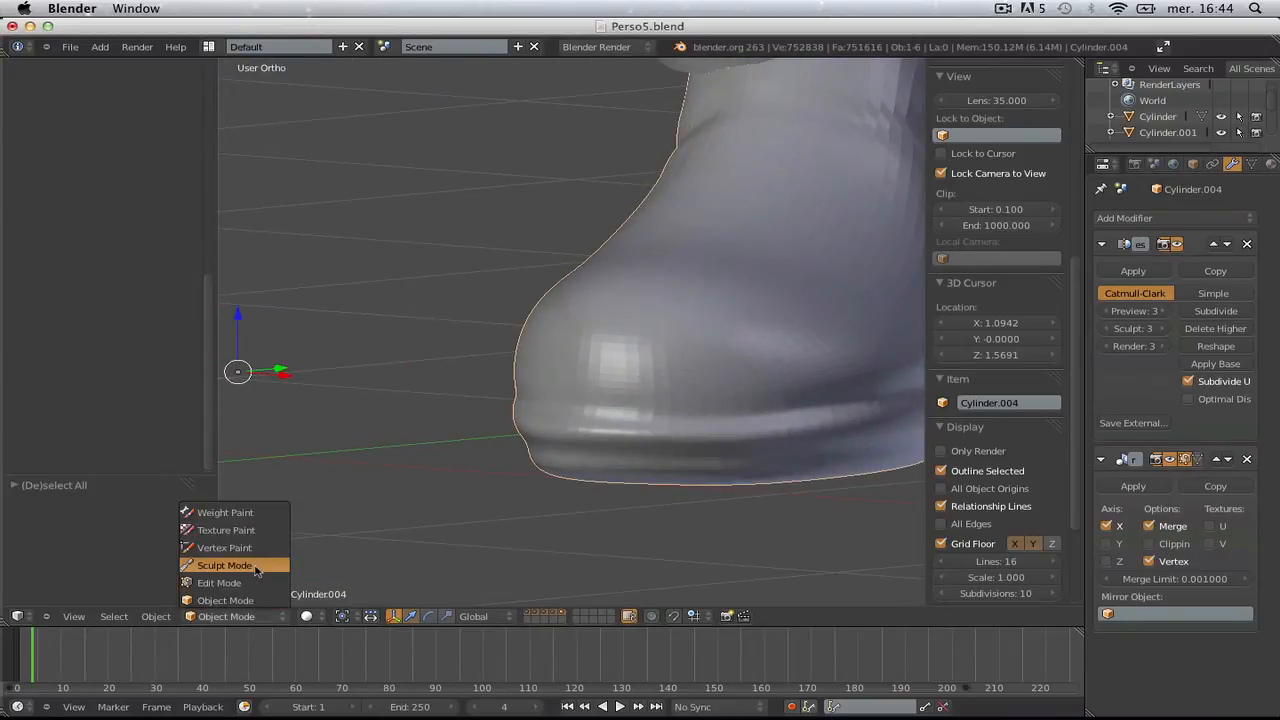
{"action": "left_click", "coordinate": [258, 567]}
- Choose the Flatten/Contrast brush and set its radius to 36 for sculpting the boot's sole
{"action": "scroll", "coordinate": [208, 261], "scroll_direction": "up", "scroll_amount": 5}
{"action": "left_click", "coordinate": [101, 130]}
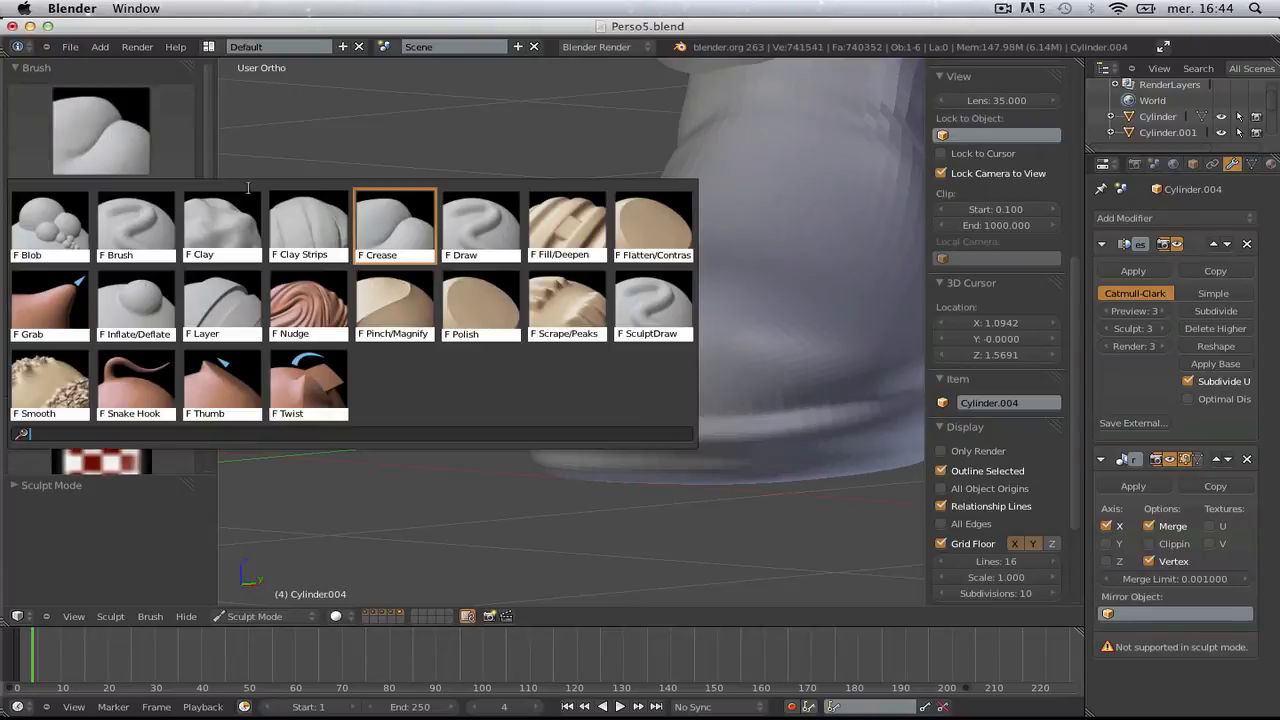
{"action": "left_click", "coordinate": [657, 218]}
{"action": "middle_click_drag", "start_coordinate": [745, 430], "coordinate": [703, 381]}
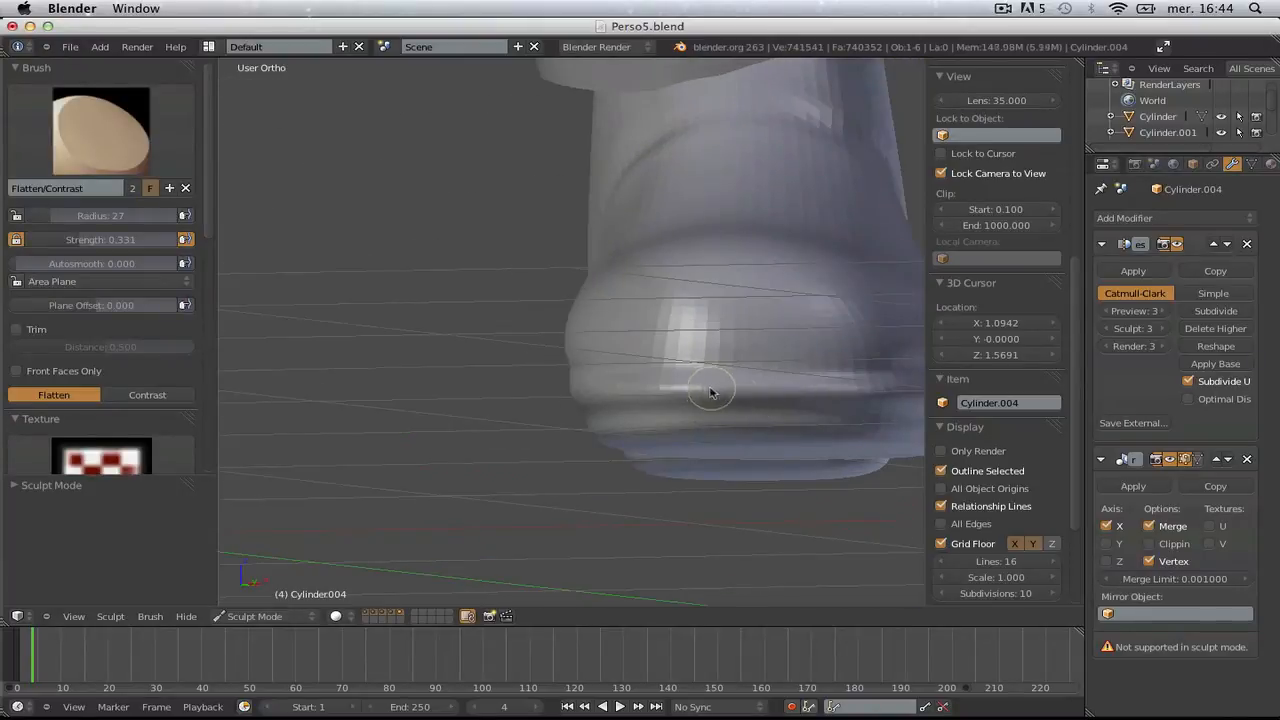
{"action": "key", "text": "f"}
{"action": "left_click", "coordinate": [782, 402]}
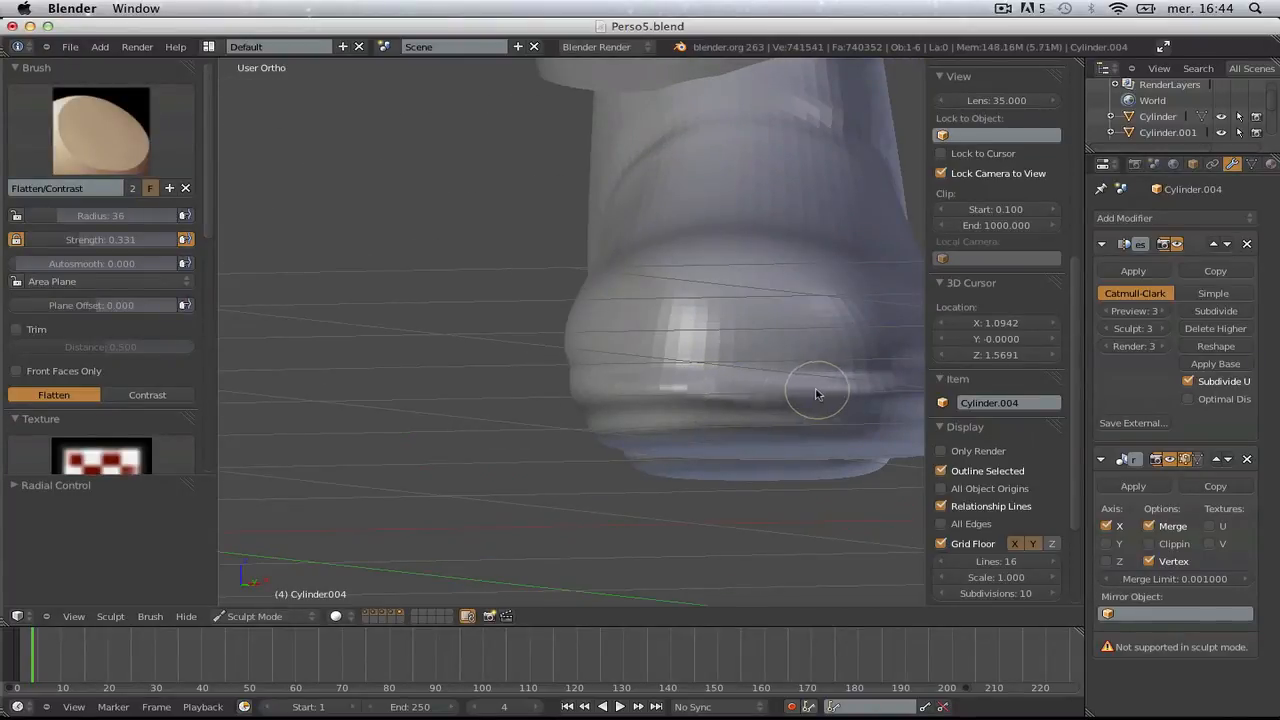
- Flatten the welt and sole edge around the boot's toe, sides and heel with the Flatten/Contrast brush
{"action": "middle_click_drag", "start_coordinate": [816, 394], "coordinate": [606, 406]}
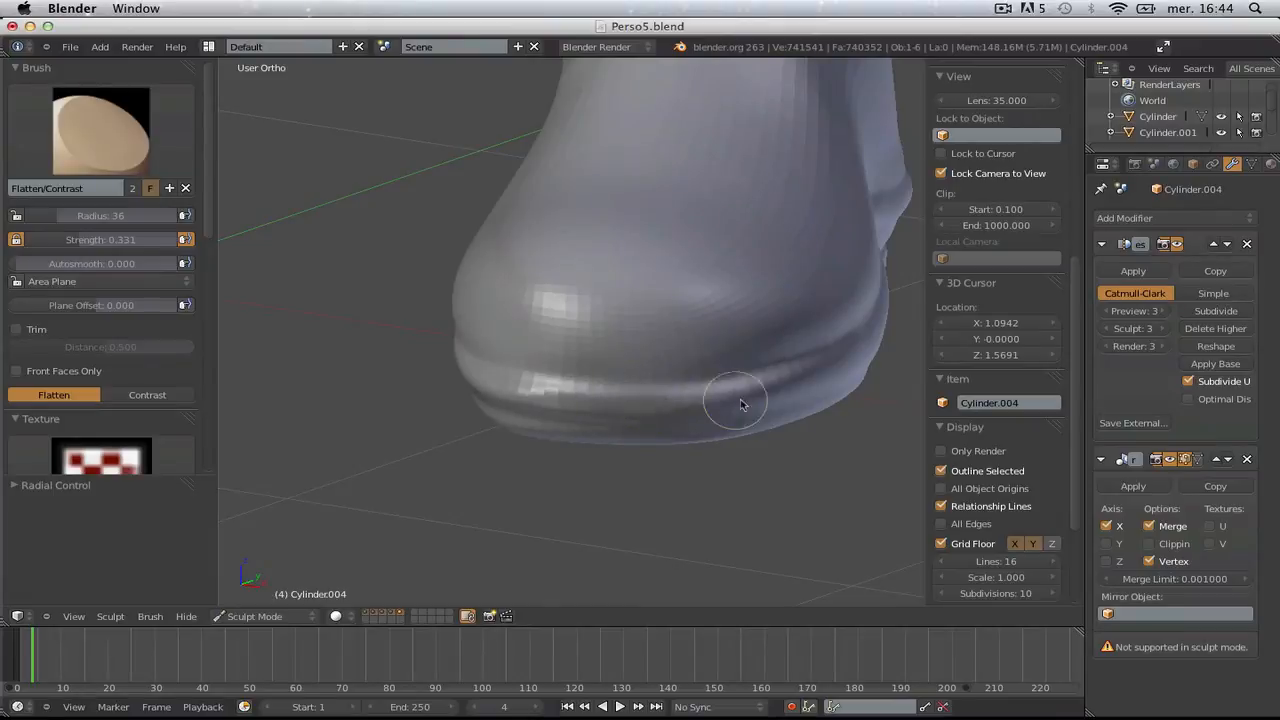
{"action": "middle_click_drag", "start_coordinate": [720, 397], "coordinate": [546, 349]}
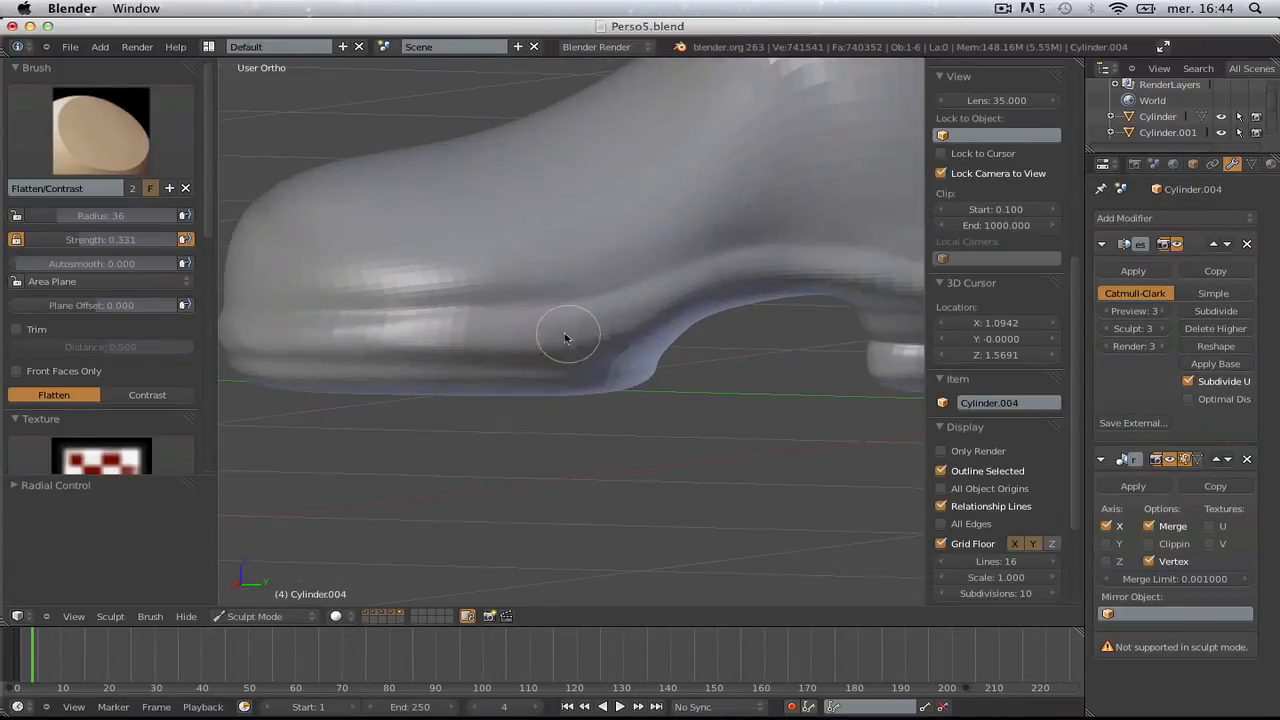
{"action": "scroll", "coordinate": [908, 305], "scroll_direction": "down", "scroll_amount": 3}
{"action": "middle_click_drag", "start_coordinate": [908, 305], "coordinate": [690, 298], "text": "shift"}
{"action": "scroll", "coordinate": [706, 303], "scroll_direction": "up", "scroll_amount": 3}
{"action": "middle_click_drag", "start_coordinate": [887, 285], "coordinate": [396, 282]}
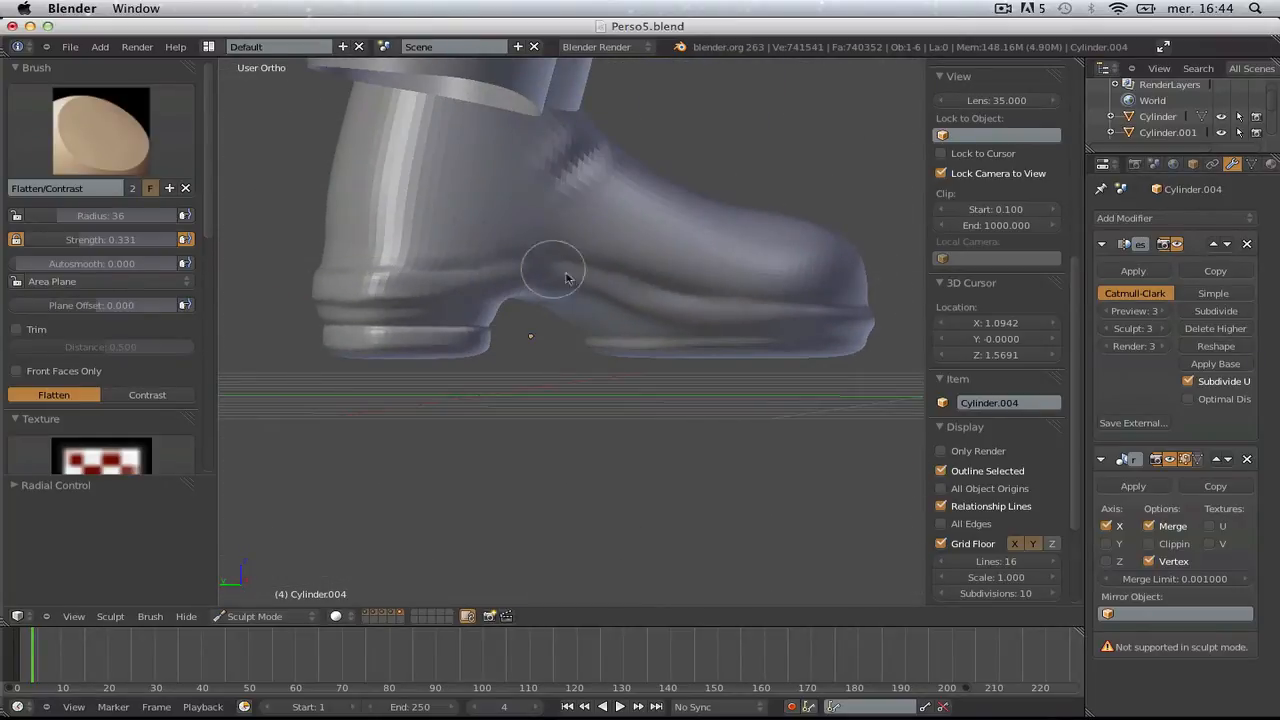
{"action": "middle_click_drag", "start_coordinate": [849, 326], "coordinate": [695, 320]}
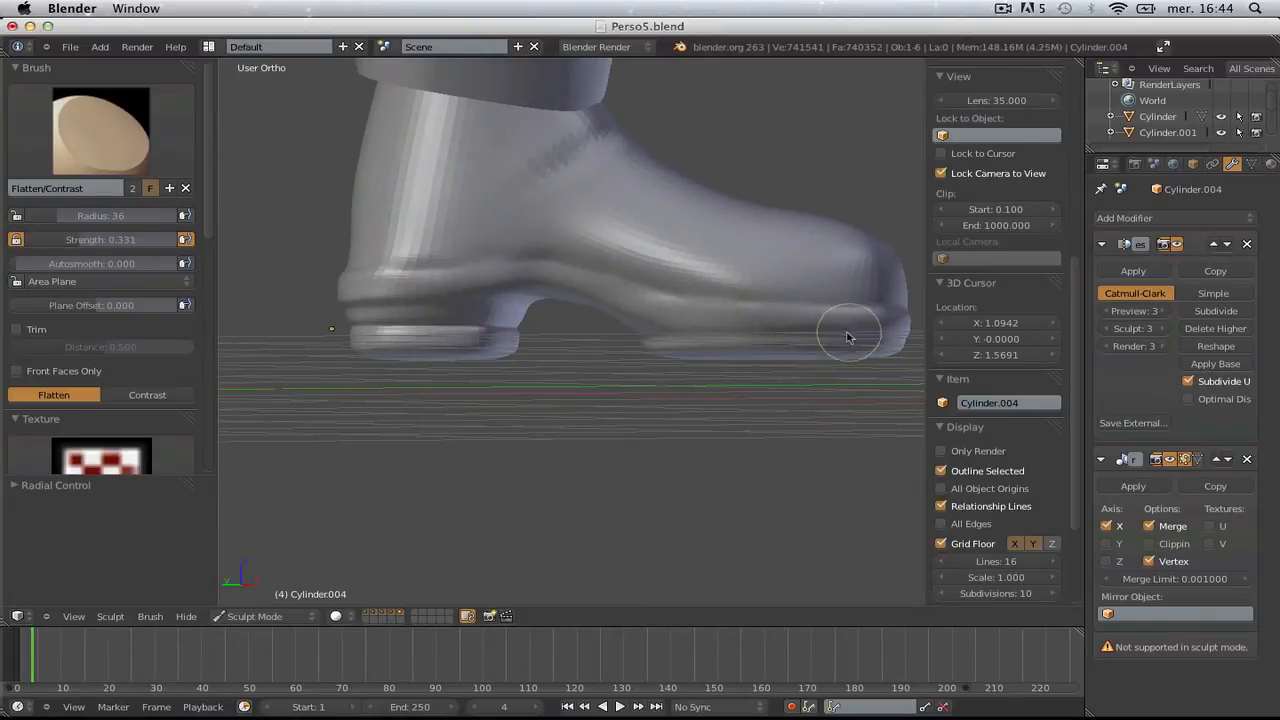
{"action": "middle_click_drag", "start_coordinate": [847, 337], "coordinate": [580, 388]}
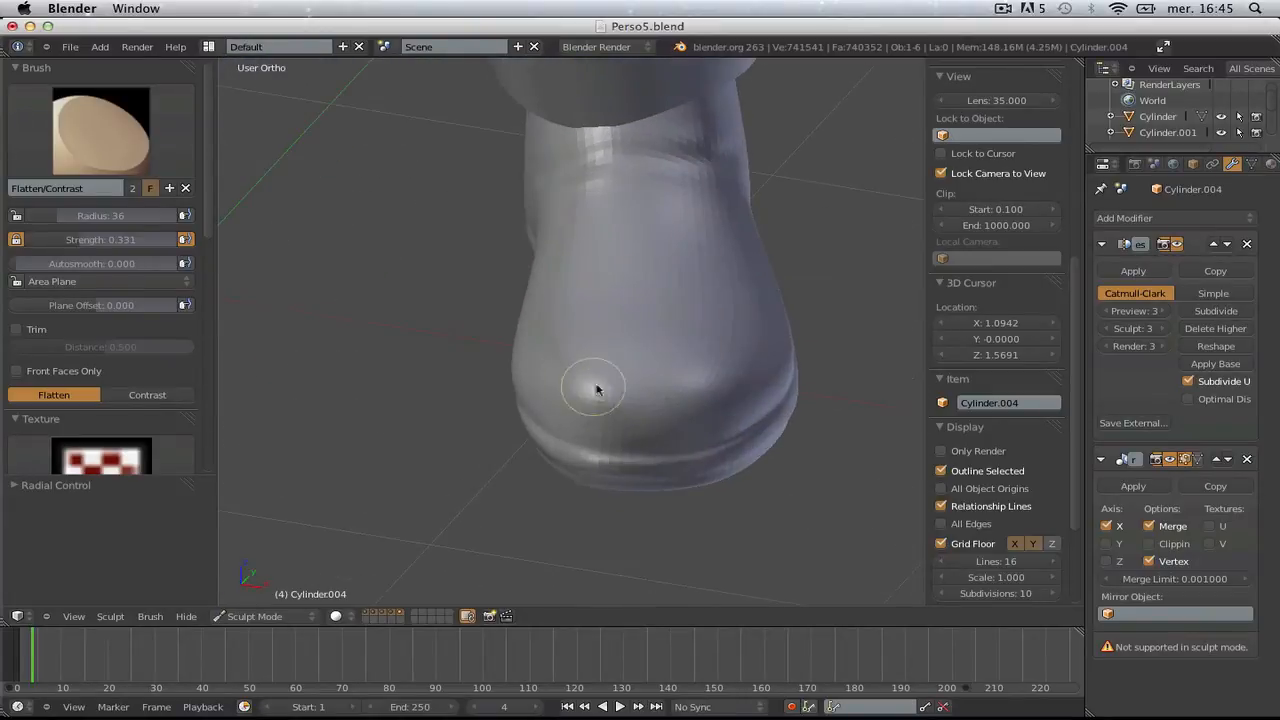
{"action": "middle_click_drag", "start_coordinate": [742, 412], "coordinate": [625, 340]}
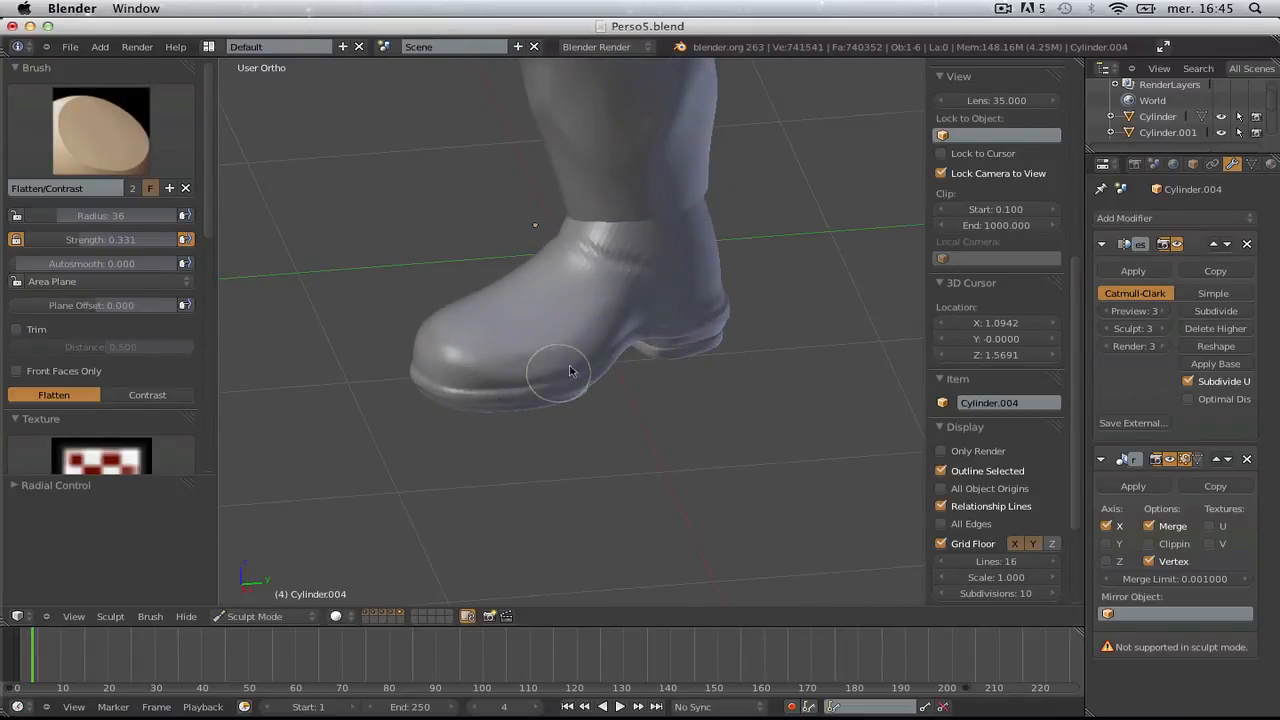
{"action": "mouse_move", "coordinate": [570, 372]}
{"action": "middle_mouse_down"}
{"action": "mouse_move", "coordinate": [586, 337]}
{"action": "mouse_move", "coordinate": [537, 309]}
{"action": "mouse_move", "coordinate": [500, 357]}
{"action": "mouse_move", "coordinate": [570, 363]}
{"action": "middle_mouse_up"}
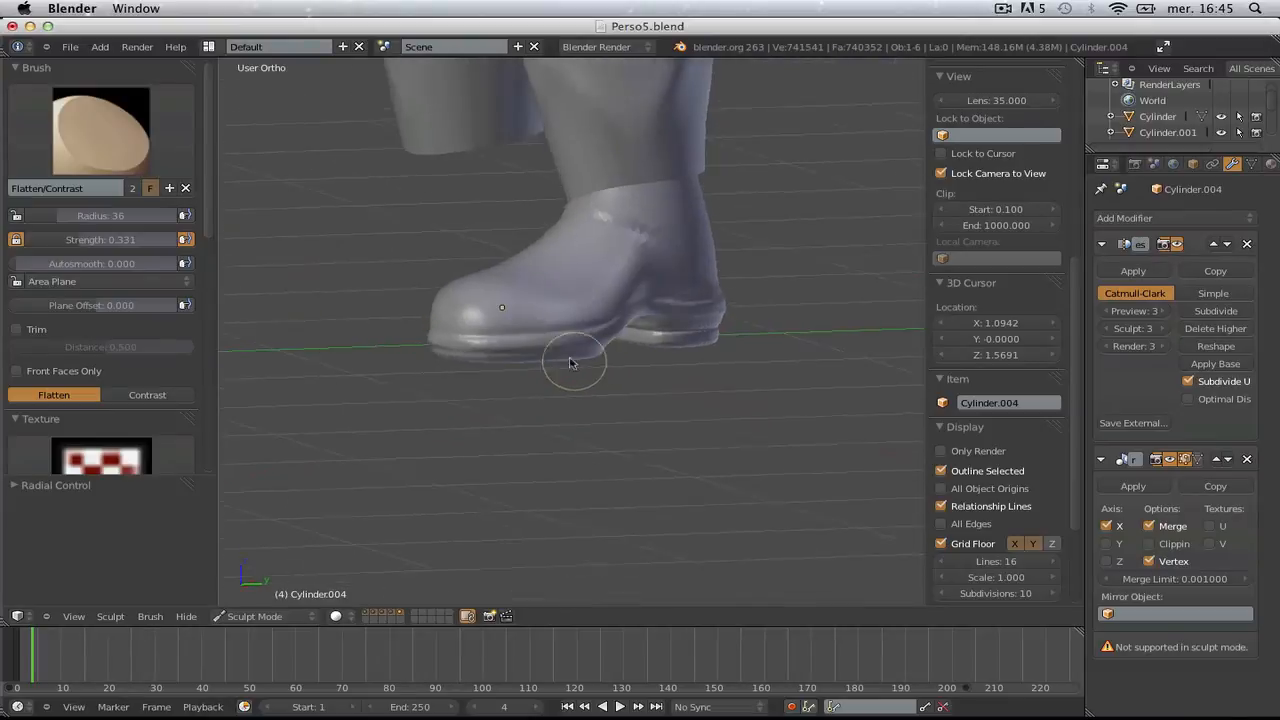
- Sharpen the ridge of the welt from the toe around the heel with the Pinch/Magnify brush
{"action": "scroll", "coordinate": [434, 379], "scroll_direction": "up", "scroll_amount": 3}
{"action": "key", "text": "p"}
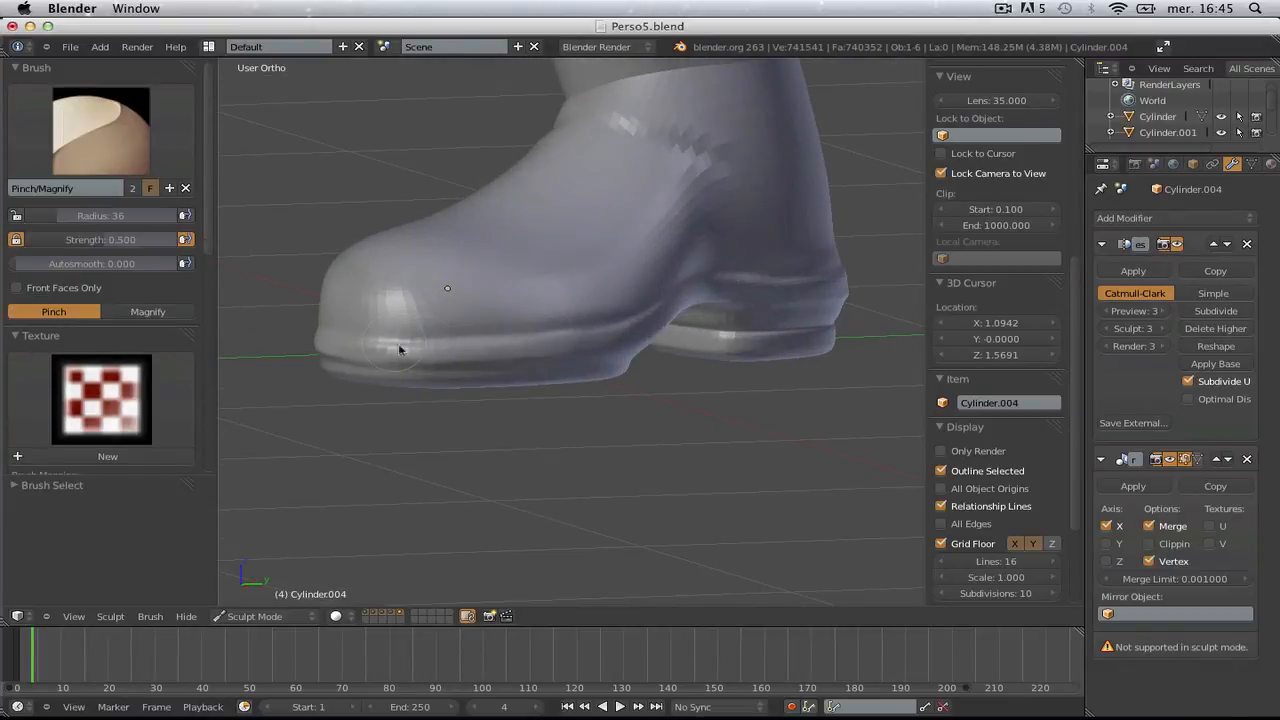
{"action": "middle_click_drag", "start_coordinate": [541, 340], "coordinate": [385, 341]}
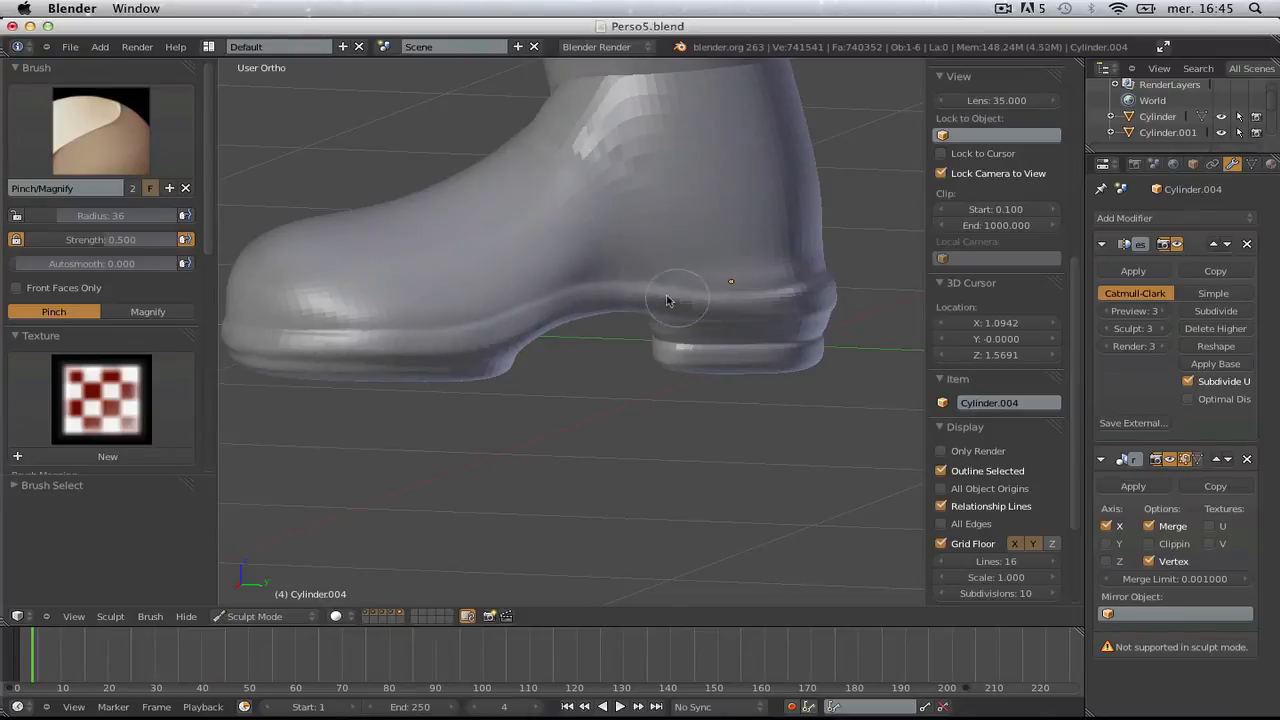
{"action": "middle_click_drag", "start_coordinate": [772, 295], "coordinate": [620, 300]}
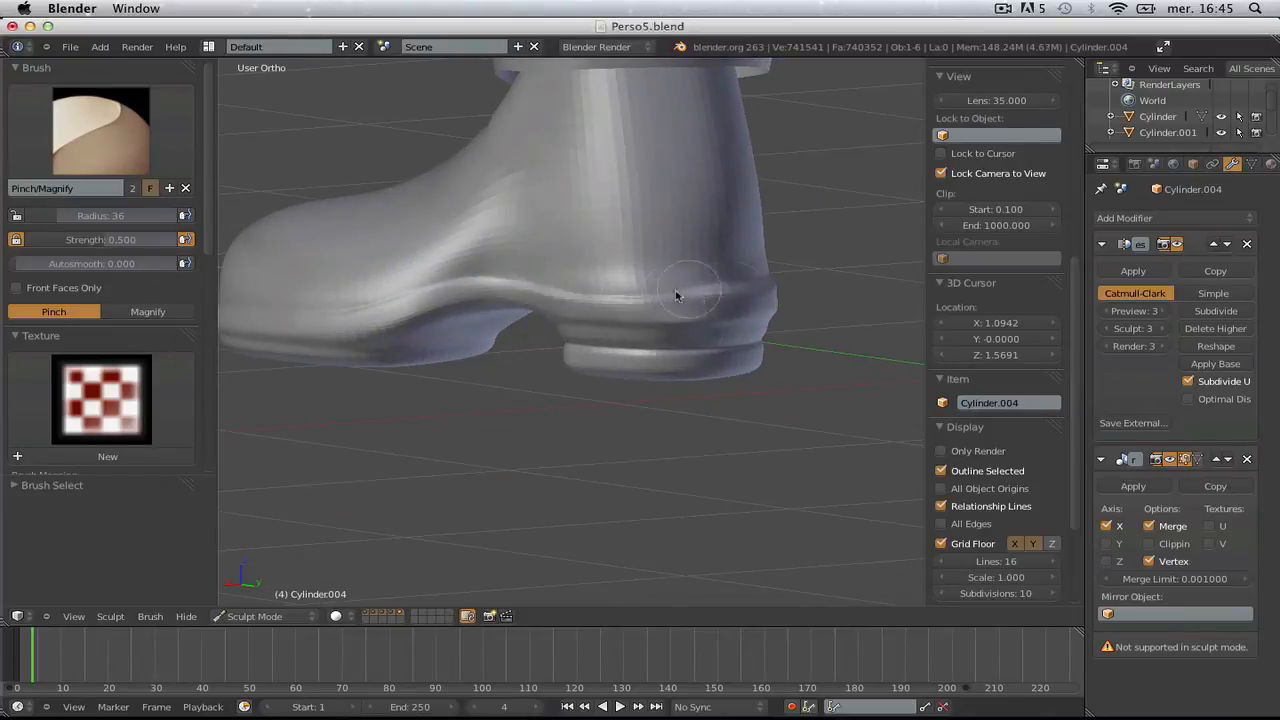
{"action": "middle_click_drag", "start_coordinate": [787, 286], "coordinate": [594, 268]}
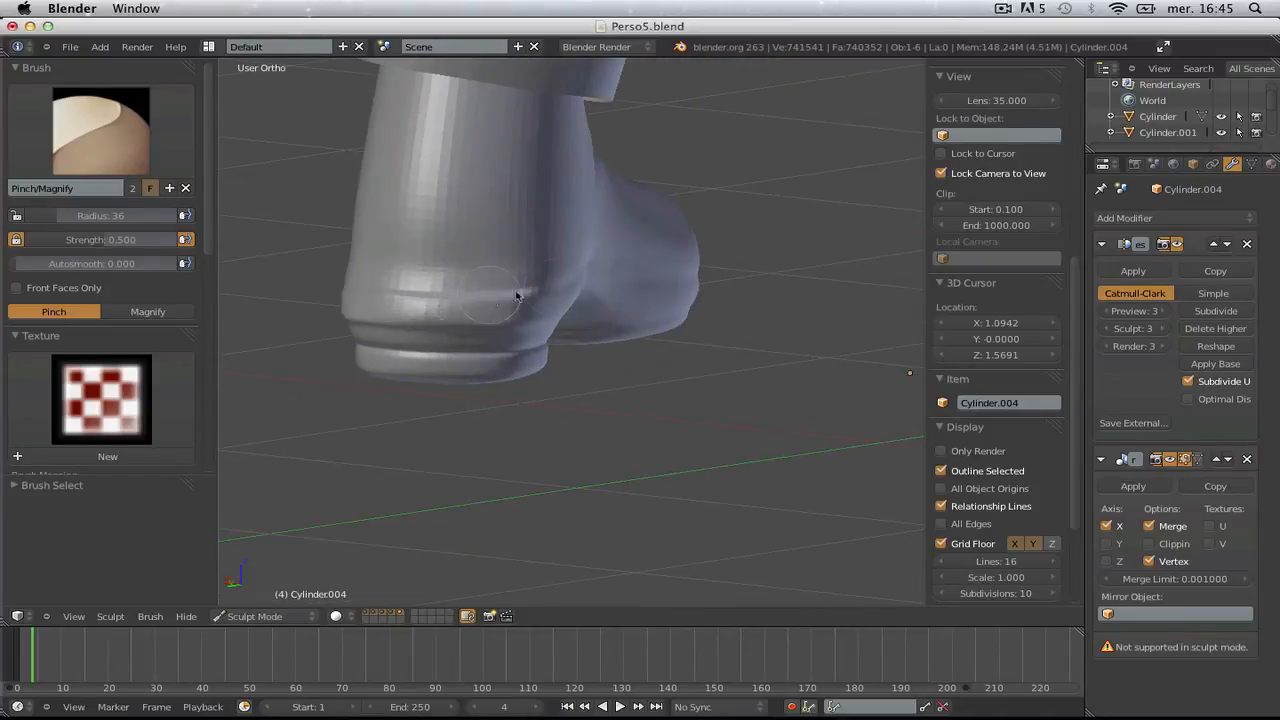
{"action": "middle_click_drag", "start_coordinate": [517, 296], "coordinate": [422, 274]}
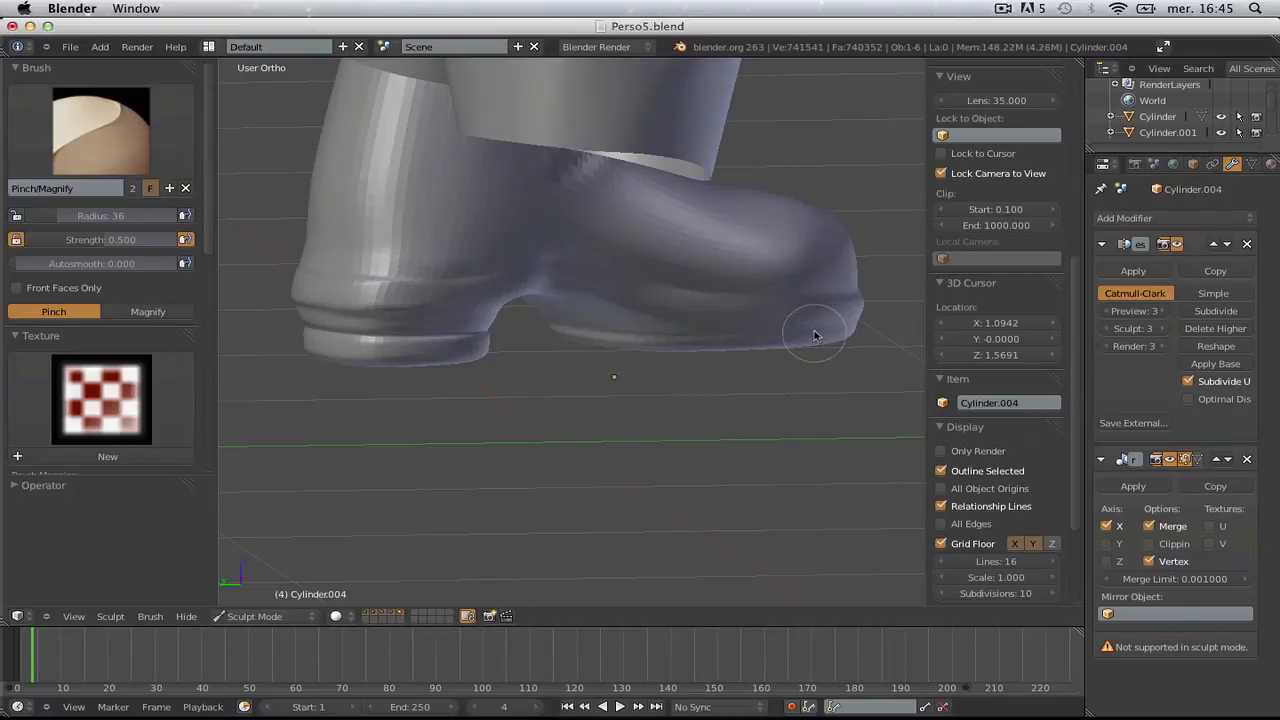
- Increase the Pinch brush radius to 62 and tighten the grooves above the boot's sole and heel block
{"action": "scroll", "coordinate": [846, 294], "scroll_direction": "down", "scroll_amount": 5}
{"action": "middle_click_drag", "start_coordinate": [837, 281], "coordinate": [549, 227]}
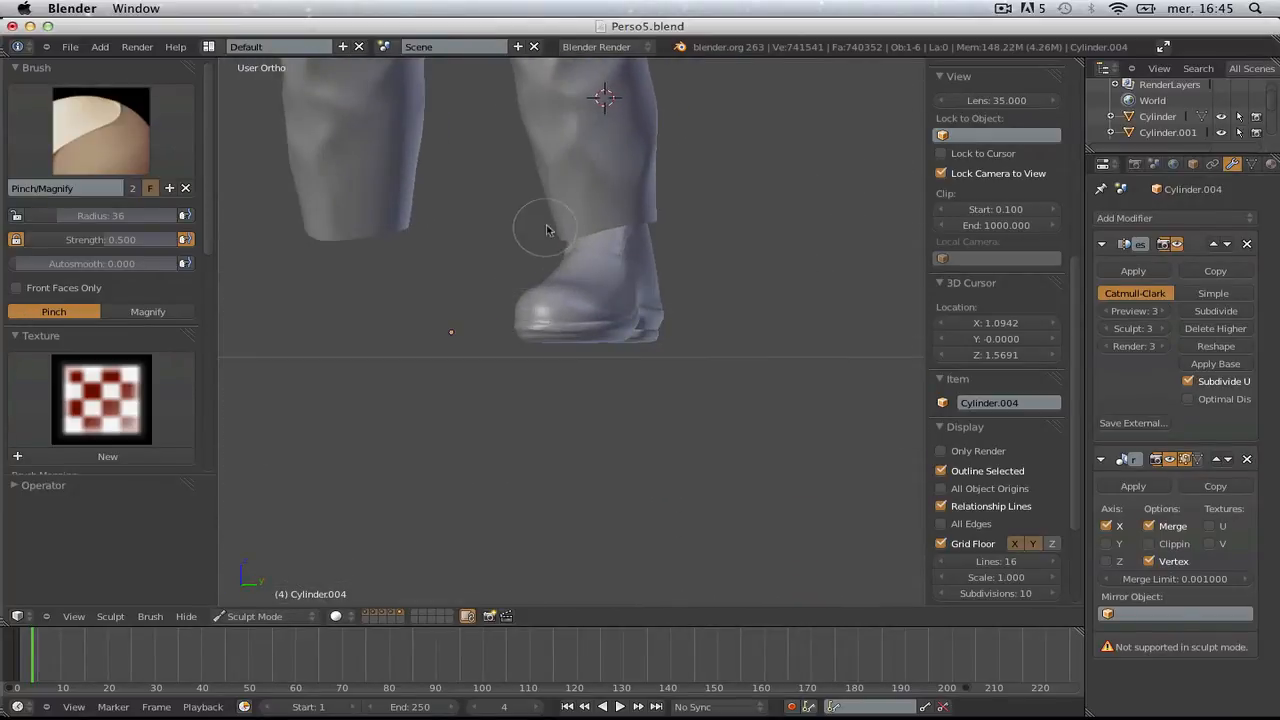
{"action": "scroll", "coordinate": [566, 416], "scroll_direction": "up", "scroll_amount": 10}
{"action": "key", "text": "f"}
{"action": "left_click", "coordinate": [400, 347]}
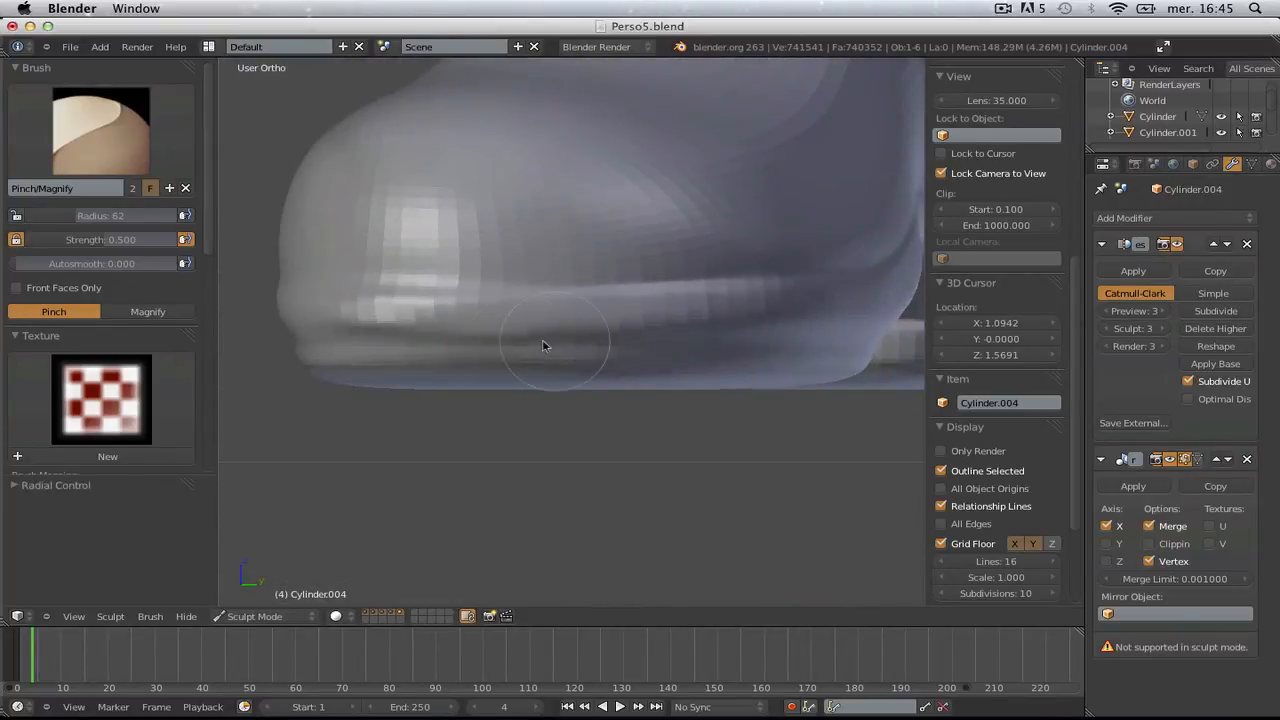
{"action": "scroll", "coordinate": [797, 340], "scroll_direction": "down", "scroll_amount": 3}
{"action": "middle_click_drag", "start_coordinate": [797, 340], "coordinate": [600, 300]}
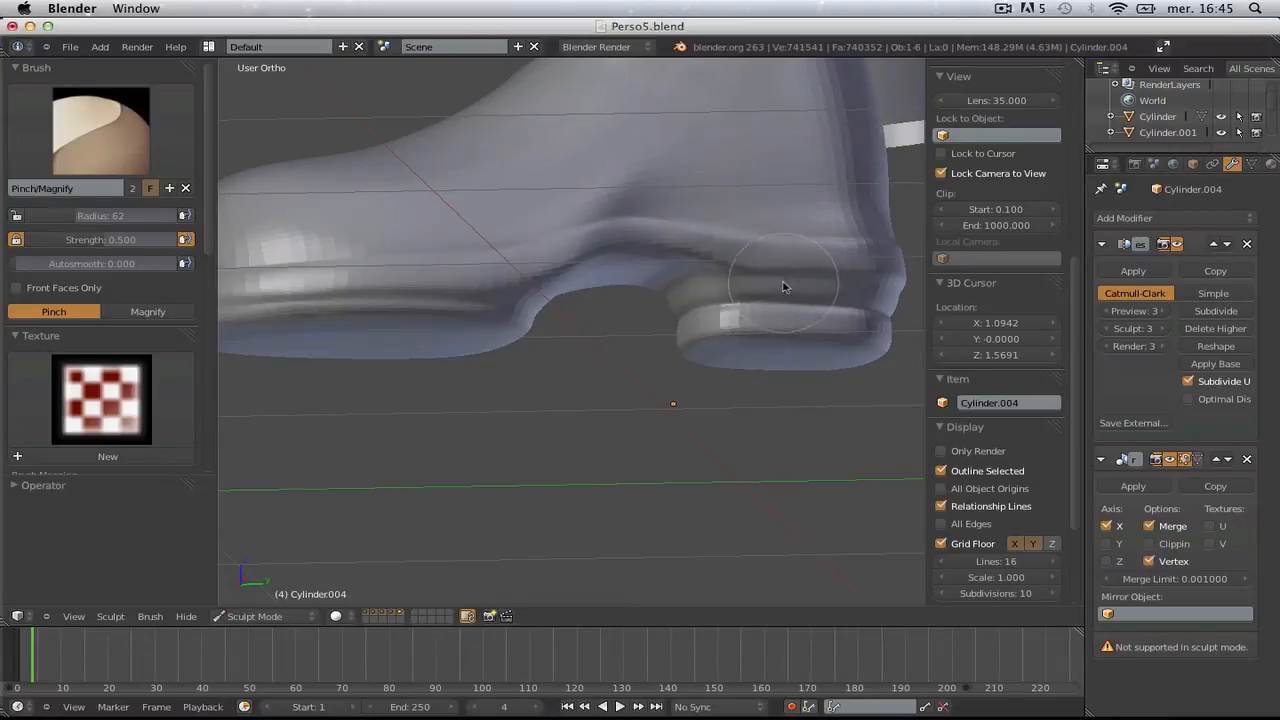
{"action": "middle_click_drag", "start_coordinate": [786, 283], "coordinate": [373, 311]}
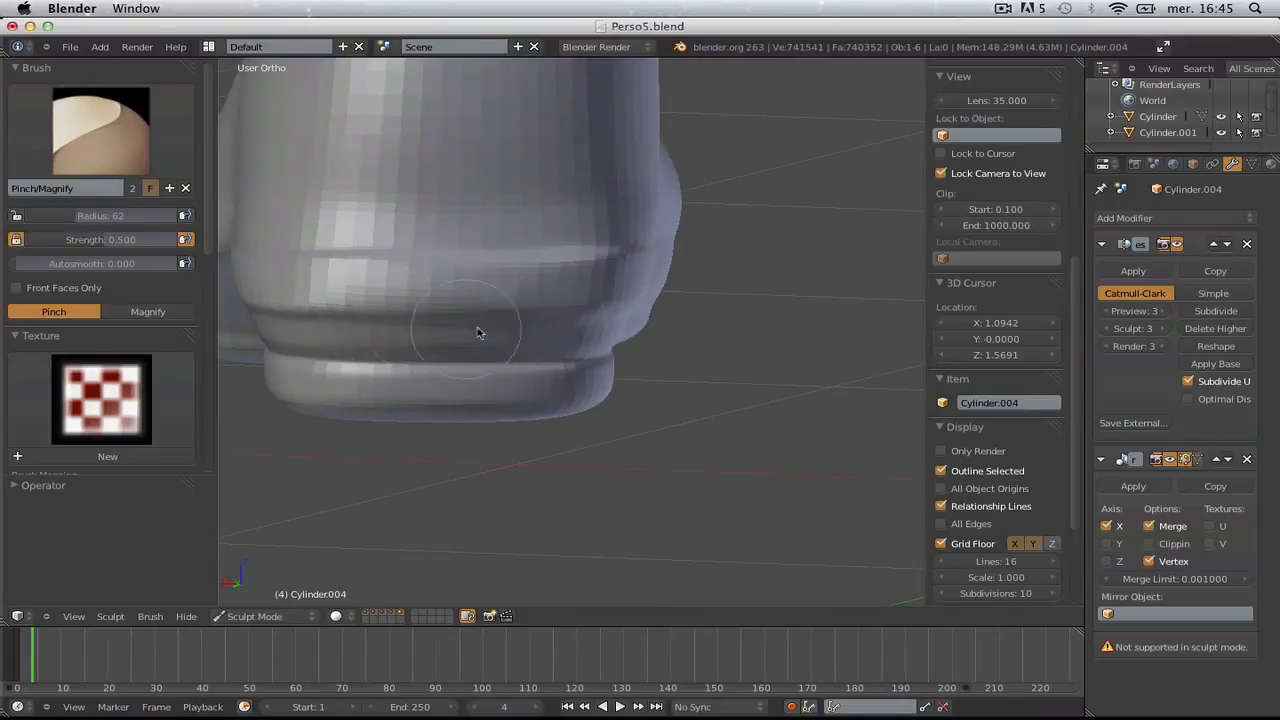
{"action": "middle_click_drag", "start_coordinate": [478, 332], "coordinate": [351, 286]}
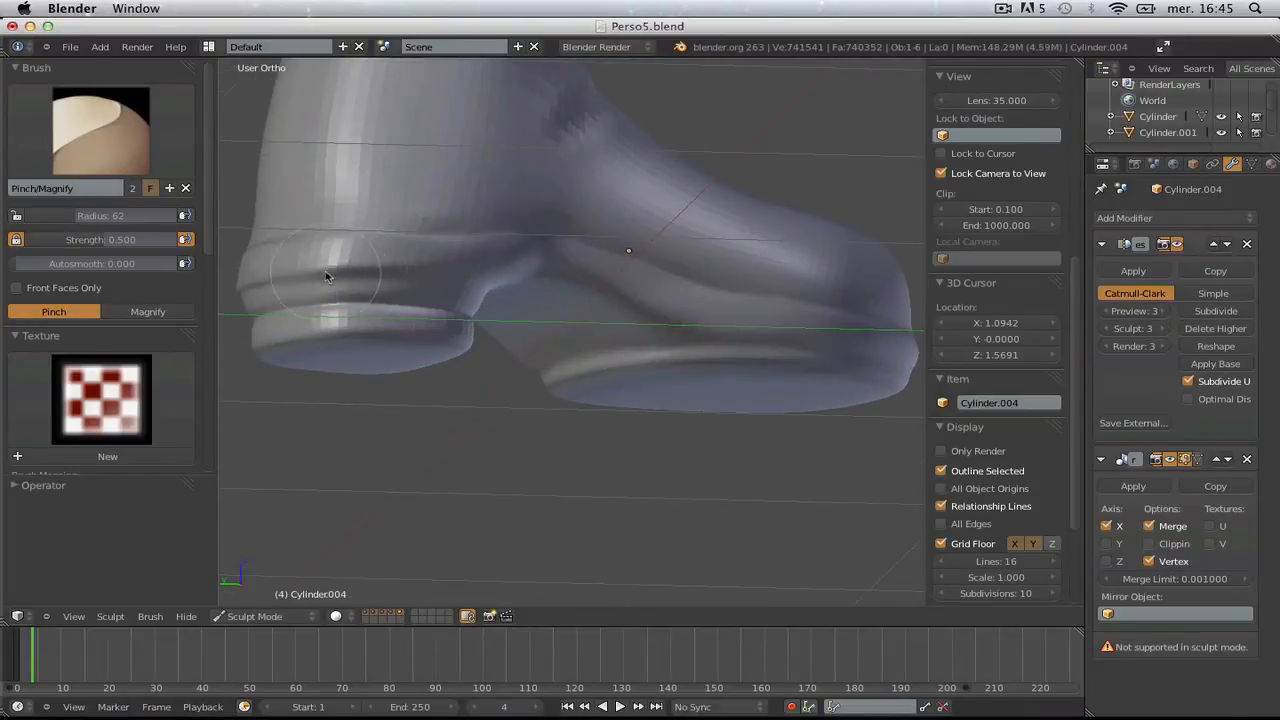
- Examine the sharpened boot's toe, instep and shaft beneath the trouser hem from several angles
{"action": "scroll", "coordinate": [600, 283], "scroll_direction": "down", "scroll_amount": 10}
{"action": "middle_click_drag", "start_coordinate": [654, 291], "coordinate": [374, 343]}
{"action": "scroll", "coordinate": [560, 335], "scroll_direction": "down", "scroll_amount": 4}
{"action": "middle_click_drag", "start_coordinate": [590, 340], "coordinate": [566, 316]}
{"action": "scroll", "coordinate": [640, 430], "scroll_direction": "up", "scroll_amount": 12}
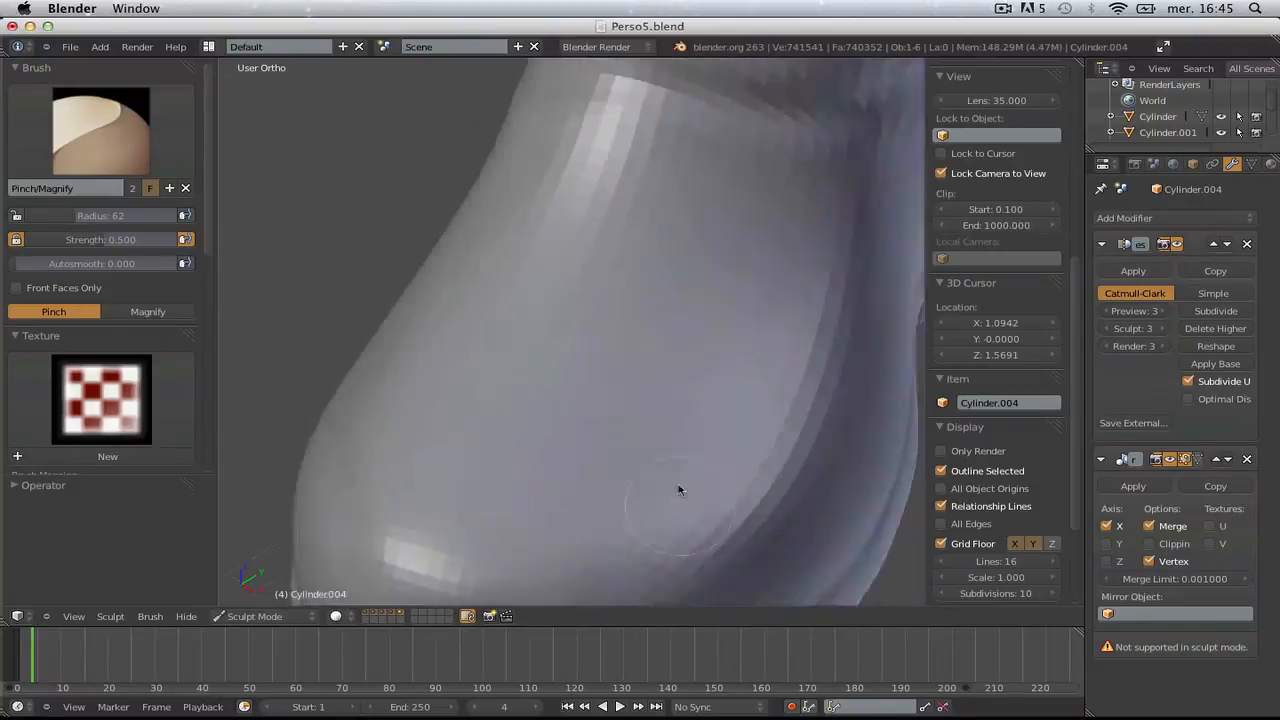
{"action": "scroll", "coordinate": [680, 491], "scroll_direction": "down", "scroll_amount": 7}
{"action": "middle_click_drag", "start_coordinate": [680, 491], "coordinate": [558, 381]}
{"action": "scroll", "coordinate": [642, 489], "scroll_direction": "up", "scroll_amount": 2}
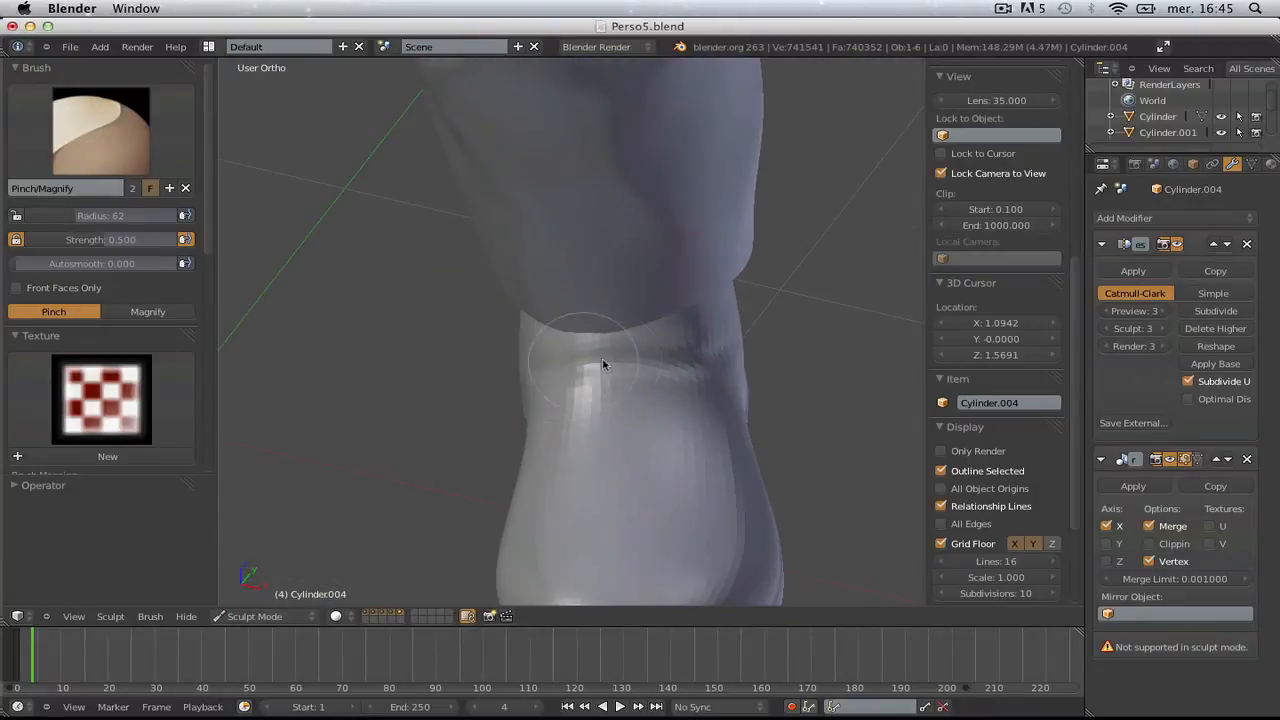
{"action": "scroll", "coordinate": [640, 300], "scroll_direction": "down", "scroll_amount": 7}
{"action": "middle_click_drag", "start_coordinate": [603, 246], "coordinate": [420, 330]}
{"action": "scroll", "coordinate": [549, 356], "scroll_direction": "down", "scroll_amount": 4}
- Return the boots to Object Mode in the front view, nudge them slightly sideways and deselect everything
{"action": "key", "text": "KP_1"}
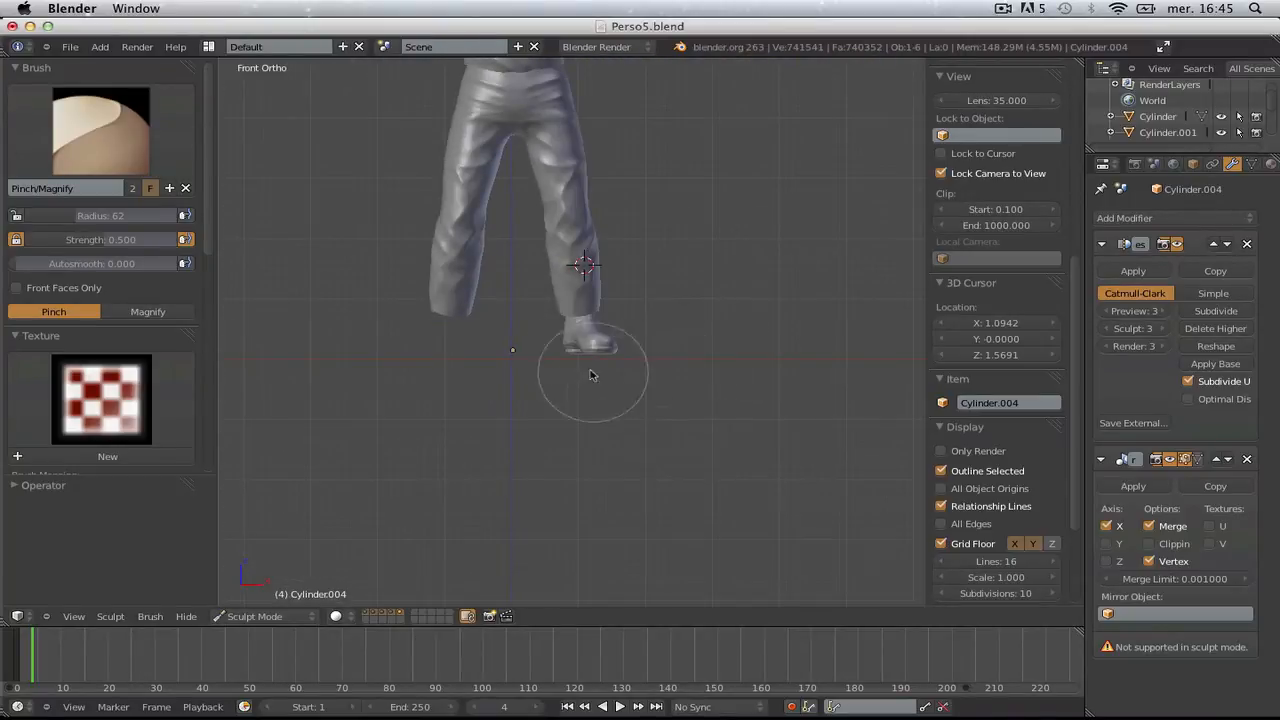
{"action": "left_click", "coordinate": [254, 616]}
{"action": "left_click", "coordinate": [260, 636]}
{"action": "scroll", "coordinate": [560, 400], "scroll_direction": "up", "scroll_amount": 5}
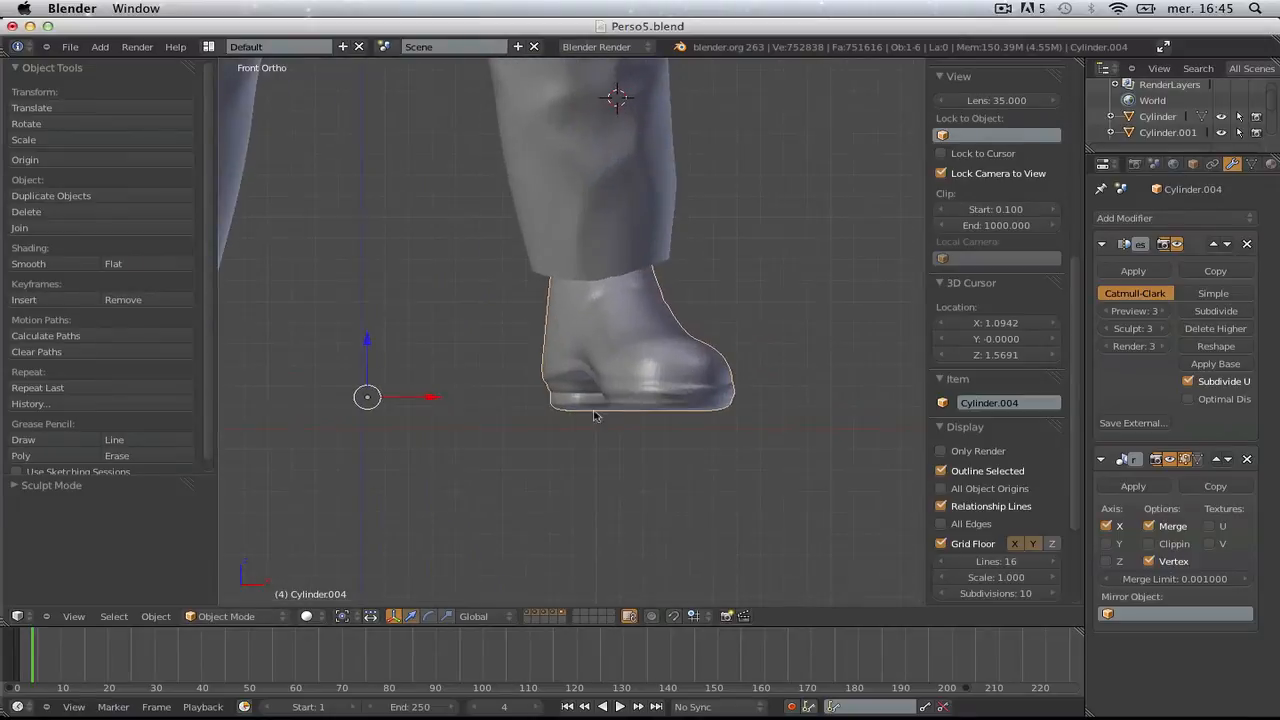
{"action": "scroll", "coordinate": [550, 410], "scroll_direction": "down", "scroll_amount": 3}
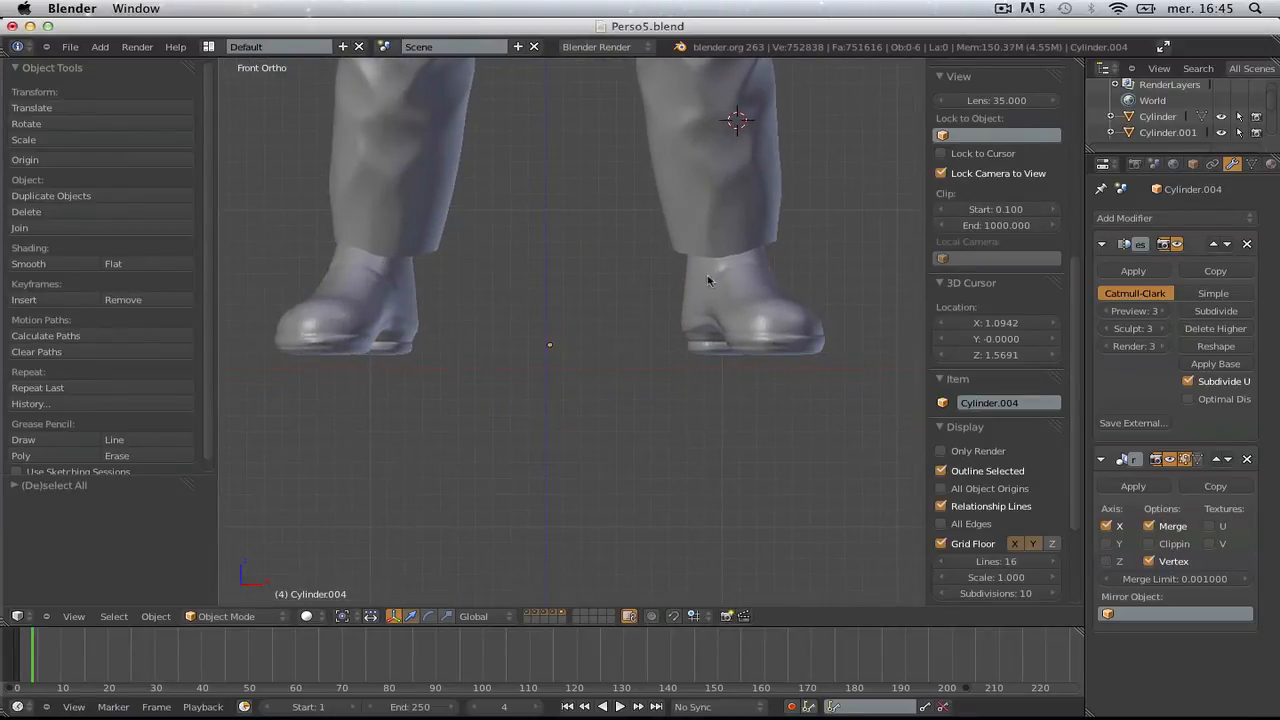
{"action": "right_click_drag", "start_coordinate": [707, 280], "coordinate": [712, 318]}
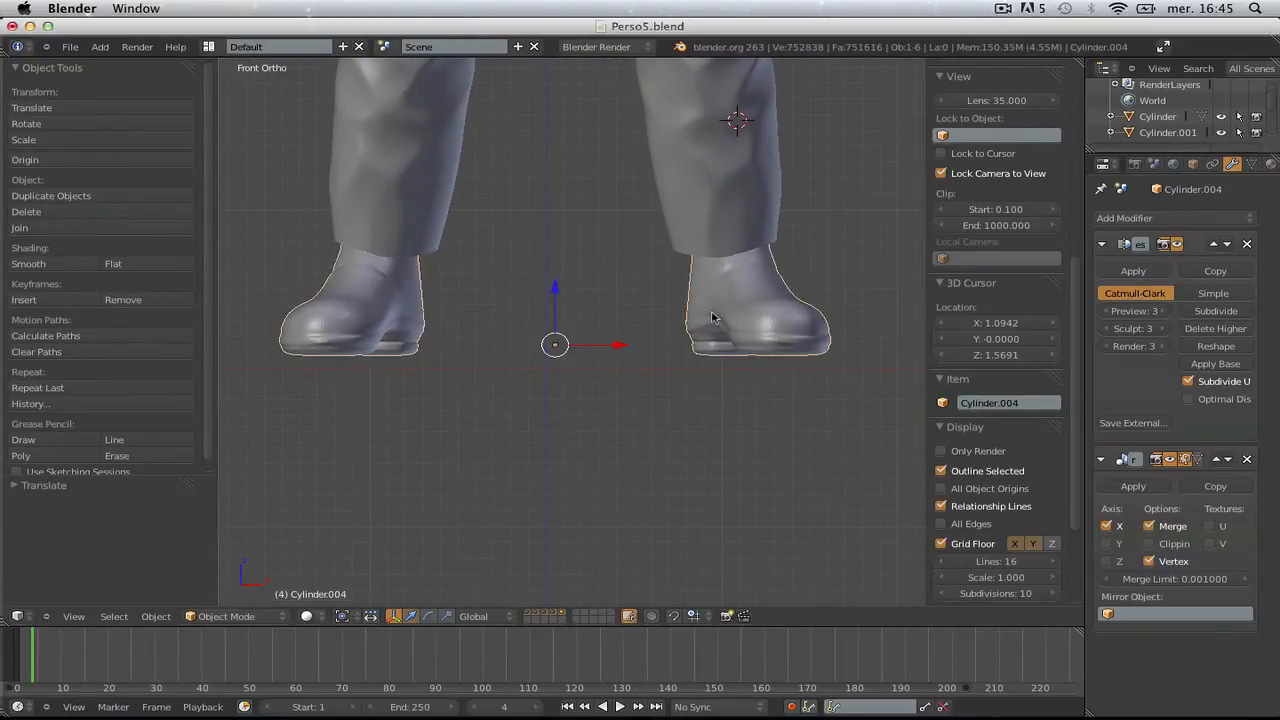
{"action": "key", "text": "a"}
{"action": "scroll", "coordinate": [628, 366], "scroll_direction": "down", "scroll_amount": 3}
{"action": "middle_click_drag", "start_coordinate": [563, 334], "coordinate": [309, 337]}
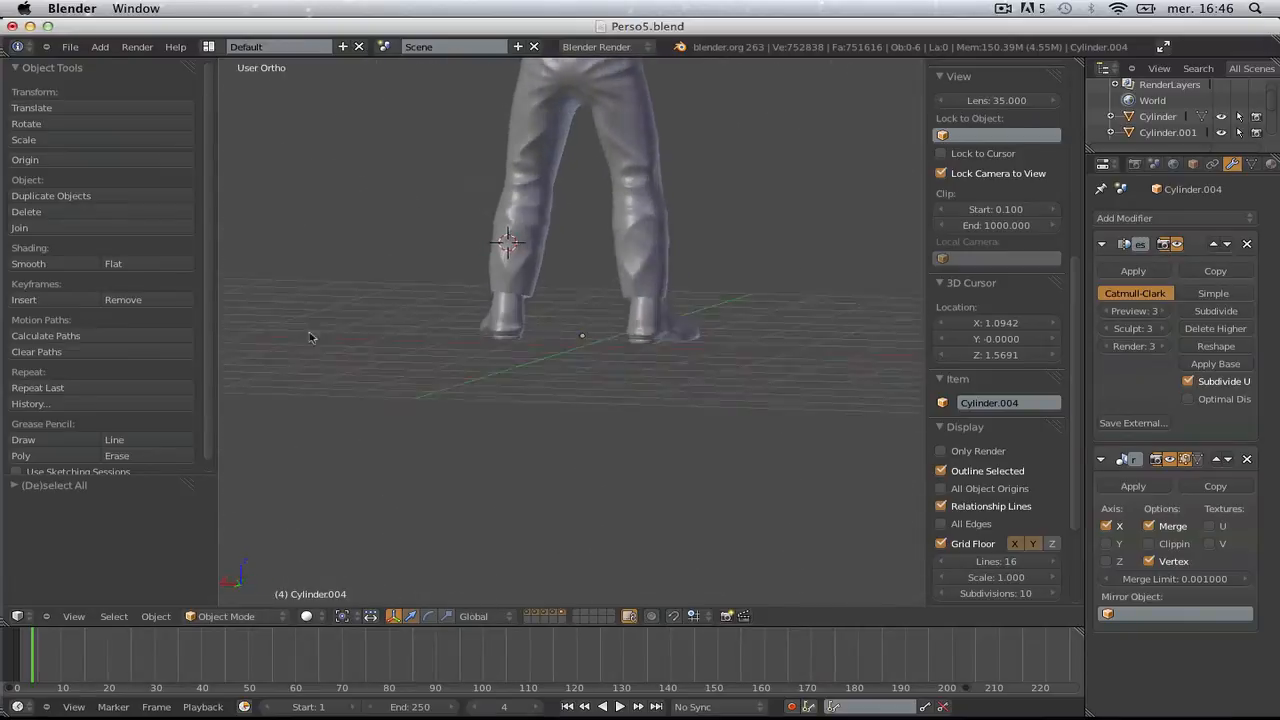
- Select the trousers in the back view and switch them to Sculpt Mode near the boot
{"action": "key", "text": "ctrl+KP_1"}
{"action": "right_click", "coordinate": [500, 250]}
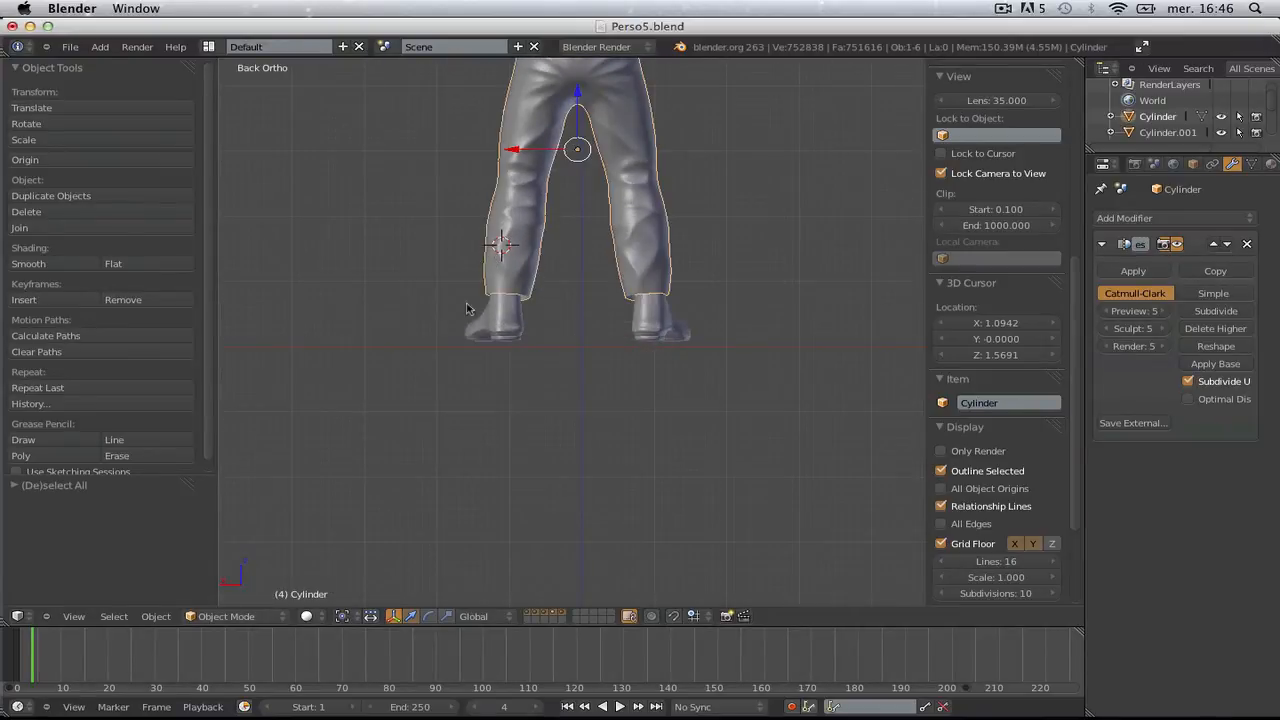
{"action": "key", "text": "KP_Decimal"}
{"action": "left_click", "coordinate": [230, 616]}
{"action": "left_click", "coordinate": [256, 566]}
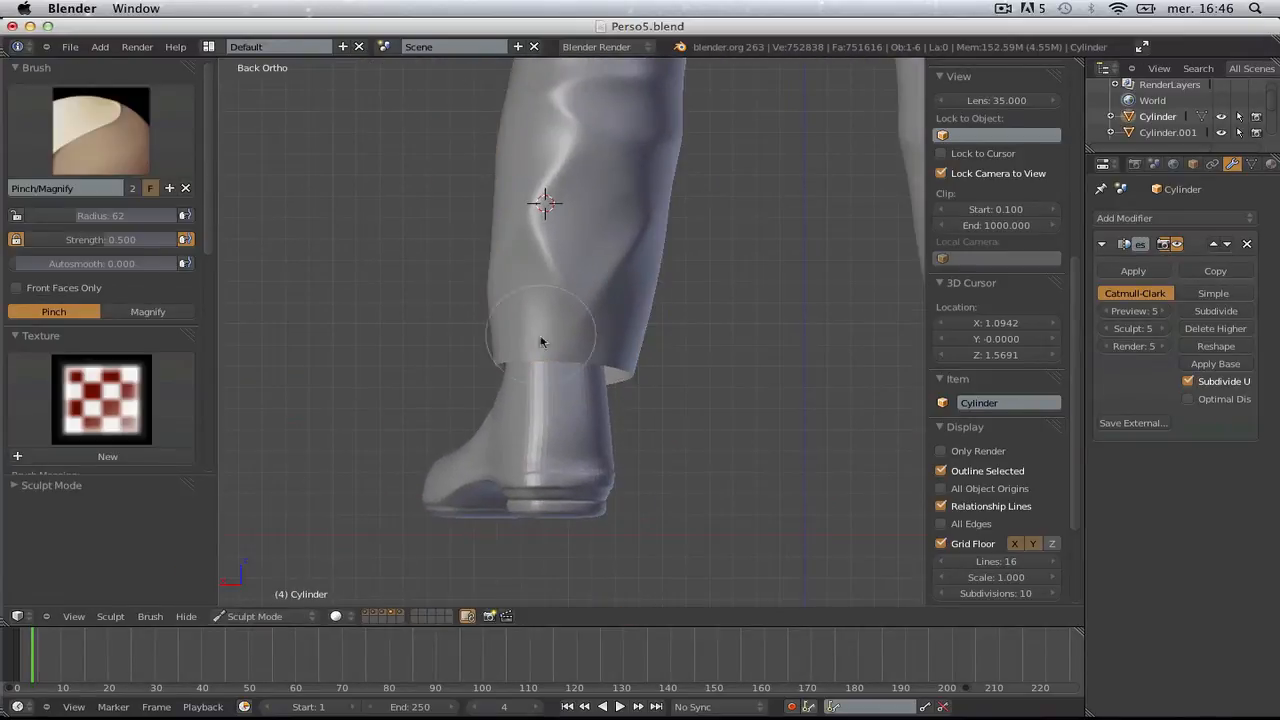
{"action": "scroll", "coordinate": [520, 380], "scroll_direction": "up", "scroll_amount": 2}
{"action": "middle_click_drag", "start_coordinate": [484, 400], "coordinate": [605, 398]}
{"action": "scroll", "coordinate": [536, 349], "scroll_direction": "down", "scroll_amount": 2}
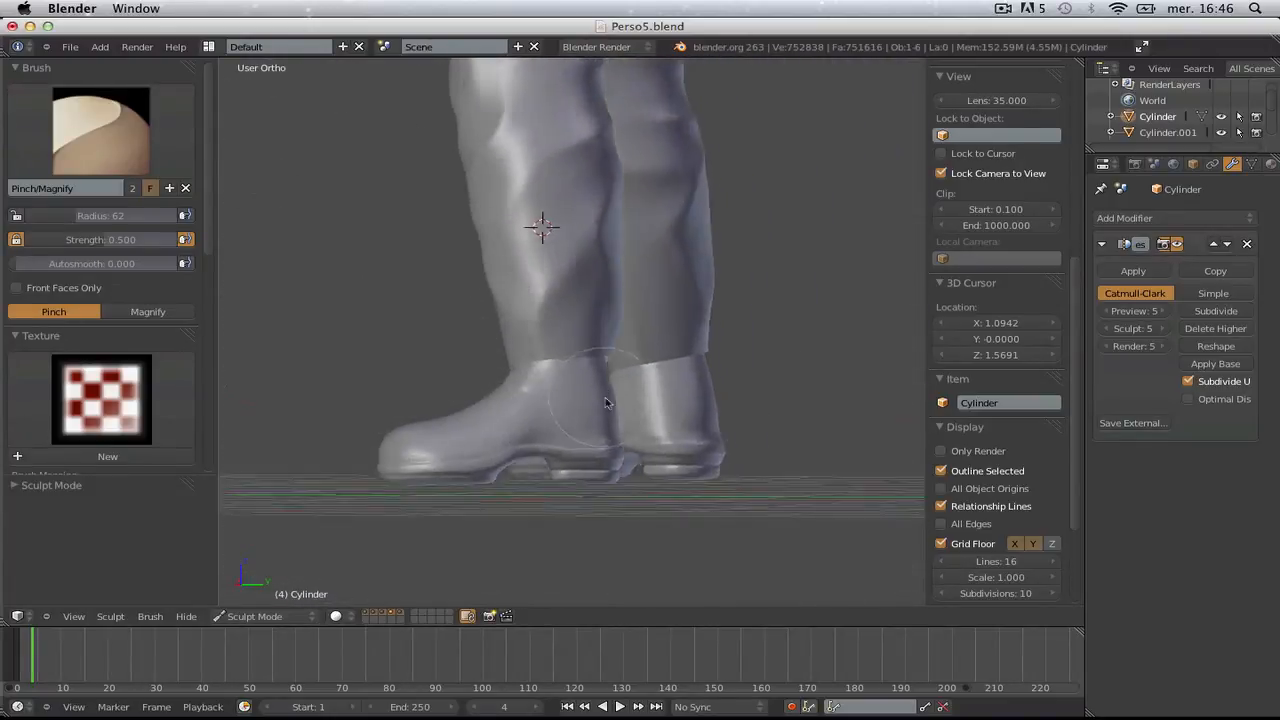
- Choose the Grab brush with a radius of 119 and view the trouser hem around the boot from below
{"action": "key", "text": "KP_3"}
{"action": "scroll", "coordinate": [636, 369], "scroll_direction": "up", "scroll_amount": 2}
{"action": "key", "text": "g"}
{"action": "key", "text": "f"}
{"action": "left_click", "coordinate": [706, 366]}
{"action": "mouse_move", "coordinate": [680, 377]}
{"action": "middle_mouse_down"}
{"action": "mouse_move", "coordinate": [569, 279]}
{"action": "mouse_move", "coordinate": [560, 220]}
{"action": "mouse_move", "coordinate": [571, 288]}
{"action": "middle_mouse_up"}
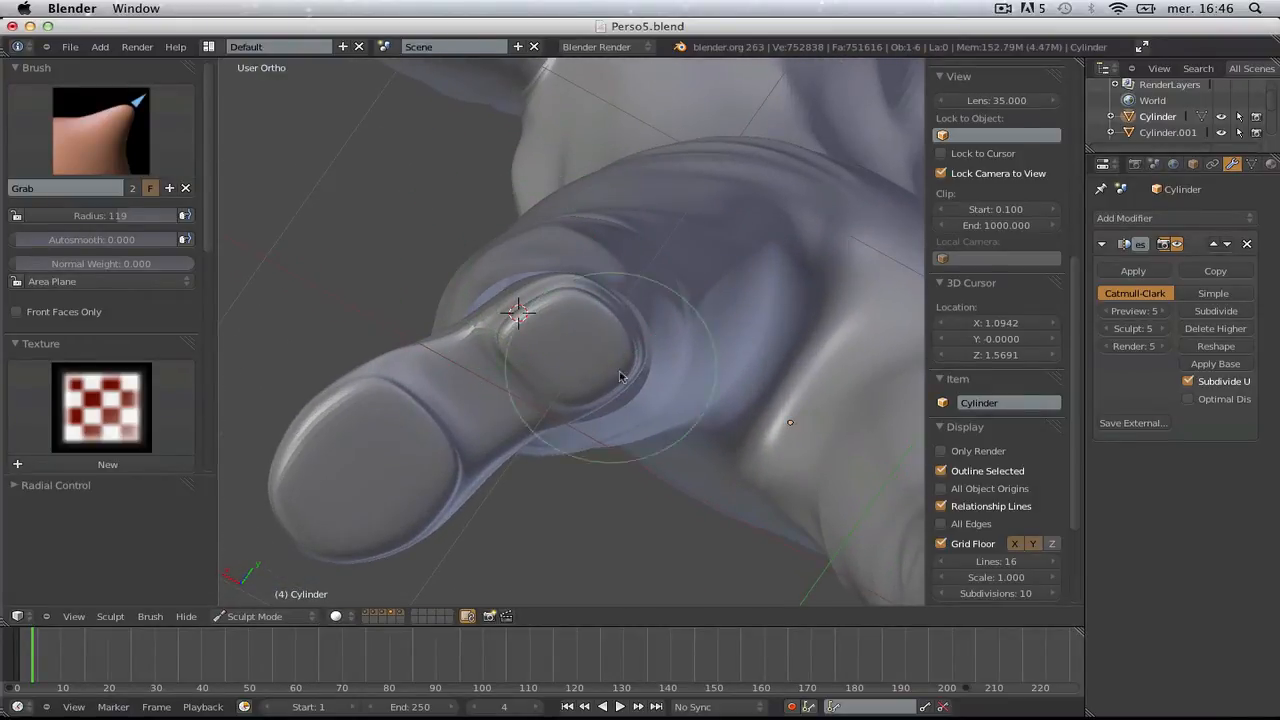
- Enlarge the Grab brush and try to pull the trouser hem away from the back of the boot
{"action": "mouse_move", "coordinate": [665, 430]}
{"action": "middle_mouse_down", "text": "ctrl"}
{"action": "mouse_move", "coordinate": [589, 288]}
{"action": "mouse_move", "coordinate": [386, 320]}
{"action": "middle_mouse_up", "text": "ctrl"}
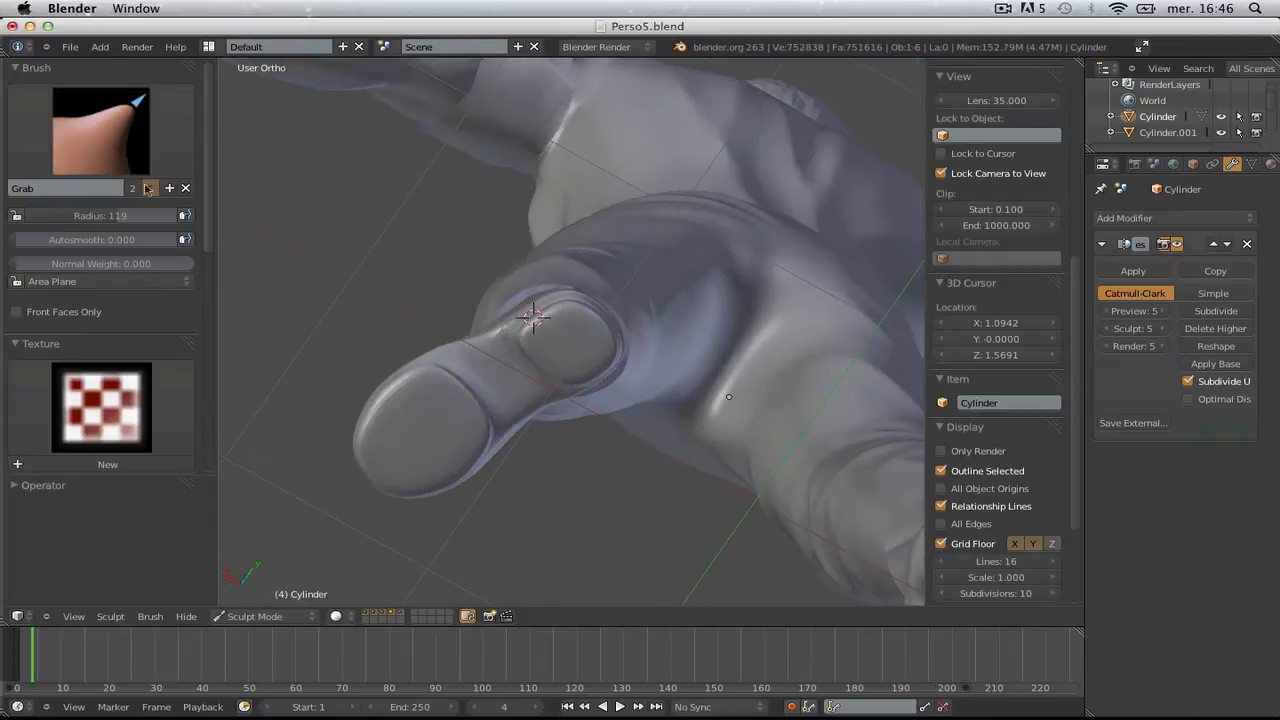
{"action": "left_click", "coordinate": [130, 160]}
{"action": "scroll", "coordinate": [150, 340], "scroll_direction": "down", "scroll_amount": 10}
{"action": "scroll", "coordinate": [543, 309], "scroll_direction": "up", "scroll_amount": 2}
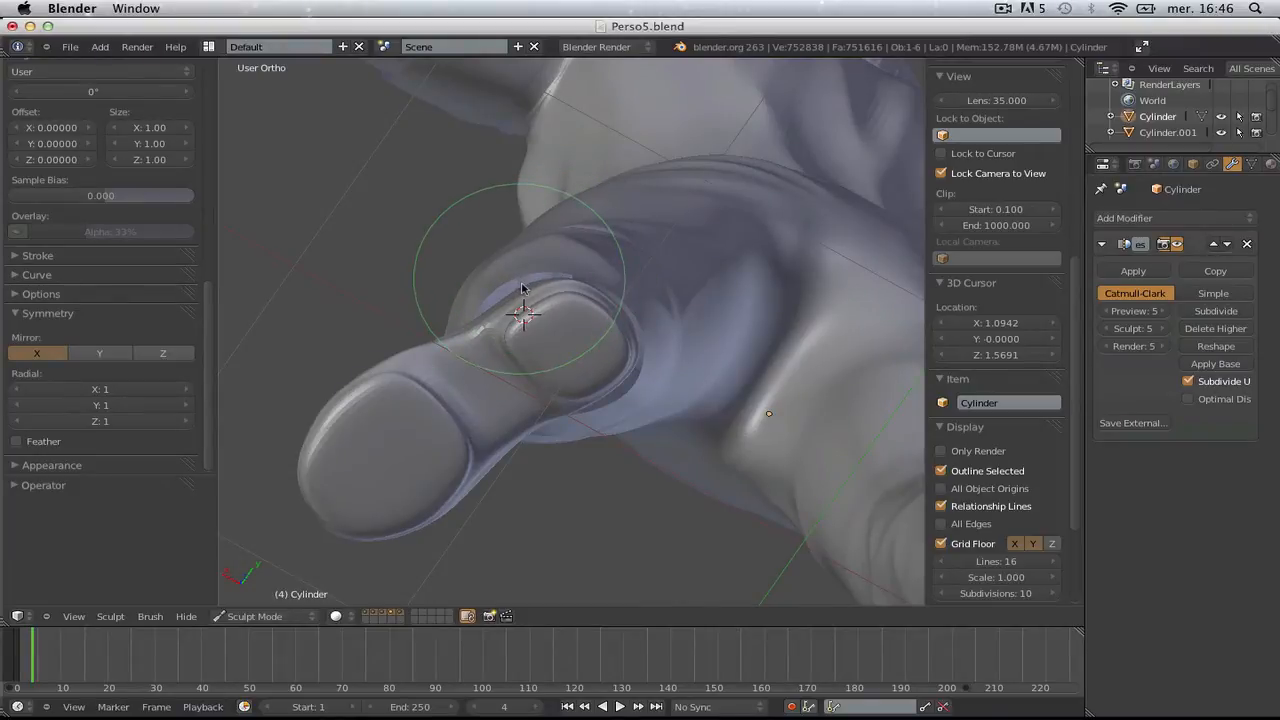
{"action": "mouse_move", "coordinate": [533, 300]}
{"action": "middle_mouse_down"}
{"action": "mouse_move", "coordinate": [537, 273]}
{"action": "mouse_move", "coordinate": [494, 254]}
{"action": "mouse_move", "coordinate": [526, 403]}
{"action": "mouse_move", "coordinate": [760, 411]}
{"action": "mouse_move", "coordinate": [624, 352]}
{"action": "mouse_move", "coordinate": [631, 271]}
{"action": "middle_mouse_up"}
{"action": "scroll", "coordinate": [505, 240], "scroll_direction": "down", "scroll_amount": 3}
{"action": "scroll", "coordinate": [625, 290], "scroll_direction": "up", "scroll_amount": 4}
{"action": "middle_click_drag", "start_coordinate": [617, 317], "coordinate": [637, 271]}
{"action": "key", "text": "f"}
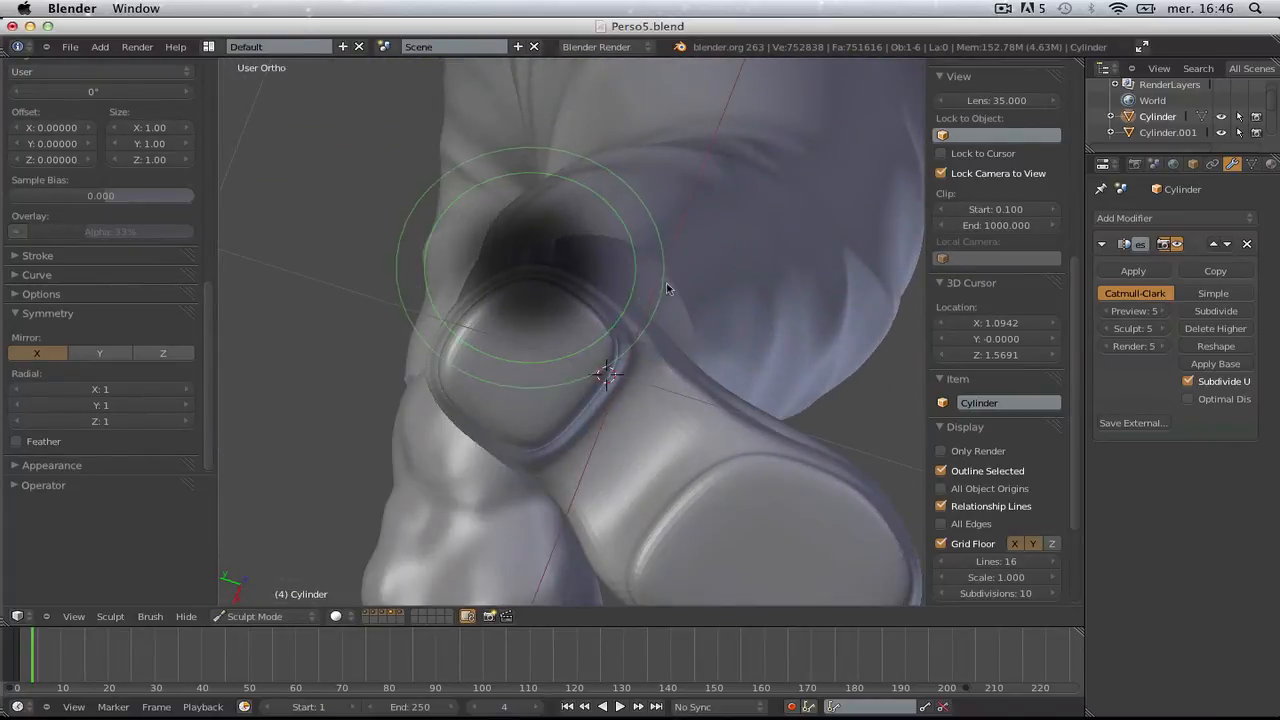
{"action": "left_click", "coordinate": [667, 289]}
{"action": "mouse_move", "coordinate": [645, 268]}
{"action": "left_mouse_down"}
{"action": "mouse_move", "coordinate": [648, 250]}
{"action": "mouse_move", "coordinate": [660, 305]}
{"action": "mouse_move", "coordinate": [686, 330]}
{"action": "mouse_move", "coordinate": [700, 318]}
{"action": "mouse_move", "coordinate": [634, 243]}
{"action": "mouse_move", "coordinate": [623, 251]}
{"action": "mouse_move", "coordinate": [634, 257]}
{"action": "left_mouse_up"}
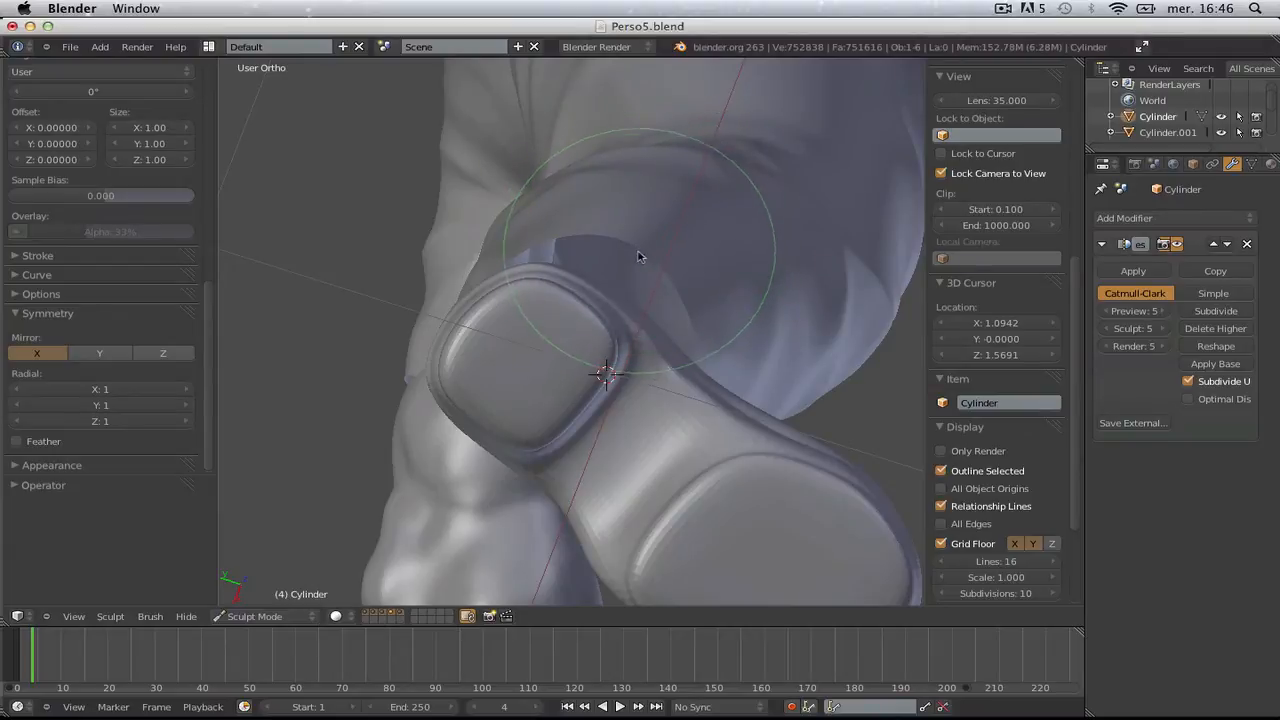
- Narrow the hem loop of the character's left trouser leg in the front-view mesh and shift it about 0.037 along X to centre it on the boot
{"action": "key", "text": "Tab"}
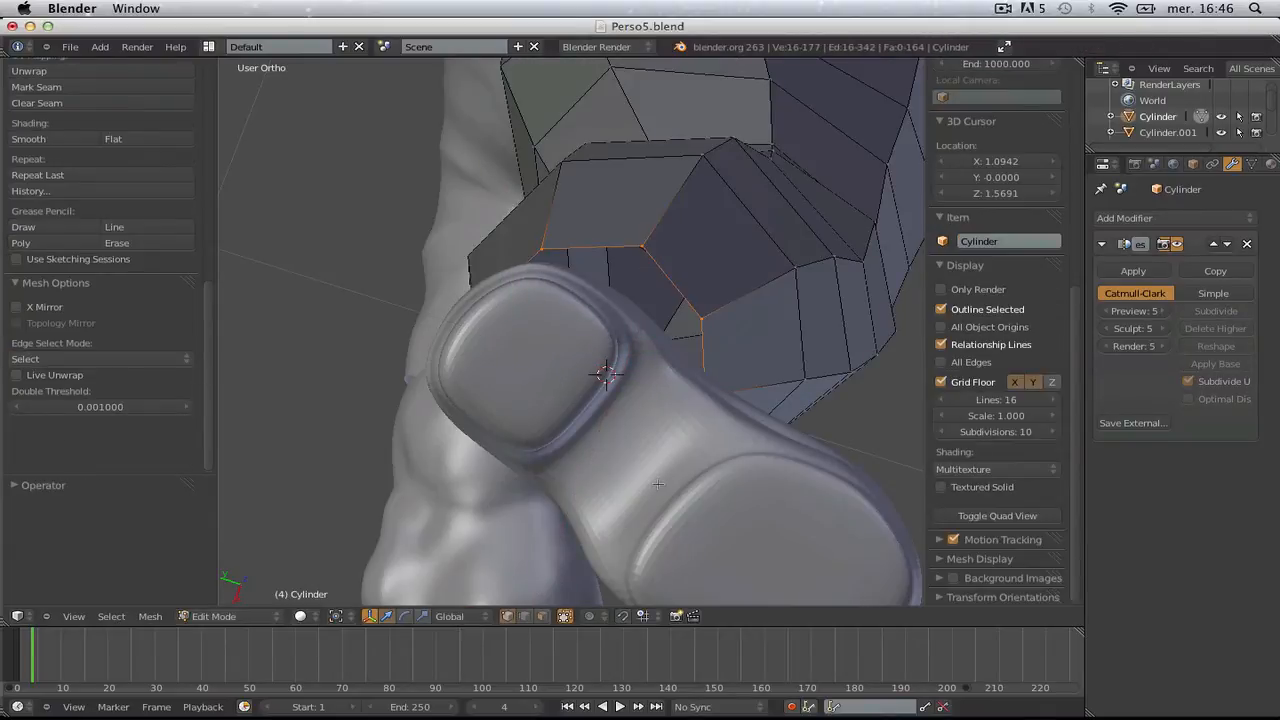
{"action": "key", "text": "KP_1"}
{"action": "key", "text": "z"}
{"action": "scroll", "coordinate": [600, 420], "scroll_direction": "down", "scroll_amount": 5}
{"action": "scroll", "coordinate": [586, 391], "scroll_direction": "up", "scroll_amount": 3}
{"action": "key", "text": "a"}
{"action": "key", "text": "b"}
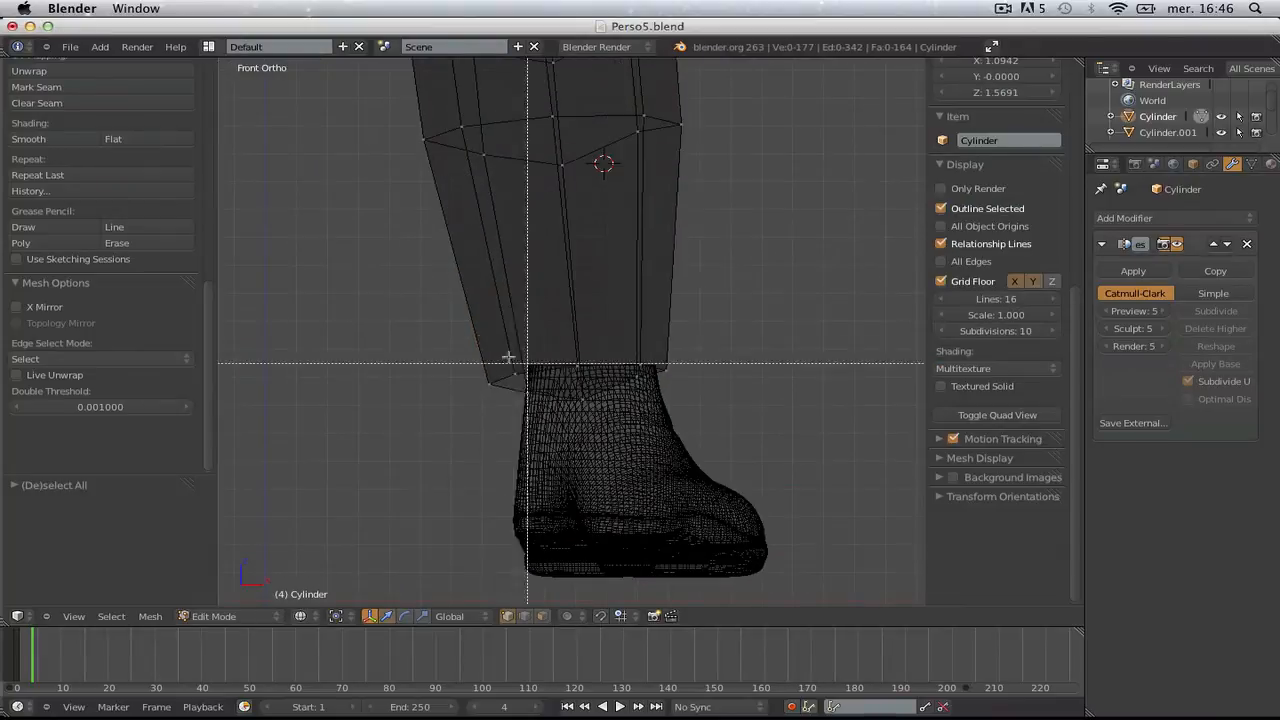
{"action": "left_click_drag", "start_coordinate": [450, 340], "coordinate": [723, 452]}
{"action": "scroll", "coordinate": [723, 452], "scroll_direction": "up", "scroll_amount": 4}
{"action": "key", "text": "s"}
{"action": "left_click", "coordinate": [737, 414]}
{"action": "key", "text": "g"}
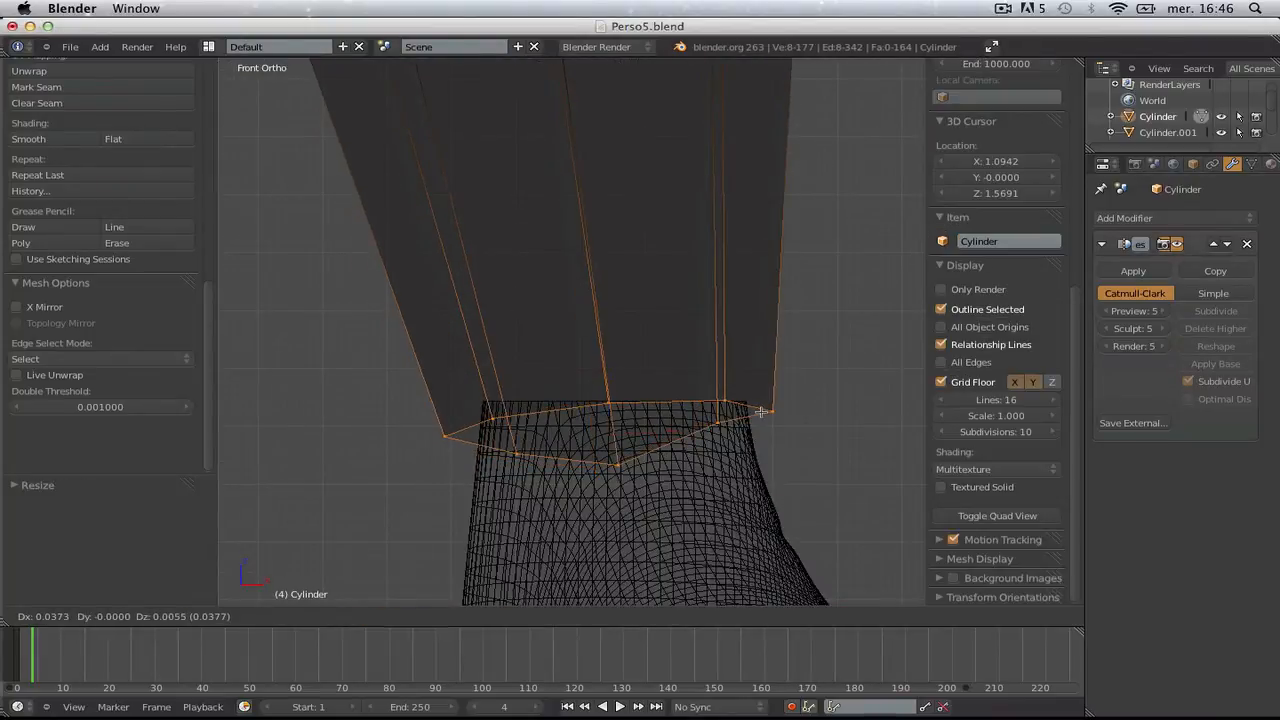
{"action": "left_click", "coordinate": [760, 410]}
{"action": "key", "text": "z"}
{"action": "scroll", "coordinate": [760, 414], "scroll_direction": "down", "scroll_amount": 4}
{"action": "key", "text": "Tab"}
- Pull the sculpted hem edge around the boot with the Grab brush from below
{"action": "scroll", "coordinate": [757, 420], "scroll_direction": "down", "scroll_amount": 3}
{"action": "middle_click_drag", "start_coordinate": [754, 423], "coordinate": [623, 309]}
{"action": "scroll", "coordinate": [623, 309], "scroll_direction": "up", "scroll_amount": 7}
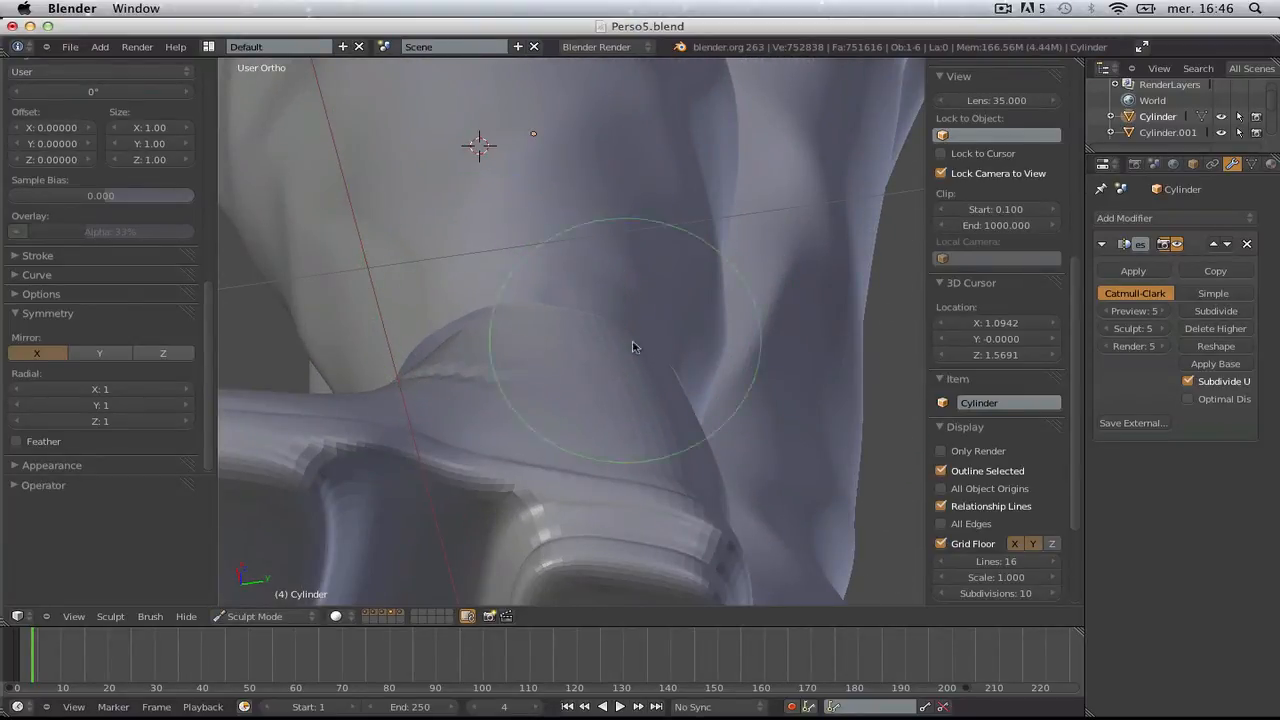
{"action": "middle_click_drag", "start_coordinate": [632, 347], "coordinate": [600, 290]}
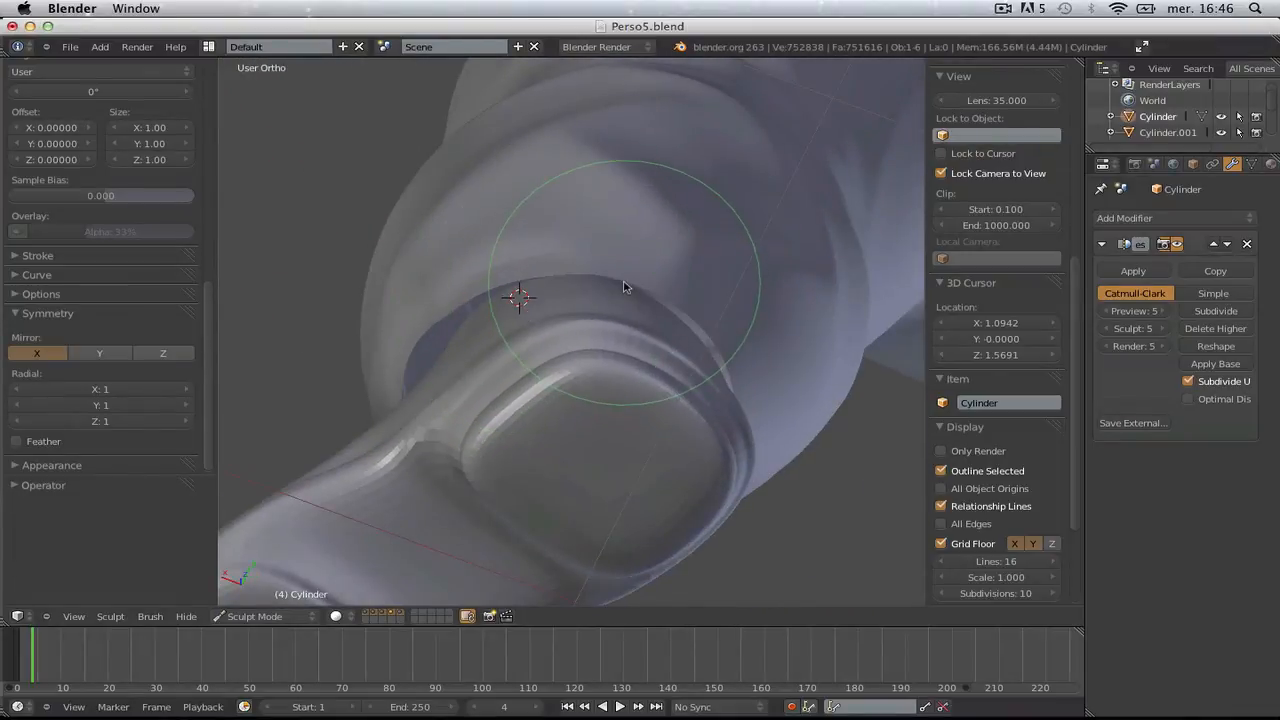
{"action": "left_click_drag", "start_coordinate": [625, 282], "coordinate": [597, 273]}
{"action": "middle_click_drag", "start_coordinate": [597, 264], "coordinate": [631, 329], "text": "ctrl"}
{"action": "key", "text": "KP_1"}
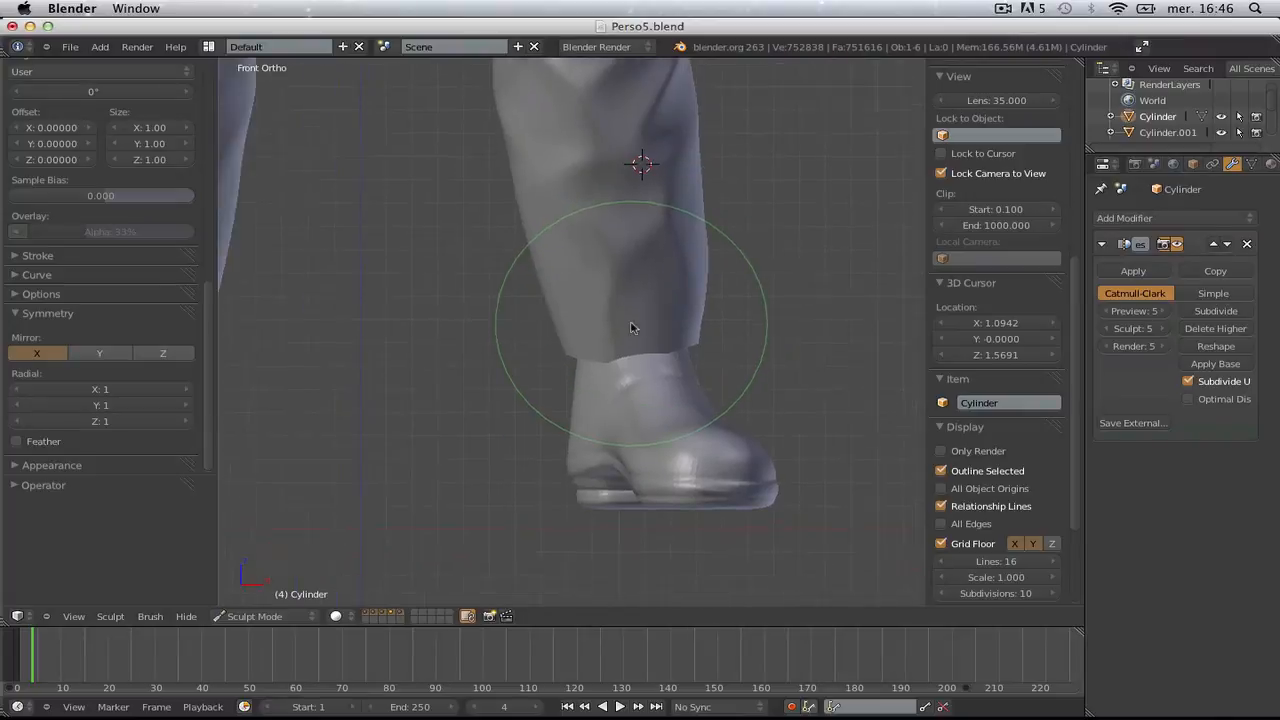
- Lower the front hem vertices of both trouser legs over the boots' insteps in the right-view mesh and return to Sculpt Mode
{"action": "middle_click_drag", "start_coordinate": [714, 424], "coordinate": [651, 431]}
{"action": "scroll", "coordinate": [651, 431], "scroll_direction": "up", "scroll_amount": 3}
{"action": "key", "text": "Tab"}
{"action": "key", "text": "a"}
{"action": "key", "text": "KP_3"}
{"action": "scroll", "coordinate": [604, 414], "scroll_direction": "up", "scroll_amount": 3}
{"action": "key", "text": "z"}
{"action": "key", "text": "b"}
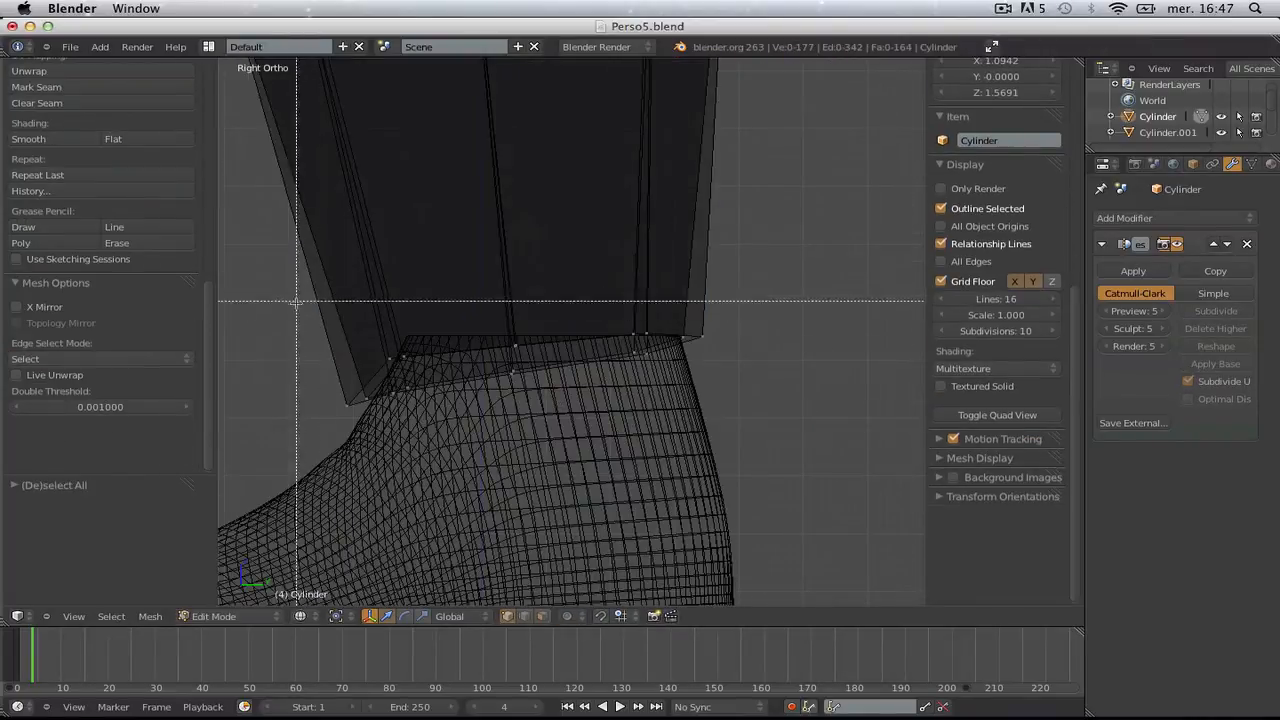
{"action": "left_click_drag", "start_coordinate": [297, 303], "coordinate": [426, 443]}
{"action": "key", "text": "g"}
{"action": "left_click", "coordinate": [406, 483]}
{"action": "key", "text": "z"}
{"action": "key", "text": "Tab"}
{"action": "scroll", "coordinate": [436, 459], "scroll_direction": "down", "scroll_amount": 7}
{"action": "key", "text": "a"}
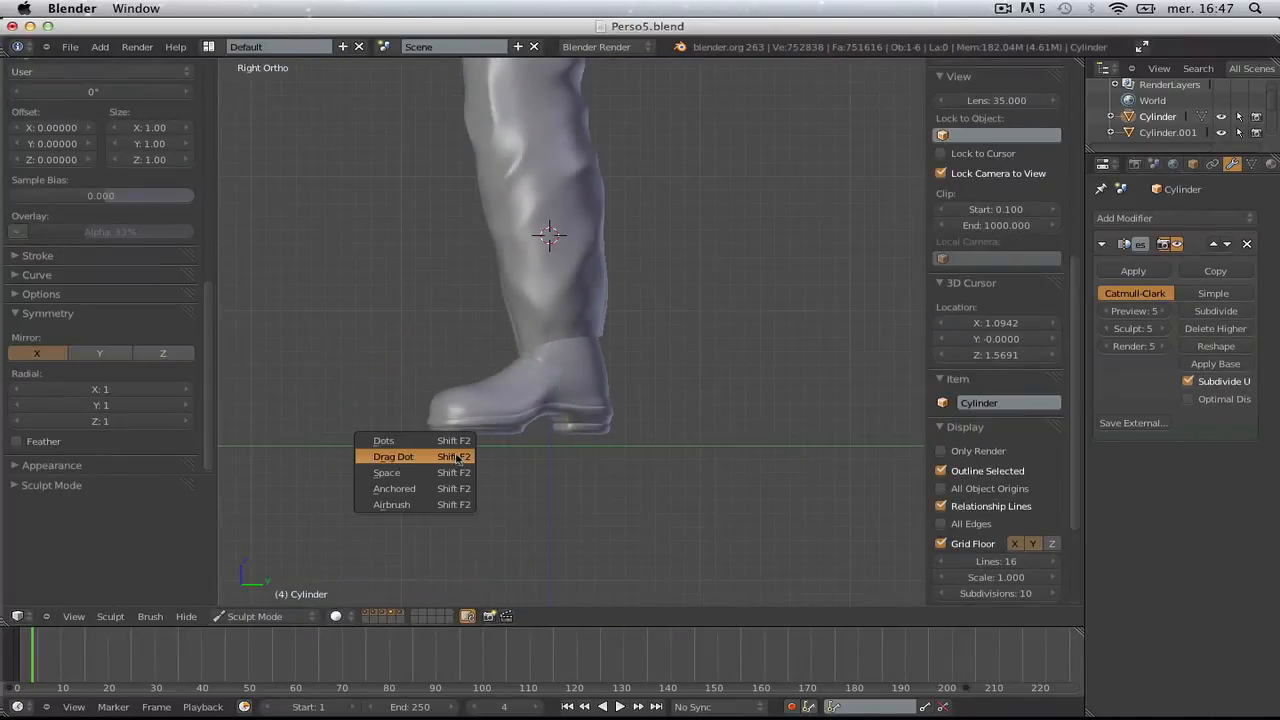
- Compare the low-poly and sculpted hem in the front view and reduce the Grab brush radius to 120
{"action": "middle_click_drag", "start_coordinate": [586, 416], "coordinate": [793, 463]}
{"action": "key", "text": "KP_1"}
{"action": "scroll", "coordinate": [793, 463], "scroll_direction": "up", "scroll_amount": 3}
{"action": "key", "text": "Tab"}
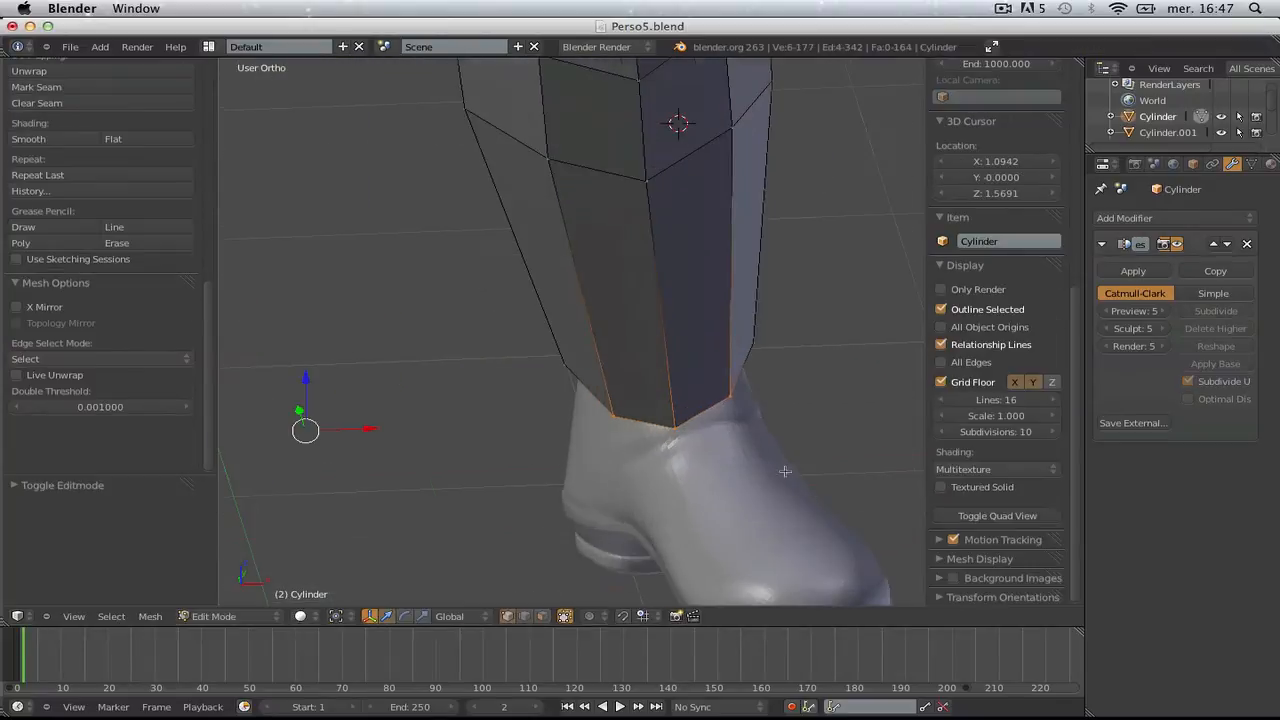
{"action": "key", "text": "Tab"}
{"action": "key", "text": "Tab"}
{"action": "key", "text": "Tab"}
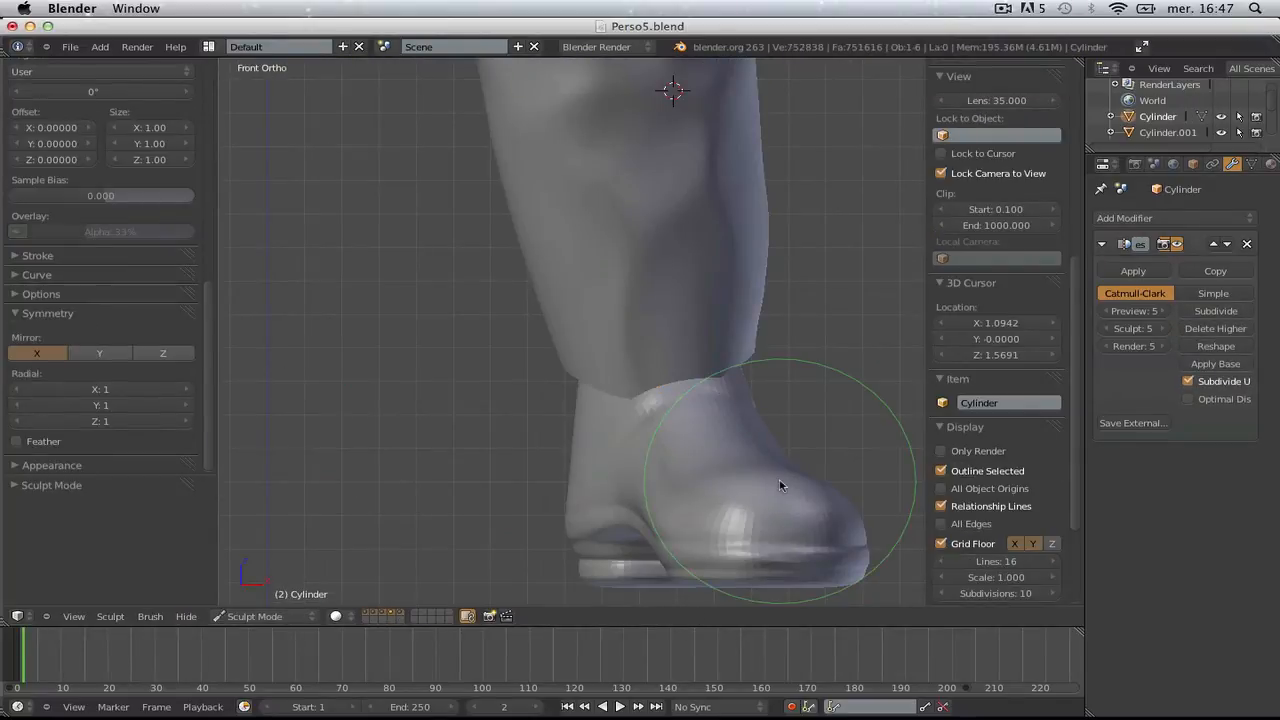
{"action": "key", "text": "f"}
{"action": "left_click", "coordinate": [612, 399]}
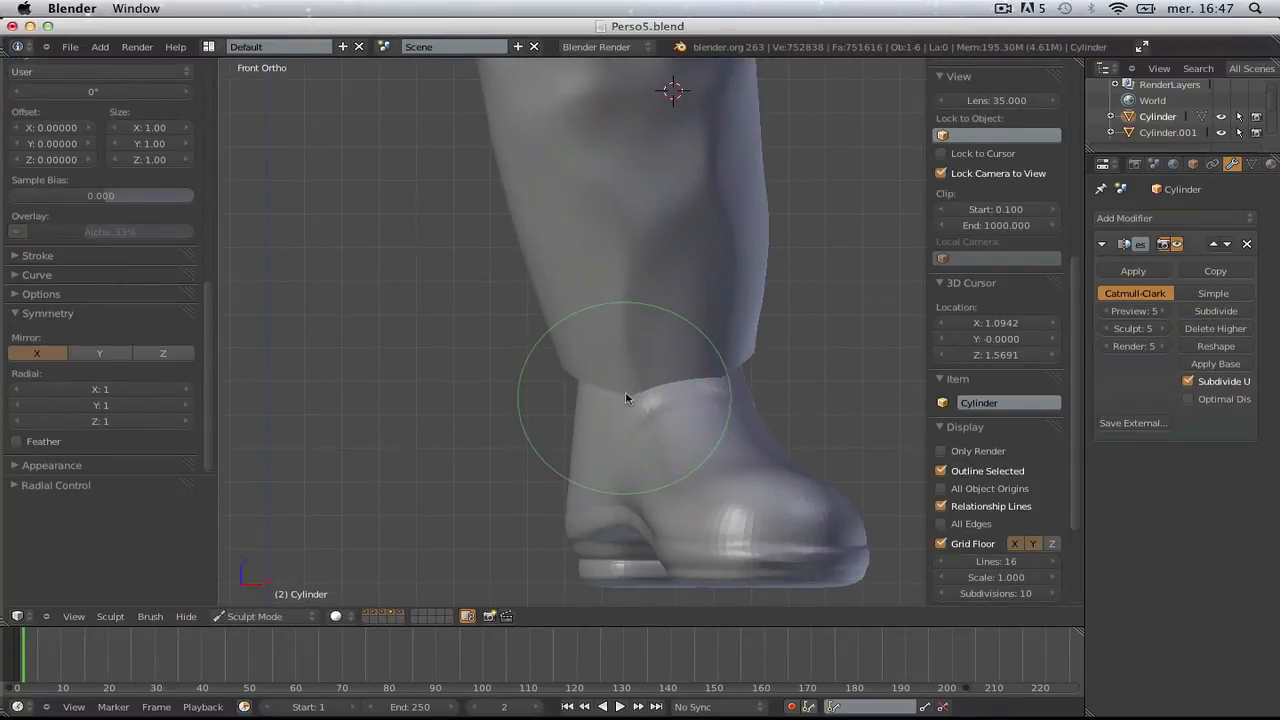
{"action": "key", "text": "Tab"}
{"action": "key", "text": "Tab"}
{"action": "key", "text": "a"}
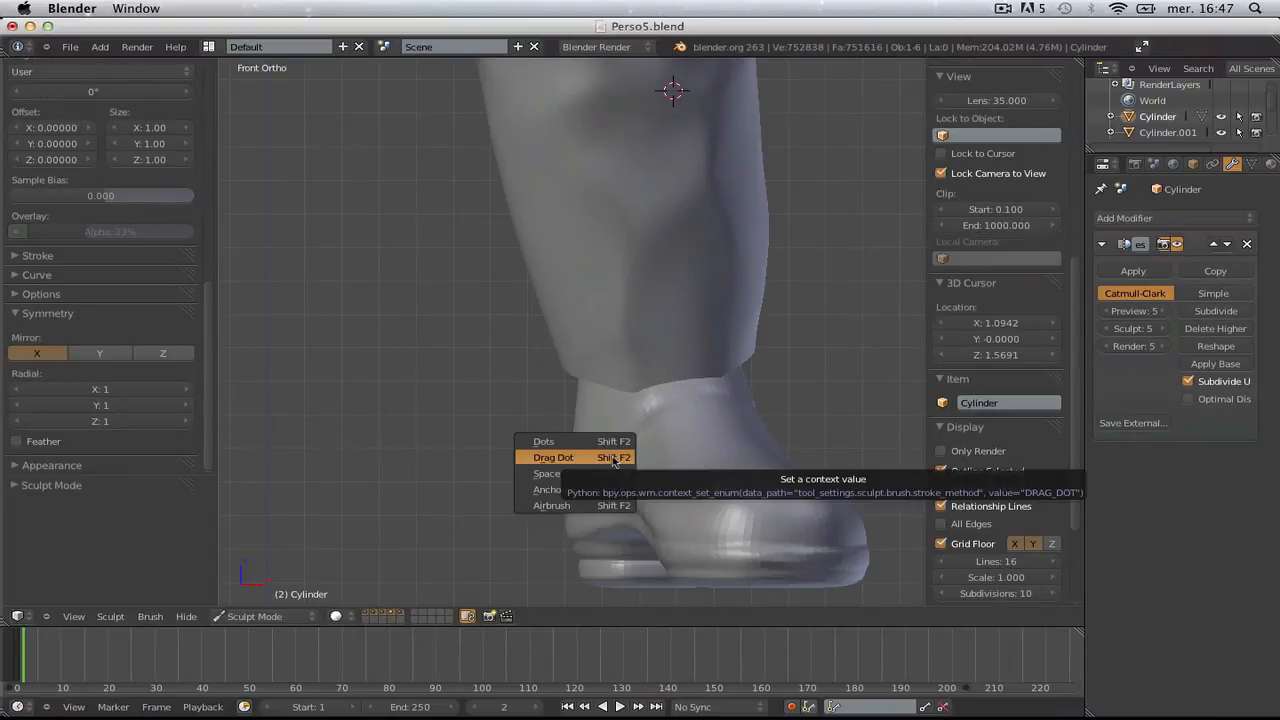
- Narrow the hem loop of the character's right trouser leg and move it about -0.05 along X and -0.029 along Z onto its boot
{"action": "scroll", "coordinate": [462, 390], "scroll_direction": "down", "scroll_amount": 6}
{"action": "middle_click_drag", "start_coordinate": [449, 400], "coordinate": [637, 410], "text": "shift"}
{"action": "scroll", "coordinate": [637, 398], "scroll_direction": "up", "scroll_amount": 4}
{"action": "scroll", "coordinate": [630, 400], "scroll_direction": "up", "scroll_amount": 5}
{"action": "key", "text": "Tab"}
{"action": "key", "text": "z"}
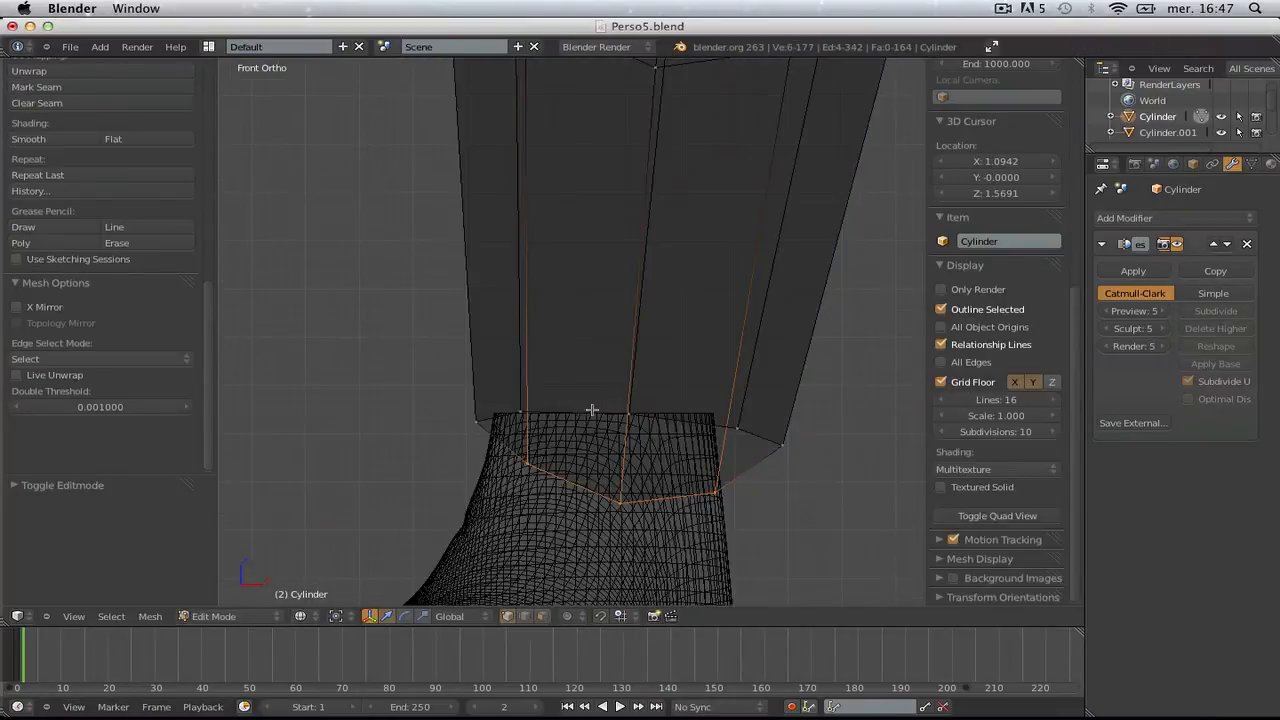
{"action": "scroll", "coordinate": [591, 409], "scroll_direction": "down", "scroll_amount": 2}
{"action": "key", "text": "a"}
{"action": "key", "text": "b"}
{"action": "left_click_drag", "start_coordinate": [442, 345], "coordinate": [806, 457]}
{"action": "key", "text": "s"}
{"action": "left_click", "coordinate": [814, 465]}
{"action": "key", "text": "g"}
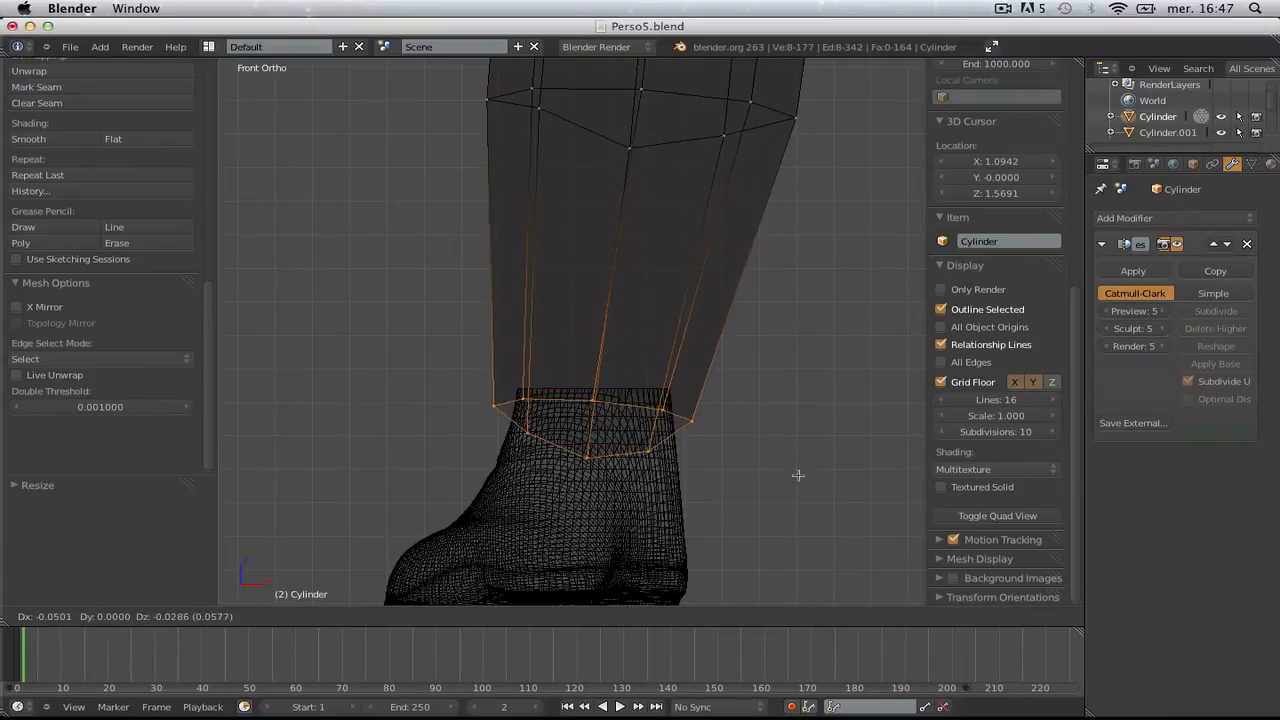
{"action": "left_click", "coordinate": [797, 474]}
{"action": "key", "text": "z"}
{"action": "scroll", "coordinate": [782, 475], "scroll_direction": "down", "scroll_amount": 6}
- Rescale and nudge the same hem loop in the back view, then check its fit in Sculpt Mode from front and back
{"action": "middle_click_drag", "start_coordinate": [519, 480], "coordinate": [785, 314]}
{"action": "key", "text": "KP_1"}
{"action": "key", "text": "ctrl+KP_3"}
{"action": "key", "text": "ctrl+KP_1"}
{"action": "key", "text": "s"}
{"action": "left_click", "coordinate": [731, 474]}
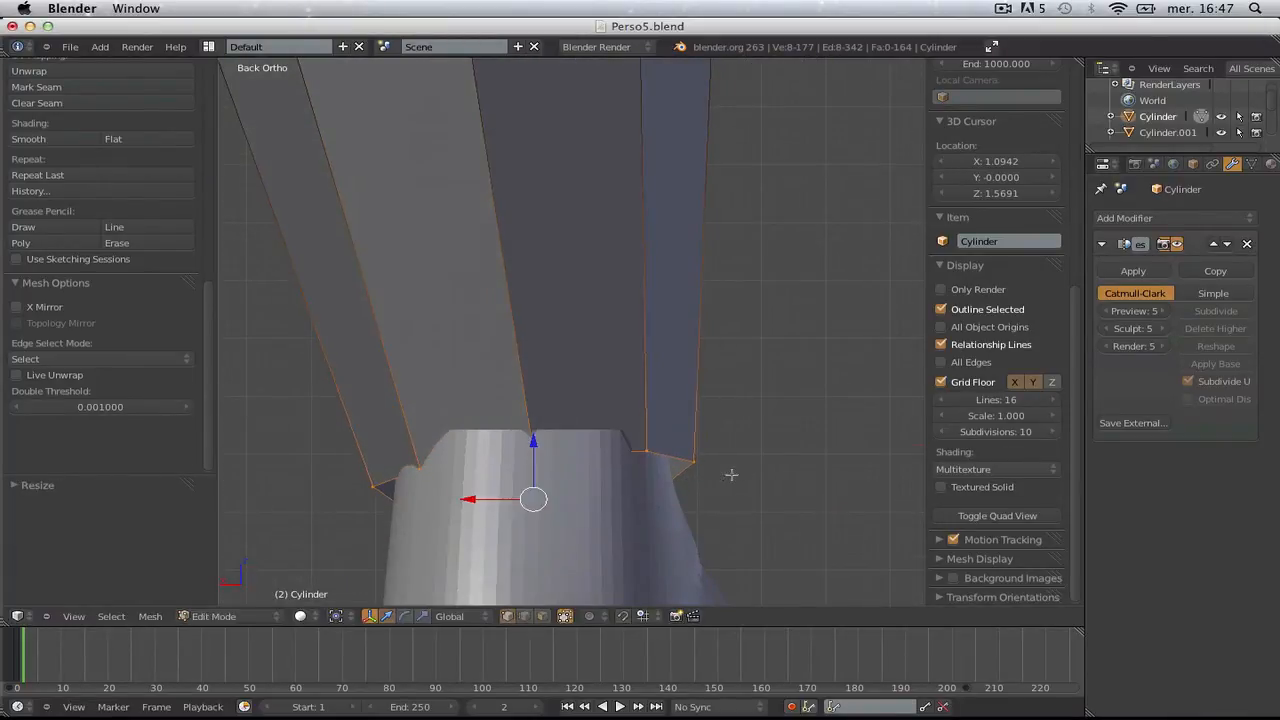
{"action": "key", "text": "g"}
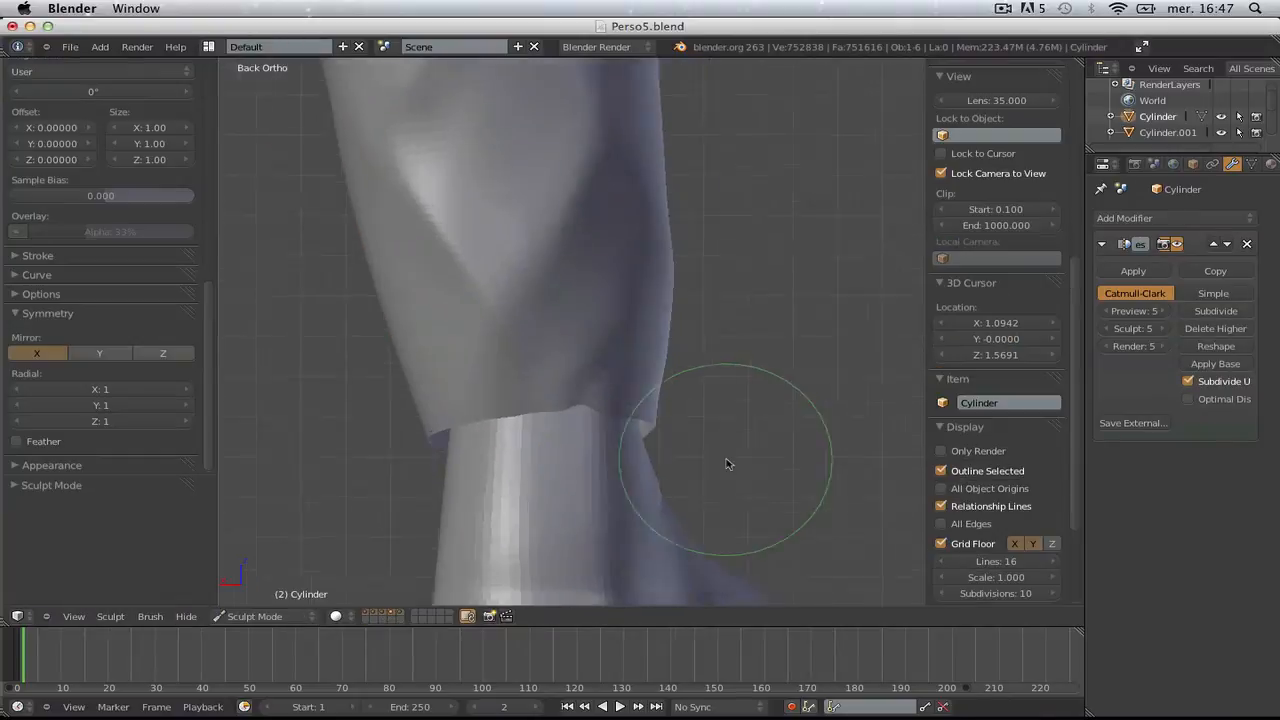
{"action": "key", "text": "KP_6"}
{"action": "key", "text": "KP_6"}
{"action": "key", "text": "KP_6"}
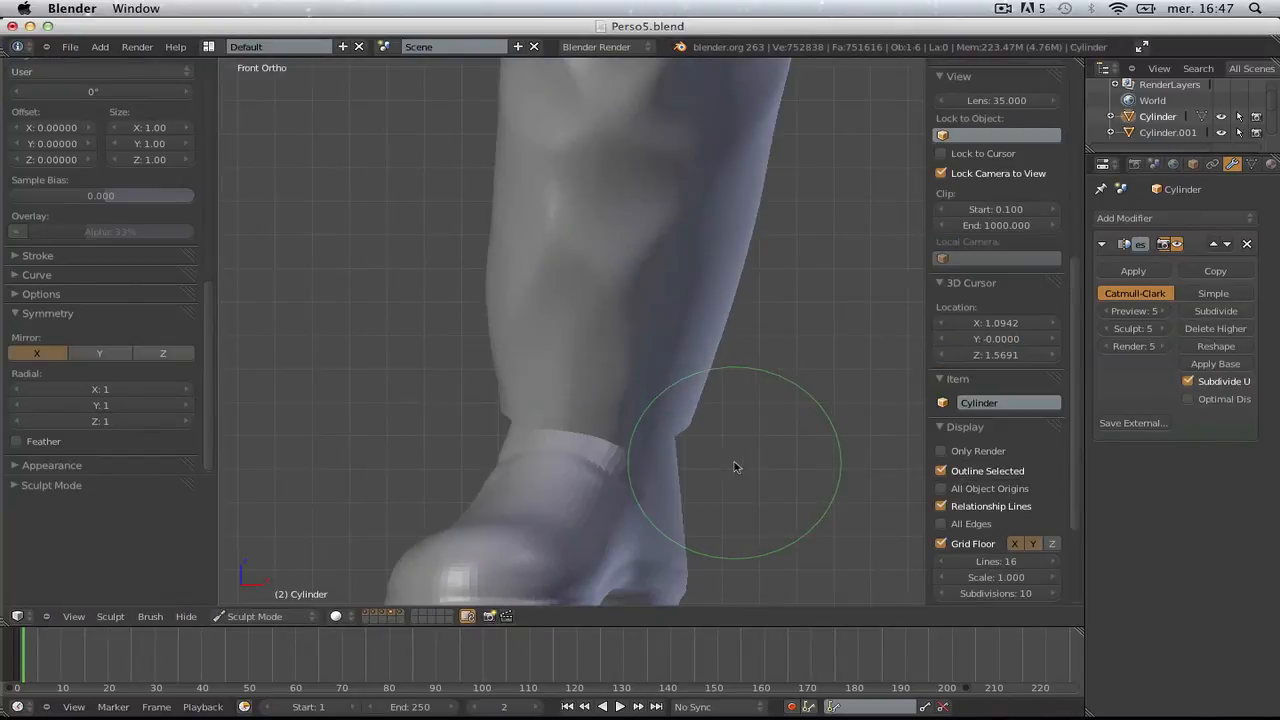
{"action": "key", "text": "ctrl+KP_1"}
{"action": "key", "text": "a"}
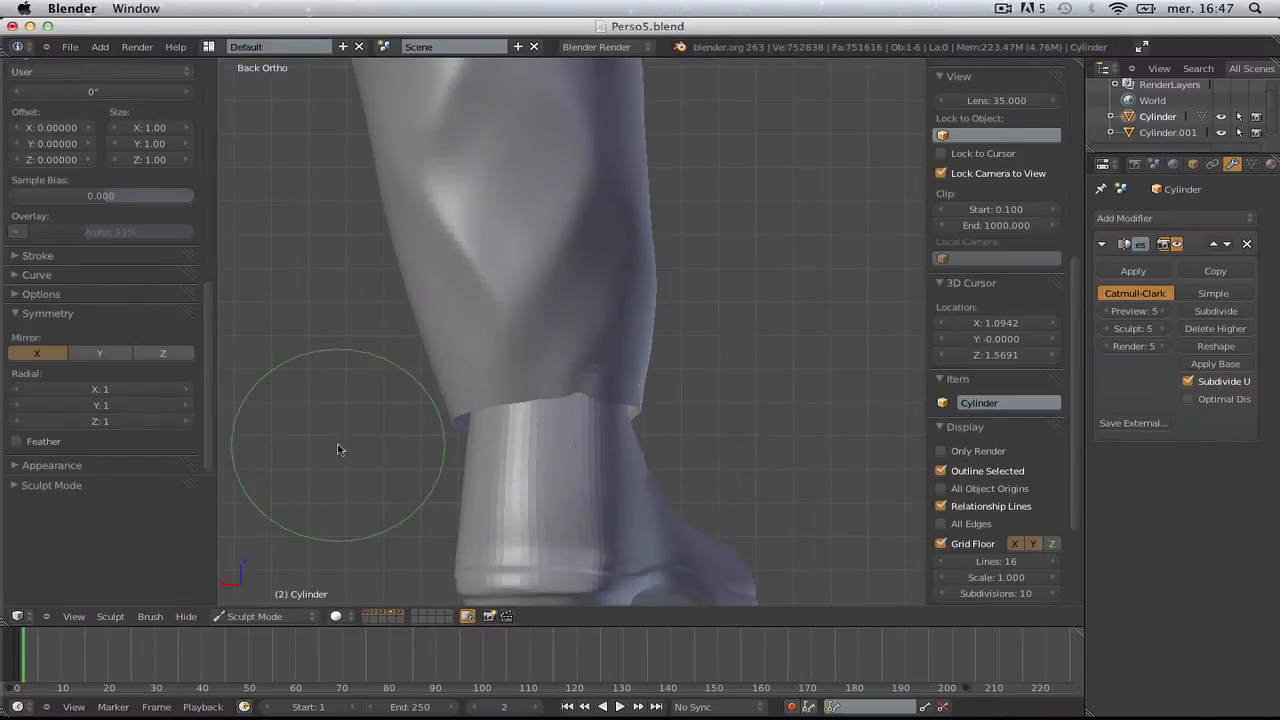
- Switch to the Clay Strips brush and set its radius to 71 for the character's left trouser hem
{"action": "scroll", "coordinate": [540, 446], "scroll_direction": "down", "scroll_amount": 7}
{"action": "key", "text": "KP_1"}
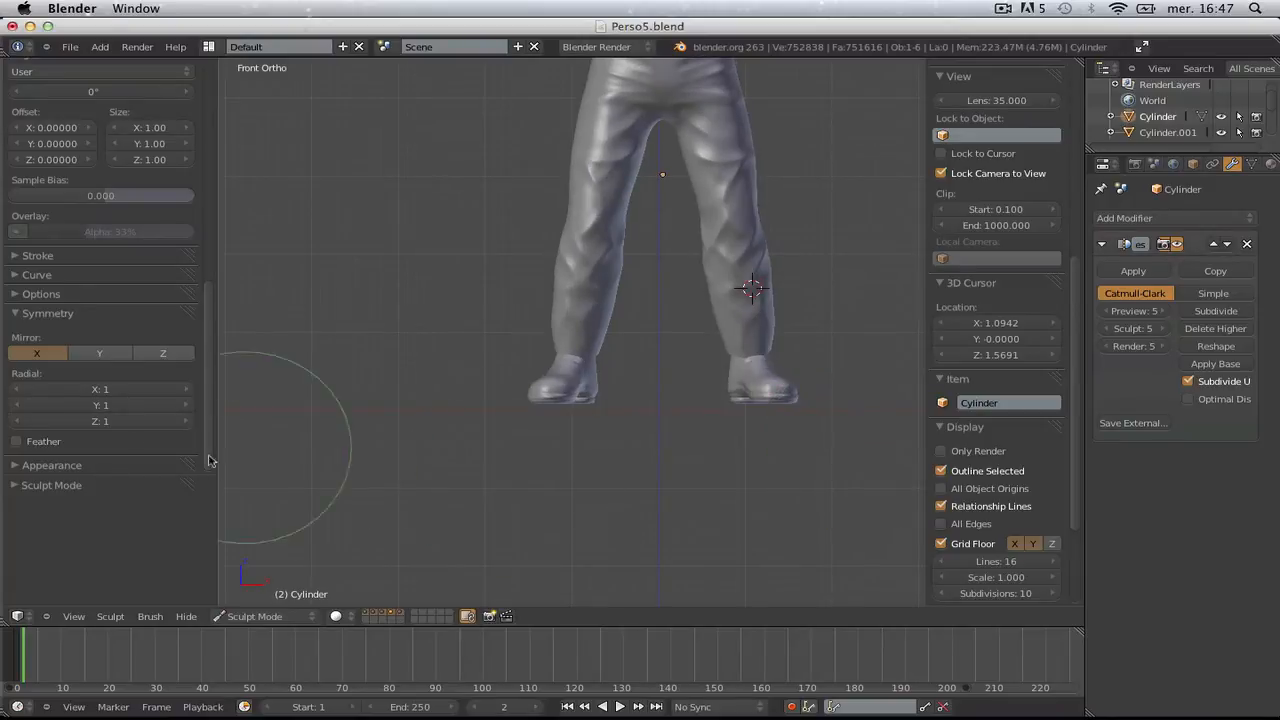
{"action": "scroll", "coordinate": [183, 348], "scroll_direction": "up", "scroll_amount": 8}
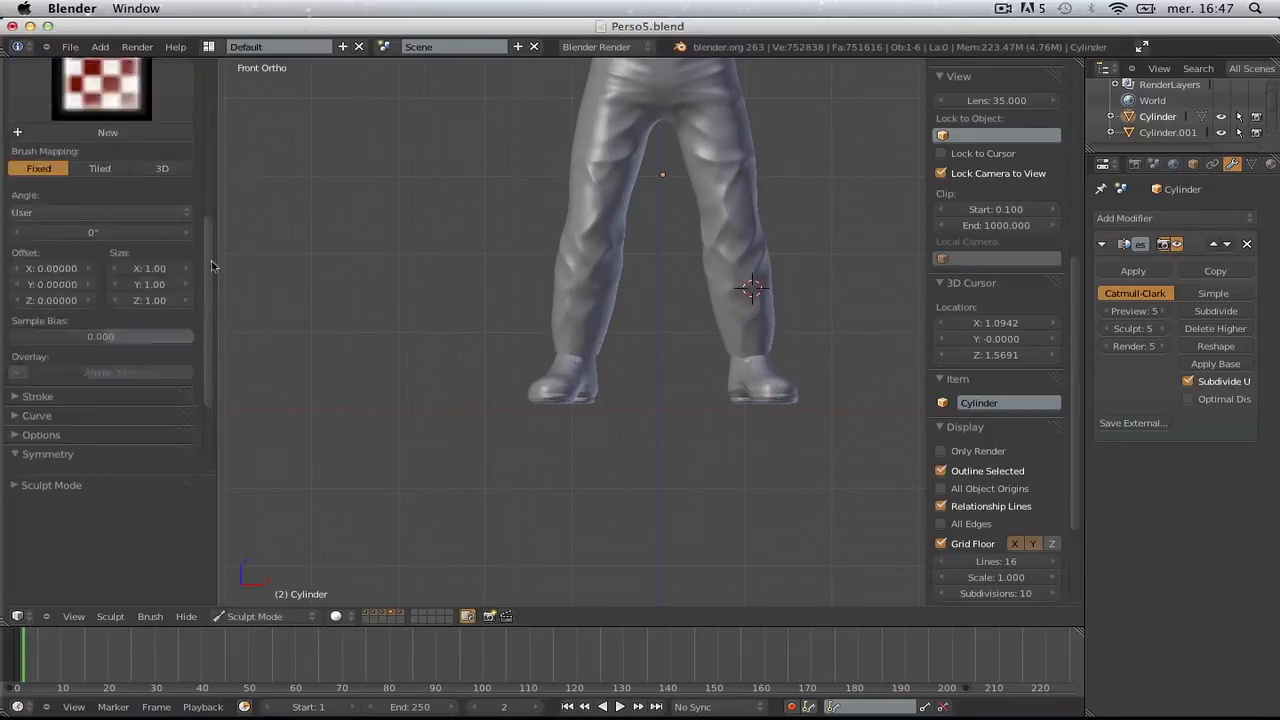
{"action": "left_click", "coordinate": [100, 130]}
{"action": "left_click", "coordinate": [309, 226]}
{"action": "scroll", "coordinate": [544, 308], "scroll_direction": "up", "scroll_amount": 10}
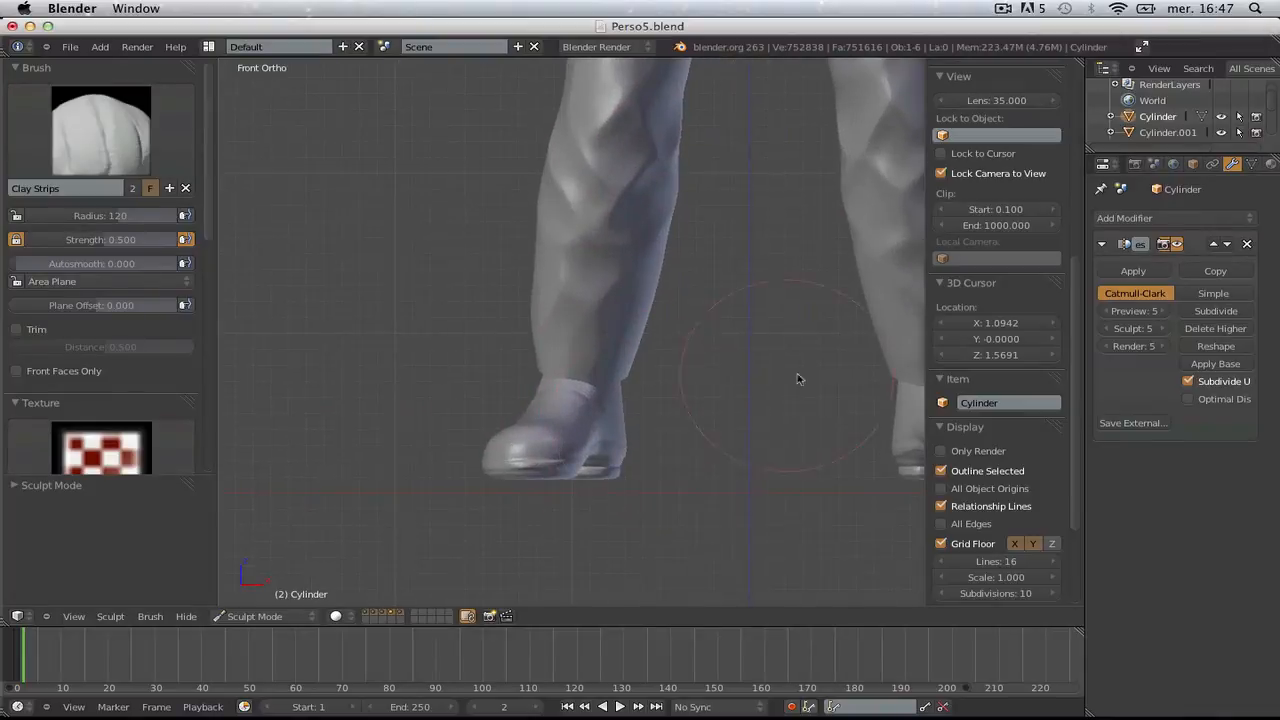
{"action": "key", "text": "f"}
{"action": "left_click", "coordinate": [563, 354]}
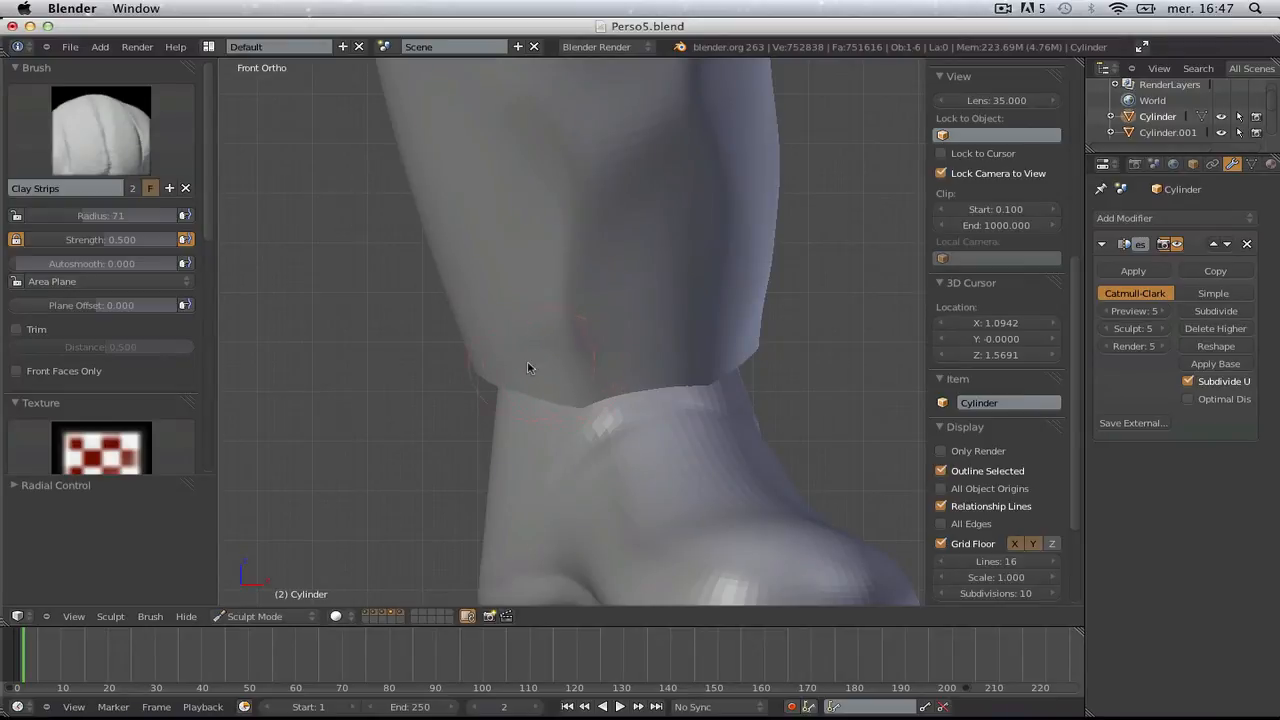
- Build up a raised band all around the character's left trouser hem with Clay Strips strokes
{"action": "middle_click_drag", "start_coordinate": [774, 331], "coordinate": [647, 404]}
{"action": "mouse_move", "coordinate": [690, 360]}
{"action": "left_mouse_down"}
{"action": "mouse_move", "coordinate": [480, 303]}
{"action": "mouse_move", "coordinate": [494, 366]}
{"action": "left_mouse_up"}
{"action": "middle_click_drag", "start_coordinate": [494, 366], "coordinate": [697, 352]}
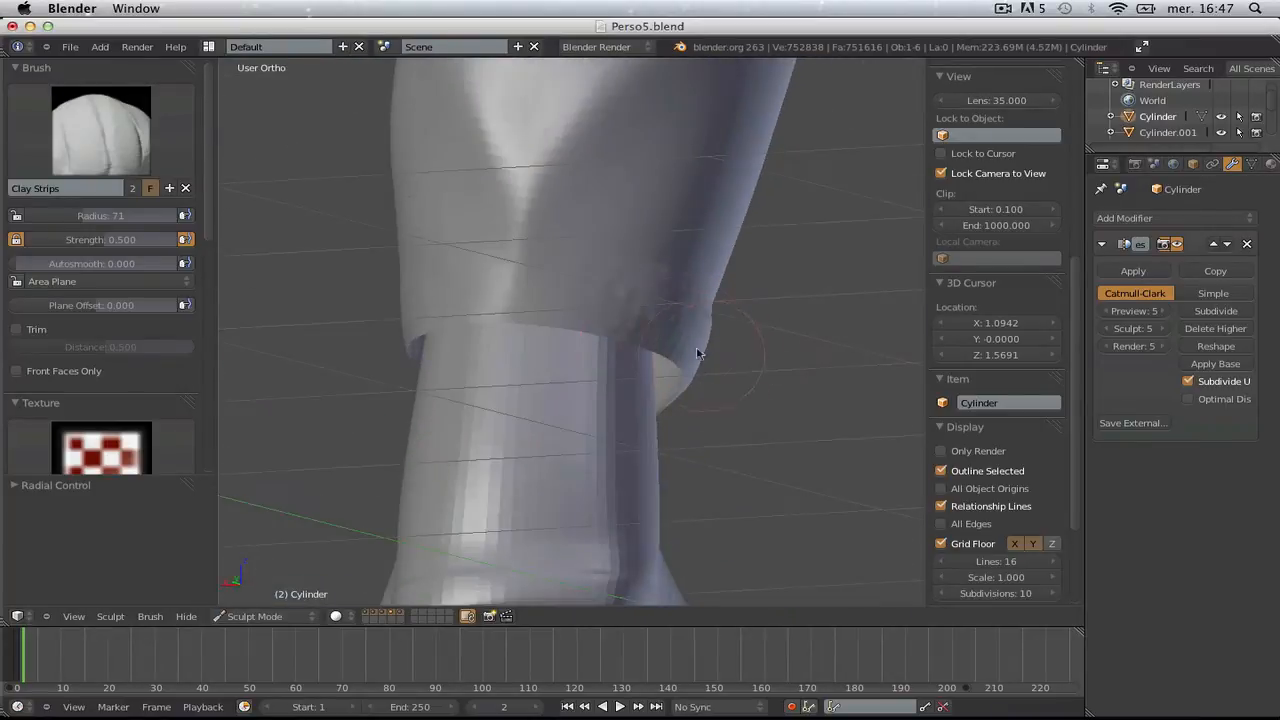
{"action": "left_click_drag", "start_coordinate": [670, 338], "coordinate": [545, 305]}
{"action": "mouse_move", "coordinate": [630, 324]}
{"action": "middle_mouse_down"}
{"action": "mouse_move", "coordinate": [517, 363]}
{"action": "mouse_move", "coordinate": [586, 297]}
{"action": "middle_mouse_up"}
{"action": "left_click_drag", "start_coordinate": [586, 297], "coordinate": [500, 306]}
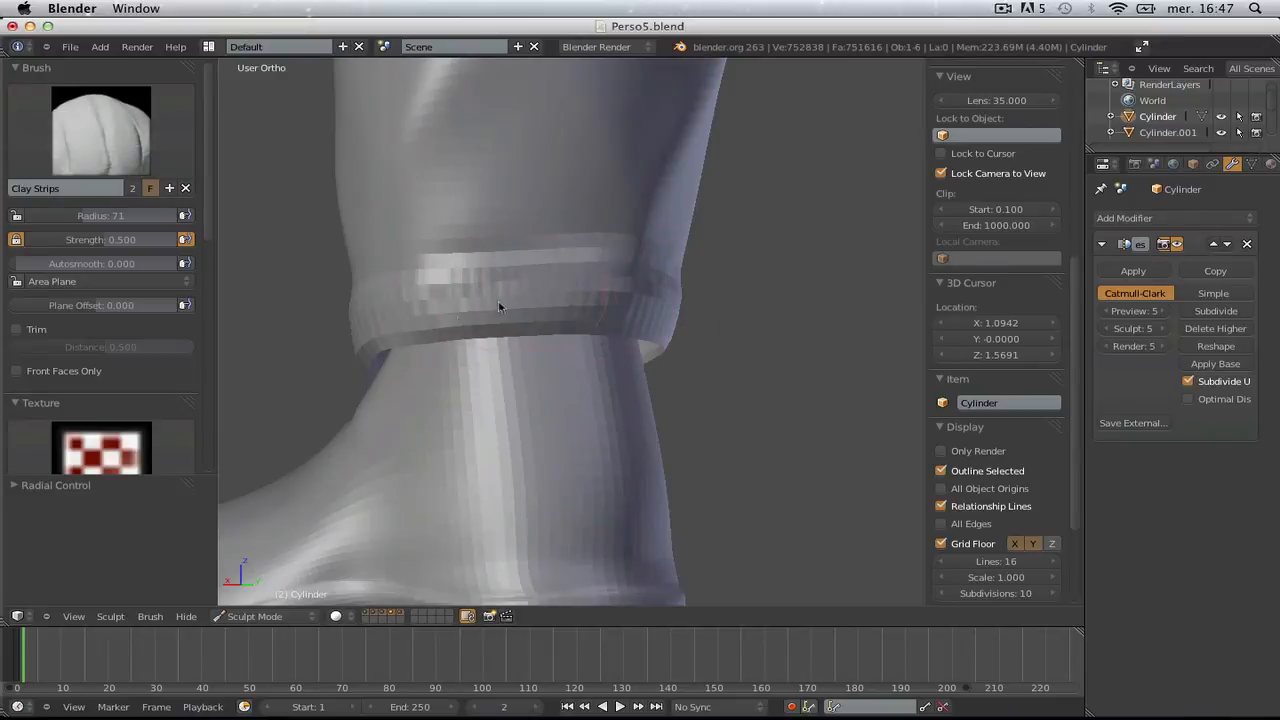
{"action": "middle_click_drag", "start_coordinate": [500, 306], "coordinate": [543, 298]}
{"action": "left_click_drag", "start_coordinate": [543, 298], "coordinate": [590, 275]}
{"action": "middle_click_drag", "start_coordinate": [590, 275], "coordinate": [614, 259]}
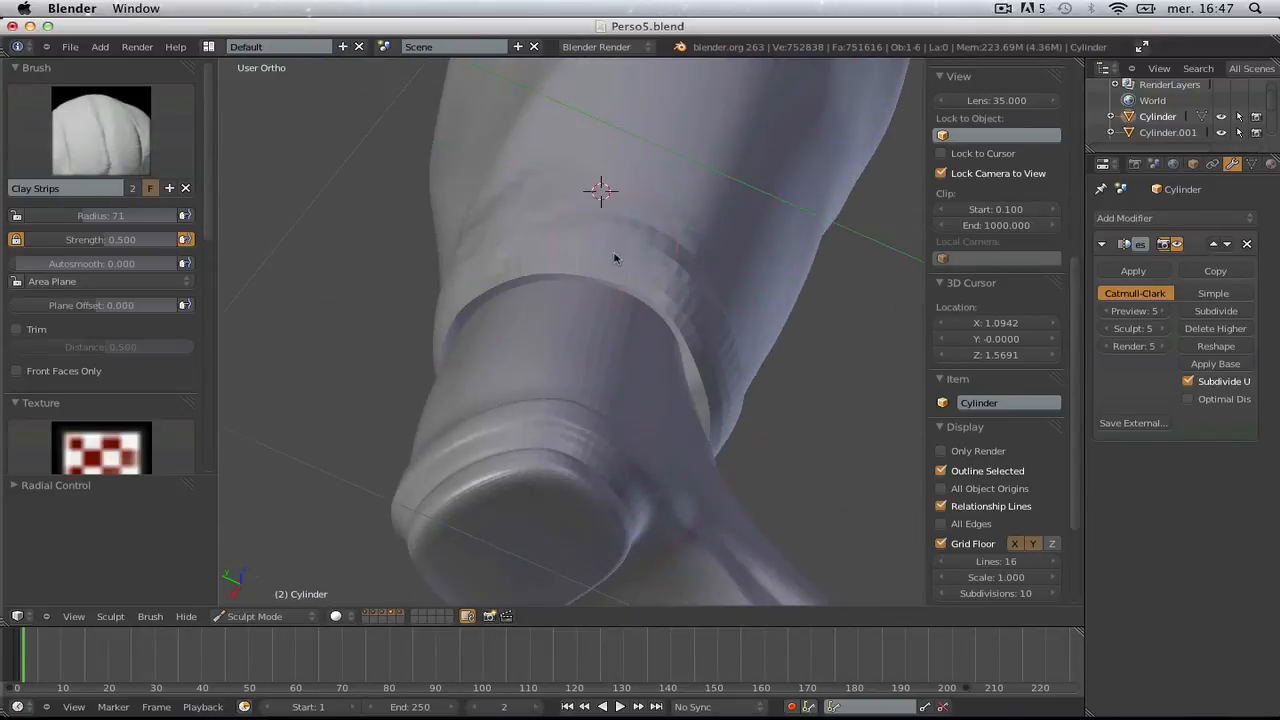
{"action": "middle_click_drag", "start_coordinate": [725, 323], "coordinate": [670, 257]}
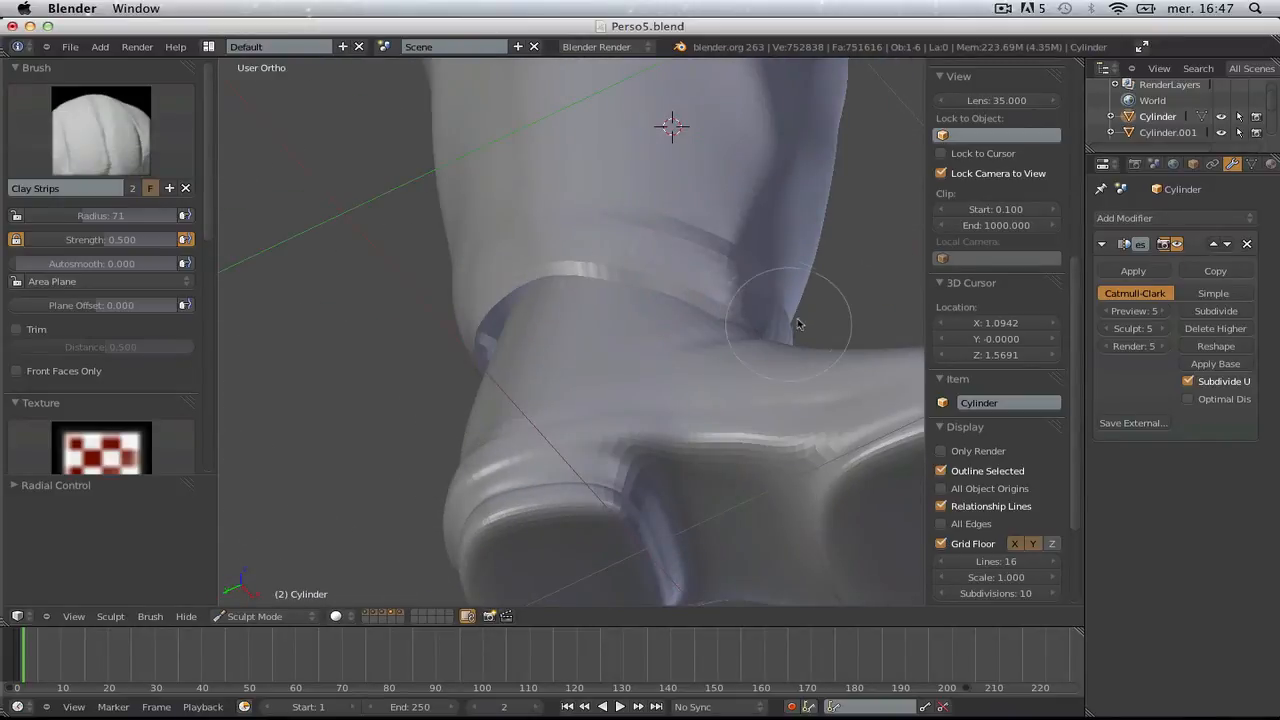
{"action": "mouse_move", "coordinate": [755, 277]}
{"action": "middle_mouse_down"}
{"action": "mouse_move", "coordinate": [714, 223]}
{"action": "mouse_move", "coordinate": [500, 363]}
{"action": "mouse_move", "coordinate": [606, 340]}
{"action": "mouse_move", "coordinate": [620, 349]}
{"action": "mouse_move", "coordinate": [689, 523]}
{"action": "mouse_move", "coordinate": [499, 360]}
{"action": "middle_mouse_up"}
- Build up a matching raised band around the character's right trouser hem with Clay Strips strokes
{"action": "scroll", "coordinate": [554, 336], "scroll_direction": "down", "scroll_amount": 8}
{"action": "middle_click_drag", "start_coordinate": [412, 376], "coordinate": [648, 383], "text": "shift"}
{"action": "scroll", "coordinate": [648, 383], "scroll_direction": "up", "scroll_amount": 11}
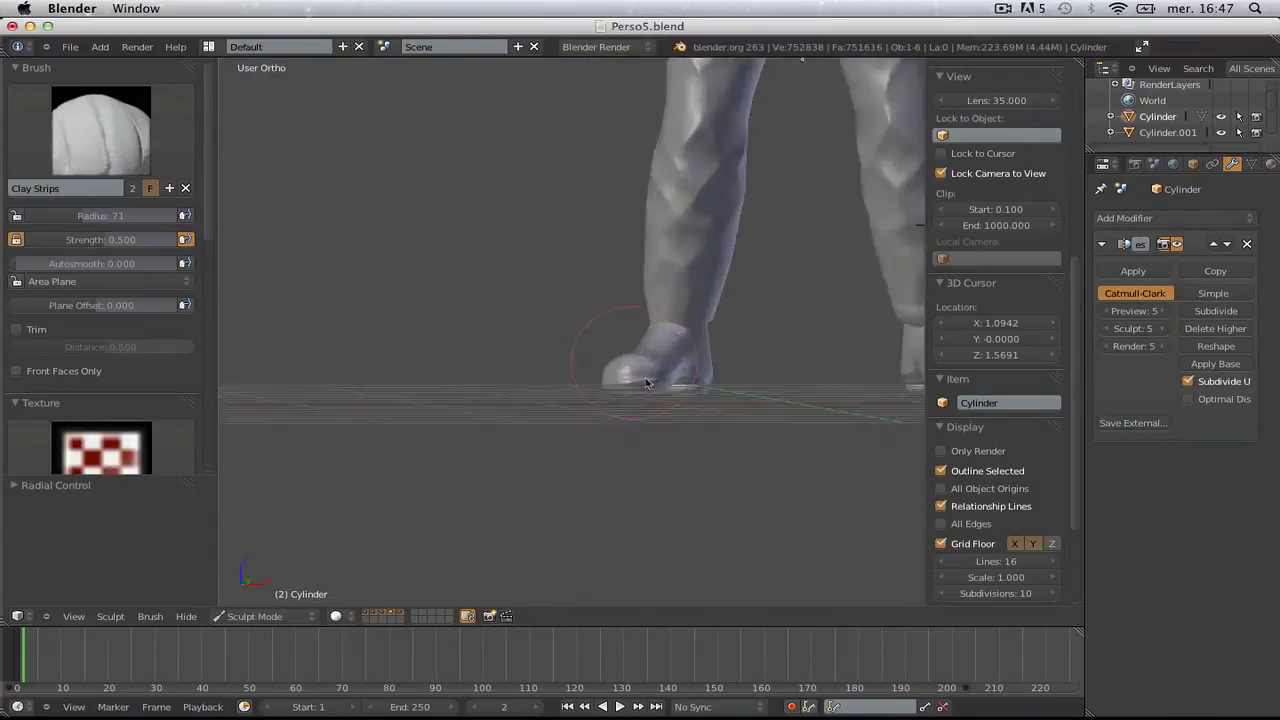
{"action": "middle_click_drag", "start_coordinate": [883, 323], "coordinate": [631, 298], "text": "shift"}
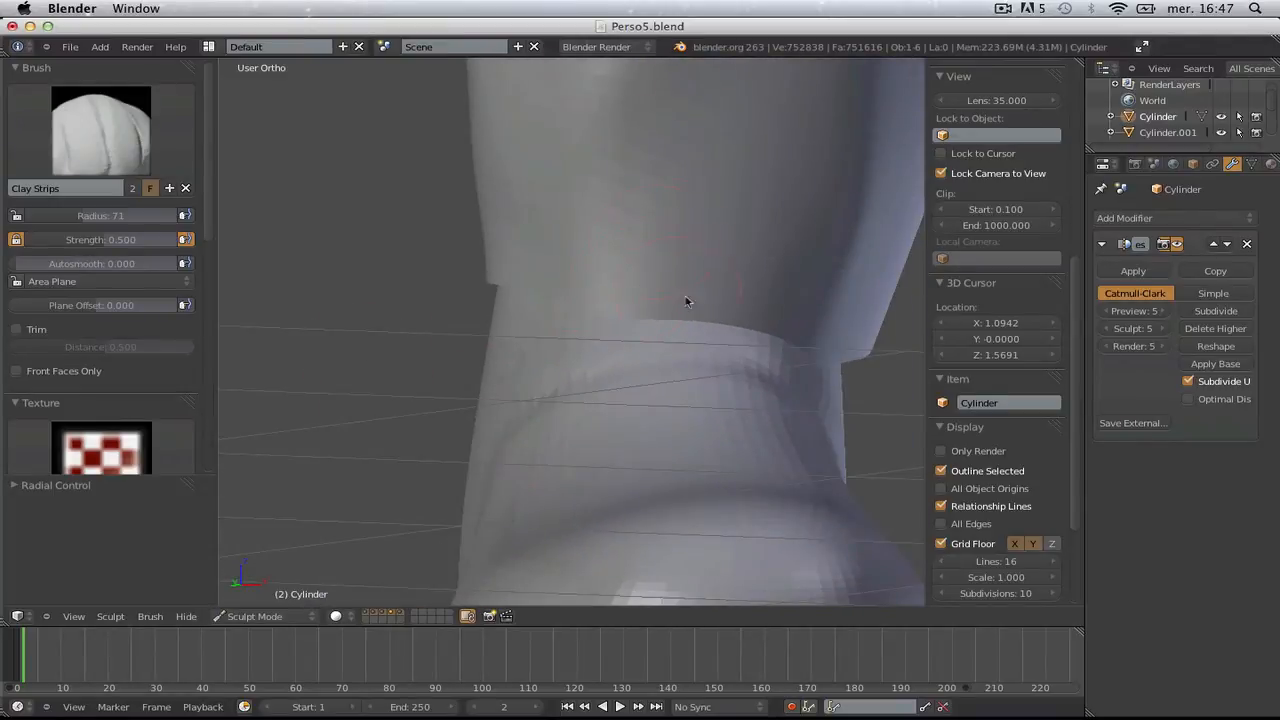
{"action": "scroll", "coordinate": [686, 301], "scroll_direction": "down", "scroll_amount": 1}
{"action": "left_click_drag", "start_coordinate": [593, 279], "coordinate": [771, 312]}
{"action": "middle_click_drag", "start_coordinate": [771, 312], "coordinate": [652, 283]}
{"action": "left_click_drag", "start_coordinate": [652, 283], "coordinate": [894, 262]}
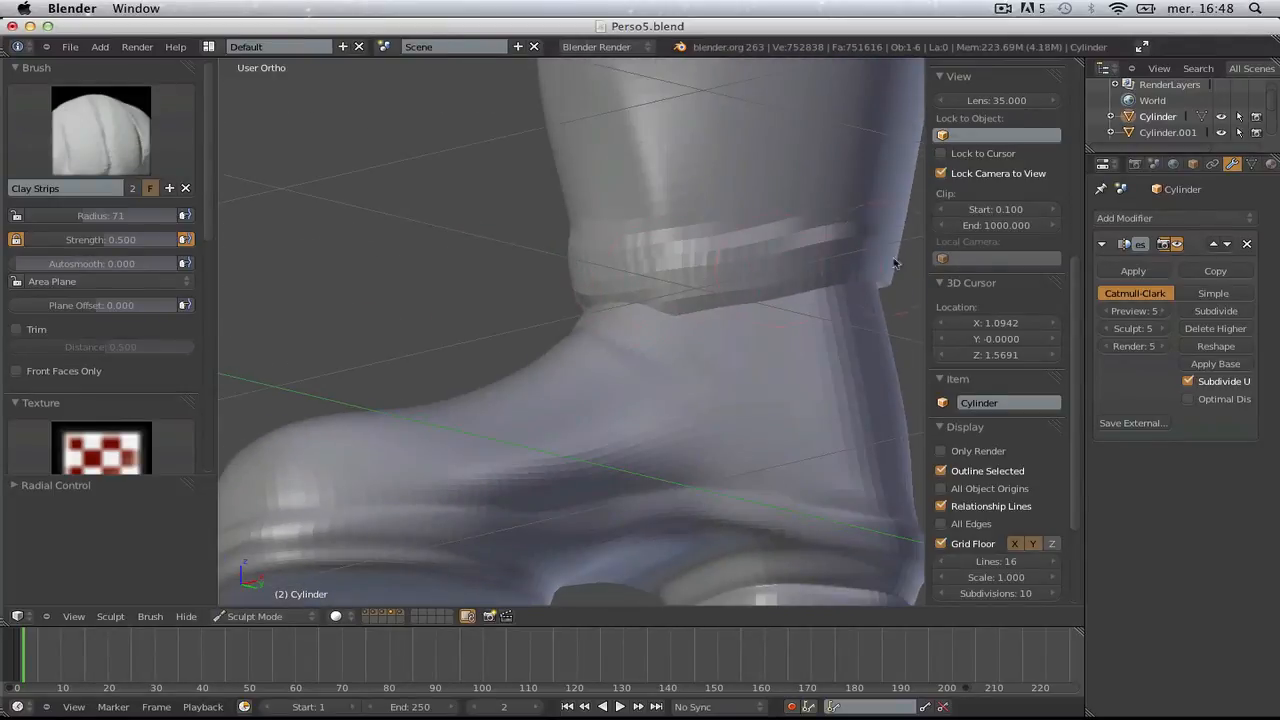
{"action": "mouse_move", "coordinate": [894, 262]}
{"action": "middle_mouse_down"}
{"action": "mouse_move", "coordinate": [651, 320]}
{"action": "mouse_move", "coordinate": [526, 277]}
{"action": "middle_mouse_up"}
{"action": "left_click_drag", "start_coordinate": [526, 277], "coordinate": [694, 277]}
{"action": "middle_click_drag", "start_coordinate": [694, 277], "coordinate": [359, 237]}
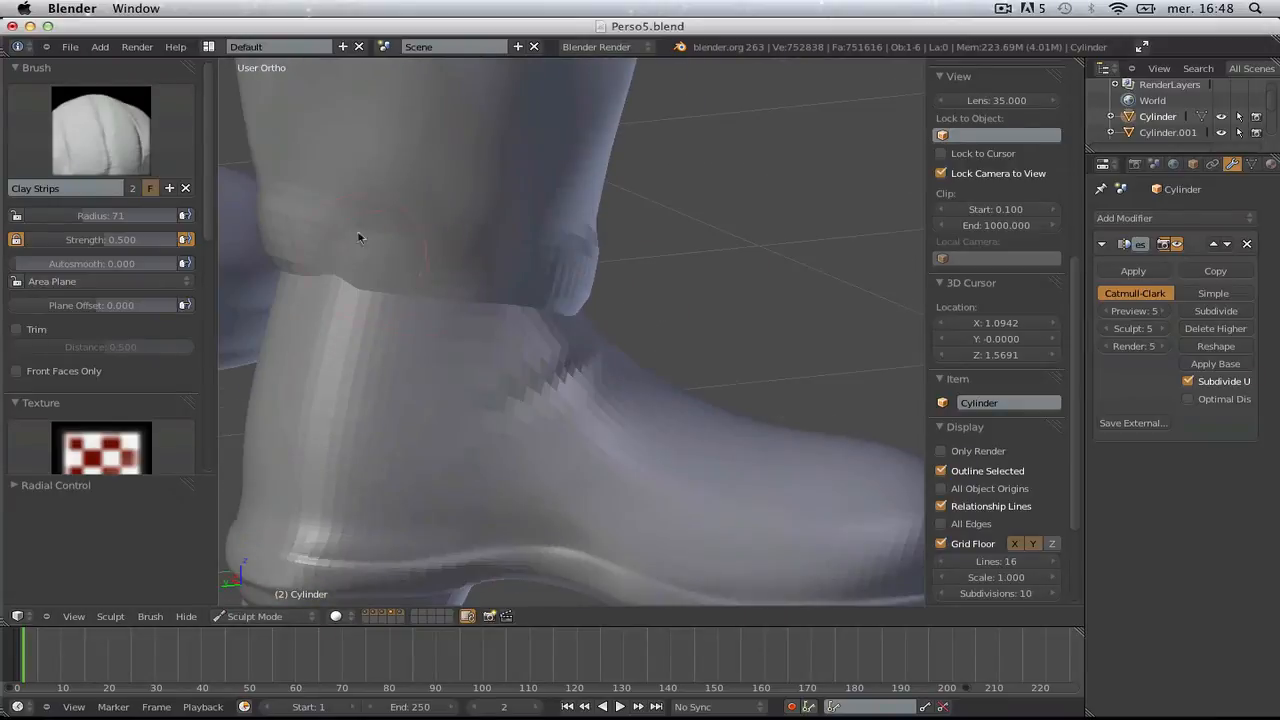
{"action": "left_click_drag", "start_coordinate": [359, 237], "coordinate": [502, 236]}
{"action": "scroll", "coordinate": [505, 260], "scroll_direction": "down", "scroll_amount": 6}
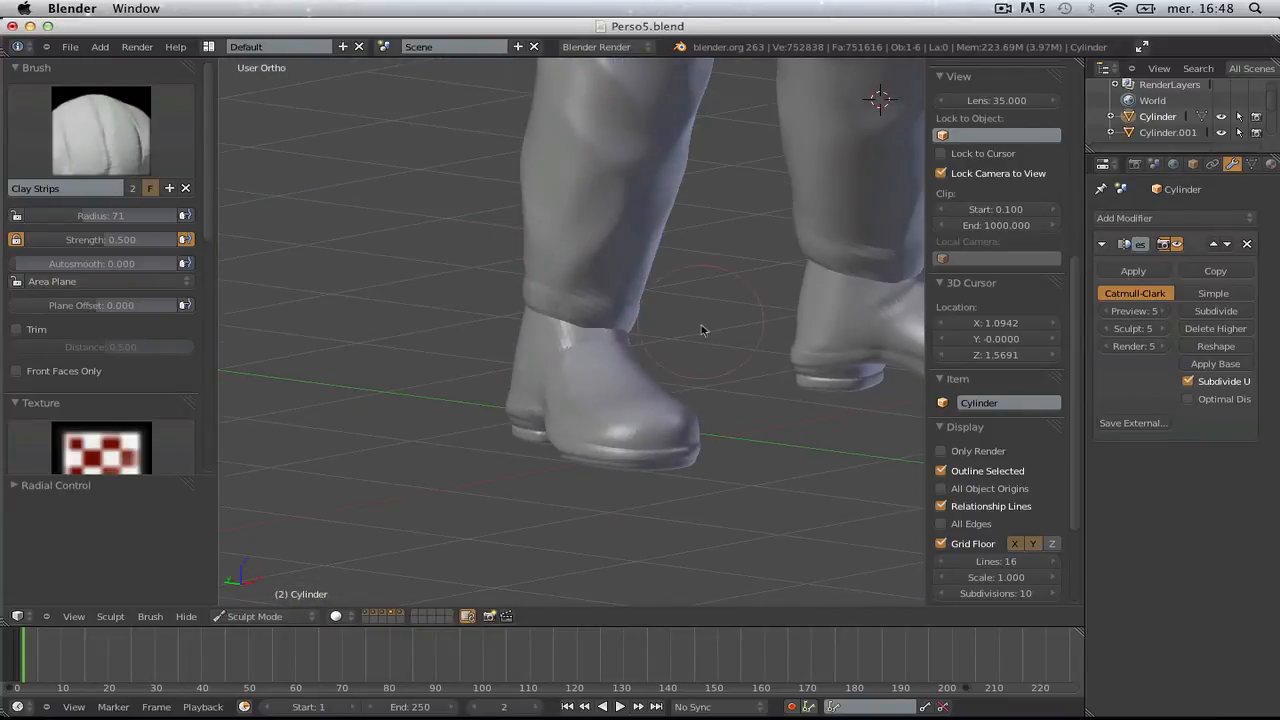
- Switch to the Crease brush for defining the raised band on the character's left trouser hem
{"action": "middle_click_drag", "start_coordinate": [701, 330], "coordinate": [657, 298]}
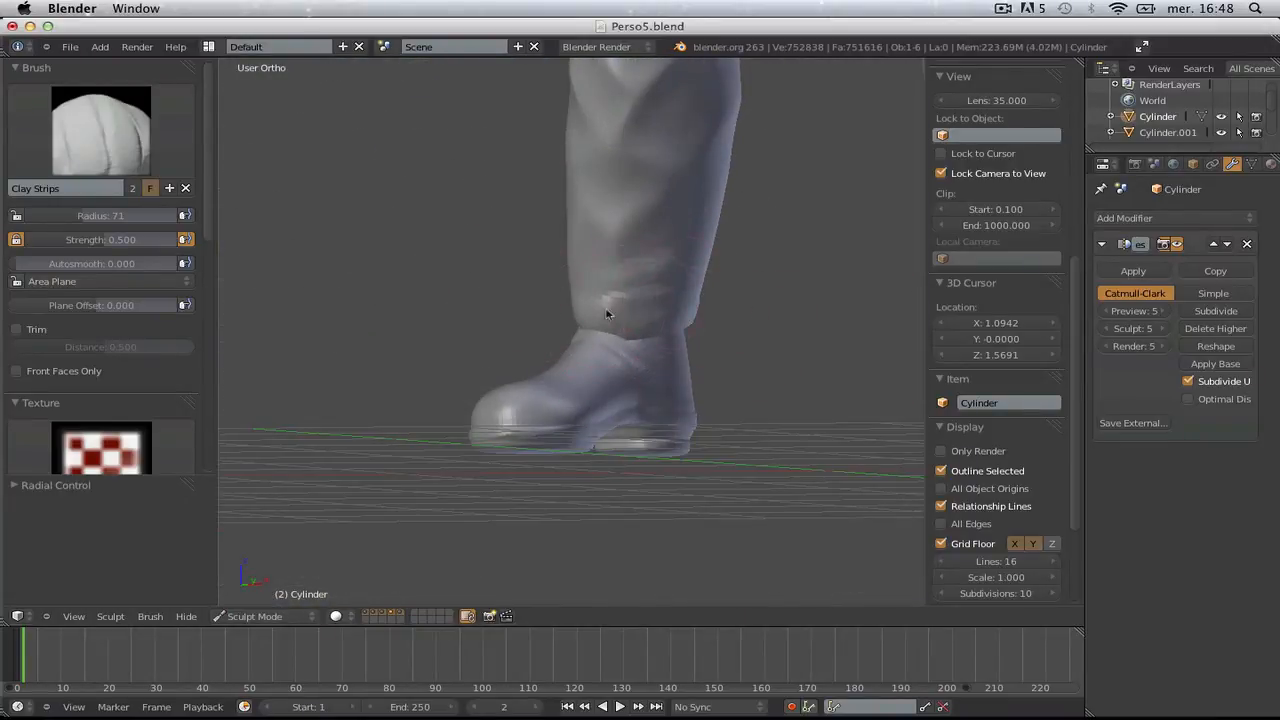
{"action": "mouse_move", "coordinate": [629, 305]}
{"action": "middle_mouse_down"}
{"action": "mouse_move", "coordinate": [591, 329]}
{"action": "mouse_move", "coordinate": [519, 283]}
{"action": "mouse_move", "coordinate": [300, 350]}
{"action": "mouse_move", "coordinate": [509, 291]}
{"action": "middle_mouse_up"}
{"action": "scroll", "coordinate": [560, 294], "scroll_direction": "down", "scroll_amount": 6}
{"action": "scroll", "coordinate": [509, 291], "scroll_direction": "up", "scroll_amount": 6}
{"action": "middle_click_drag", "start_coordinate": [650, 357], "coordinate": [374, 371], "text": "shift"}
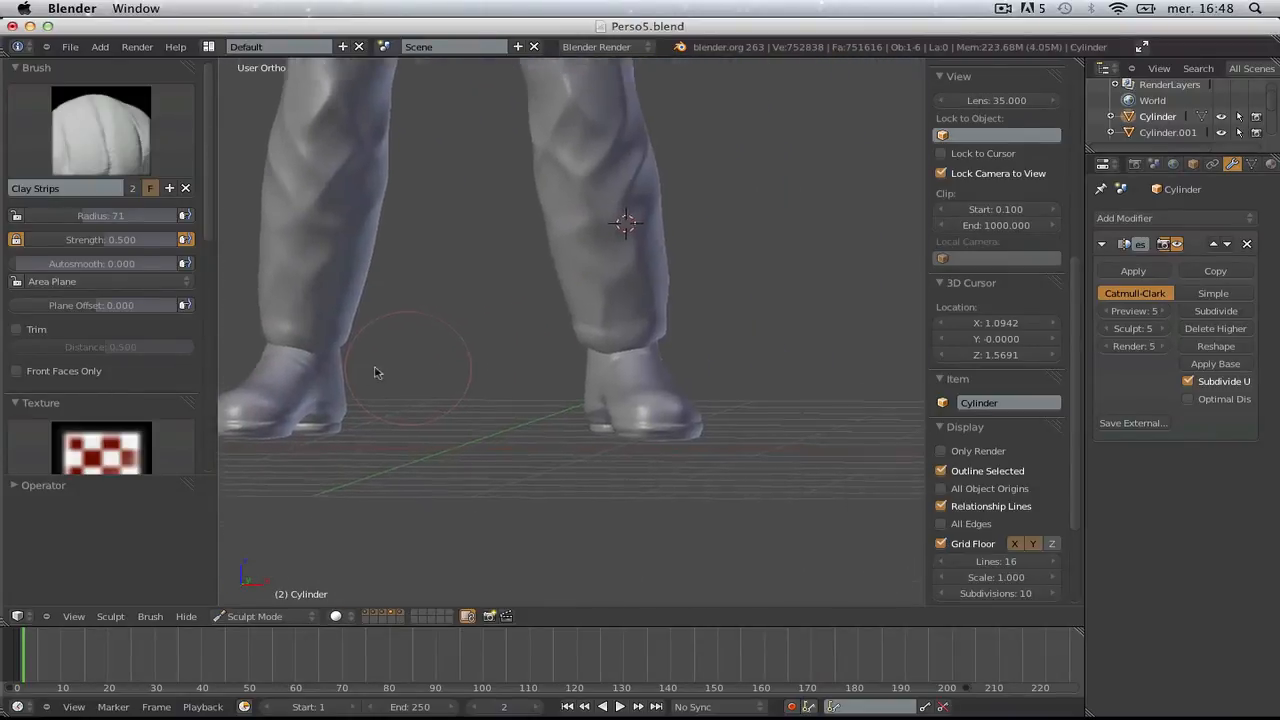
{"action": "scroll", "coordinate": [583, 417], "scroll_direction": "up", "scroll_amount": 6}
{"action": "left_click", "coordinate": [140, 134]}
{"action": "left_click", "coordinate": [395, 225]}
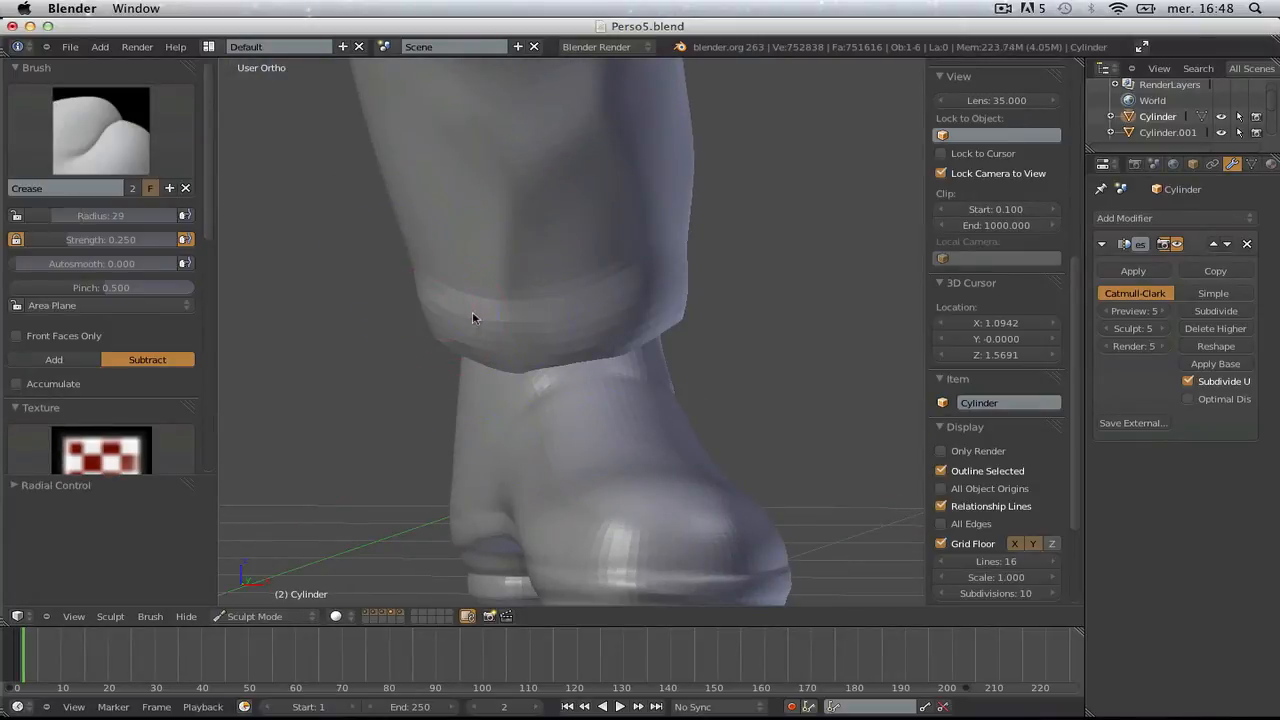
- Carve a crease along the upper edge of the left hem band across its front and sides
{"action": "middle_click_drag", "start_coordinate": [473, 313], "coordinate": [529, 331]}
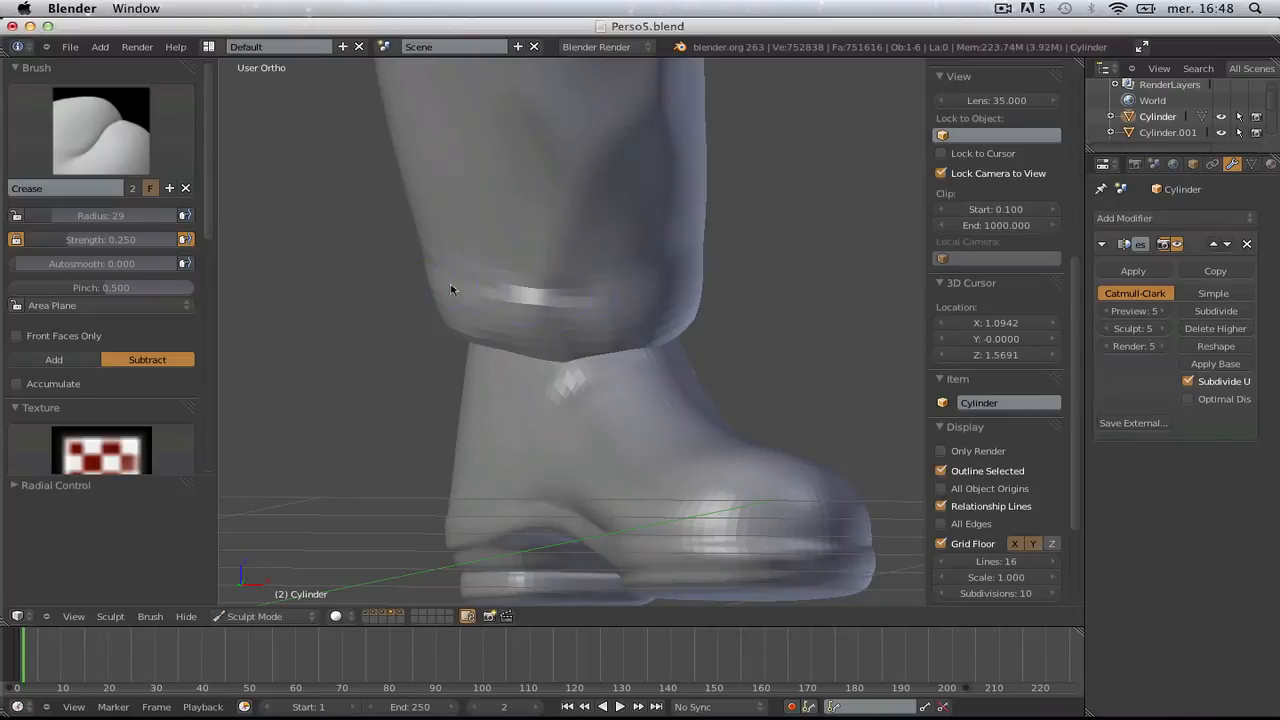
{"action": "middle_click_drag", "start_coordinate": [679, 291], "coordinate": [629, 238]}
{"action": "middle_click_drag", "start_coordinate": [518, 307], "coordinate": [415, 288]}
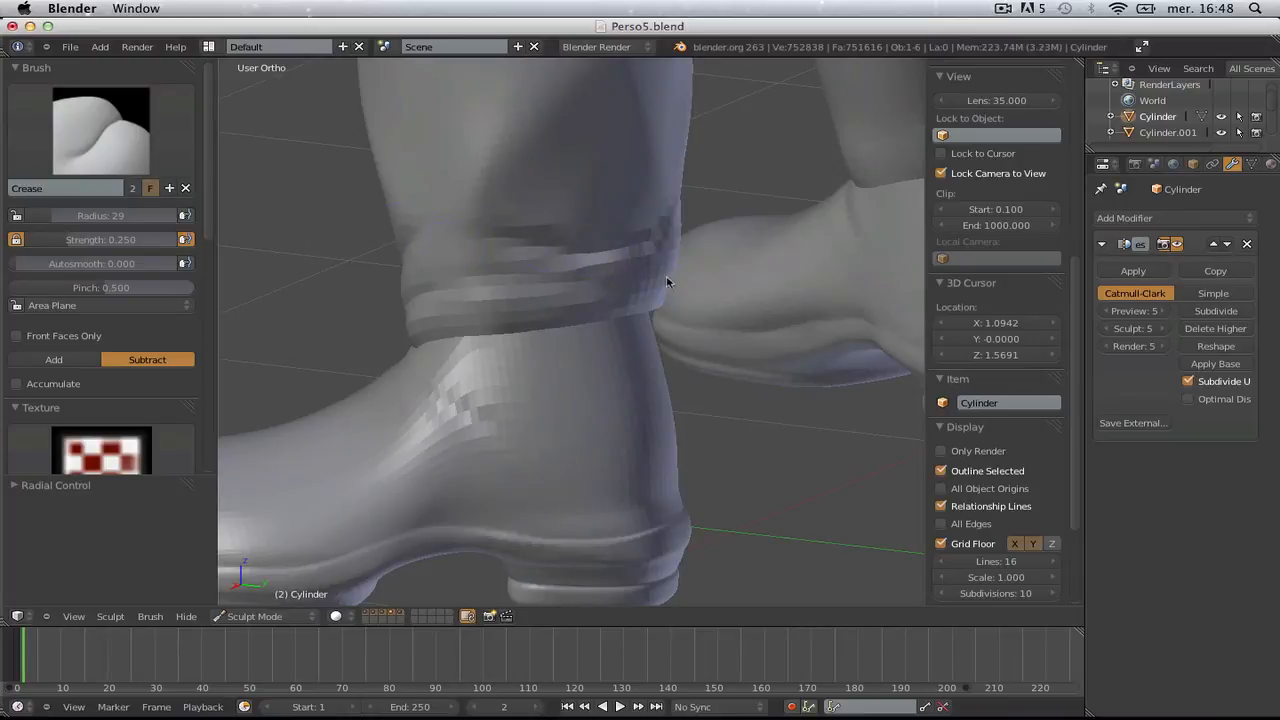
- Continue the Crease groove around the back of the left hem band to its inner side
{"action": "scroll", "coordinate": [666, 276], "scroll_direction": "down", "scroll_amount": 7}
{"action": "middle_click_drag", "start_coordinate": [666, 276], "coordinate": [569, 331]}
{"action": "scroll", "coordinate": [569, 331], "scroll_direction": "up", "scroll_amount": 6}
{"action": "middle_click_drag", "start_coordinate": [654, 278], "coordinate": [571, 261]}
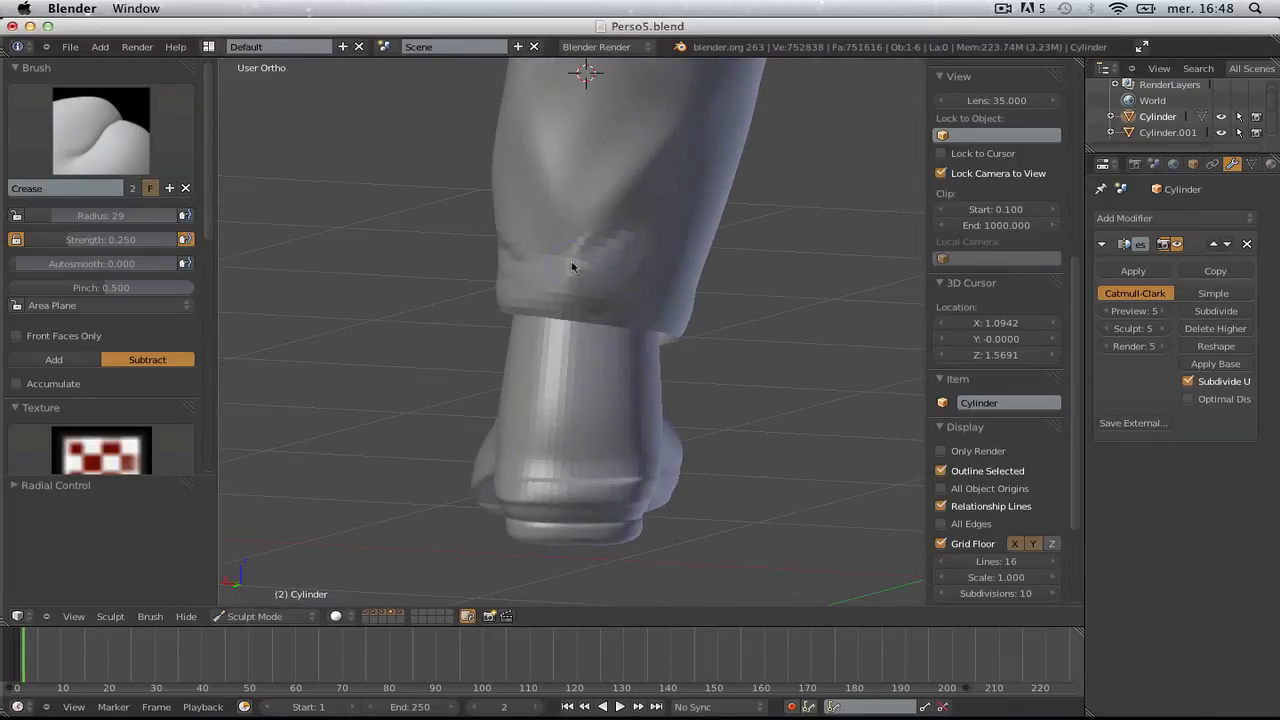
{"action": "middle_click_drag", "start_coordinate": [535, 303], "coordinate": [556, 282]}
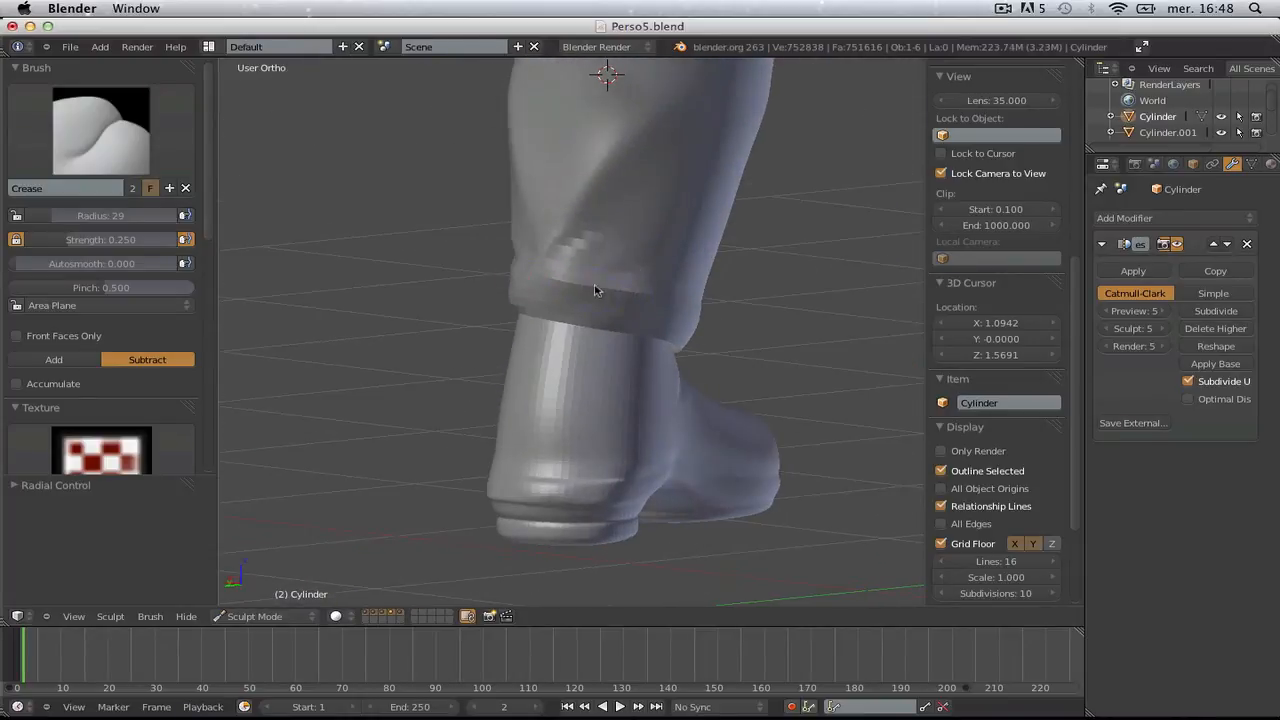
{"action": "middle_click_drag", "start_coordinate": [749, 316], "coordinate": [608, 320]}
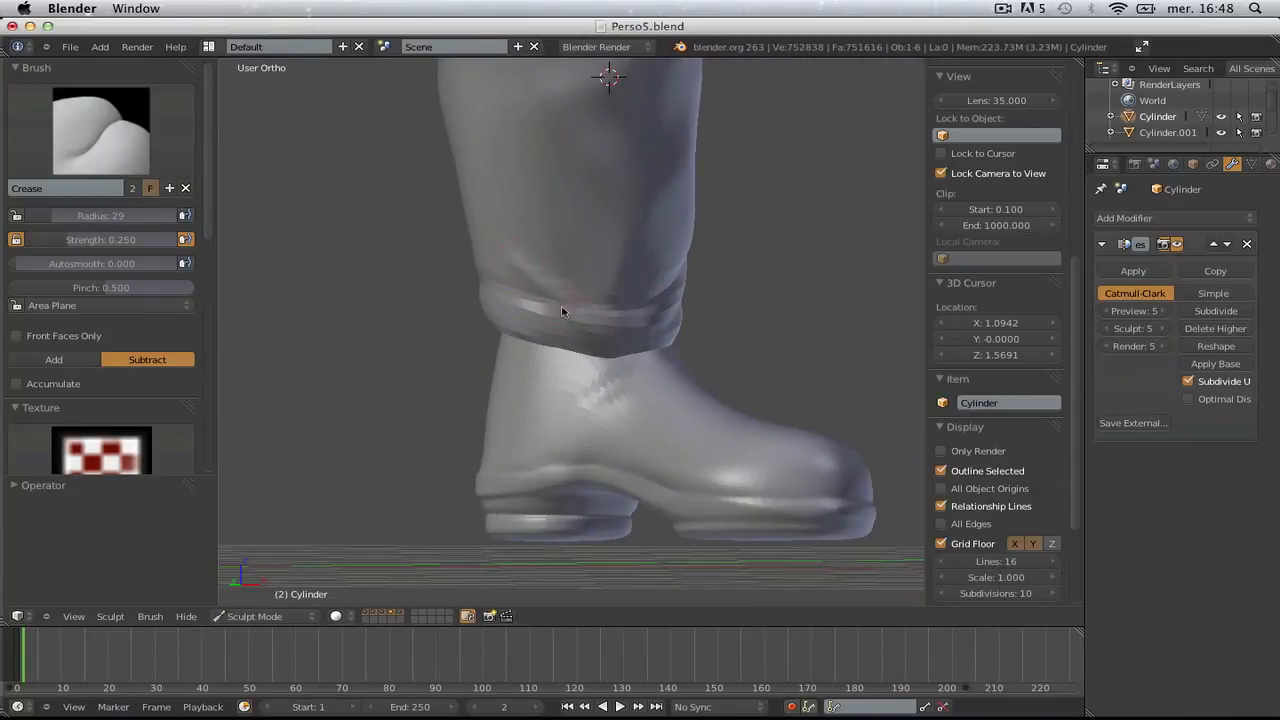
- Deepen the left hem's creases on the front and outer side, adding small fold lines above the band
{"action": "scroll", "coordinate": [617, 348], "scroll_direction": "up", "scroll_amount": 2}
{"action": "middle_click_drag", "start_coordinate": [514, 334], "coordinate": [529, 403]}
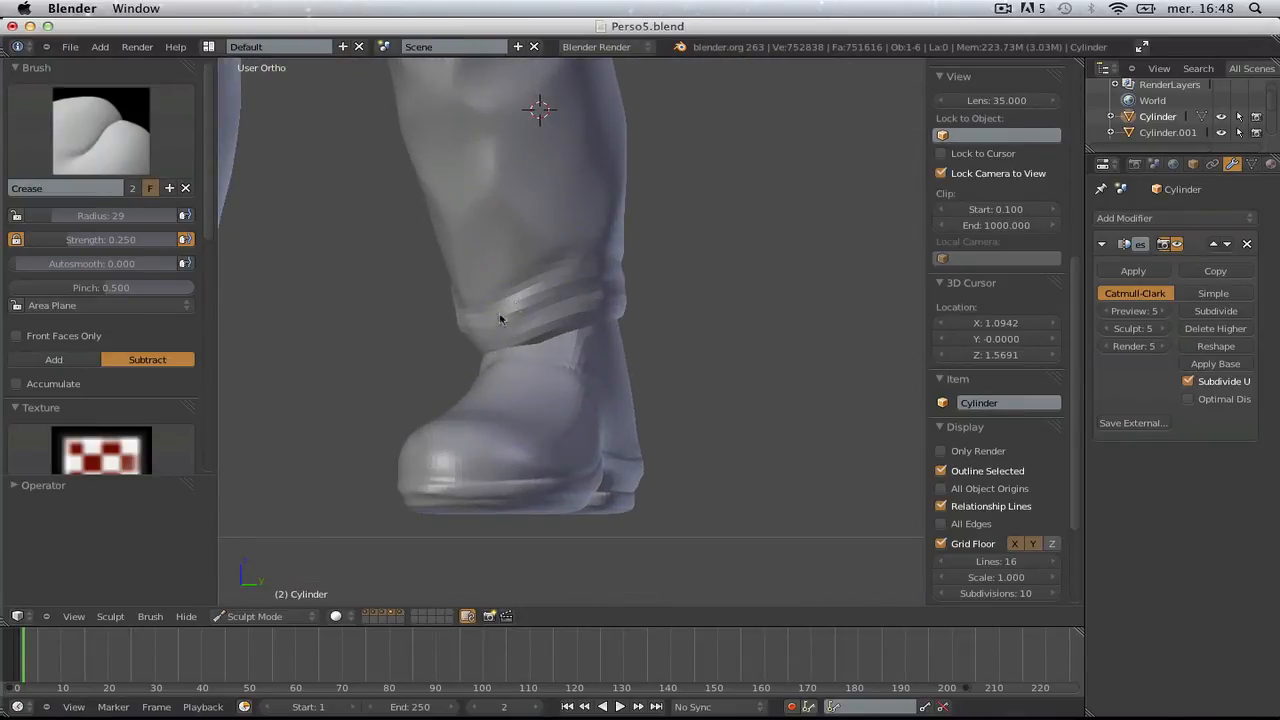
{"action": "middle_click_drag", "start_coordinate": [462, 341], "coordinate": [592, 314]}
{"action": "scroll", "coordinate": [579, 397], "scroll_direction": "down", "scroll_amount": 7}
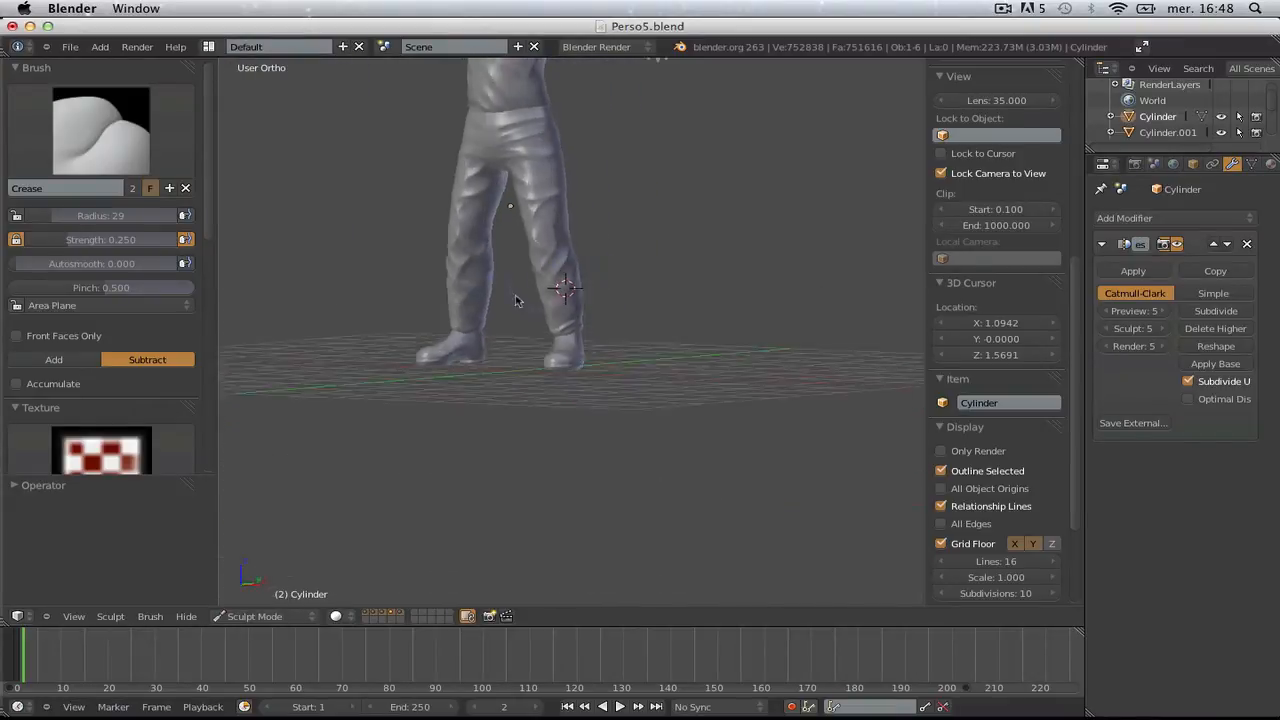
{"action": "middle_click_drag", "start_coordinate": [517, 300], "coordinate": [566, 371]}
{"action": "scroll", "coordinate": [566, 371], "scroll_direction": "up", "scroll_amount": 8}
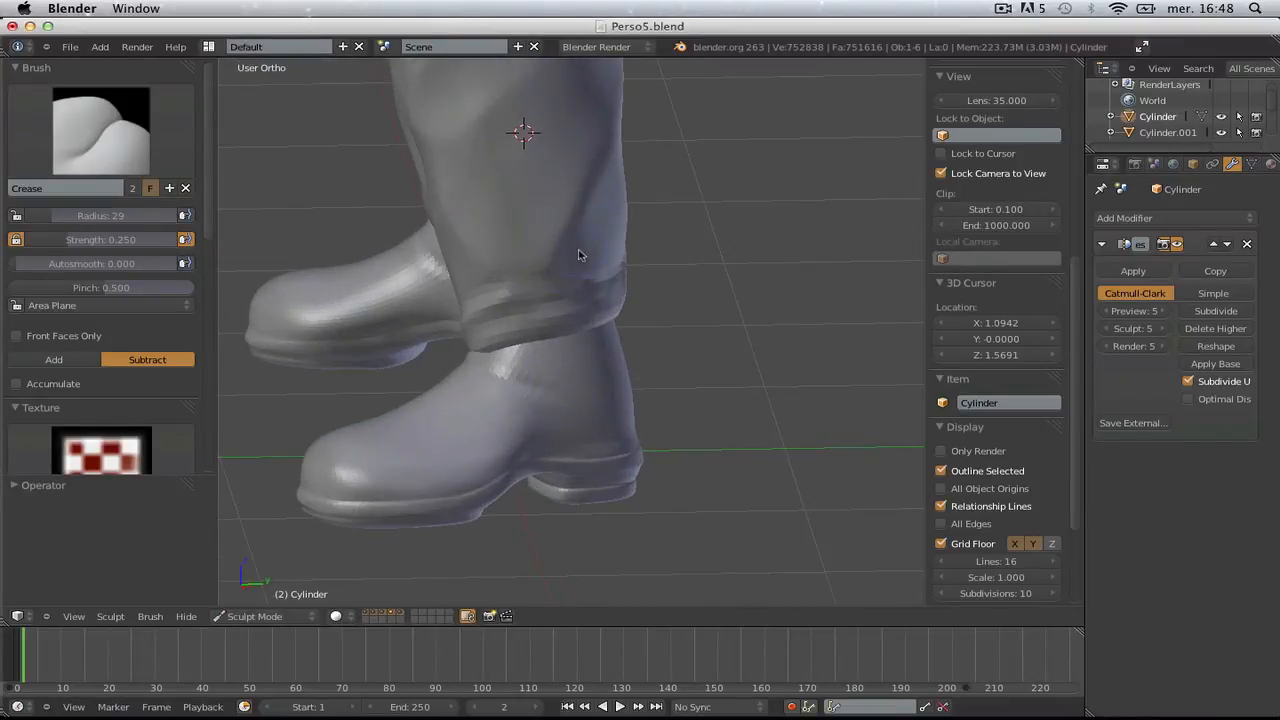
{"action": "middle_click_drag", "start_coordinate": [557, 265], "coordinate": [549, 250]}
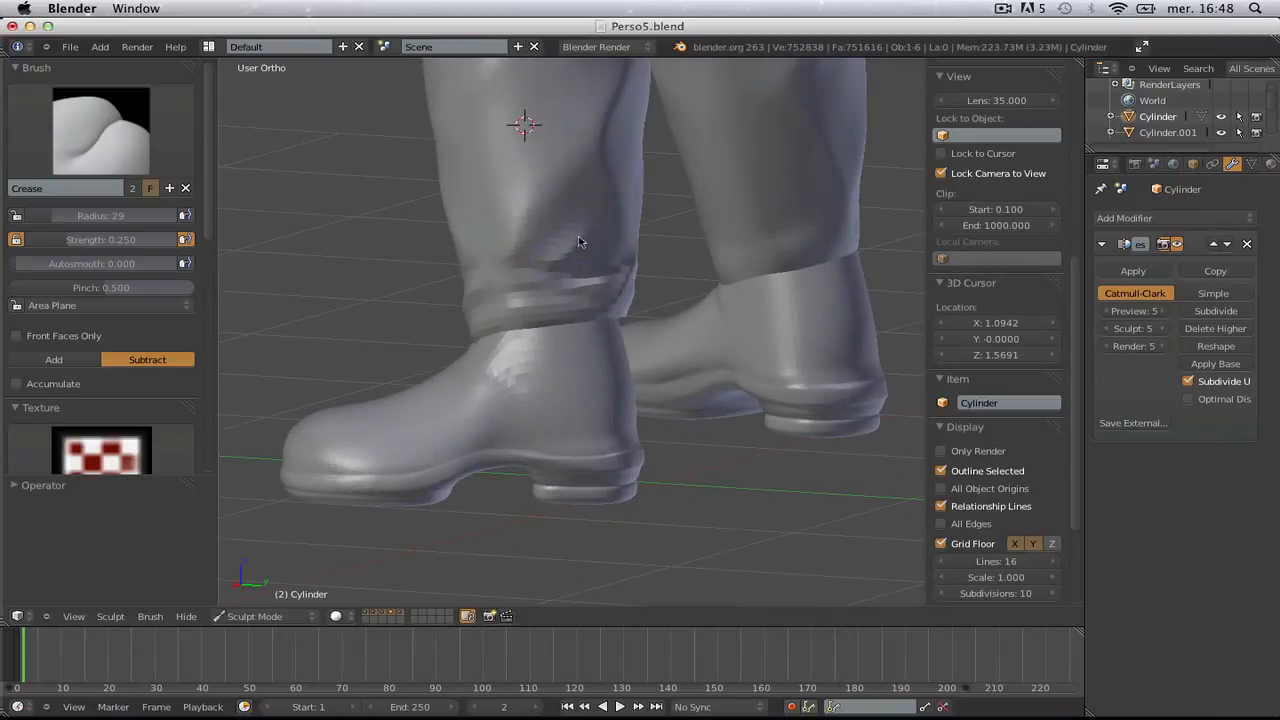
- Crease diagonal folds above the left hem band on its back and outer side
{"action": "scroll", "coordinate": [511, 319], "scroll_direction": "down", "scroll_amount": 6}
{"action": "middle_click_drag", "start_coordinate": [598, 300], "coordinate": [480, 271]}
{"action": "scroll", "coordinate": [523, 294], "scroll_direction": "up", "scroll_amount": 9}
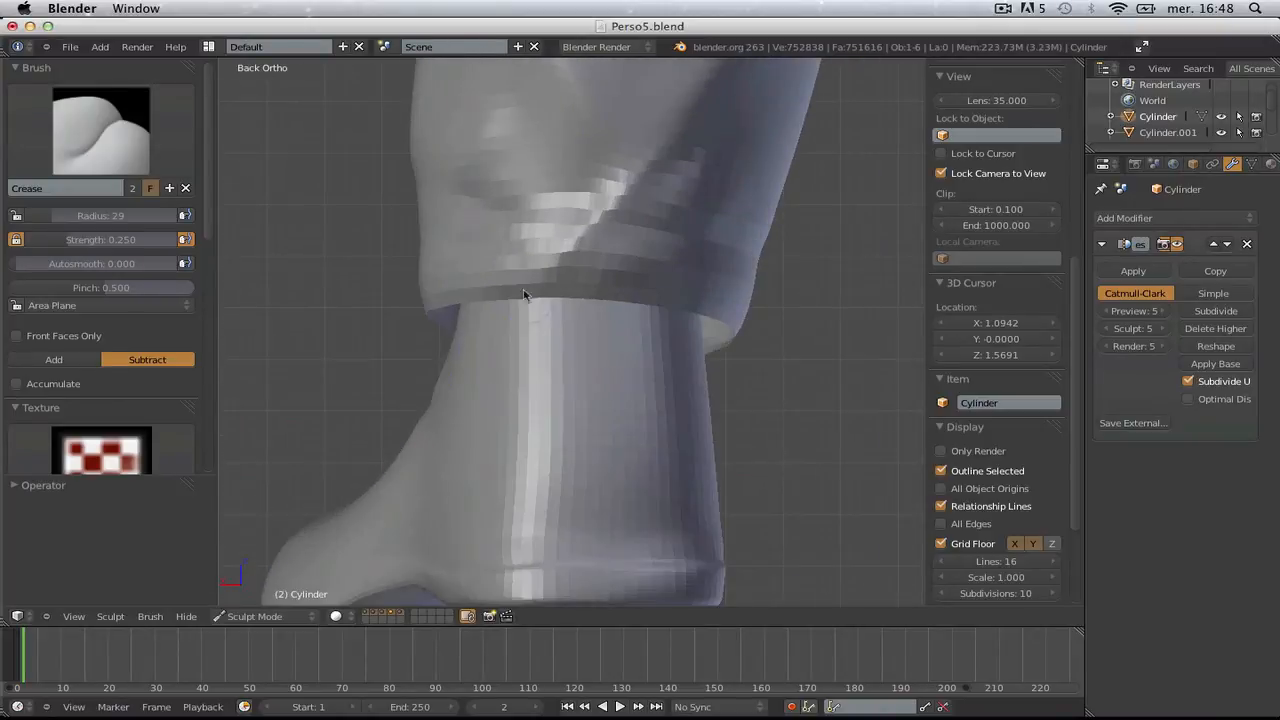
{"action": "scroll", "coordinate": [532, 230], "scroll_direction": "down", "scroll_amount": 5}
{"action": "middle_click_drag", "start_coordinate": [532, 230], "coordinate": [605, 277]}
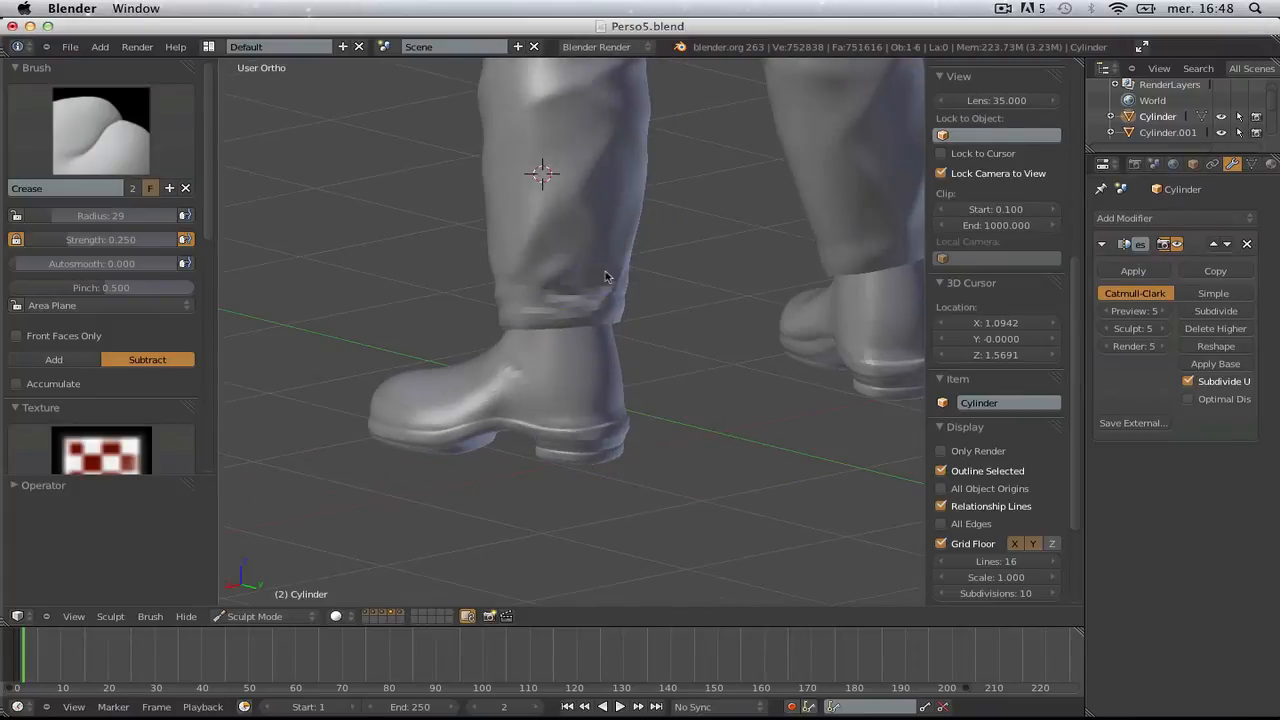
{"action": "scroll", "coordinate": [513, 316], "scroll_direction": "up", "scroll_amount": 3}
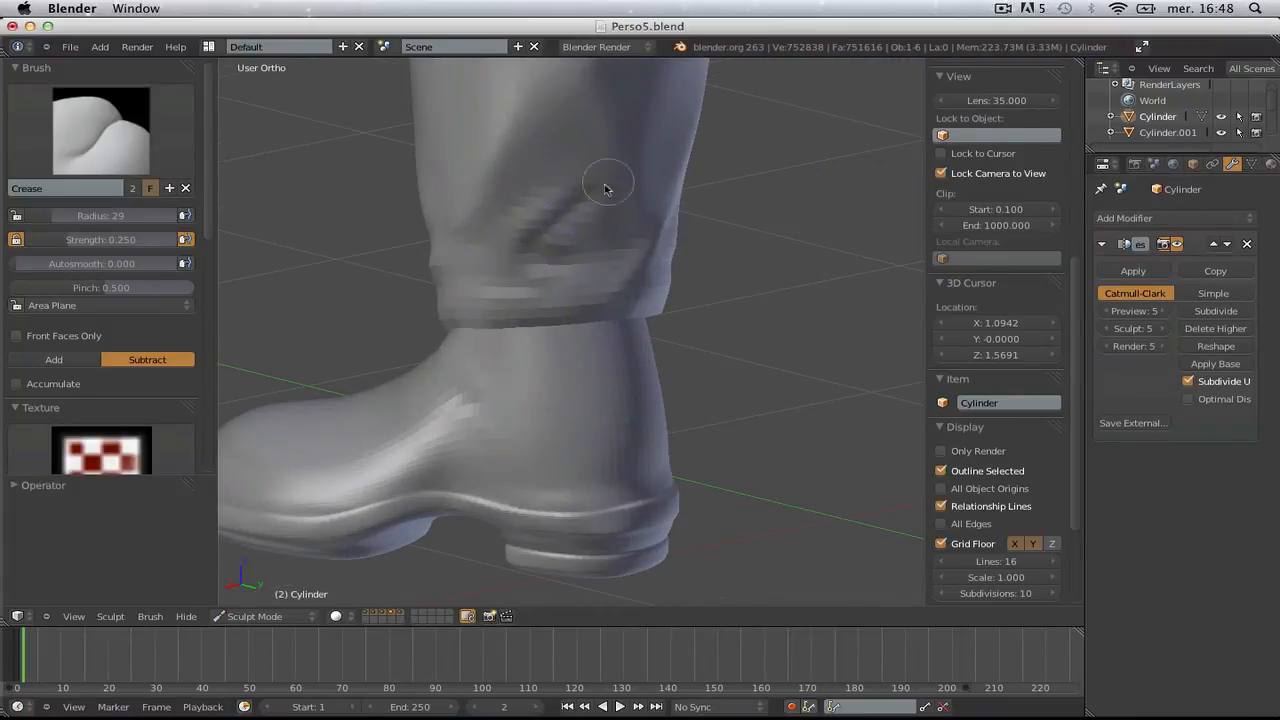
- Add Crease strokes for small folds above the band on the left hem's inner side
{"action": "scroll", "coordinate": [560, 264], "scroll_direction": "down", "scroll_amount": 5}
{"action": "middle_click_drag", "start_coordinate": [603, 240], "coordinate": [397, 229]}
{"action": "scroll", "coordinate": [466, 337], "scroll_direction": "up", "scroll_amount": 9}
{"action": "scroll", "coordinate": [499, 245], "scroll_direction": "down", "scroll_amount": 3}
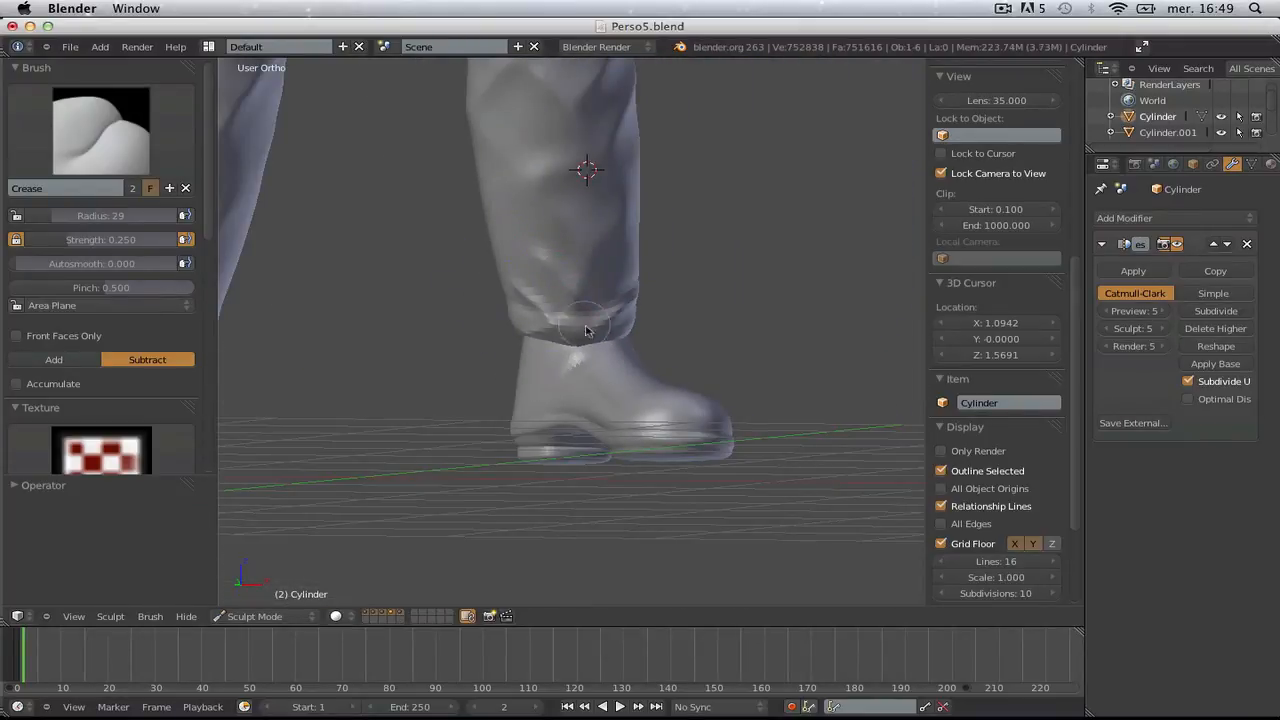
{"action": "scroll", "coordinate": [612, 374], "scroll_direction": "down", "scroll_amount": 5}
{"action": "mouse_move", "coordinate": [617, 349]}
{"action": "middle_mouse_down"}
{"action": "mouse_move", "coordinate": [660, 324]}
{"action": "mouse_move", "coordinate": [737, 383]}
{"action": "mouse_move", "coordinate": [403, 371]}
{"action": "mouse_move", "coordinate": [397, 323]}
{"action": "mouse_move", "coordinate": [613, 356]}
{"action": "middle_mouse_up"}
- Carve a crease along the top of the character's right trouser hem band with the Crease brush
{"action": "key", "text": "KP_1"}
{"action": "scroll", "coordinate": [474, 400], "scroll_direction": "up", "scroll_amount": 10}
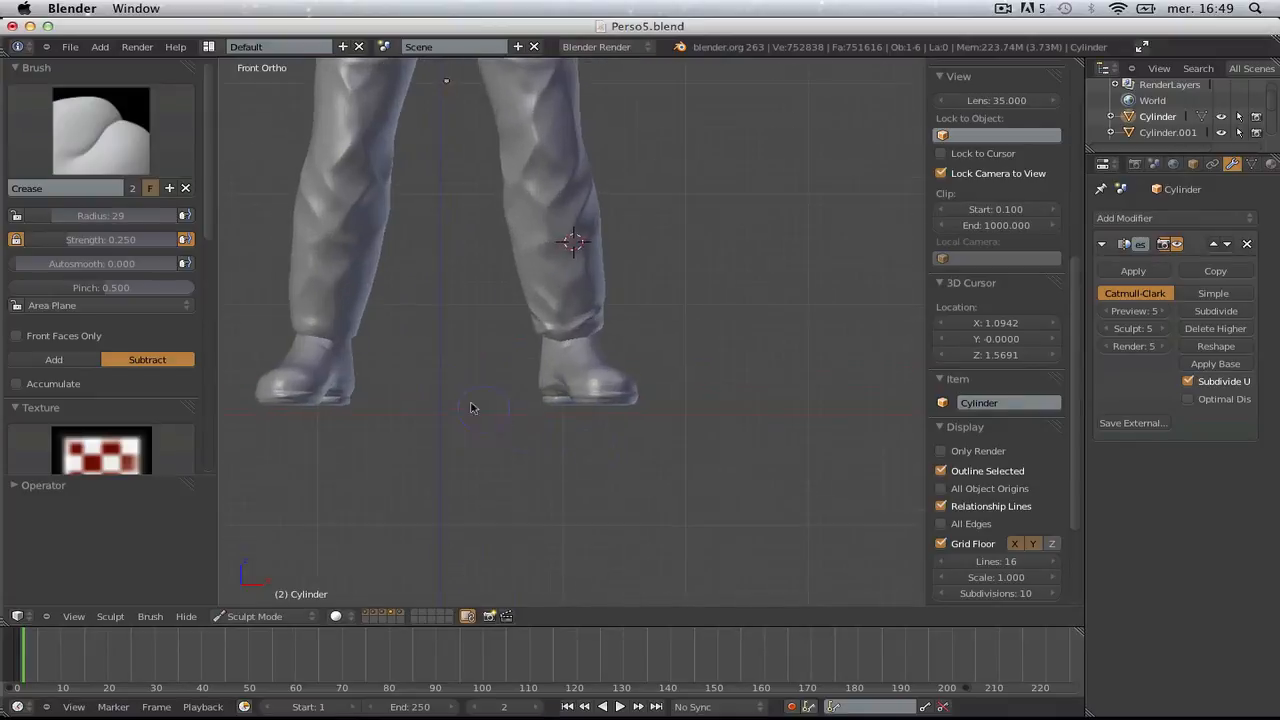
{"action": "middle_click_drag", "start_coordinate": [762, 345], "coordinate": [551, 349]}
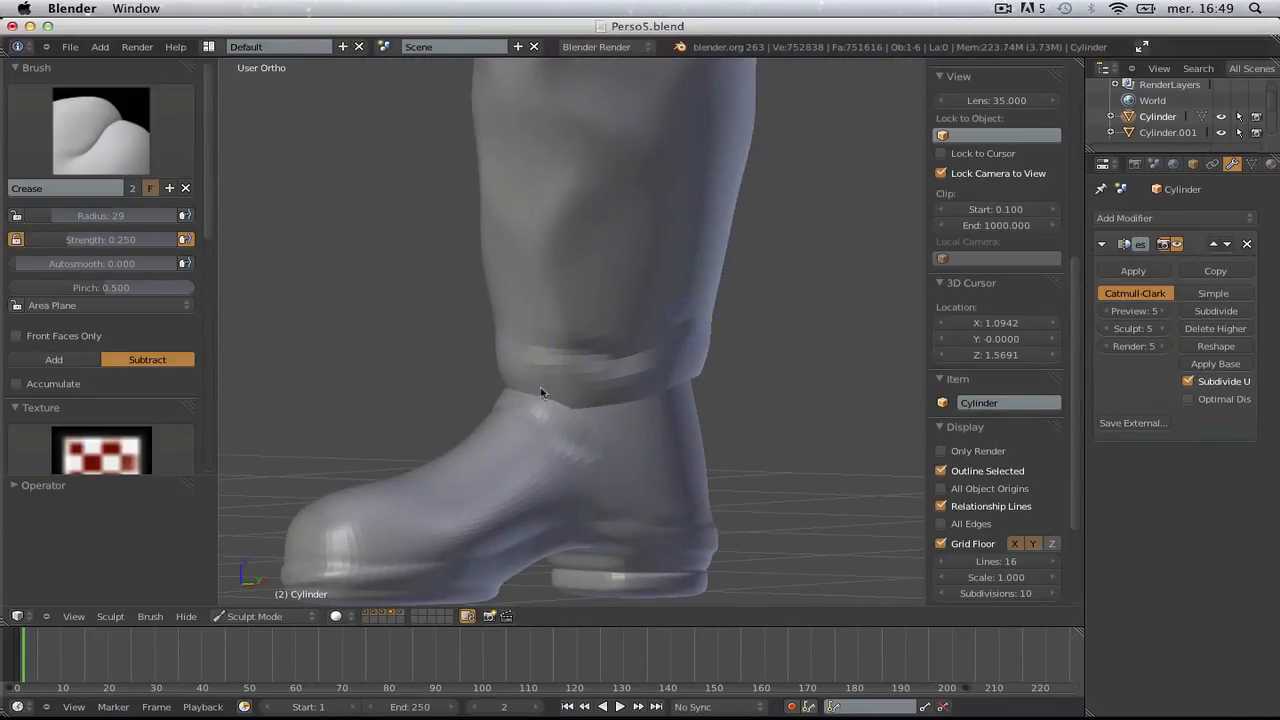
{"action": "middle_click_drag", "start_coordinate": [540, 392], "coordinate": [669, 336]}
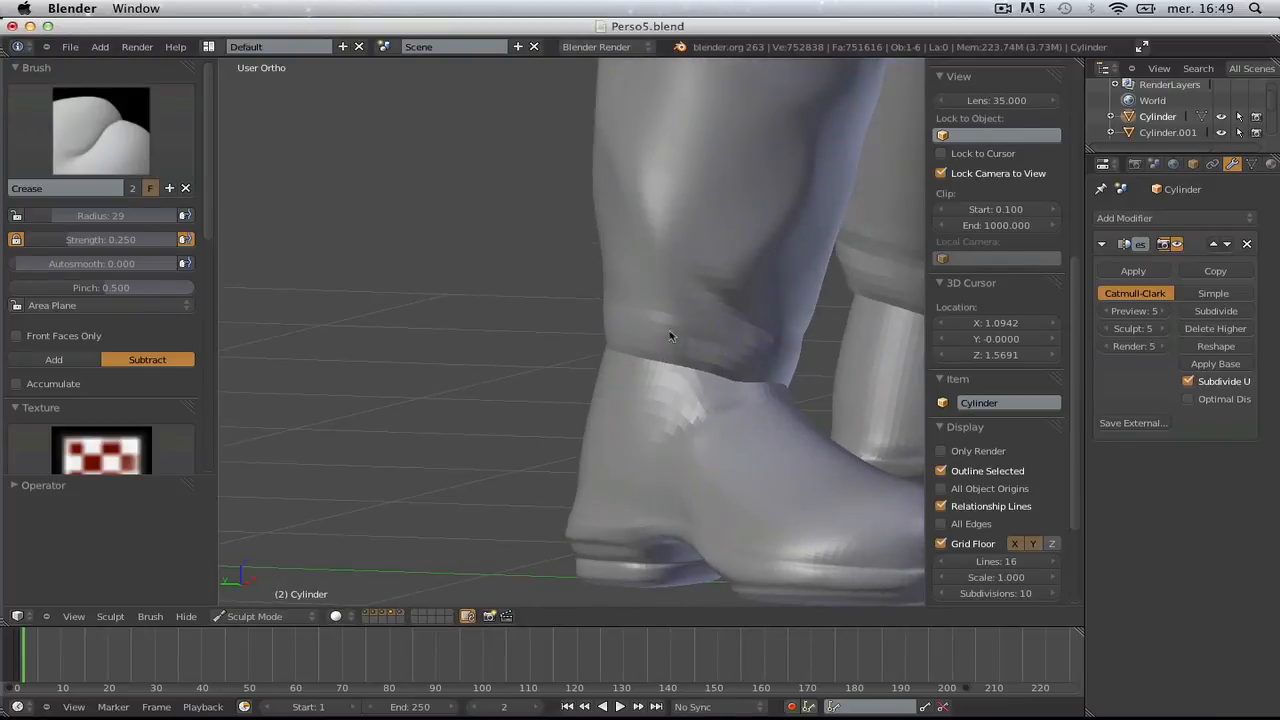
{"action": "middle_click_drag", "start_coordinate": [551, 345], "coordinate": [408, 335]}
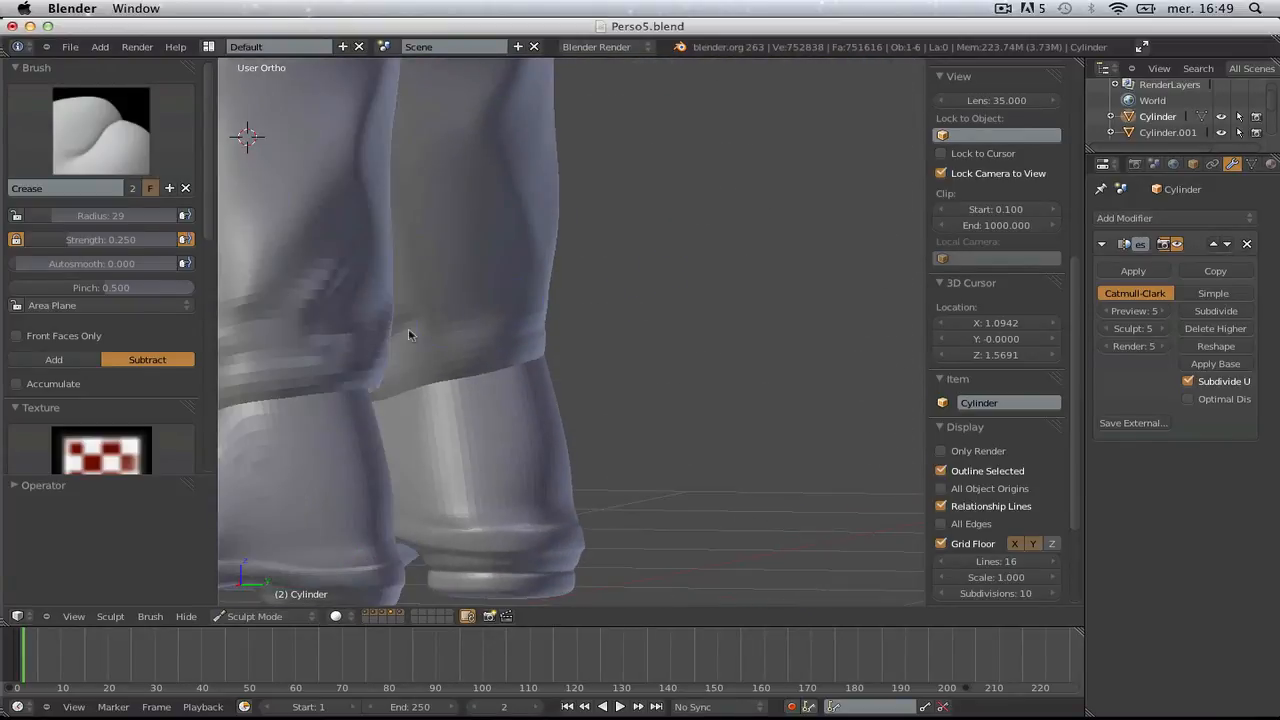
- Extend the right hem's crease lines around its outer side and front
{"action": "scroll", "coordinate": [543, 362], "scroll_direction": "down", "scroll_amount": 4}
{"action": "middle_click_drag", "start_coordinate": [585, 318], "coordinate": [428, 335]}
{"action": "mouse_move", "coordinate": [630, 325]}
{"action": "middle_mouse_down"}
{"action": "mouse_move", "coordinate": [540, 303]}
{"action": "mouse_move", "coordinate": [647, 335]}
{"action": "middle_mouse_up"}
{"action": "scroll", "coordinate": [550, 298], "scroll_direction": "up", "scroll_amount": 3}
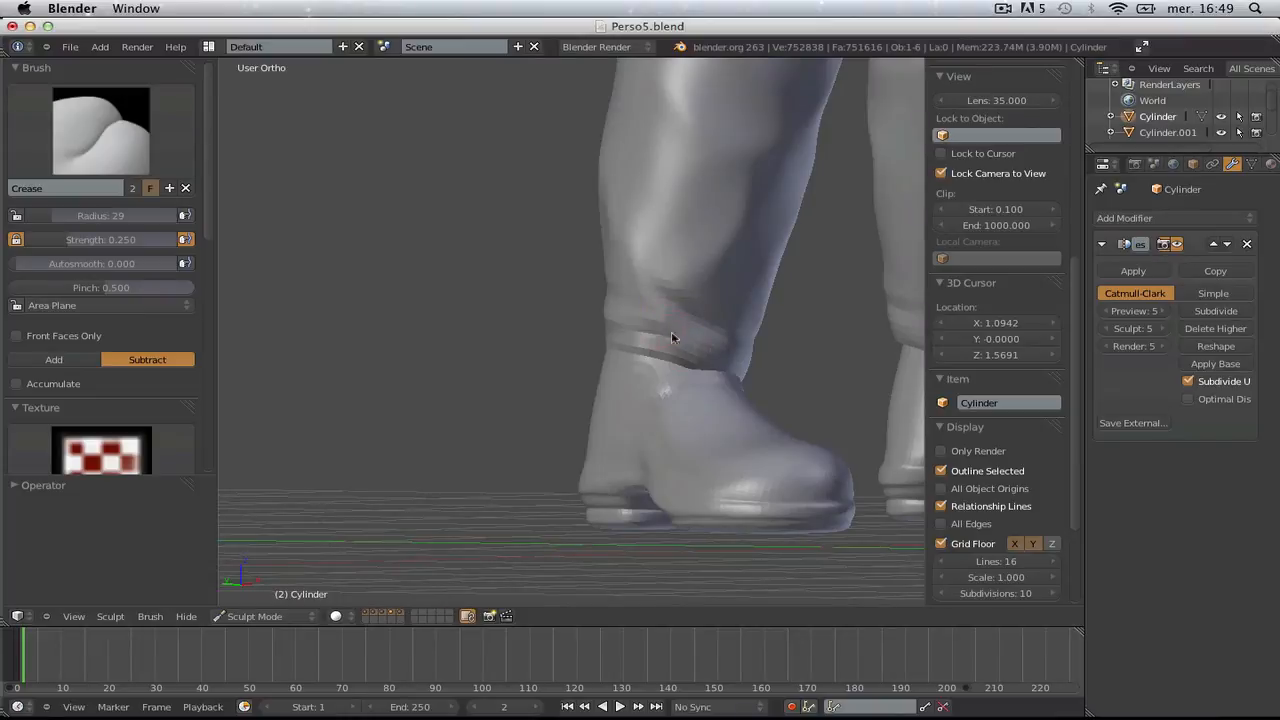
{"action": "middle_click_drag", "start_coordinate": [729, 348], "coordinate": [719, 340]}
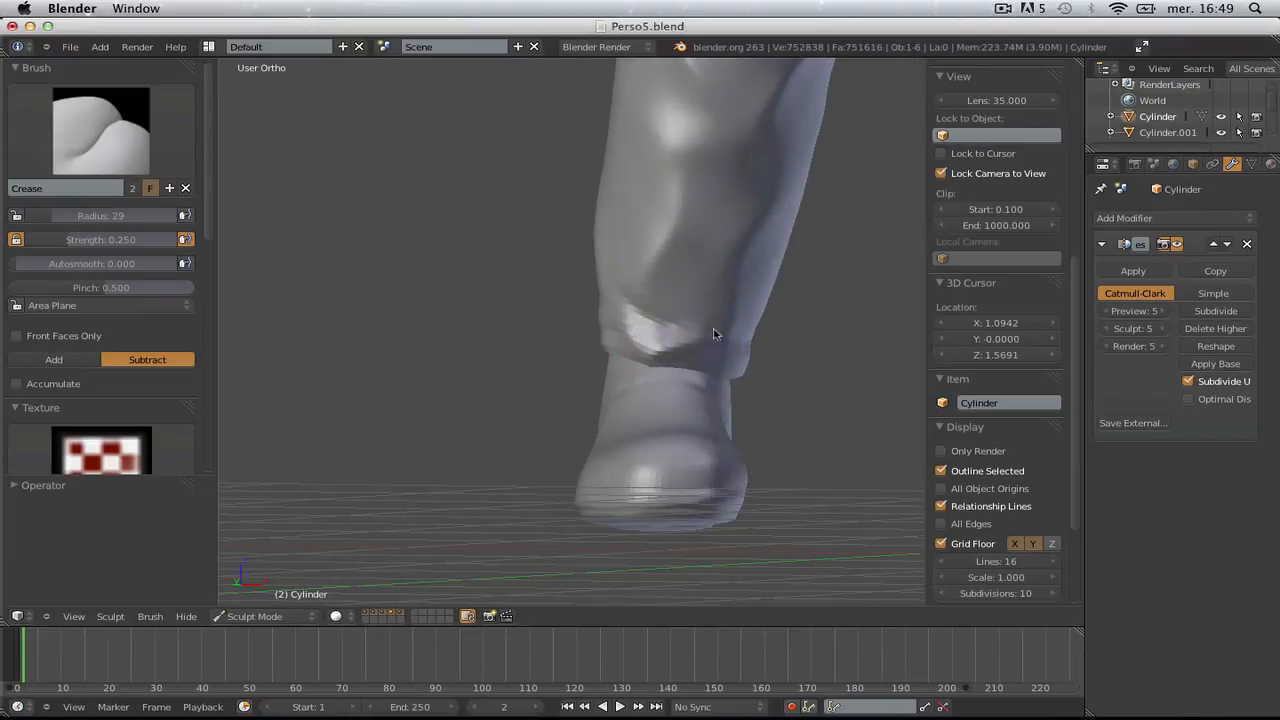
- Crease the front of the right hem band and add slanted folds above it on the inner side
{"action": "scroll", "coordinate": [701, 401], "scroll_direction": "down", "scroll_amount": 7}
{"action": "key", "text": "KP_1"}
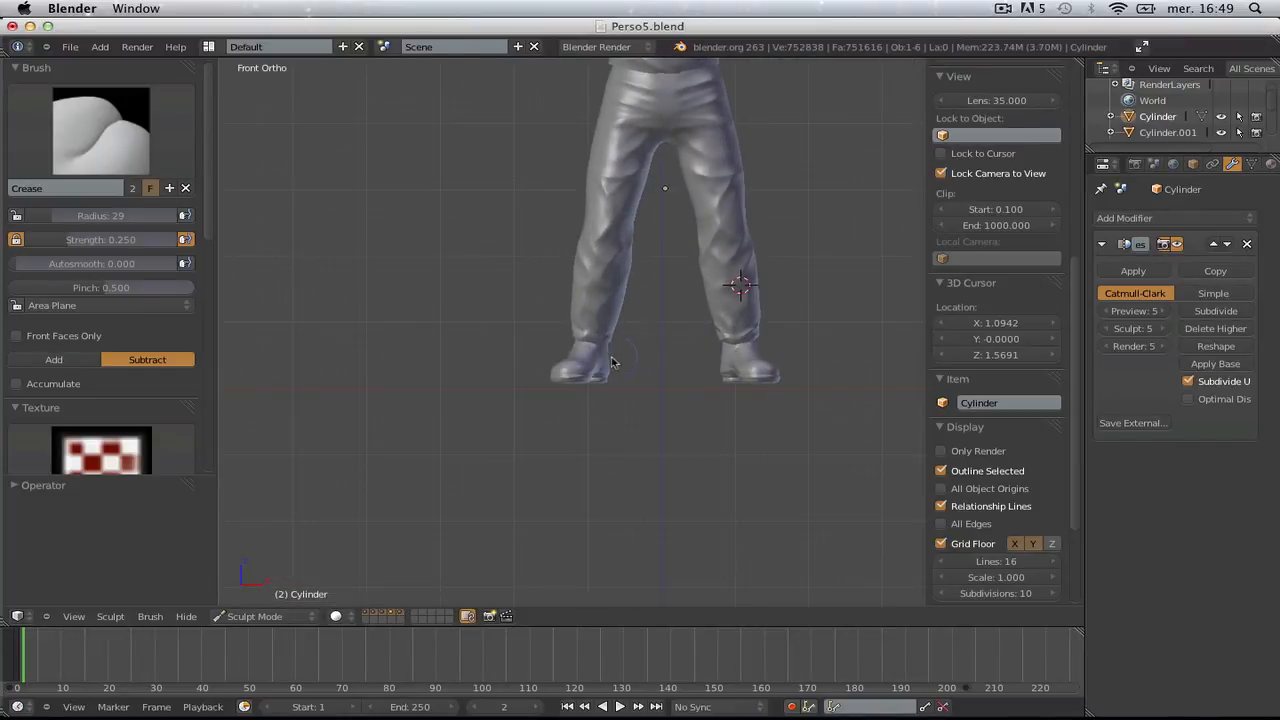
{"action": "scroll", "coordinate": [657, 449], "scroll_direction": "up", "scroll_amount": 8}
{"action": "left_click_drag", "start_coordinate": [654, 354], "coordinate": [606, 344]}
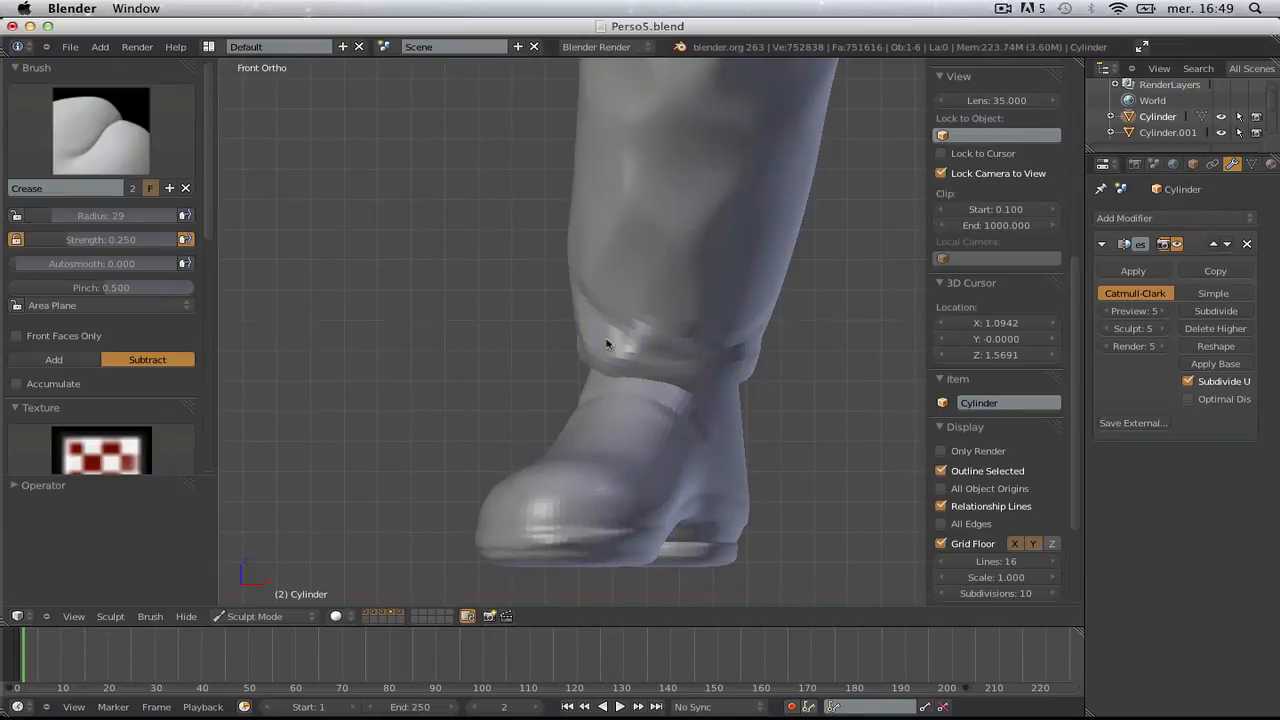
{"action": "middle_click_drag", "start_coordinate": [781, 384], "coordinate": [606, 277]}
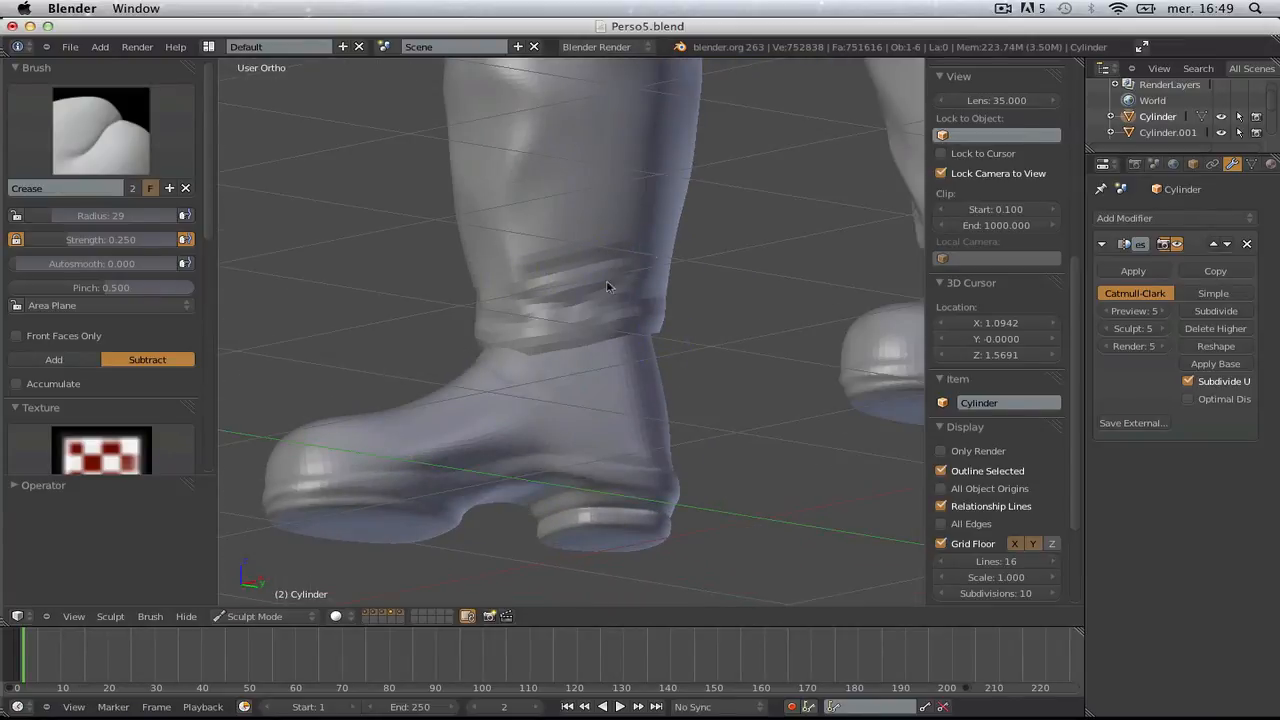
{"action": "scroll", "coordinate": [520, 292], "scroll_direction": "down", "scroll_amount": 4}
{"action": "scroll", "coordinate": [520, 292], "scroll_direction": "up", "scroll_amount": 8}
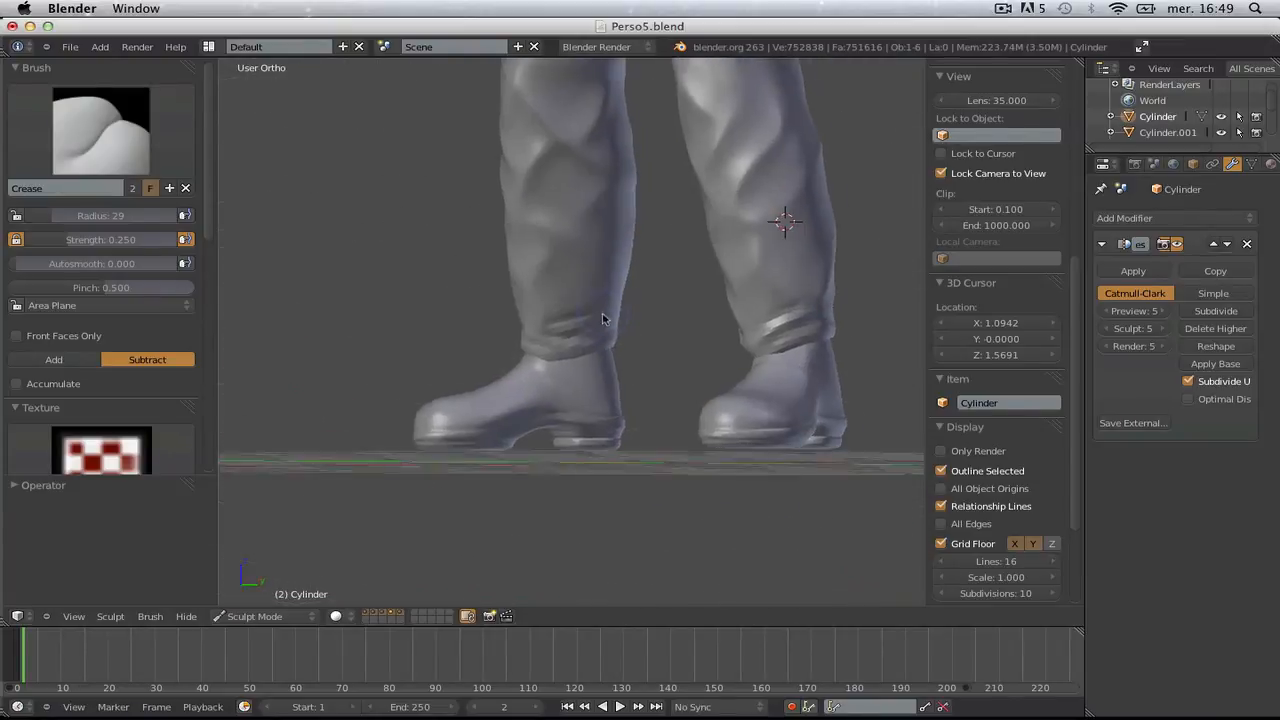
- Refine the creased folds on the back of the left trouser hem
{"action": "middle_click_drag", "start_coordinate": [677, 304], "coordinate": [360, 308]}
{"action": "middle_click_drag", "start_coordinate": [467, 301], "coordinate": [430, 328]}
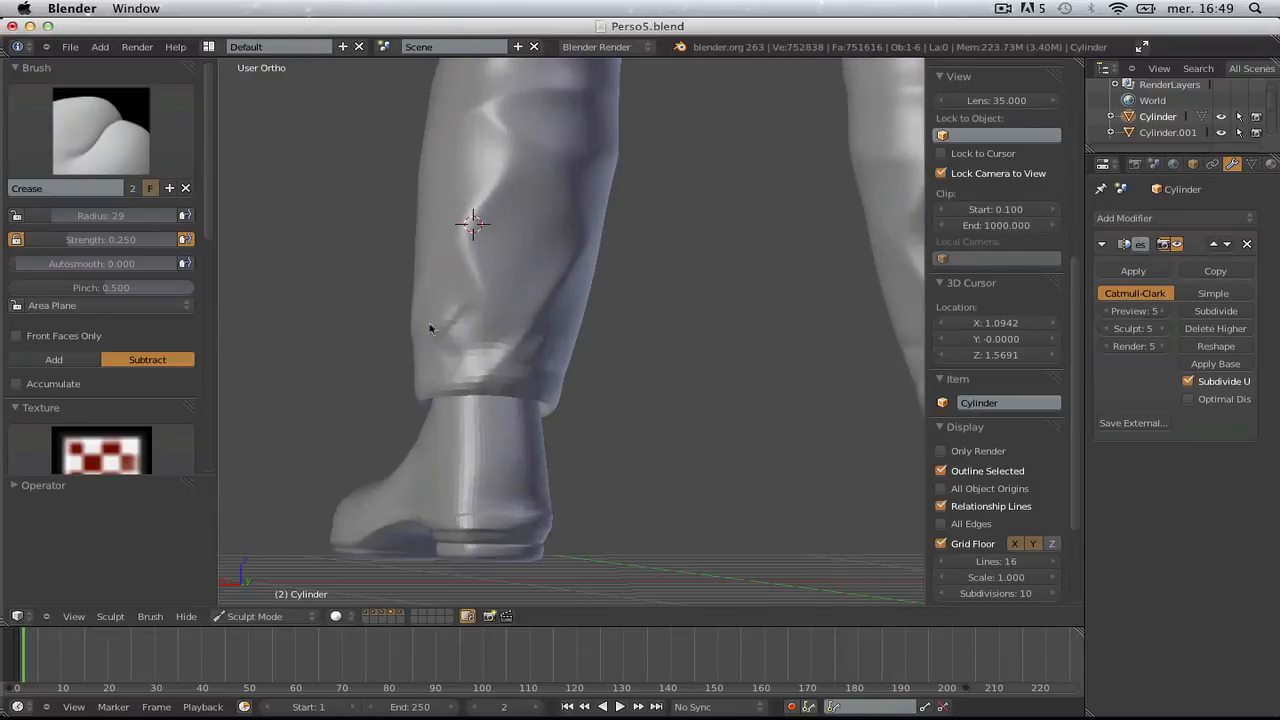
{"action": "middle_click_drag", "start_coordinate": [577, 352], "coordinate": [465, 350]}
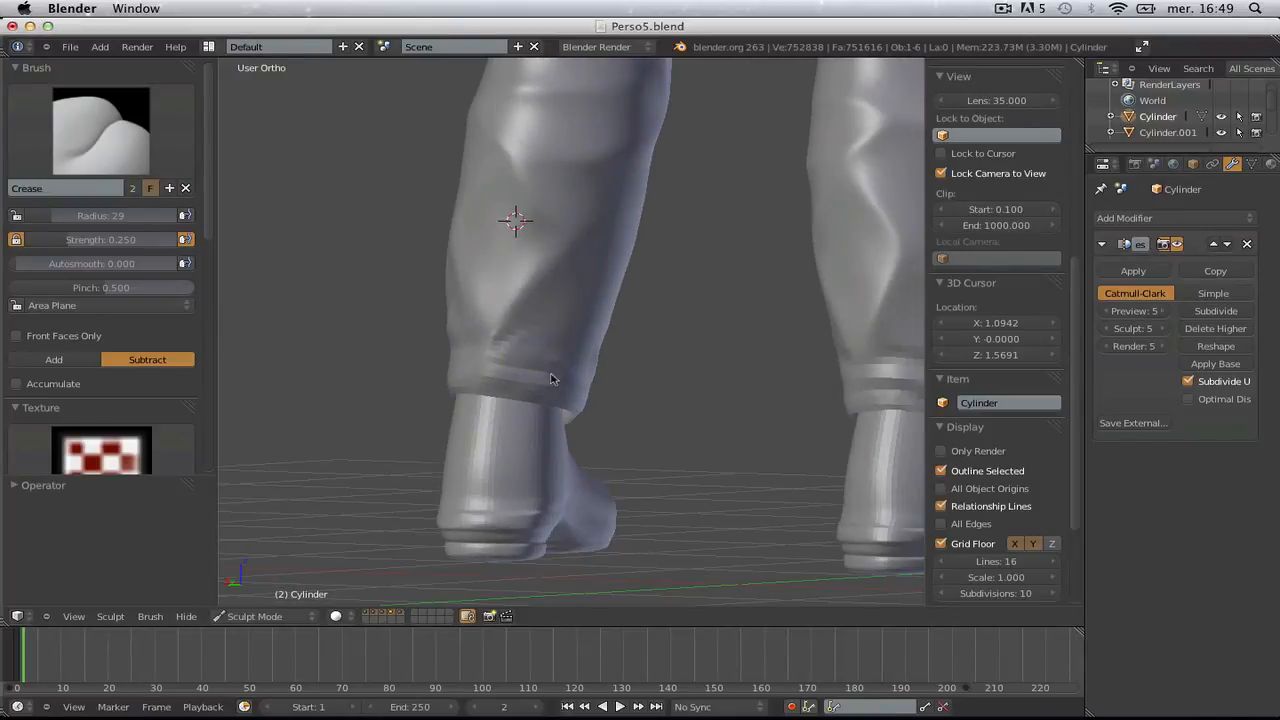
{"action": "scroll", "coordinate": [551, 378], "scroll_direction": "down", "scroll_amount": 4}
{"action": "middle_click_drag", "start_coordinate": [551, 378], "coordinate": [239, 311]}
{"action": "middle_click_drag", "start_coordinate": [569, 355], "coordinate": [540, 351]}
{"action": "scroll", "coordinate": [550, 340], "scroll_direction": "down", "scroll_amount": 4}
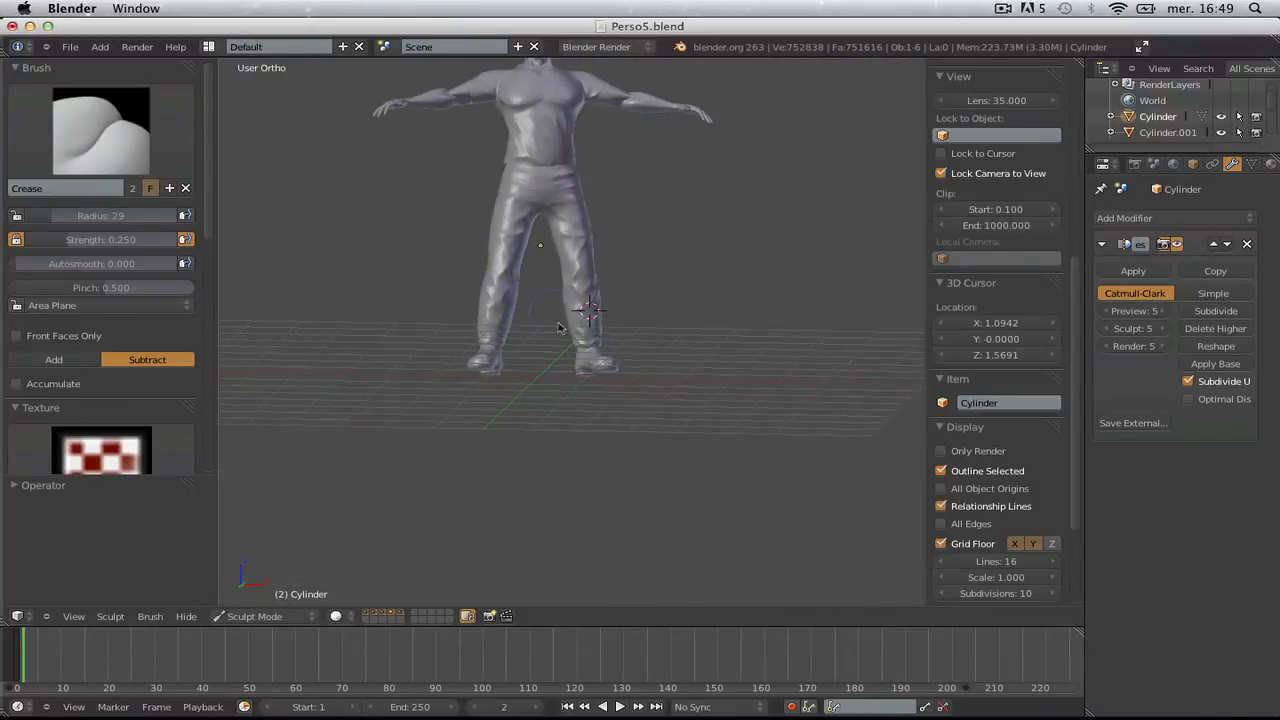
- Carve another crease across the front of the right trouser leg just above the hem band
{"action": "key", "text": "KP_1"}
{"action": "scroll", "coordinate": [560, 340], "scroll_direction": "up", "scroll_amount": 8}
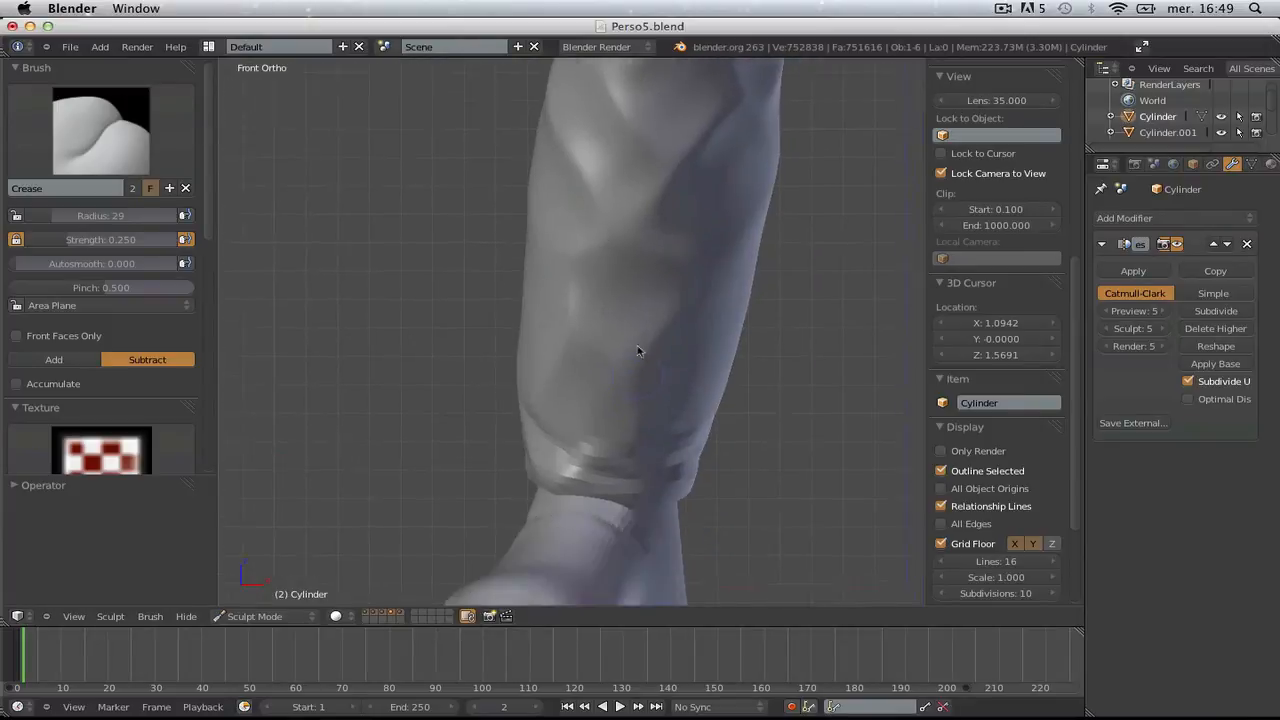
{"action": "middle_click_drag", "start_coordinate": [637, 346], "coordinate": [637, 236], "text": "shift"}
{"action": "scroll", "coordinate": [599, 302], "scroll_direction": "up", "scroll_amount": 2}
{"action": "left_click_drag", "start_coordinate": [534, 292], "coordinate": [663, 313]}
{"action": "scroll", "coordinate": [743, 280], "scroll_direction": "down", "scroll_amount": 1}
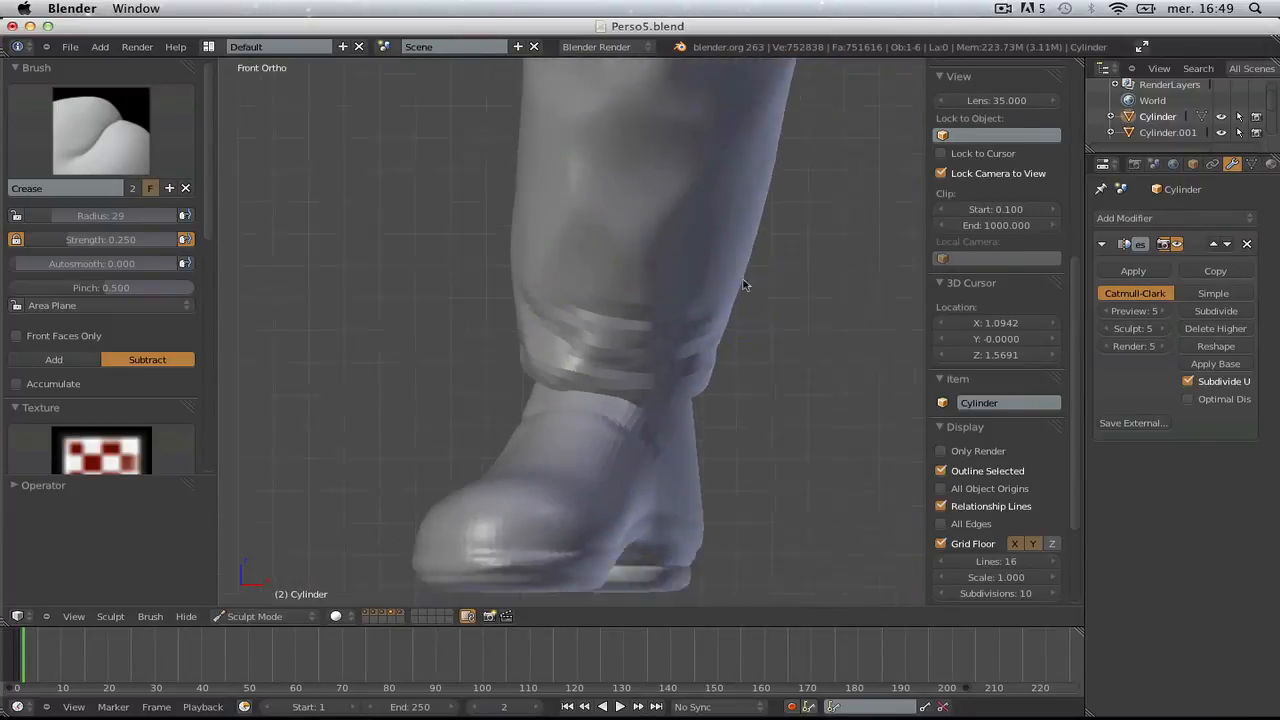
- Examine the creased trouser hems from the front, back and sides, and the whole figure from a distance
{"action": "middle_click_drag", "start_coordinate": [743, 285], "coordinate": [432, 371]}
{"action": "scroll", "coordinate": [568, 312], "scroll_direction": "down", "scroll_amount": 2}
{"action": "scroll", "coordinate": [645, 354], "scroll_direction": "down", "scroll_amount": 1}
{"action": "scroll", "coordinate": [537, 356], "scroll_direction": "up", "scroll_amount": 3}
{"action": "mouse_move", "coordinate": [585, 358]}
{"action": "middle_mouse_down"}
{"action": "mouse_move", "coordinate": [571, 357]}
{"action": "mouse_move", "coordinate": [602, 357]}
{"action": "middle_mouse_up"}
{"action": "scroll", "coordinate": [802, 395], "scroll_direction": "down", "scroll_amount": 2}
{"action": "middle_click_drag", "start_coordinate": [720, 380], "coordinate": [518, 337]}
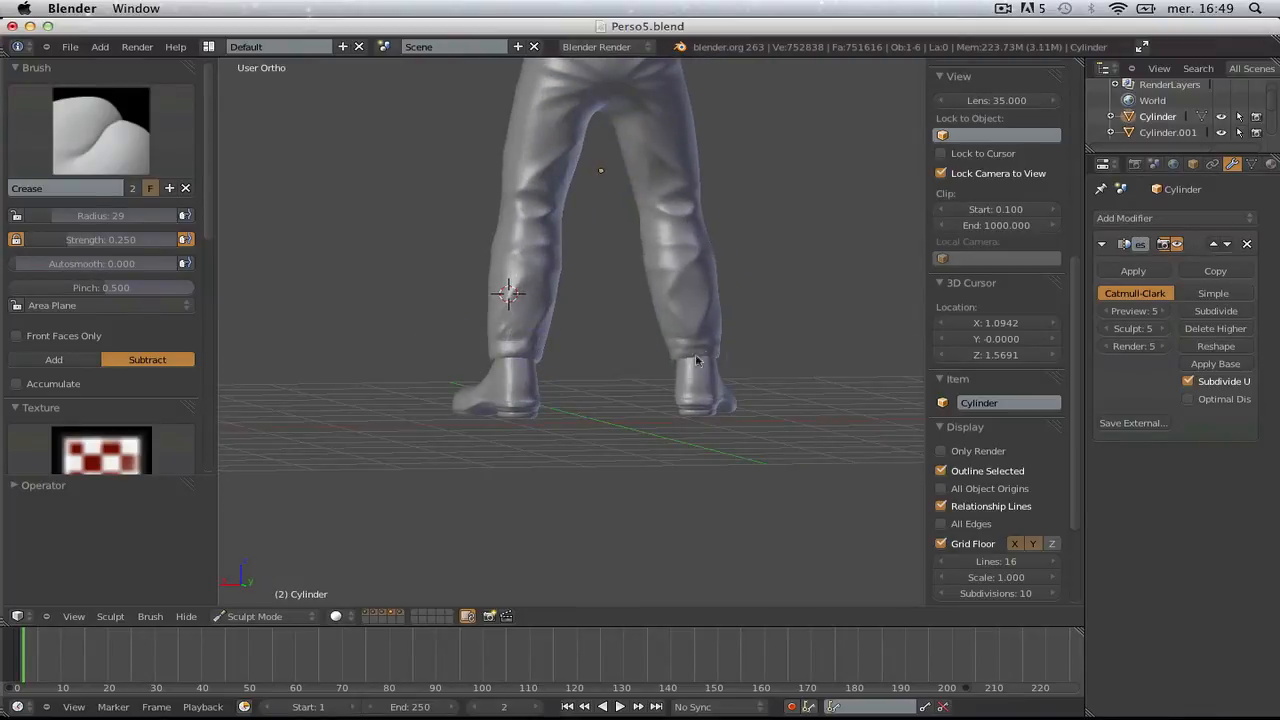
{"action": "scroll", "coordinate": [727, 378], "scroll_direction": "up", "scroll_amount": 6}
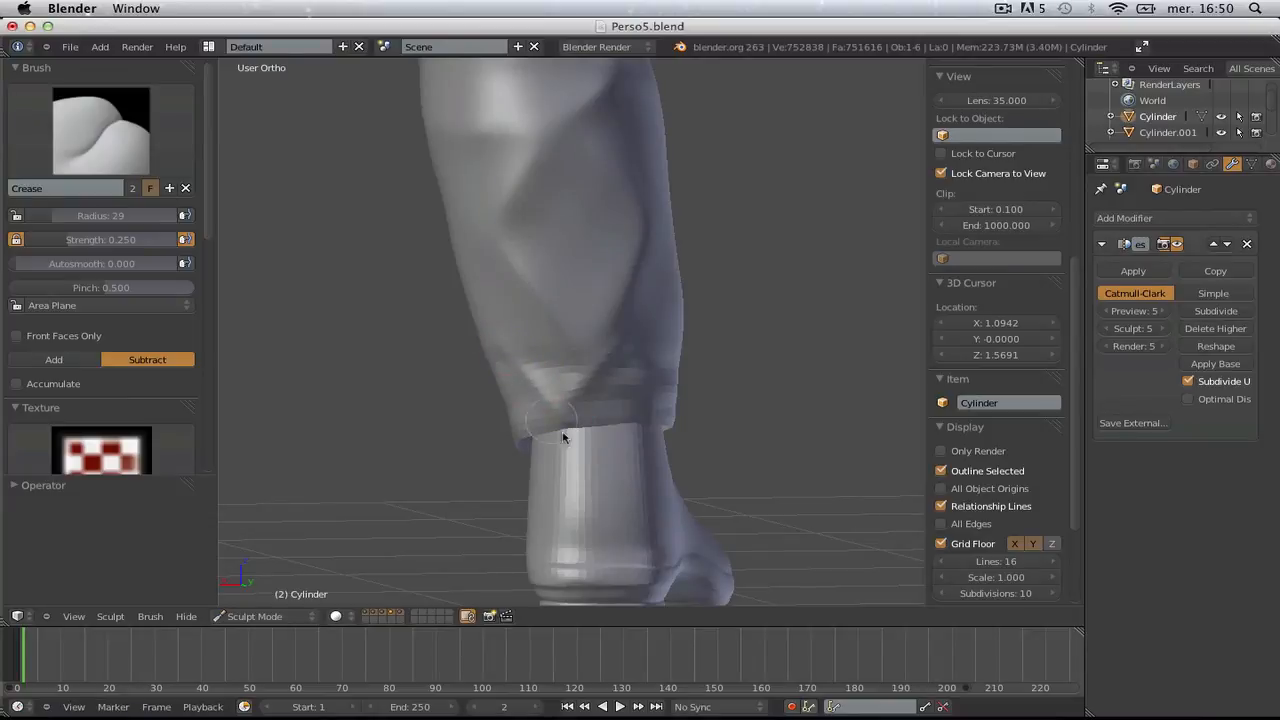
{"action": "scroll", "coordinate": [614, 349], "scroll_direction": "down", "scroll_amount": 2}
{"action": "middle_click_drag", "start_coordinate": [614, 349], "coordinate": [534, 397]}
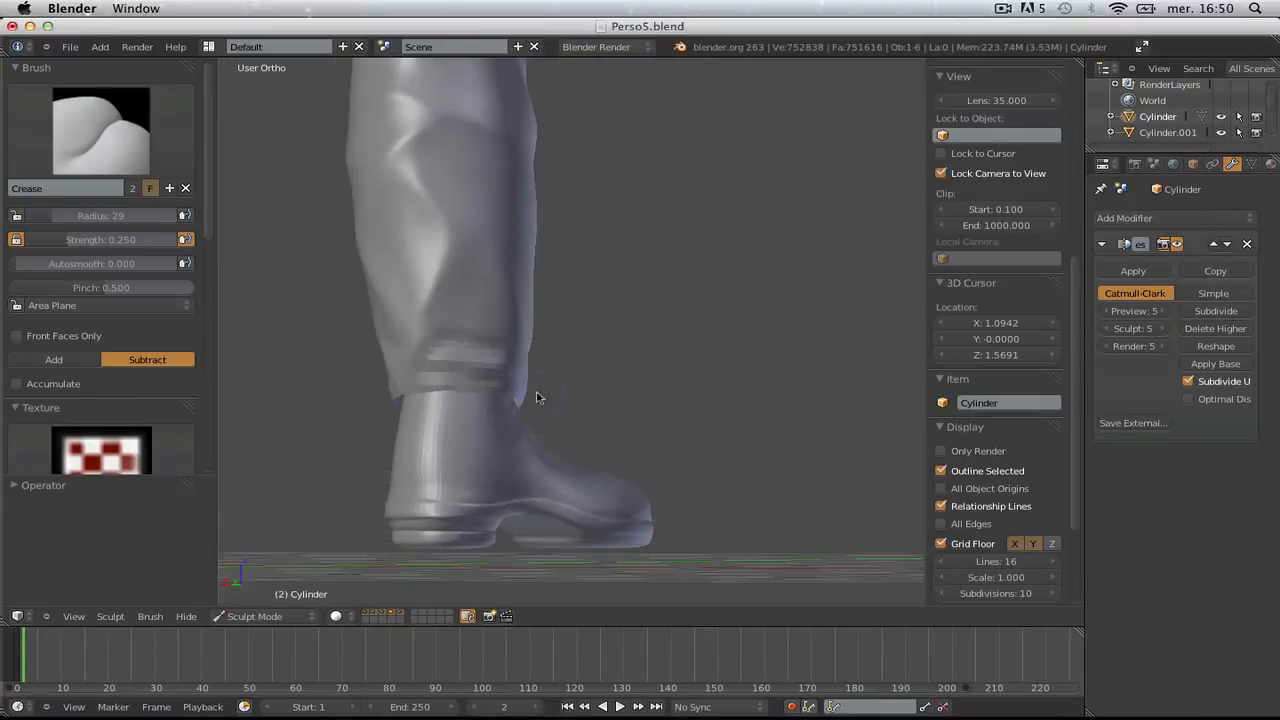
{"action": "scroll", "coordinate": [538, 372], "scroll_direction": "up", "scroll_amount": 2}
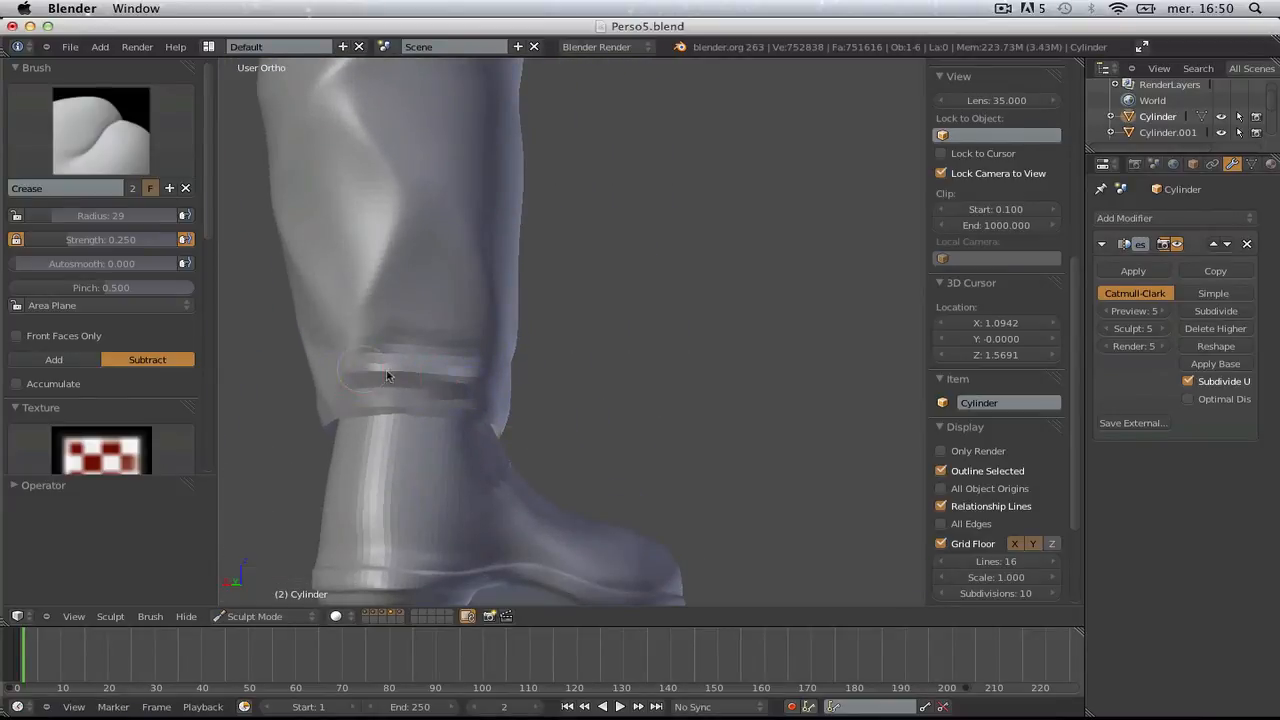
{"action": "scroll", "coordinate": [388, 376], "scroll_direction": "down", "scroll_amount": 5}
{"action": "key", "text": "KP_1"}
{"action": "scroll", "coordinate": [587, 290], "scroll_direction": "down", "scroll_amount": 2}
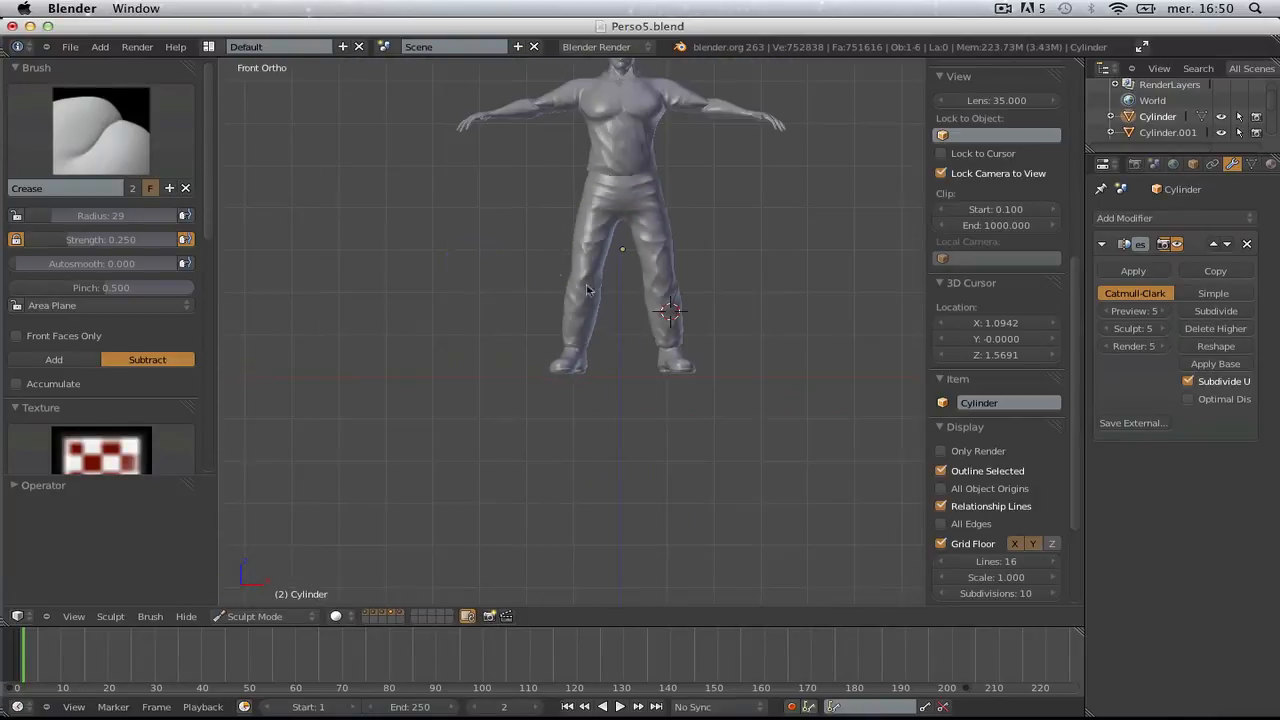
{"action": "mouse_move", "coordinate": [587, 290]}
{"action": "middle_mouse_down"}
{"action": "mouse_move", "coordinate": [533, 314]}
{"action": "mouse_move", "coordinate": [536, 370]}
{"action": "middle_mouse_up"}
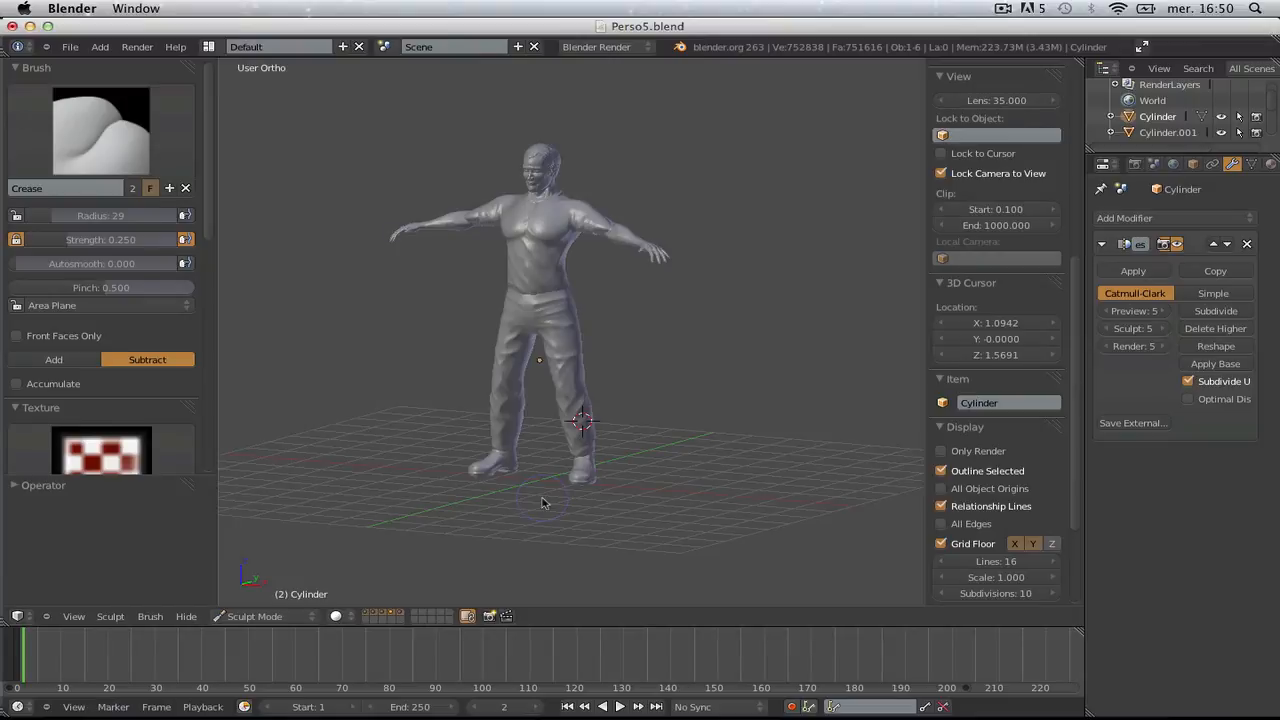
{"action": "key", "text": "KP_5"}
{"action": "key", "text": "KP_1"}
{"action": "key", "text": "KP_5"}
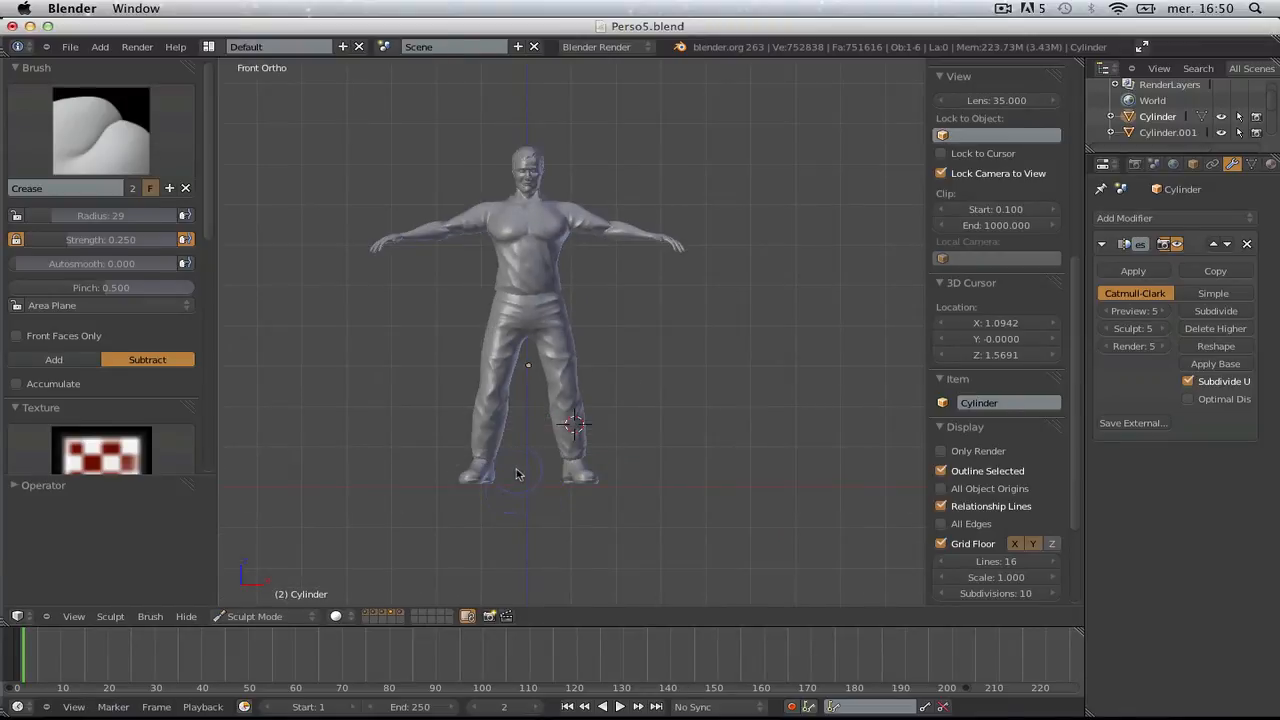
- Return the trousers to Object Mode and save the scene over the existing Perso5.blend file
{"action": "left_click", "coordinate": [254, 616]}
{"action": "left_click", "coordinate": [262, 624]}
{"action": "scroll", "coordinate": [545, 470], "scroll_direction": "up", "scroll_amount": 1}
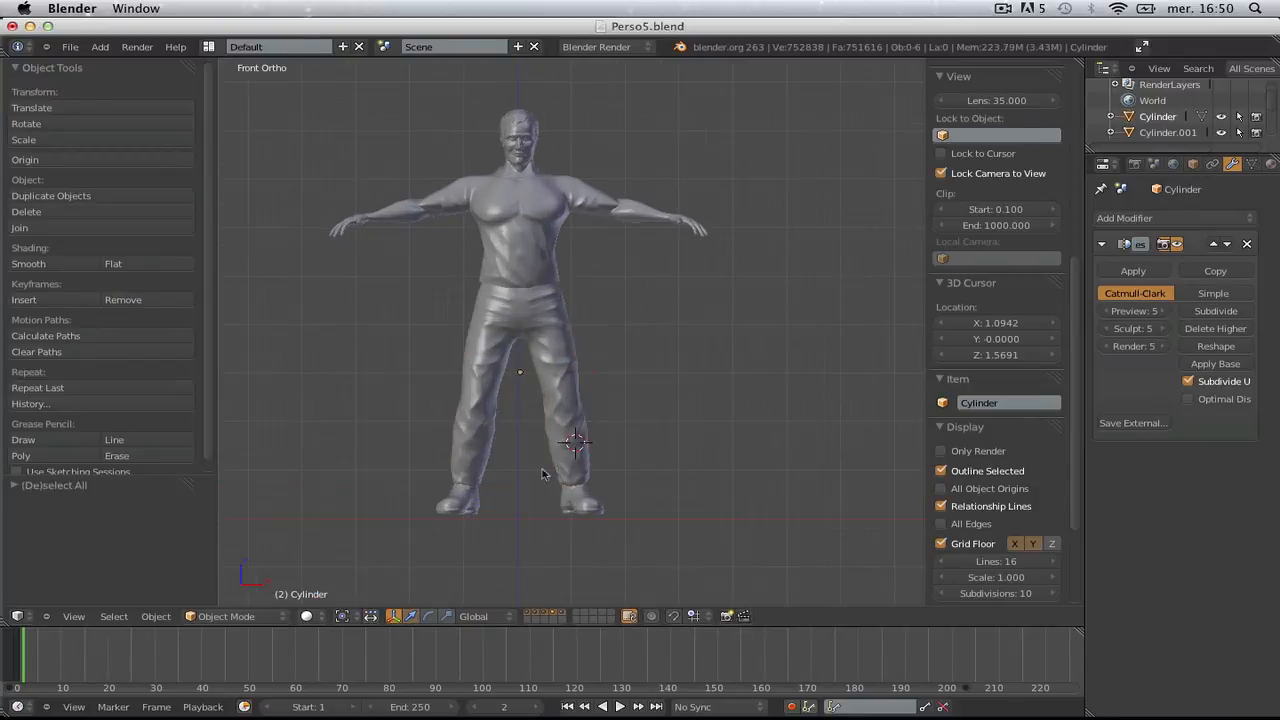
{"action": "key", "text": "ctrl+s"}
{"action": "left_click", "coordinate": [519, 553]}
{"action": "left_click", "coordinate": [452, 278]}
- Inspect the whole character from the front and at an angle in perspective view
{"action": "scroll", "coordinate": [498, 168], "scroll_direction": "down", "scroll_amount": 4}
{"action": "middle_click_drag", "start_coordinate": [497, 270], "coordinate": [503, 263]}
{"action": "middle_click_drag", "start_coordinate": [673, 278], "coordinate": [604, 322]}
{"action": "scroll", "coordinate": [520, 305], "scroll_direction": "up", "scroll_amount": 3}
{"action": "key", "text": "KP_5"}
{"action": "scroll", "coordinate": [522, 327], "scroll_direction": "down", "scroll_amount": 2}
{"action": "scroll", "coordinate": [612, 377], "scroll_direction": "up", "scroll_amount": 2}
{"action": "middle_click_drag", "start_coordinate": [611, 374], "coordinate": [586, 374]}
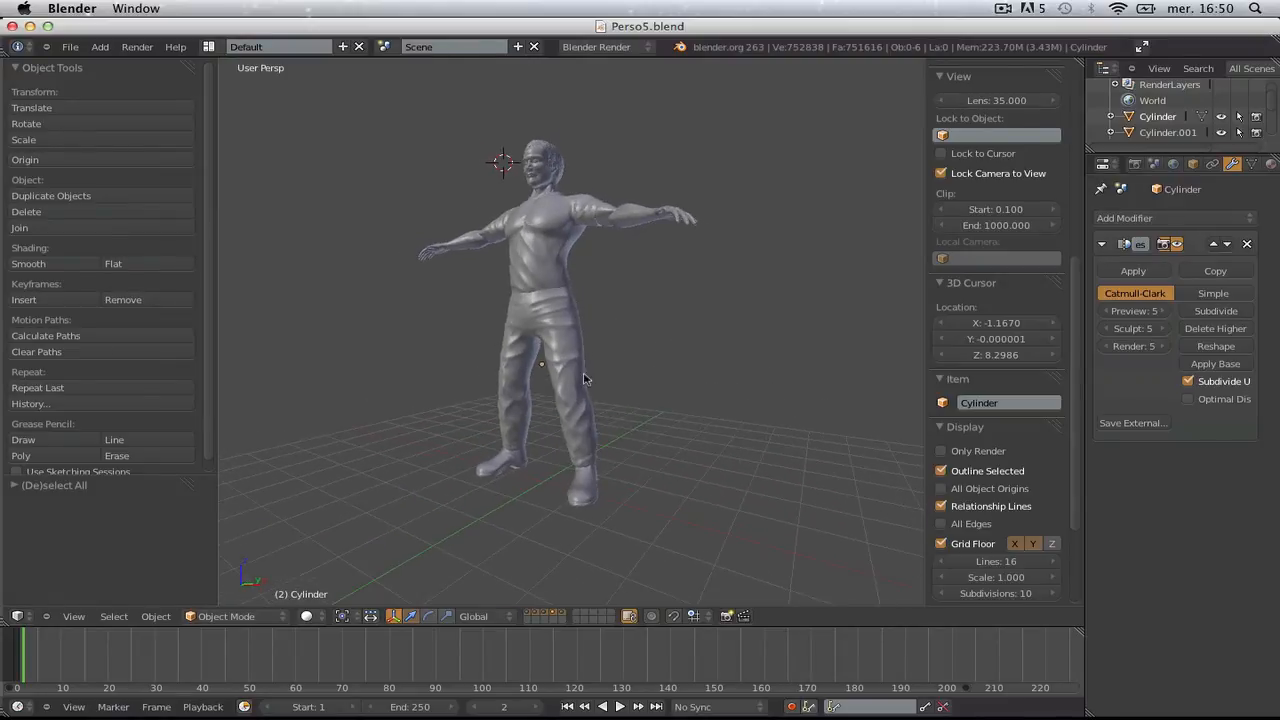
- Select the boots and subdivide their Multires modifier once more, to level 4
{"action": "middle_click_drag", "start_coordinate": [575, 227], "coordinate": [590, 458], "text": "ctrl"}
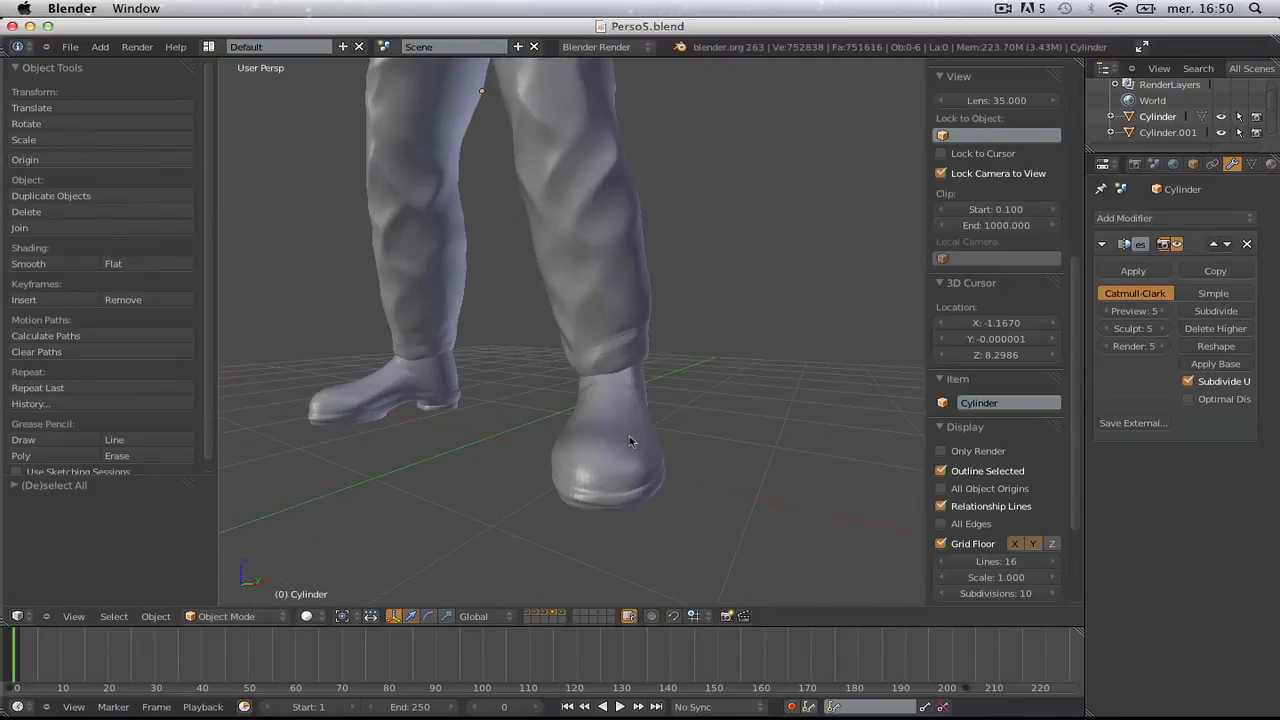
{"action": "right_click", "coordinate": [590, 458]}
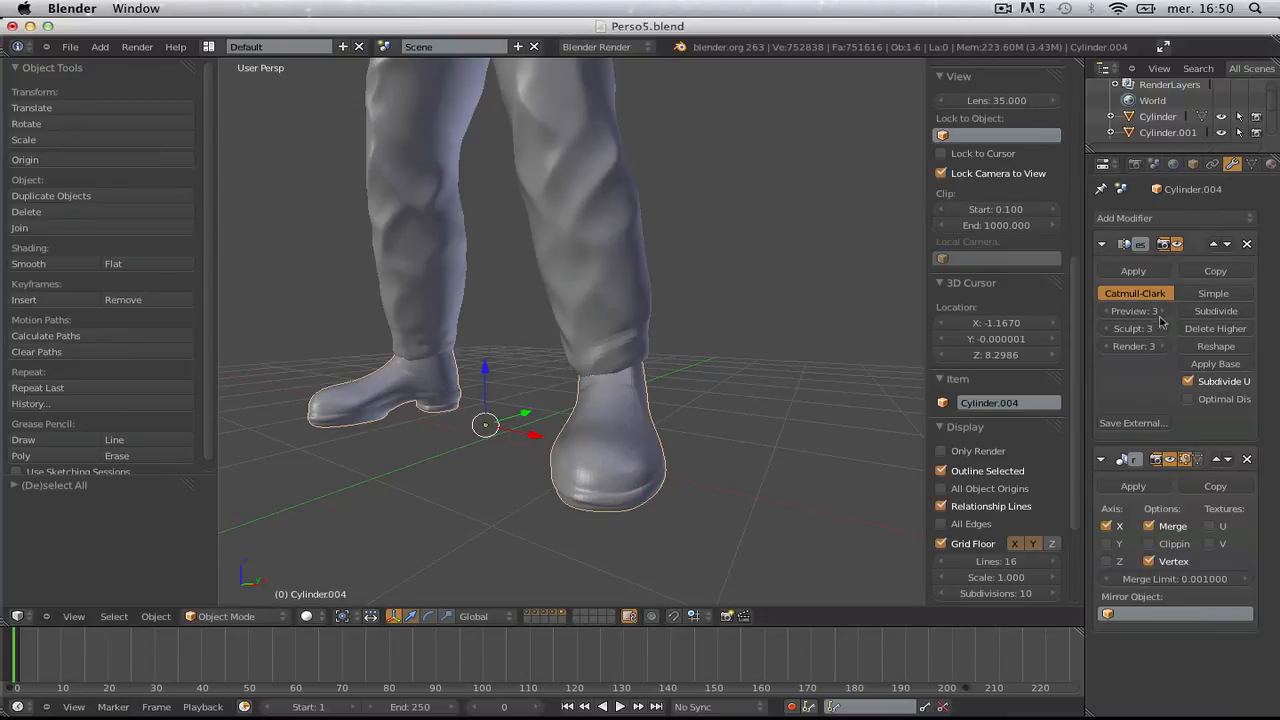
{"action": "middle_click_drag", "start_coordinate": [631, 374], "coordinate": [452, 428]}
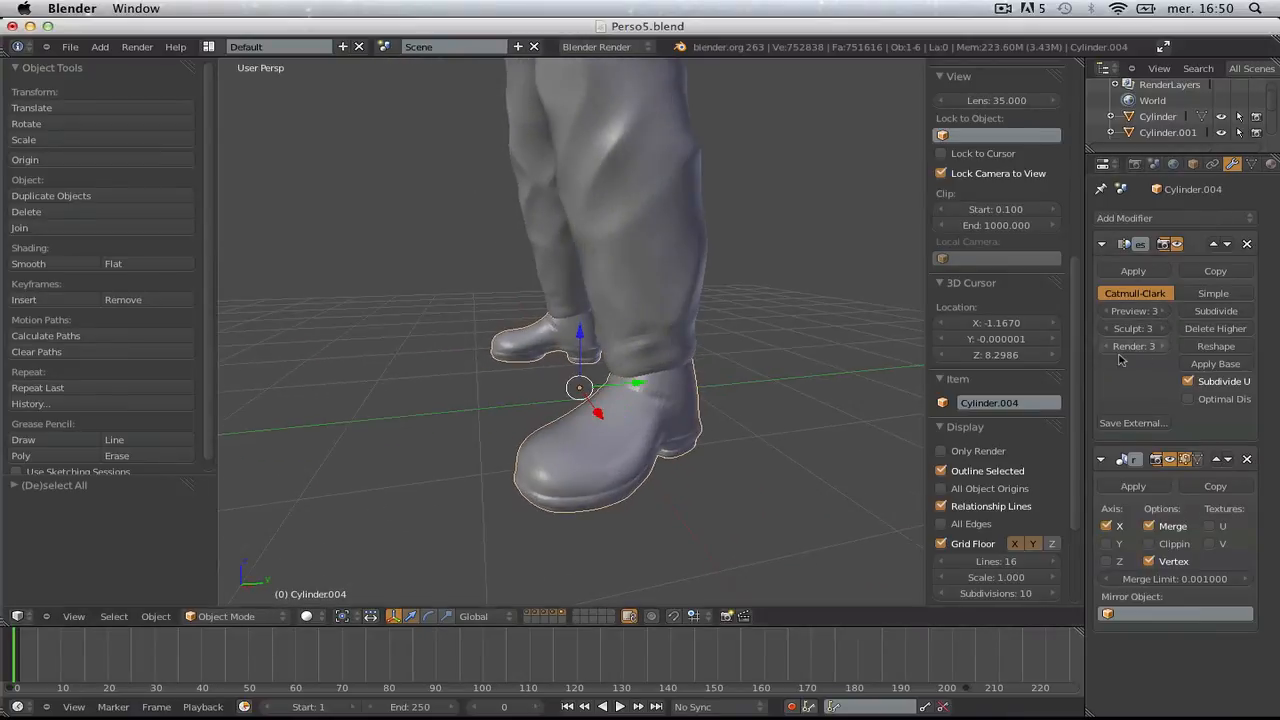
{"action": "key", "text": "Tab"}
{"action": "key", "text": "Tab"}
{"action": "left_click", "coordinate": [1231, 311]}
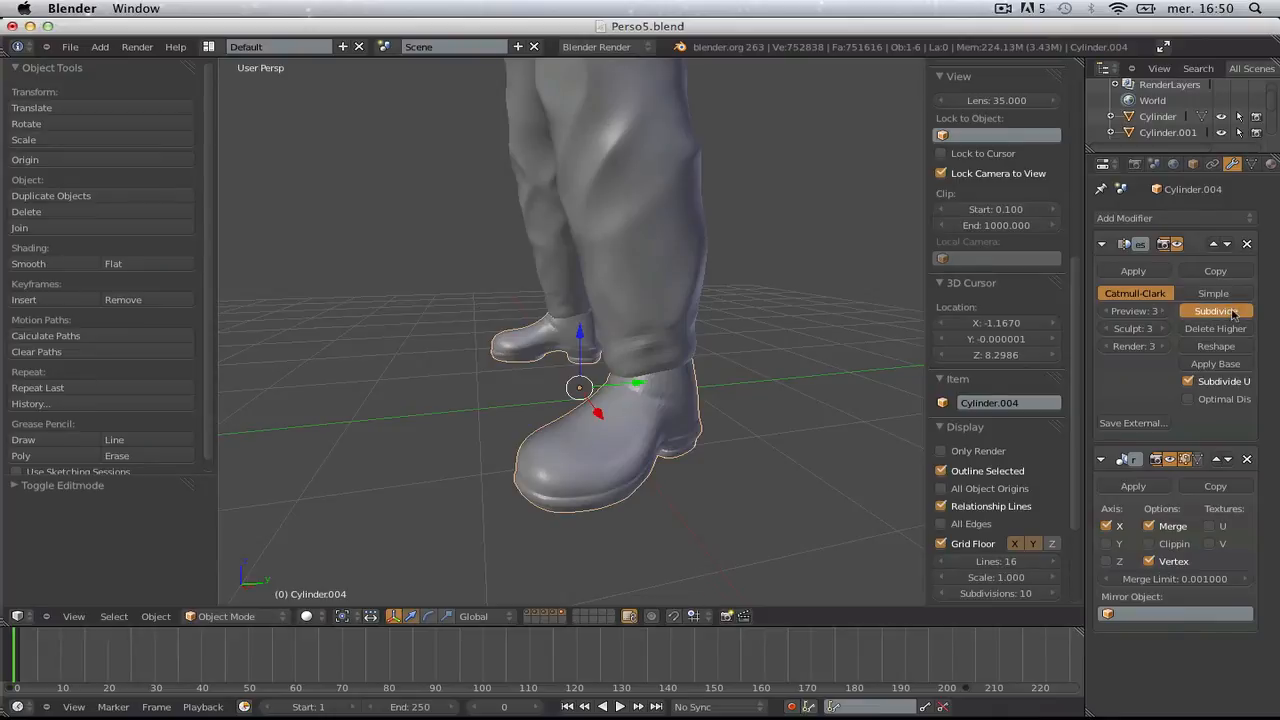
- Deselect the boots and switch them to Sculpt Mode in an orthographic view
{"action": "middle_click_drag", "start_coordinate": [585, 427], "coordinate": [717, 506], "text": "ctrl"}
{"action": "key", "text": "a"}
{"action": "key", "text": "KP_1"}
{"action": "key", "text": "KP_5"}
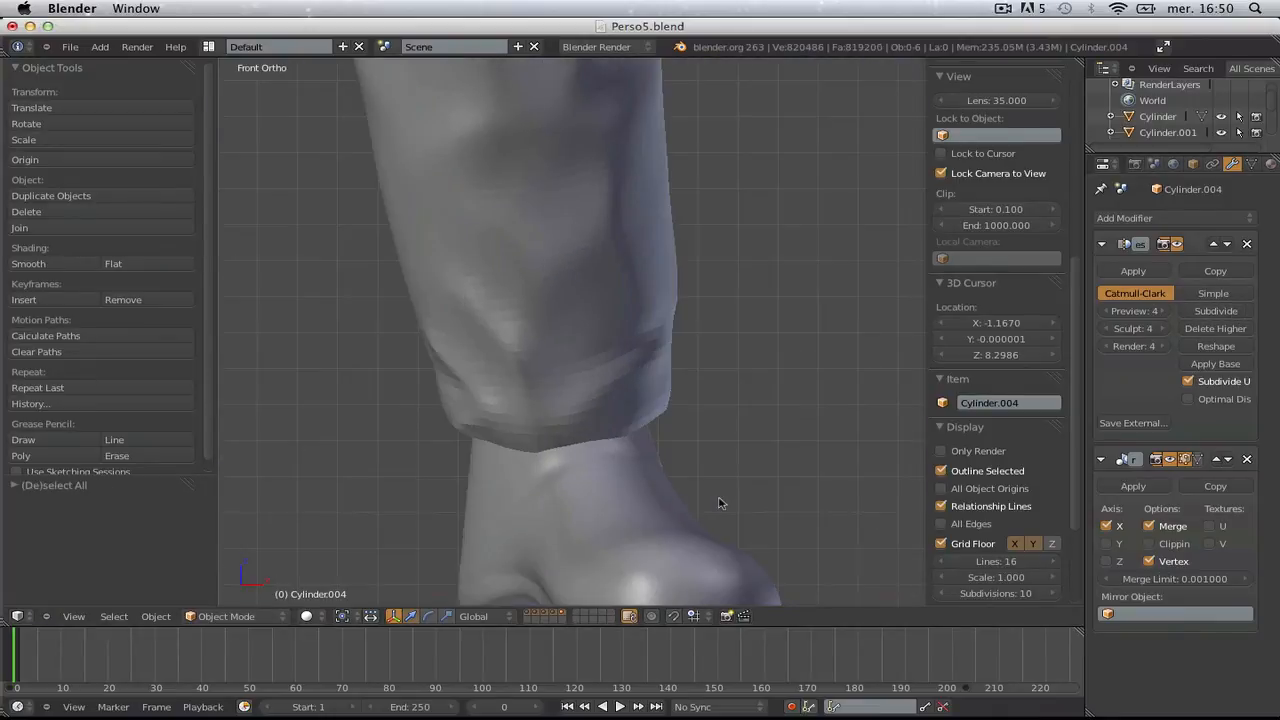
{"action": "left_click", "coordinate": [250, 616]}
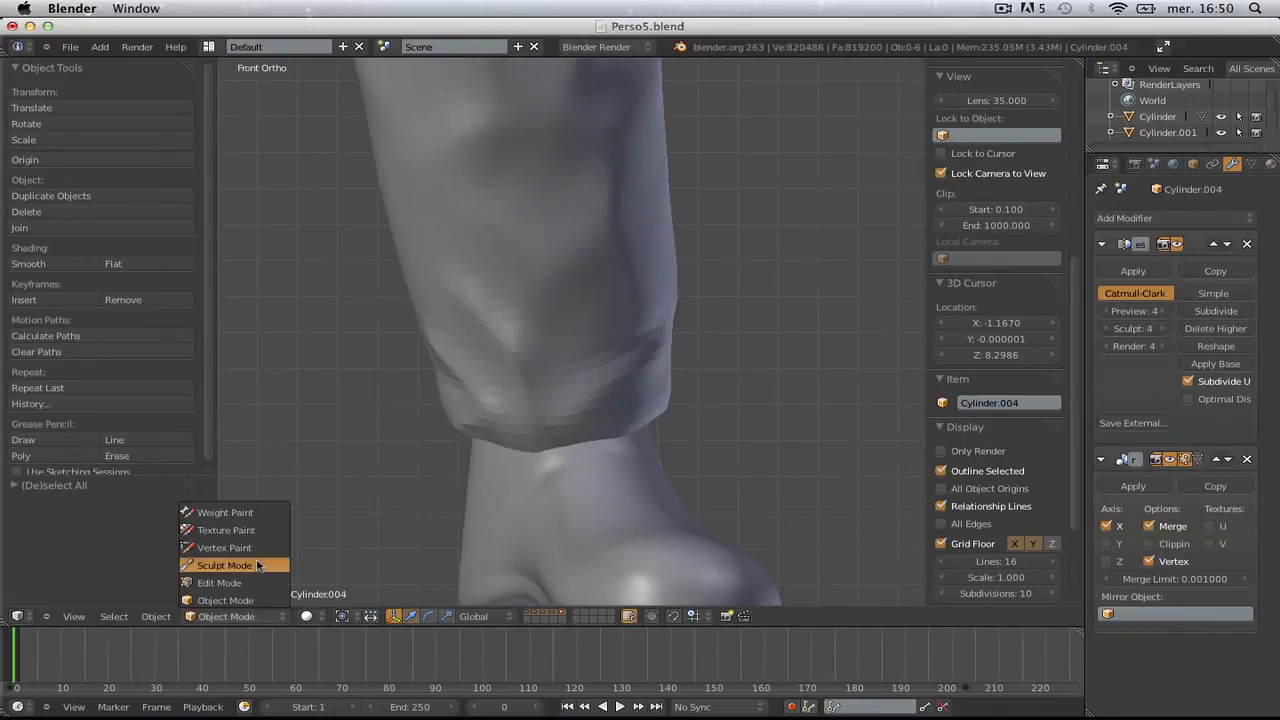
{"action": "left_click", "coordinate": [295, 516]}
- Crease folds across the front, inner and outer sides of the boot's ankle just below the trouser hem
{"action": "mouse_move", "coordinate": [566, 486]}
{"action": "middle_mouse_down"}
{"action": "mouse_move", "coordinate": [508, 451]}
{"action": "mouse_move", "coordinate": [584, 540]}
{"action": "mouse_move", "coordinate": [551, 431]}
{"action": "mouse_move", "coordinate": [591, 463]}
{"action": "mouse_move", "coordinate": [546, 514]}
{"action": "mouse_move", "coordinate": [631, 309]}
{"action": "middle_mouse_up"}
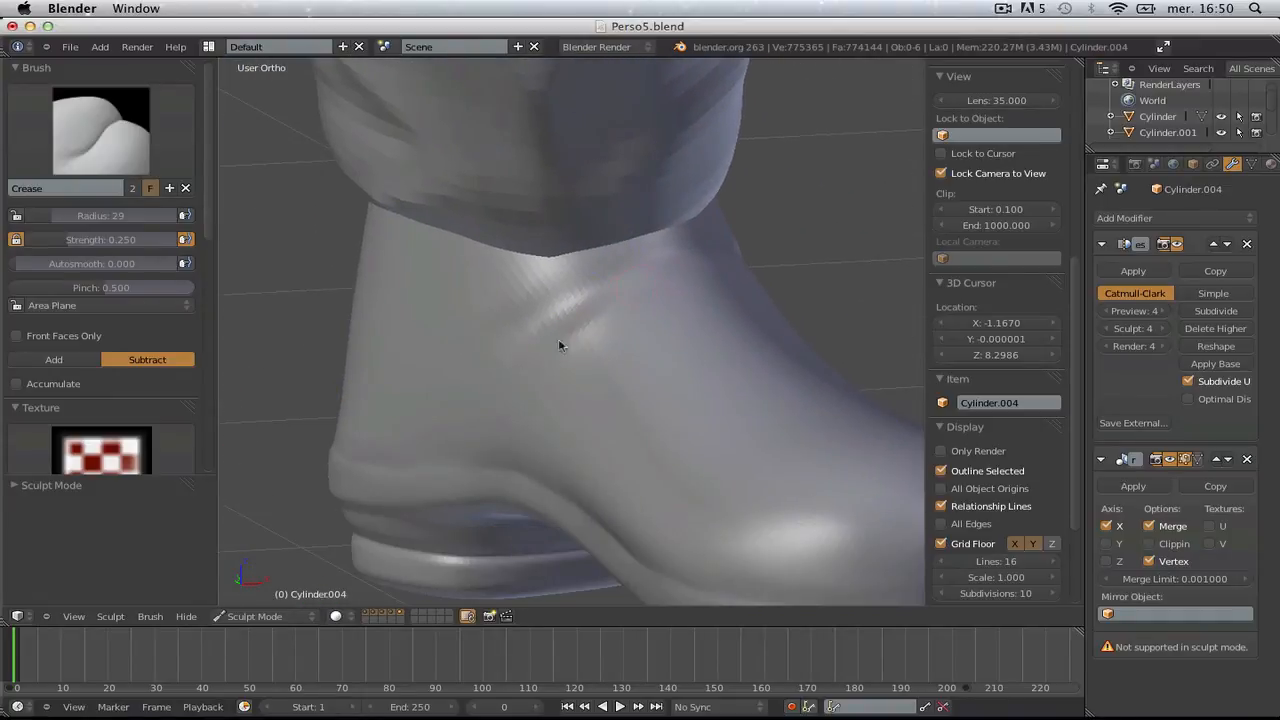
{"action": "mouse_move", "coordinate": [560, 346]}
{"action": "middle_mouse_down"}
{"action": "mouse_move", "coordinate": [735, 280]}
{"action": "mouse_move", "coordinate": [662, 322]}
{"action": "mouse_move", "coordinate": [458, 325]}
{"action": "middle_mouse_up"}
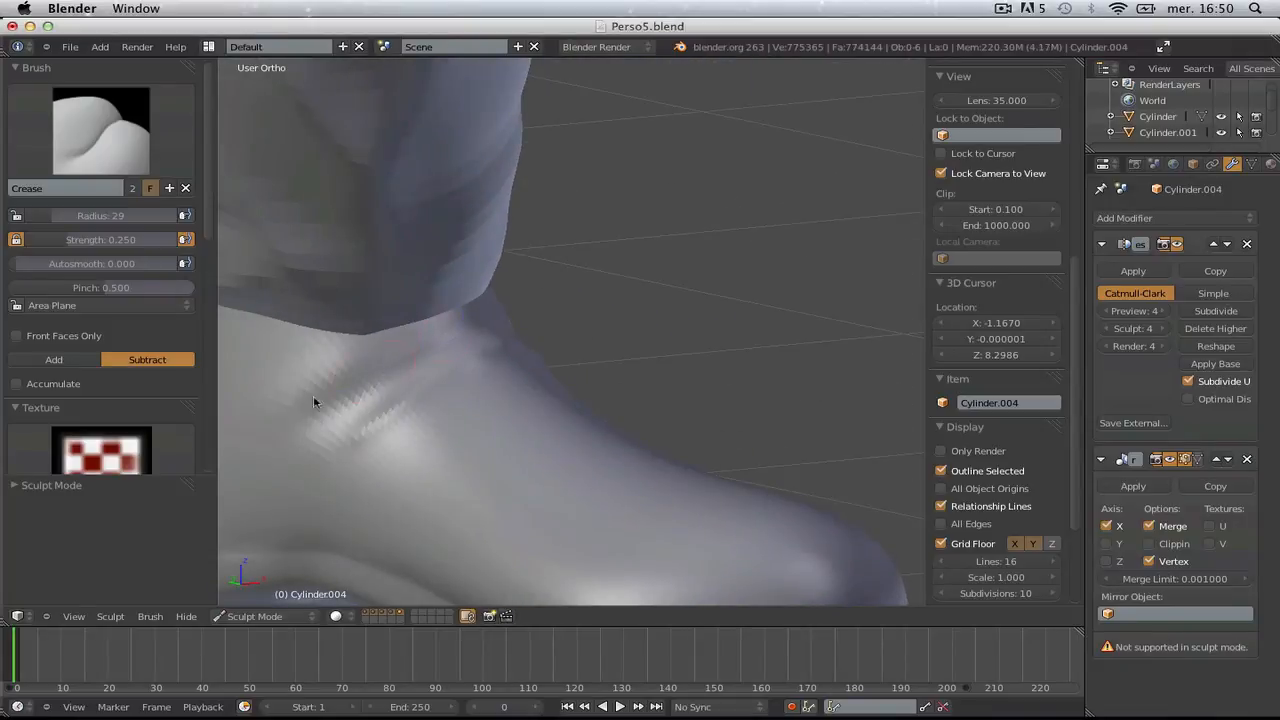
{"action": "left_click_drag", "start_coordinate": [313, 401], "coordinate": [352, 372]}
{"action": "middle_click_drag", "start_coordinate": [352, 372], "coordinate": [497, 321]}
{"action": "left_click_drag", "start_coordinate": [474, 309], "coordinate": [606, 274]}
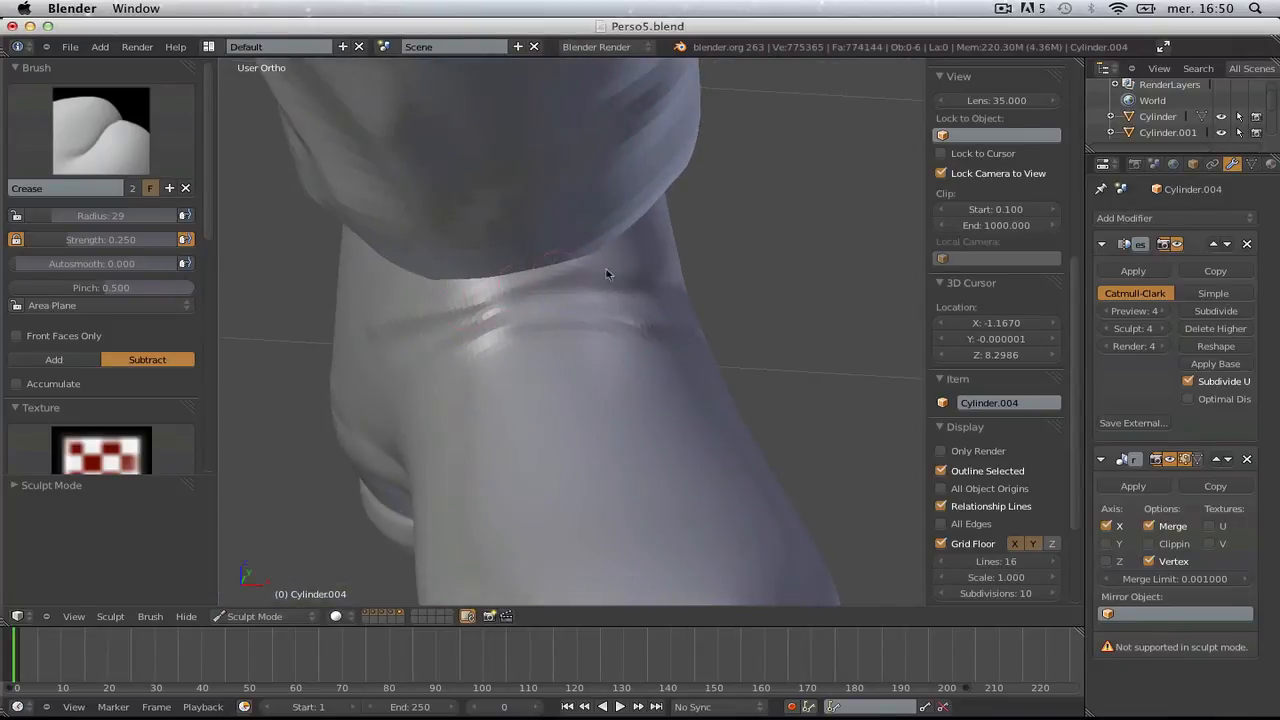
{"action": "middle_click_drag", "start_coordinate": [606, 274], "coordinate": [772, 325]}
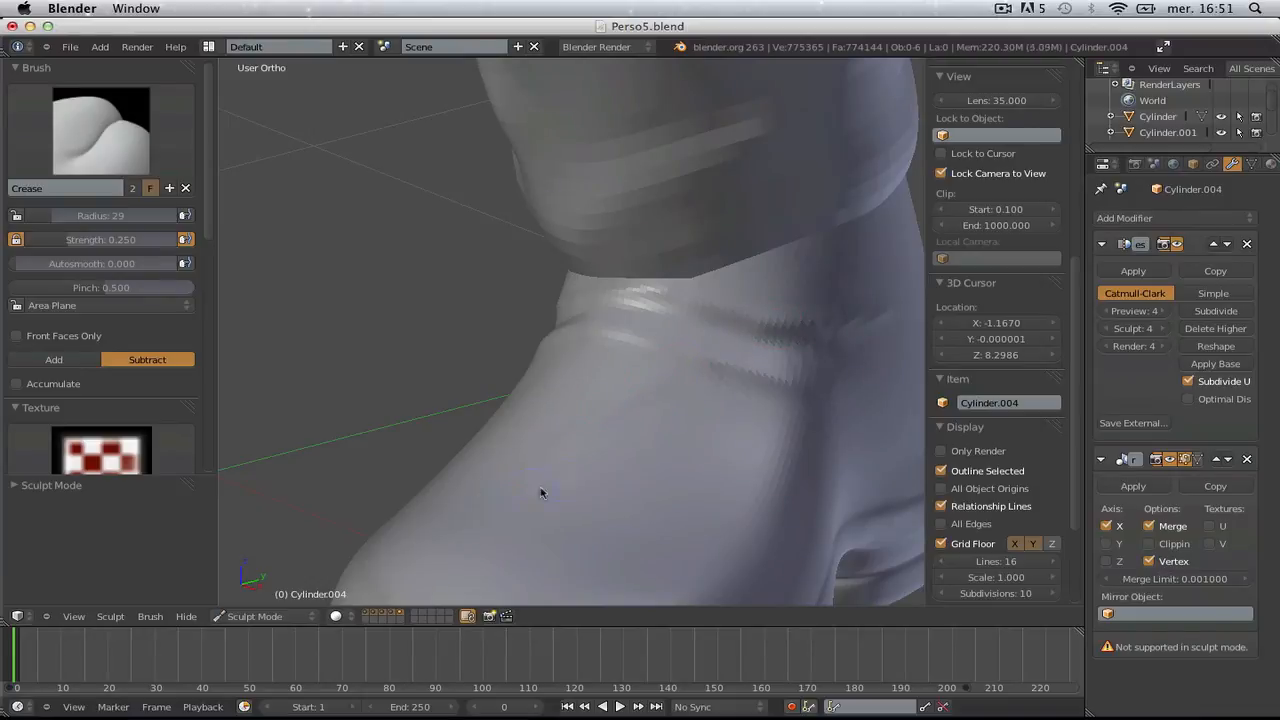
{"action": "scroll", "coordinate": [540, 492], "scroll_direction": "down", "scroll_amount": 4}
{"action": "middle_click_drag", "start_coordinate": [623, 414], "coordinate": [727, 400]}
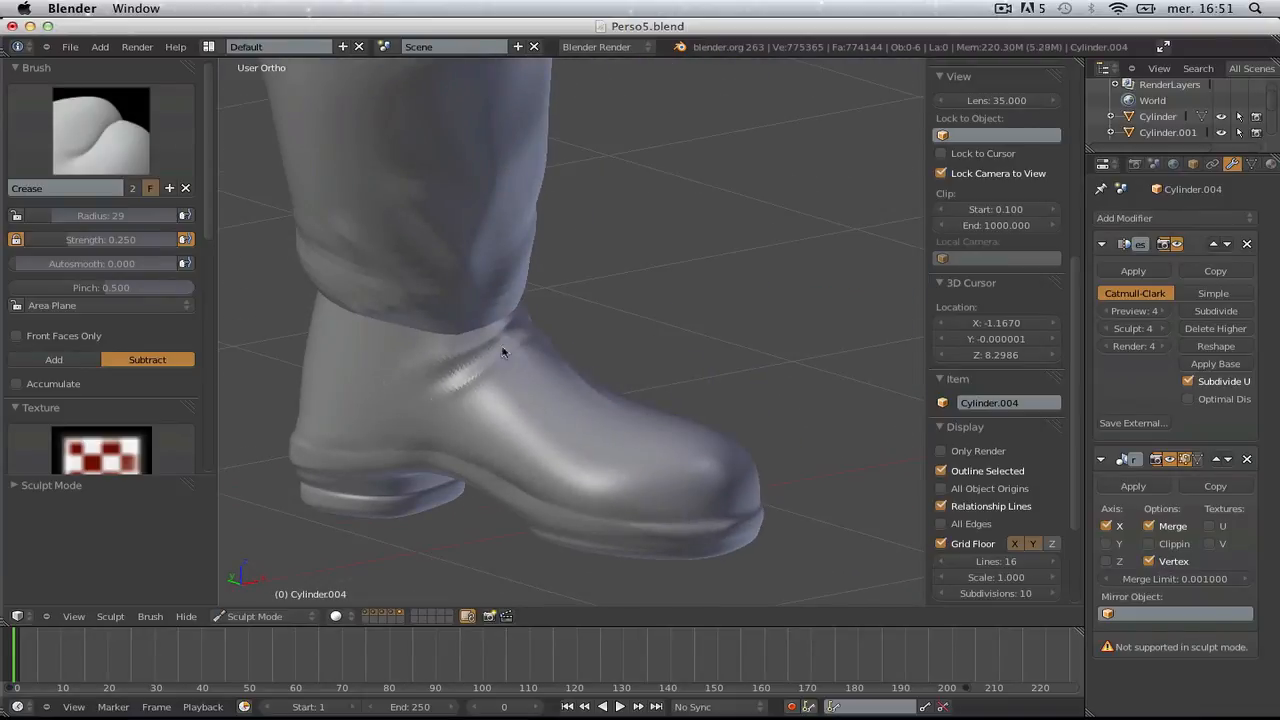
{"action": "middle_click_drag", "start_coordinate": [430, 415], "coordinate": [628, 311]}
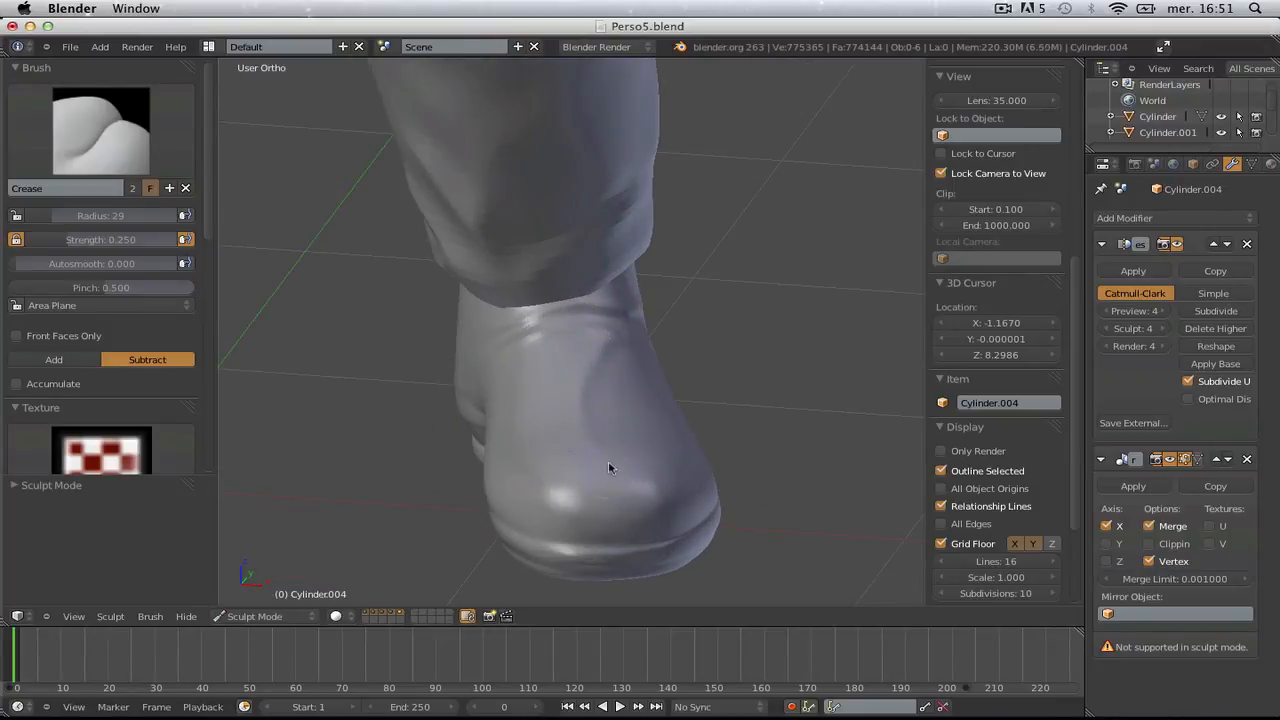
{"action": "mouse_move", "coordinate": [608, 463]}
{"action": "middle_mouse_down"}
{"action": "mouse_move", "coordinate": [663, 363]}
{"action": "mouse_move", "coordinate": [551, 449]}
{"action": "mouse_move", "coordinate": [535, 432]}
{"action": "middle_mouse_up"}
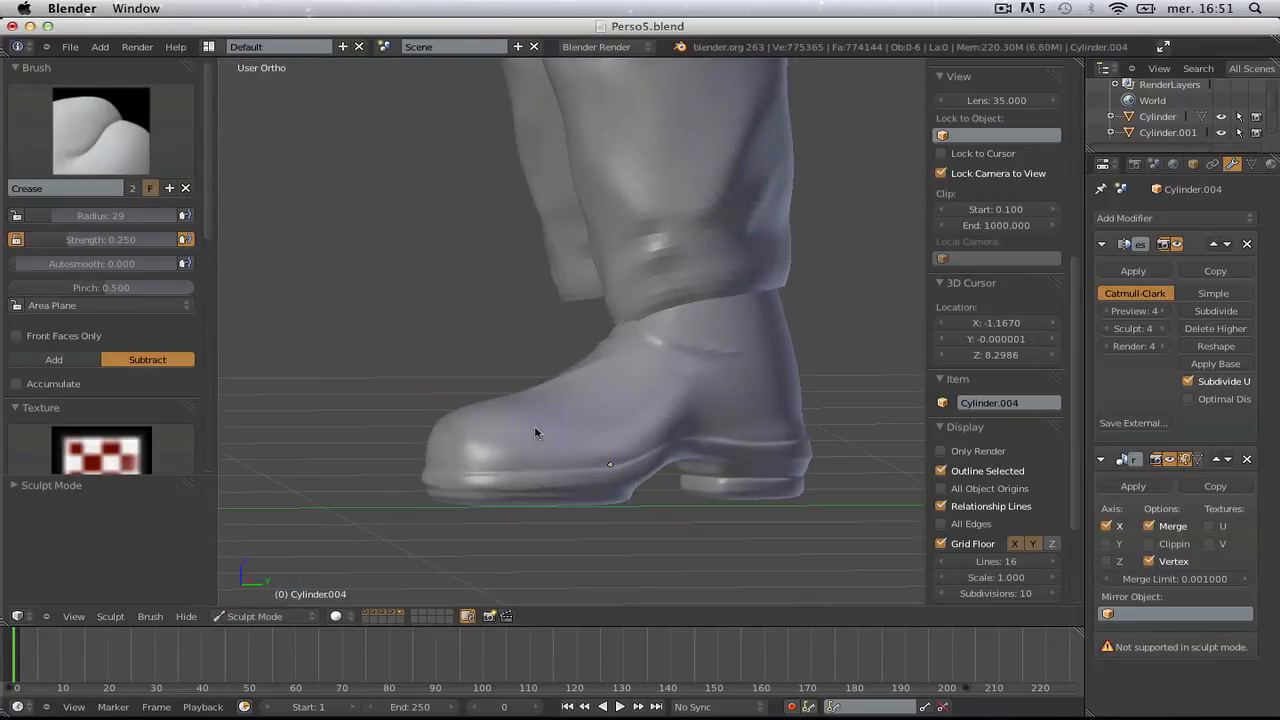
- Set the Crease brush radius to 60 and carve a panel line across the outer side of the boot's ankle
{"action": "scroll", "coordinate": [623, 277], "scroll_direction": "up", "scroll_amount": 3}
{"action": "scroll", "coordinate": [610, 372], "scroll_direction": "up", "scroll_amount": 4}
{"action": "key", "text": "f"}
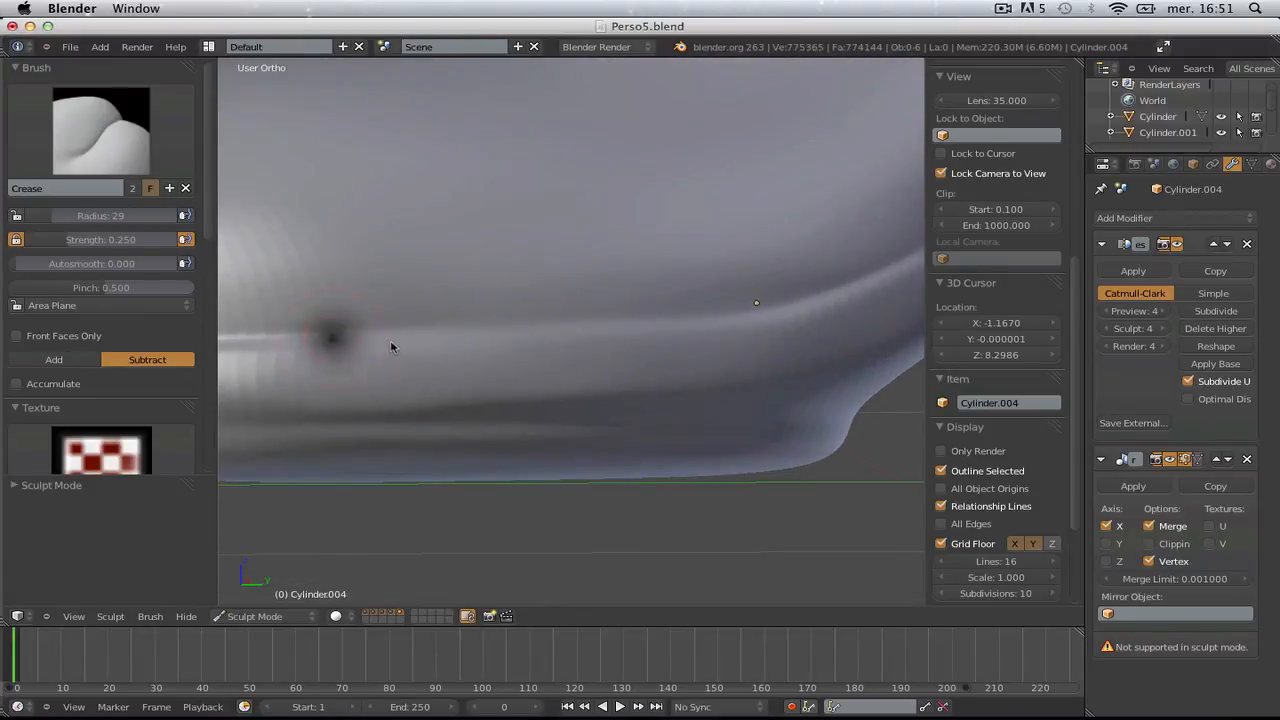
{"action": "left_click", "coordinate": [371, 336]}
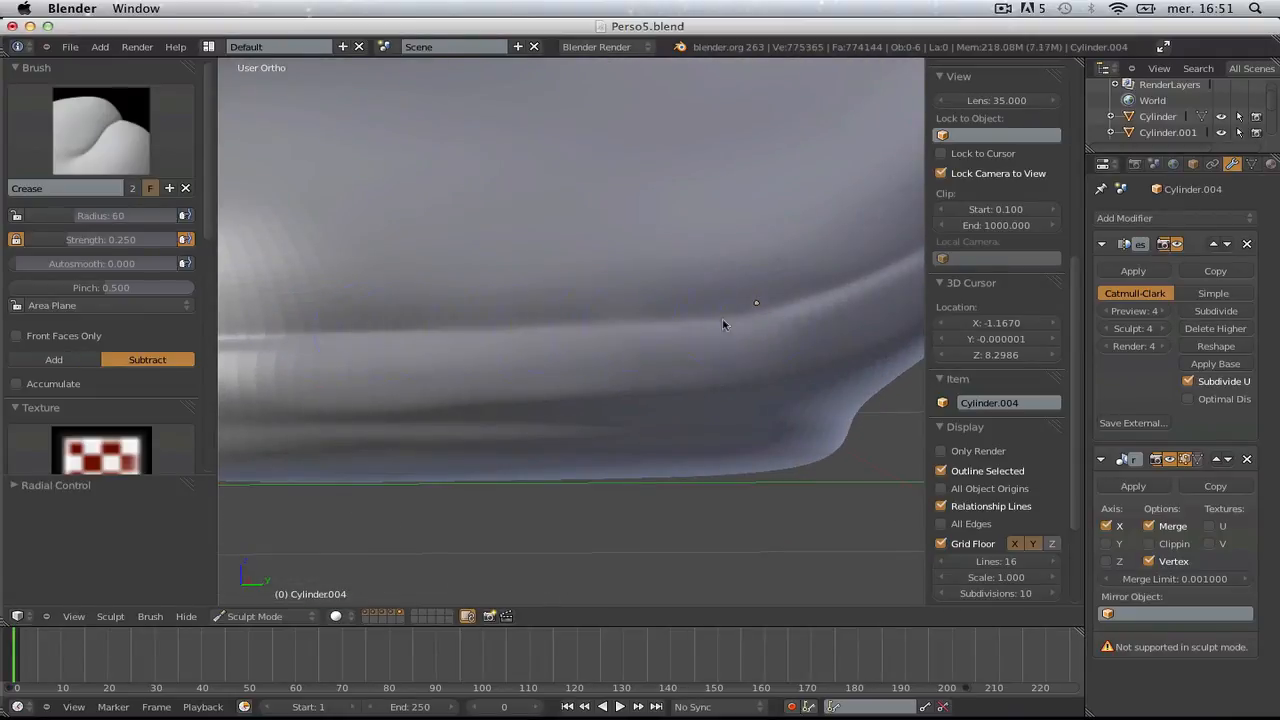
{"action": "scroll", "coordinate": [669, 277], "scroll_direction": "down", "scroll_amount": 6}
{"action": "mouse_move", "coordinate": [669, 277]}
{"action": "middle_mouse_down"}
{"action": "mouse_move", "coordinate": [690, 311]}
{"action": "mouse_move", "coordinate": [670, 362]}
{"action": "middle_mouse_up"}
{"action": "scroll", "coordinate": [670, 362], "scroll_direction": "up", "scroll_amount": 5}
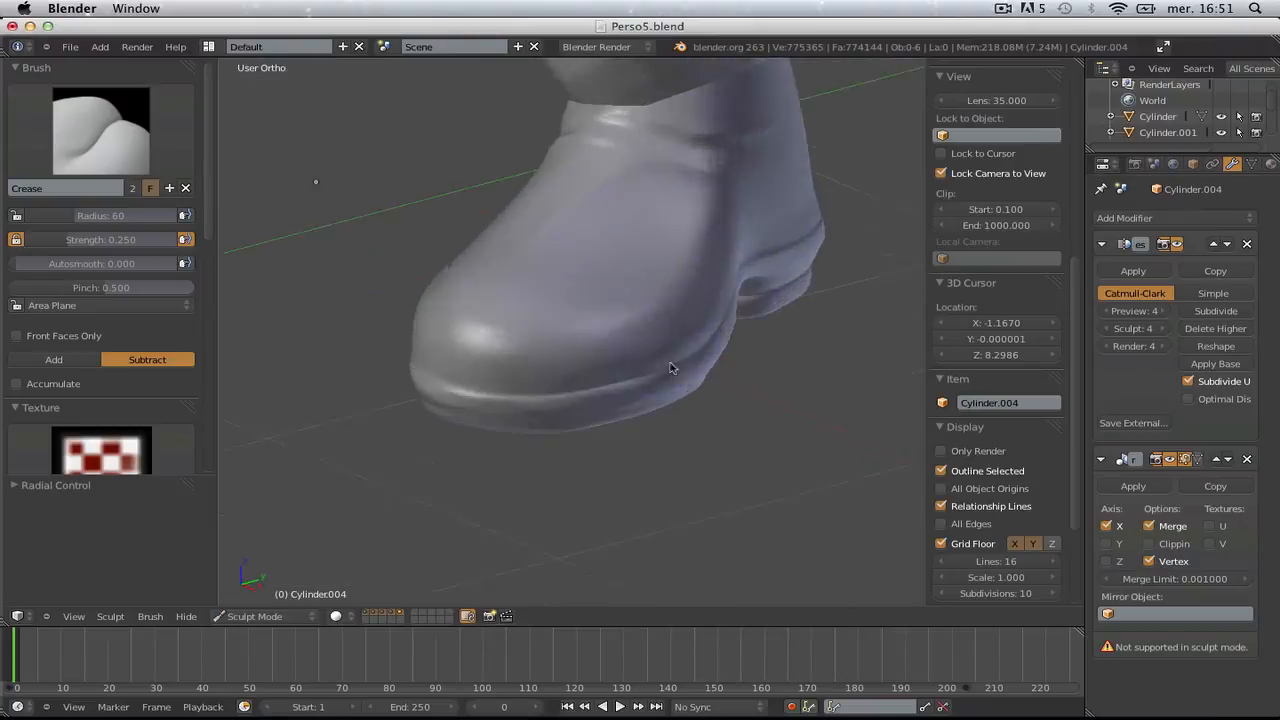
{"action": "scroll", "coordinate": [671, 163], "scroll_direction": "down", "scroll_amount": 6}
{"action": "mouse_move", "coordinate": [671, 163]}
{"action": "middle_mouse_down"}
{"action": "mouse_move", "coordinate": [557, 240]}
{"action": "mouse_move", "coordinate": [654, 283]}
{"action": "mouse_move", "coordinate": [754, 256]}
{"action": "mouse_move", "coordinate": [771, 286]}
{"action": "mouse_move", "coordinate": [440, 286]}
{"action": "mouse_move", "coordinate": [490, 264]}
{"action": "mouse_move", "coordinate": [489, 284]}
{"action": "mouse_move", "coordinate": [609, 263]}
{"action": "mouse_move", "coordinate": [696, 404]}
{"action": "mouse_move", "coordinate": [542, 493]}
{"action": "mouse_move", "coordinate": [617, 346]}
{"action": "mouse_move", "coordinate": [529, 383]}
{"action": "mouse_move", "coordinate": [591, 380]}
{"action": "middle_mouse_up"}
{"action": "mouse_move", "coordinate": [631, 304]}
{"action": "left_mouse_down"}
{"action": "mouse_move", "coordinate": [654, 149]}
{"action": "mouse_move", "coordinate": [602, 278]}
{"action": "mouse_move", "coordinate": [606, 206]}
{"action": "mouse_move", "coordinate": [586, 300]}
{"action": "left_mouse_up"}
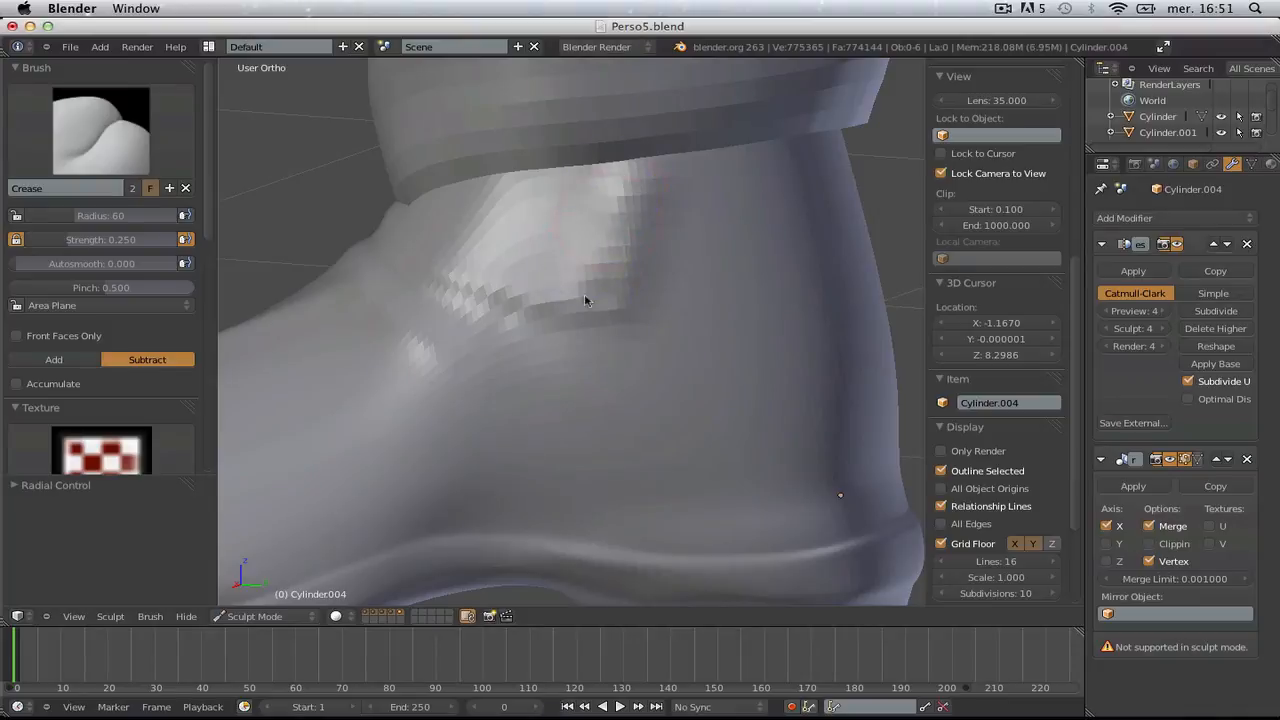
- Set the Crease brush radius to 34 and carve a slanted line from the hem down to the outer ankle crease
{"action": "key", "text": "f"}
{"action": "left_click", "coordinate": [649, 239]}
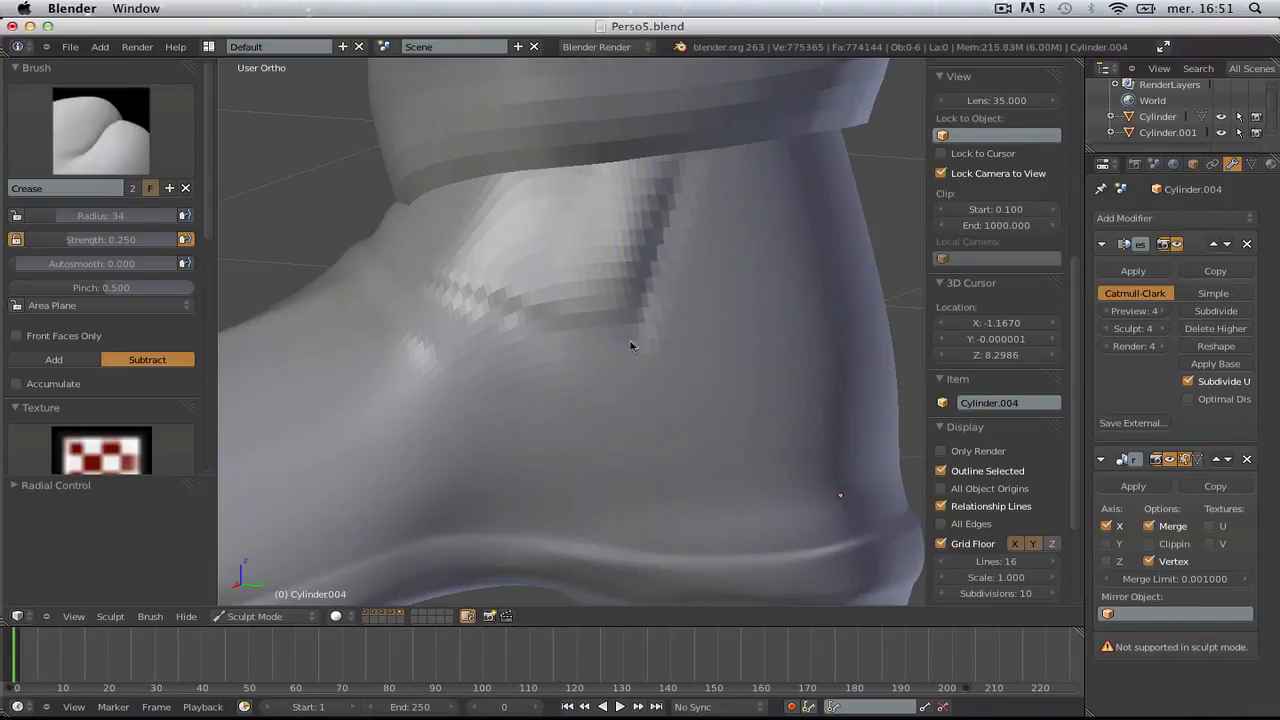
{"action": "scroll", "coordinate": [630, 345], "scroll_direction": "down", "scroll_amount": 4}
{"action": "scroll", "coordinate": [529, 357], "scroll_direction": "up", "scroll_amount": 1}
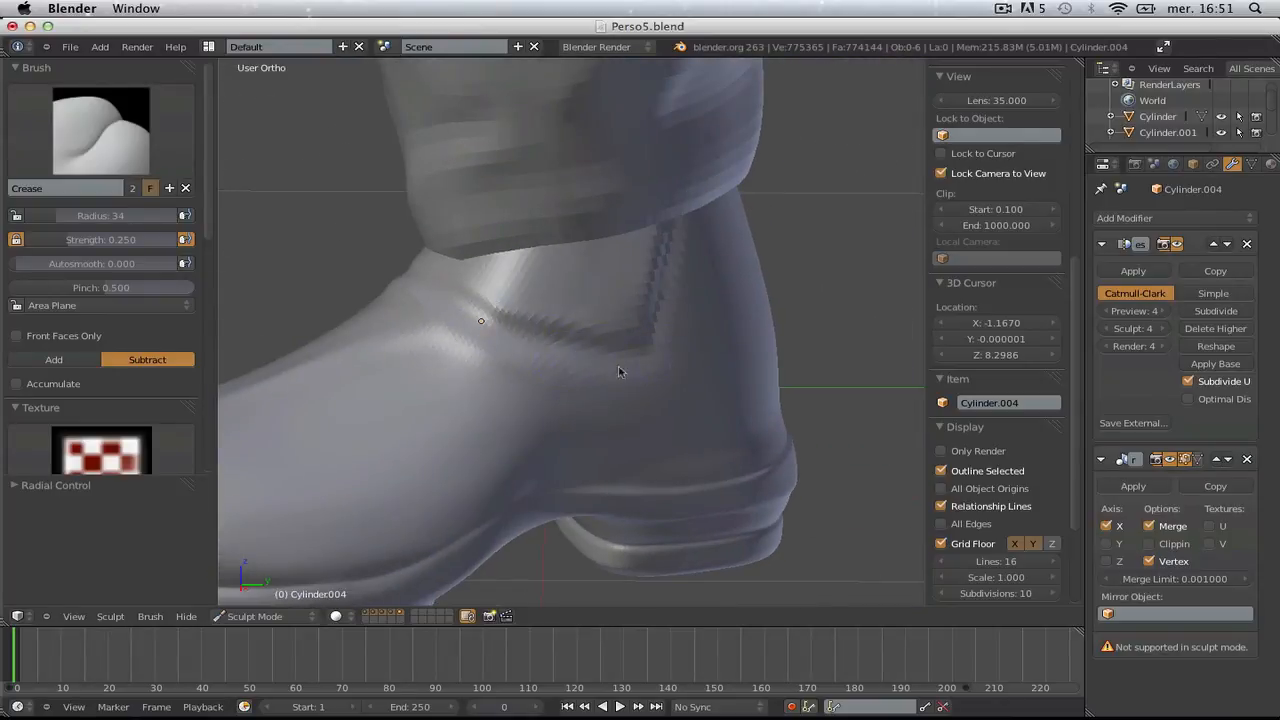
- Carve a matching panel outline on the boot's inner ankle, with a vertical line running down from the hem
{"action": "scroll", "coordinate": [540, 380], "scroll_direction": "down", "scroll_amount": 3}
{"action": "mouse_move", "coordinate": [479, 336]}
{"action": "middle_mouse_down"}
{"action": "mouse_move", "coordinate": [643, 354]}
{"action": "mouse_move", "coordinate": [600, 360]}
{"action": "middle_mouse_up"}
{"action": "scroll", "coordinate": [602, 356], "scroll_direction": "up", "scroll_amount": 3}
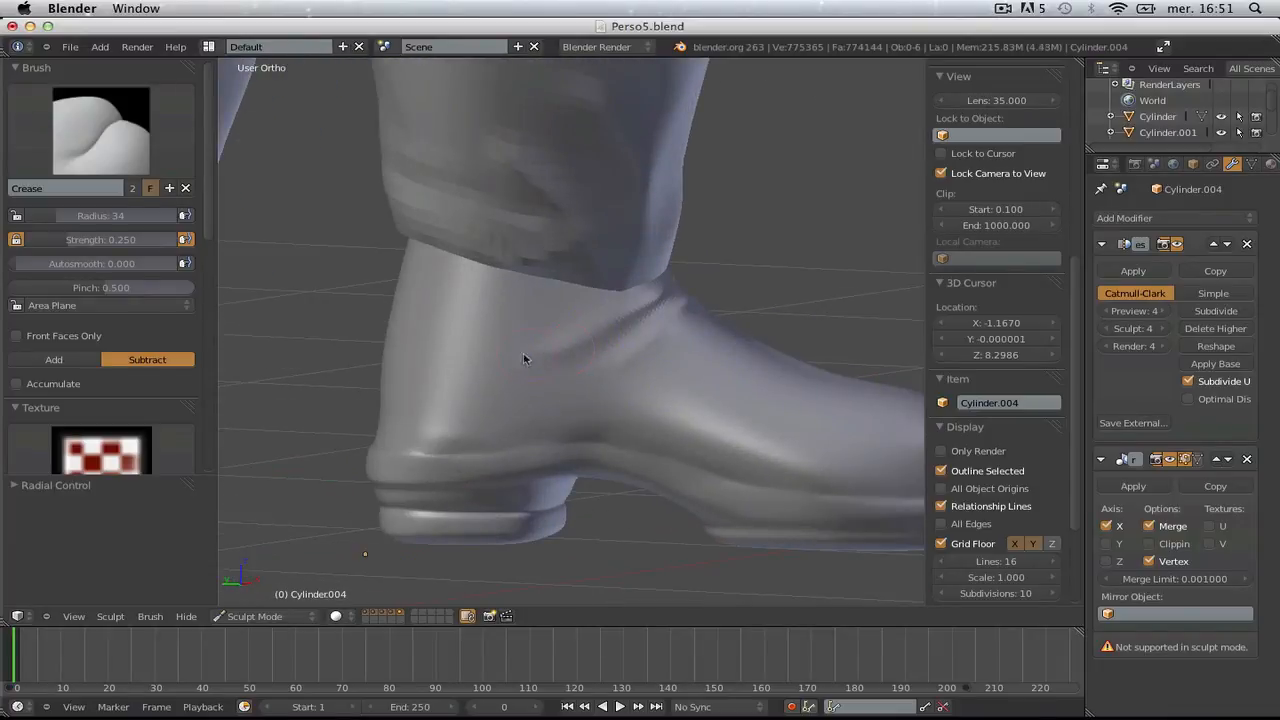
{"action": "left_click_drag", "start_coordinate": [503, 266], "coordinate": [501, 343]}
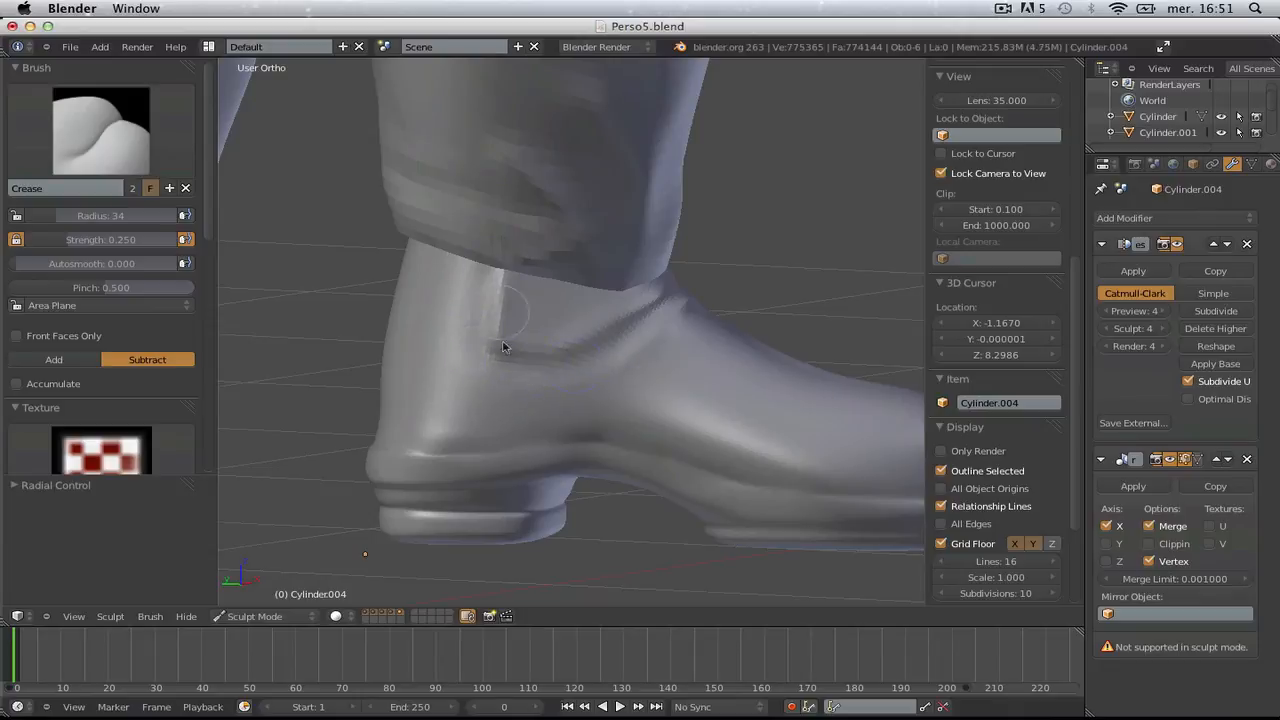
- Deepen and sharpen the vertical line and lower corner of the panel outline on the boot's inner ankle
{"action": "scroll", "coordinate": [634, 320], "scroll_direction": "down", "scroll_amount": 3}
{"action": "mouse_move", "coordinate": [634, 320]}
{"action": "middle_mouse_down"}
{"action": "mouse_move", "coordinate": [429, 337]}
{"action": "mouse_move", "coordinate": [336, 252]}
{"action": "mouse_move", "coordinate": [543, 286]}
{"action": "mouse_move", "coordinate": [644, 286]}
{"action": "middle_mouse_up"}
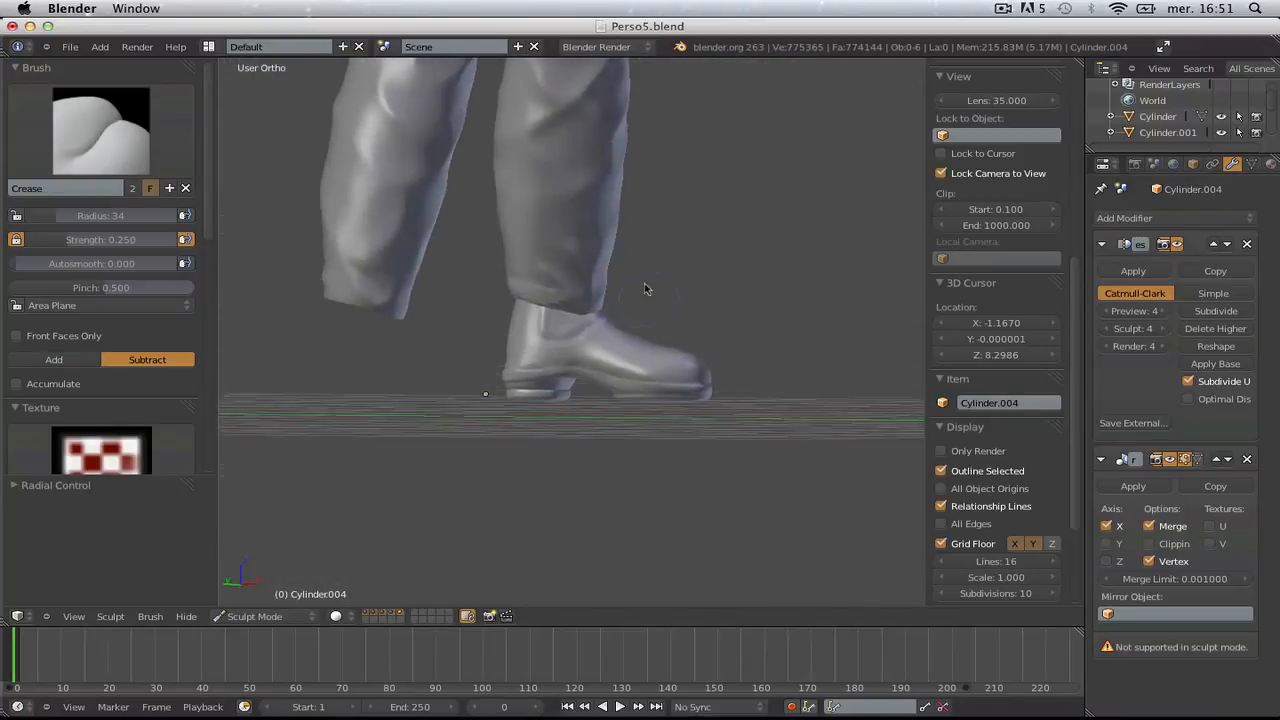
{"action": "scroll", "coordinate": [633, 350], "scroll_direction": "up", "scroll_amount": 6}
{"action": "scroll", "coordinate": [490, 342], "scroll_direction": "up", "scroll_amount": 3}
{"action": "scroll", "coordinate": [486, 342], "scroll_direction": "up", "scroll_amount": 2}
{"action": "mouse_move", "coordinate": [409, 163]}
{"action": "left_mouse_down"}
{"action": "mouse_move", "coordinate": [352, 385]}
{"action": "mouse_move", "coordinate": [474, 377]}
{"action": "mouse_move", "coordinate": [429, 369]}
{"action": "left_mouse_up"}
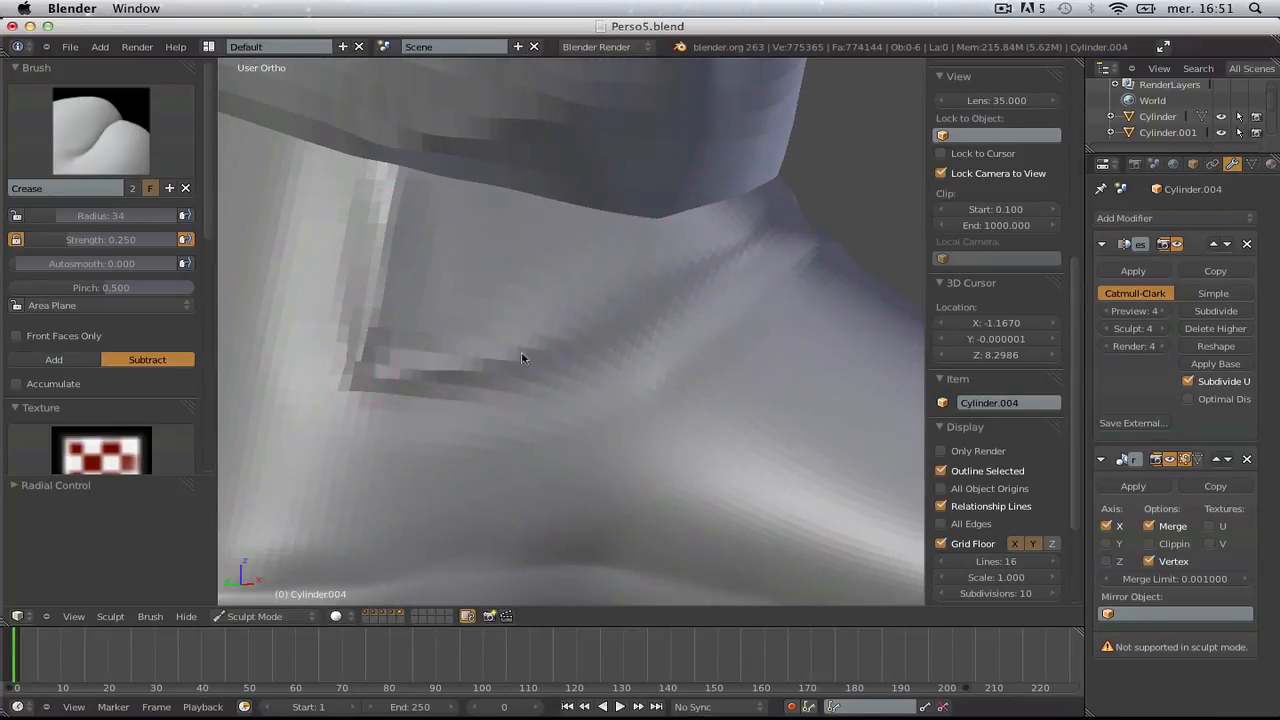
{"action": "left_click_drag", "start_coordinate": [407, 233], "coordinate": [362, 370]}
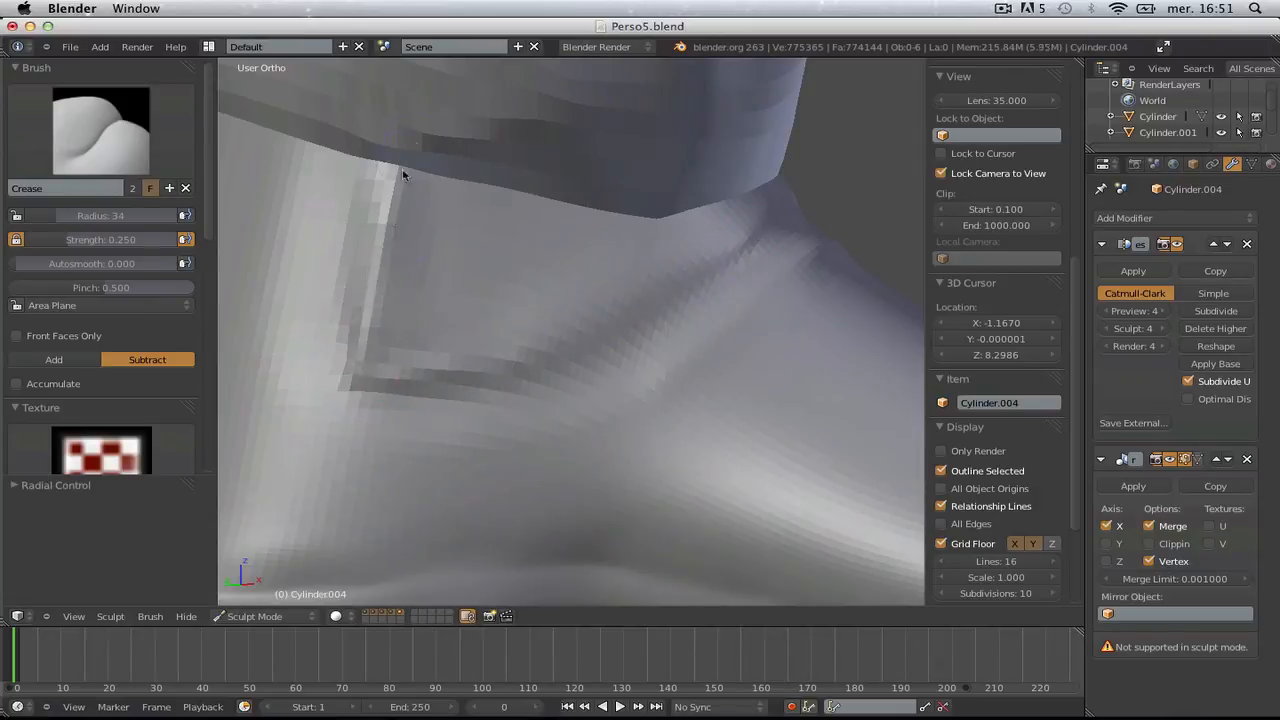
{"action": "left_click_drag", "start_coordinate": [402, 168], "coordinate": [366, 389]}
{"action": "scroll", "coordinate": [414, 412], "scroll_direction": "down", "scroll_amount": 7}
{"action": "mouse_move", "coordinate": [440, 220]}
{"action": "middle_mouse_down"}
{"action": "mouse_move", "coordinate": [479, 367]}
{"action": "mouse_move", "coordinate": [309, 354]}
{"action": "middle_mouse_up"}
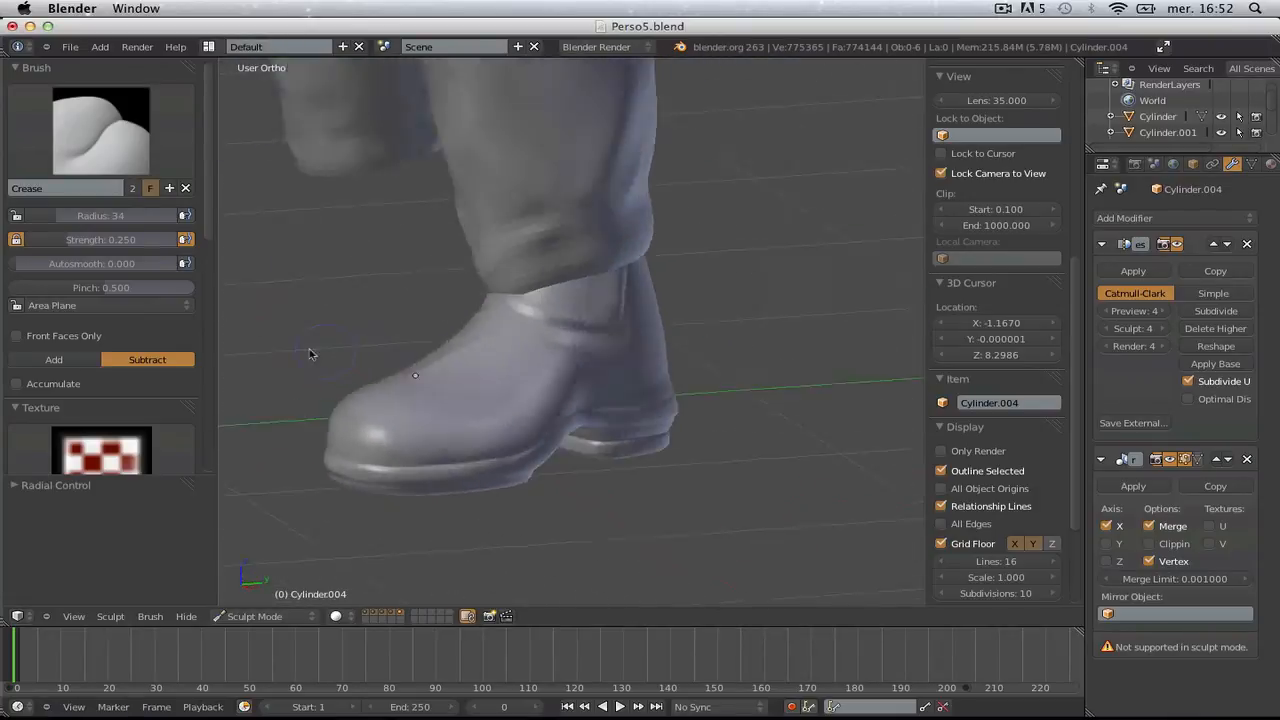
{"action": "scroll", "coordinate": [477, 377], "scroll_direction": "up", "scroll_amount": 3}
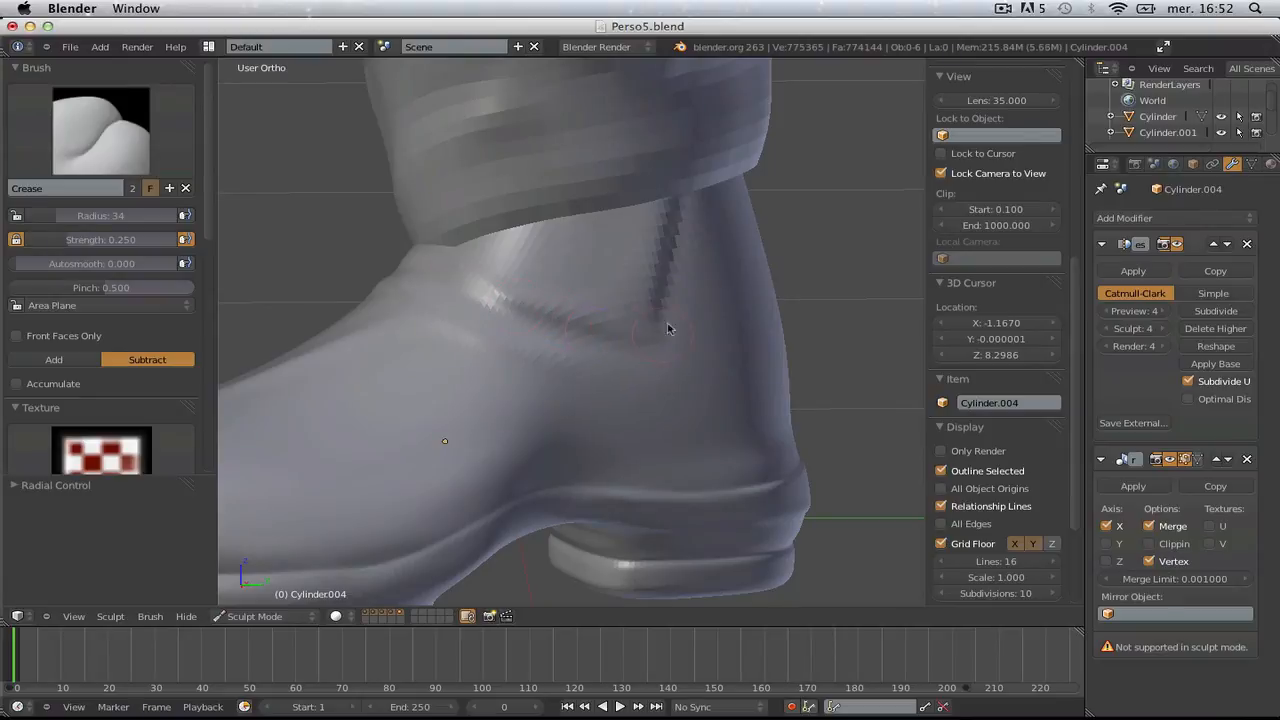
- Tighten the vertical line and lower edge of the panel outline on the boot's inner ankle using the Pinch/Magnify brush at radius 96
{"action": "scroll", "coordinate": [638, 362], "scroll_direction": "down", "scroll_amount": 9}
{"action": "middle_click_drag", "start_coordinate": [543, 356], "coordinate": [853, 308]}
{"action": "scroll", "coordinate": [760, 403], "scroll_direction": "up", "scroll_amount": 7}
{"action": "scroll", "coordinate": [760, 406], "scroll_direction": "up", "scroll_amount": 6}
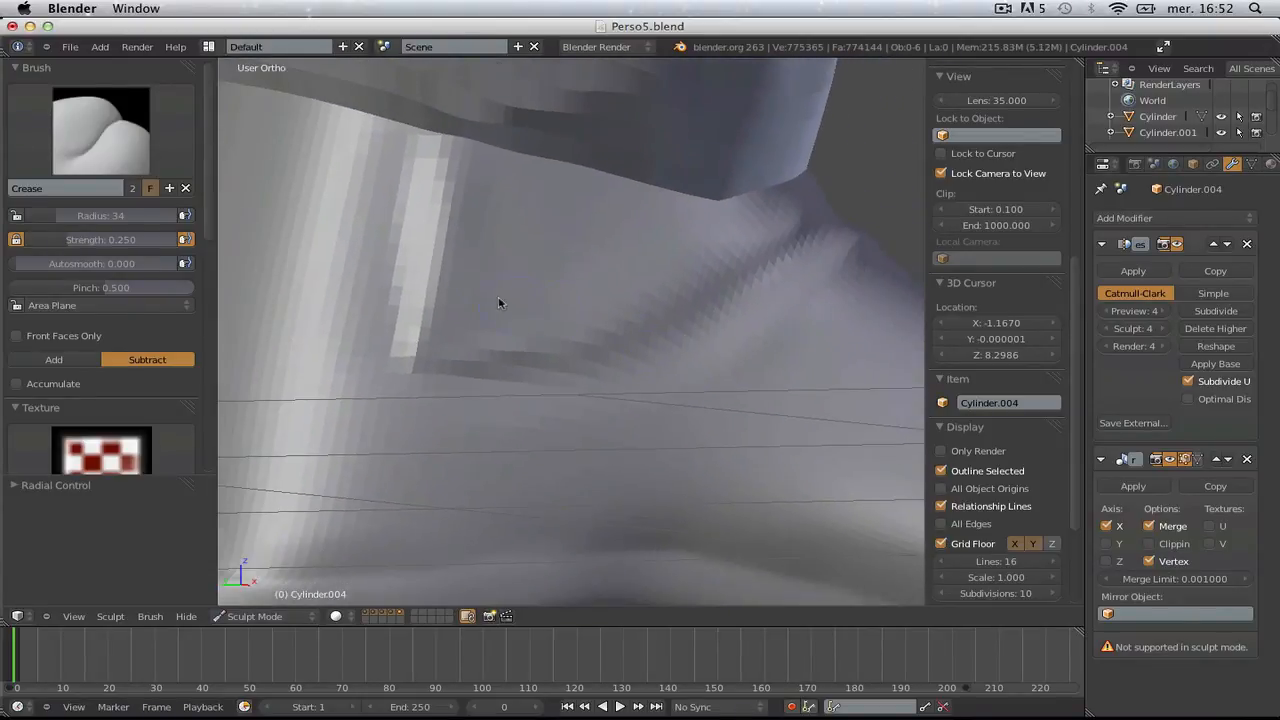
{"action": "key", "text": "p"}
{"action": "key", "text": "g"}
{"action": "key", "text": "f"}
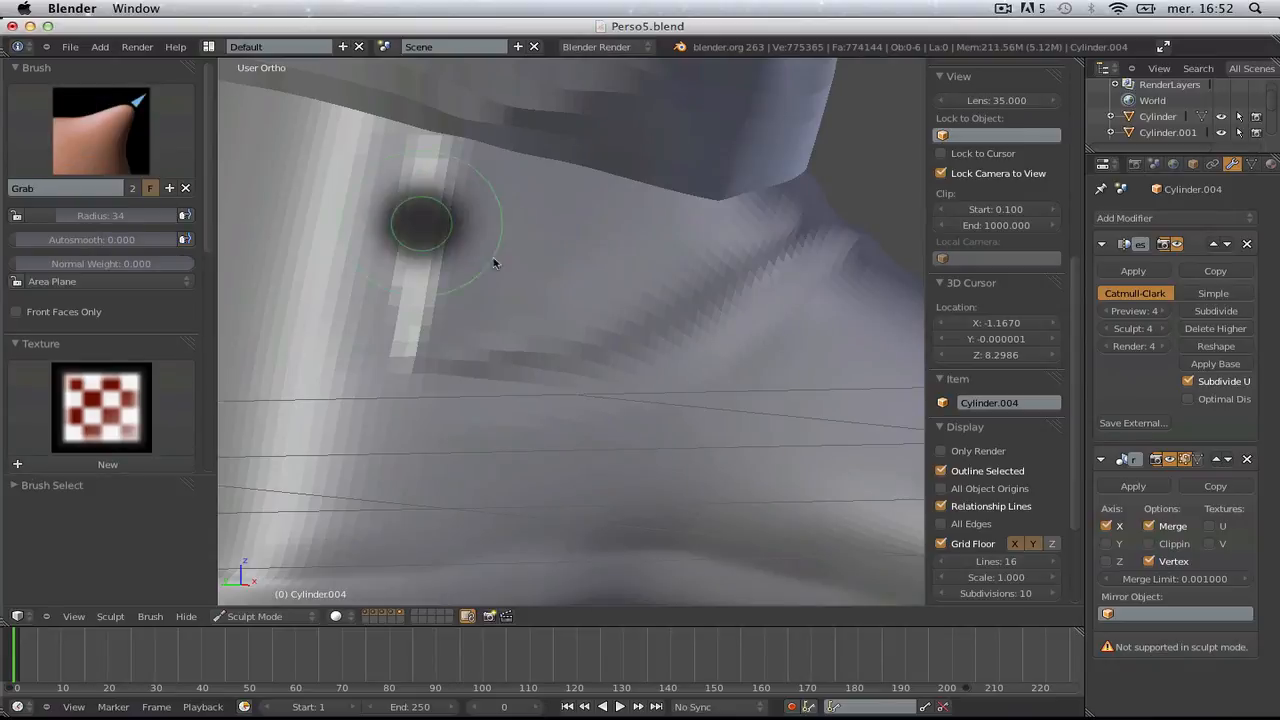
{"action": "left_click", "coordinate": [503, 268]}
{"action": "key", "text": "p"}
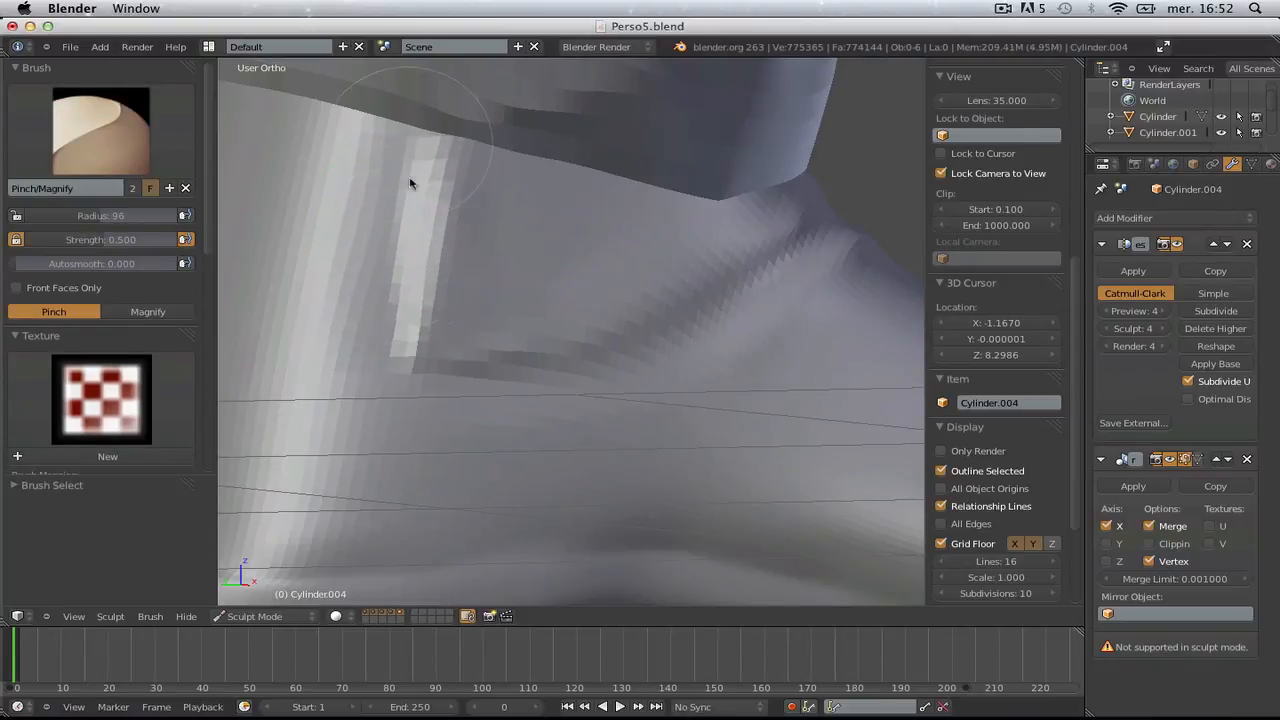
{"action": "mouse_move", "coordinate": [410, 183]}
{"action": "left_mouse_down"}
{"action": "mouse_move", "coordinate": [391, 297]}
{"action": "mouse_move", "coordinate": [423, 126]}
{"action": "mouse_move", "coordinate": [398, 361]}
{"action": "left_mouse_up"}
{"action": "left_click_drag", "start_coordinate": [487, 383], "coordinate": [499, 377]}
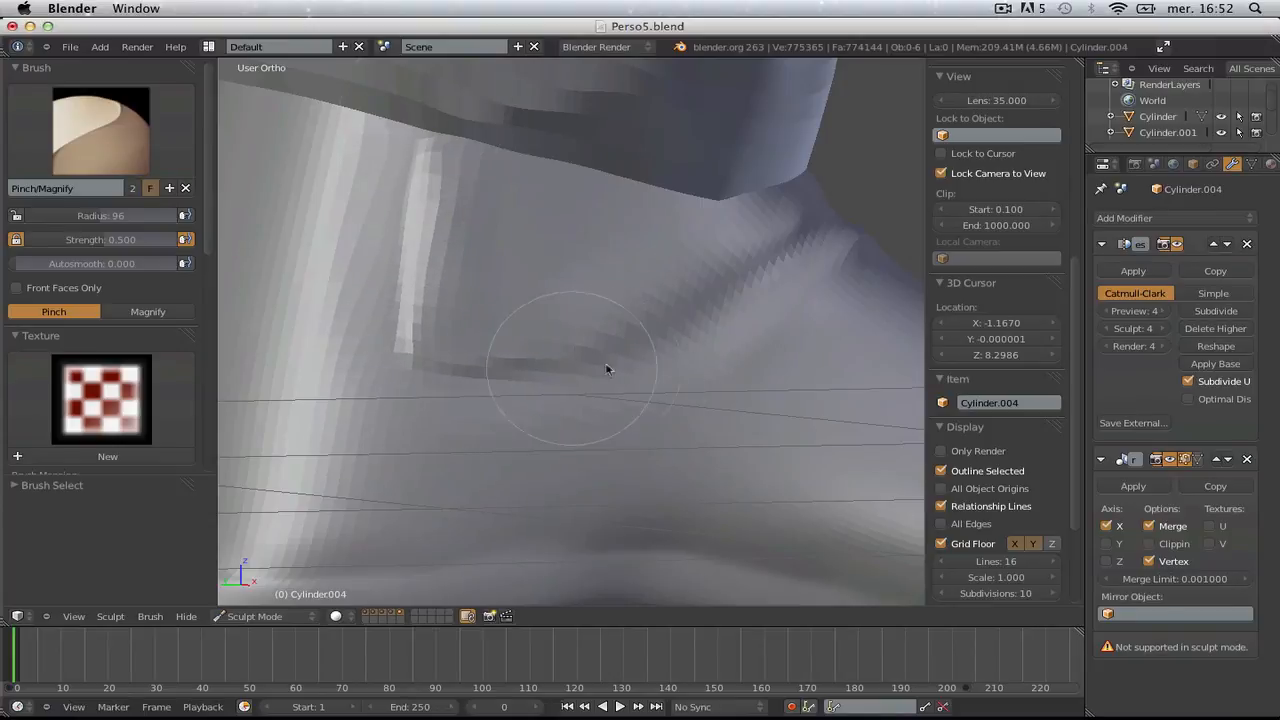
- Examine the boot's ankle folds and panel lines from the front, inner and outer sides
{"action": "scroll", "coordinate": [737, 324], "scroll_direction": "down", "scroll_amount": 6}
{"action": "mouse_move", "coordinate": [737, 324]}
{"action": "middle_mouse_down"}
{"action": "mouse_move", "coordinate": [656, 311]}
{"action": "mouse_move", "coordinate": [583, 397]}
{"action": "middle_mouse_up"}
{"action": "scroll", "coordinate": [583, 397], "scroll_direction": "up", "scroll_amount": 4}
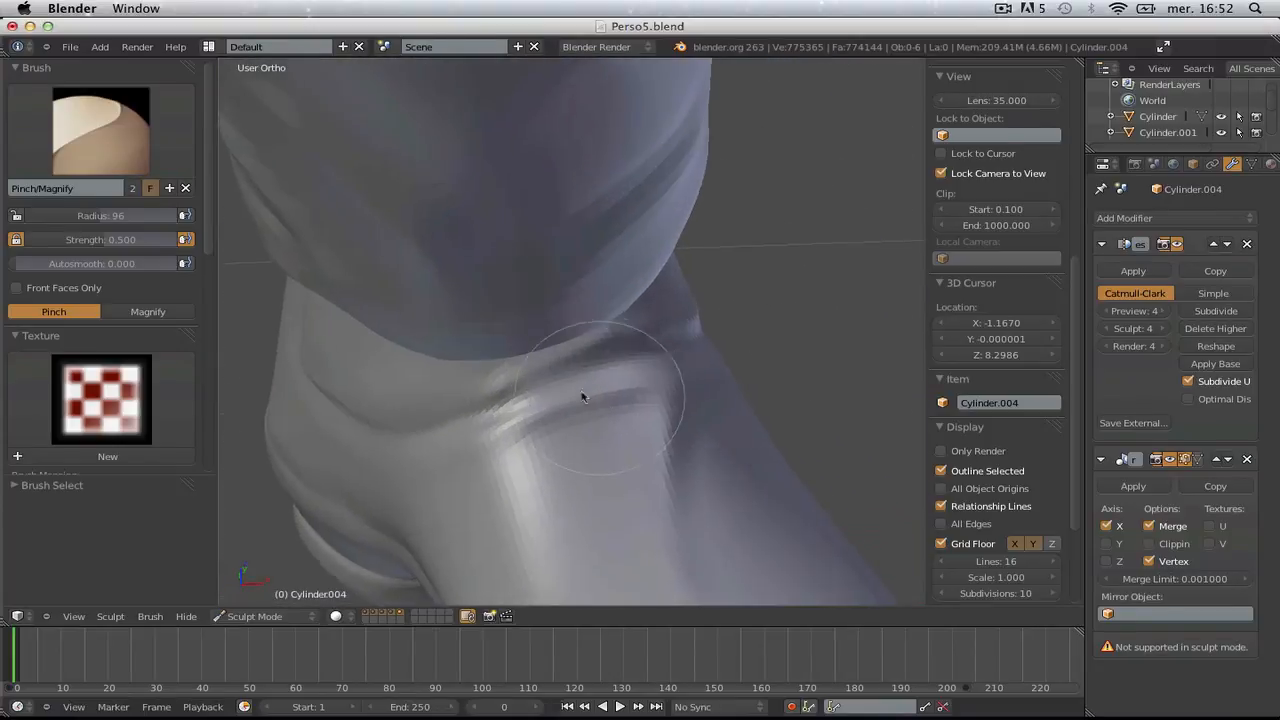
{"action": "middle_click_drag", "start_coordinate": [685, 353], "coordinate": [514, 329]}
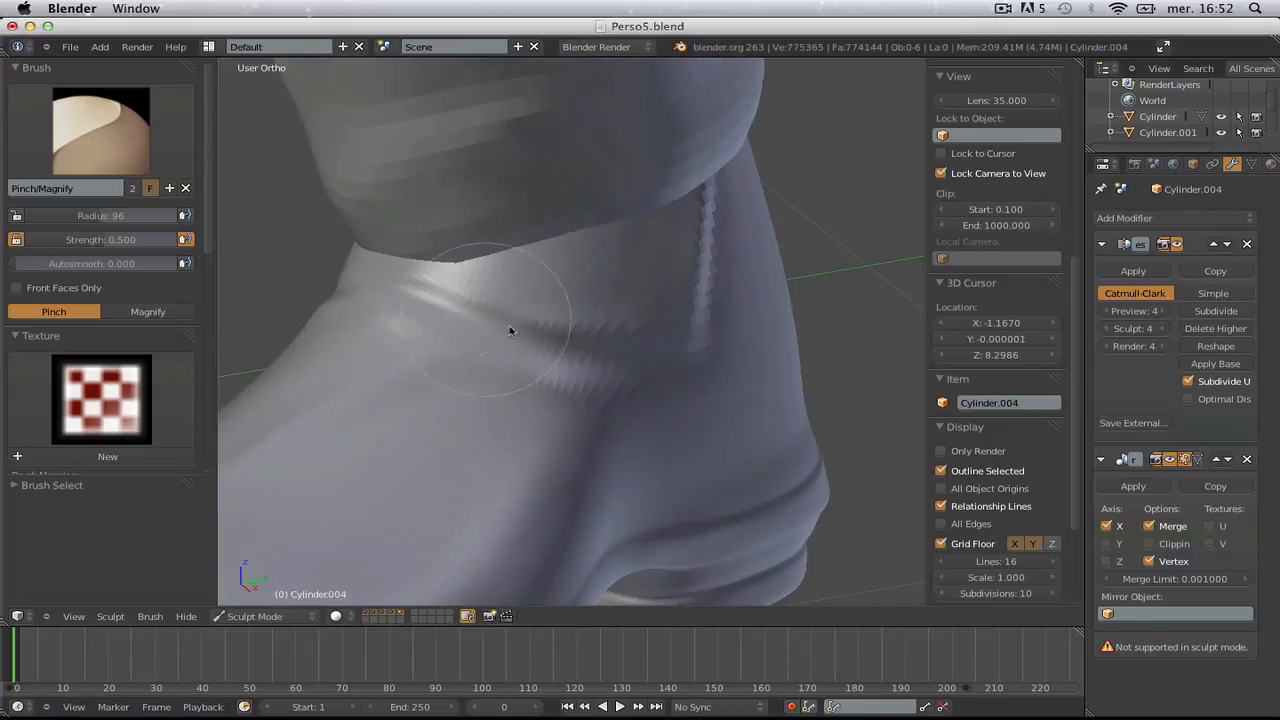
{"action": "middle_click_drag", "start_coordinate": [731, 343], "coordinate": [471, 329]}
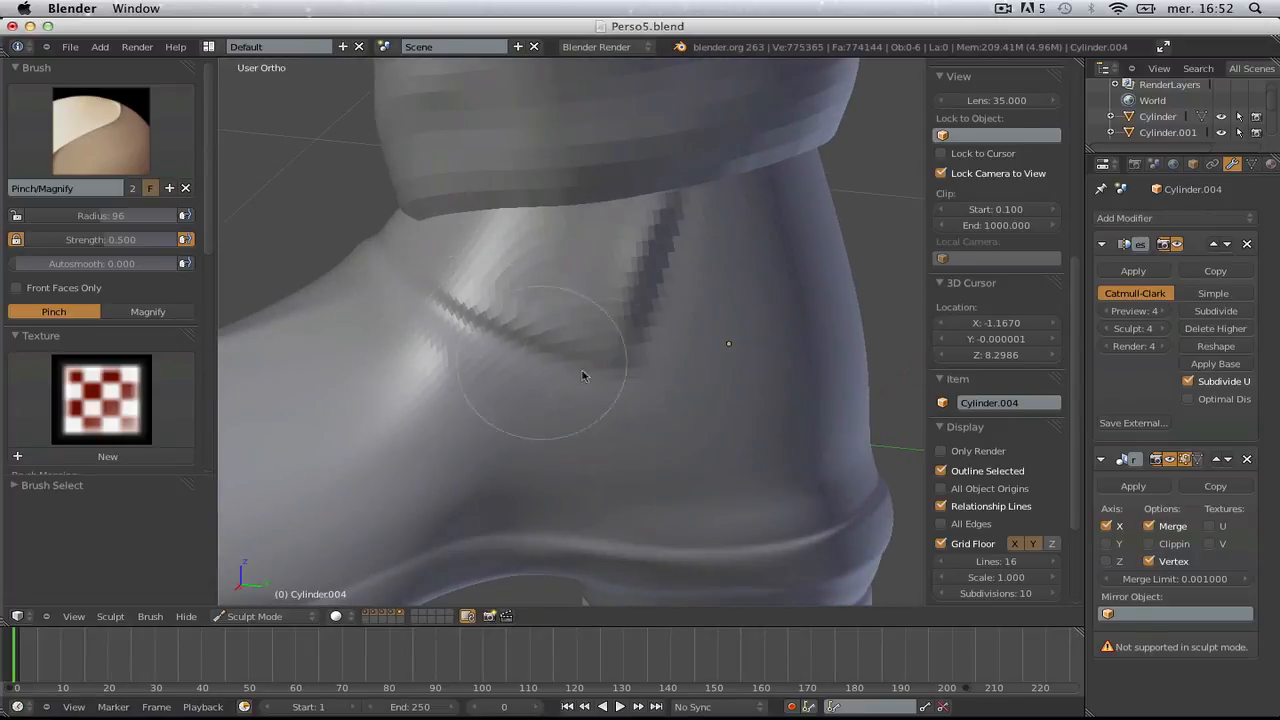
{"action": "scroll", "coordinate": [613, 260], "scroll_direction": "down", "scroll_amount": 8}
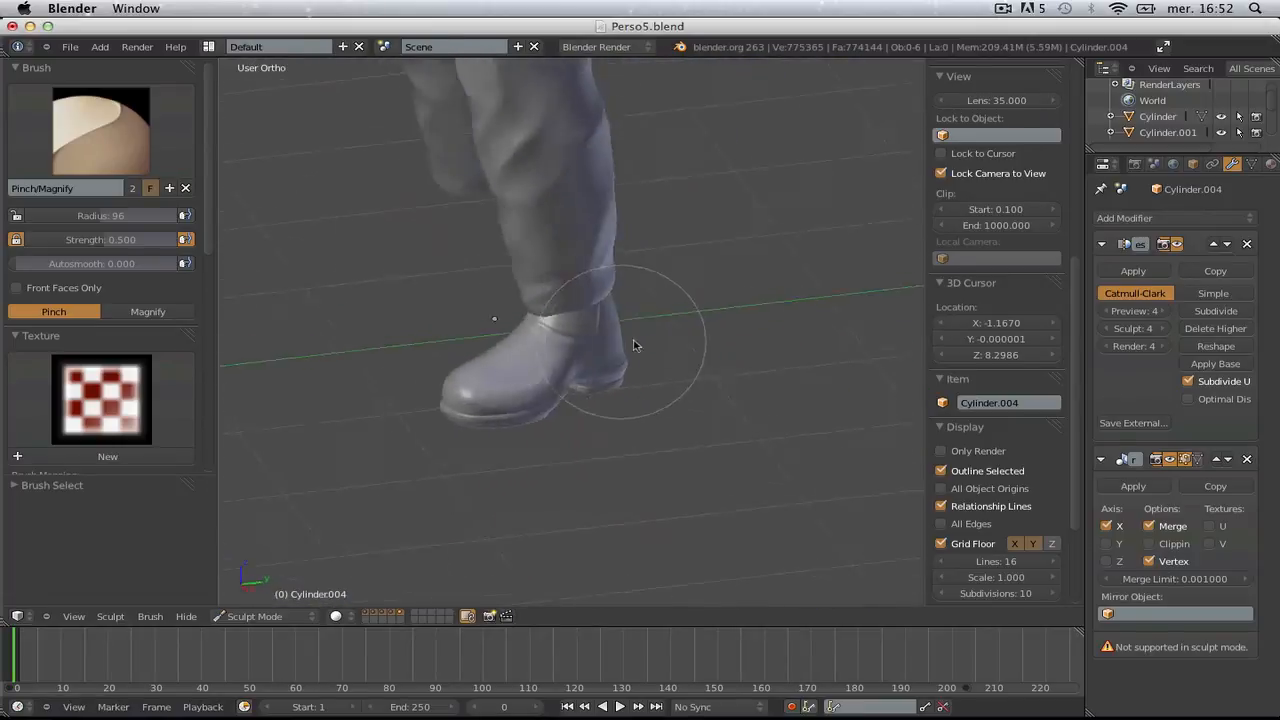
{"action": "middle_click_drag", "start_coordinate": [634, 346], "coordinate": [811, 314]}
{"action": "scroll", "coordinate": [811, 314], "scroll_direction": "down", "scroll_amount": 4}
{"action": "key", "text": "KP_1"}
{"action": "middle_click_drag", "start_coordinate": [675, 267], "coordinate": [637, 337]}
{"action": "scroll", "coordinate": [611, 460], "scroll_direction": "up", "scroll_amount": 10}
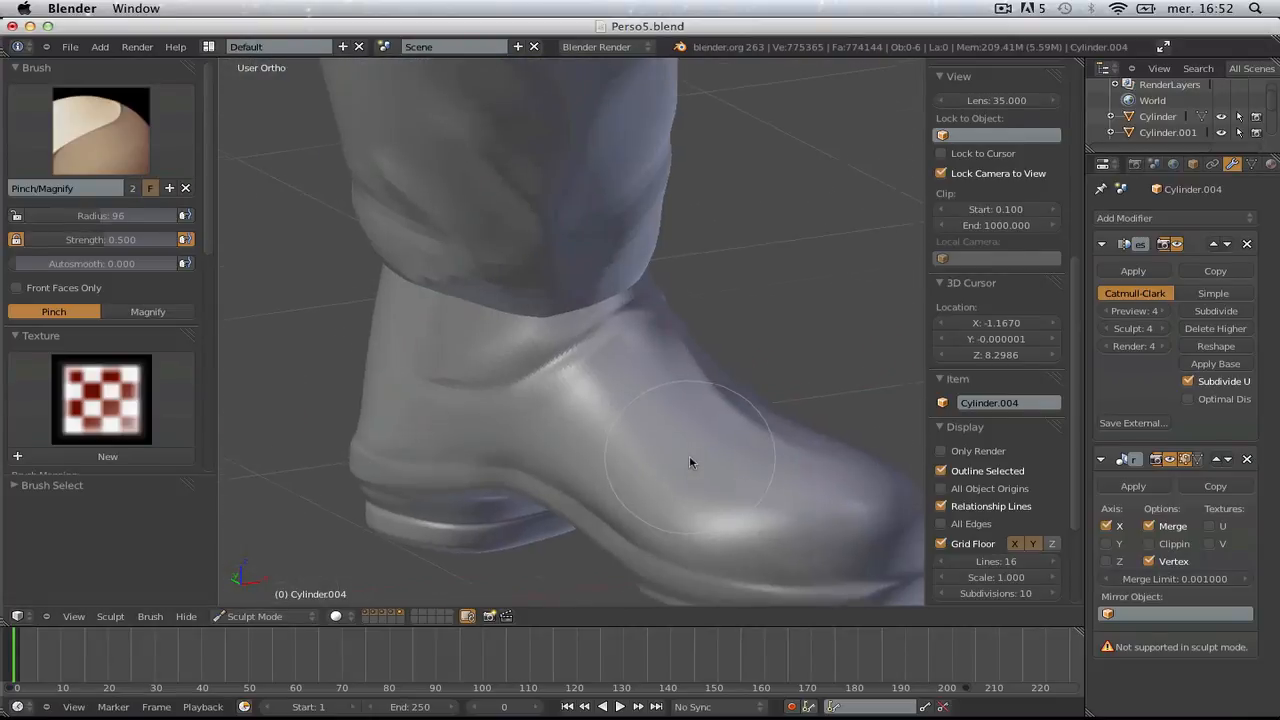
{"action": "scroll", "coordinate": [400, 406], "scroll_direction": "down", "scroll_amount": 10}
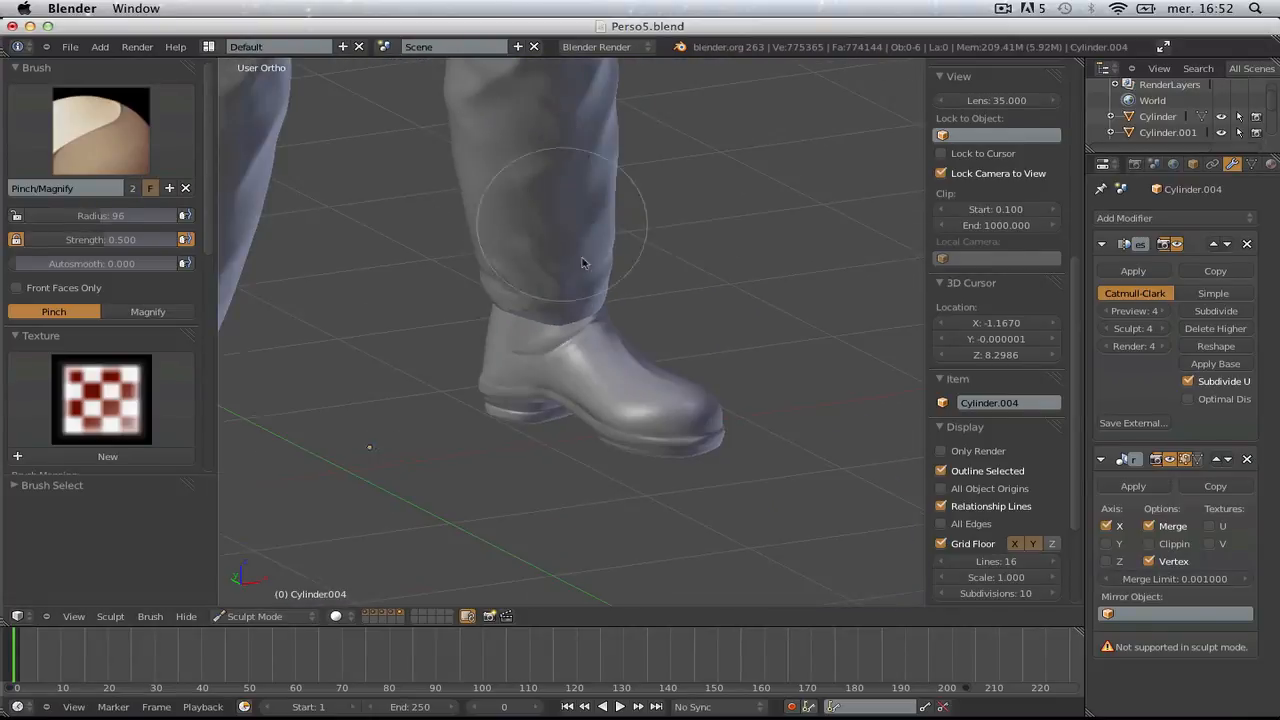
{"action": "middle_click_drag", "start_coordinate": [583, 263], "coordinate": [567, 369]}
{"action": "scroll", "coordinate": [374, 349], "scroll_direction": "down", "scroll_amount": 3}
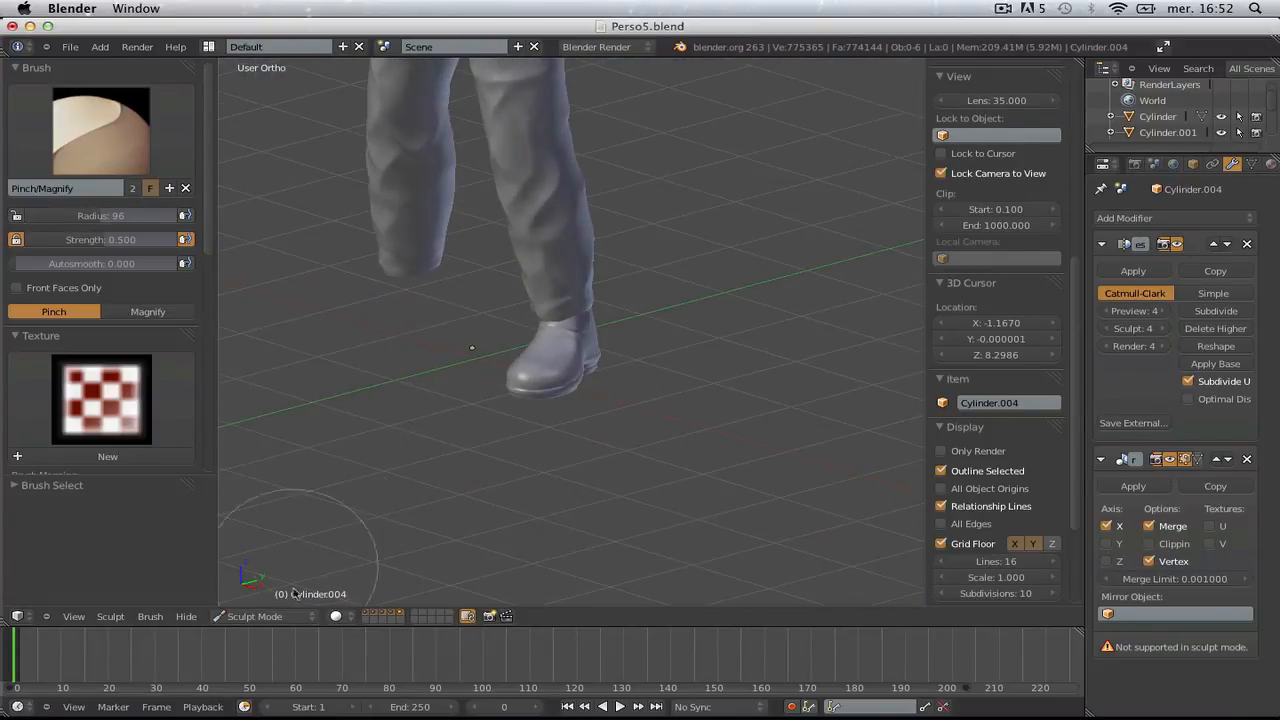
- Return the boots to Object Mode and save over Perso5.blend
{"action": "left_click", "coordinate": [252, 616]}
{"action": "left_click", "coordinate": [291, 533]}
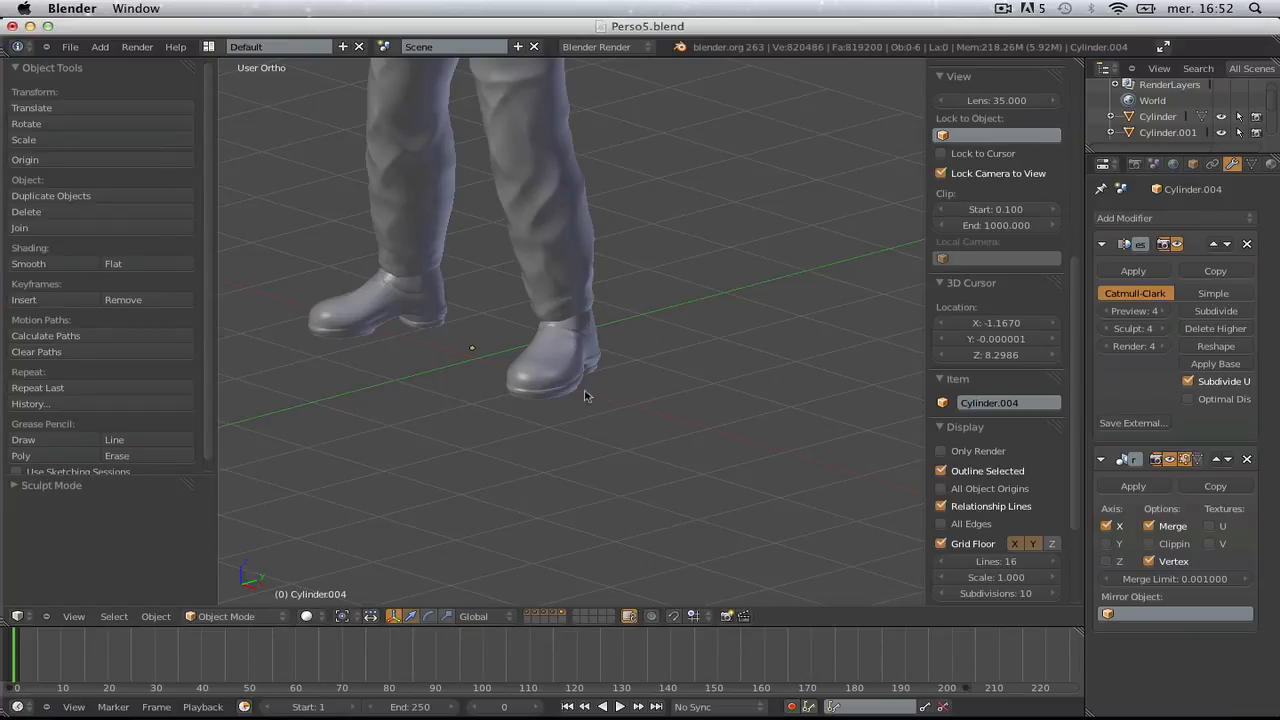
{"action": "key", "text": "a"}
{"action": "key", "text": "a"}
{"action": "key", "text": "ctrl+s"}
{"action": "left_click", "coordinate": [579, 423]}
{"action": "scroll", "coordinate": [555, 368], "scroll_direction": "down", "scroll_amount": 3}
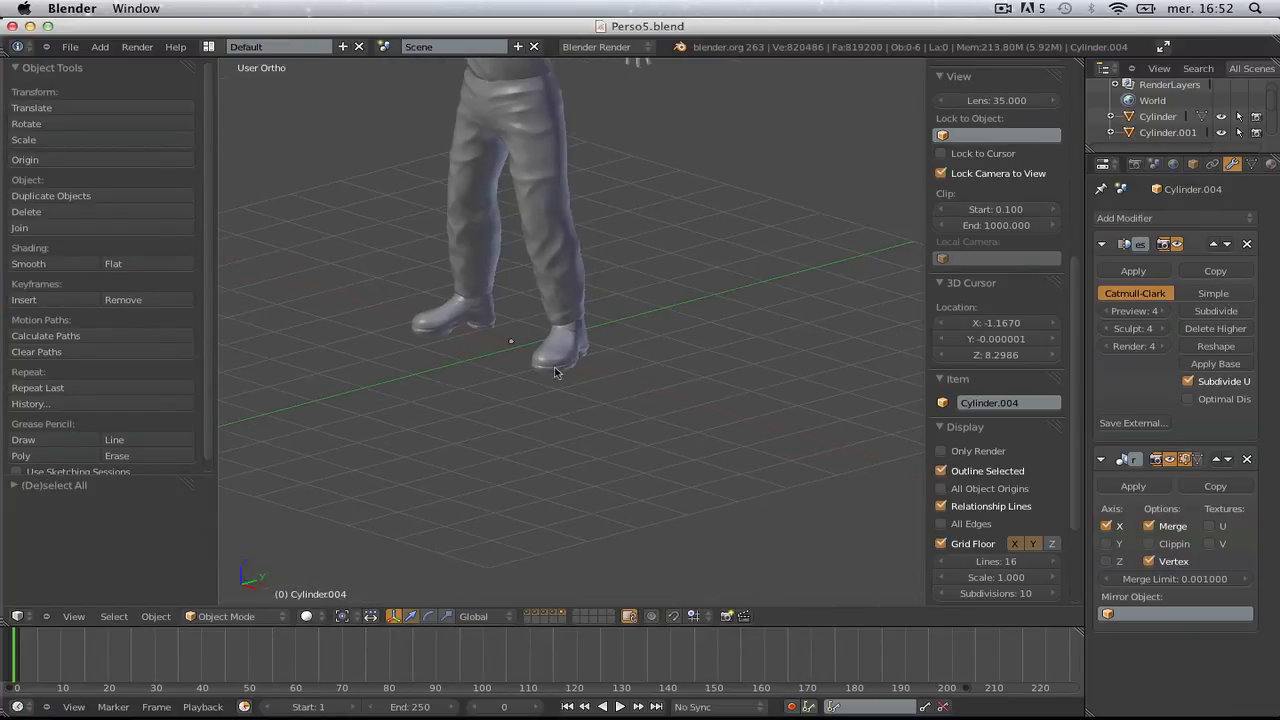
- In Sculpt Mode, set the Crease brush radius to 43 and carve a vertical line down the back of the boot above the heel
{"action": "middle_click_drag", "start_coordinate": [555, 372], "coordinate": [433, 403]}
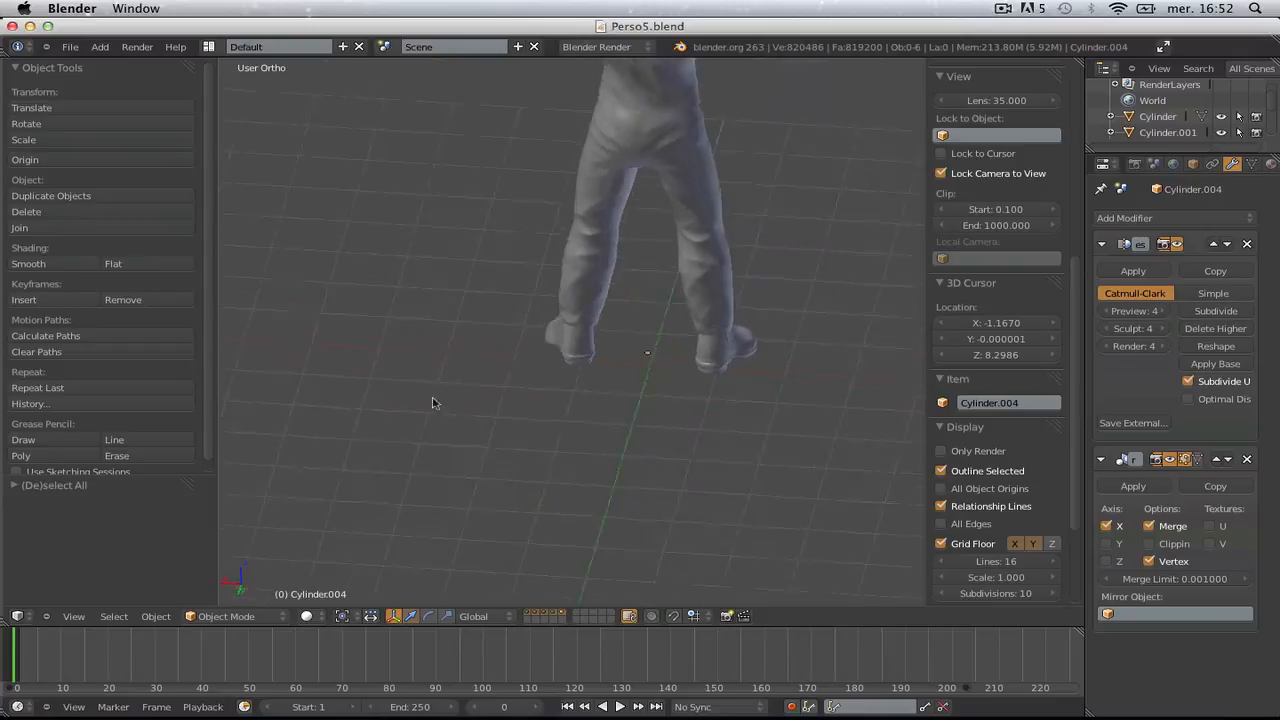
{"action": "scroll", "coordinate": [506, 437], "scroll_direction": "up", "scroll_amount": 8}
{"action": "middle_click_drag", "start_coordinate": [598, 508], "coordinate": [566, 460]}
{"action": "scroll", "coordinate": [566, 460], "scroll_direction": "up", "scroll_amount": 2}
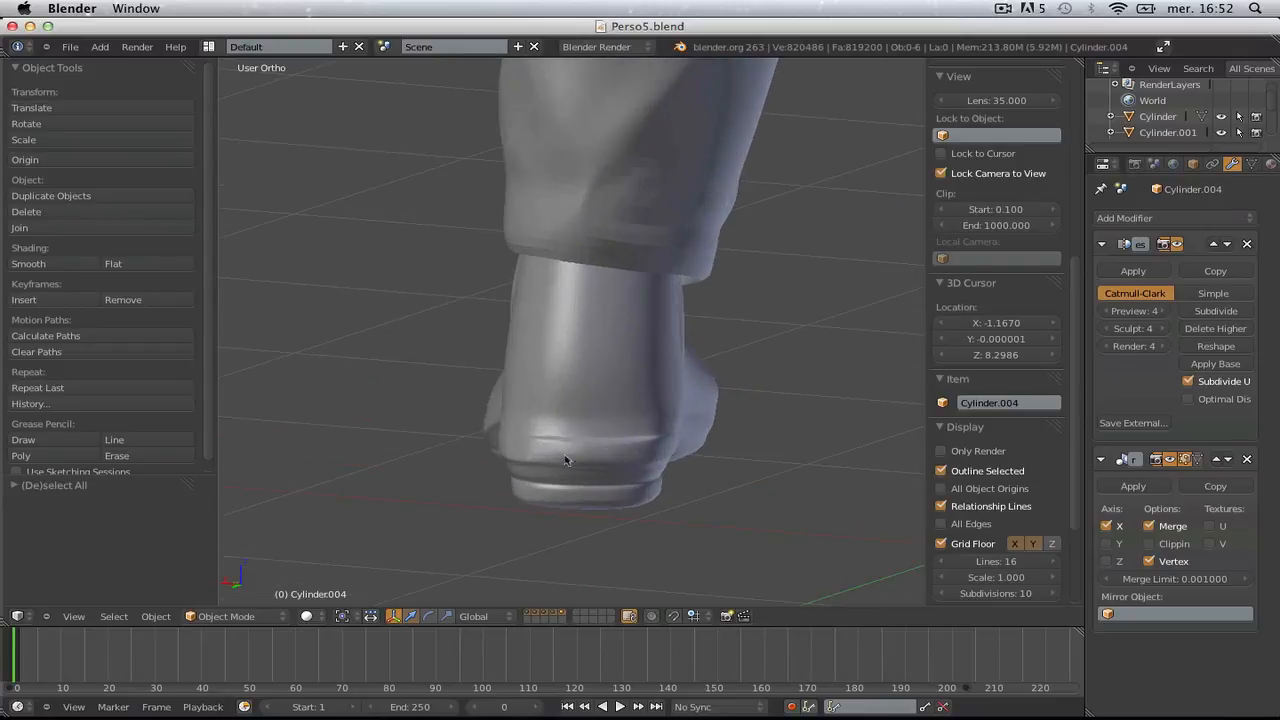
{"action": "left_click", "coordinate": [240, 617]}
{"action": "left_click", "coordinate": [240, 566]}
{"action": "left_click", "coordinate": [130, 150]}
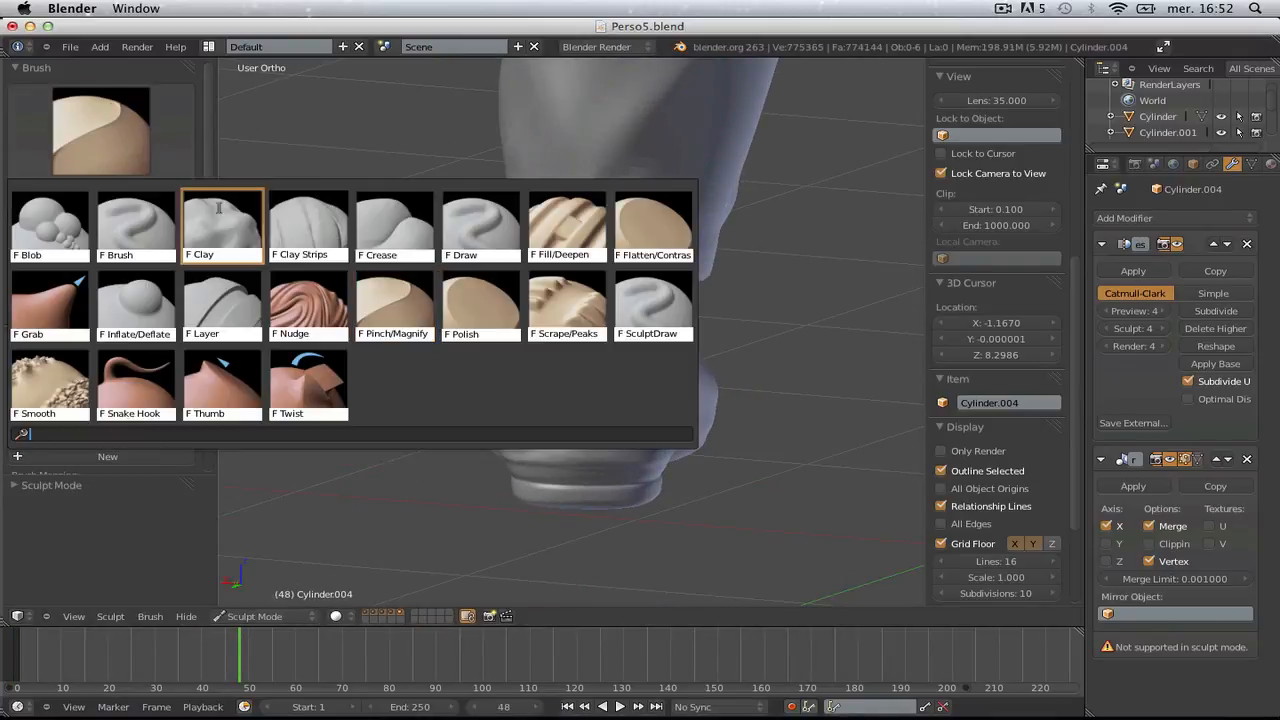
{"action": "left_click", "coordinate": [395, 225]}
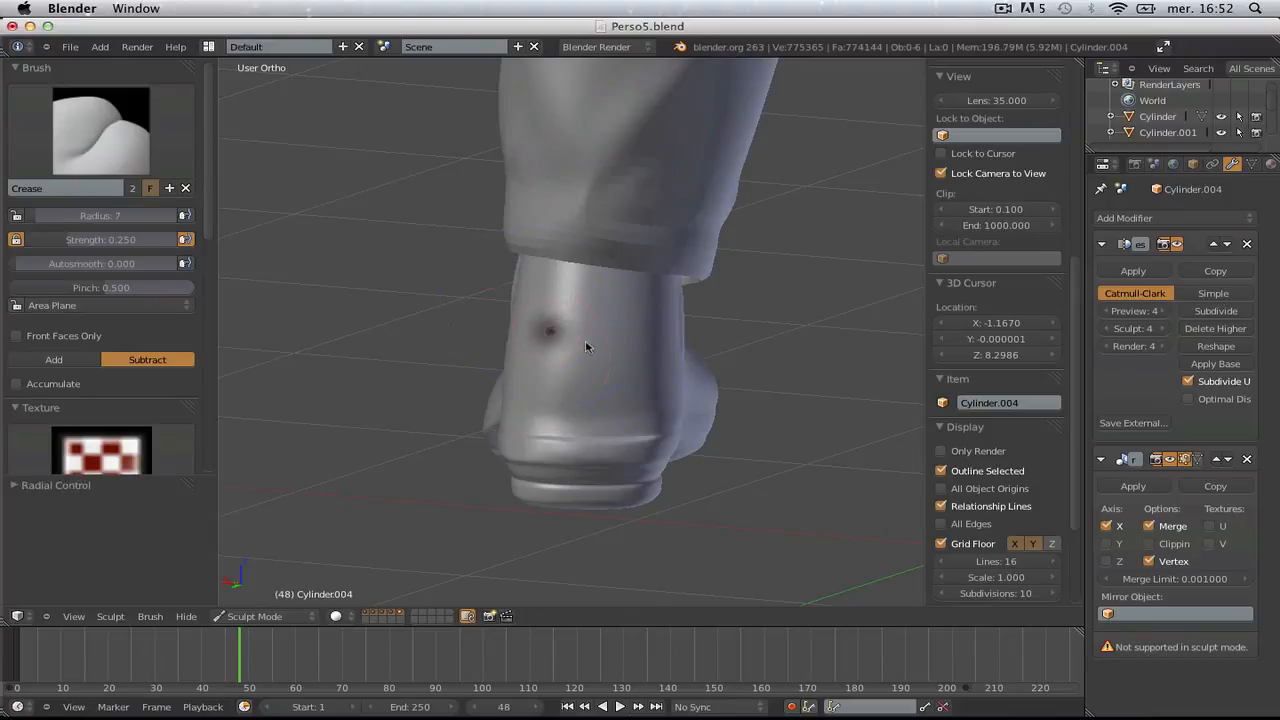
{"action": "left_click", "coordinate": [589, 345]}
{"action": "scroll", "coordinate": [563, 323], "scroll_direction": "up", "scroll_amount": 1}
{"action": "left_click_drag", "start_coordinate": [563, 323], "coordinate": [587, 237]}
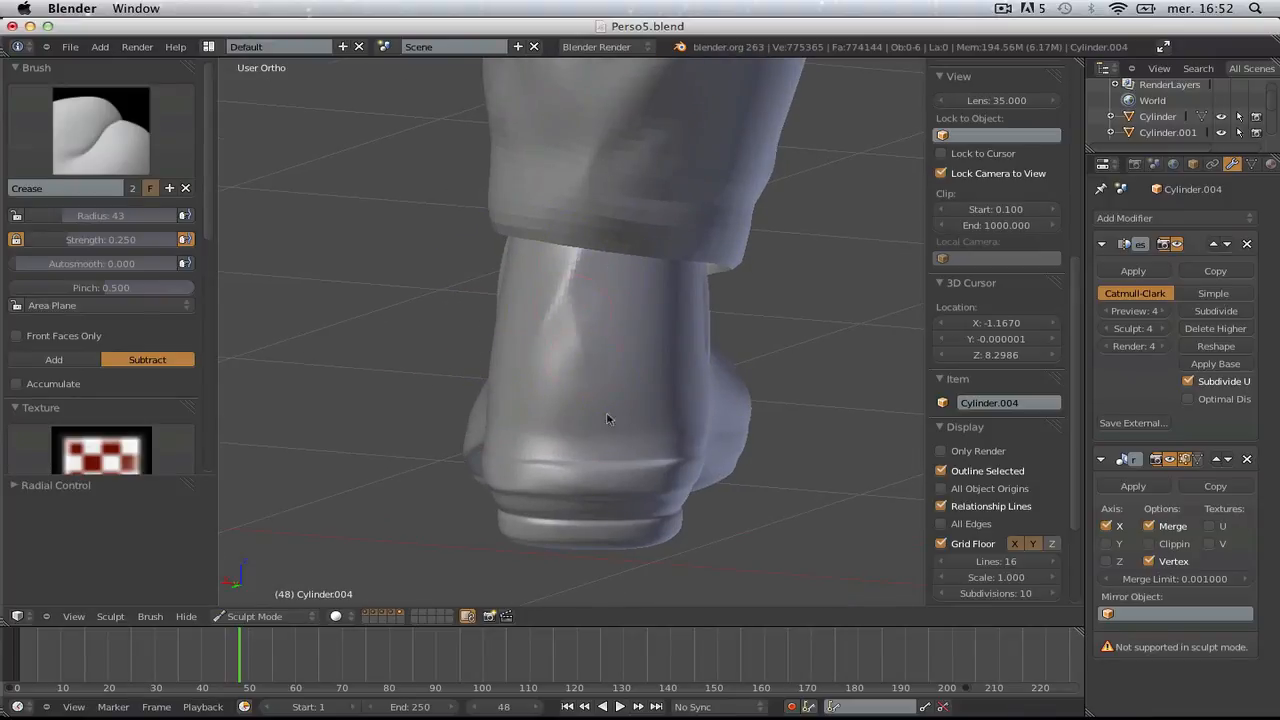
{"action": "middle_click_drag", "start_coordinate": [568, 272], "coordinate": [552, 246]}
{"action": "left_click_drag", "start_coordinate": [548, 260], "coordinate": [554, 349]}
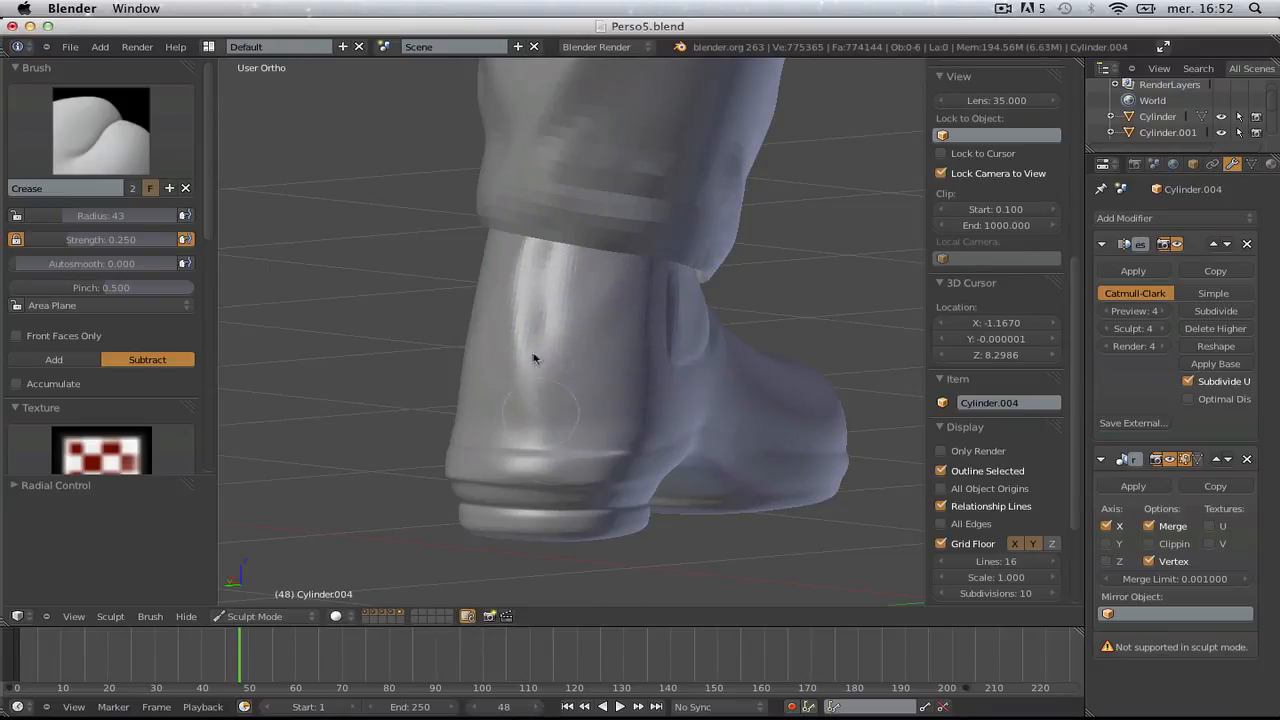
- Save the sculpted heel crease over Perso5.blend and switch the boots back to Object Mode
{"action": "mouse_move", "coordinate": [484, 372]}
{"action": "middle_mouse_down"}
{"action": "mouse_move", "coordinate": [711, 346]}
{"action": "mouse_move", "coordinate": [730, 365]}
{"action": "middle_mouse_up"}
{"action": "key", "text": "KP_3"}
{"action": "scroll", "coordinate": [614, 311], "scroll_direction": "down", "scroll_amount": 5}
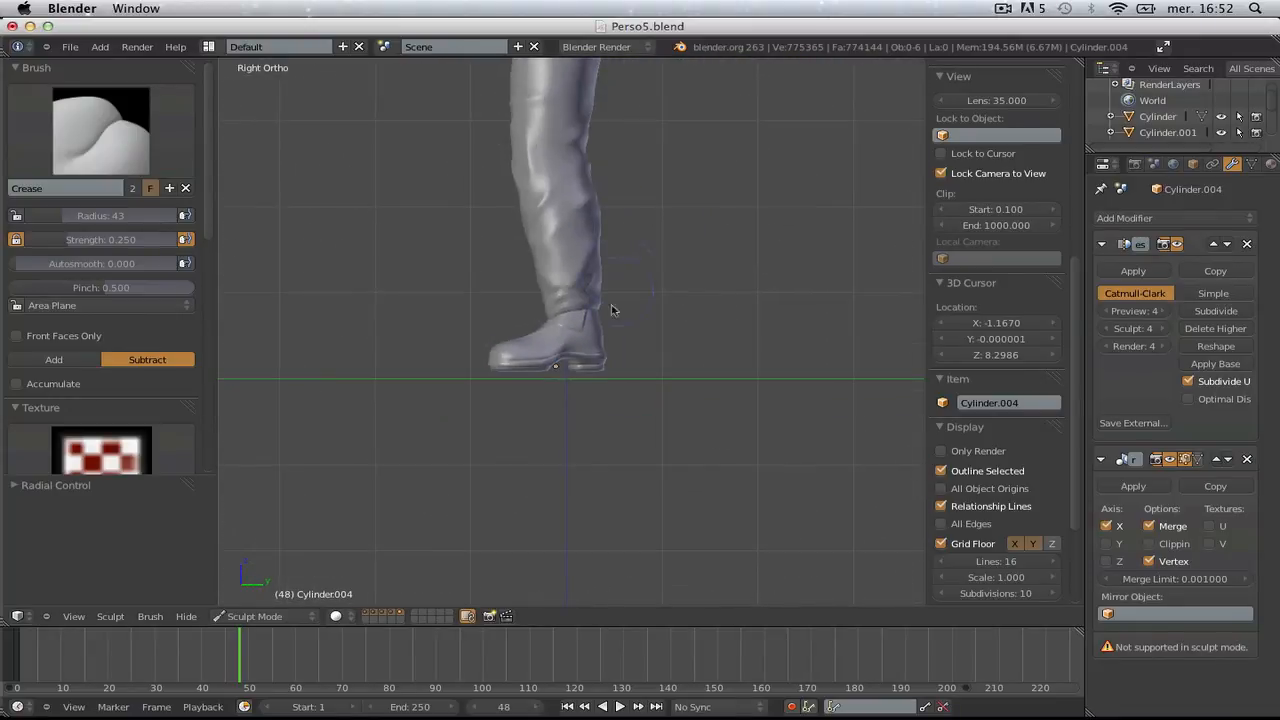
{"action": "middle_click_drag", "start_coordinate": [614, 311], "coordinate": [806, 340]}
{"action": "key", "text": "ctrl+s"}
{"action": "left_click", "coordinate": [722, 340]}
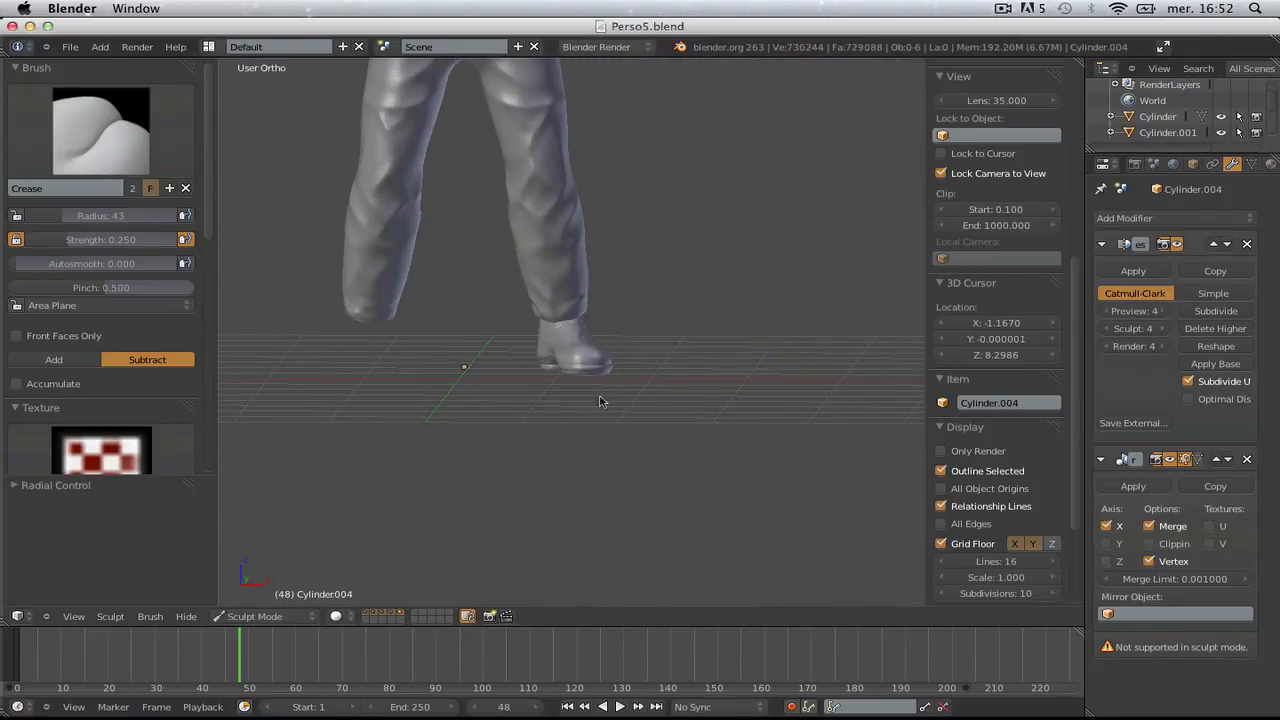
{"action": "left_click", "coordinate": [262, 616]}
{"action": "left_click", "coordinate": [255, 598]}
{"action": "key", "text": "a"}
{"action": "key", "text": "a"}
- Show the whole character in front orthographic view and save the file again
{"action": "scroll", "coordinate": [663, 405], "scroll_direction": "up", "scroll_amount": 7}
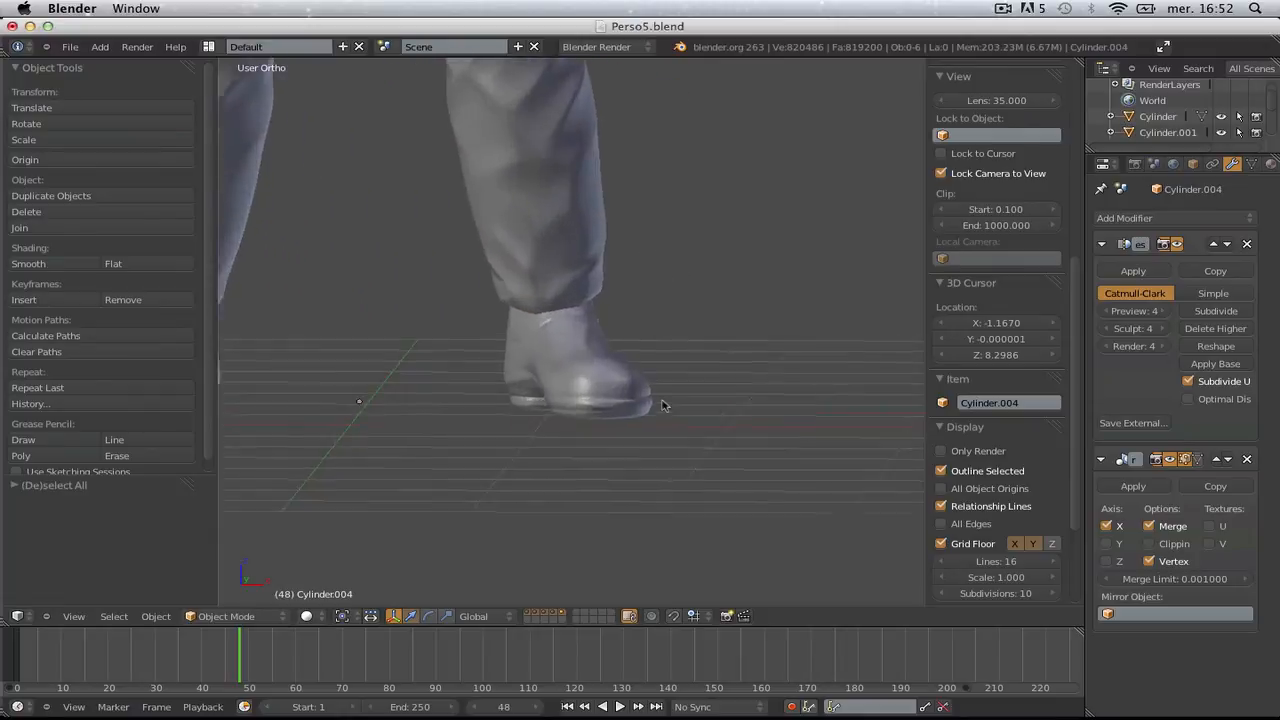
{"action": "scroll", "coordinate": [657, 408], "scroll_direction": "down", "scroll_amount": 8}
{"action": "middle_click_drag", "start_coordinate": [651, 411], "coordinate": [651, 528], "text": "shift"}
{"action": "middle_click_drag", "start_coordinate": [623, 420], "coordinate": [676, 367]}
{"action": "key", "text": "KP_5"}
{"action": "scroll", "coordinate": [530, 387], "scroll_direction": "down", "scroll_amount": 3}
{"action": "key", "text": "KP_1"}
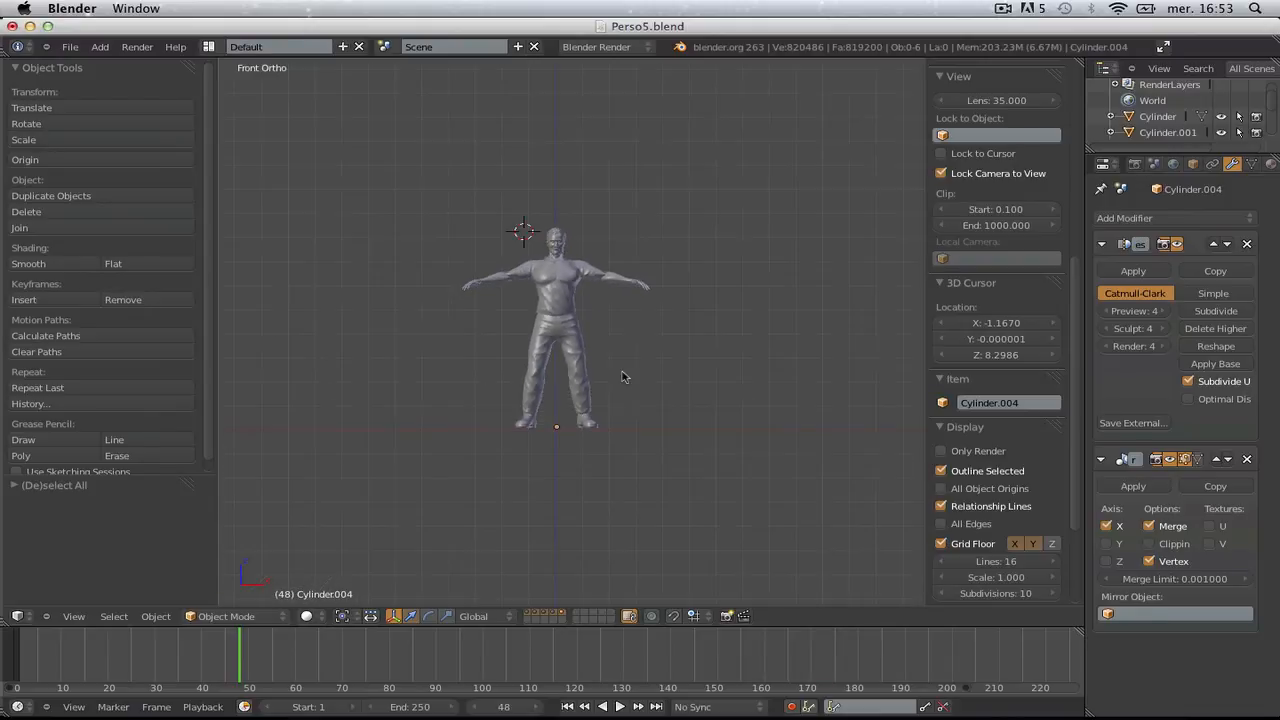
{"action": "scroll", "coordinate": [694, 354], "scroll_direction": "up", "scroll_amount": 4}
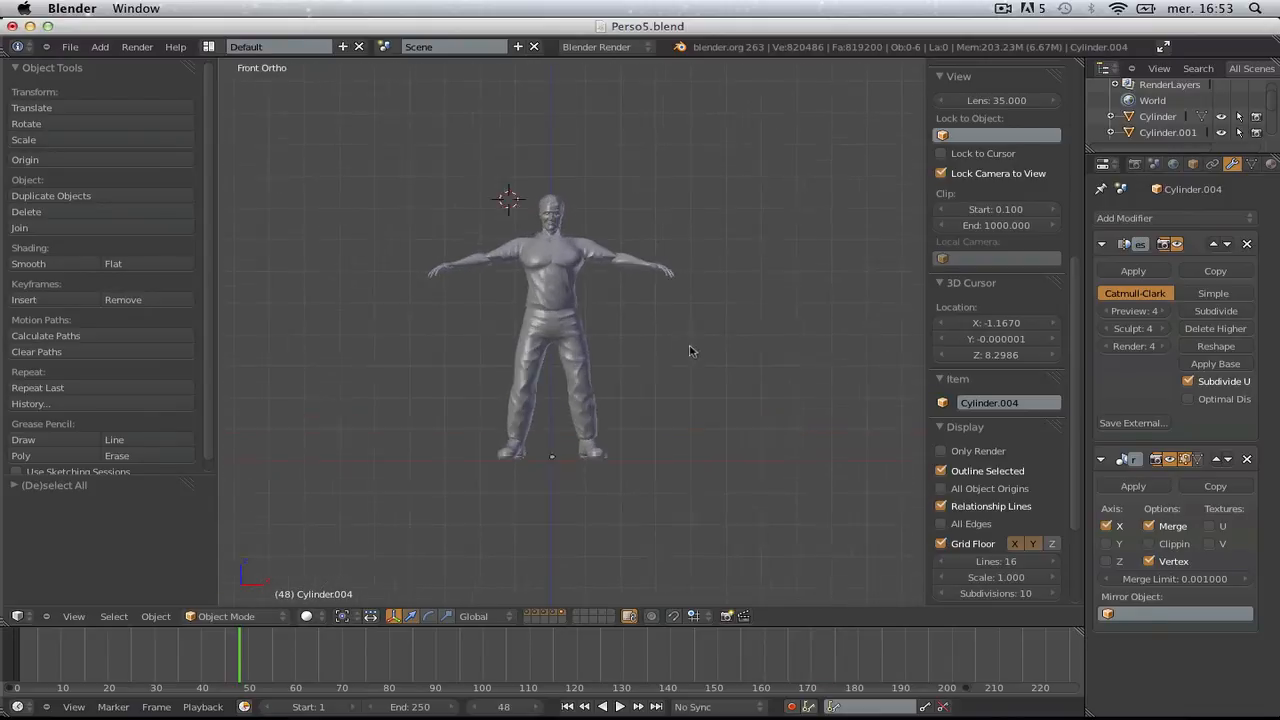
{"action": "key", "text": "ctrl+s"}
{"action": "left_click", "coordinate": [650, 314]}
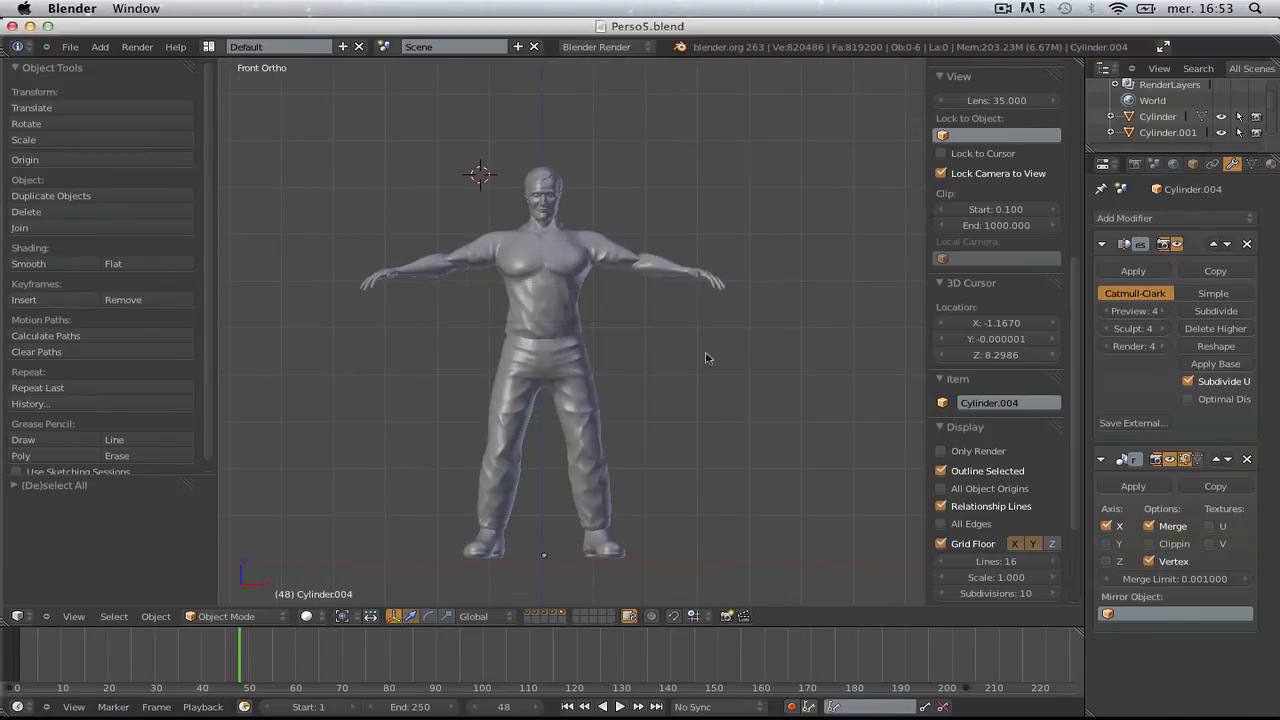
{"action": "mouse_move", "coordinate": [704, 356]}
{"action": "middle_mouse_down", "text": "shift"}
{"action": "mouse_move", "coordinate": [717, 308]}
{"action": "mouse_move", "coordinate": [685, 340]}
{"action": "middle_mouse_up", "text": "shift"}
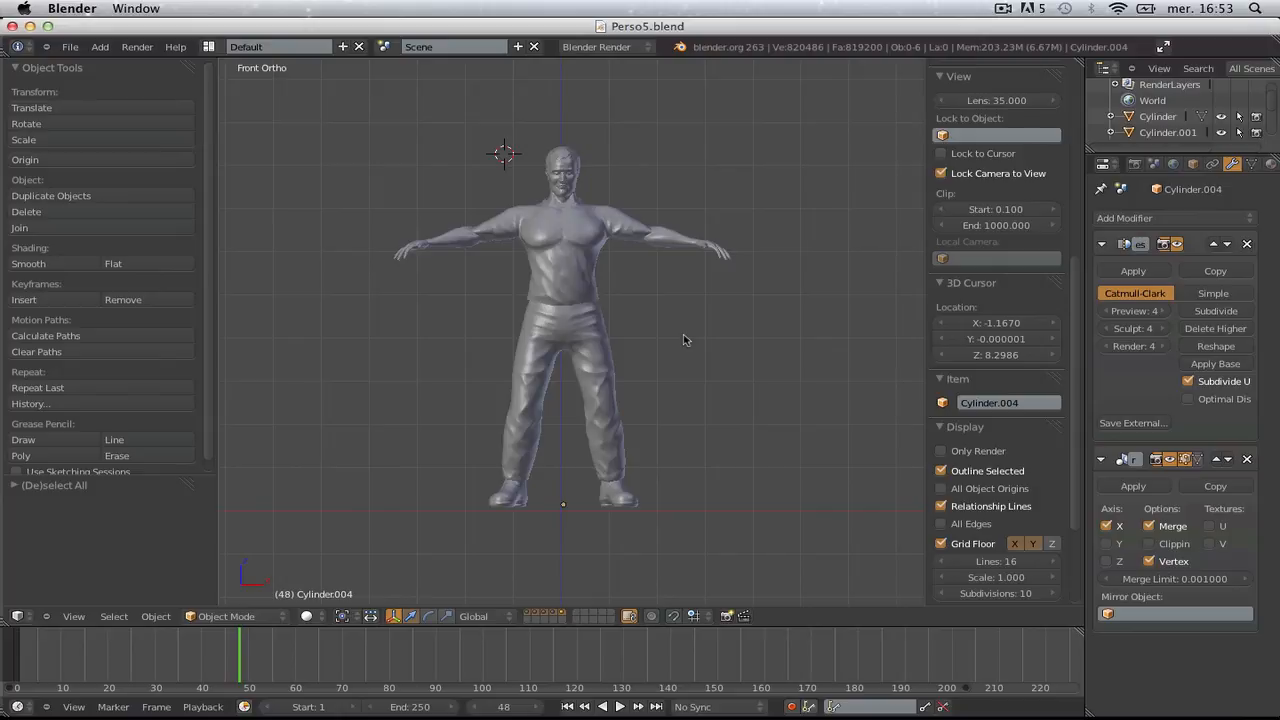
- In wireframe Edit Mode, add one loop cut near the bottom edge of the boot's front sole and another near the heel's bottom edge
{"action": "scroll", "coordinate": [656, 422], "scroll_direction": "up", "scroll_amount": 2}
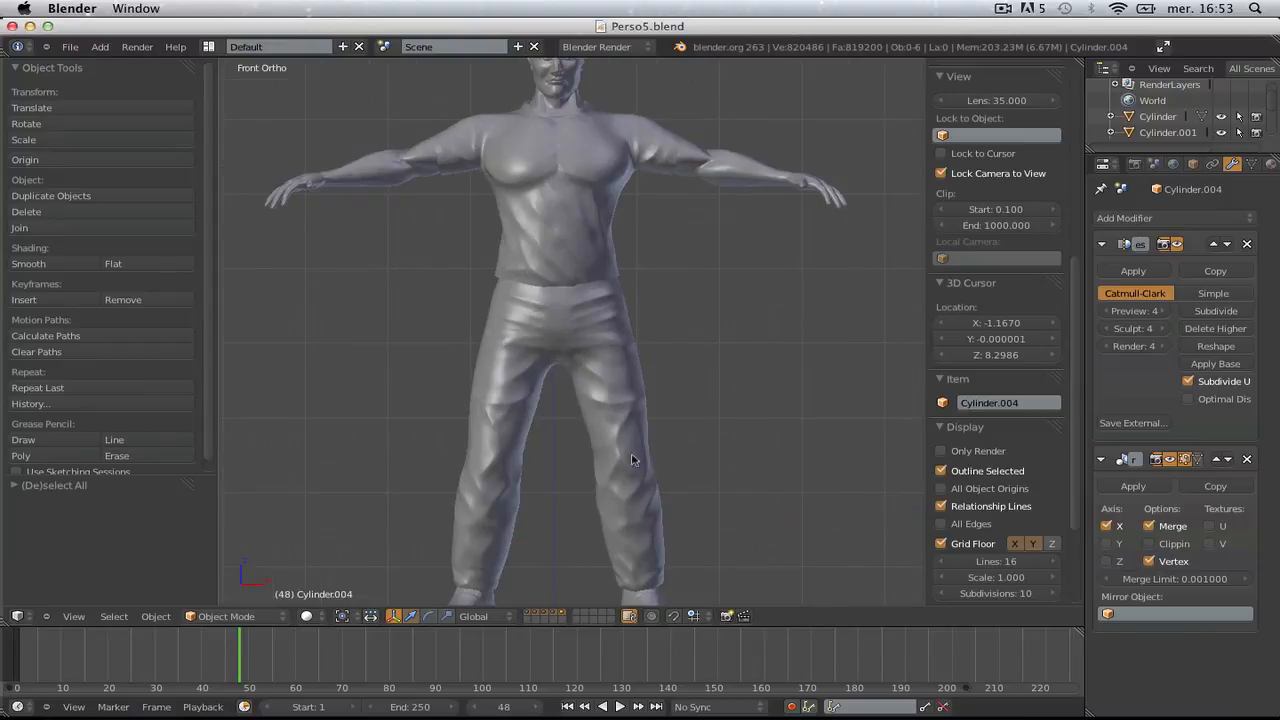
{"action": "middle_click_drag", "start_coordinate": [634, 540], "coordinate": [585, 340], "text": "shift"}
{"action": "scroll", "coordinate": [580, 342], "scroll_direction": "up", "scroll_amount": 5}
{"action": "key", "text": "Tab"}
{"action": "key", "text": "a"}
{"action": "scroll", "coordinate": [603, 440], "scroll_direction": "up", "scroll_amount": 2}
{"action": "key", "text": "z"}
{"action": "scroll", "coordinate": [603, 470], "scroll_direction": "up", "scroll_amount": 2}
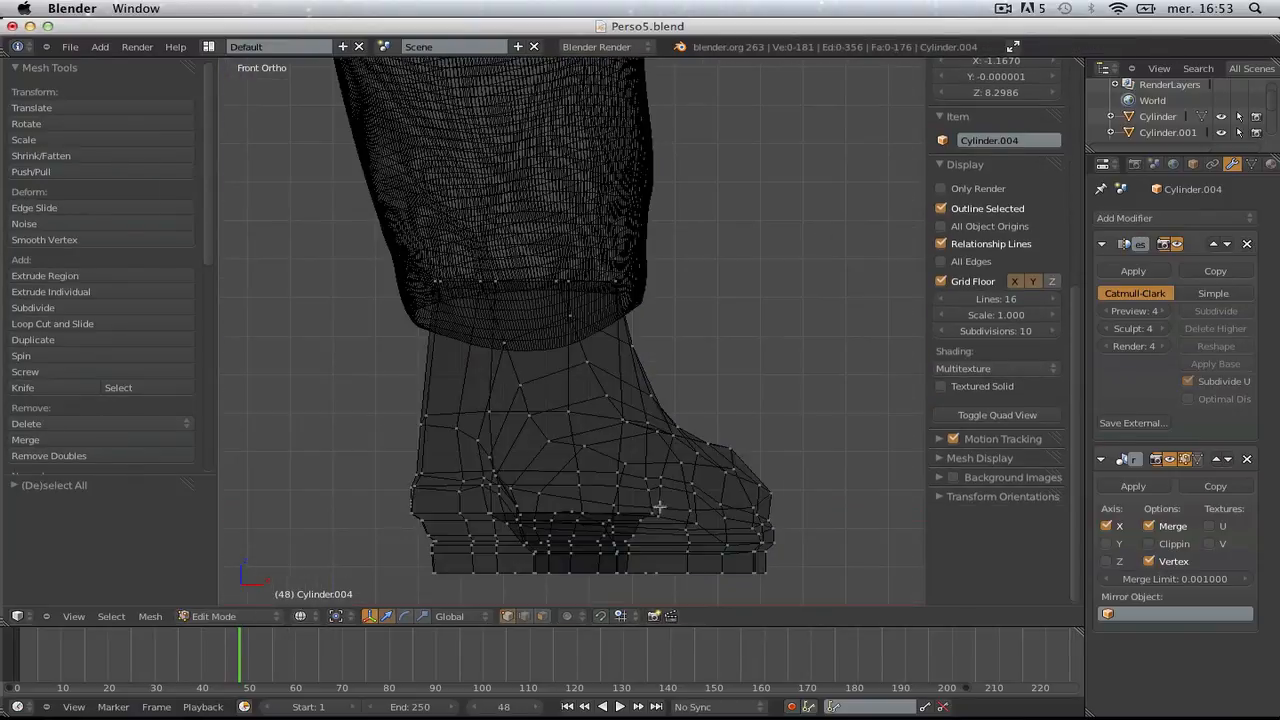
{"action": "key", "text": "ctrl+r"}
{"action": "left_click", "coordinate": [720, 562]}
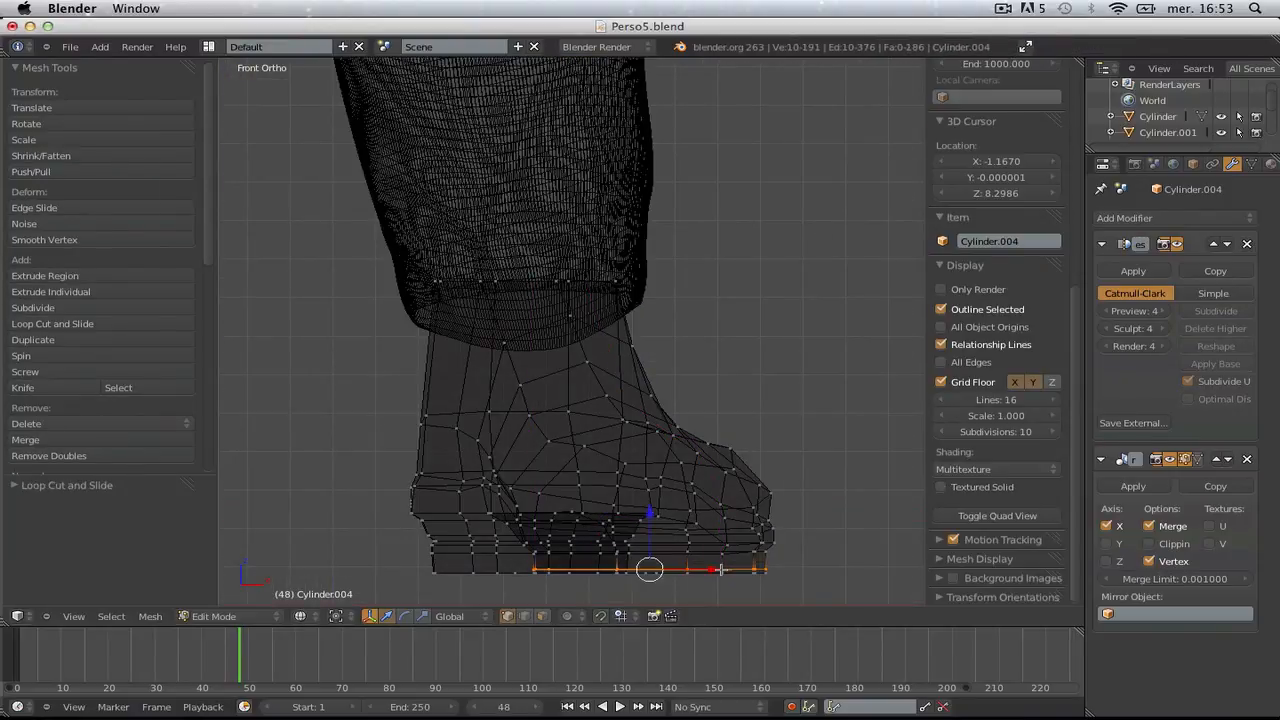
{"action": "left_click", "coordinate": [491, 567]}
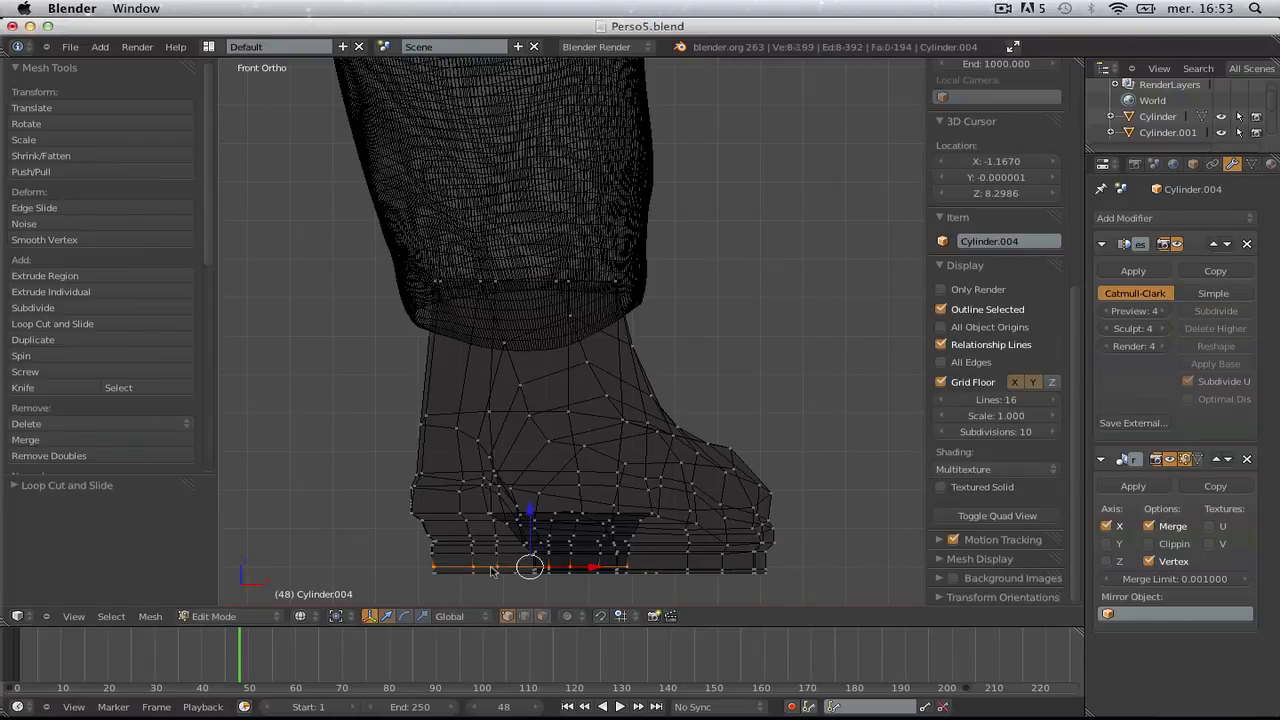
- Return to Object Mode with solid shading, check the sharpened sole from below, and save over Perso5.blend
{"action": "key", "text": "Tab"}
{"action": "key", "text": "z"}
{"action": "middle_click_drag", "start_coordinate": [571, 566], "coordinate": [574, 502]}
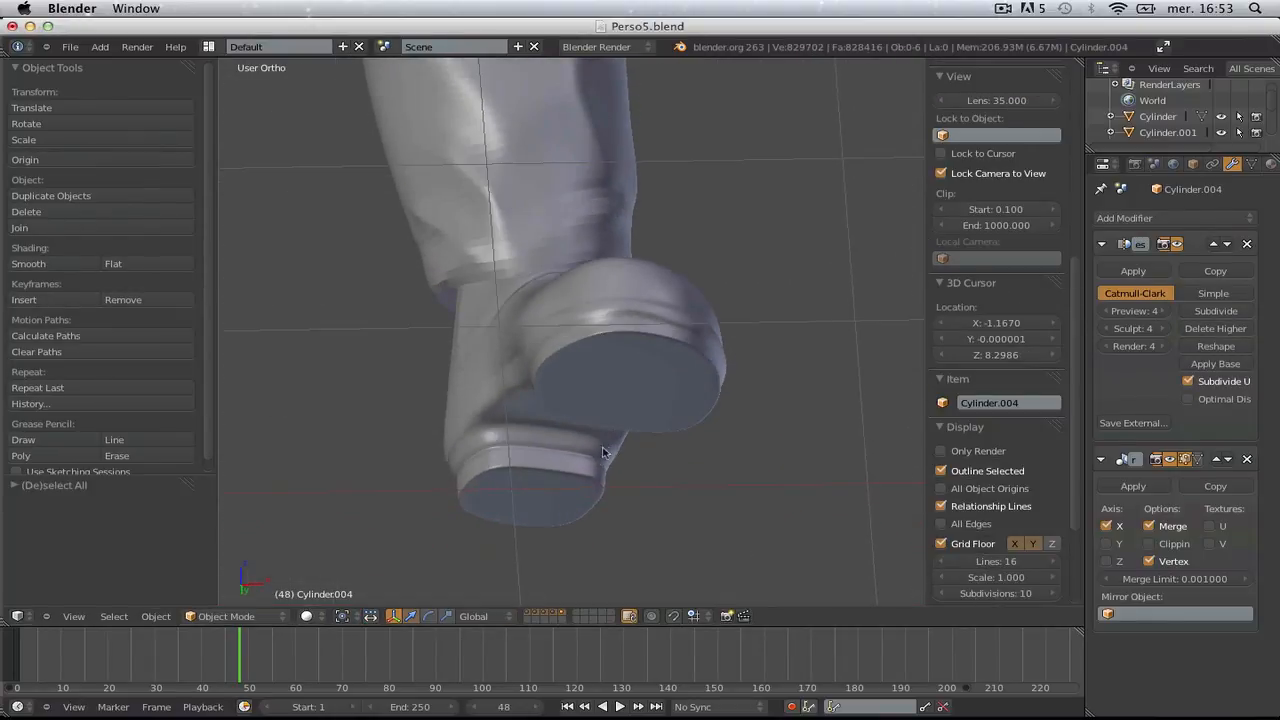
{"action": "scroll", "coordinate": [630, 395], "scroll_direction": "up", "scroll_amount": 4}
{"action": "scroll", "coordinate": [660, 348], "scroll_direction": "down", "scroll_amount": 7}
{"action": "key", "text": "a"}
{"action": "key", "text": "a"}
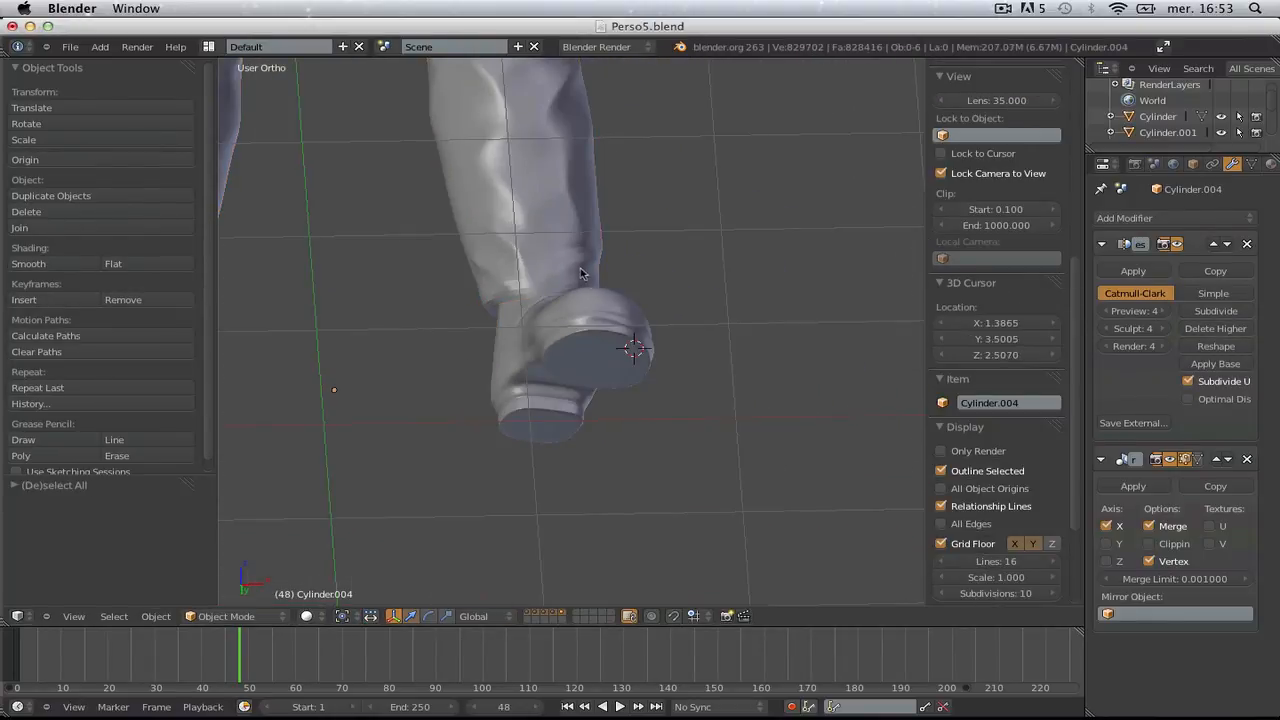
{"action": "mouse_move", "coordinate": [640, 306]}
{"action": "middle_mouse_down"}
{"action": "mouse_move", "coordinate": [512, 264]}
{"action": "mouse_move", "coordinate": [277, 406]}
{"action": "mouse_move", "coordinate": [290, 478]}
{"action": "middle_mouse_up"}
{"action": "scroll", "coordinate": [537, 409], "scroll_direction": "down", "scroll_amount": 3}
{"action": "key", "text": "ctrl+s"}
{"action": "left_click", "coordinate": [537, 410]}
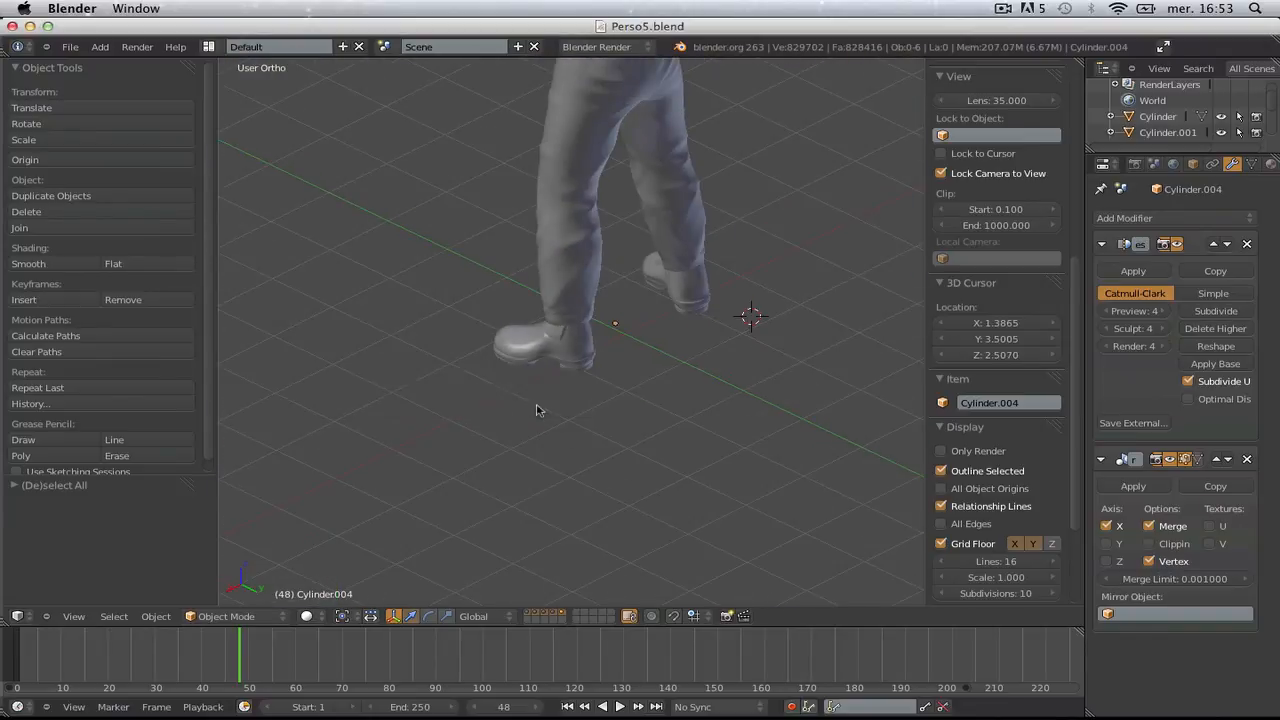
- Examine the complete character in perspective from the front and from several angles
{"action": "scroll", "coordinate": [536, 410], "scroll_direction": "down", "scroll_amount": 5}
{"action": "key", "text": "KP_1"}
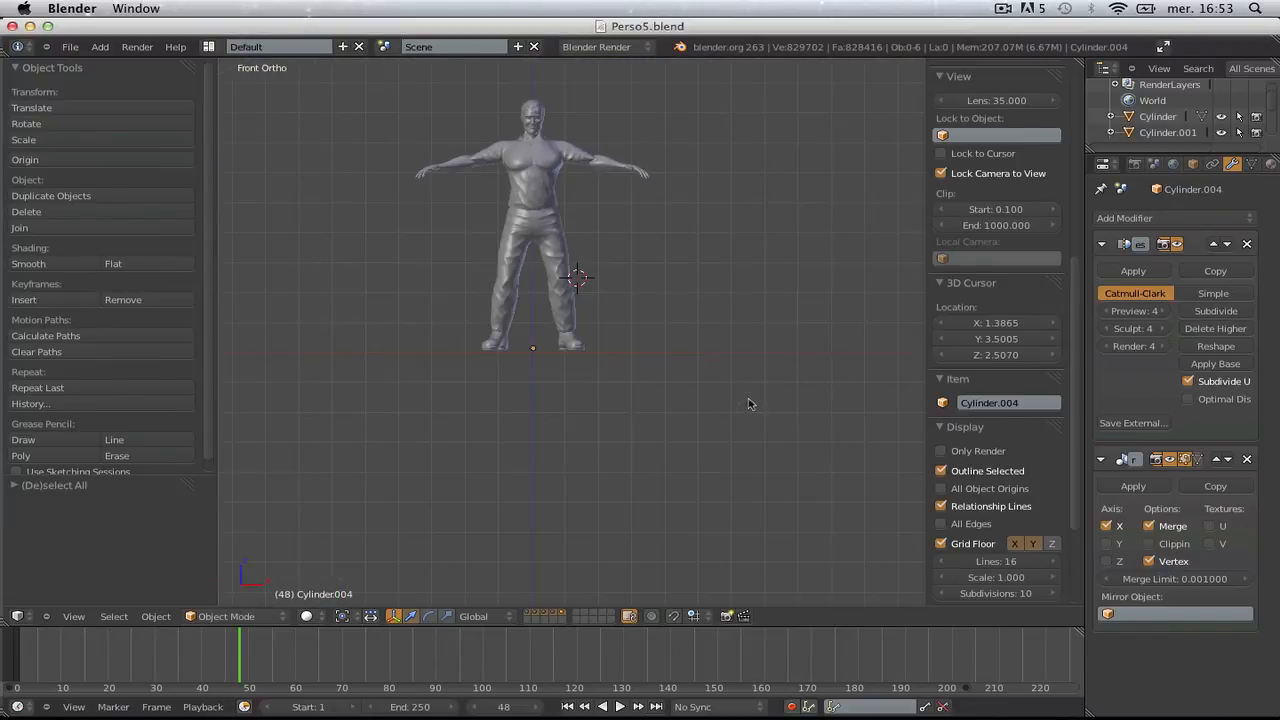
{"action": "key", "text": "KP_5"}
{"action": "scroll", "coordinate": [638, 306], "scroll_direction": "down", "scroll_amount": 4}
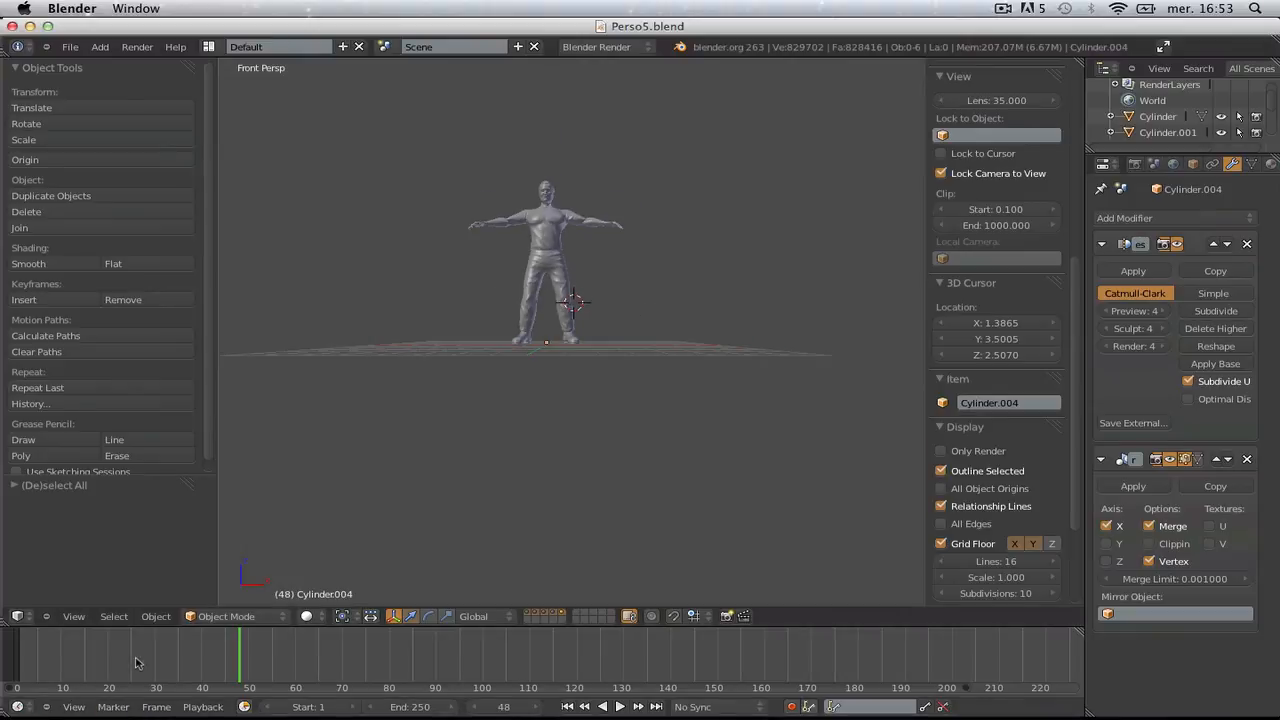
{"action": "middle_click_drag", "start_coordinate": [783, 271], "coordinate": [640, 356]}
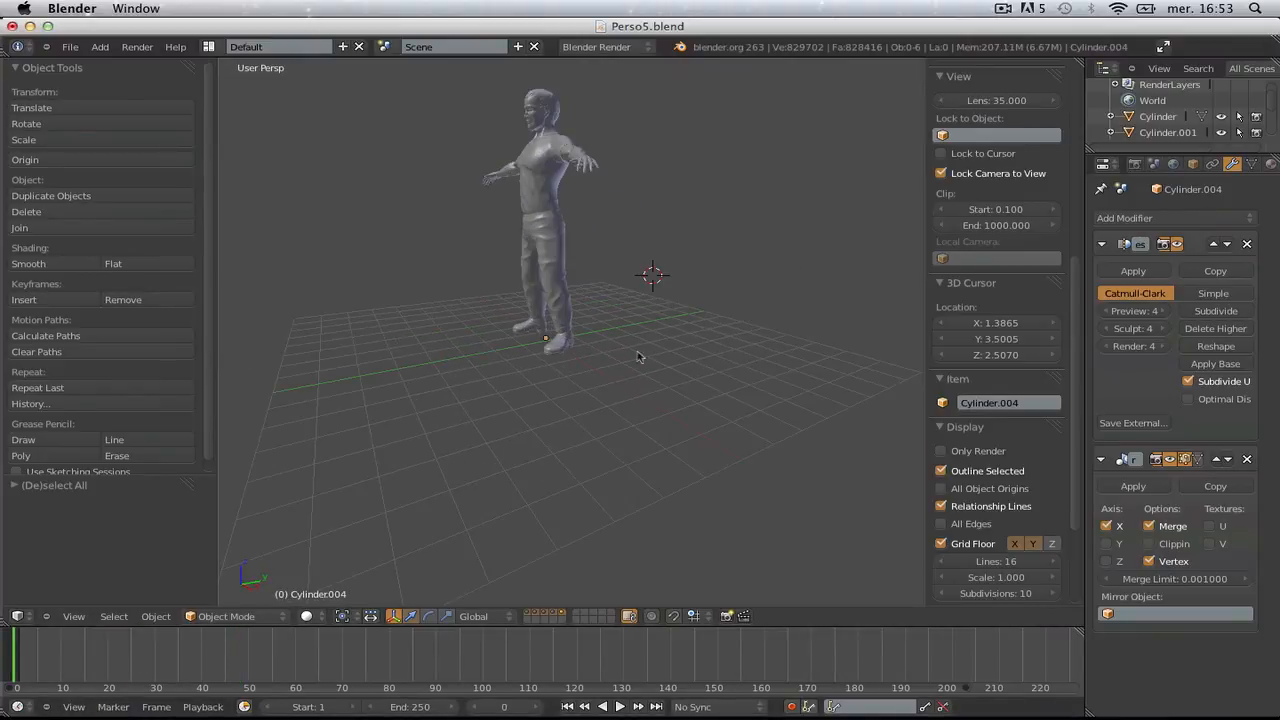
{"action": "middle_click_drag", "start_coordinate": [621, 460], "coordinate": [692, 448]}
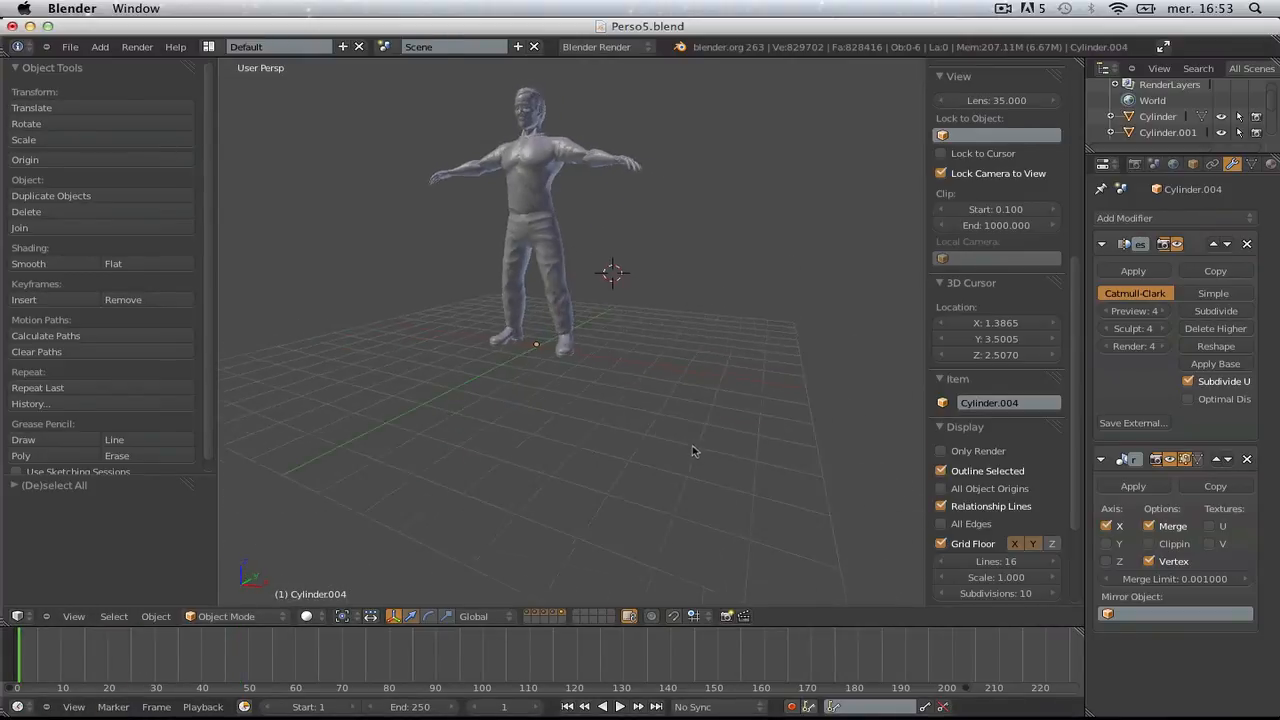
{"action": "scroll", "coordinate": [668, 343], "scroll_direction": "down", "scroll_amount": 2}
{"action": "scroll", "coordinate": [671, 448], "scroll_direction": "up", "scroll_amount": 2}
{"action": "scroll", "coordinate": [671, 448], "scroll_direction": "up", "scroll_amount": 3}
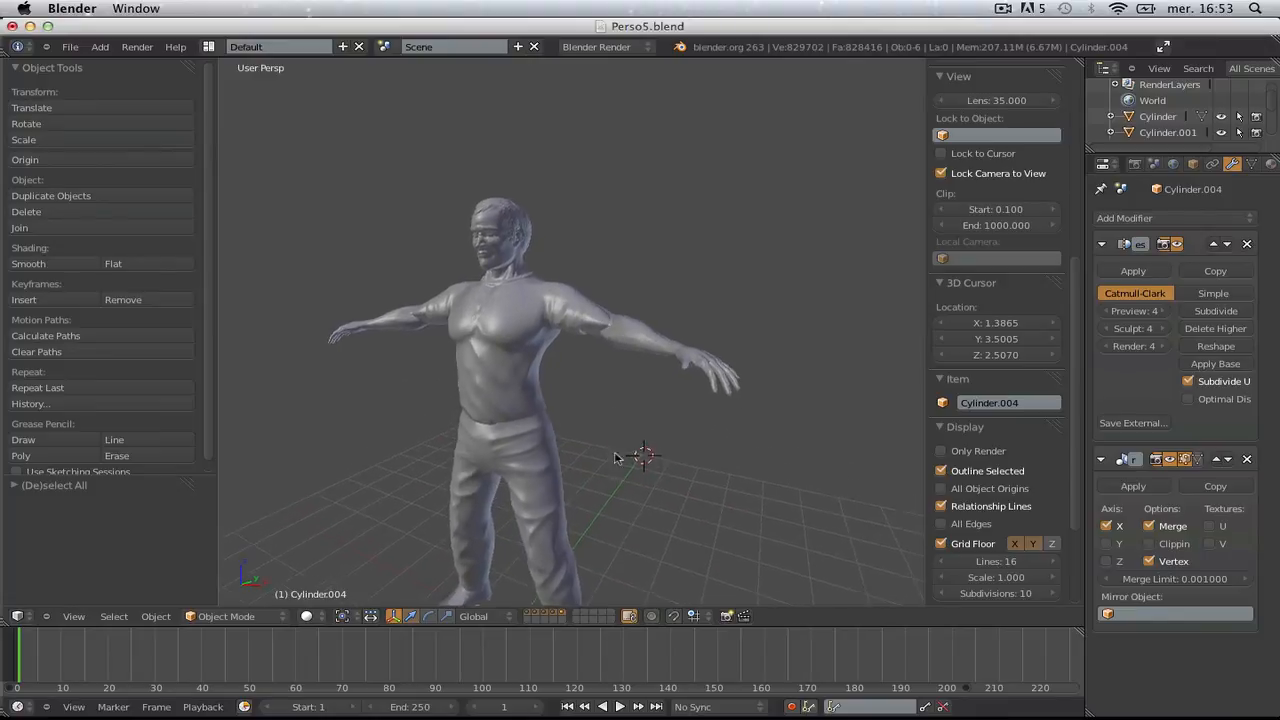
{"action": "scroll", "coordinate": [630, 449], "scroll_direction": "down", "scroll_amount": 2}
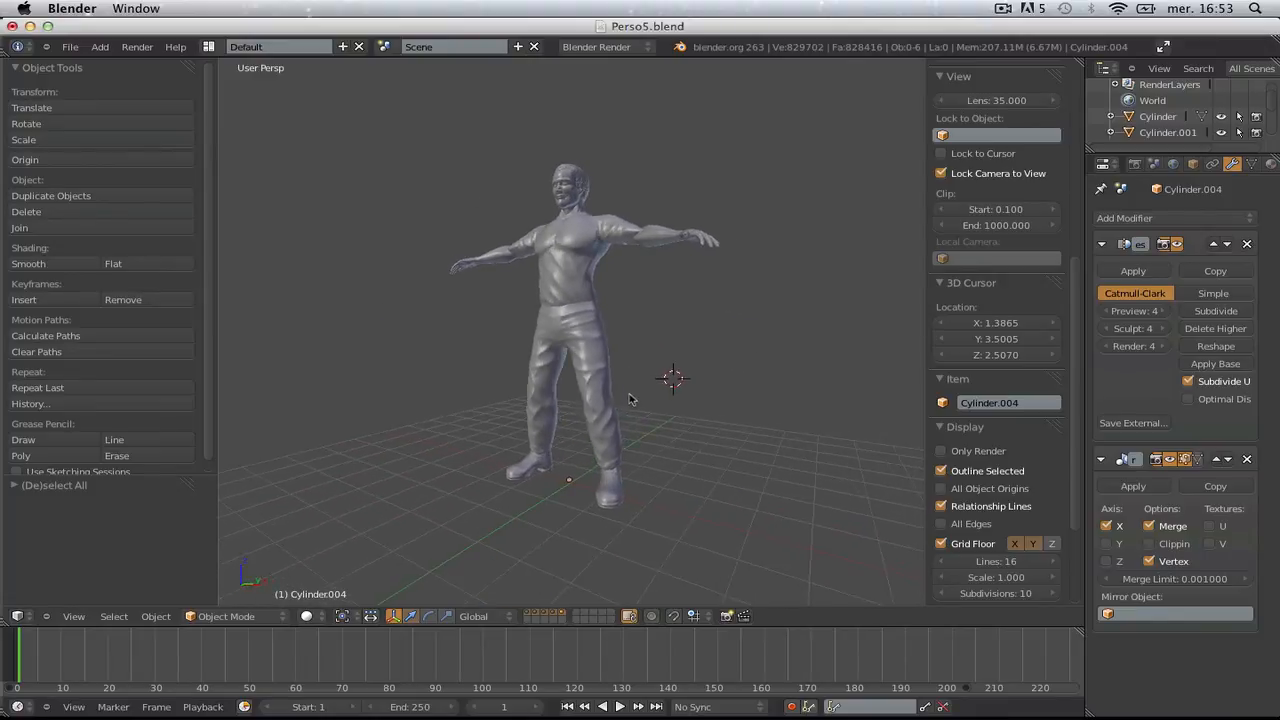